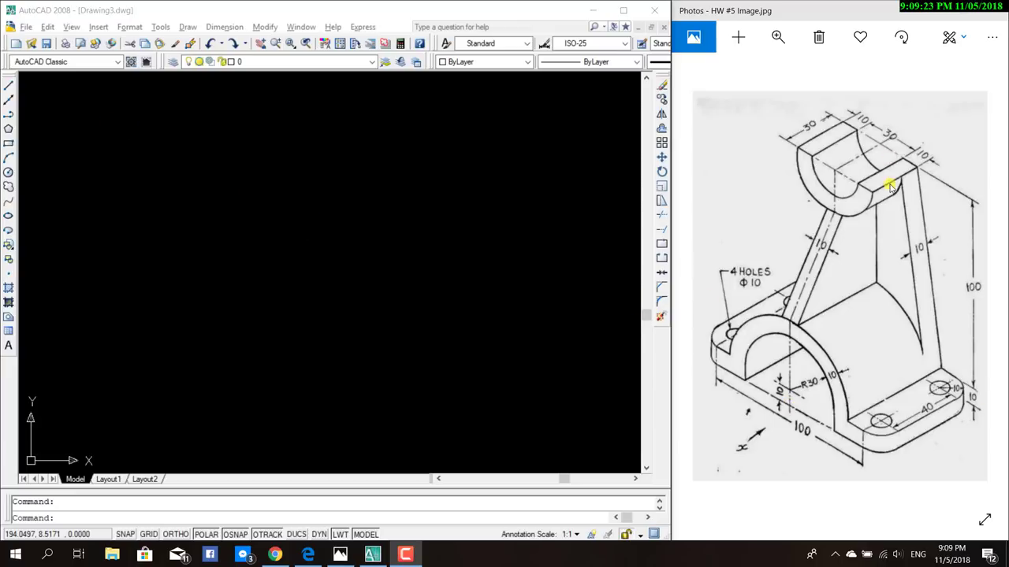
Make Center the current layer.
{"action": "left_click", "coordinate": [194, 6]}
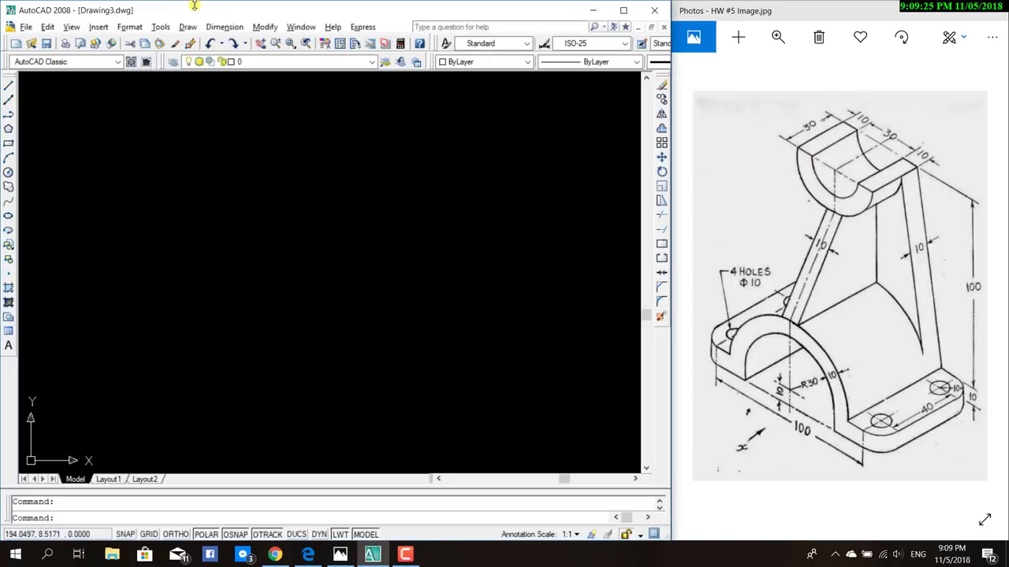
{"action": "left_click", "coordinate": [173, 62]}
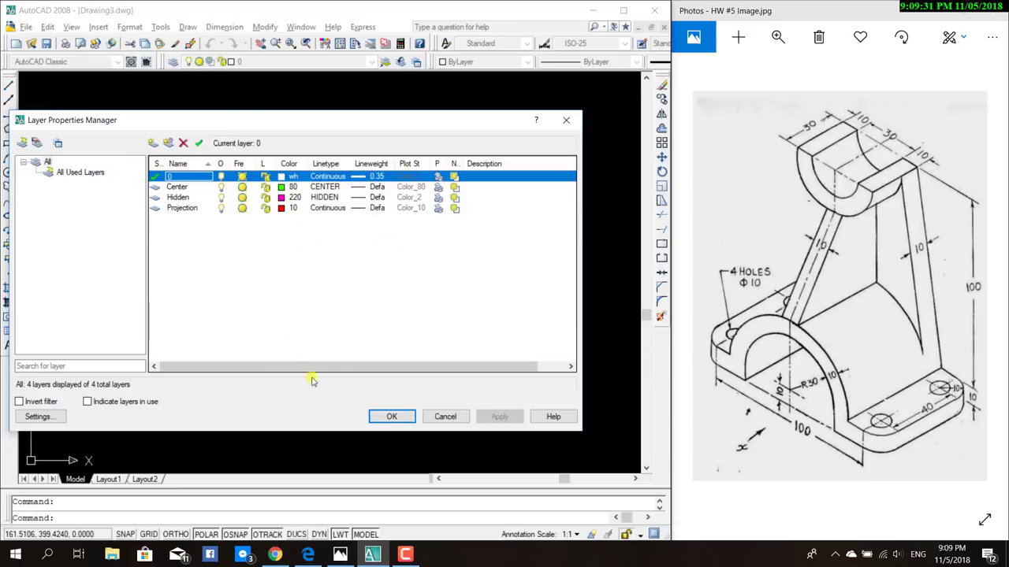
{"action": "left_click", "coordinate": [401, 418]}
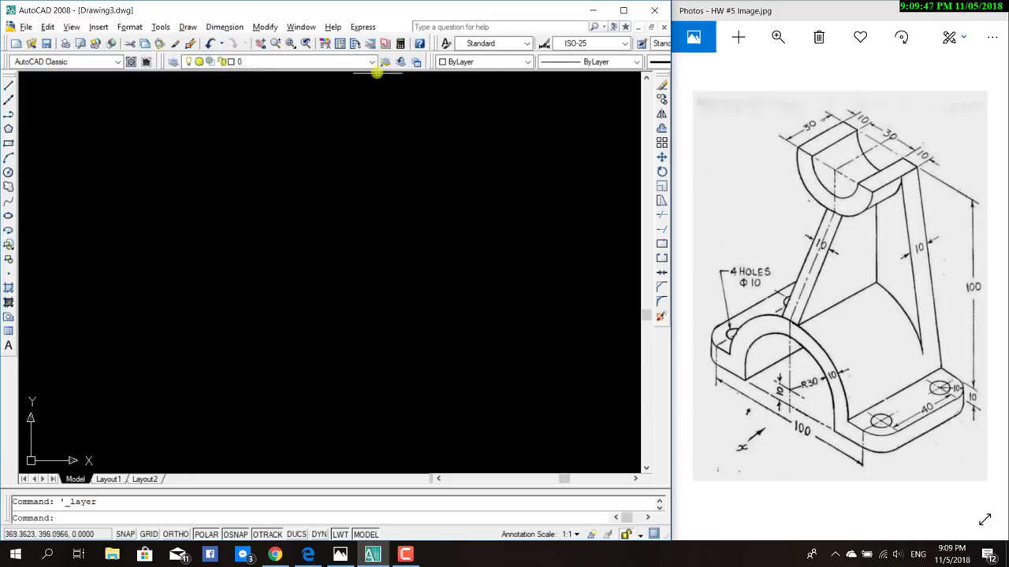
{"action": "left_click", "coordinate": [371, 62]}
{"action": "left_click", "coordinate": [245, 85]}
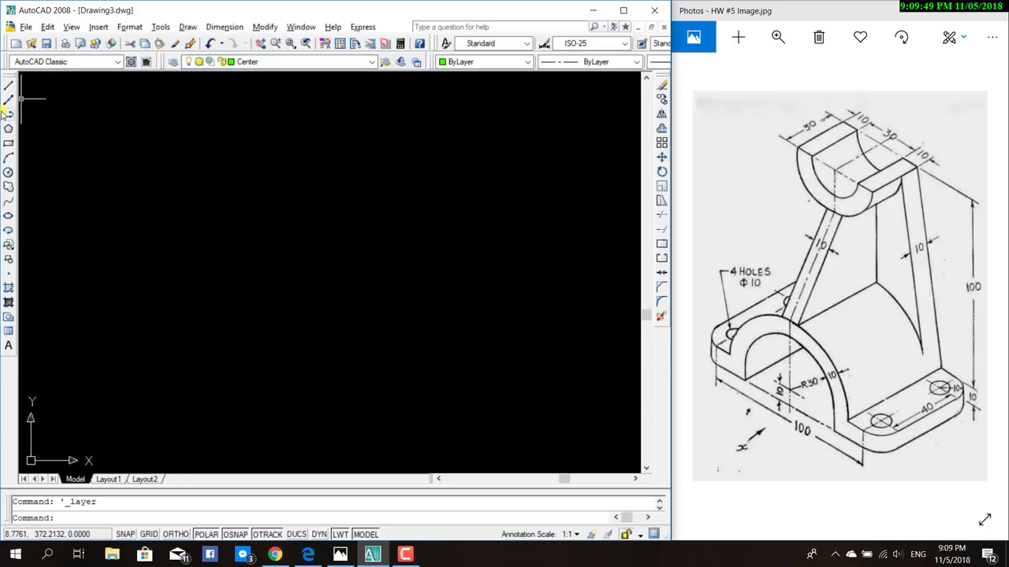
Draw the vertical centre line for the front view's circle.
{"action": "left_click", "coordinate": [8, 85]}
{"action": "left_click", "coordinate": [179, 281]}
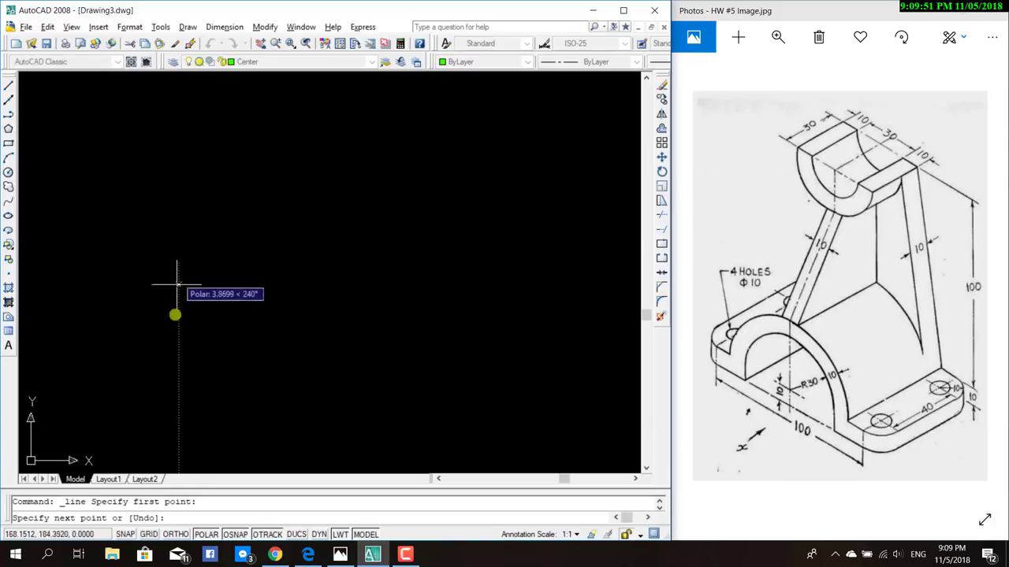
{"action": "left_click", "coordinate": [179, 355]}
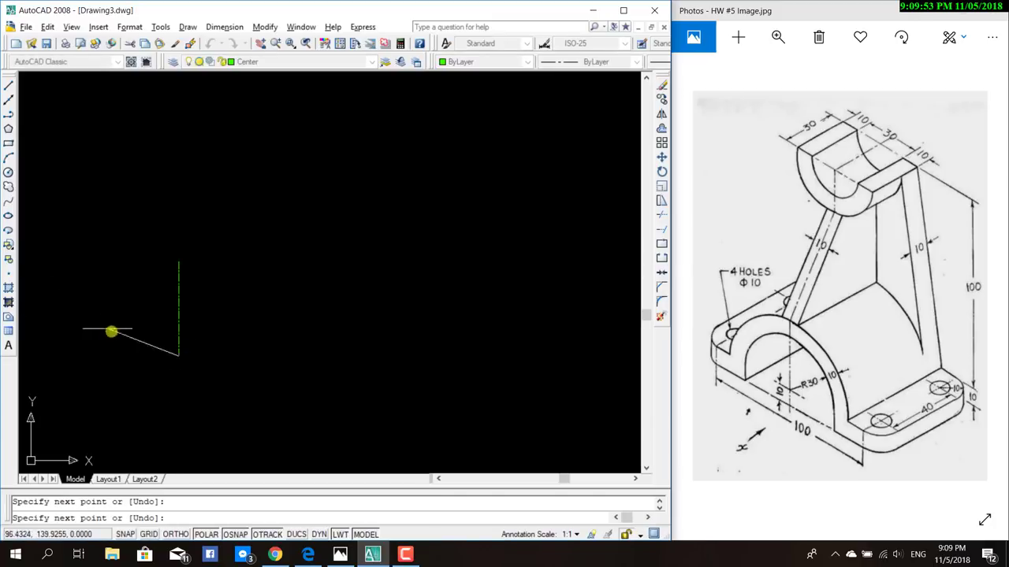
{"action": "scroll", "coordinate": [152, 339], "scroll_direction": "up", "scroll_amount": 2}
{"action": "scroll", "coordinate": [176, 333], "scroll_direction": "up", "scroll_amount": 2}
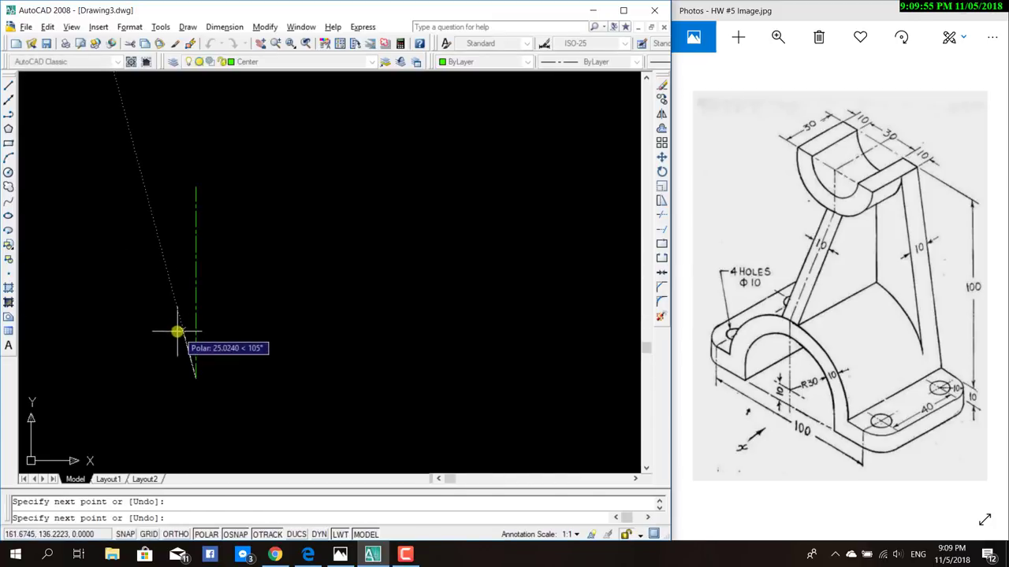
{"action": "key", "text": "Escape"}
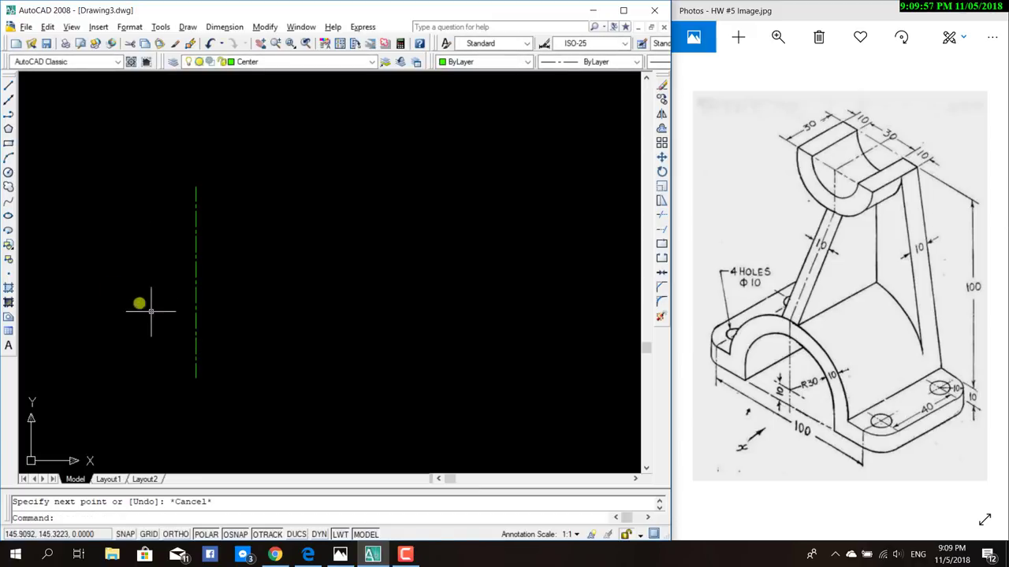
Draw a horizontal centre line crossing the vertical one.
{"action": "left_click", "coordinate": [9, 85]}
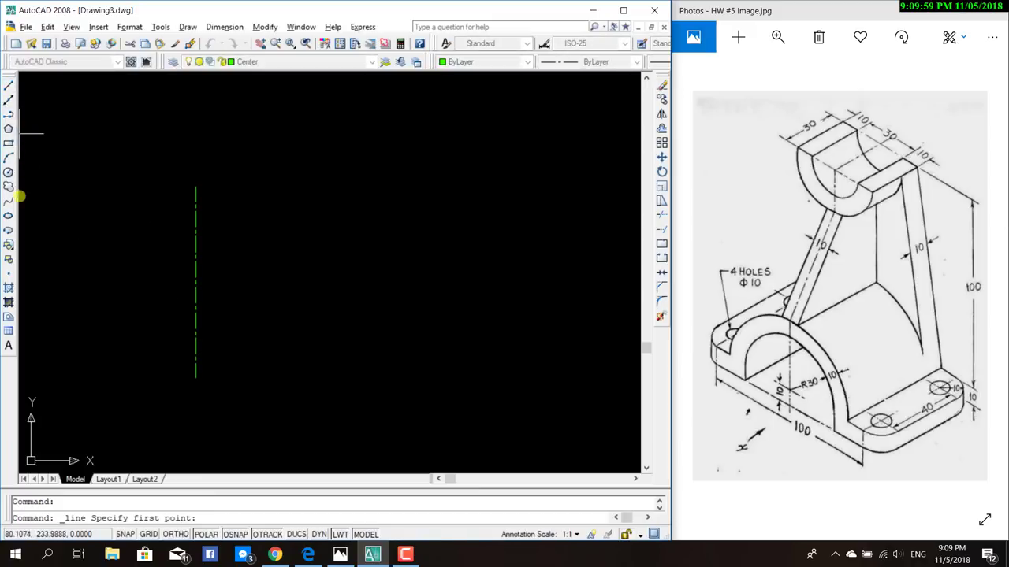
{"action": "left_click", "coordinate": [127, 276]}
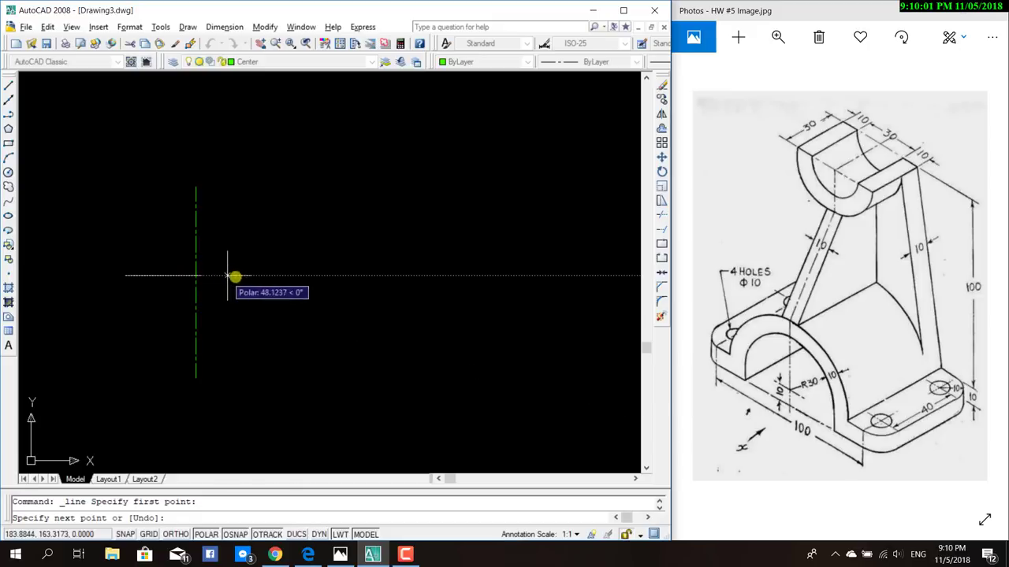
{"action": "left_click", "coordinate": [260, 276]}
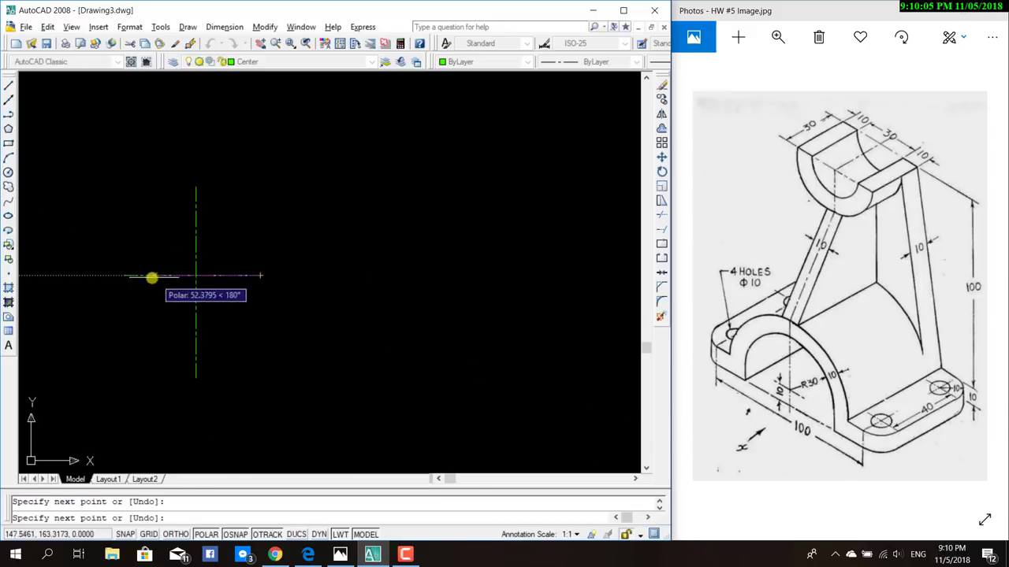
{"action": "key", "text": "Escape"}
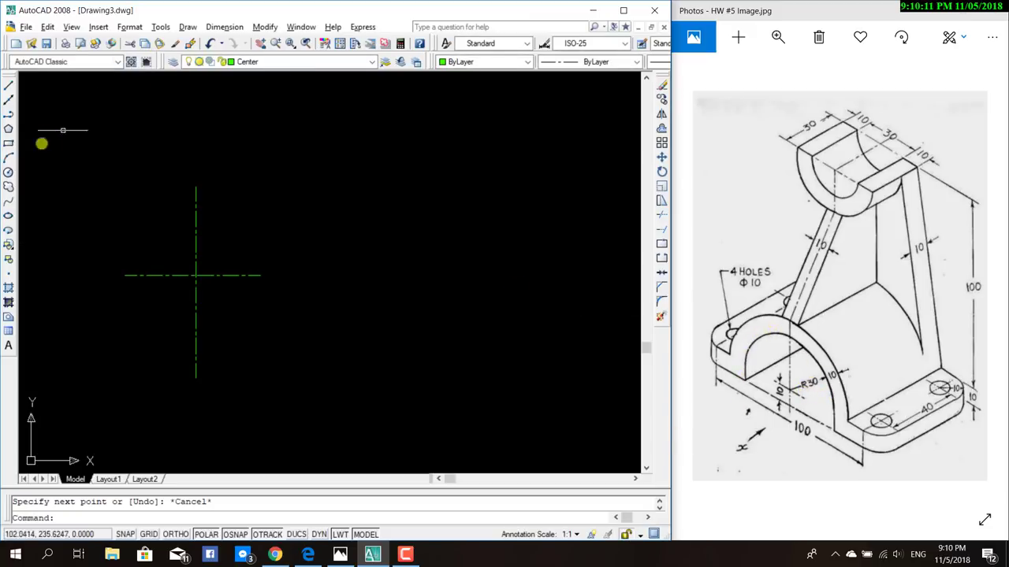
Draw a circle at the centre-line crossing, then undo it because it landed on the Center layer.
{"action": "left_click", "coordinate": [8, 173]}
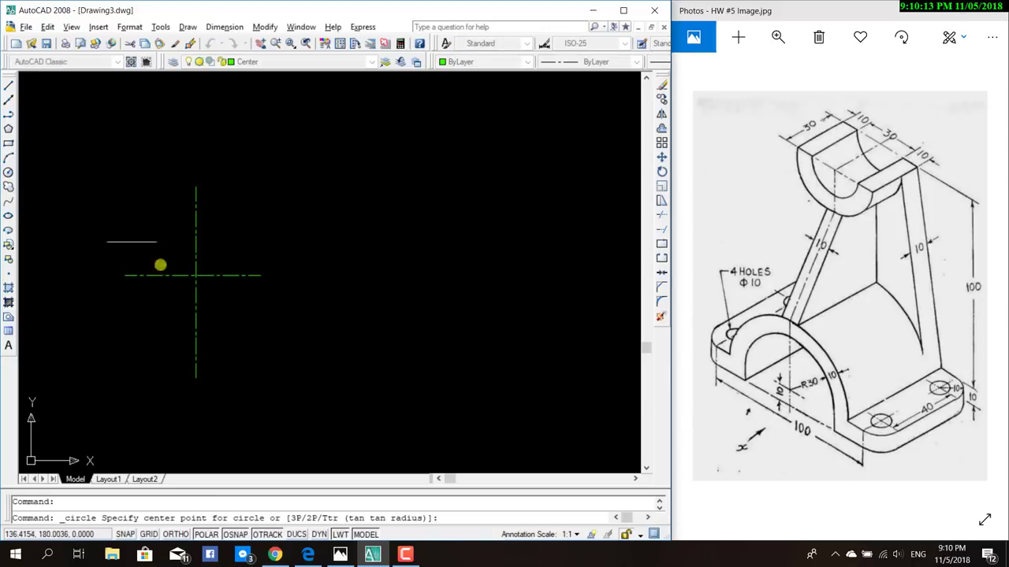
{"action": "left_click", "coordinate": [196, 275]}
{"action": "type", "text": "3"}
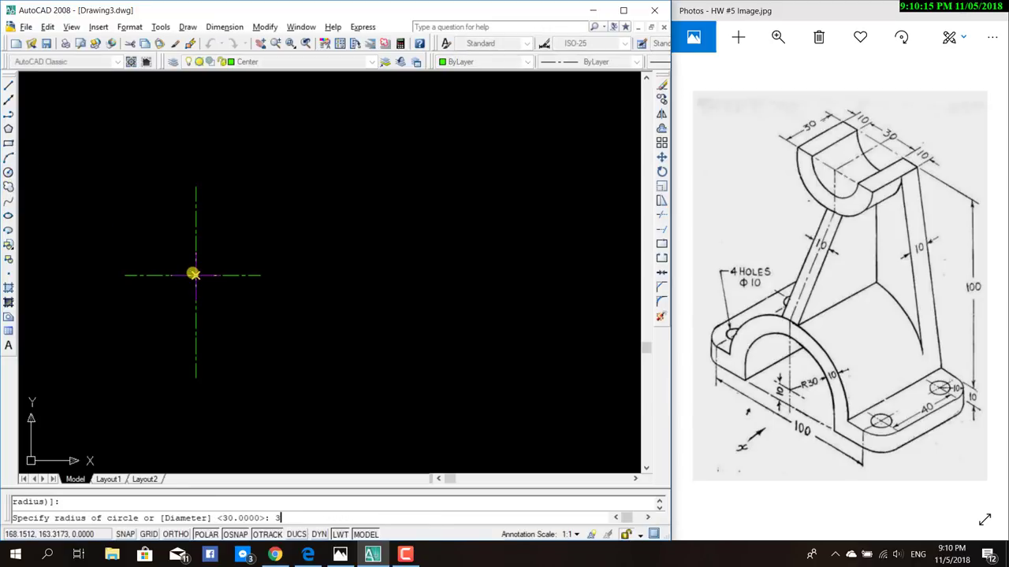
{"action": "type", "text": "0"}
{"action": "key", "text": "Return"}
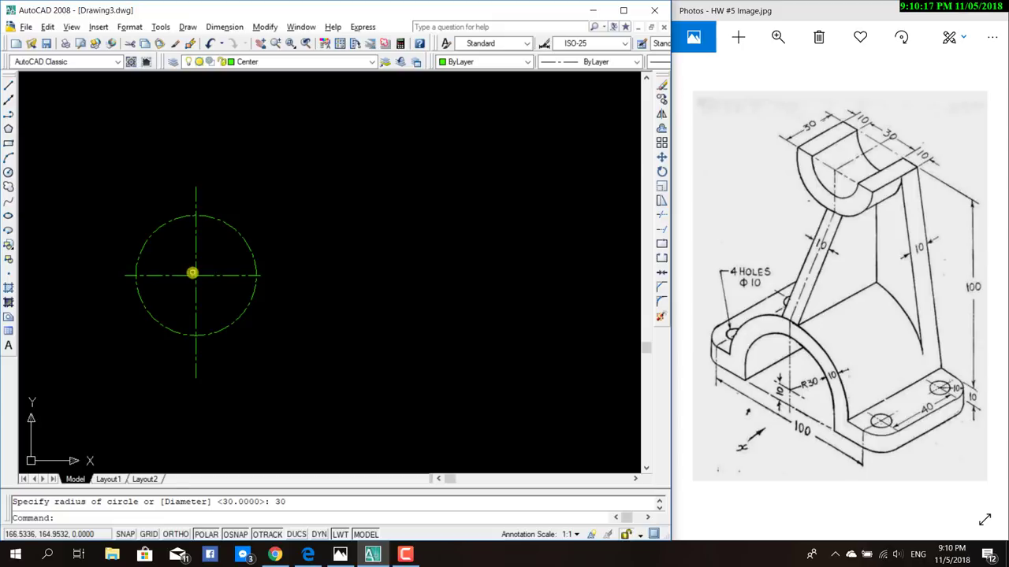
{"action": "key", "text": "ctrl+z"}
Switch to layer 0 and draw a radius-30 circle at the centre-line crossing.
{"action": "left_click", "coordinate": [351, 64]}
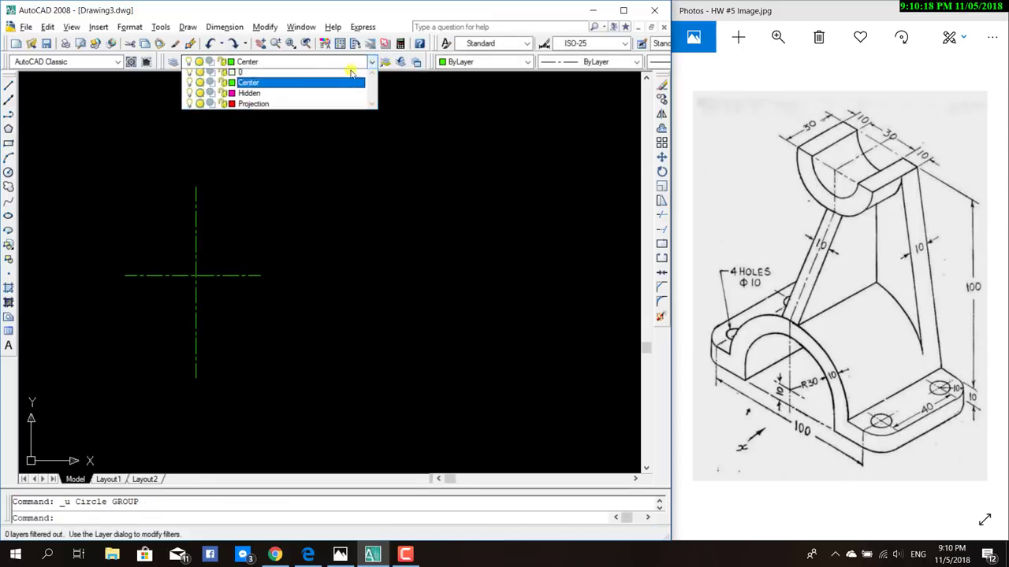
{"action": "left_click", "coordinate": [272, 72]}
{"action": "left_click", "coordinate": [8, 172]}
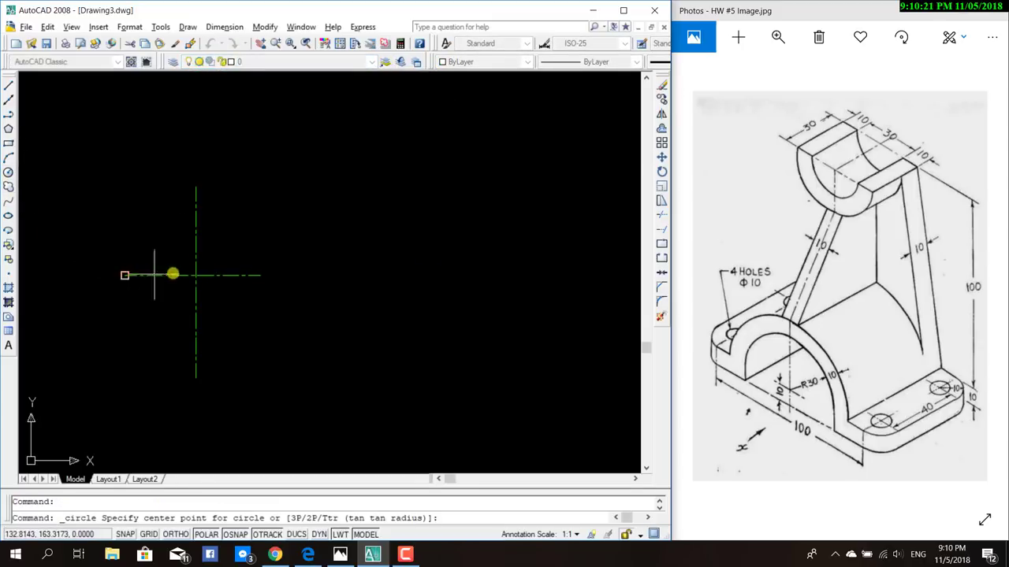
{"action": "left_click", "coordinate": [195, 275]}
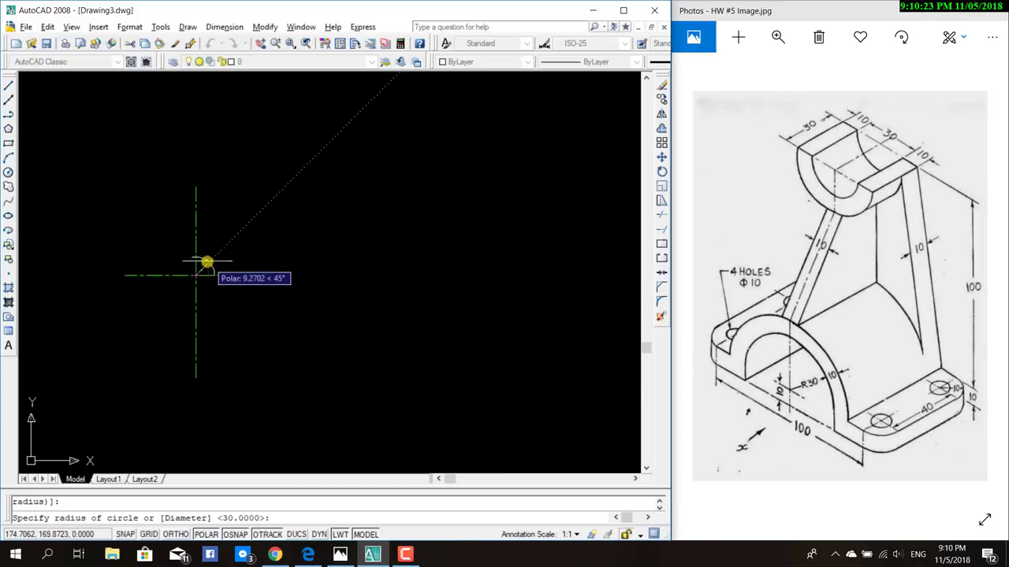
{"action": "type", "text": "30"}
{"action": "key", "text": "Return"}
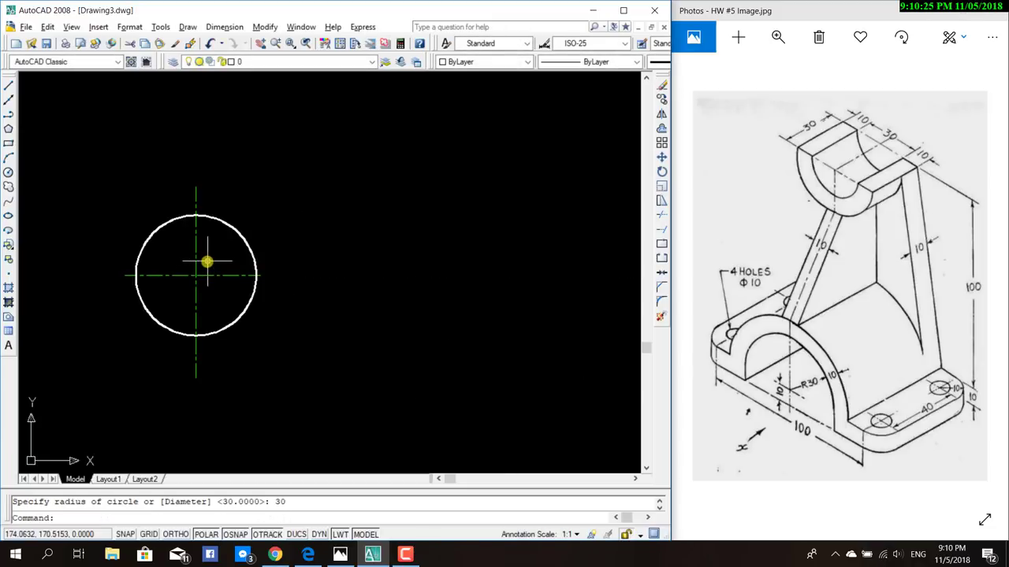
Repeat the circle at the same centre, accepting the default radius 30.
{"action": "key", "text": "Return"}
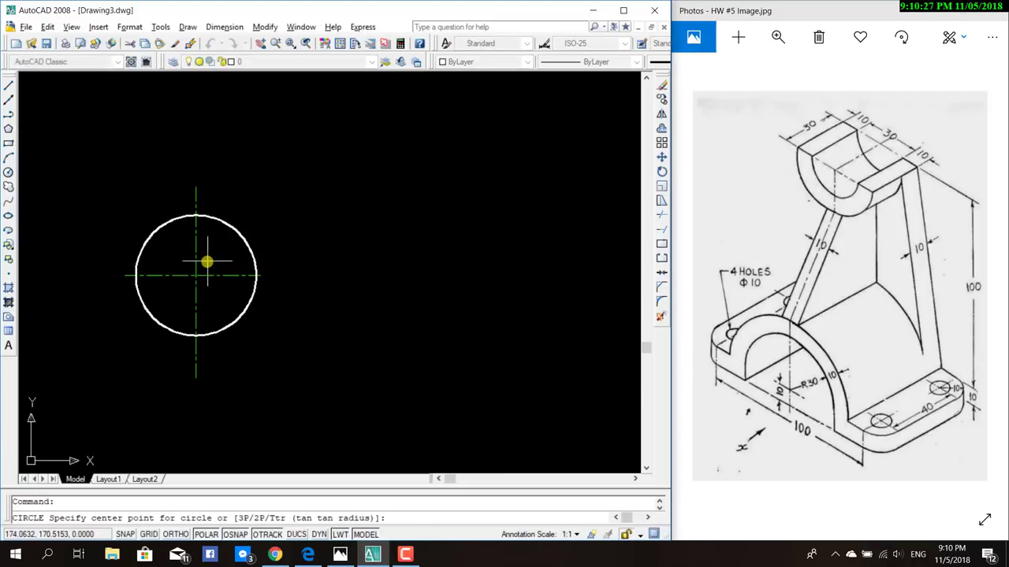
{"action": "left_click", "coordinate": [196, 275]}
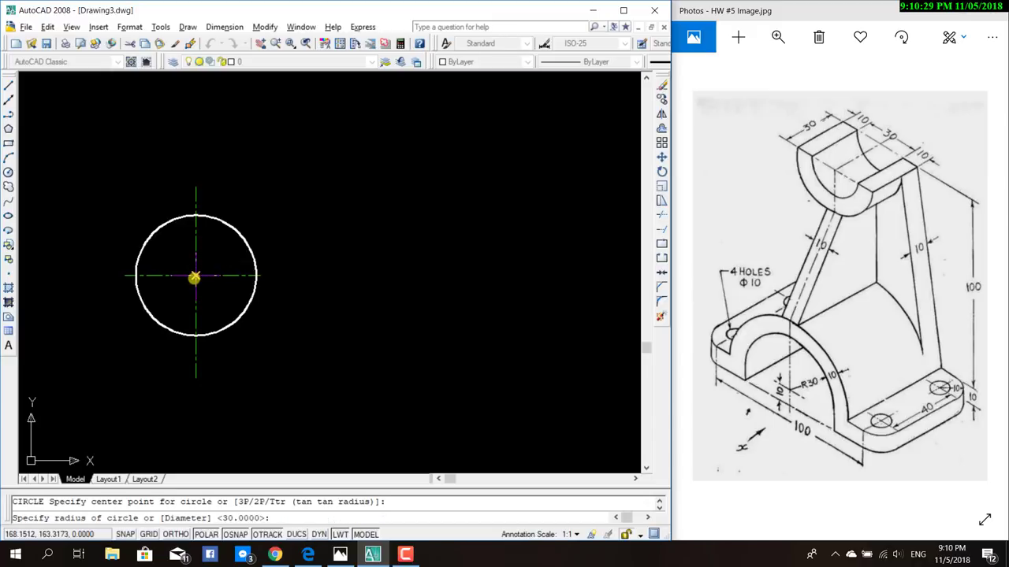
{"action": "key", "text": "Return"}
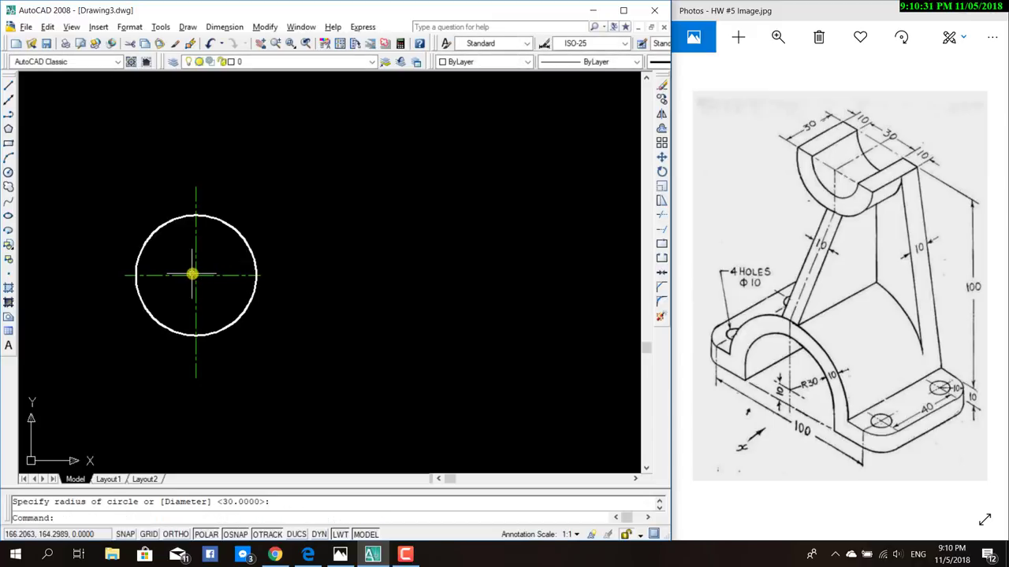
Draw a concentric radius-40 circle around the radius-30 circle.
{"action": "left_click", "coordinate": [8, 172]}
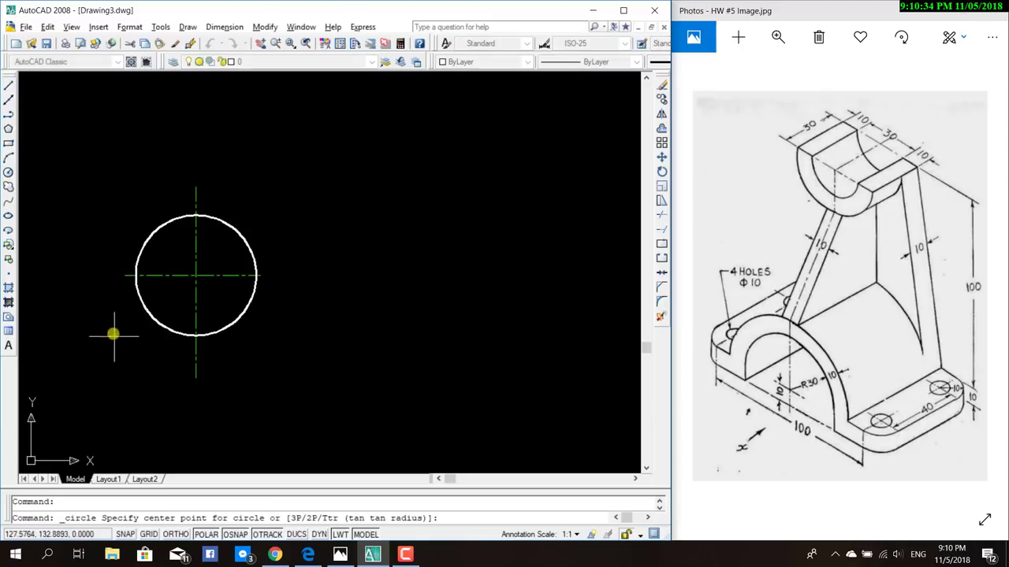
{"action": "left_click", "coordinate": [197, 276]}
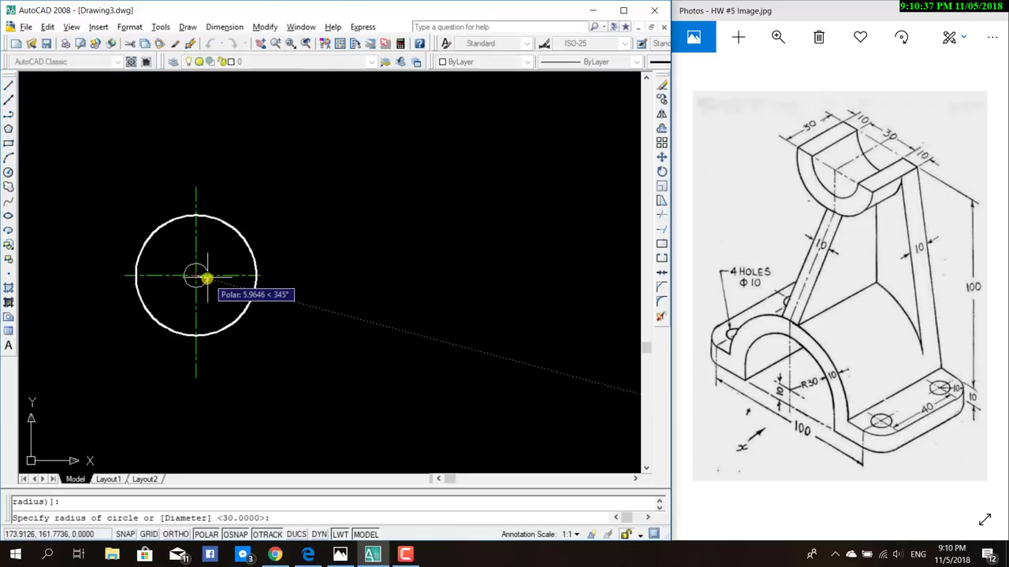
{"action": "type", "text": "40"}
{"action": "key", "text": "Return"}
{"action": "key", "text": "Escape"}
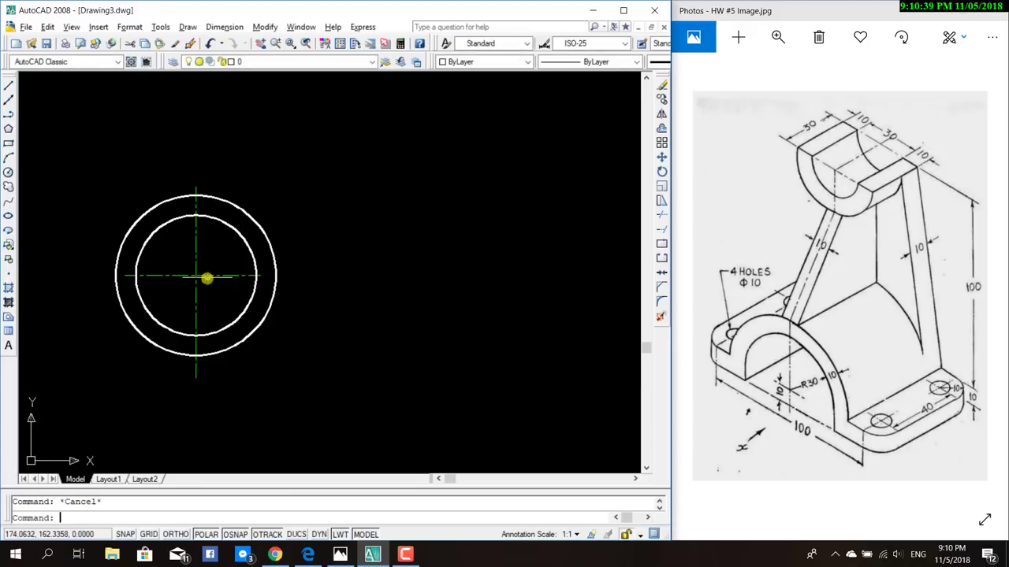
Stretch the horizontal centre line past both sides of the outer circle.
{"action": "left_click", "coordinate": [234, 276]}
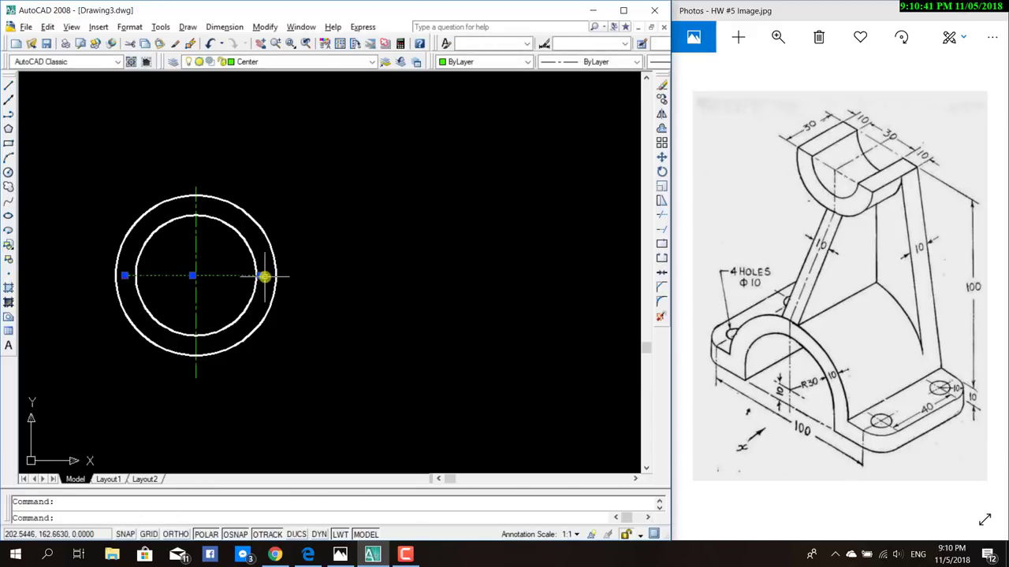
{"action": "left_click", "coordinate": [269, 276]}
{"action": "left_click", "coordinate": [262, 276]}
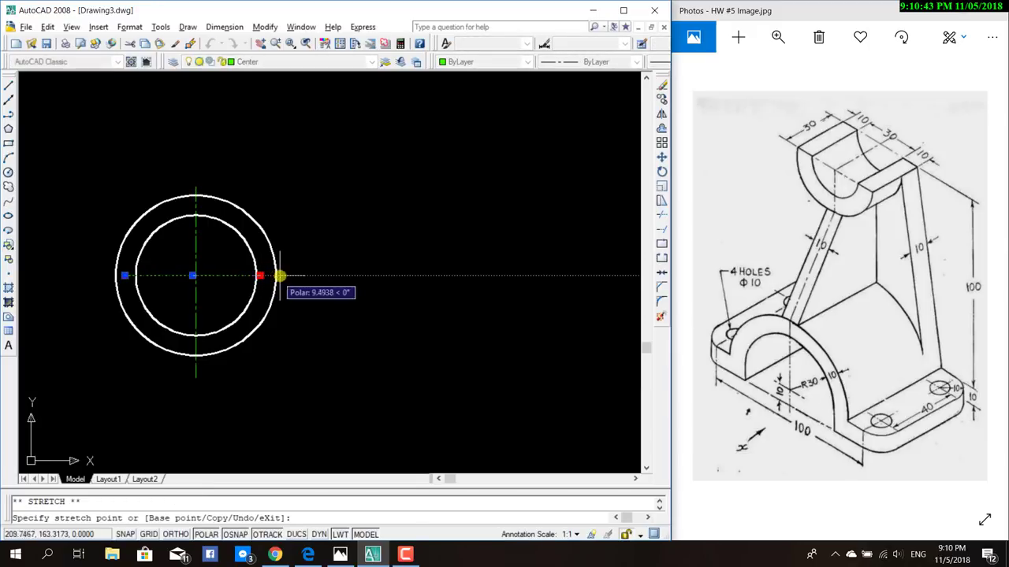
{"action": "left_click", "coordinate": [280, 276]}
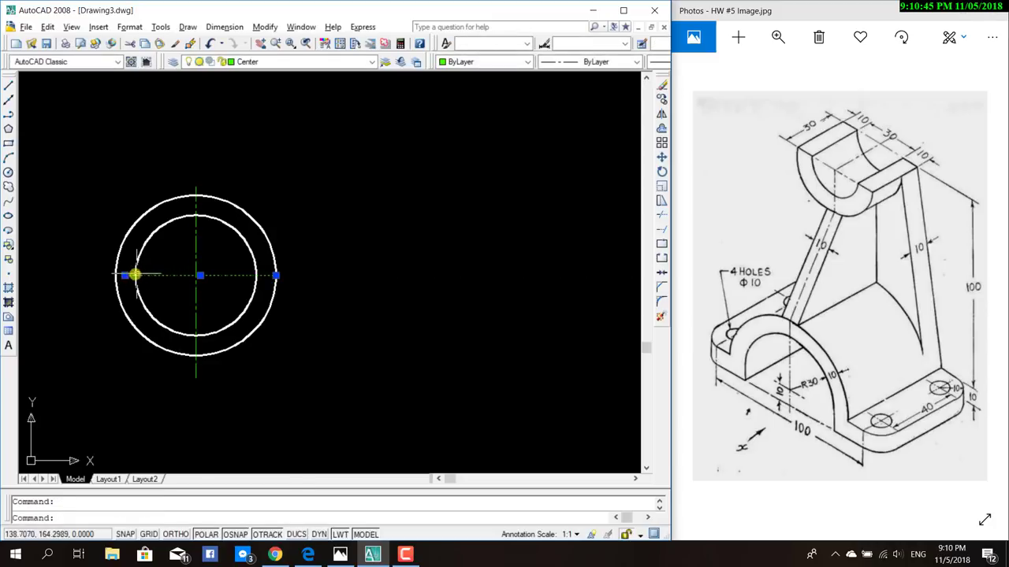
{"action": "left_click", "coordinate": [124, 276]}
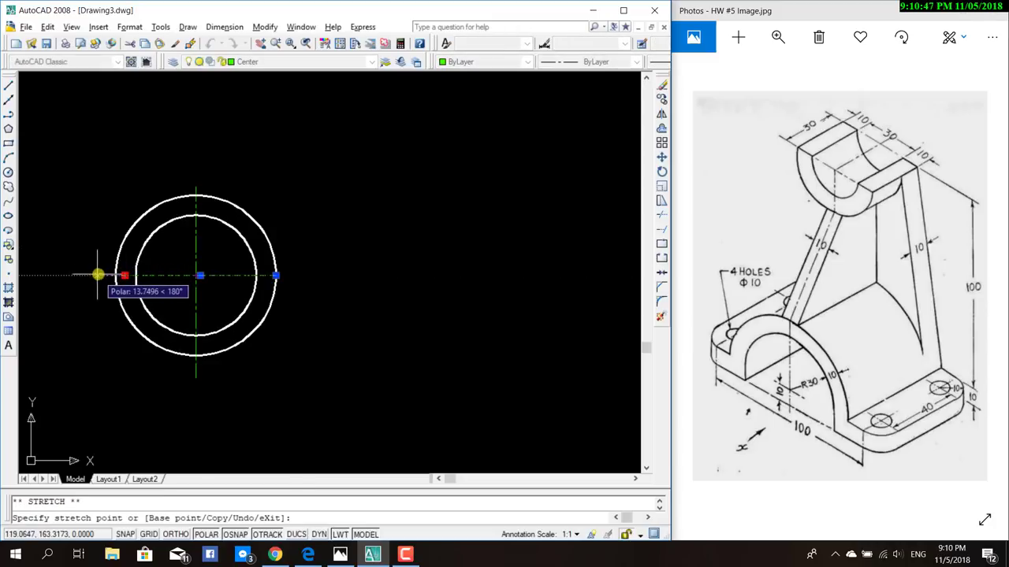
{"action": "left_click", "coordinate": [103, 276]}
{"action": "key", "text": "Escape"}
{"action": "type", "text": "tr"}
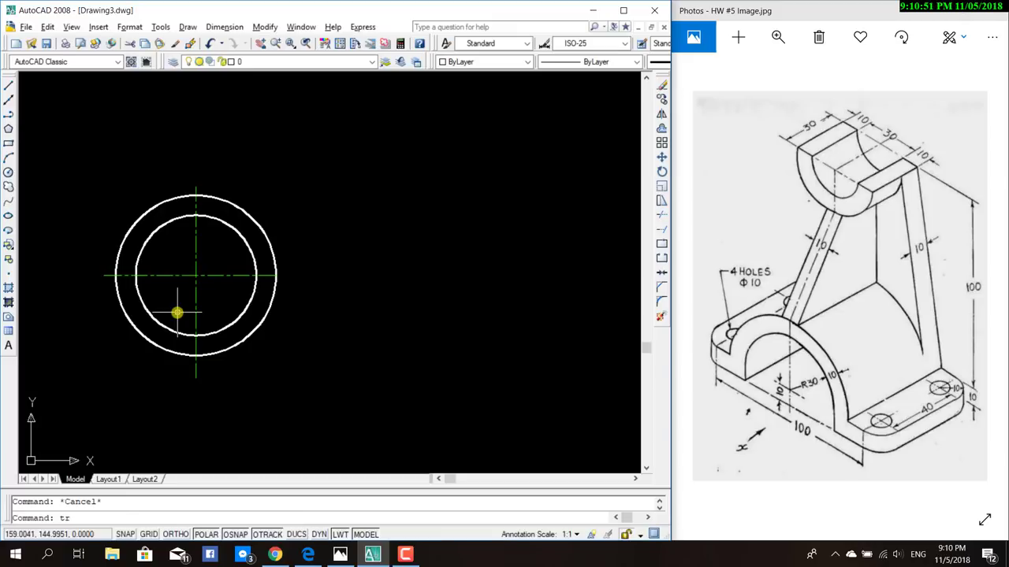
Trim away the lower halves of the radius-30 and radius-40 circles, using all objects as cutting edges.
{"action": "key", "text": "Return"}
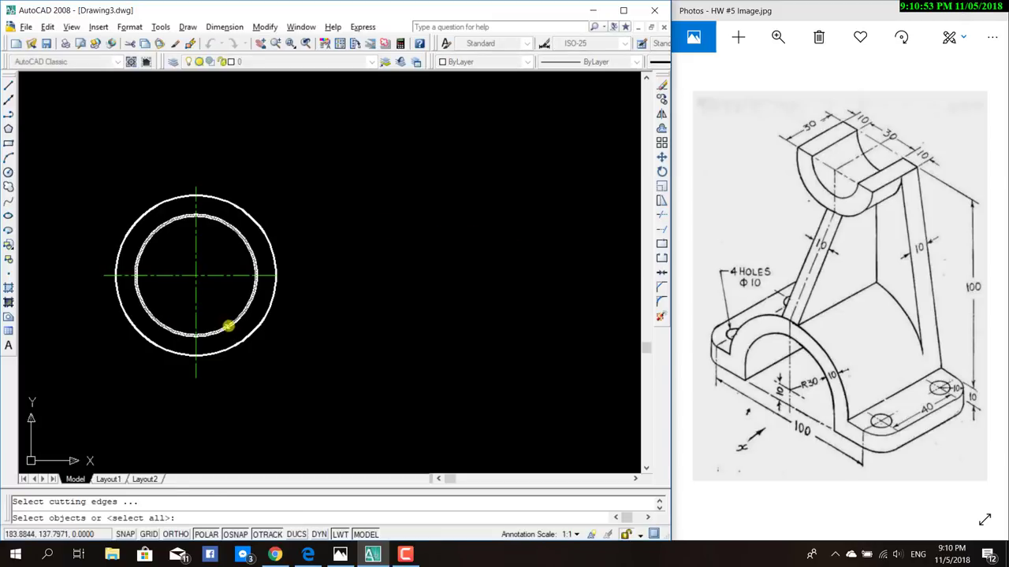
{"action": "left_click", "coordinate": [228, 326]}
{"action": "left_click", "coordinate": [225, 330]}
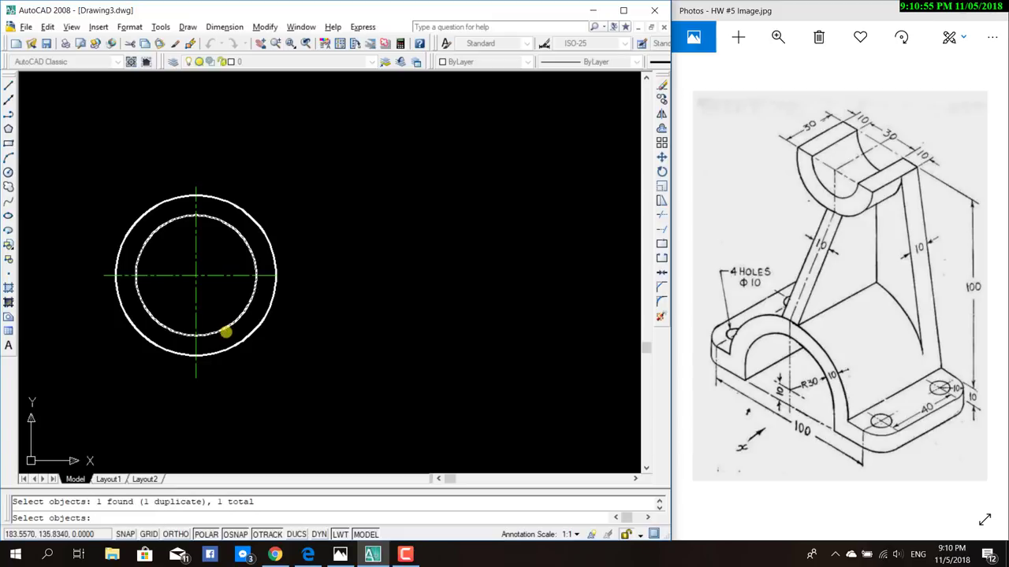
{"action": "key", "text": "Escape"}
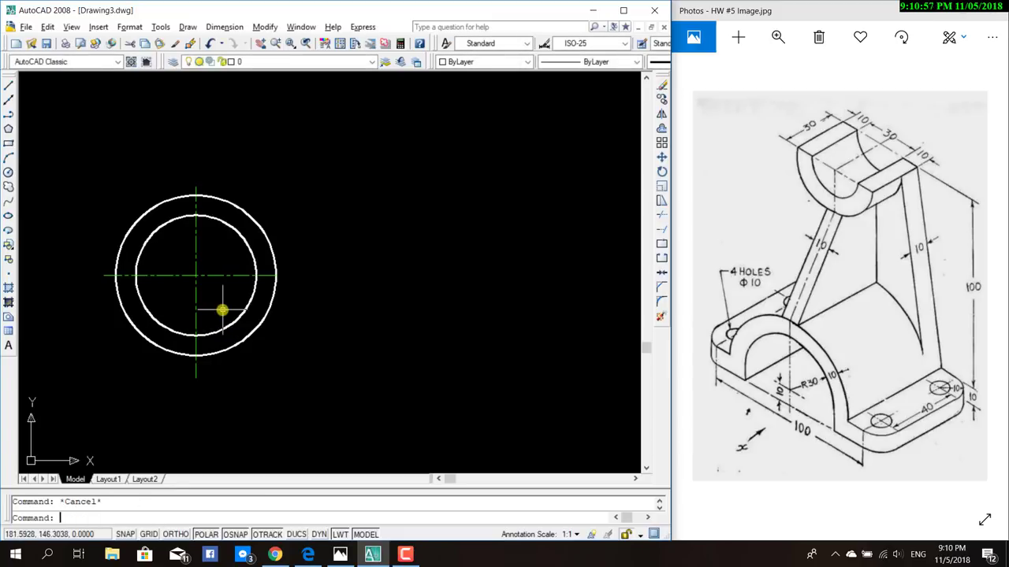
{"action": "type", "text": "tr"}
{"action": "key", "text": "Return"}
{"action": "key", "text": "Return"}
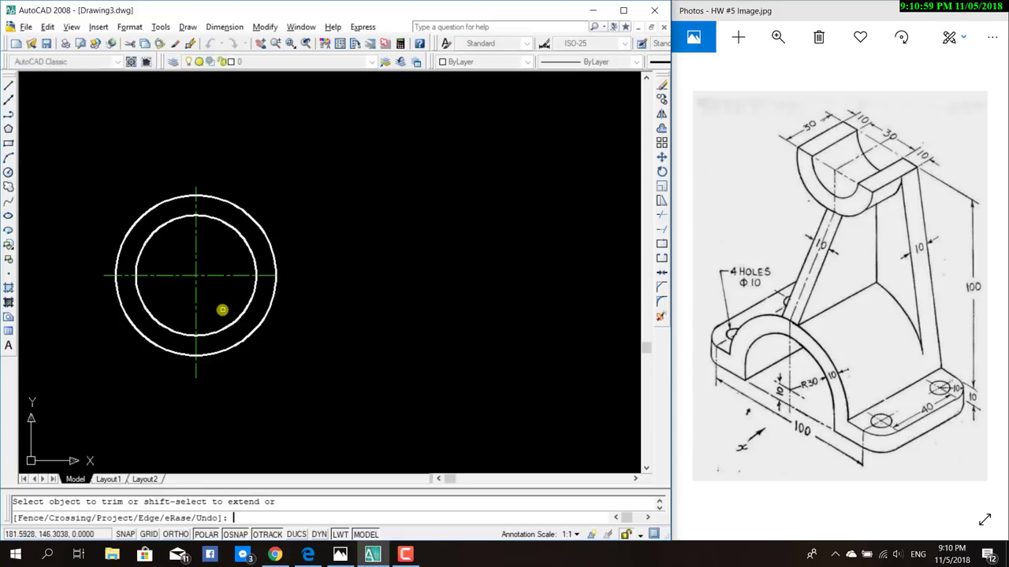
{"action": "left_click", "coordinate": [222, 327]}
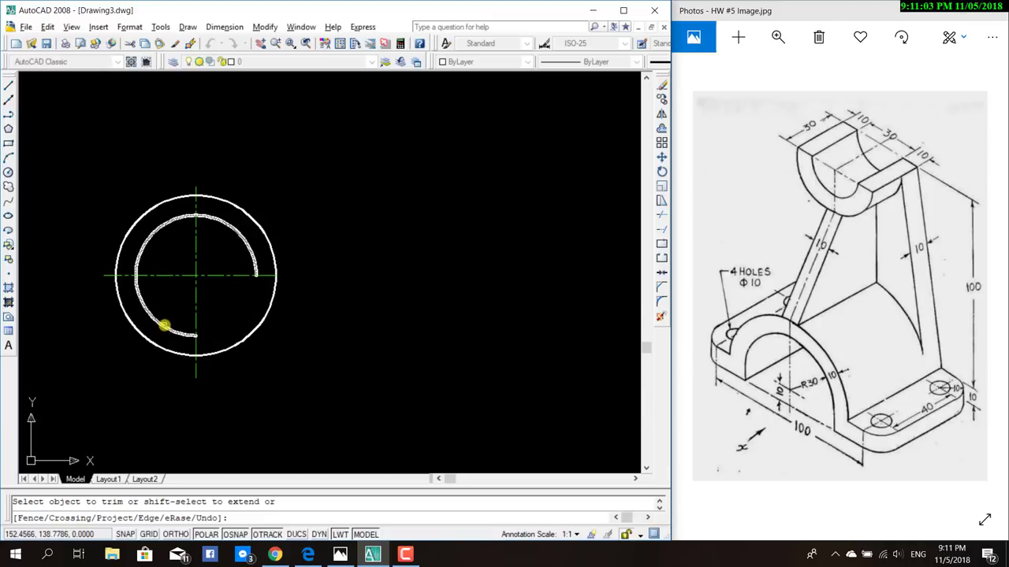
{"action": "left_click", "coordinate": [159, 325]}
{"action": "left_click", "coordinate": [250, 344]}
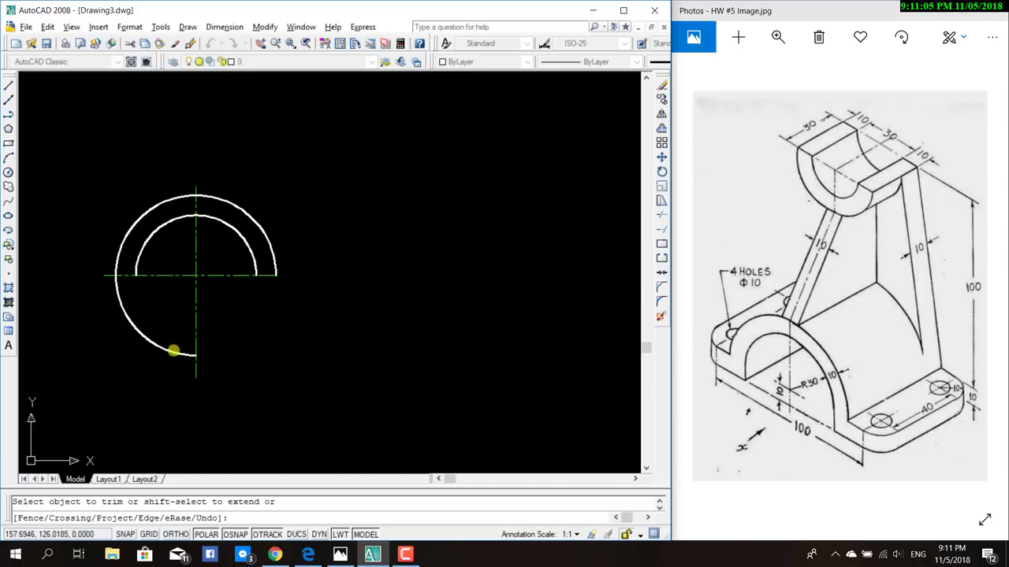
{"action": "left_click", "coordinate": [171, 351]}
{"action": "scroll", "coordinate": [222, 332], "scroll_direction": "up", "scroll_amount": 3}
{"action": "middle_click_drag", "start_coordinate": [241, 338], "coordinate": [354, 349]}
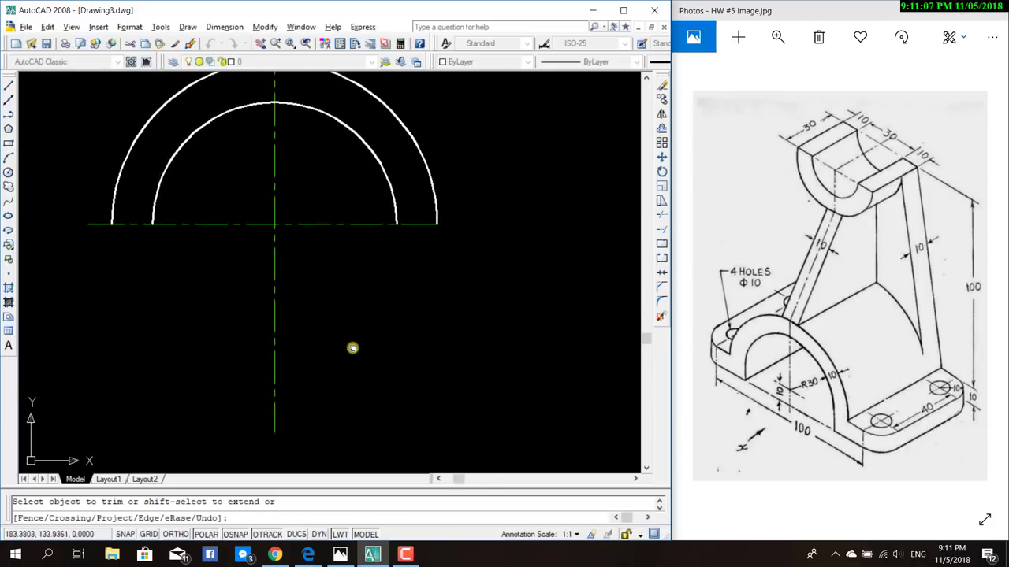
{"action": "scroll", "coordinate": [349, 342], "scroll_direction": "down", "scroll_amount": 2}
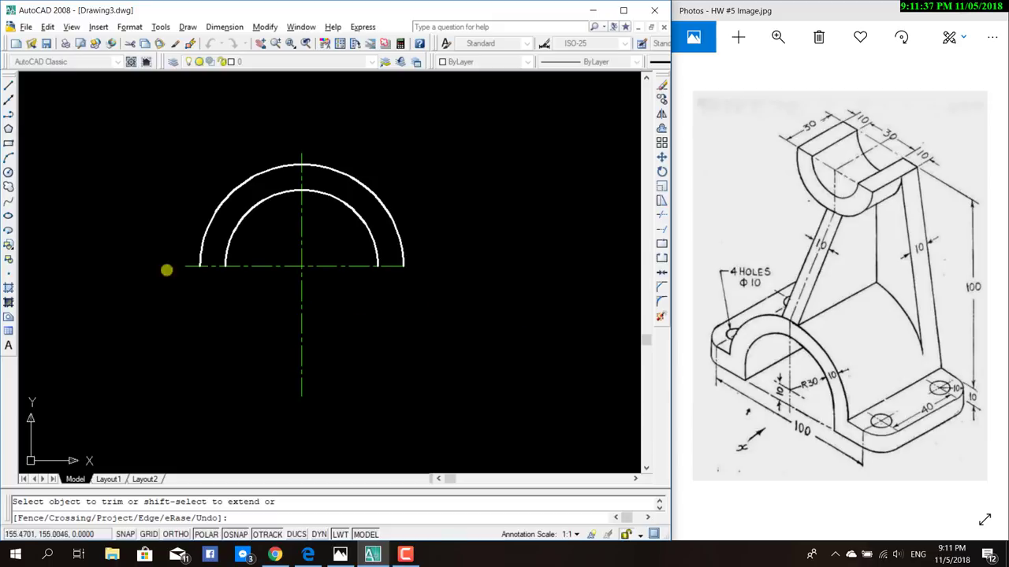
Draw the right flange from the inner arc end: 10 down, 30 right, 10 up, closed to the outer arc.
{"action": "left_click", "coordinate": [8, 86]}
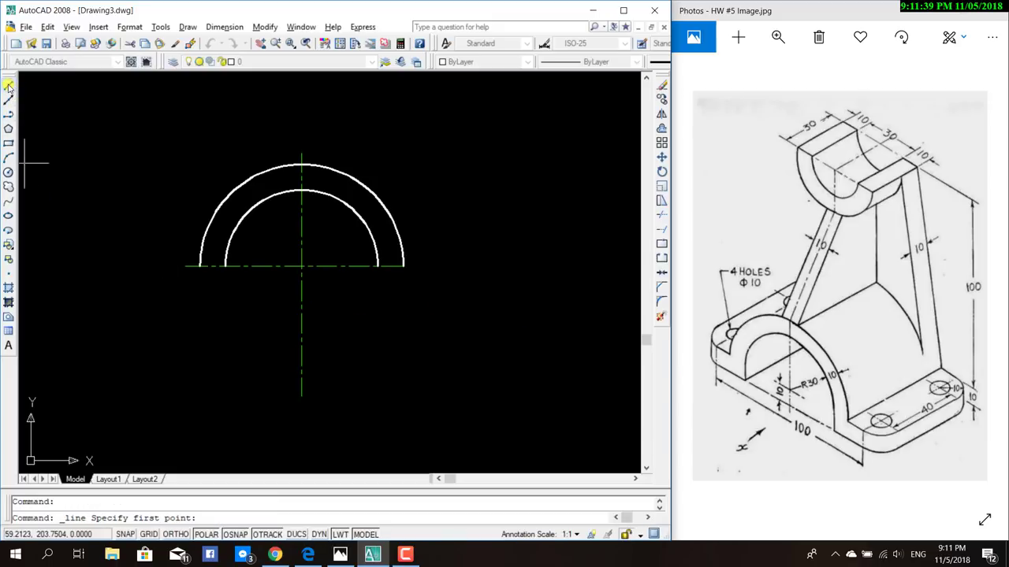
{"action": "left_click", "coordinate": [378, 267]}
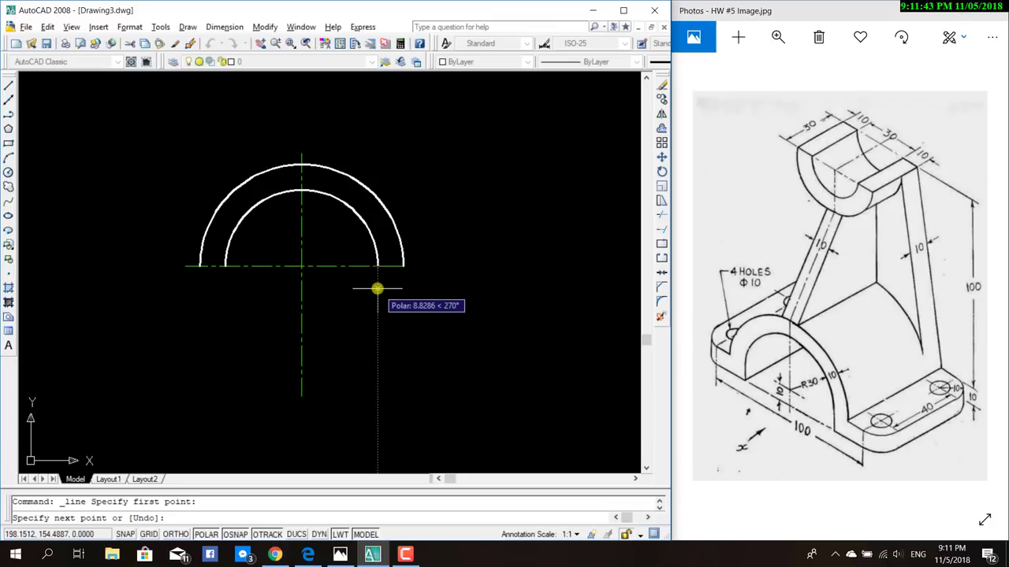
{"action": "type", "text": "10"}
{"action": "key", "text": "Return"}
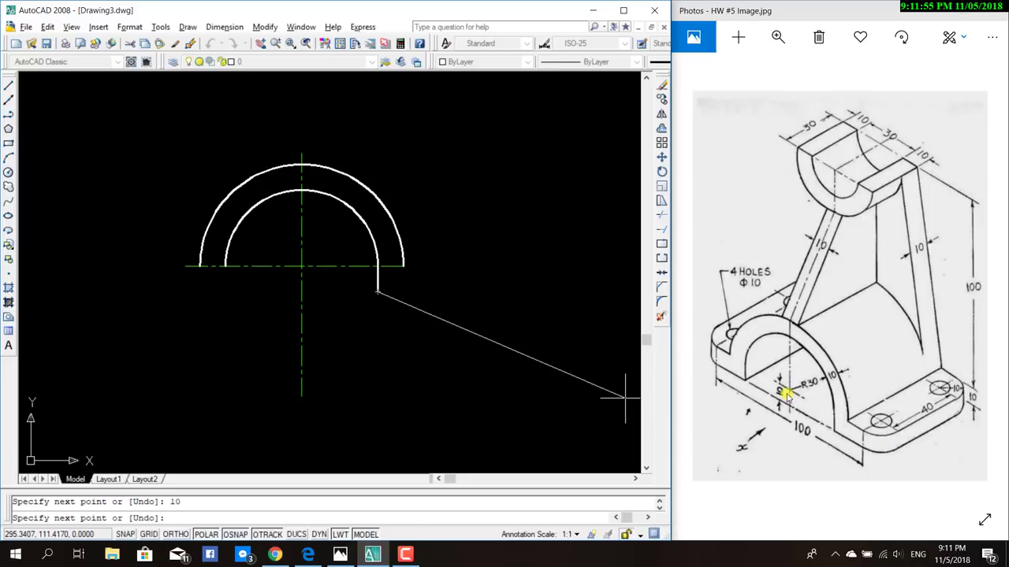
{"action": "left_click", "coordinate": [883, 422]}
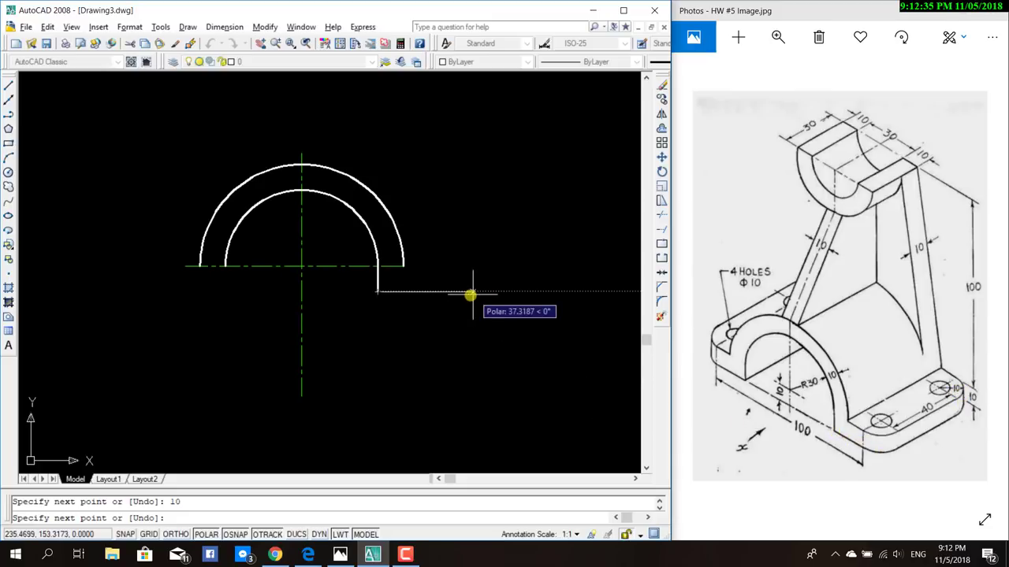
{"action": "type", "text": "30"}
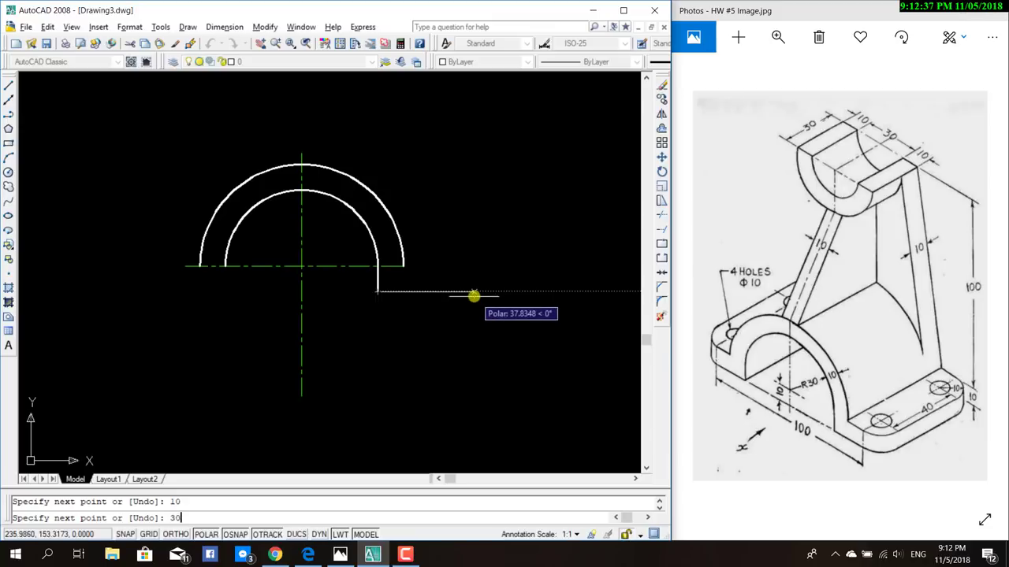
{"action": "key", "text": "Return"}
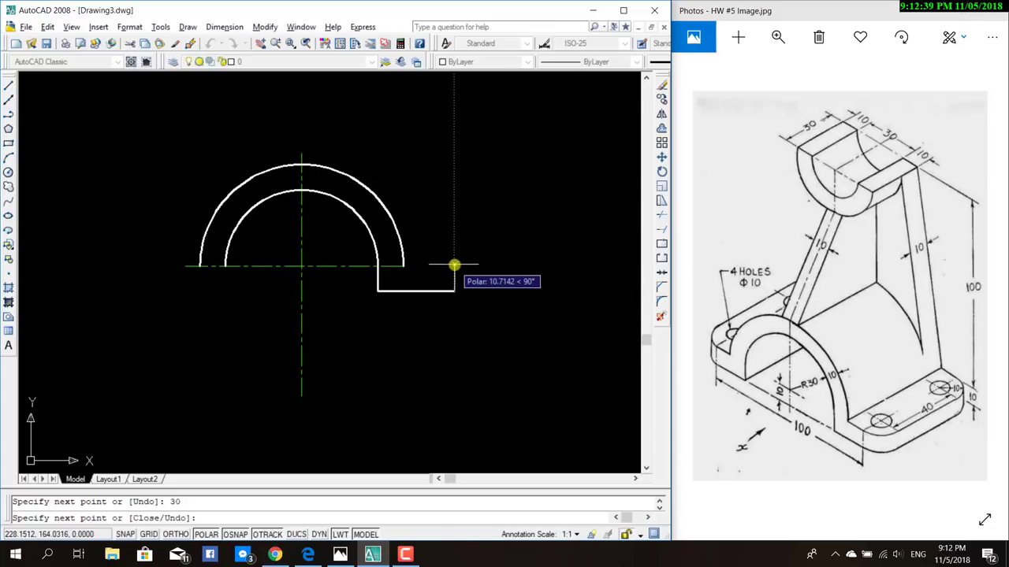
{"action": "type", "text": "10"}
{"action": "key", "text": "Return"}
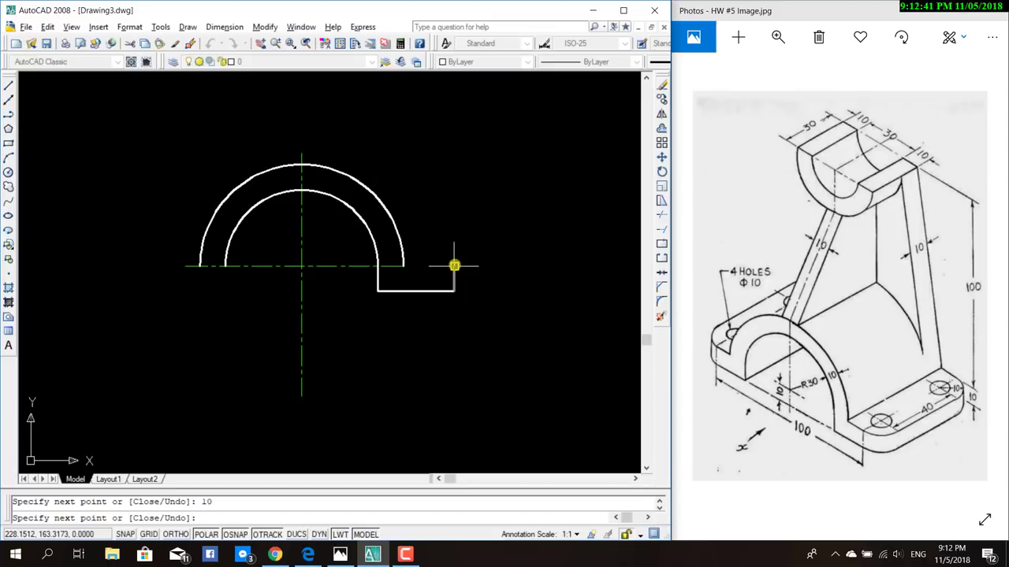
{"action": "left_click", "coordinate": [400, 262]}
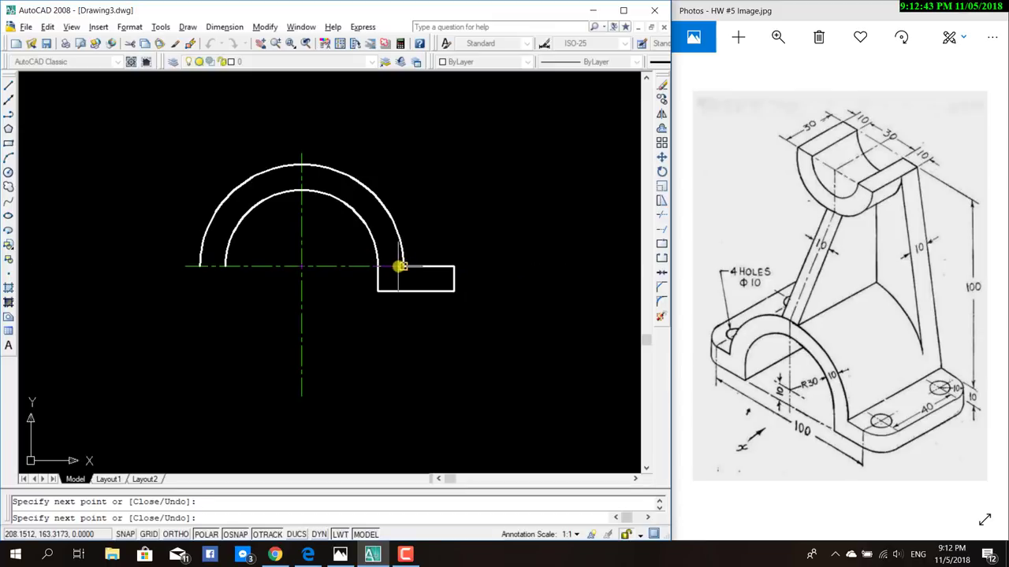
{"action": "key", "text": "Escape"}
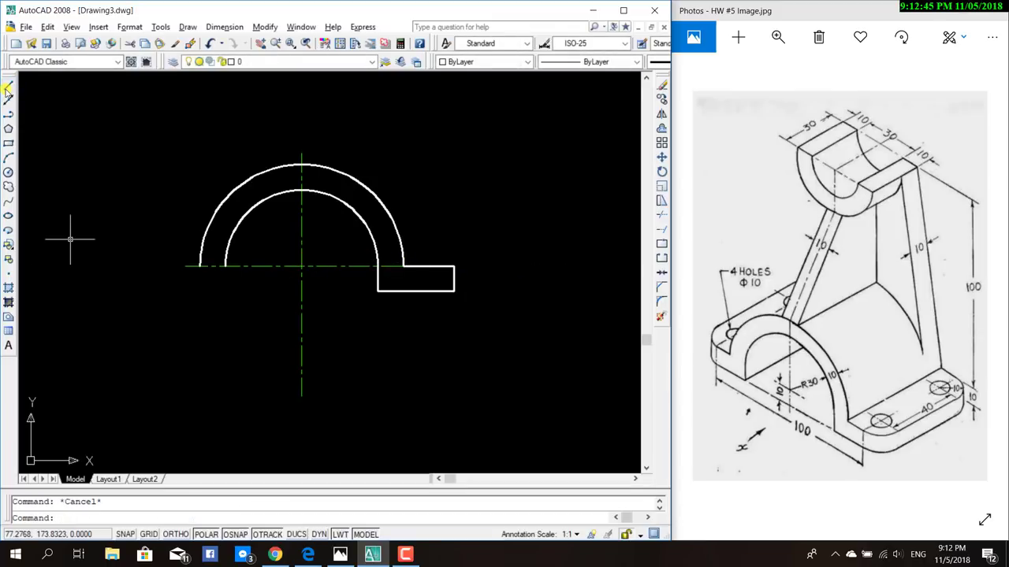
Draw the left flange from the inner arc end: 10 down, 30 left, 10 up, closed to the outer arc.
{"action": "left_click", "coordinate": [8, 85]}
{"action": "left_click", "coordinate": [225, 264]}
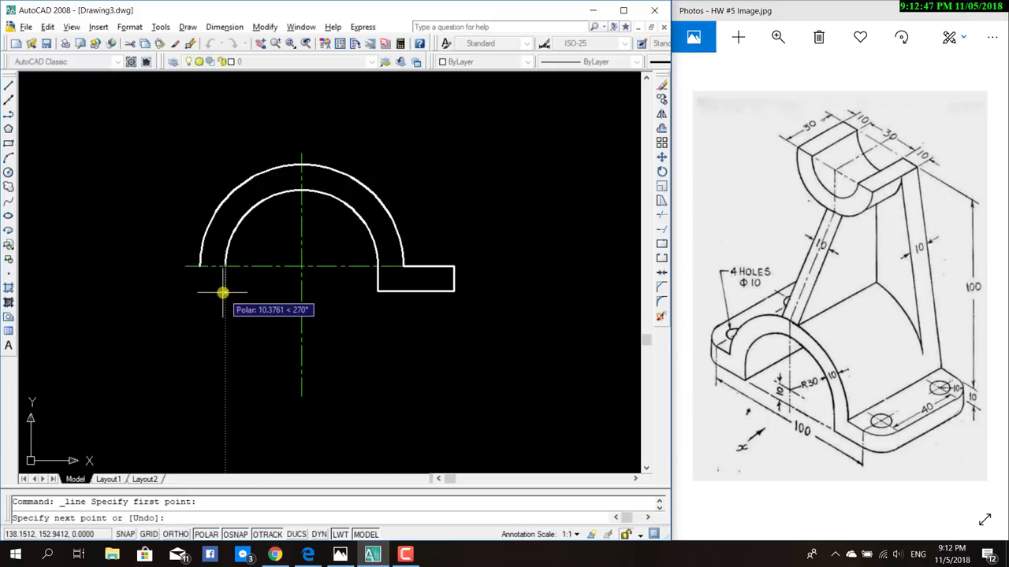
{"action": "type", "text": "10"}
{"action": "key", "text": "Return"}
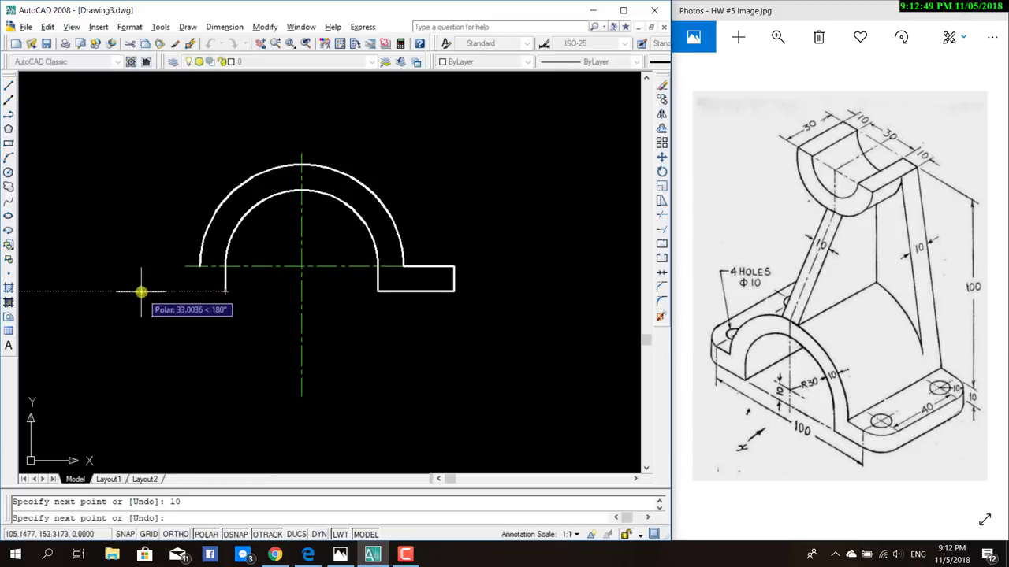
{"action": "type", "text": "30"}
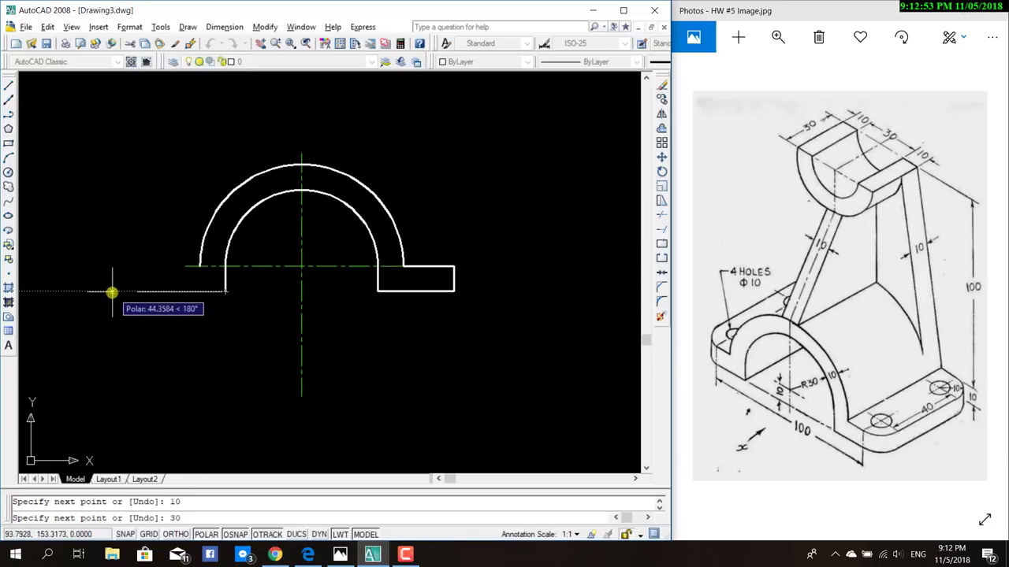
{"action": "key", "text": "Return"}
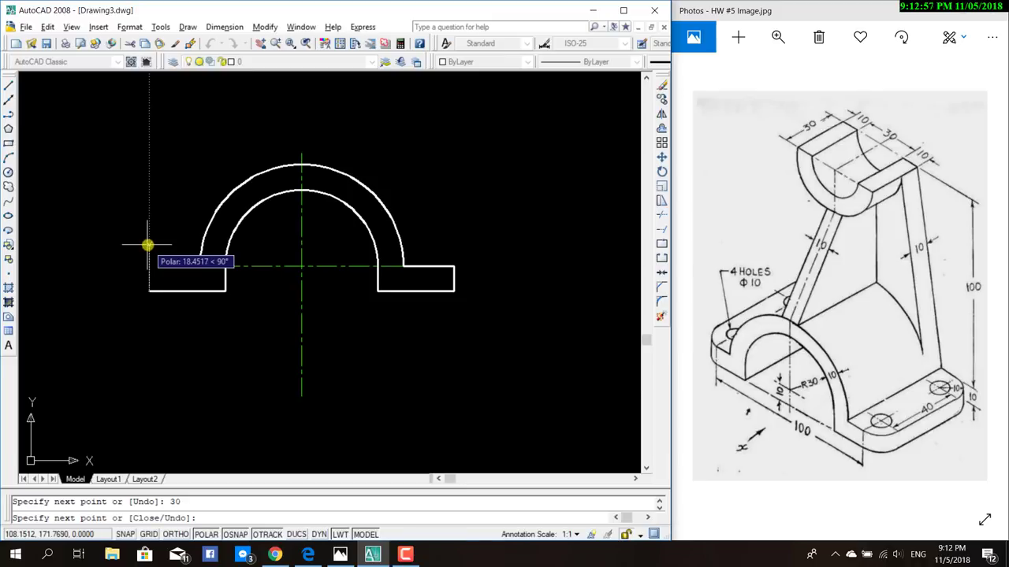
{"action": "type", "text": "10"}
{"action": "key", "text": "Return"}
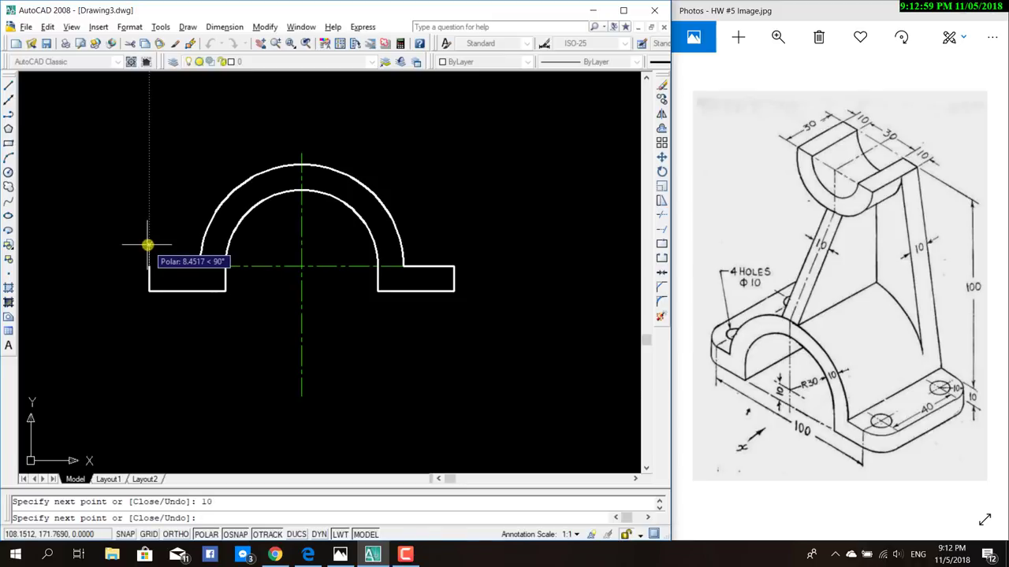
{"action": "left_click", "coordinate": [200, 267]}
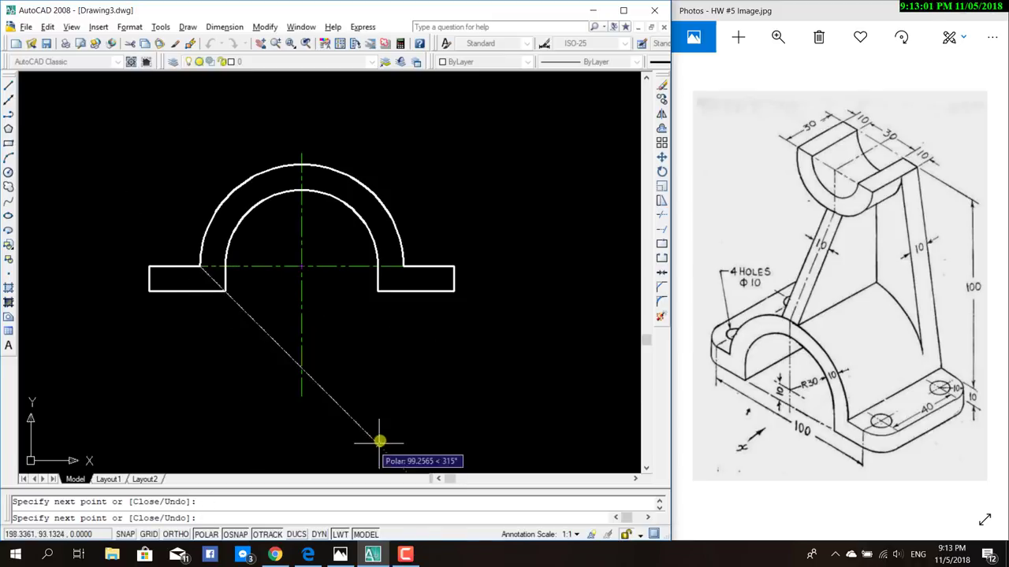
{"action": "key", "text": "Escape"}
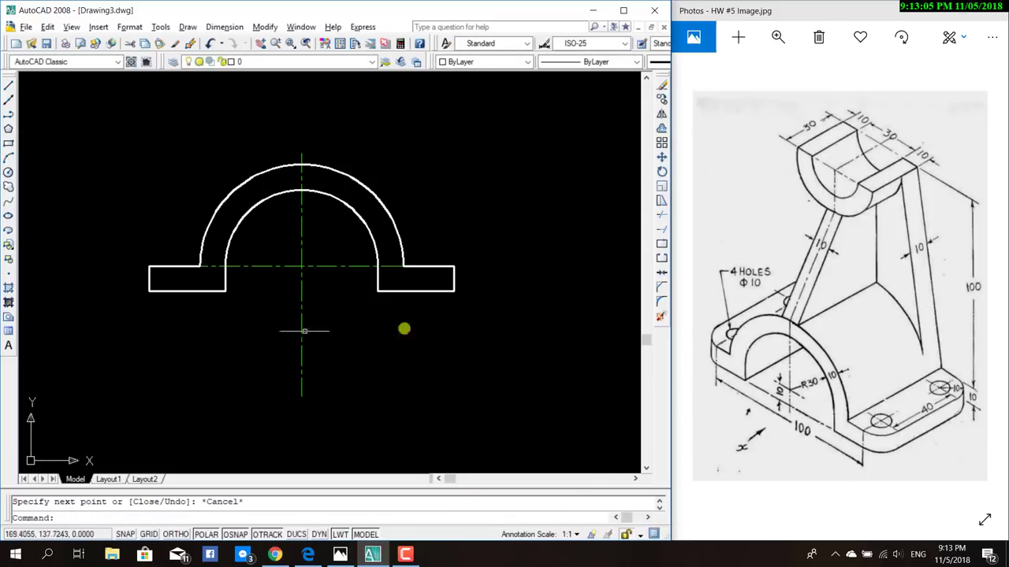
{"action": "scroll", "coordinate": [402, 329], "scroll_direction": "down", "scroll_amount": 2}
{"action": "mouse_move", "coordinate": [454, 235]}
{"action": "middle_mouse_down"}
{"action": "mouse_move", "coordinate": [462, 342]}
{"action": "mouse_move", "coordinate": [450, 311]}
{"action": "middle_mouse_up"}
{"action": "scroll", "coordinate": [466, 323], "scroll_direction": "up", "scroll_amount": 2}
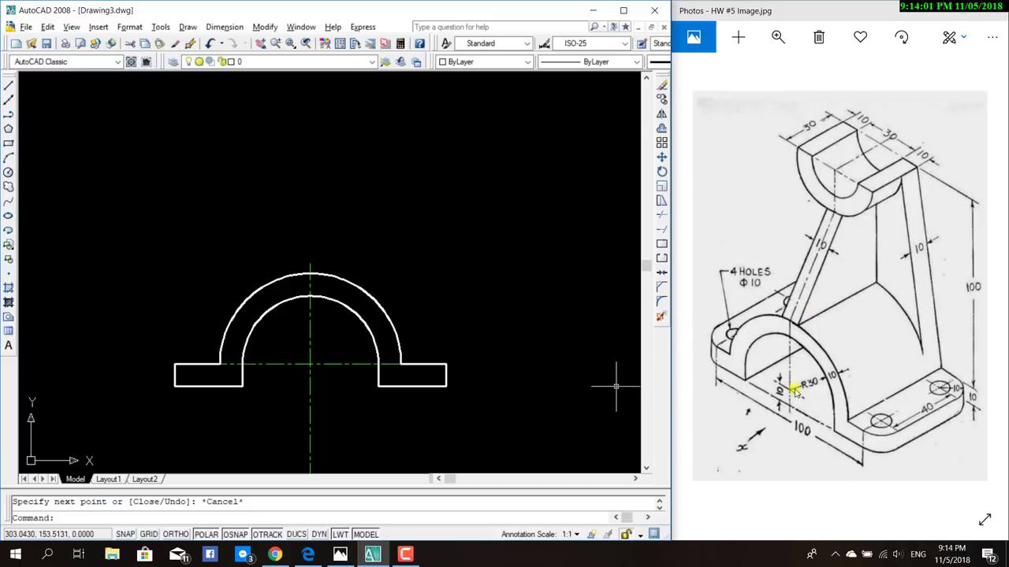
{"action": "left_click", "coordinate": [8, 85]}
{"action": "left_click", "coordinate": [267, 534]}
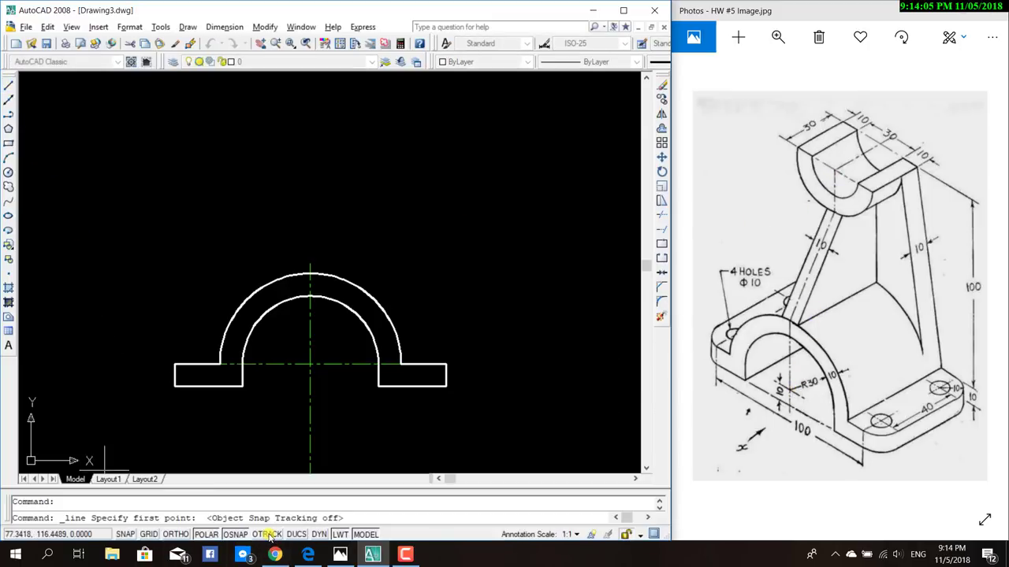
{"action": "left_click", "coordinate": [267, 535]}
{"action": "type", "text": "100"}
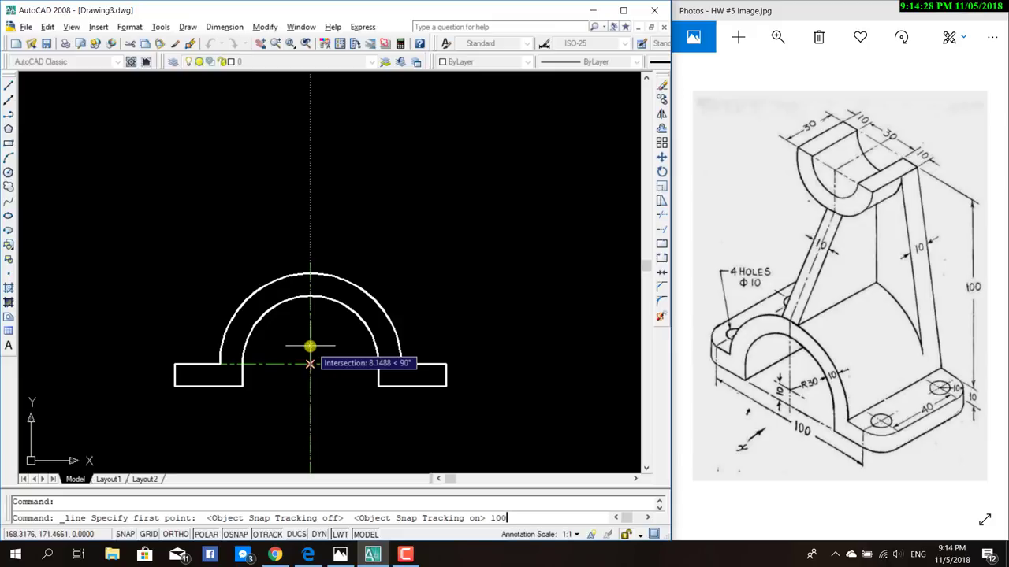
{"action": "key", "text": "Return"}
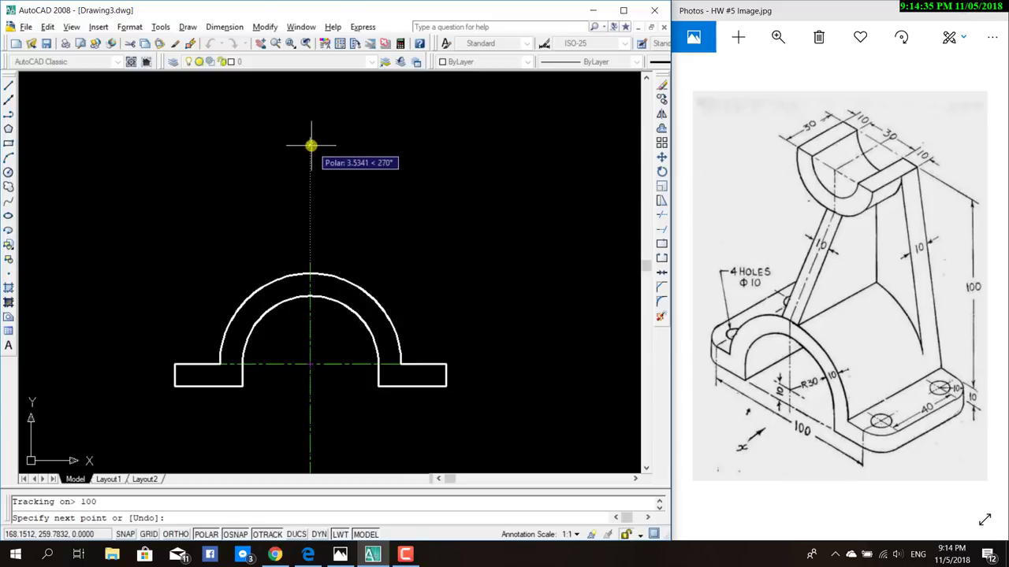
{"action": "key", "text": "Escape"}
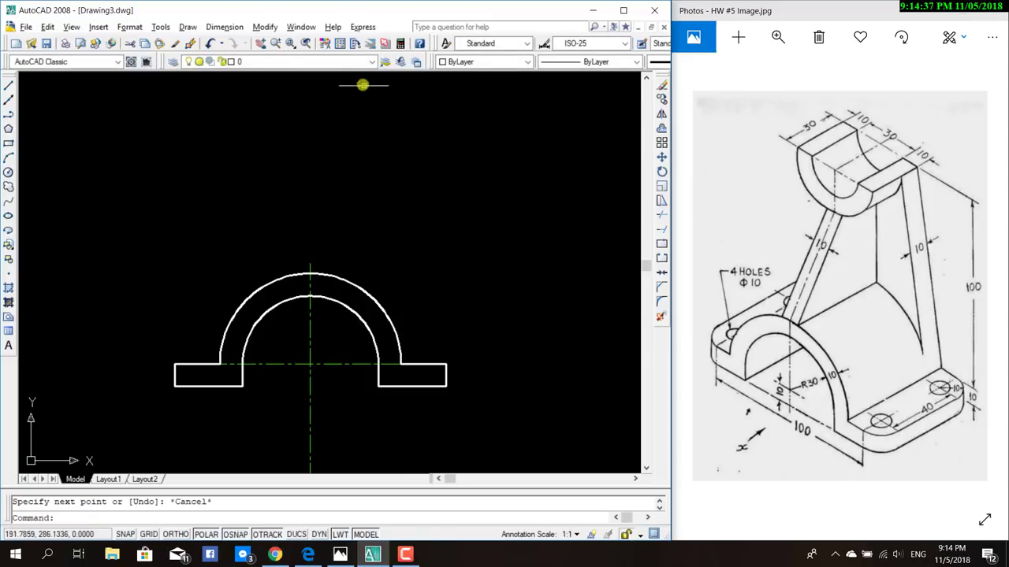
{"action": "left_click", "coordinate": [371, 62]}
On the Center layer, draw a horizontal centre line above the front view and lengthen it leftward.
{"action": "left_click", "coordinate": [260, 79]}
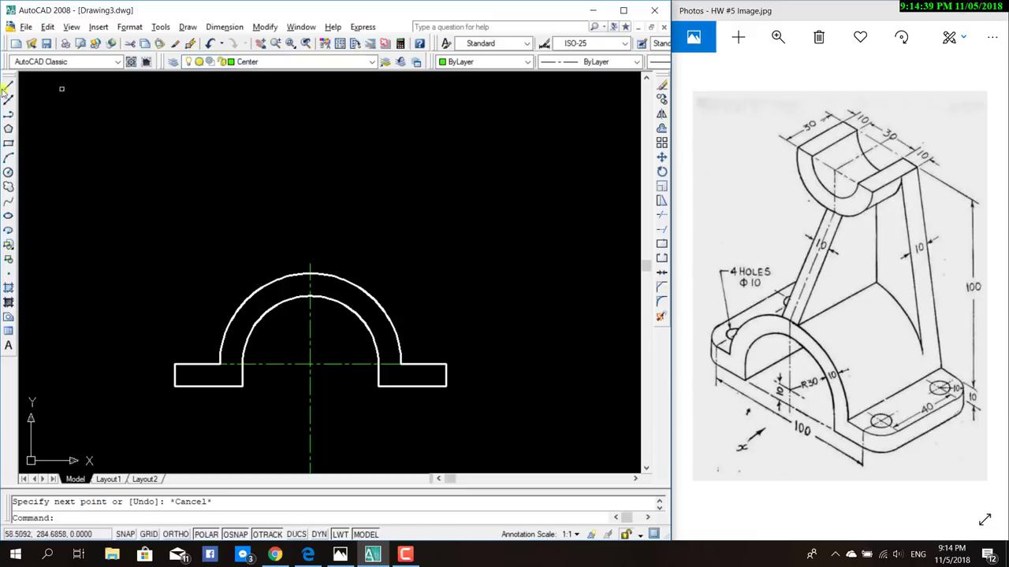
{"action": "left_click", "coordinate": [8, 84]}
{"action": "type", "text": "100"}
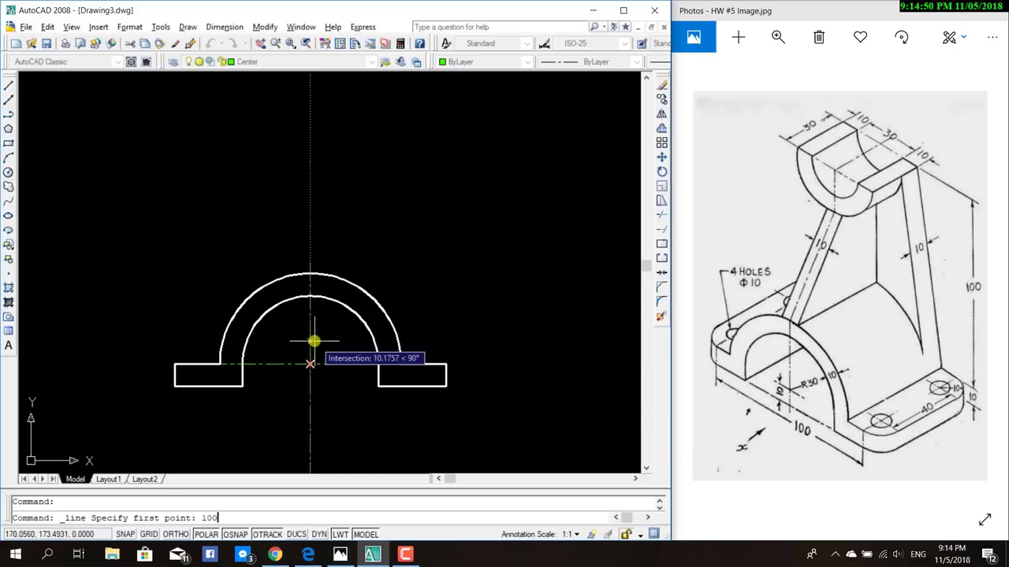
{"action": "key", "text": "Return"}
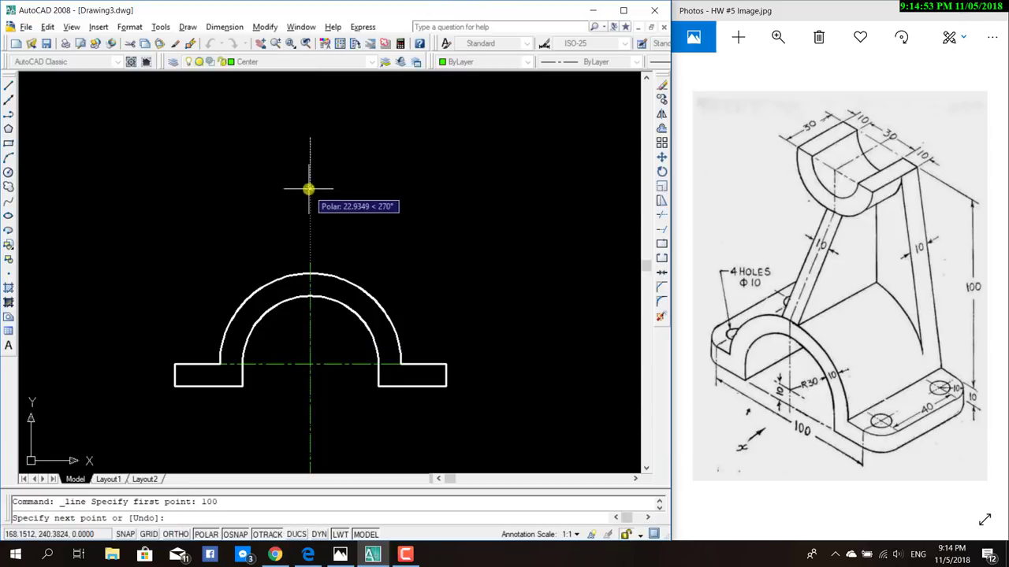
{"action": "key", "text": "Escape"}
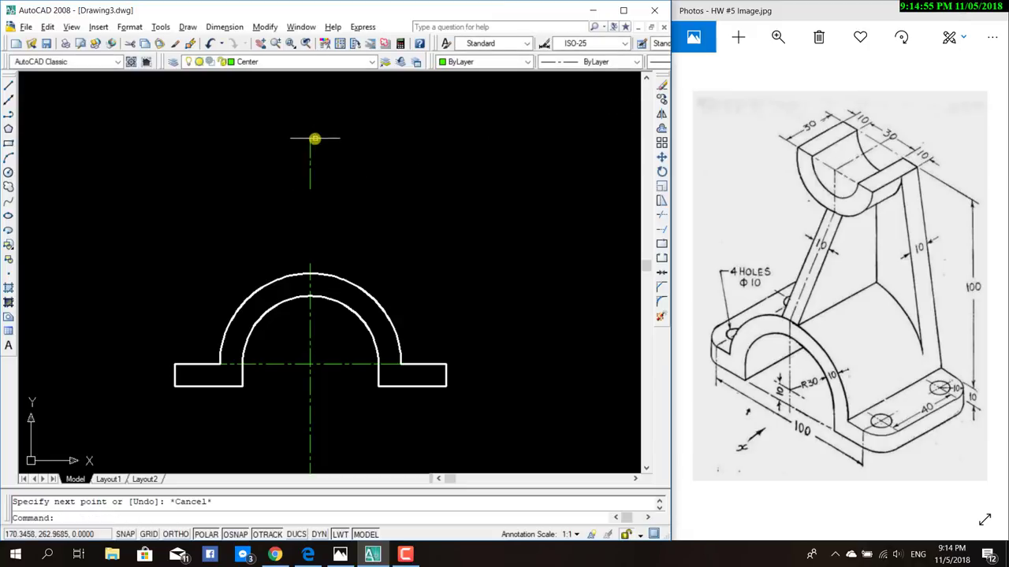
{"action": "left_click", "coordinate": [9, 84]}
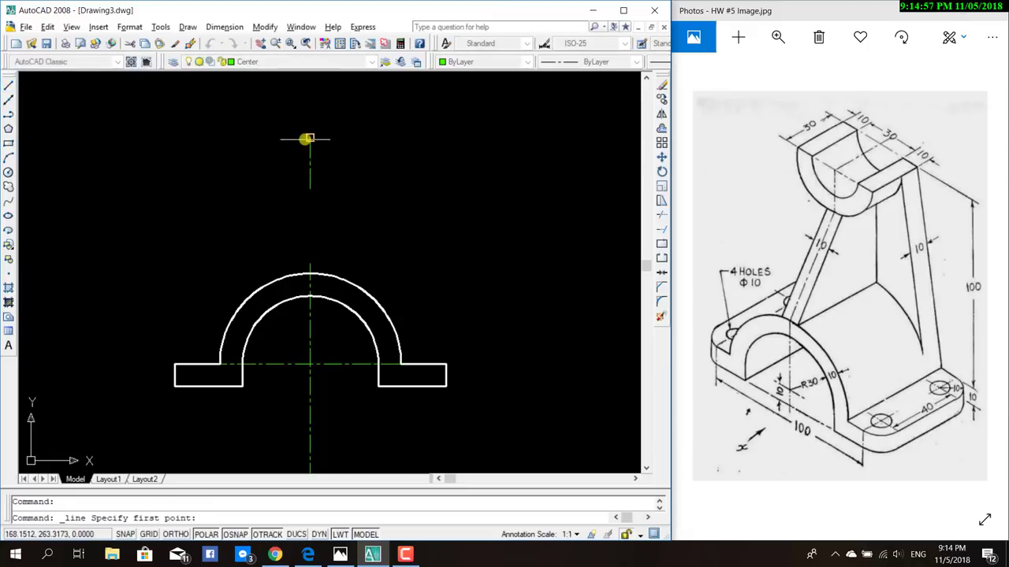
{"action": "left_click", "coordinate": [309, 138]}
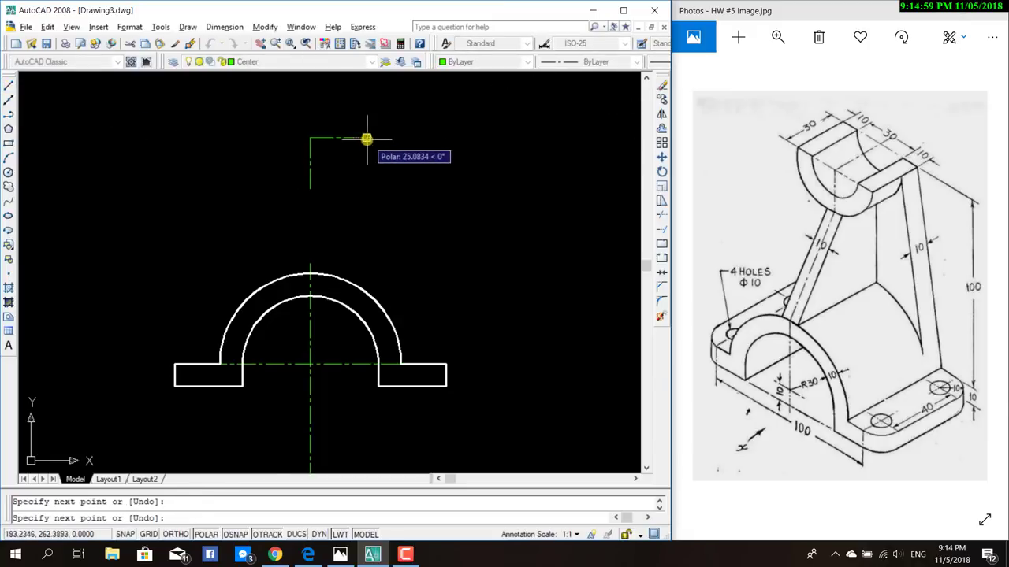
{"action": "key", "text": "Return"}
{"action": "left_click", "coordinate": [327, 140]}
{"action": "left_click", "coordinate": [310, 138]}
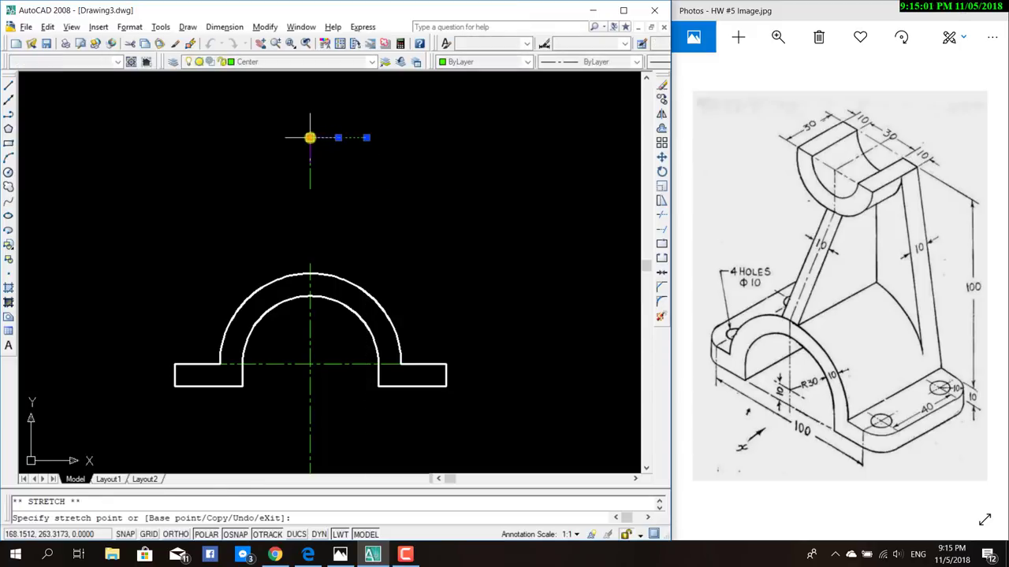
{"action": "left_click", "coordinate": [256, 137]}
{"action": "key", "text": "Escape"}
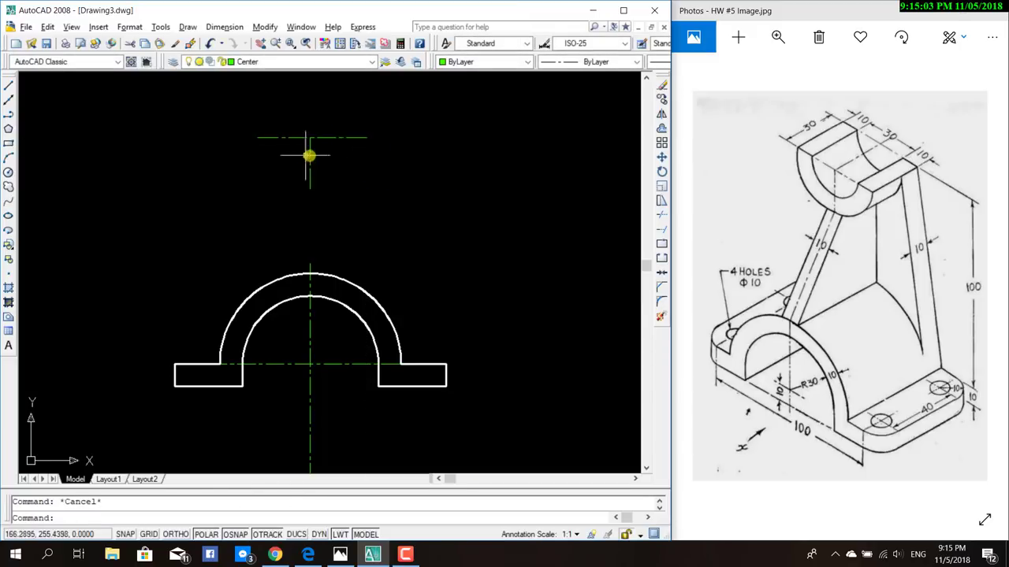
Extend the vertical centre line upward past the new horizontal line.
{"action": "left_click", "coordinate": [309, 153]}
{"action": "left_click", "coordinate": [310, 138]}
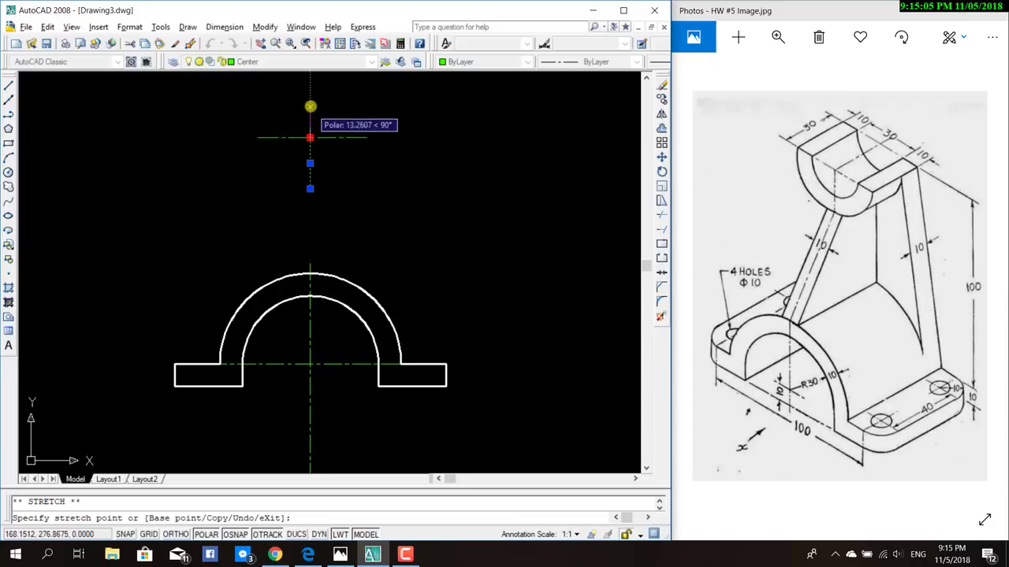
{"action": "left_click", "coordinate": [310, 88]}
{"action": "key", "text": "Escape"}
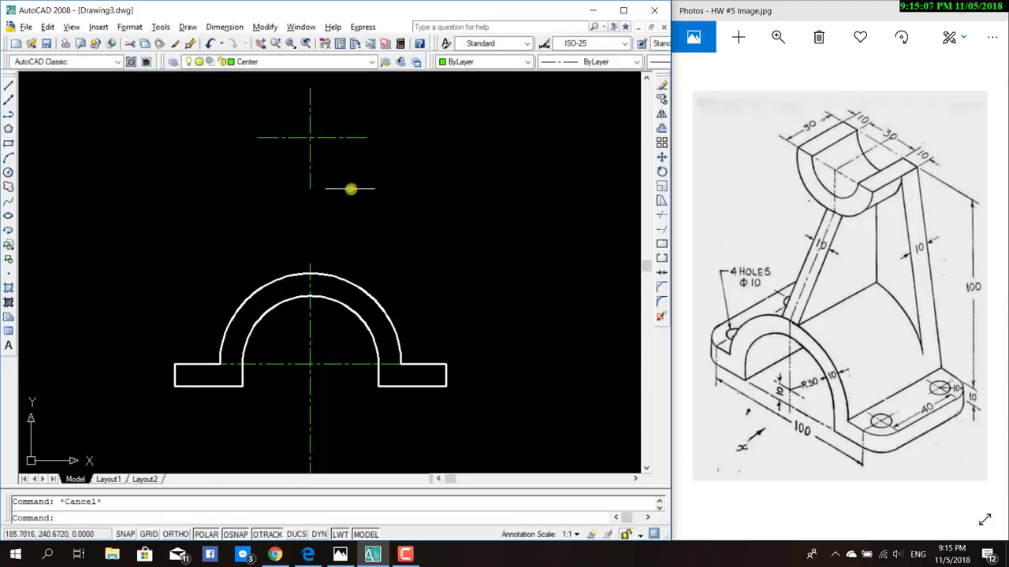
{"action": "middle_click_drag", "start_coordinate": [367, 184], "coordinate": [376, 249]}
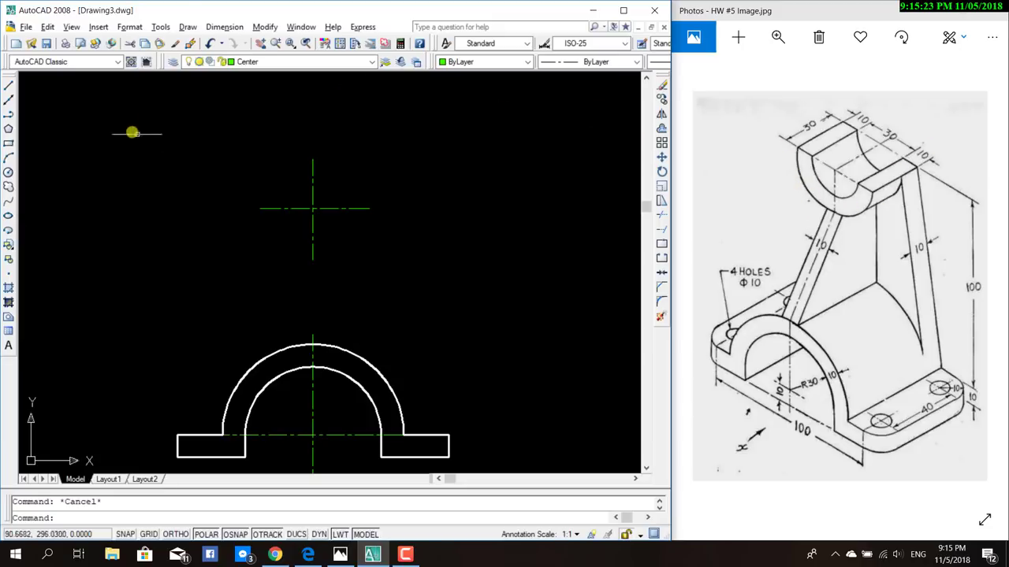
Set layer 0 current and draw a diameter-30 circle at the upper centre-line crossing.
{"action": "left_click", "coordinate": [187, 26]}
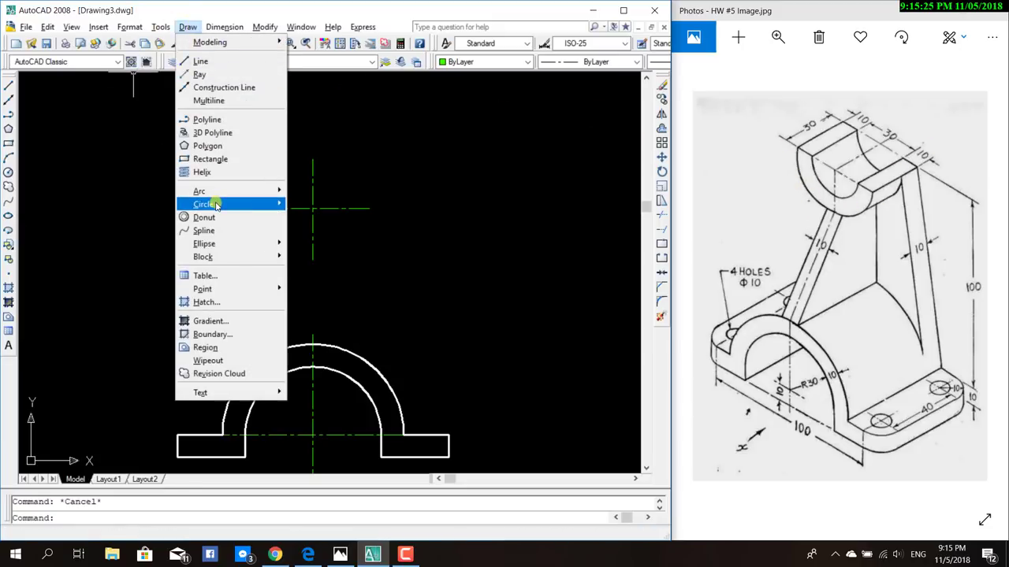
{"action": "mouse_move", "coordinate": [204, 204]}
{"action": "left_click", "coordinate": [325, 217]}
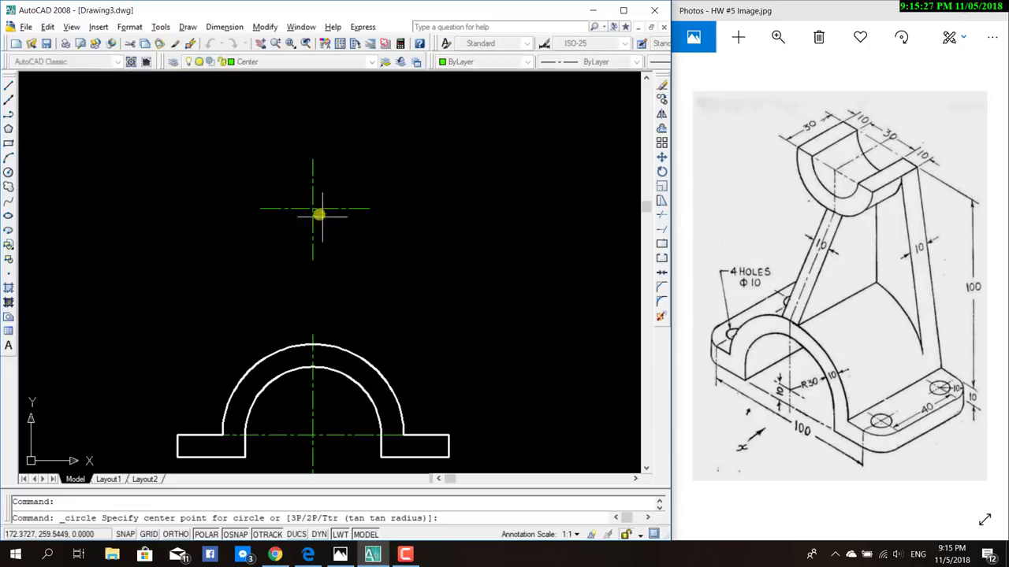
{"action": "key", "text": "Escape"}
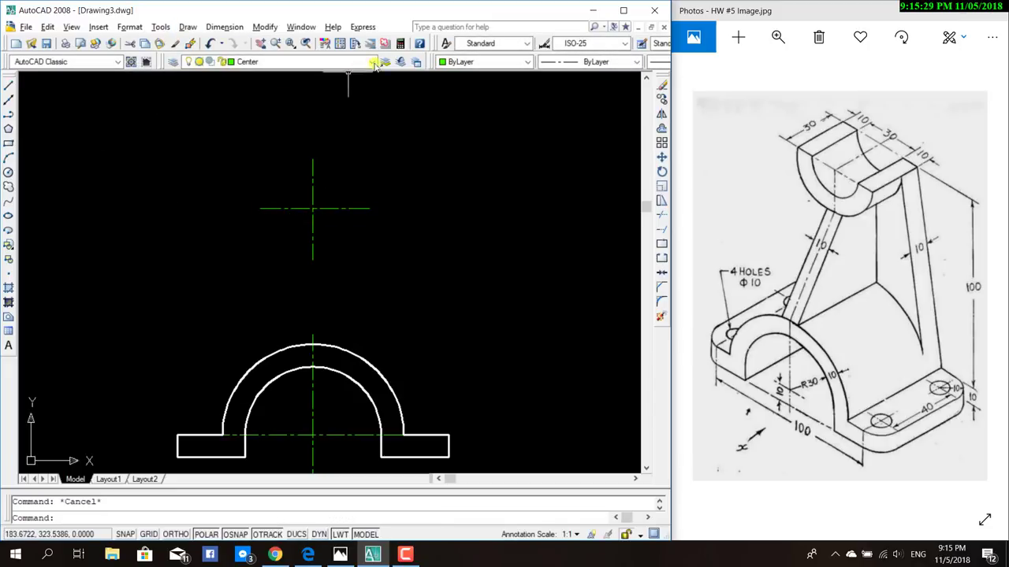
{"action": "left_click", "coordinate": [347, 62]}
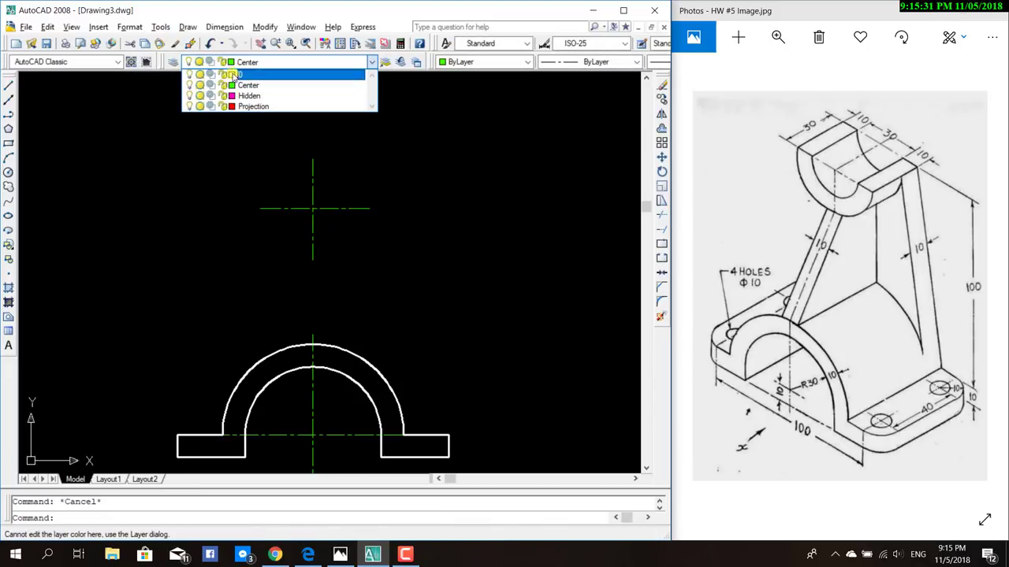
{"action": "left_click", "coordinate": [273, 74]}
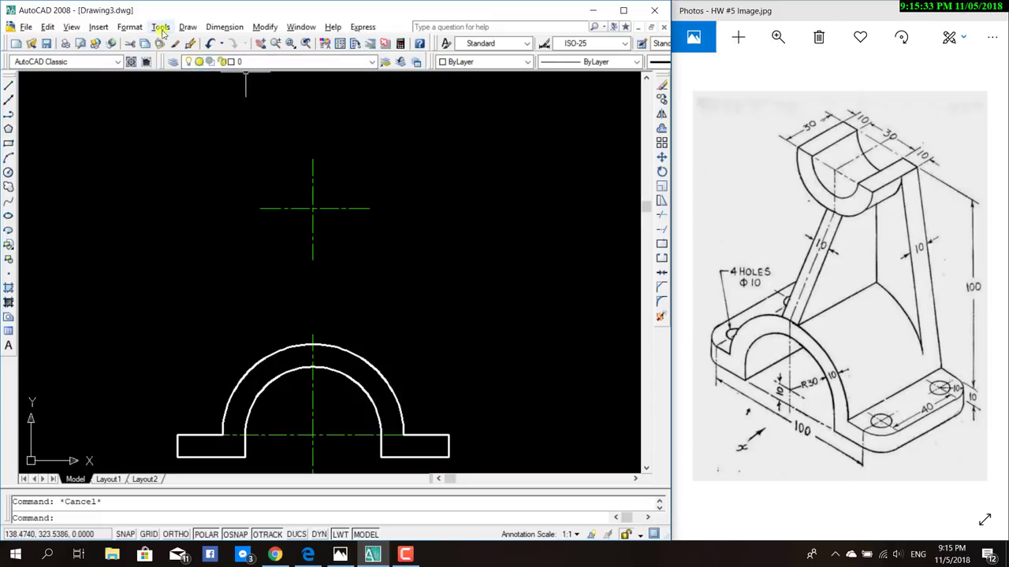
{"action": "left_click", "coordinate": [187, 27]}
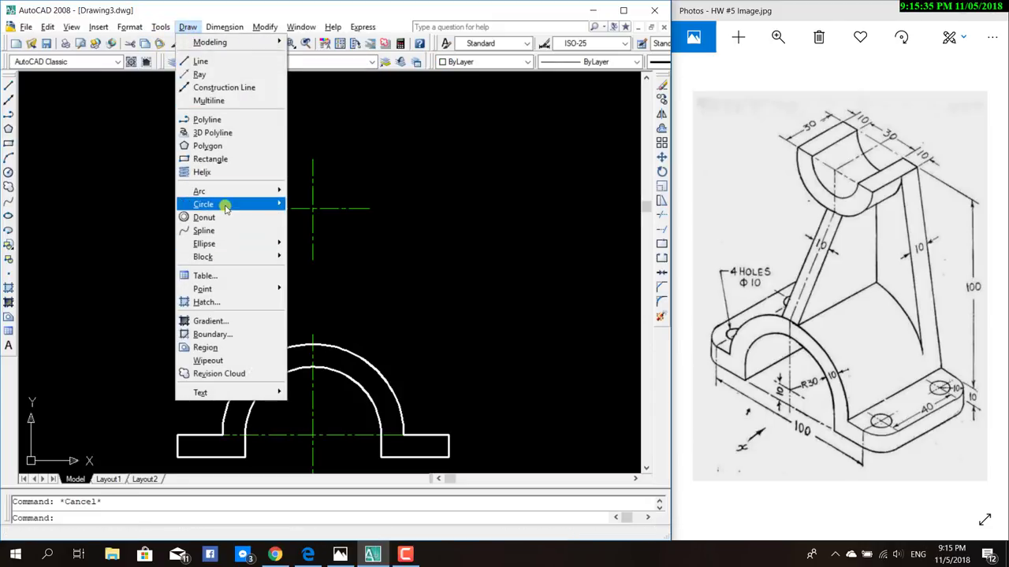
{"action": "left_click", "coordinate": [303, 217]}
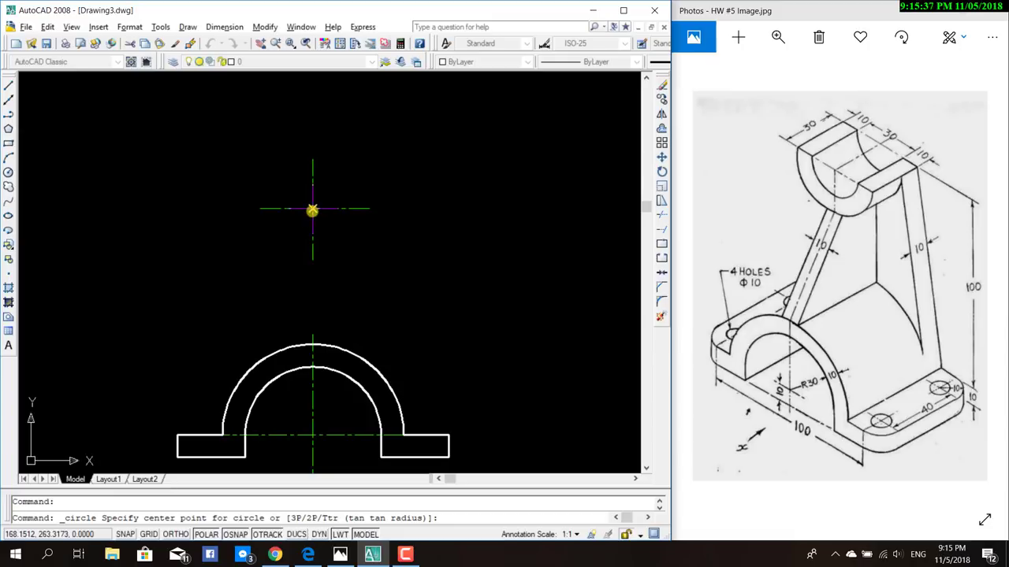
{"action": "left_click", "coordinate": [312, 209]}
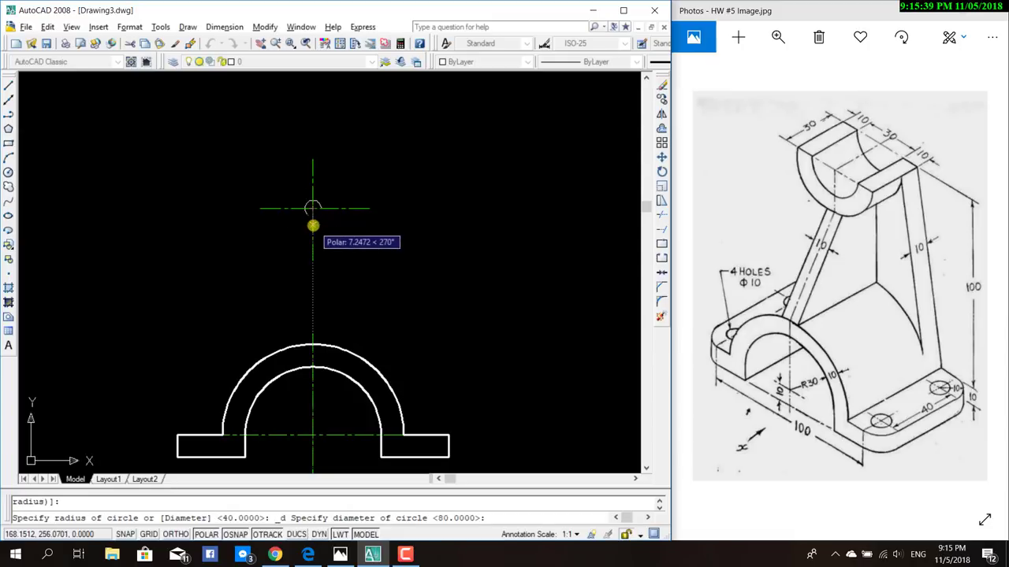
{"action": "type", "text": "30"}
{"action": "key", "text": "Return"}
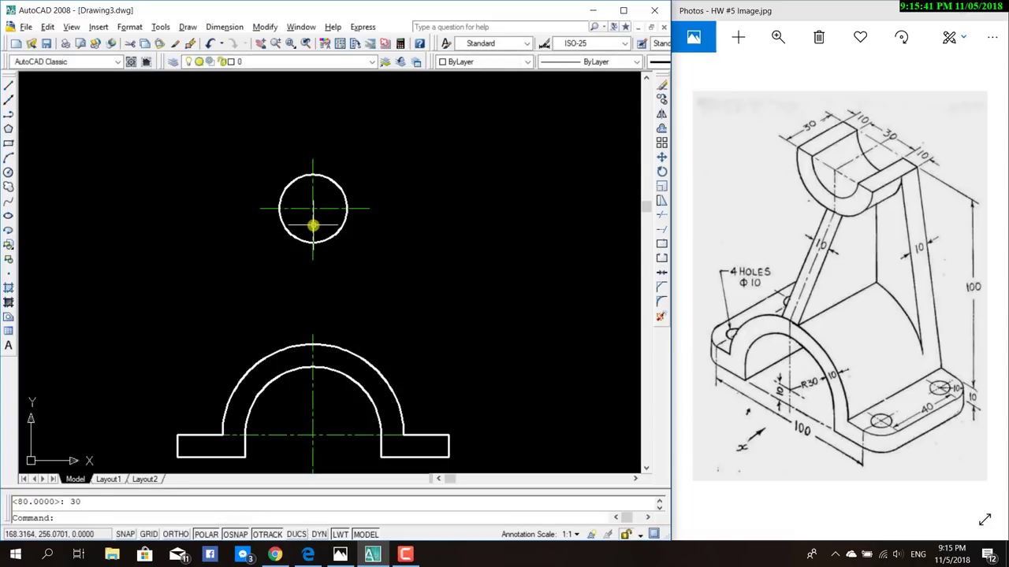
{"action": "key", "text": "Escape"}
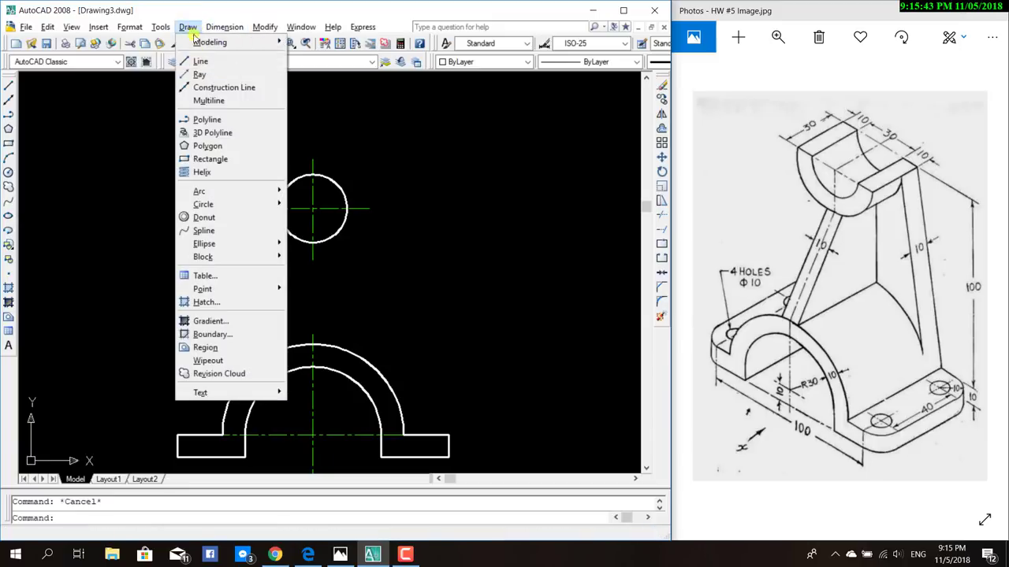
Add a concentric diameter-50 circle at the same centre.
{"action": "mouse_move", "coordinate": [203, 204]}
{"action": "left_click", "coordinate": [323, 217]}
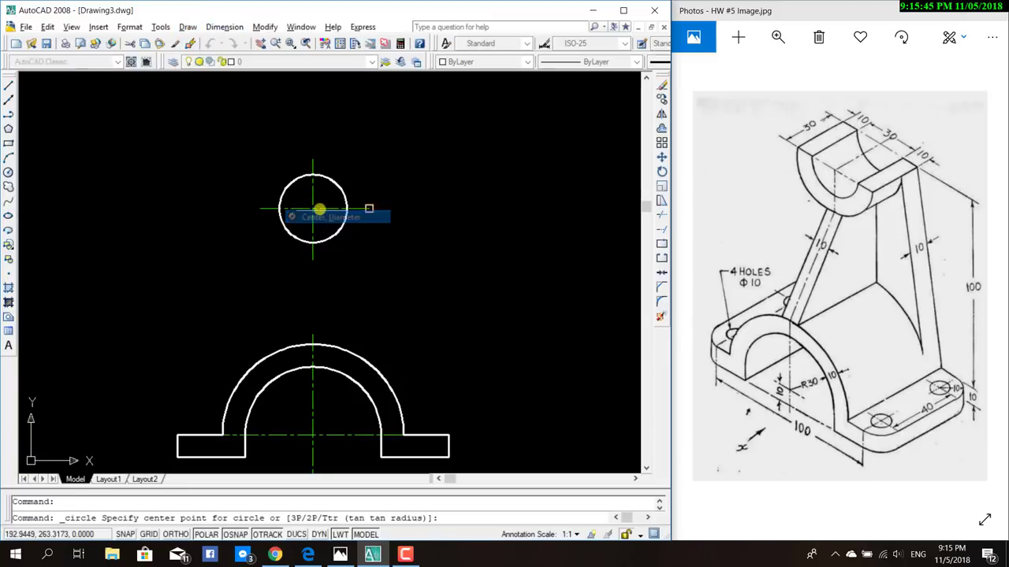
{"action": "left_click", "coordinate": [313, 208]}
{"action": "type", "text": "0"}
{"action": "key", "text": "Return"}
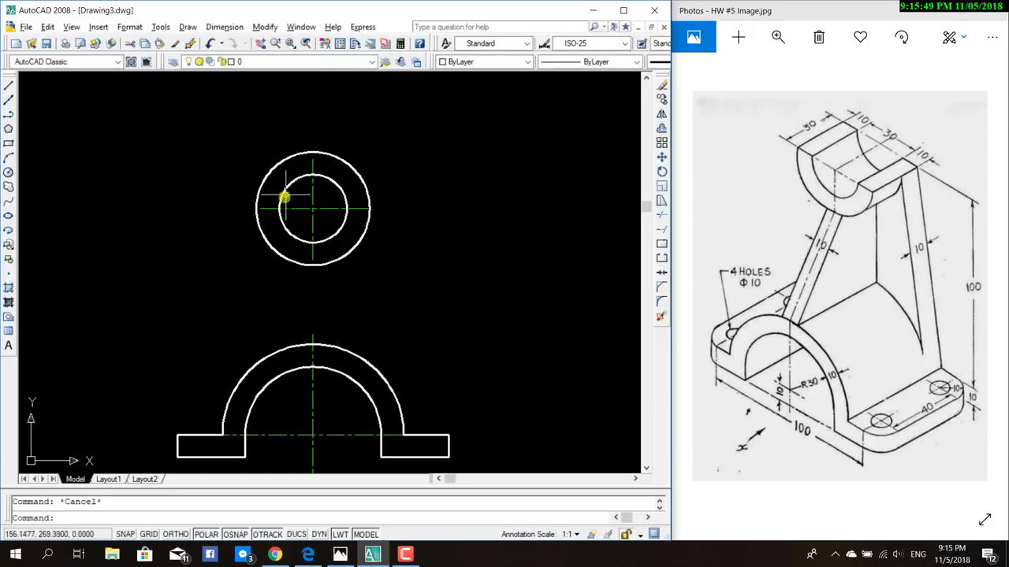
Stretch the upper horizontal centre line just past both sides of the diameter-50 circle.
{"action": "left_click", "coordinate": [258, 209]}
{"action": "left_click", "coordinate": [259, 209]}
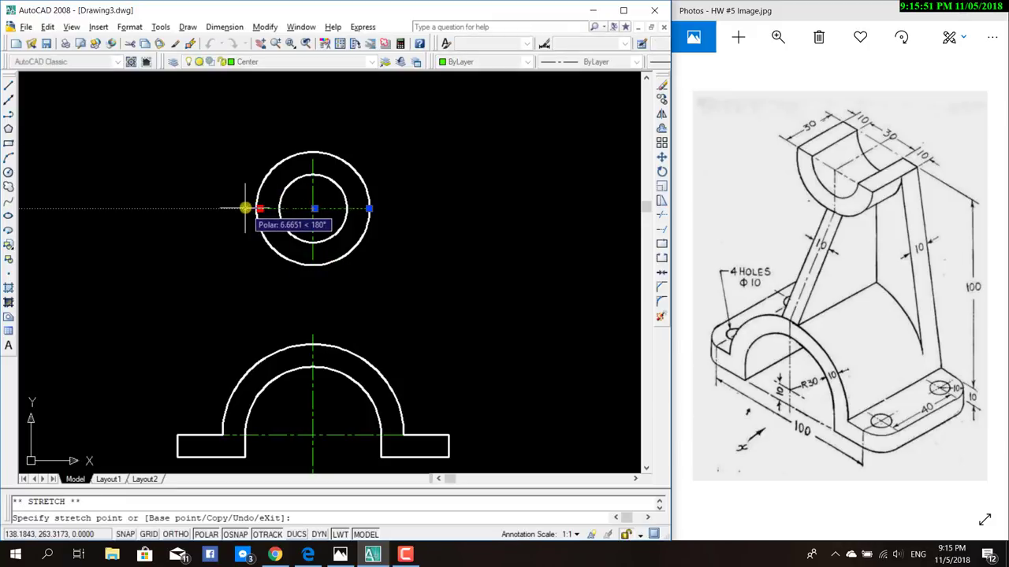
{"action": "left_click", "coordinate": [245, 208]}
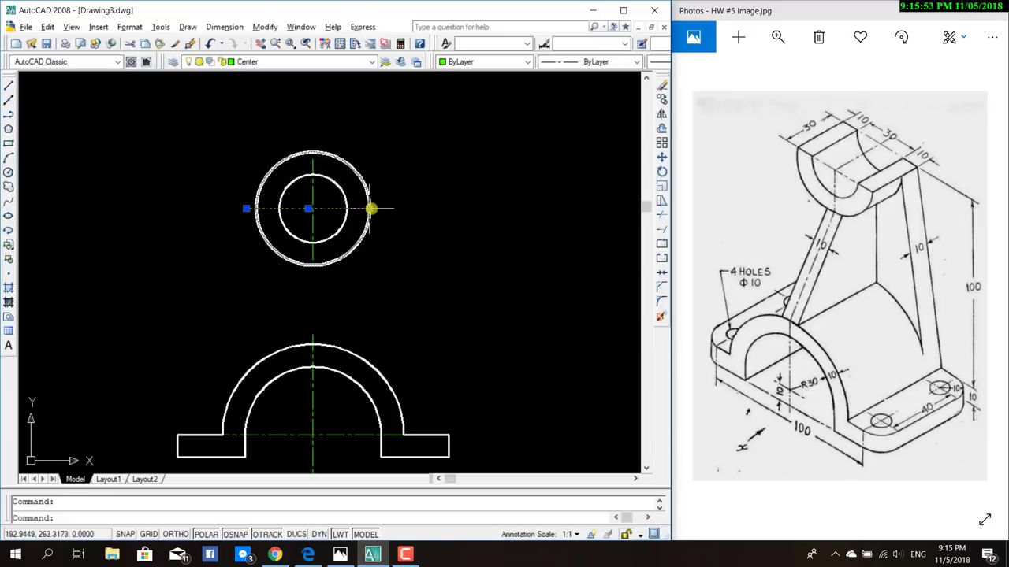
{"action": "left_click", "coordinate": [370, 208]}
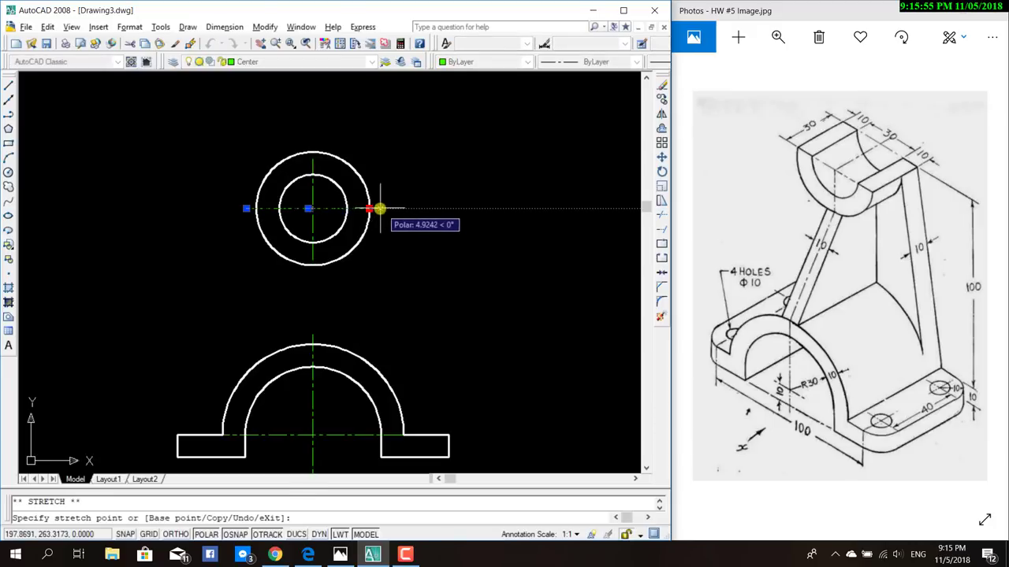
{"action": "left_click", "coordinate": [379, 208]}
{"action": "key", "text": "Escape"}
{"action": "left_click", "coordinate": [313, 168]}
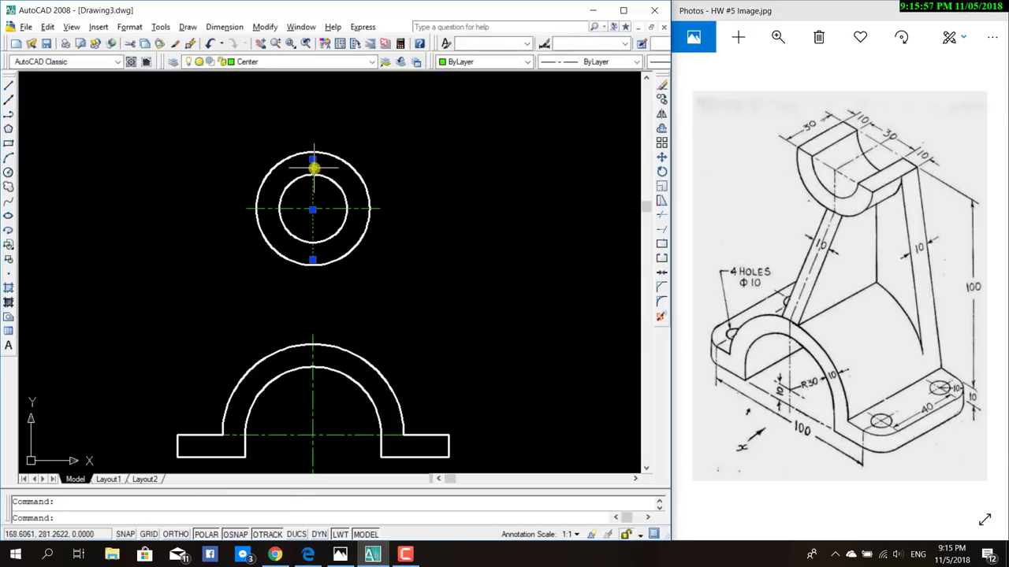
{"action": "key", "text": "Escape"}
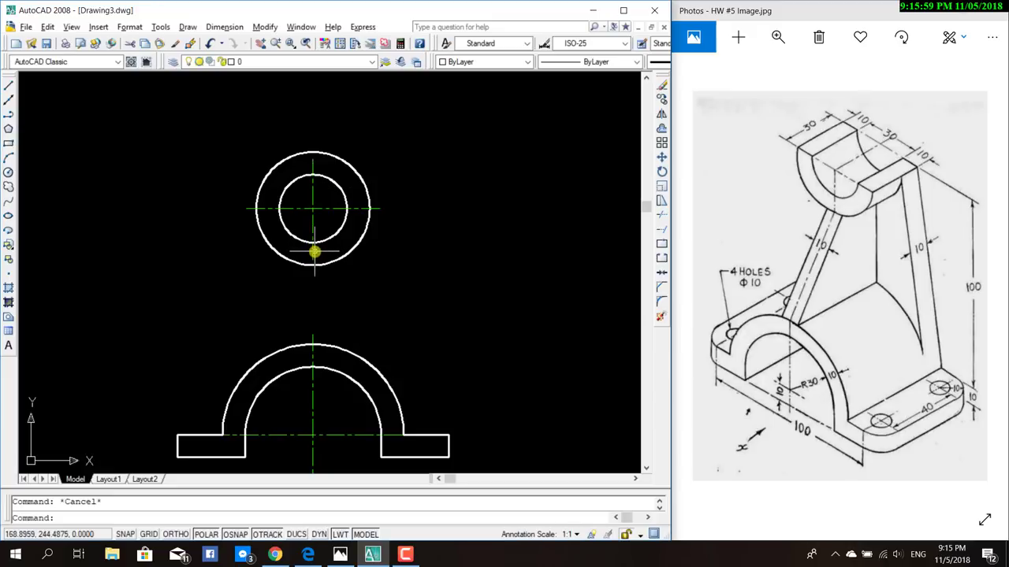
{"action": "left_click", "coordinate": [313, 254]}
{"action": "left_click", "coordinate": [313, 260]}
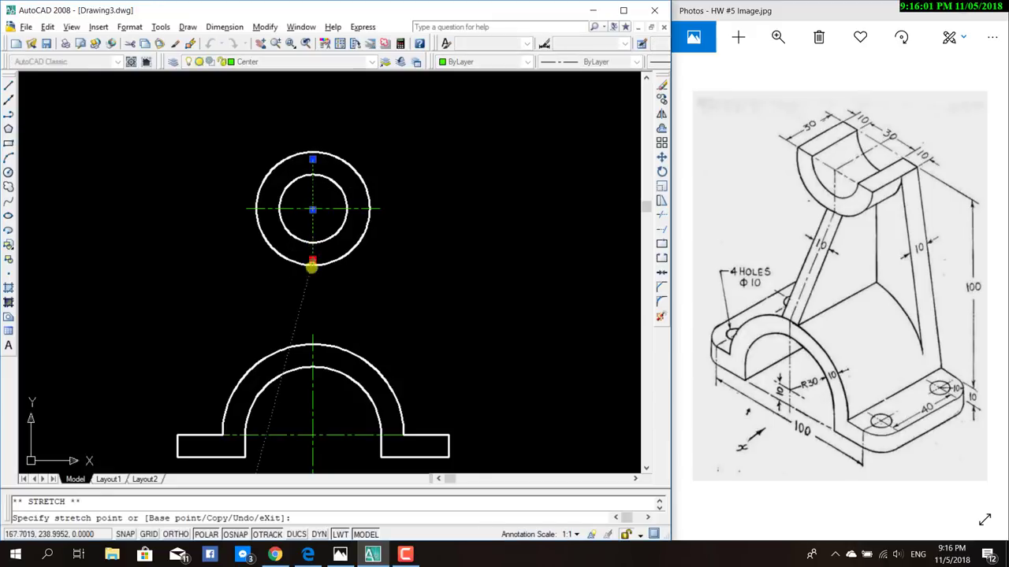
{"action": "key", "text": "Escape"}
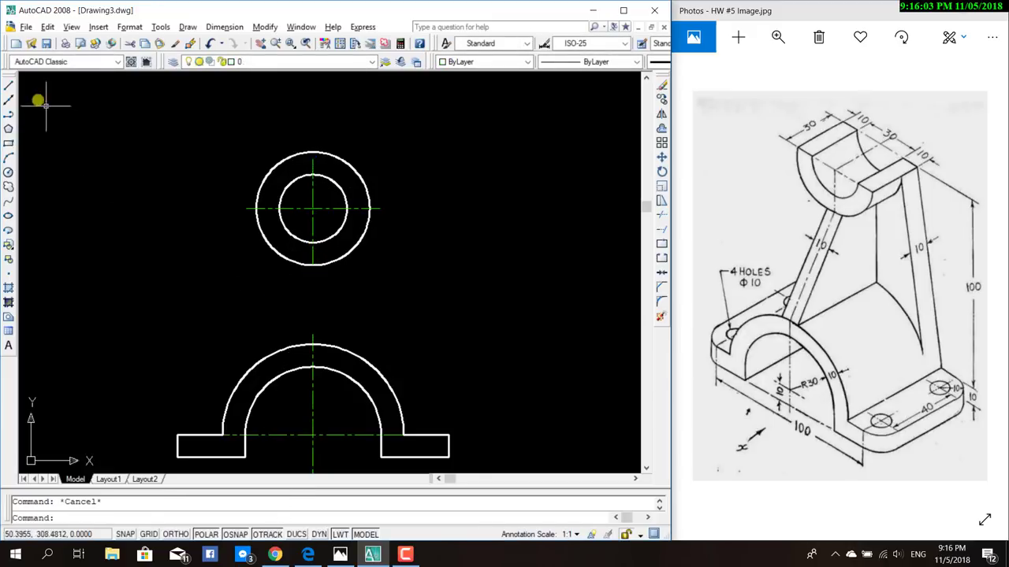
{"action": "type", "text": "tr"}
Trim away the upper halves of the diameter-50 and diameter-30 circles.
{"action": "key", "text": "Return"}
{"action": "key", "text": "Return"}
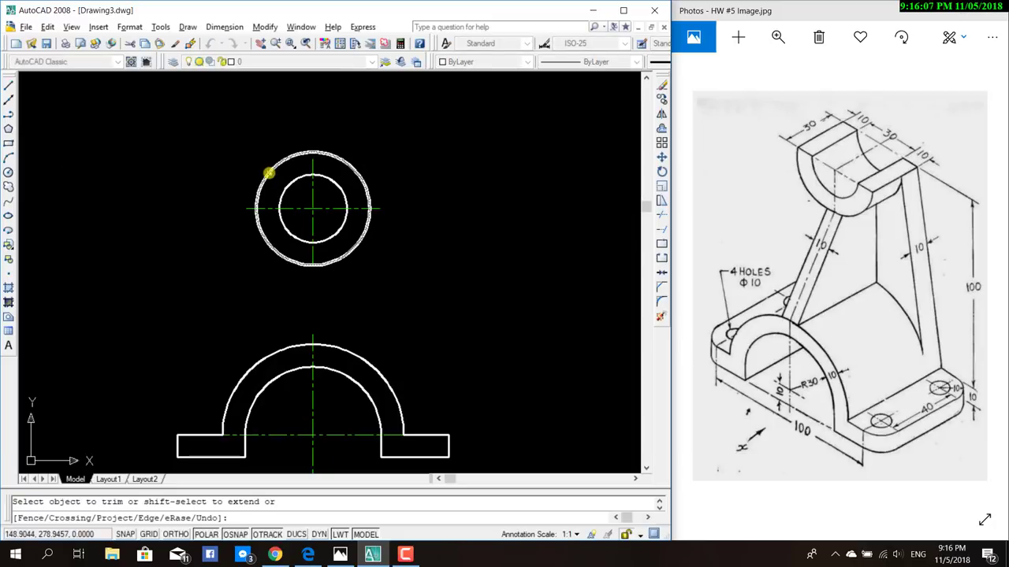
{"action": "left_click", "coordinate": [268, 172]}
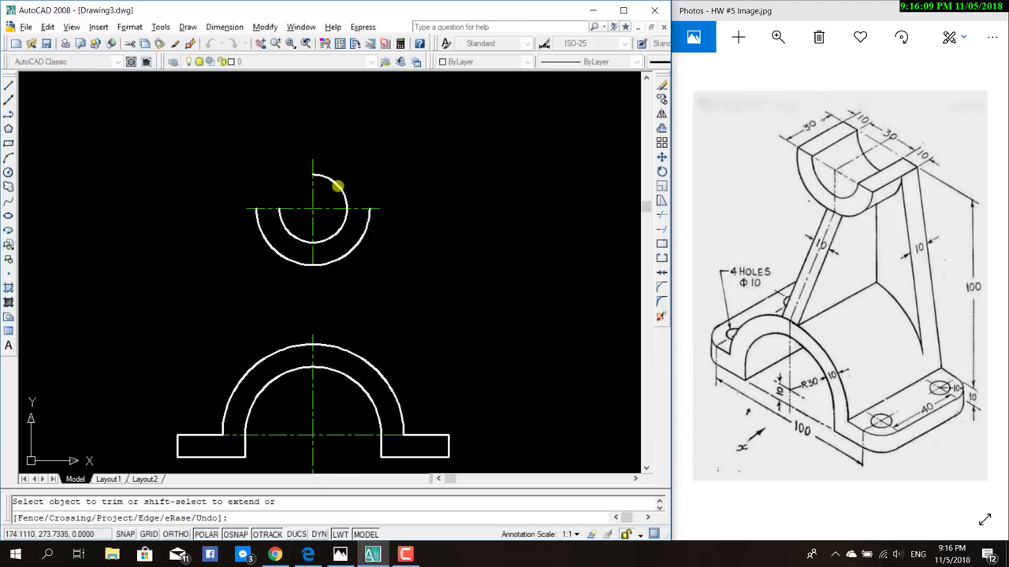
{"action": "left_click", "coordinate": [338, 186]}
{"action": "key", "text": "Escape"}
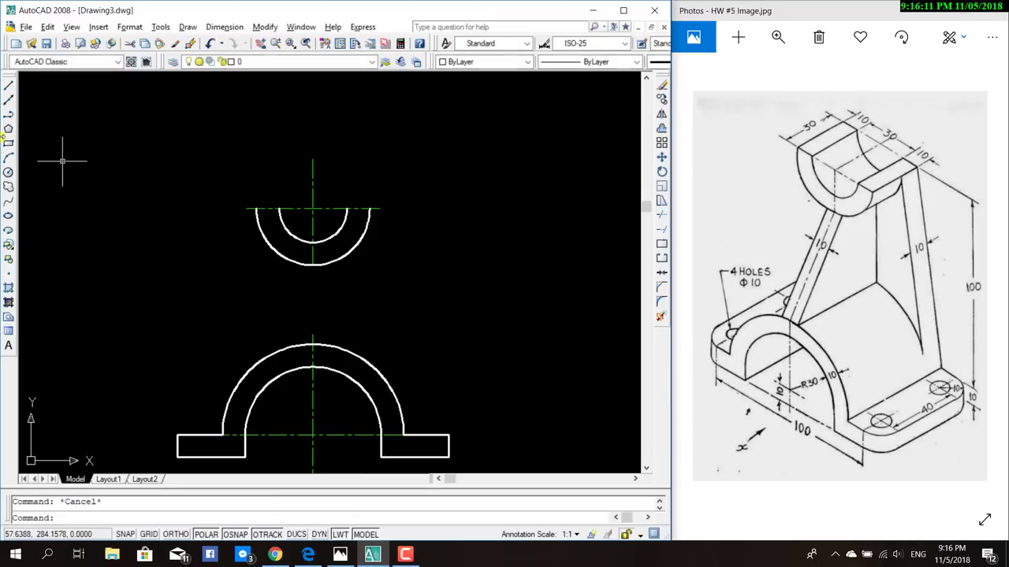
Close the half-ring's left end with a short horizontal line.
{"action": "left_click", "coordinate": [10, 85]}
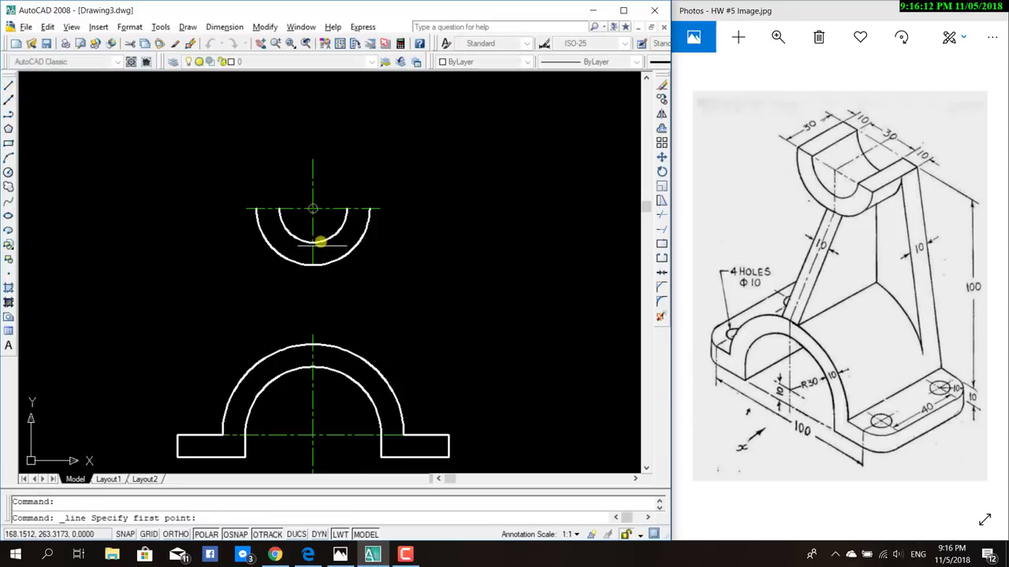
{"action": "left_click", "coordinate": [279, 209]}
{"action": "left_click", "coordinate": [256, 209]}
{"action": "key", "text": "Escape"}
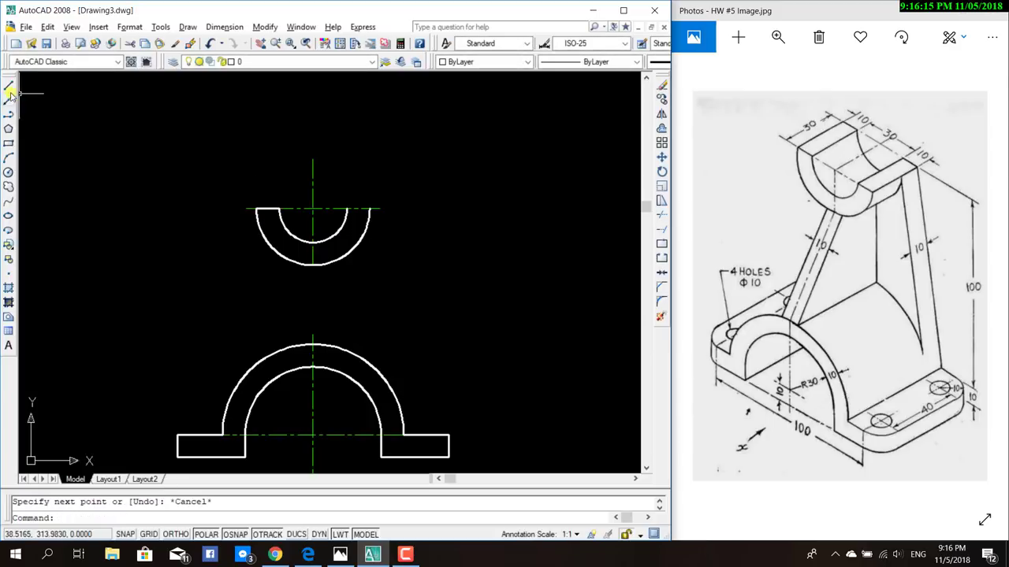
Close the half-ring's right end with a short horizontal line between the arc ends.
{"action": "left_click", "coordinate": [10, 87]}
{"action": "left_click", "coordinate": [347, 209]}
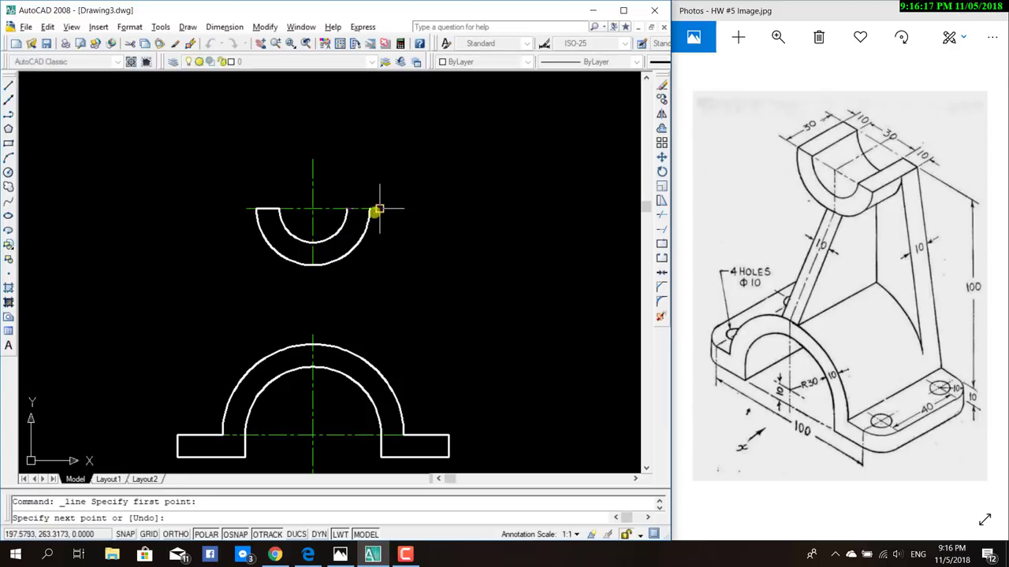
{"action": "left_click", "coordinate": [377, 211]}
{"action": "key", "text": "Escape"}
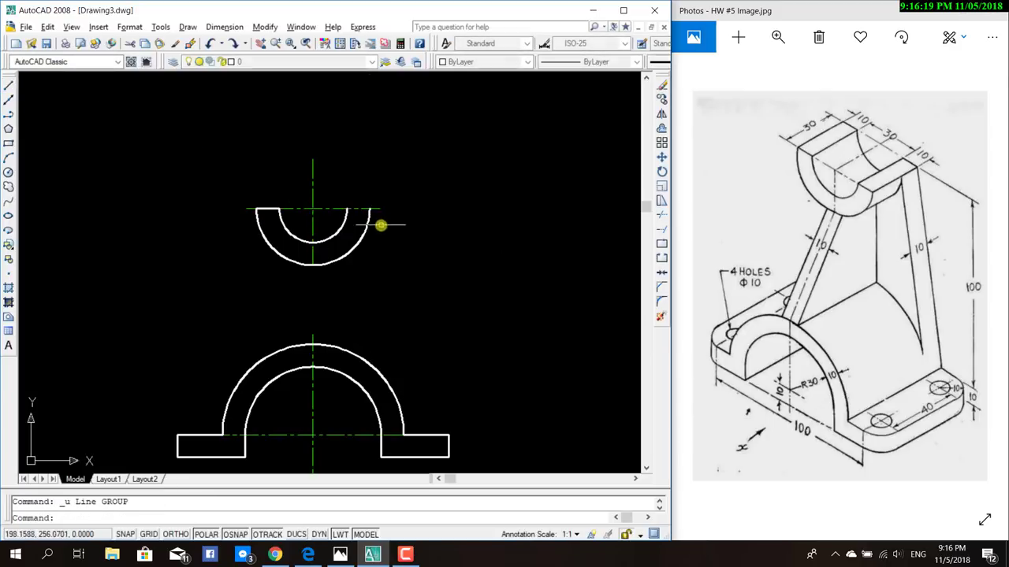
{"action": "key", "text": "ctrl+z"}
{"action": "left_click", "coordinate": [9, 87]}
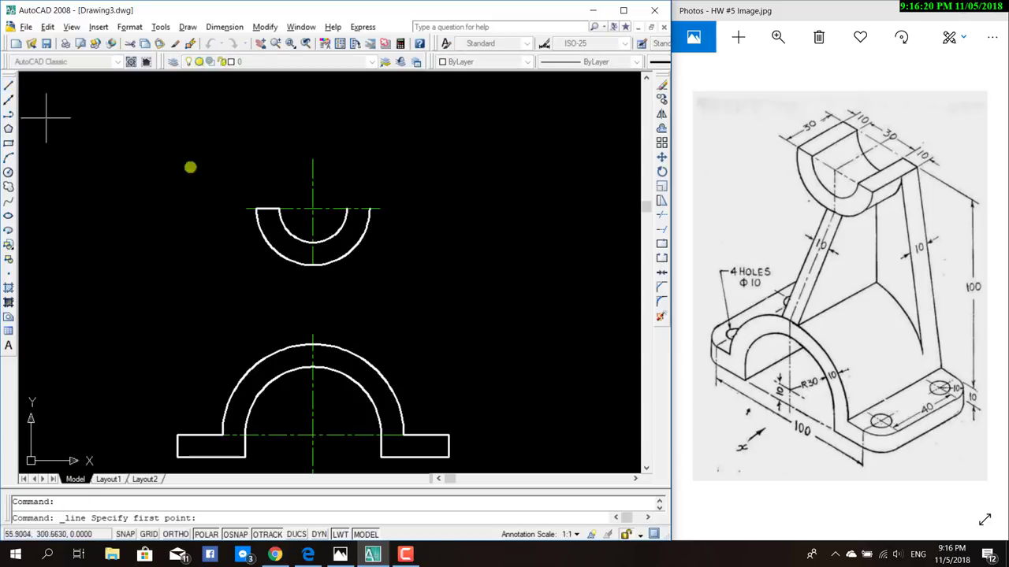
{"action": "left_click", "coordinate": [348, 208]}
{"action": "left_click", "coordinate": [369, 209]}
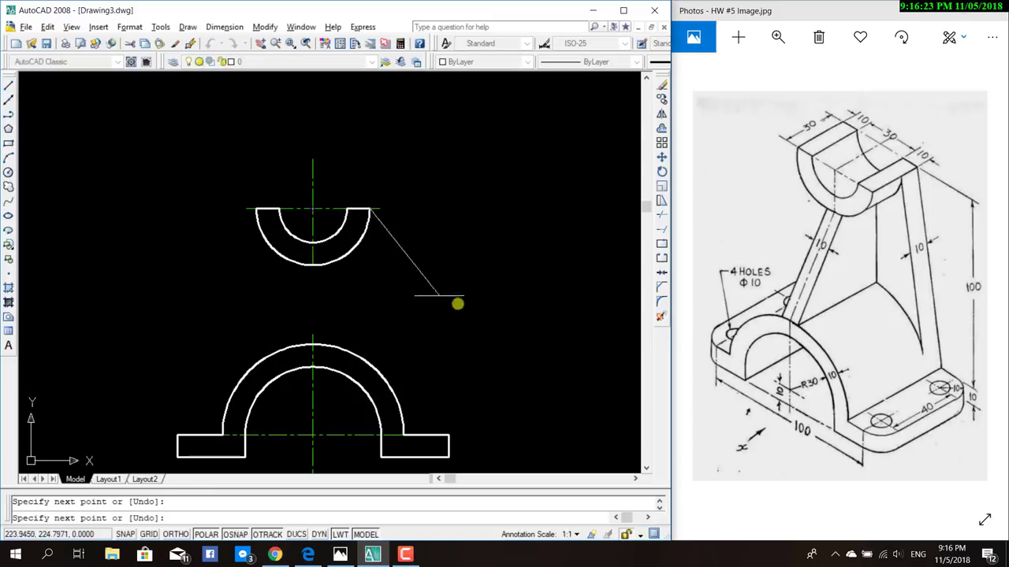
{"action": "key", "text": "Escape"}
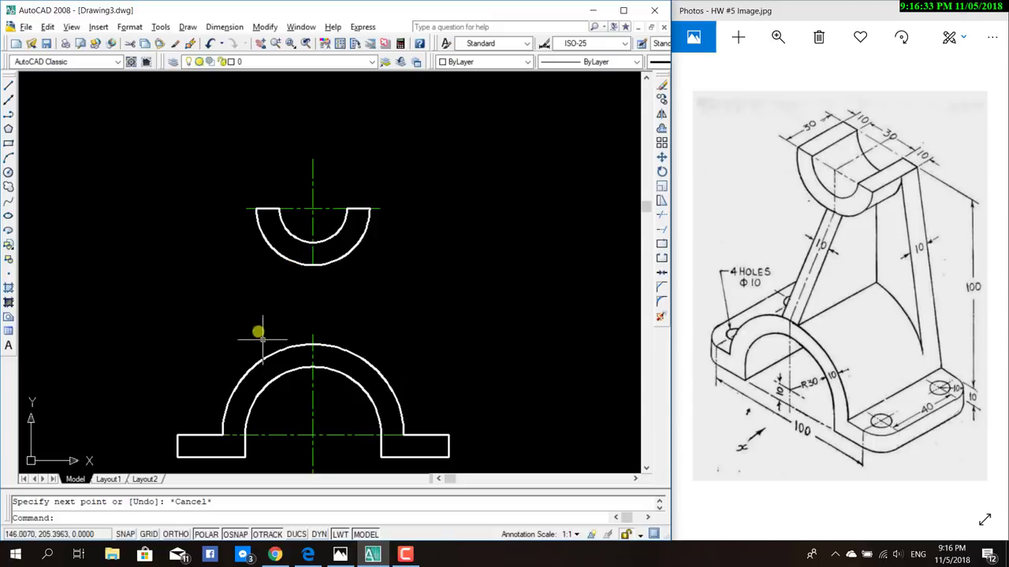
{"action": "key", "text": "Escape"}
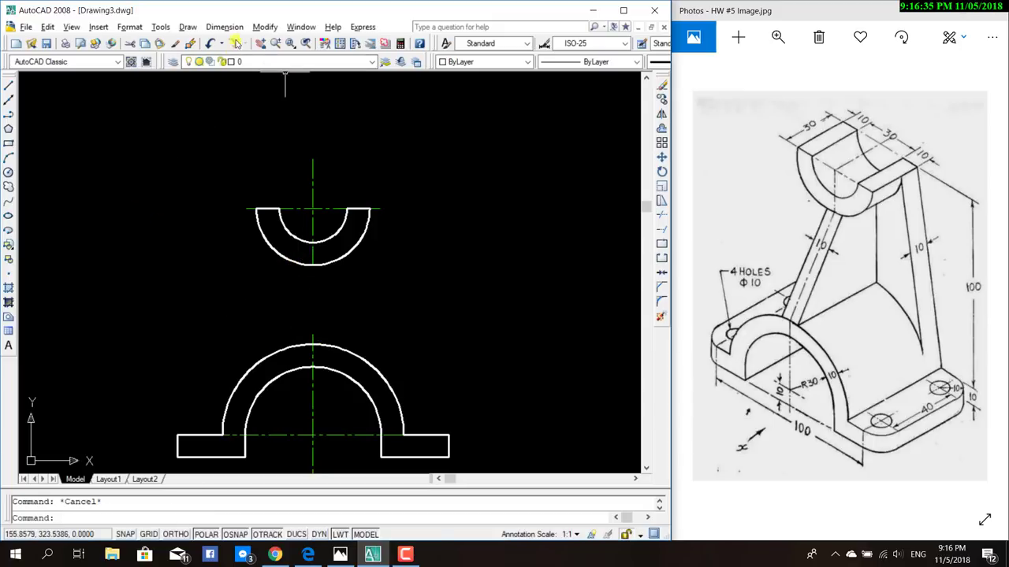
Offset the vertical centre line 5 units to the right.
{"action": "left_click", "coordinate": [265, 27]}
{"action": "left_click", "coordinate": [331, 170]}
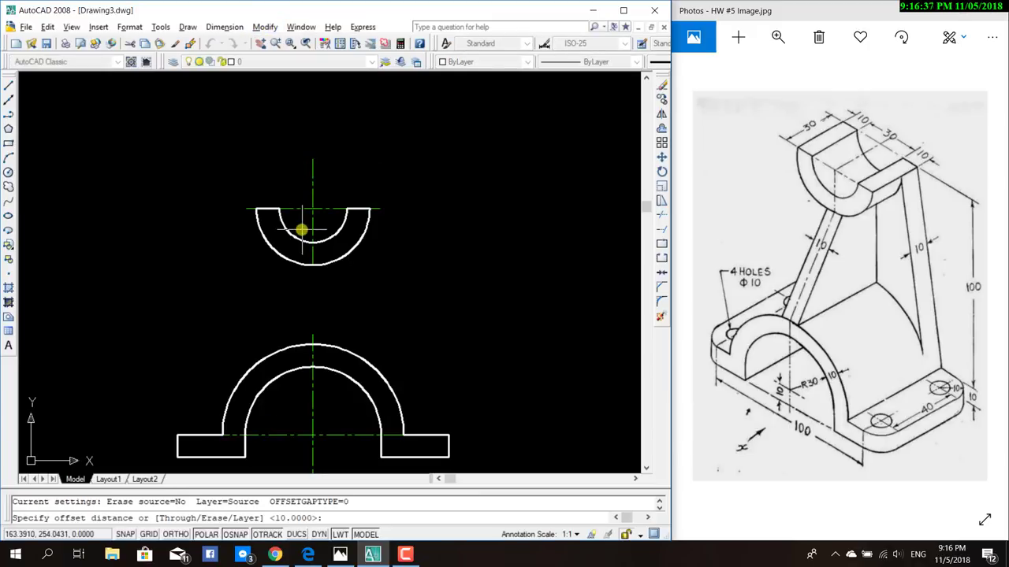
{"action": "type", "text": "5"}
{"action": "key", "text": "Return"}
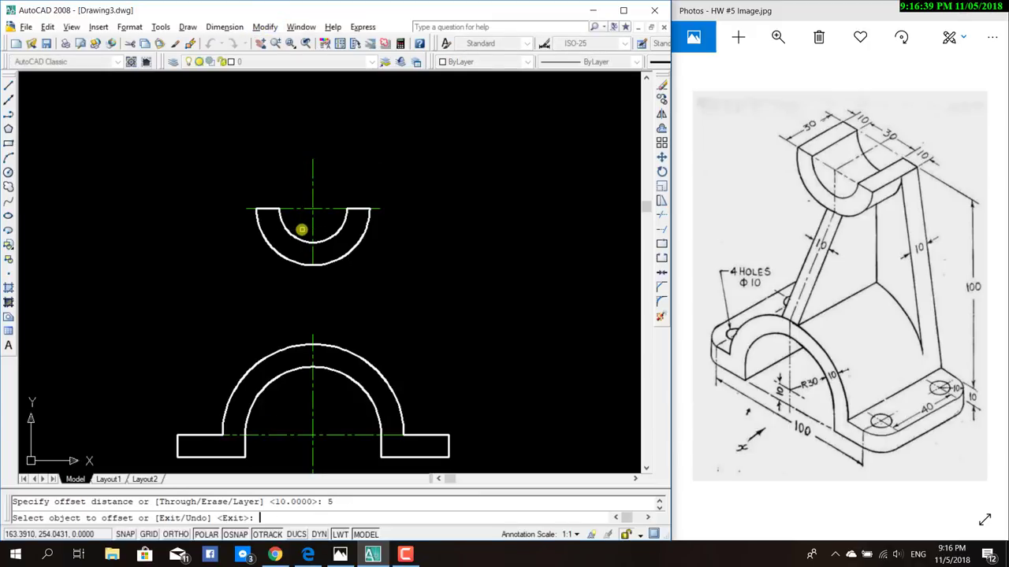
{"action": "left_click", "coordinate": [312, 364]}
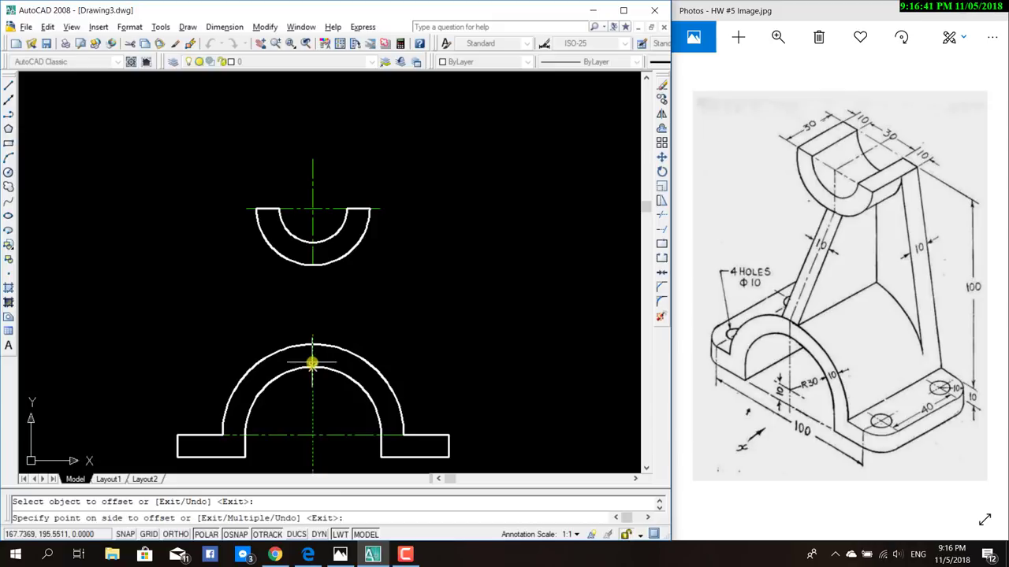
{"action": "left_click", "coordinate": [323, 361]}
{"action": "key", "text": "Escape"}
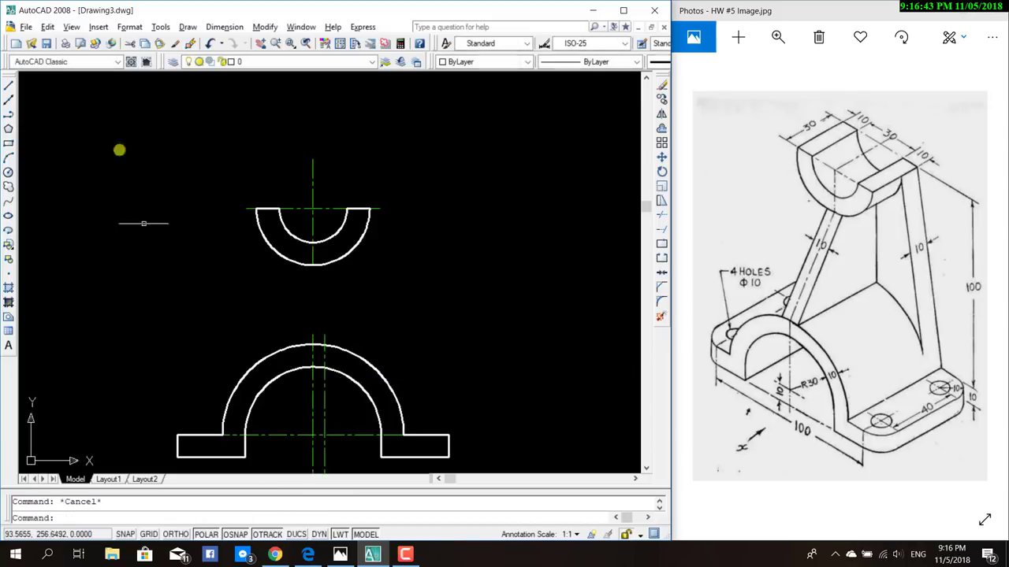
Draw the 10-unit-wide column outline from the arch top up to the half-ring's bottom.
{"action": "left_click", "coordinate": [9, 84]}
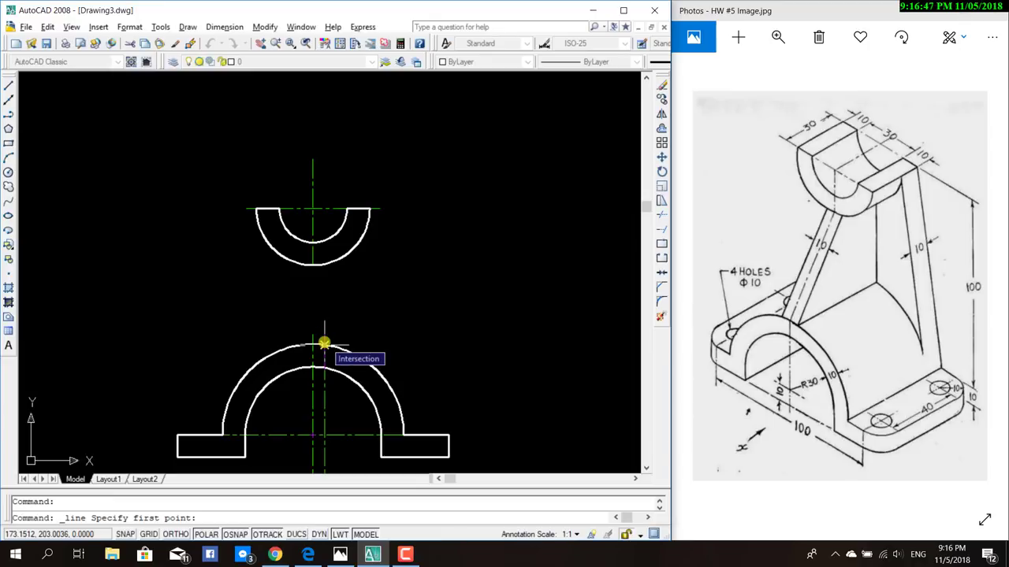
{"action": "left_click", "coordinate": [324, 344]}
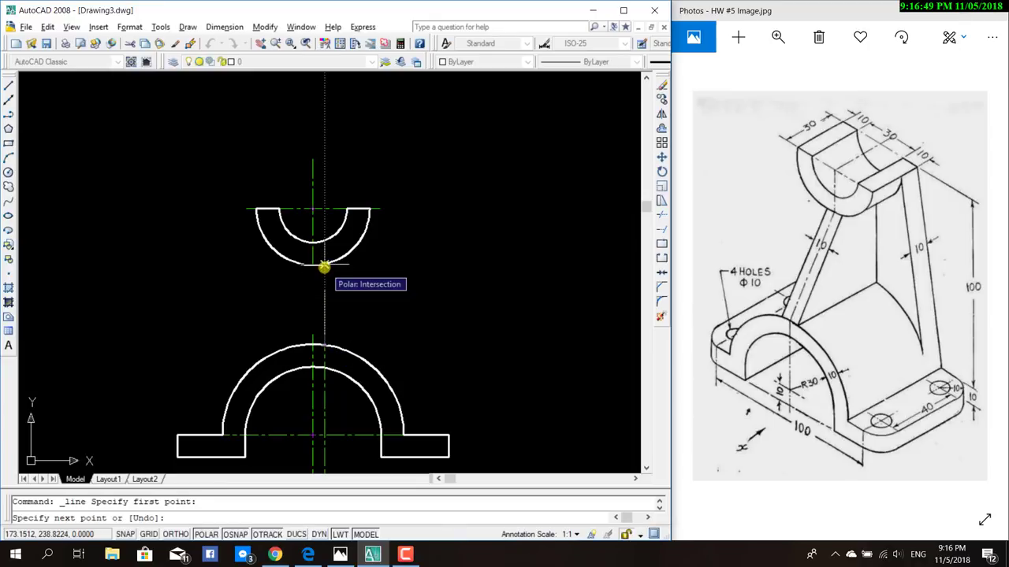
{"action": "left_click", "coordinate": [324, 266]}
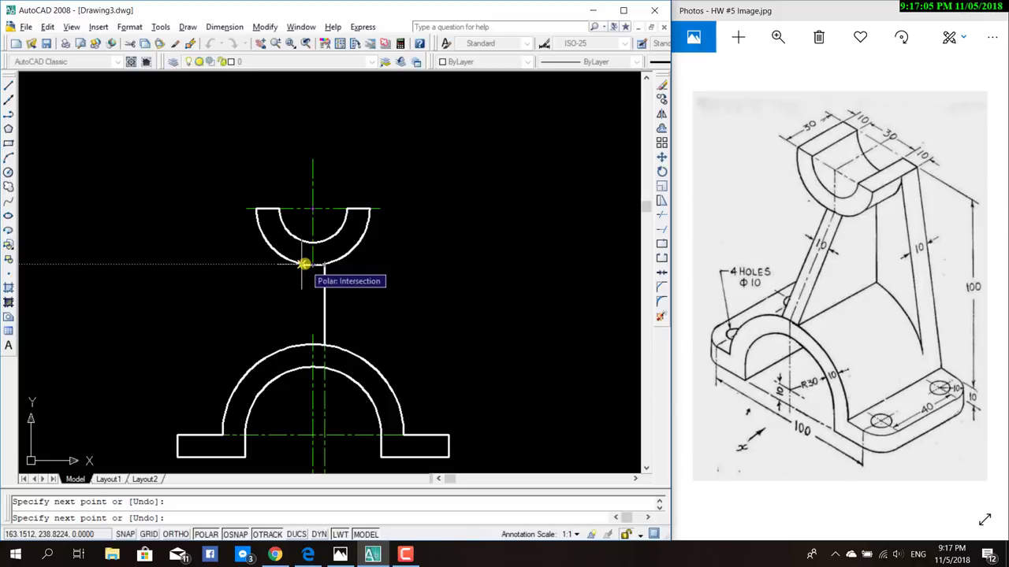
{"action": "type", "text": "10"}
{"action": "key", "text": "Return"}
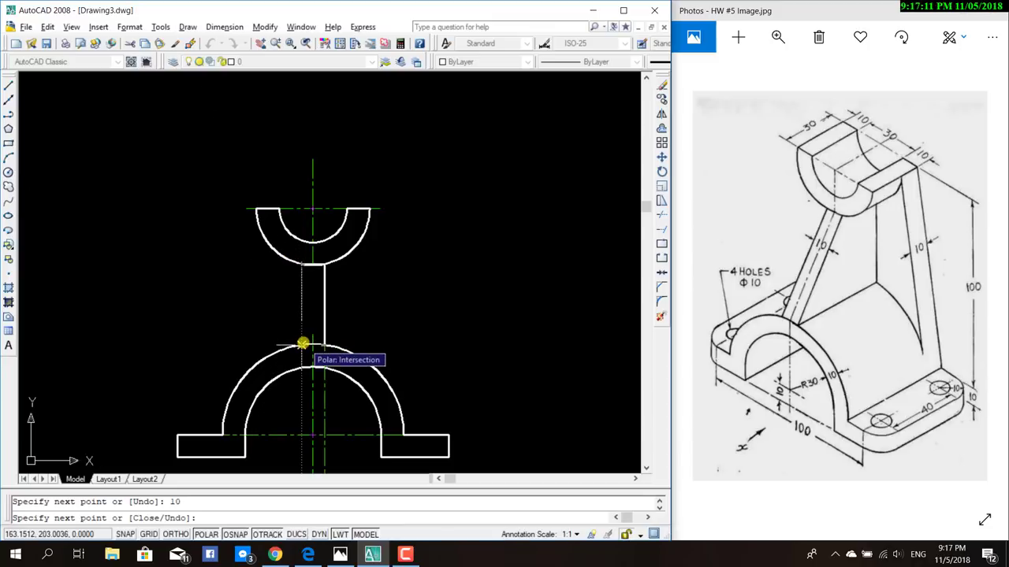
{"action": "left_click", "coordinate": [302, 343]}
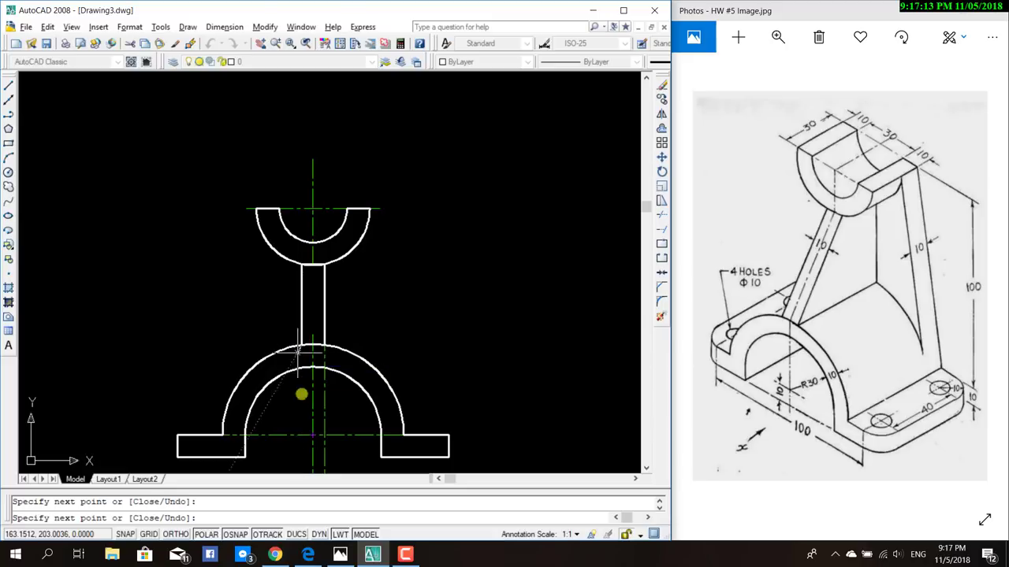
{"action": "key", "text": "Escape"}
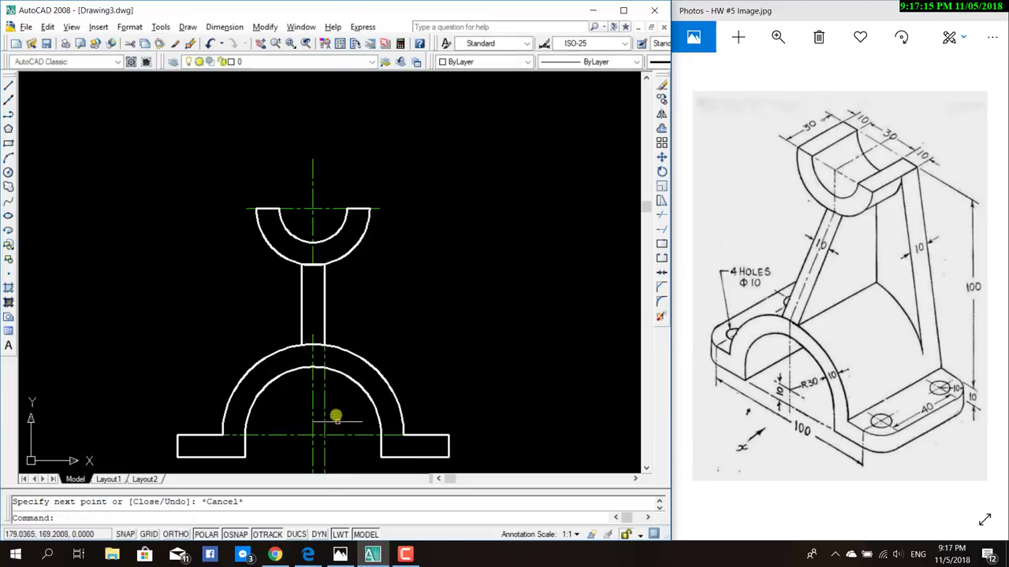
Draw a slanted line from the half-ring's top-right corner down to the arch's right side.
{"action": "key", "text": "Escape"}
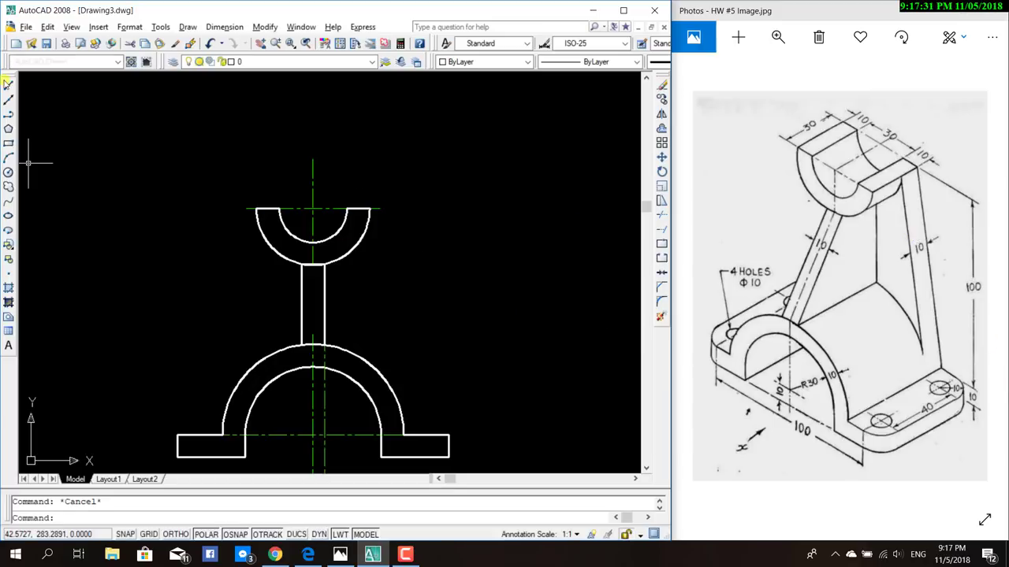
{"action": "left_click", "coordinate": [8, 84]}
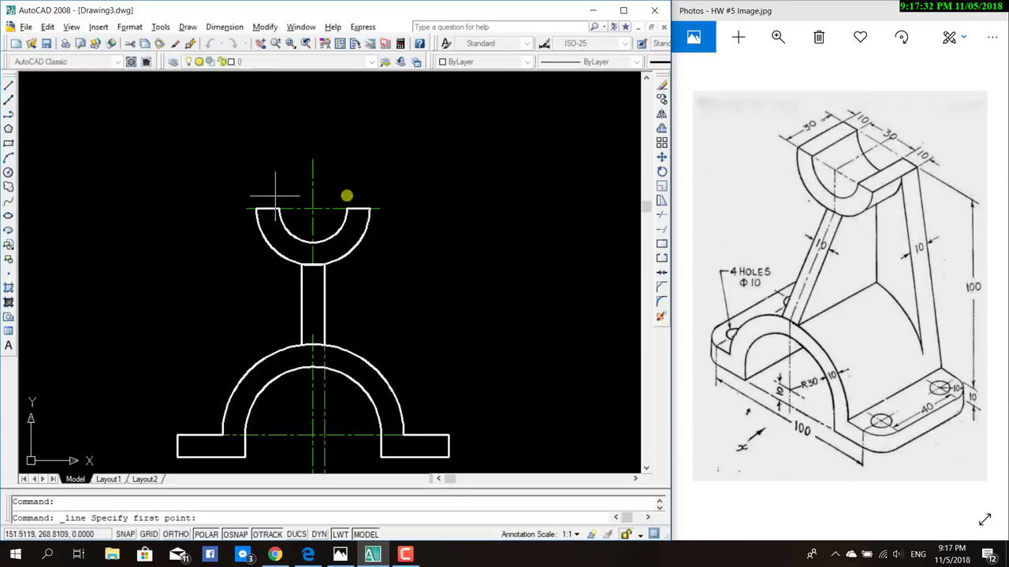
{"action": "left_click", "coordinate": [370, 209]}
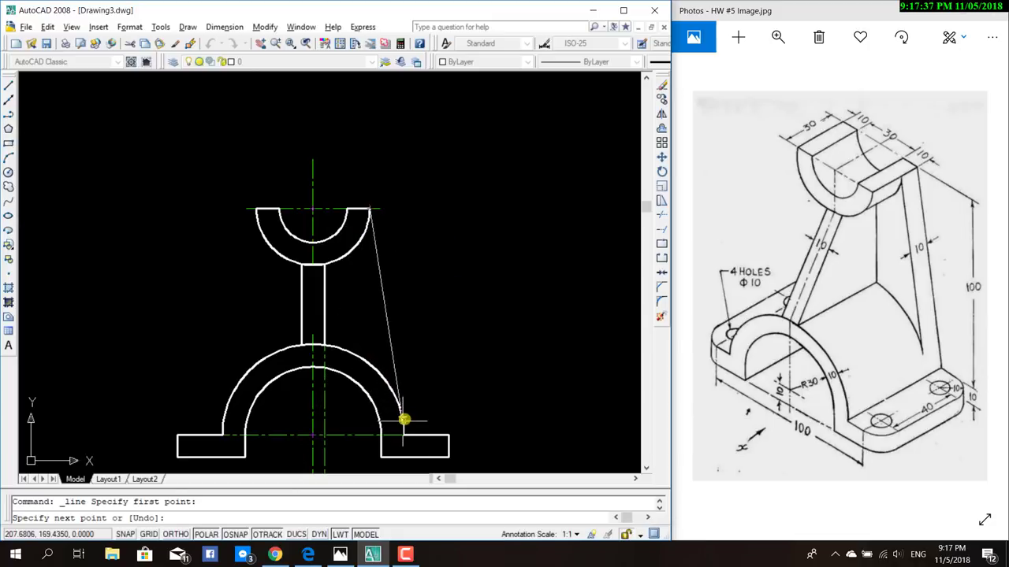
{"action": "left_click", "coordinate": [403, 418]}
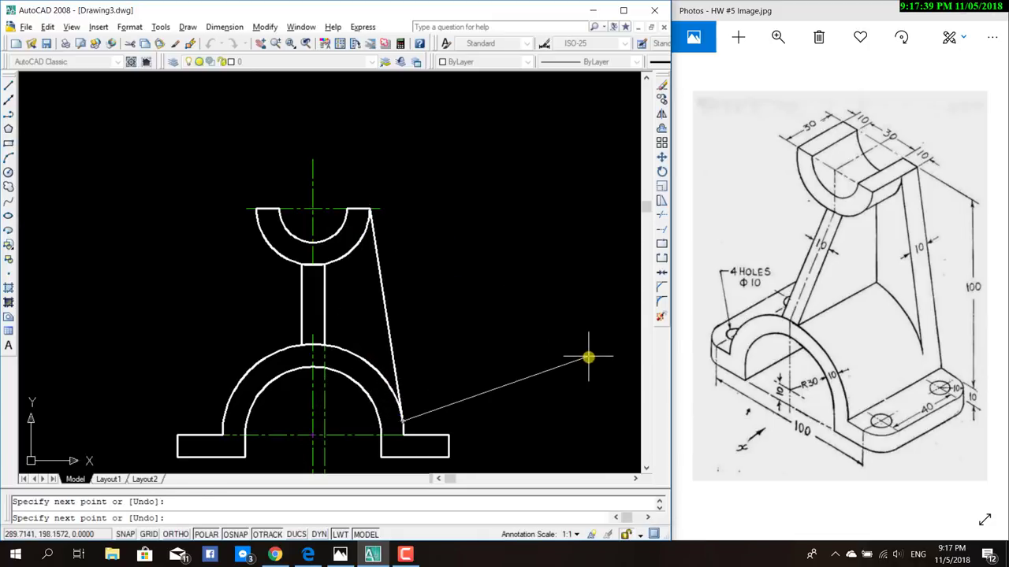
{"action": "key", "text": "Escape"}
Zoom with the mouse wheel and pan slightly to reframe the front view.
{"action": "scroll", "coordinate": [391, 408], "scroll_direction": "up", "scroll_amount": 5}
{"action": "scroll", "coordinate": [484, 418], "scroll_direction": "down", "scroll_amount": 3}
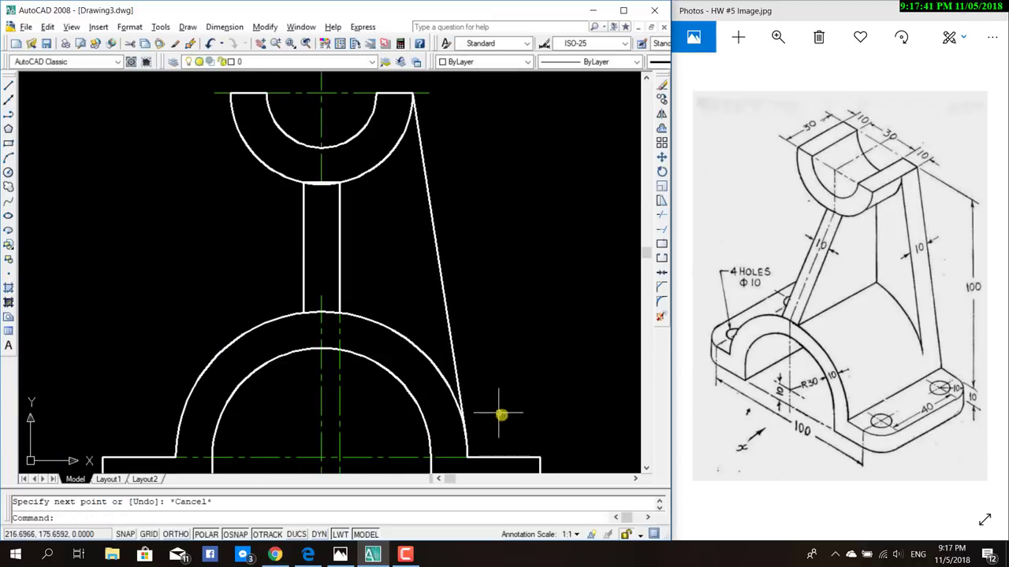
{"action": "scroll", "coordinate": [541, 387], "scroll_direction": "down", "scroll_amount": 2}
{"action": "scroll", "coordinate": [491, 351], "scroll_direction": "up", "scroll_amount": 1}
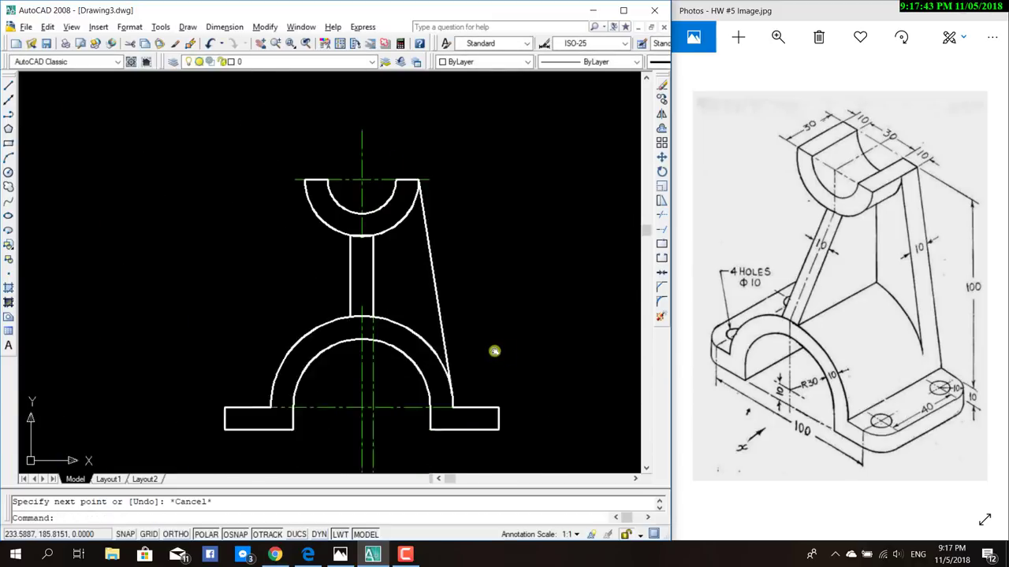
{"action": "scroll", "coordinate": [444, 379], "scroll_direction": "up", "scroll_amount": 1}
{"action": "scroll", "coordinate": [419, 376], "scroll_direction": "up", "scroll_amount": 5}
{"action": "scroll", "coordinate": [349, 387], "scroll_direction": "up", "scroll_amount": 1}
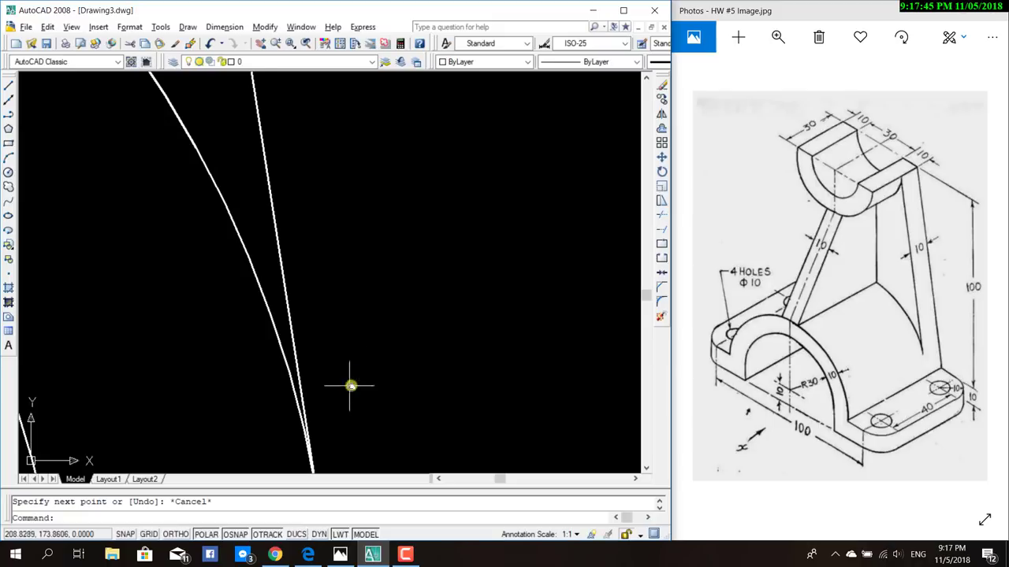
{"action": "scroll", "coordinate": [378, 316], "scroll_direction": "down", "scroll_amount": 2}
{"action": "scroll", "coordinate": [420, 377], "scroll_direction": "up", "scroll_amount": 2}
{"action": "scroll", "coordinate": [419, 367], "scroll_direction": "down", "scroll_amount": 2}
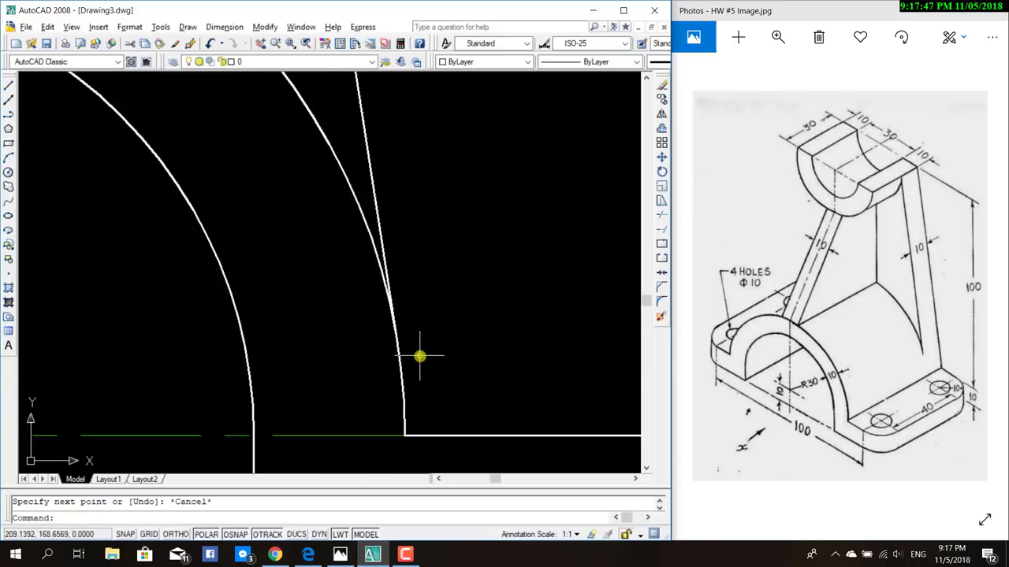
{"action": "scroll", "coordinate": [430, 354], "scroll_direction": "down", "scroll_amount": 2}
{"action": "scroll", "coordinate": [445, 342], "scroll_direction": "down", "scroll_amount": 1}
{"action": "scroll", "coordinate": [454, 331], "scroll_direction": "down", "scroll_amount": 1}
{"action": "middle_click_drag", "start_coordinate": [457, 323], "coordinate": [463, 336]}
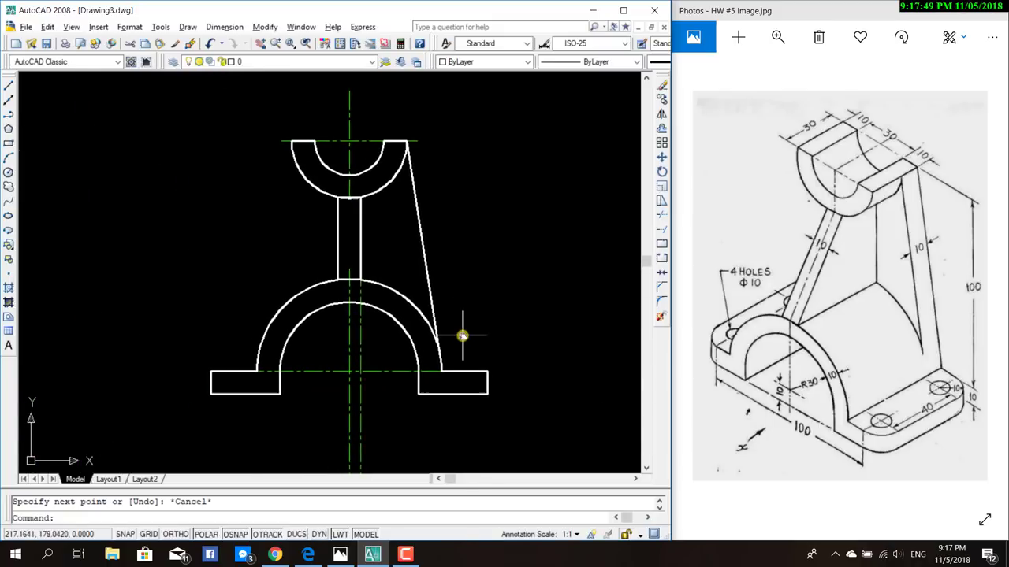
{"action": "scroll", "coordinate": [479, 348], "scroll_direction": "down", "scroll_amount": 2}
{"action": "scroll", "coordinate": [477, 343], "scroll_direction": "up", "scroll_amount": 1}
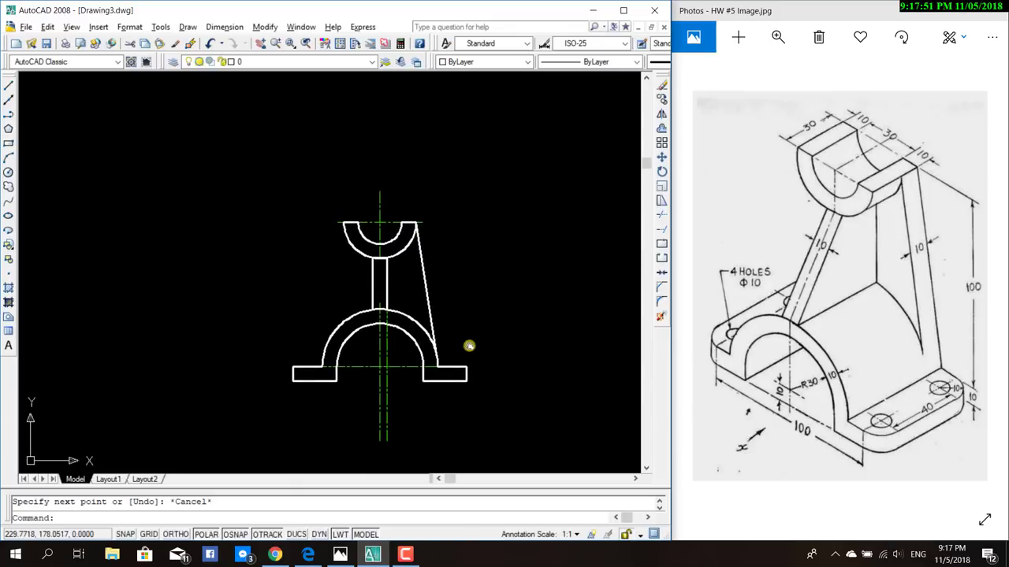
{"action": "scroll", "coordinate": [461, 347], "scroll_direction": "up", "scroll_amount": 1}
{"action": "scroll", "coordinate": [473, 331], "scroll_direction": "up", "scroll_amount": 1}
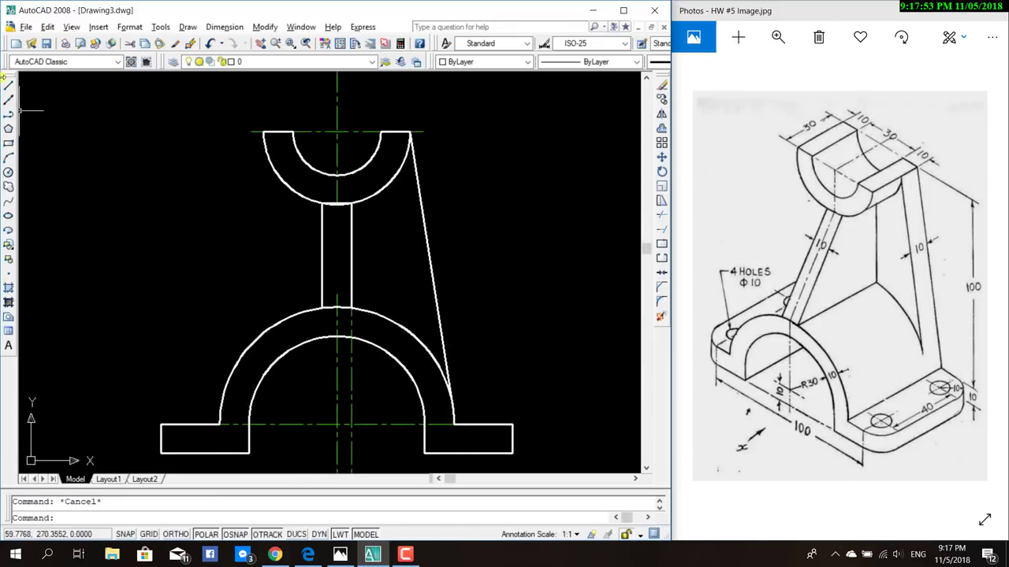
Draw a slanted line from the U's top-left corner down to the outer arc's left side.
{"action": "left_click", "coordinate": [7, 87]}
{"action": "left_click", "coordinate": [260, 133]}
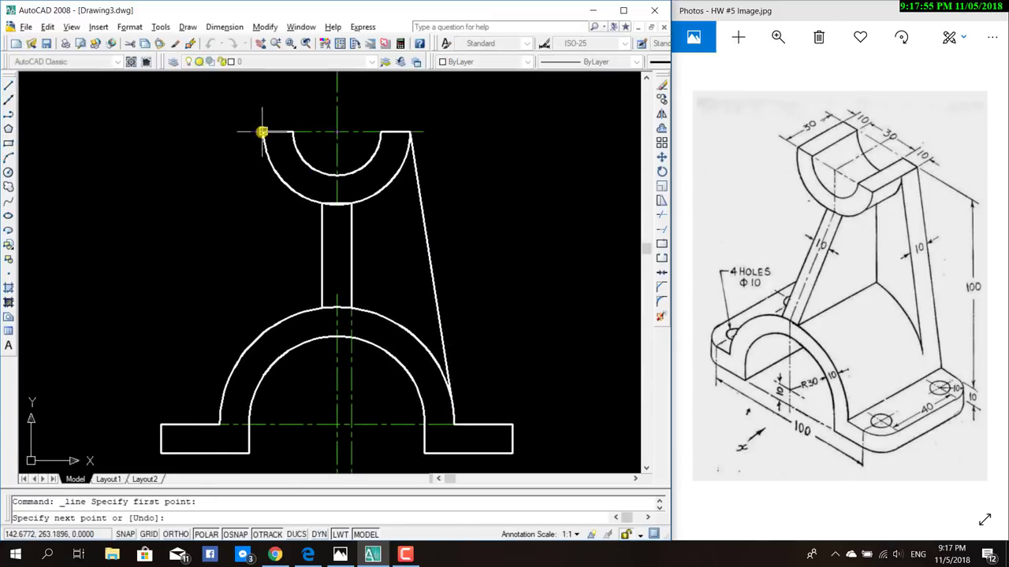
{"action": "left_click", "coordinate": [221, 404]}
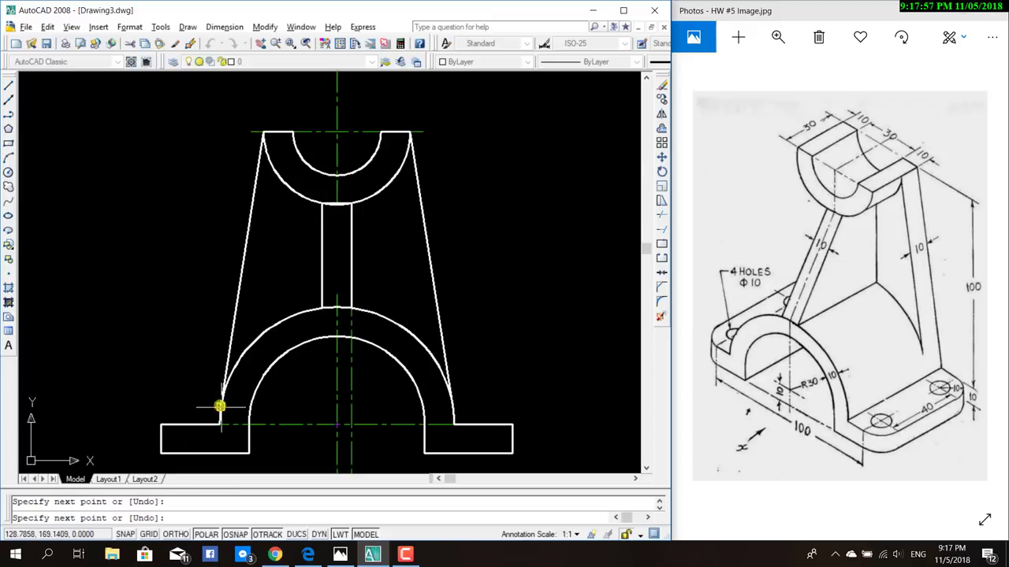
{"action": "key", "text": "Escape"}
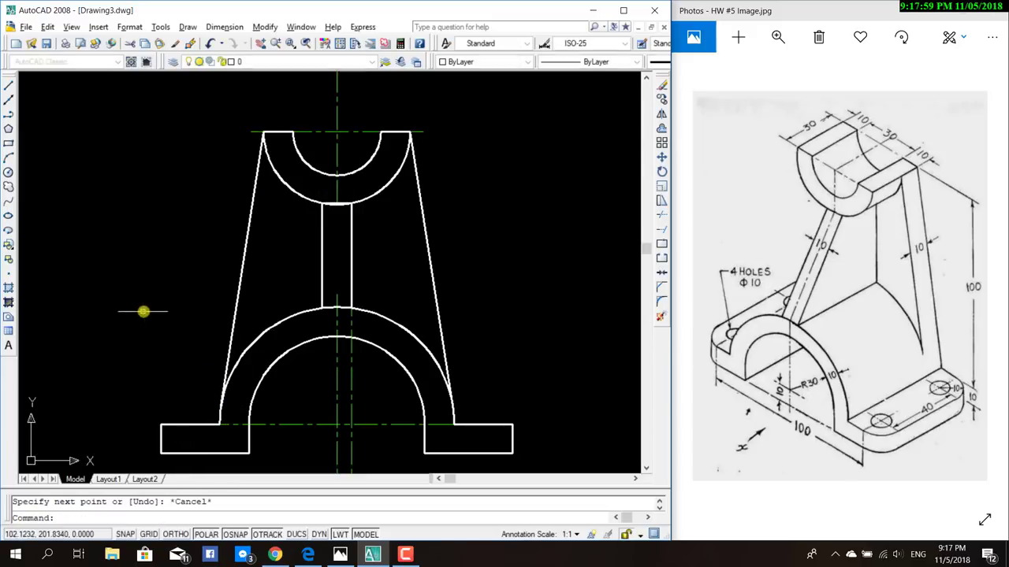
Try starting lines with the Tangent snap on the right arc, then abandon them.
{"action": "left_click", "coordinate": [15, 85]}
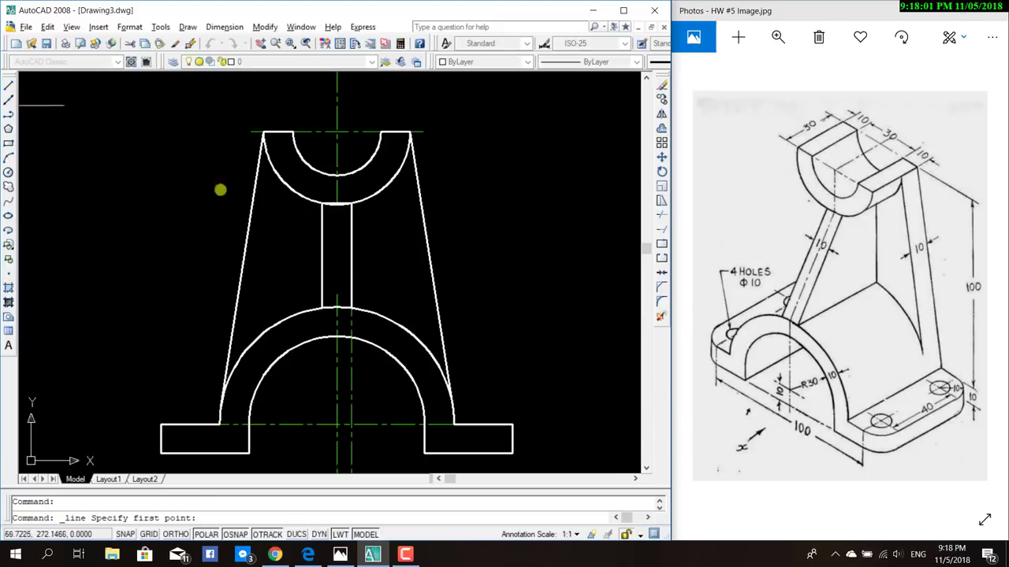
{"action": "right_click", "coordinate": [496, 321], "text": "shift"}
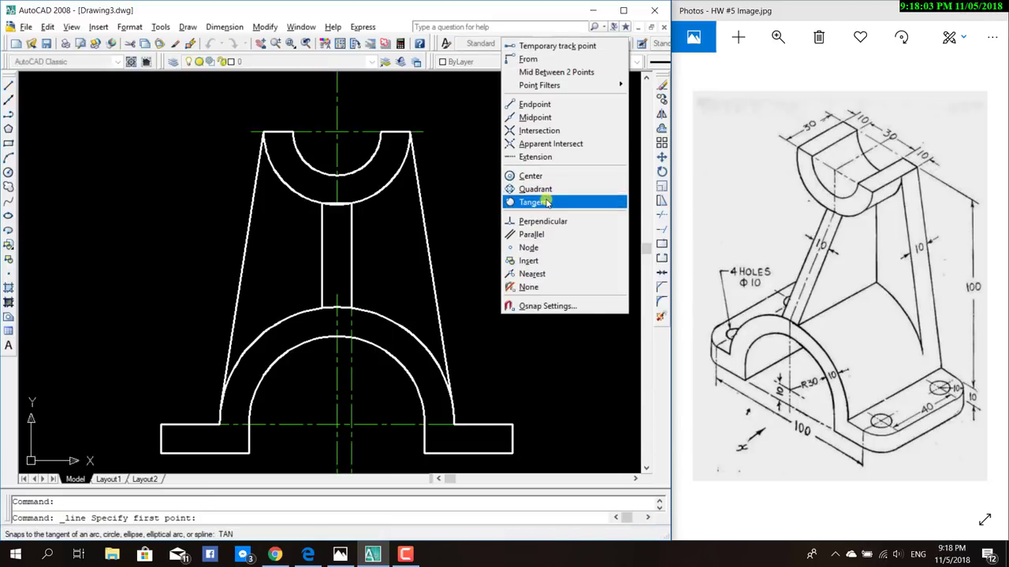
{"action": "left_click", "coordinate": [542, 202]}
{"action": "left_click", "coordinate": [451, 386]}
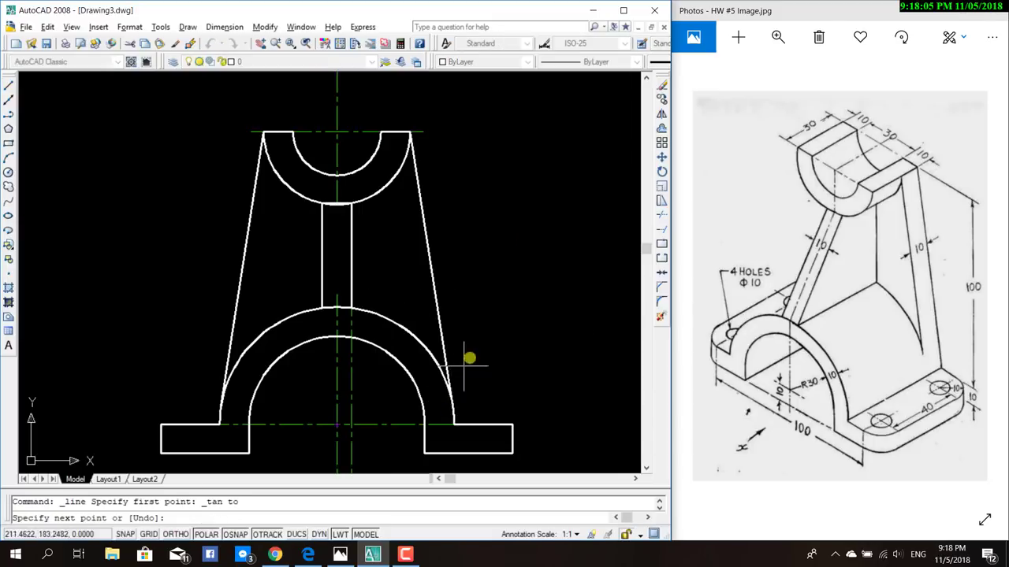
{"action": "key", "text": "Escape"}
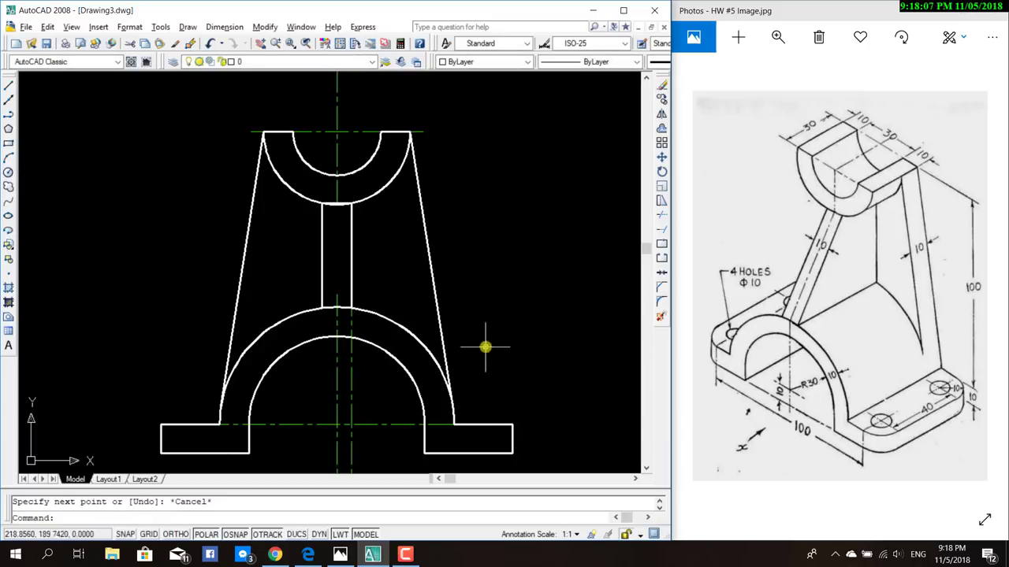
{"action": "left_click", "coordinate": [9, 89]}
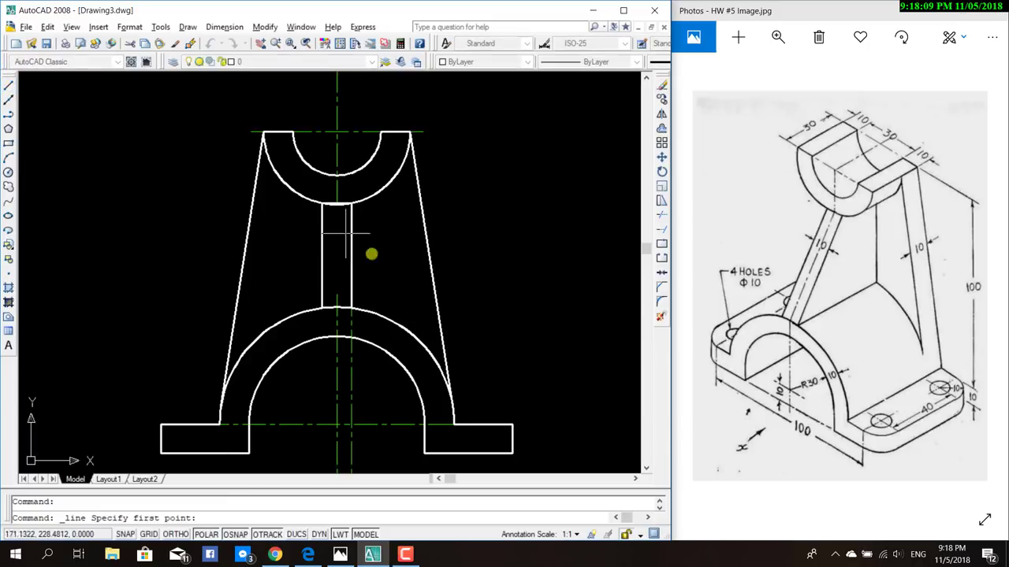
{"action": "right_click", "coordinate": [480, 266], "text": "shift"}
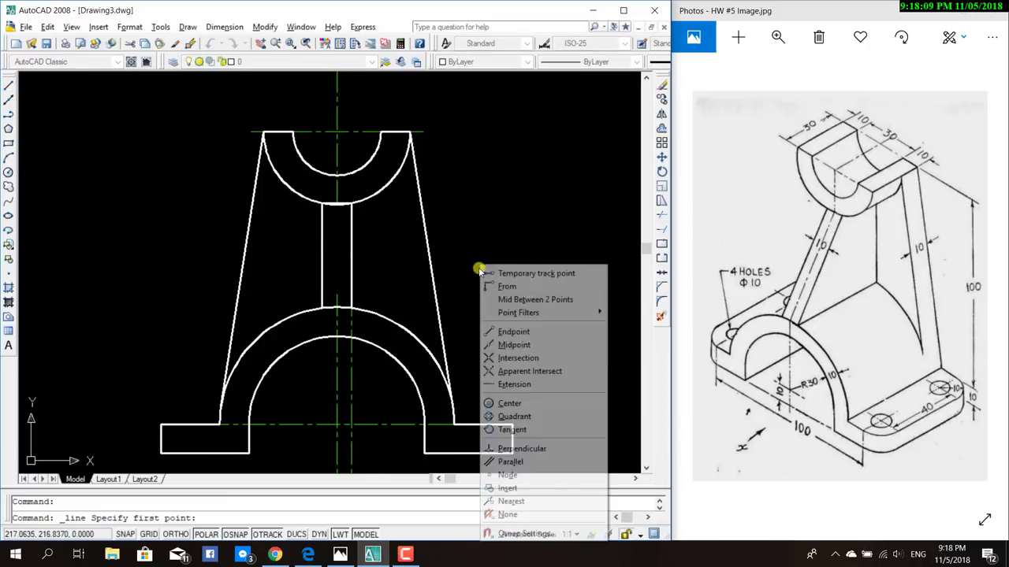
{"action": "left_click", "coordinate": [516, 429]}
{"action": "left_click", "coordinate": [456, 418]}
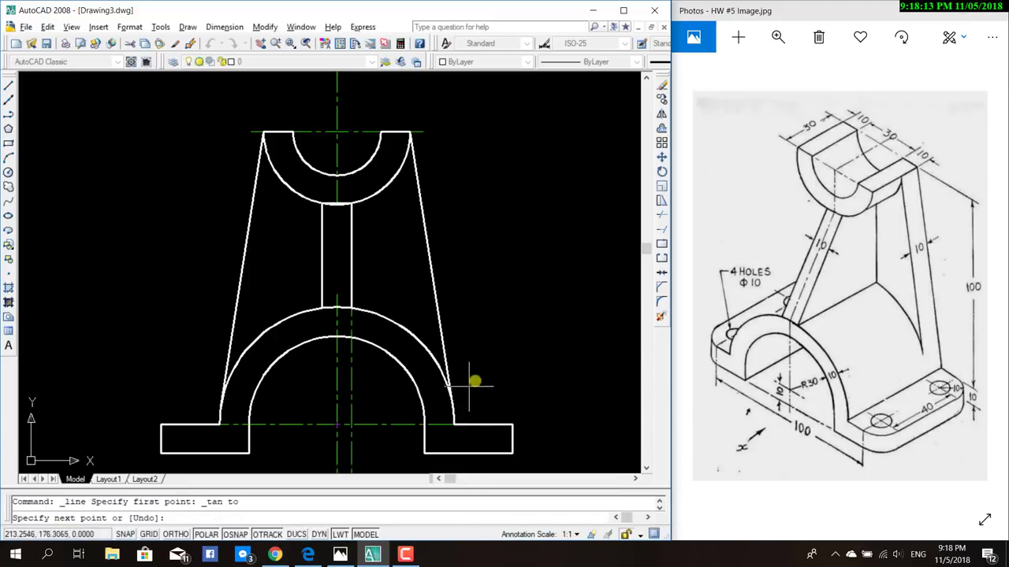
{"action": "key", "text": "Escape"}
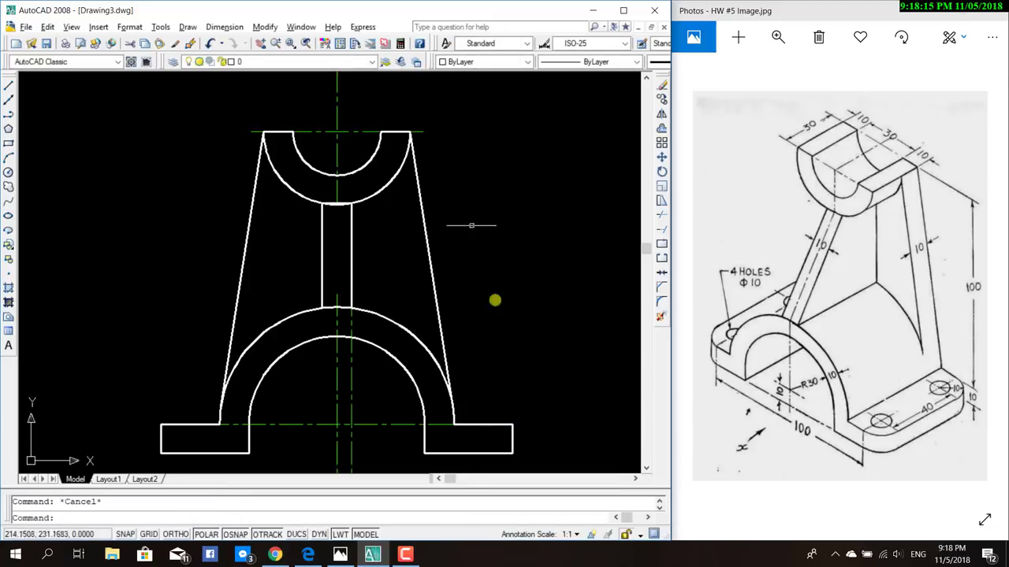
{"action": "scroll", "coordinate": [473, 372], "scroll_direction": "up", "scroll_amount": 3}
{"action": "scroll", "coordinate": [457, 345], "scroll_direction": "down", "scroll_amount": 2}
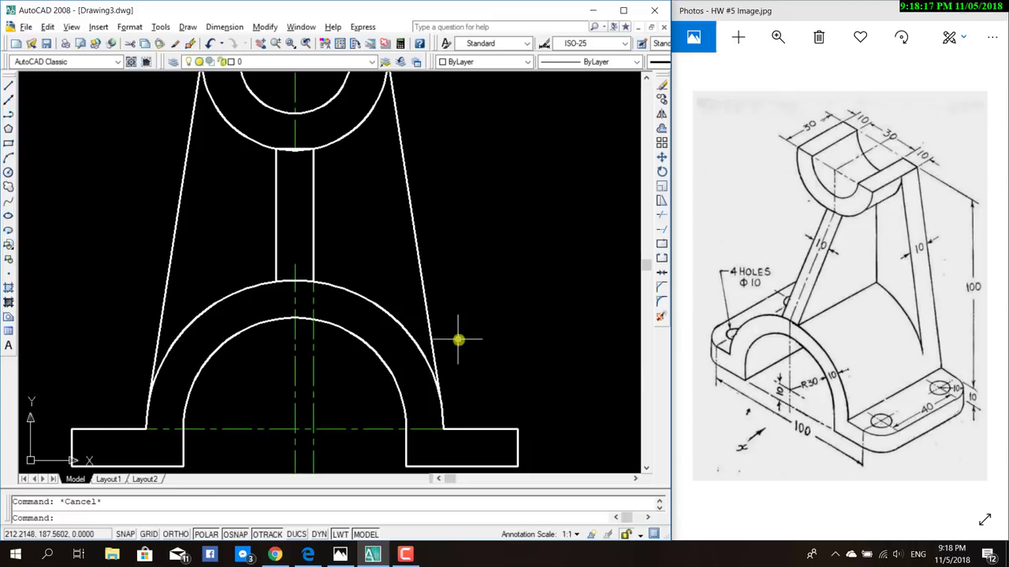
{"action": "scroll", "coordinate": [465, 336], "scroll_direction": "down", "scroll_amount": 2}
Erase both slanted side lines.
{"action": "left_click", "coordinate": [433, 261]}
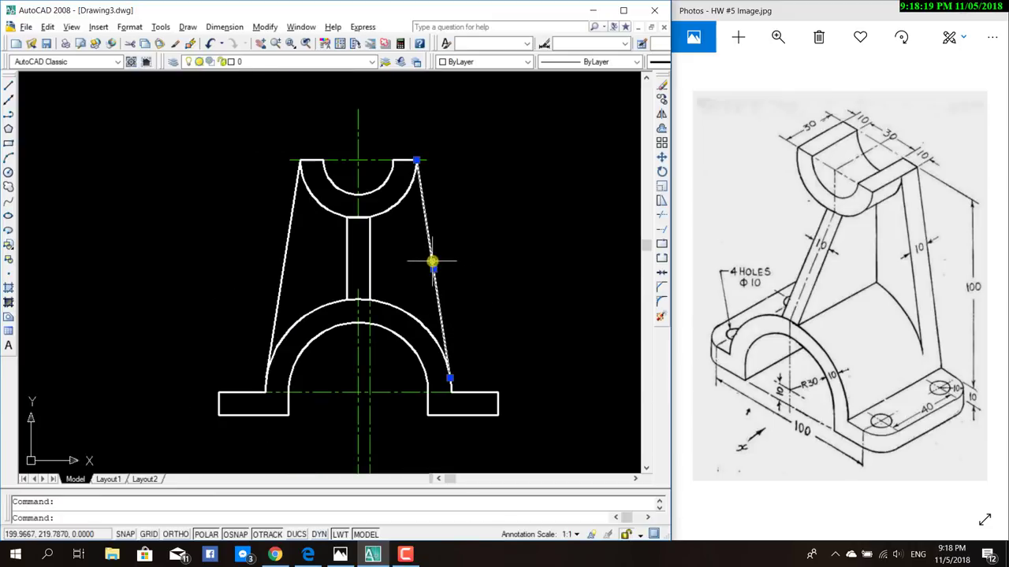
{"action": "key", "text": "Delete"}
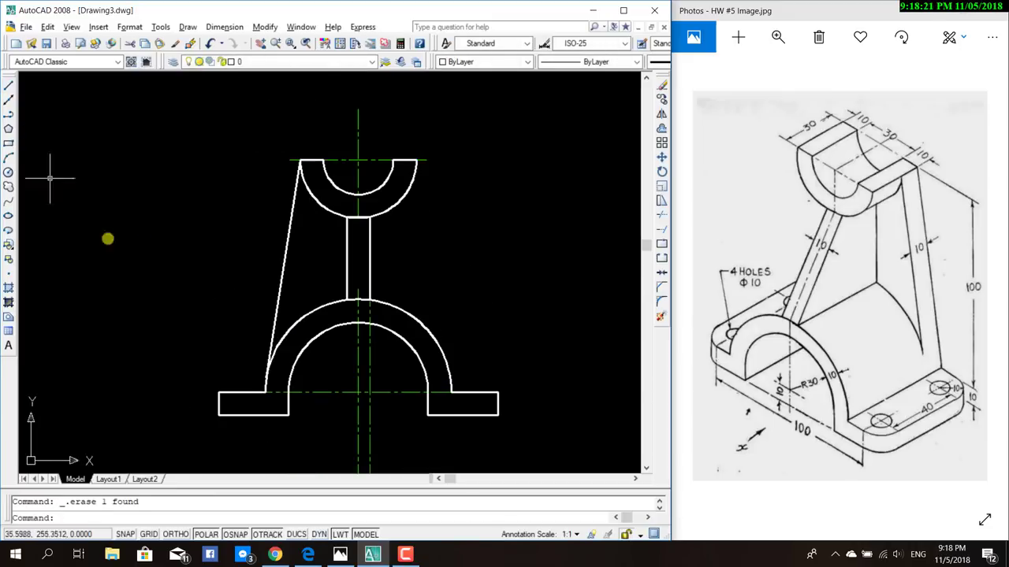
{"action": "left_click", "coordinate": [287, 252]}
{"action": "key", "text": "Delete"}
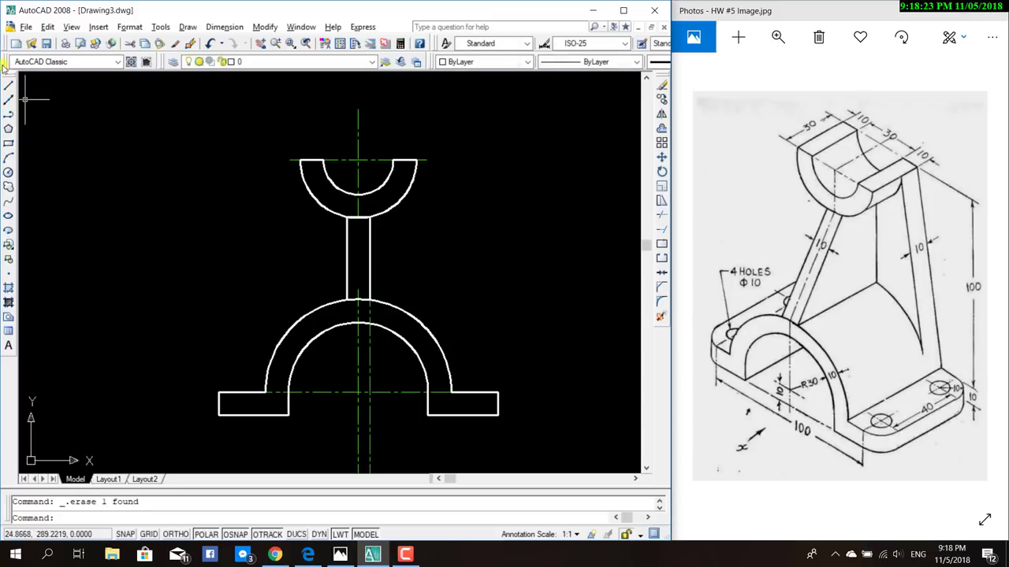
Redraw the right line from the U's top-right corner, ending tangent to the arc.
{"action": "left_click", "coordinate": [8, 85]}
{"action": "left_click", "coordinate": [416, 160]}
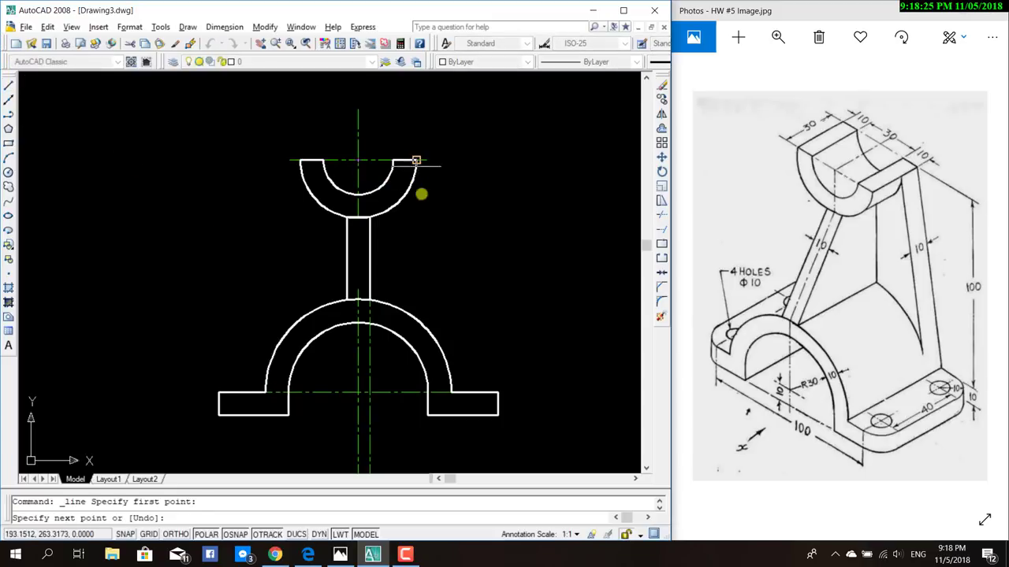
{"action": "right_click", "coordinate": [452, 344], "text": "shift"}
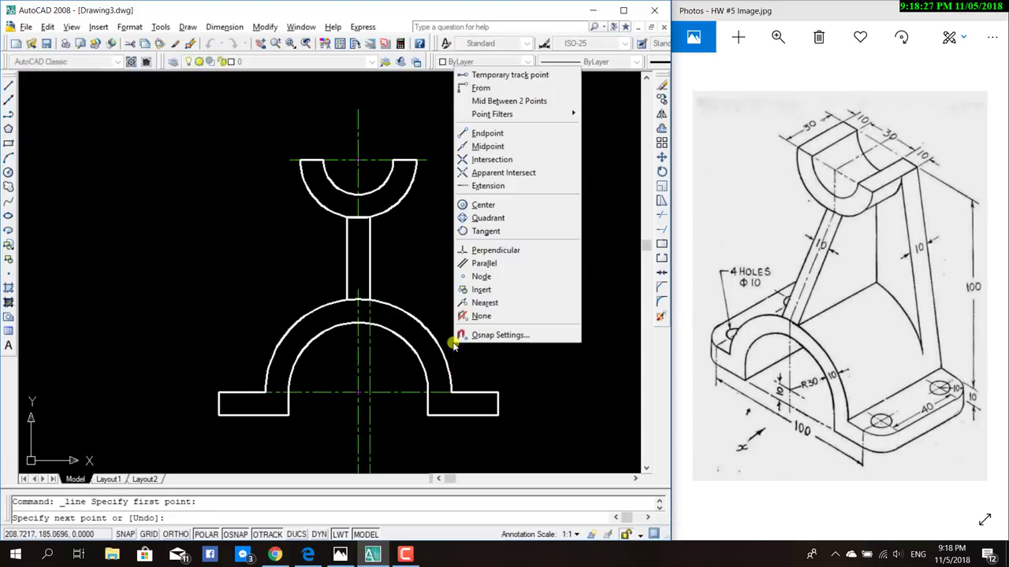
{"action": "left_click", "coordinate": [483, 231]}
{"action": "left_click", "coordinate": [451, 369]}
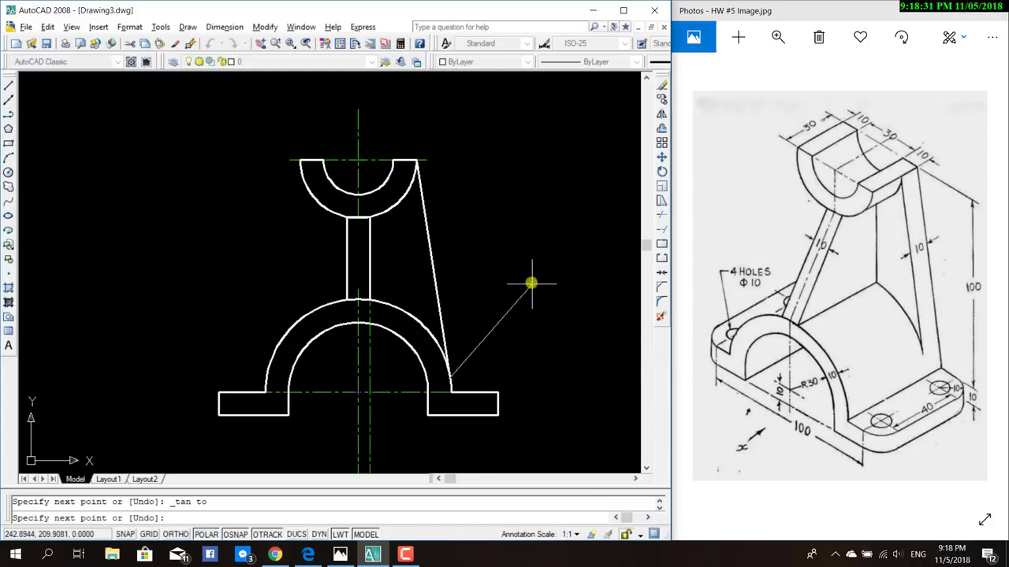
{"action": "key", "text": "Escape"}
Redraw the left line from the U's top-left corner, ending tangent to the arc.
{"action": "left_click", "coordinate": [9, 84]}
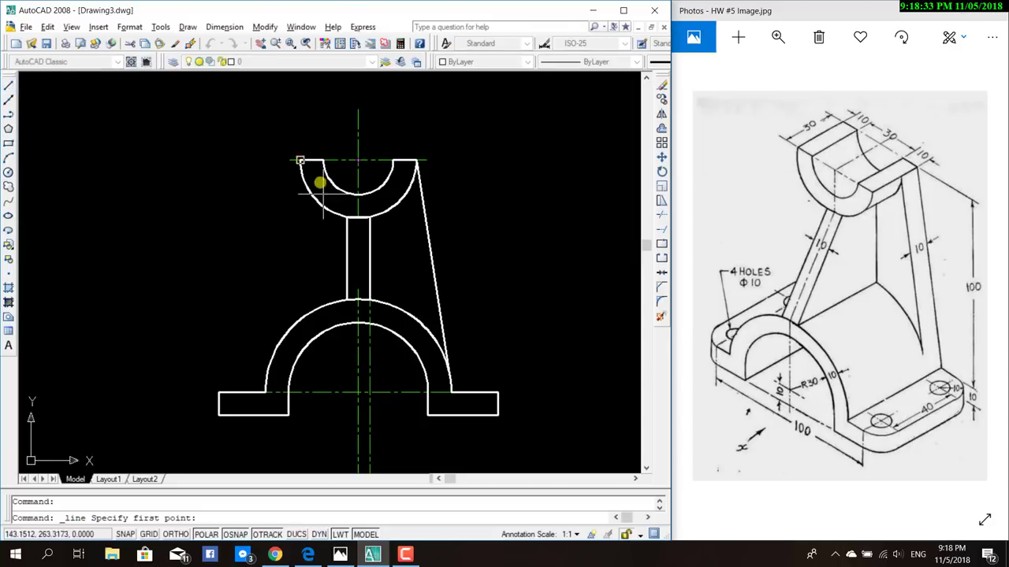
{"action": "left_click", "coordinate": [303, 164]}
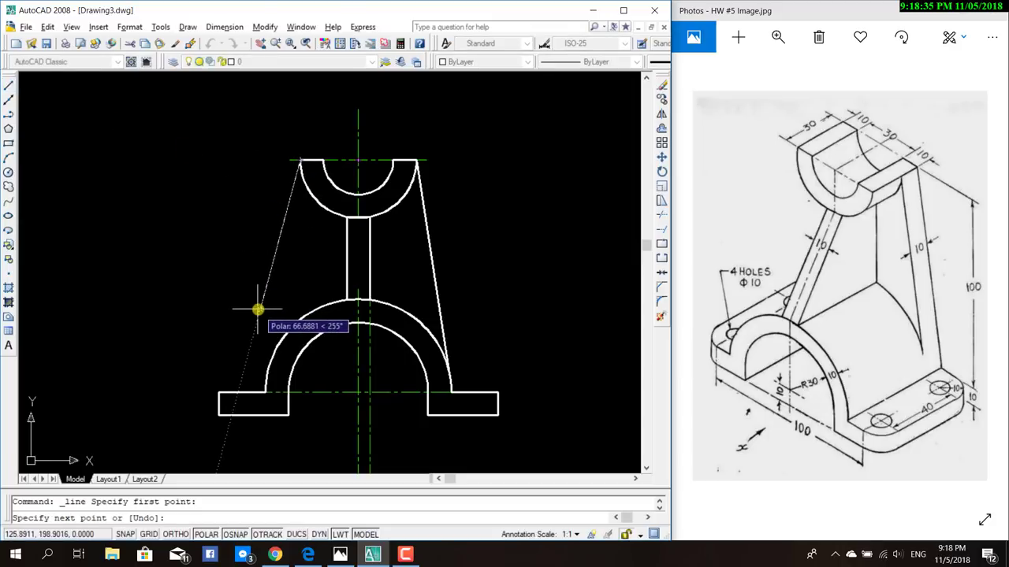
{"action": "right_click", "coordinate": [257, 309], "text": "shift"}
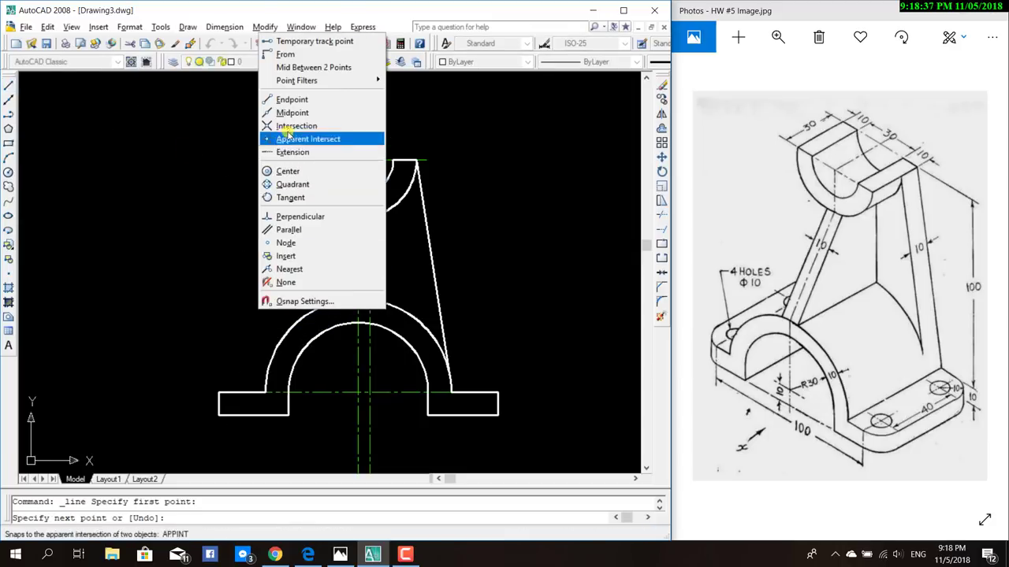
{"action": "left_click", "coordinate": [286, 197]}
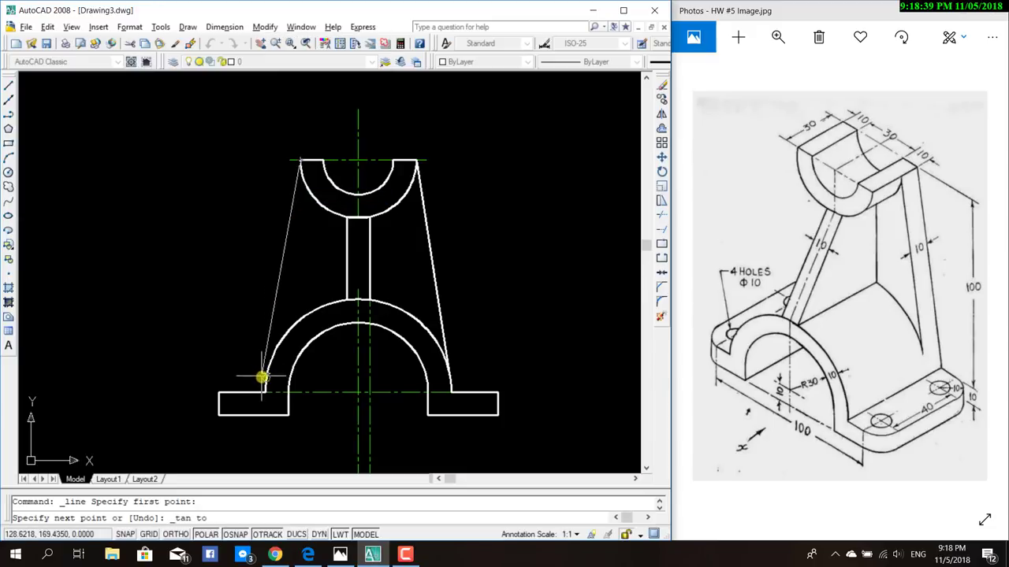
{"action": "key", "text": "Escape"}
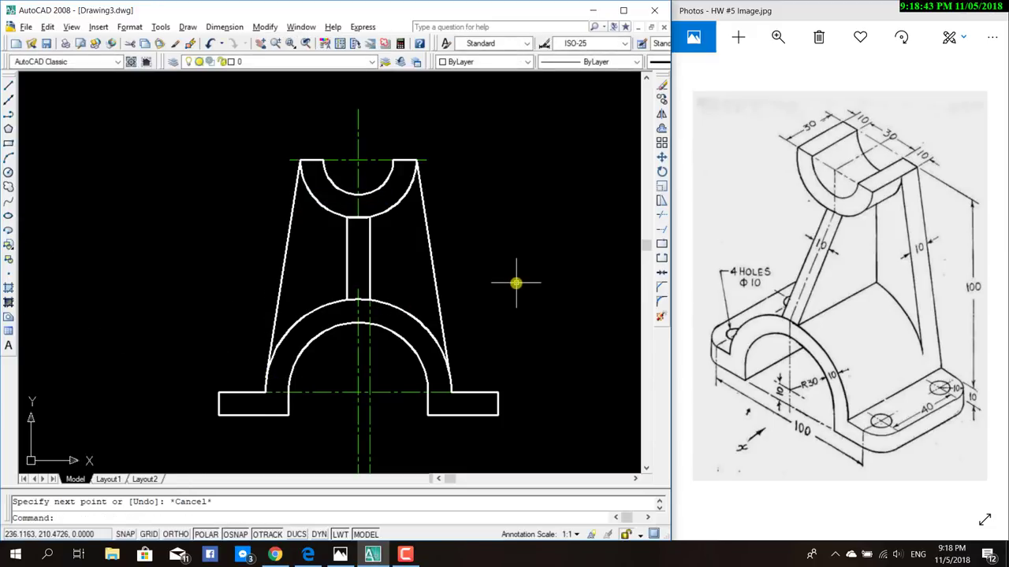
{"action": "scroll", "coordinate": [473, 260], "scroll_direction": "down", "scroll_amount": 5}
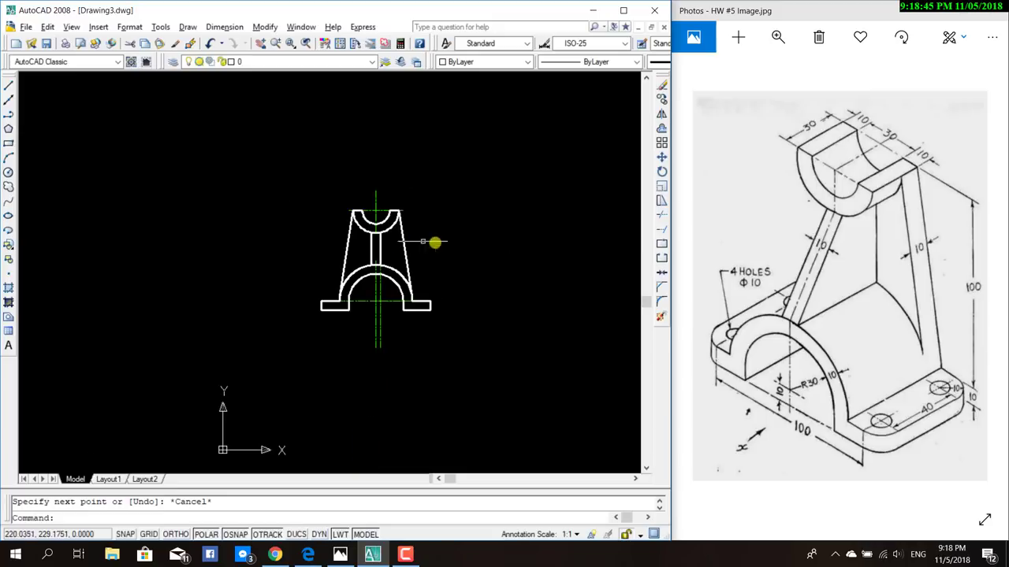
{"action": "mouse_move", "coordinate": [434, 242]}
{"action": "middle_mouse_down"}
{"action": "mouse_move", "coordinate": [405, 353]}
{"action": "mouse_move", "coordinate": [368, 306]}
{"action": "middle_mouse_up"}
{"action": "scroll", "coordinate": [439, 321], "scroll_direction": "up", "scroll_amount": 1}
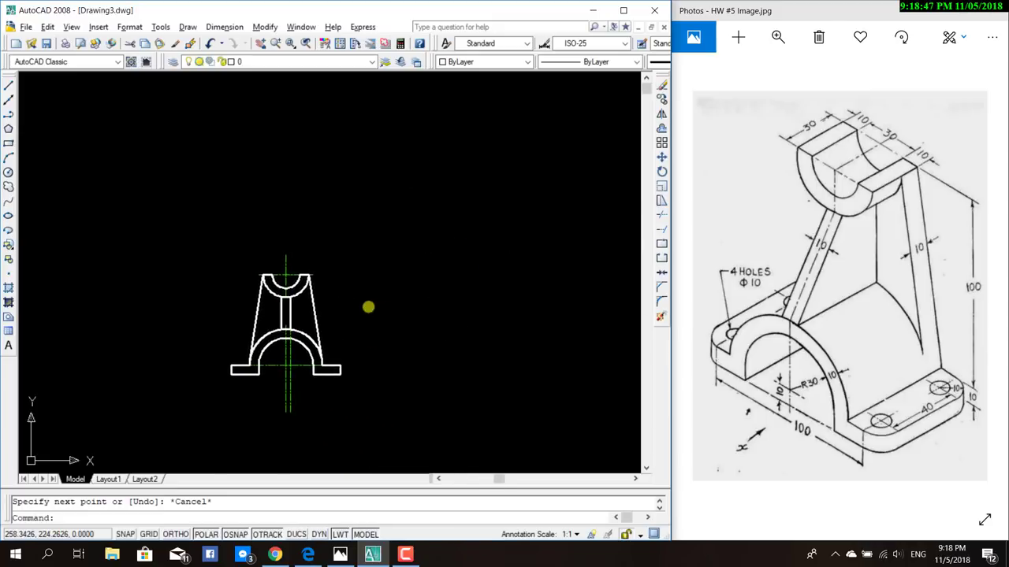
{"action": "scroll", "coordinate": [360, 241], "scroll_direction": "up", "scroll_amount": 3}
{"action": "scroll", "coordinate": [361, 243], "scroll_direction": "down", "scroll_amount": 4}
{"action": "scroll", "coordinate": [376, 231], "scroll_direction": "down", "scroll_amount": 1}
{"action": "scroll", "coordinate": [367, 252], "scroll_direction": "up", "scroll_amount": 3}
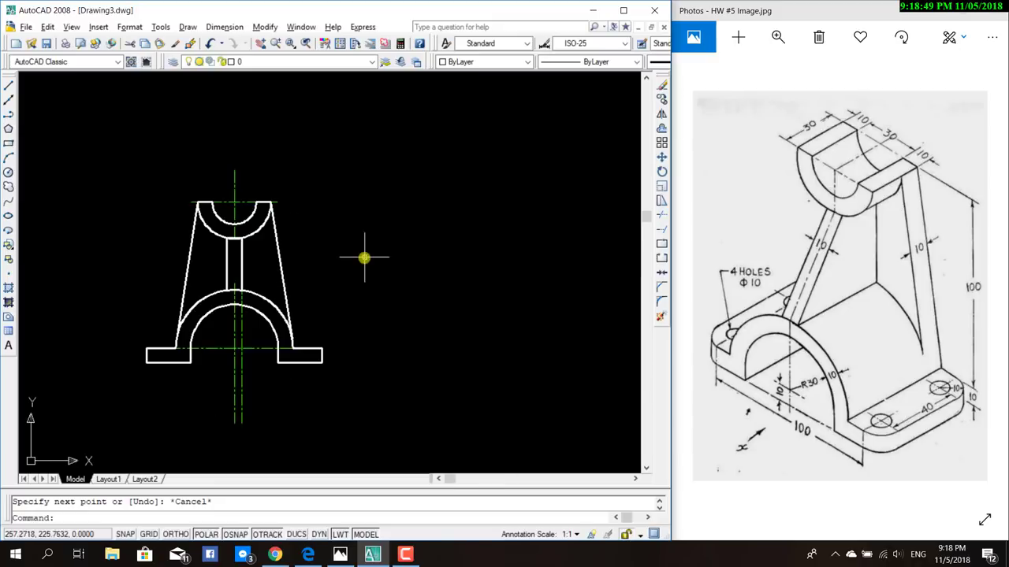
{"action": "left_click", "coordinate": [372, 61]}
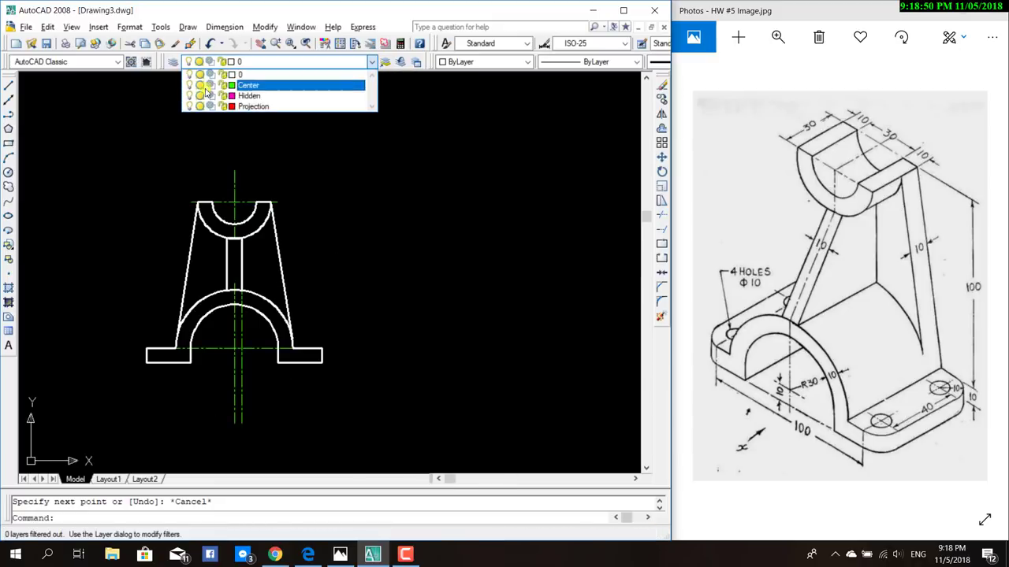
Make Projection the current layer and draw a long horizontal projection line.
{"action": "left_click", "coordinate": [252, 110]}
{"action": "left_click", "coordinate": [8, 87]}
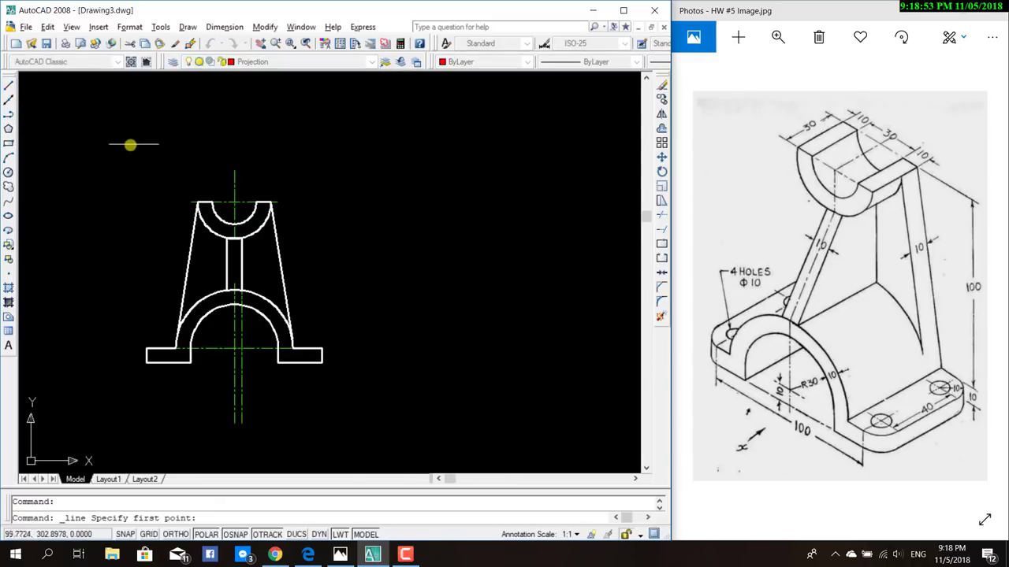
{"action": "left_click", "coordinate": [116, 142]}
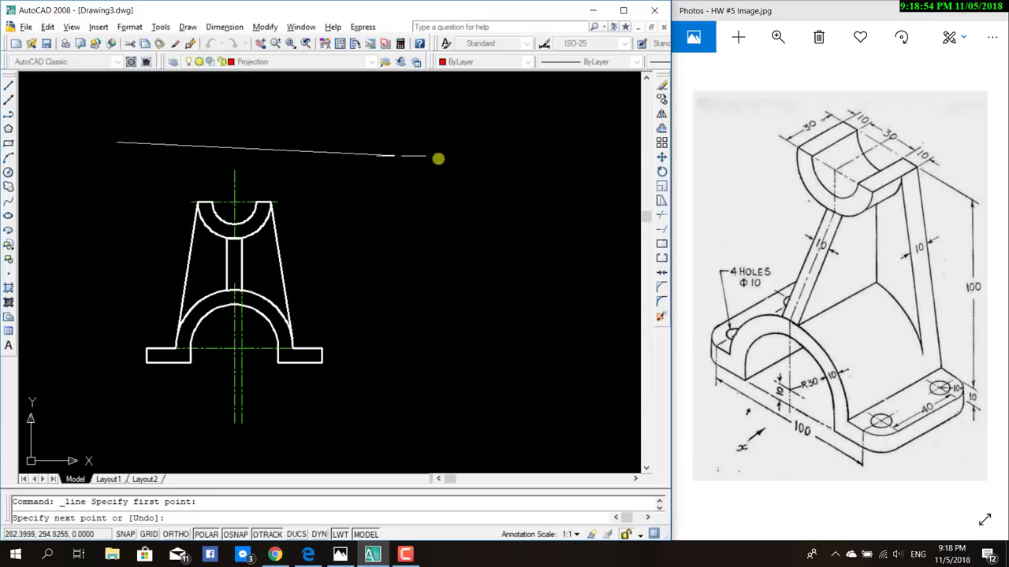
{"action": "left_click", "coordinate": [498, 142]}
{"action": "key", "text": "Escape"}
Draw a vertical projection line right of the front view, extending high above it.
{"action": "left_click", "coordinate": [9, 87]}
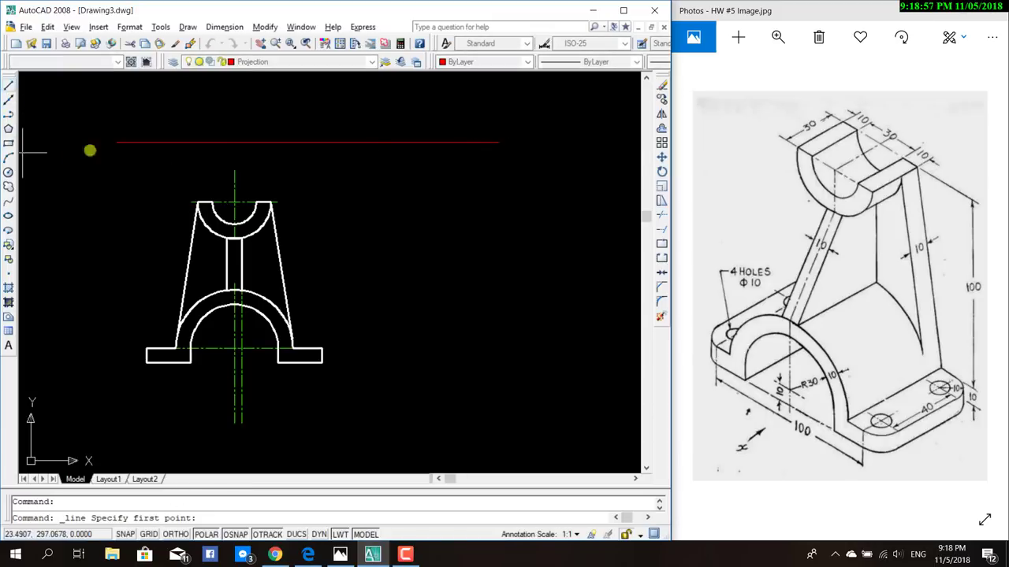
{"action": "left_click", "coordinate": [343, 378]}
{"action": "middle_click_drag", "start_coordinate": [349, 191], "coordinate": [349, 465]}
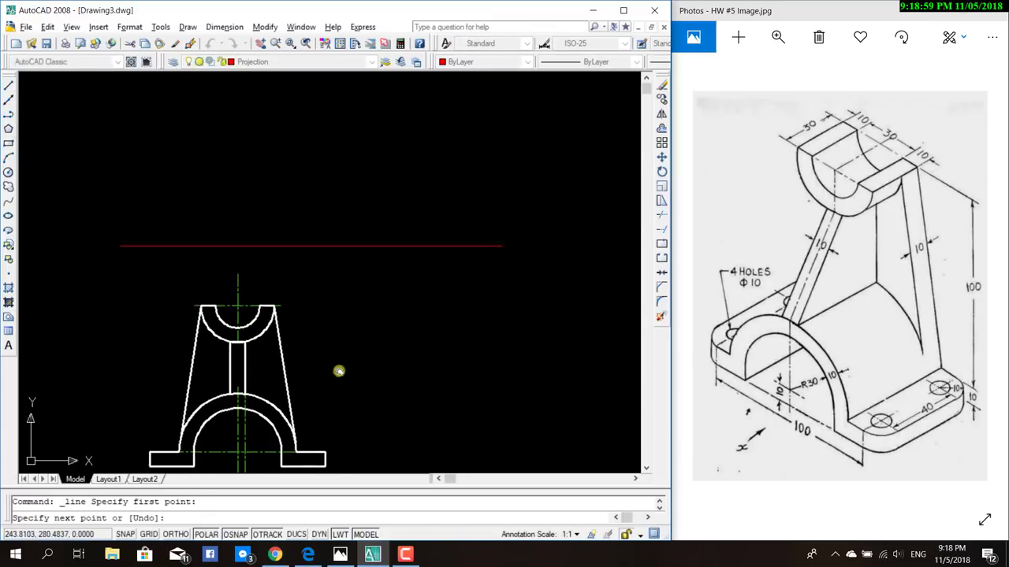
{"action": "scroll", "coordinate": [343, 339], "scroll_direction": "down", "scroll_amount": 4}
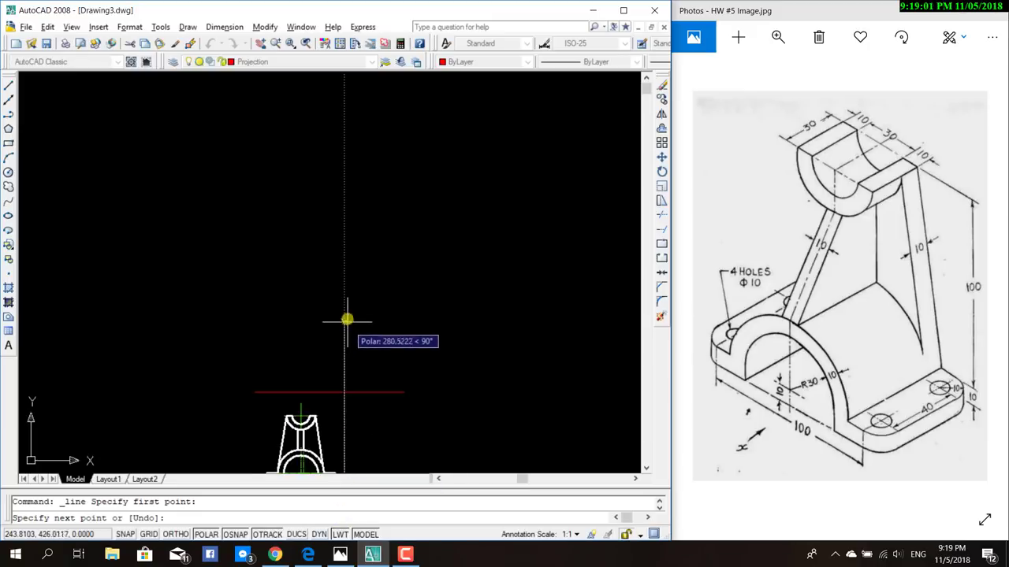
{"action": "left_click", "coordinate": [340, 301]}
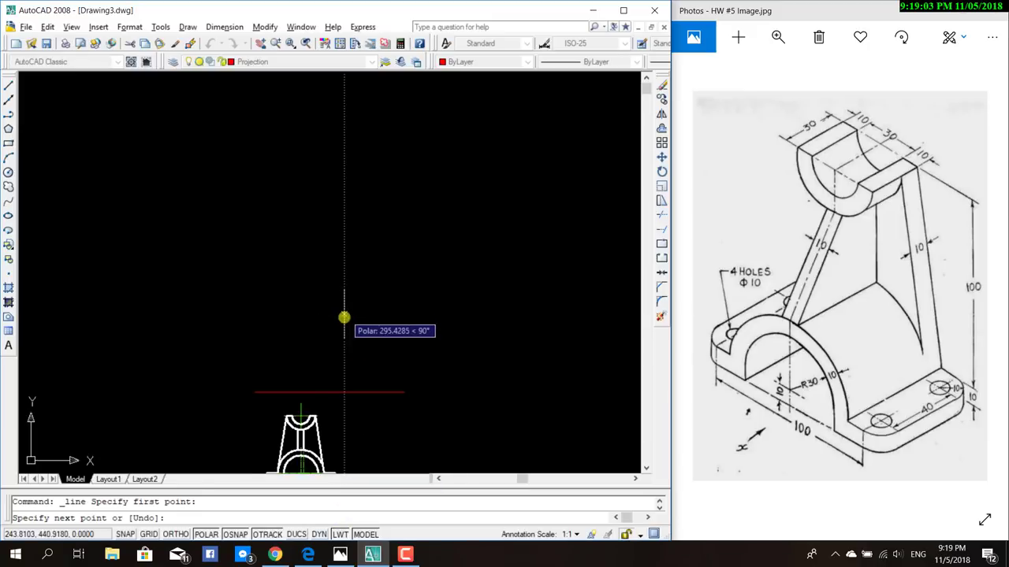
{"action": "key", "text": "Escape"}
{"action": "middle_click_drag", "start_coordinate": [413, 432], "coordinate": [432, 319]}
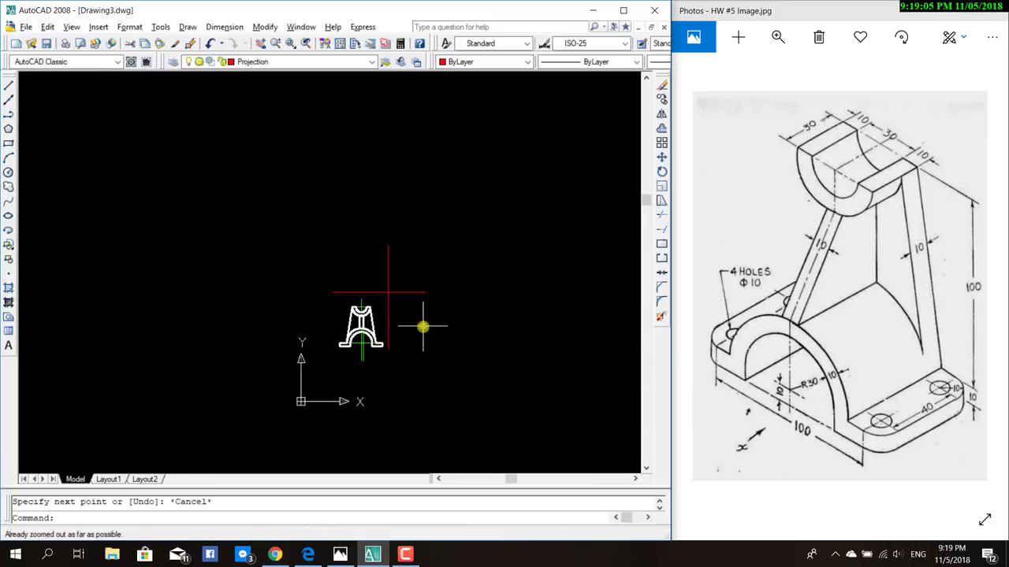
{"action": "scroll", "coordinate": [395, 319], "scroll_direction": "up", "scroll_amount": 3}
{"action": "scroll", "coordinate": [363, 305], "scroll_direction": "up", "scroll_amount": 1}
{"action": "scroll", "coordinate": [382, 331], "scroll_direction": "down", "scroll_amount": 1}
Draw a 45° miter line up and right from the projection lines' intersection.
{"action": "left_click", "coordinate": [8, 84]}
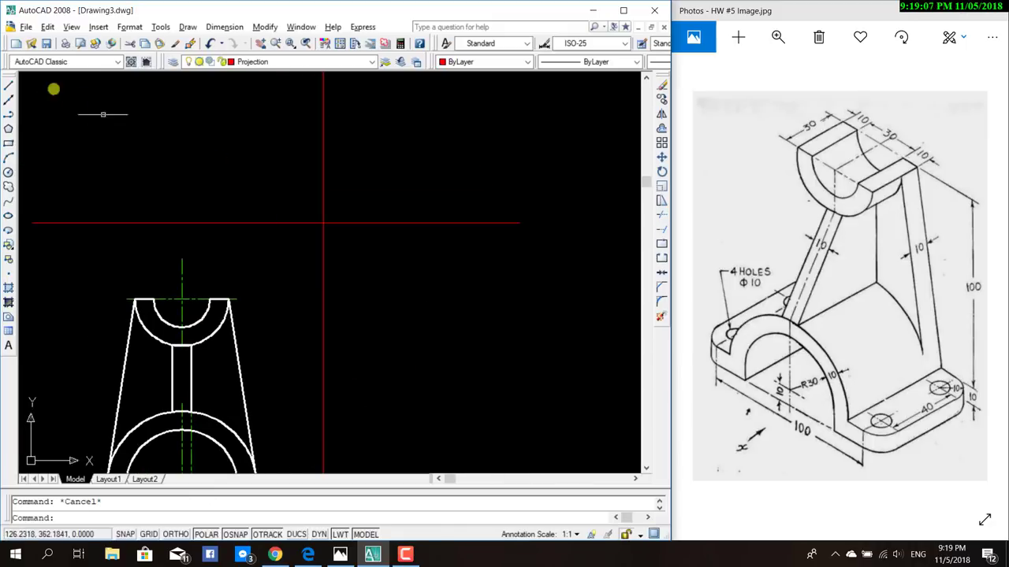
{"action": "left_click", "coordinate": [324, 223]}
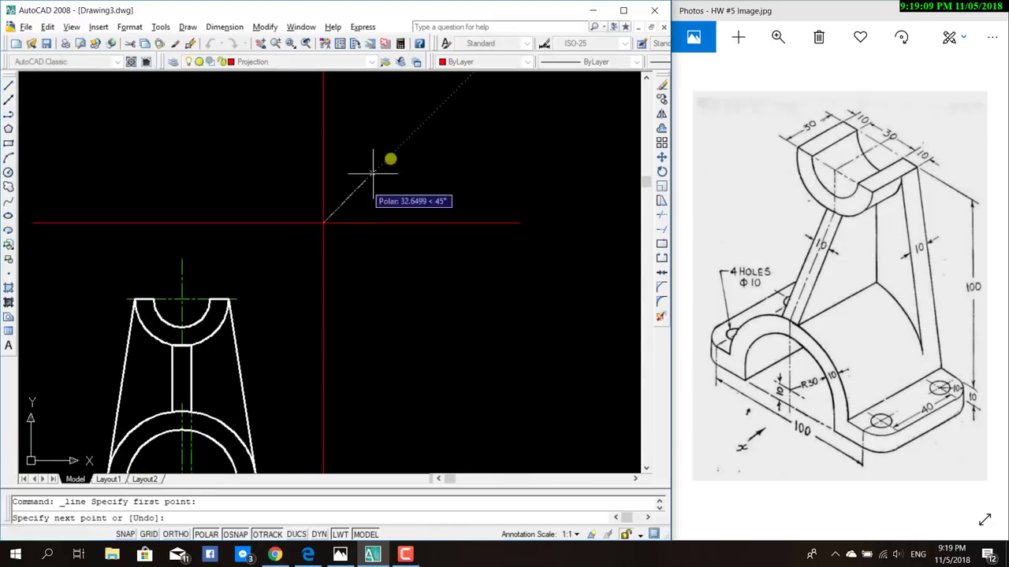
{"action": "scroll", "coordinate": [425, 146], "scroll_direction": "down", "scroll_amount": 3}
{"action": "middle_click_drag", "start_coordinate": [397, 208], "coordinate": [353, 286]}
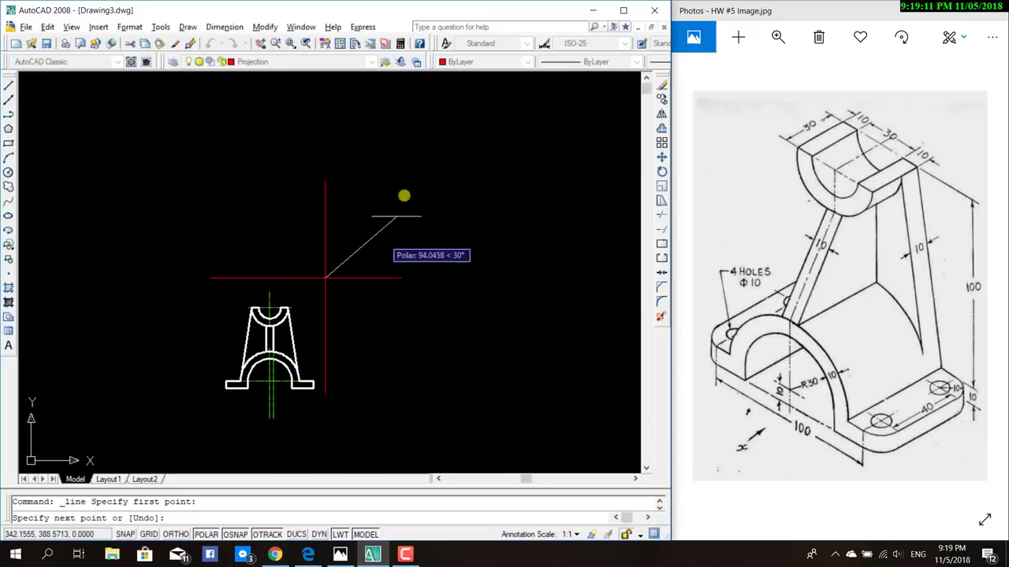
{"action": "left_click", "coordinate": [433, 169]}
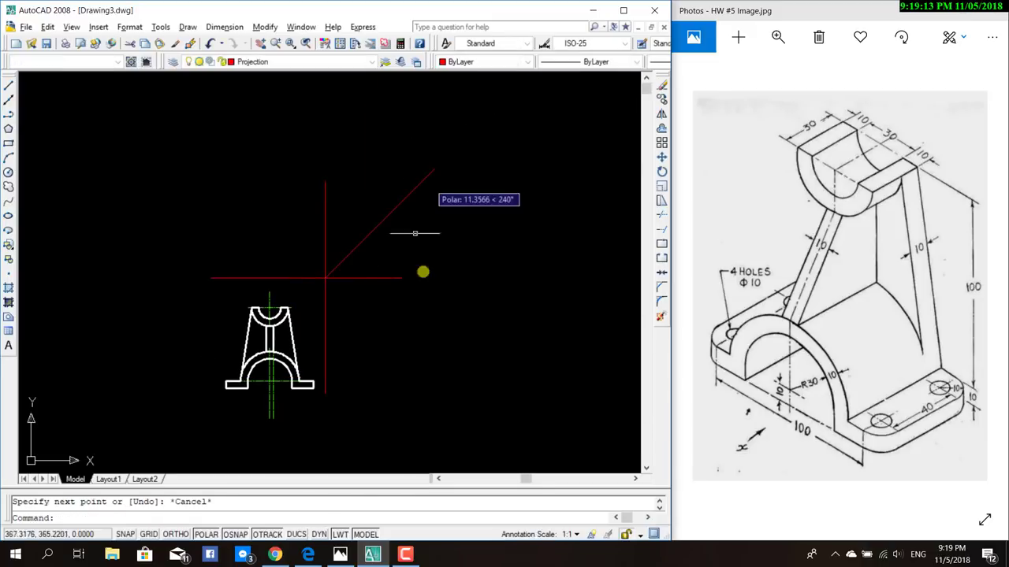
{"action": "key", "text": "Escape"}
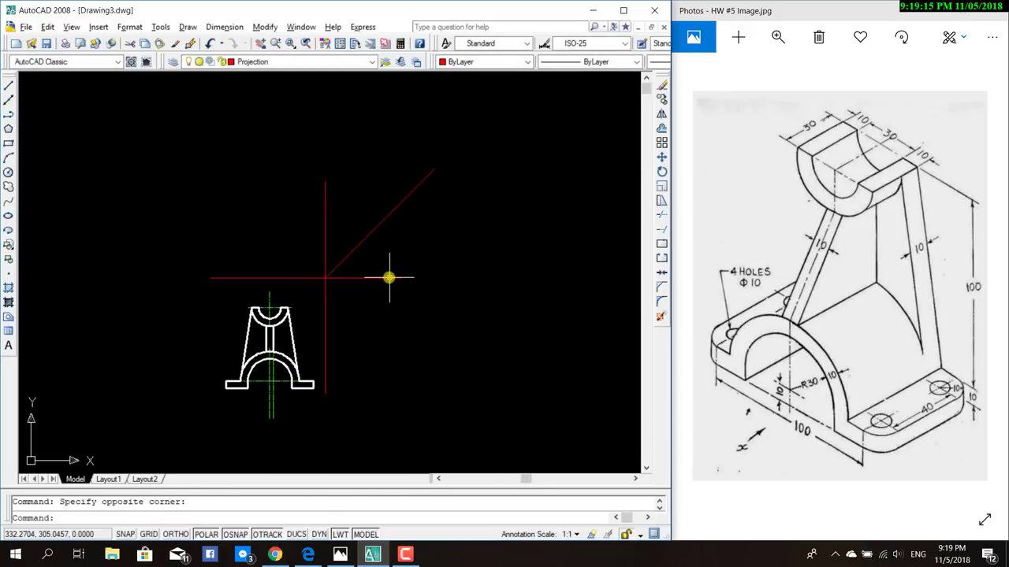
Stretch the horizontal projection line's right end further to the right.
{"action": "left_click", "coordinate": [392, 278]}
{"action": "left_click", "coordinate": [402, 278]}
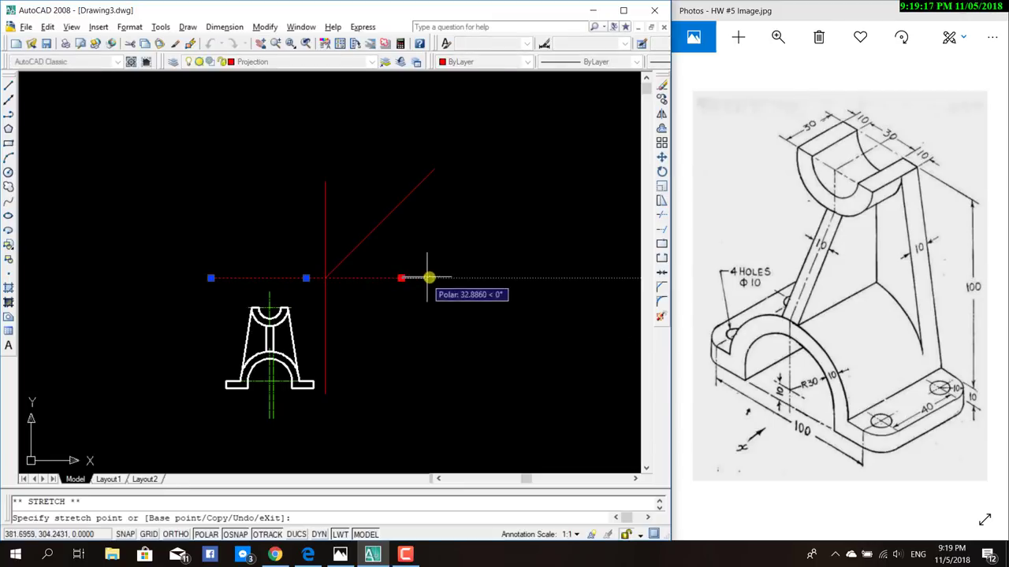
{"action": "left_click", "coordinate": [426, 279]}
{"action": "key", "text": "Escape"}
{"action": "scroll", "coordinate": [378, 315], "scroll_direction": "down", "scroll_amount": 2}
{"action": "scroll", "coordinate": [370, 306], "scroll_direction": "up", "scroll_amount": 5}
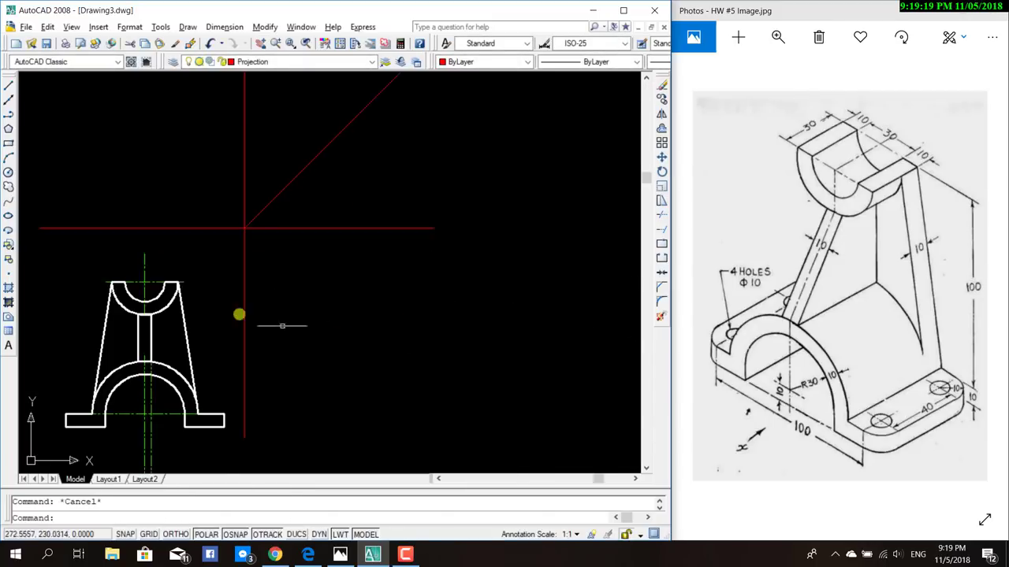
{"action": "scroll", "coordinate": [239, 313], "scroll_direction": "up", "scroll_amount": 2}
{"action": "scroll", "coordinate": [315, 319], "scroll_direction": "down", "scroll_amount": 3}
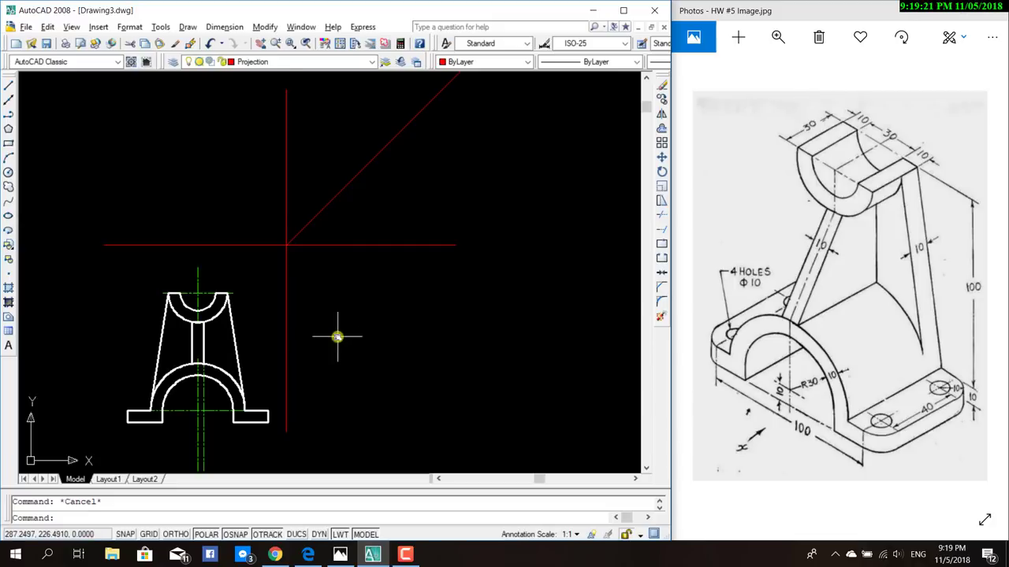
{"action": "middle_click_drag", "start_coordinate": [338, 336], "coordinate": [342, 306]}
{"action": "left_click", "coordinate": [223, 27]}
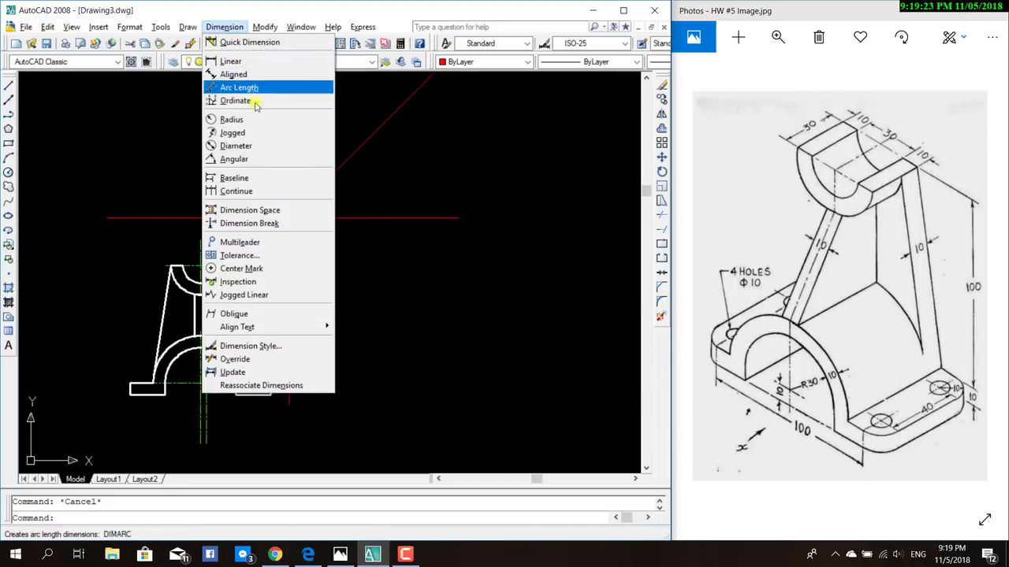
{"action": "left_click", "coordinate": [248, 158]}
{"action": "left_click", "coordinate": [288, 147]}
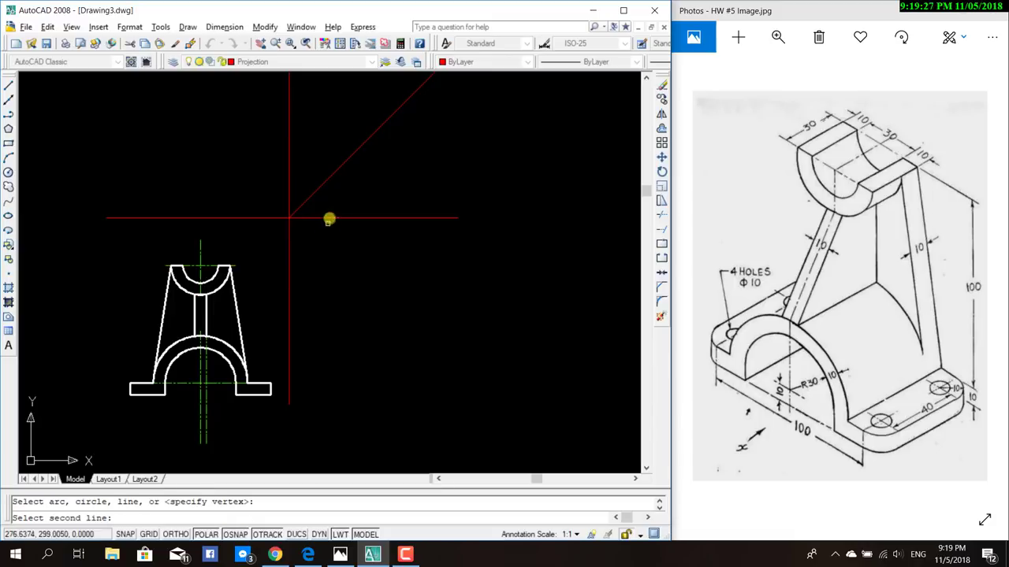
{"action": "left_click", "coordinate": [289, 184]}
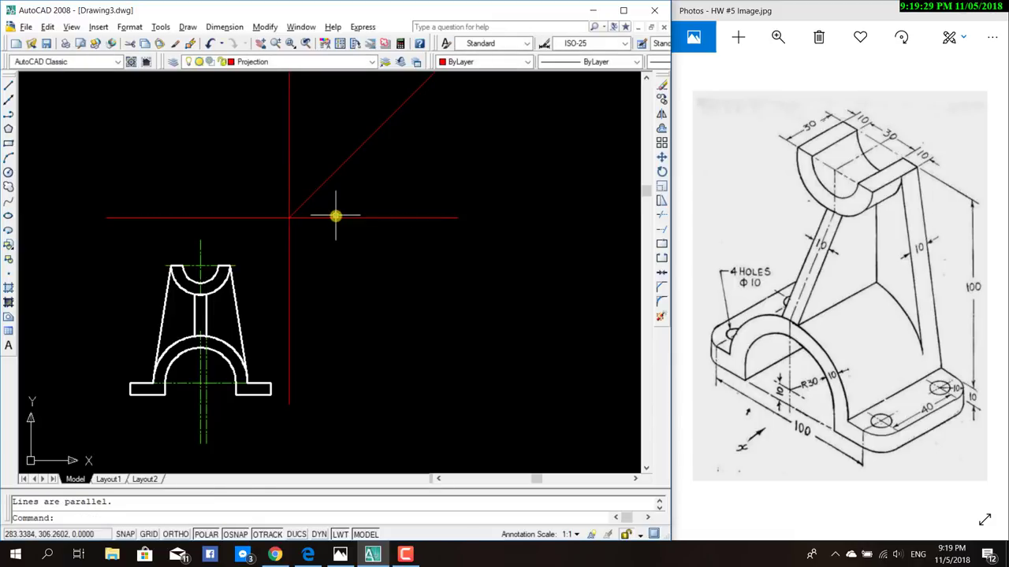
{"action": "left_click", "coordinate": [335, 218]}
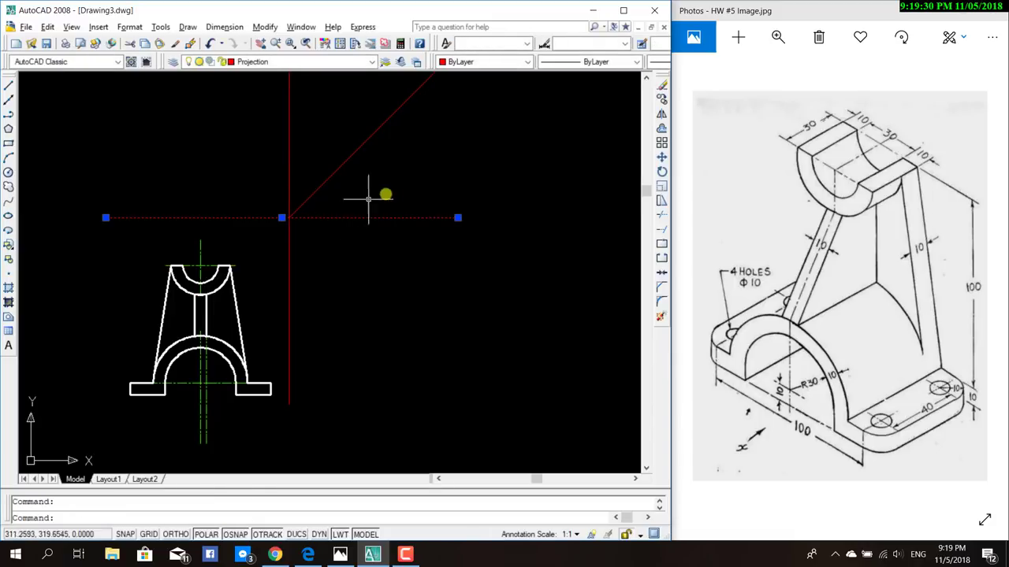
{"action": "left_click", "coordinate": [288, 164]}
{"action": "key", "text": "Escape"}
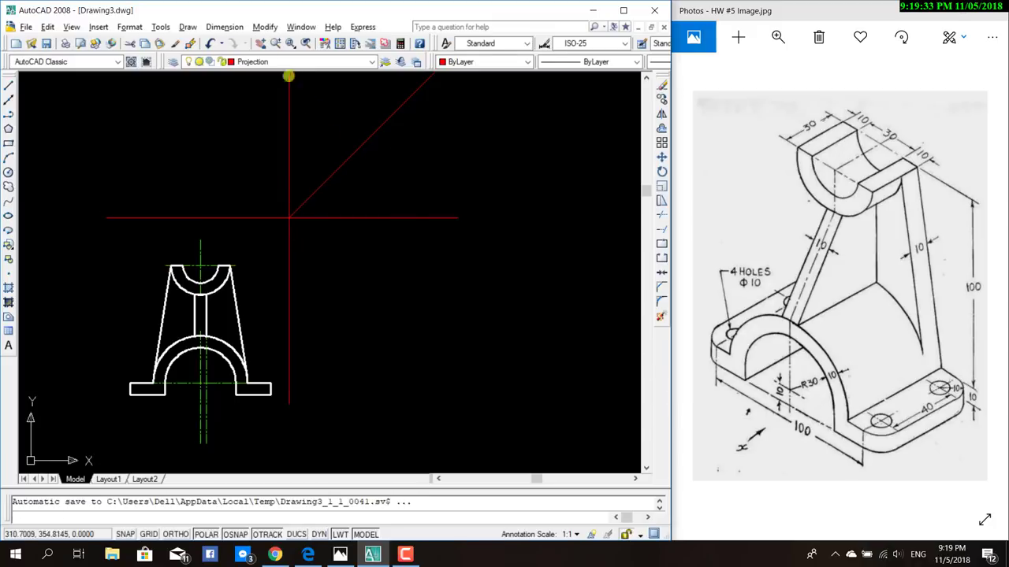
{"action": "left_click", "coordinate": [224, 26]}
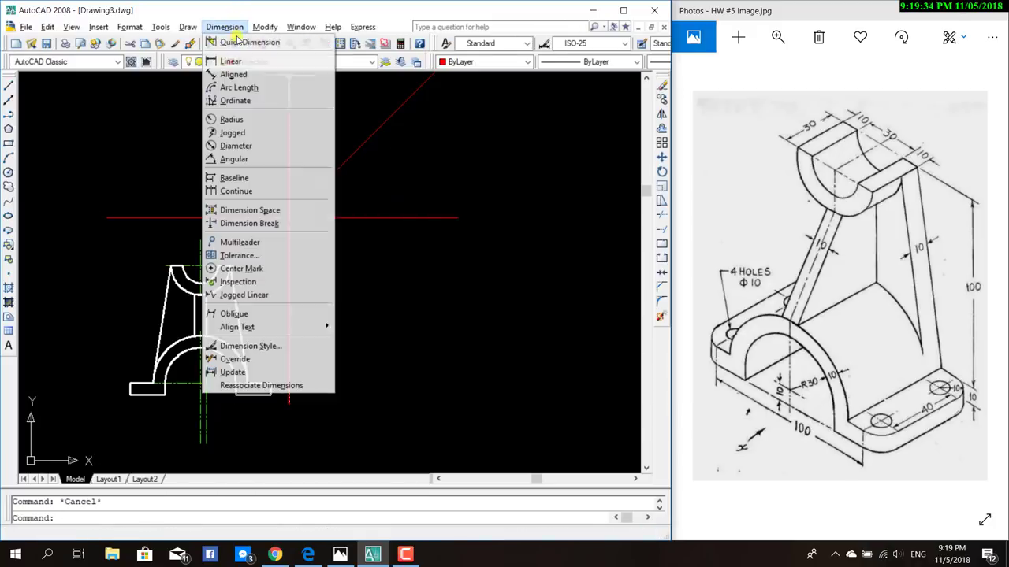
{"action": "left_click", "coordinate": [253, 158]}
{"action": "left_click", "coordinate": [289, 143]}
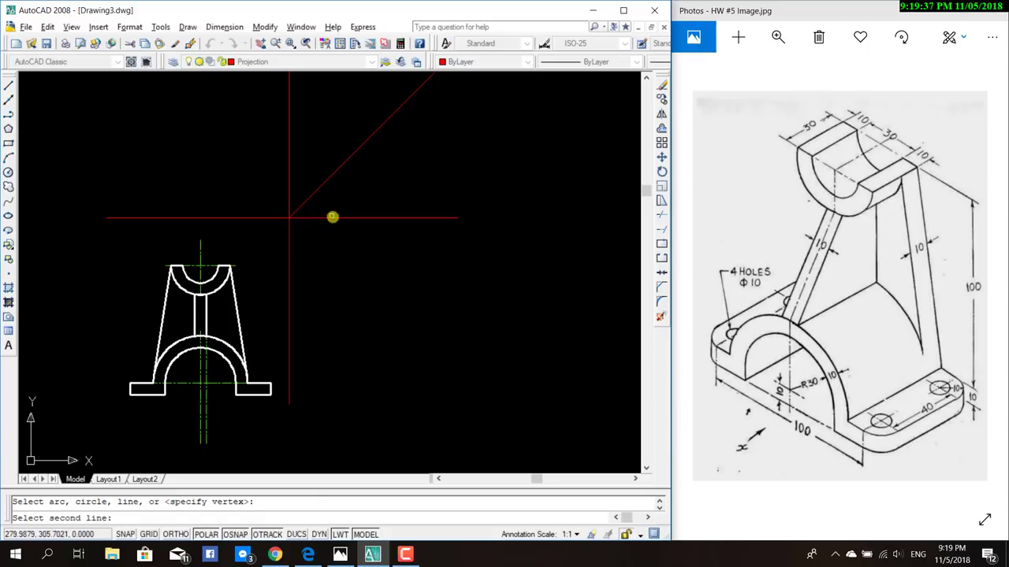
{"action": "left_click", "coordinate": [332, 217]}
{"action": "left_click", "coordinate": [427, 180]}
{"action": "scroll", "coordinate": [410, 149], "scroll_direction": "up", "scroll_amount": 5}
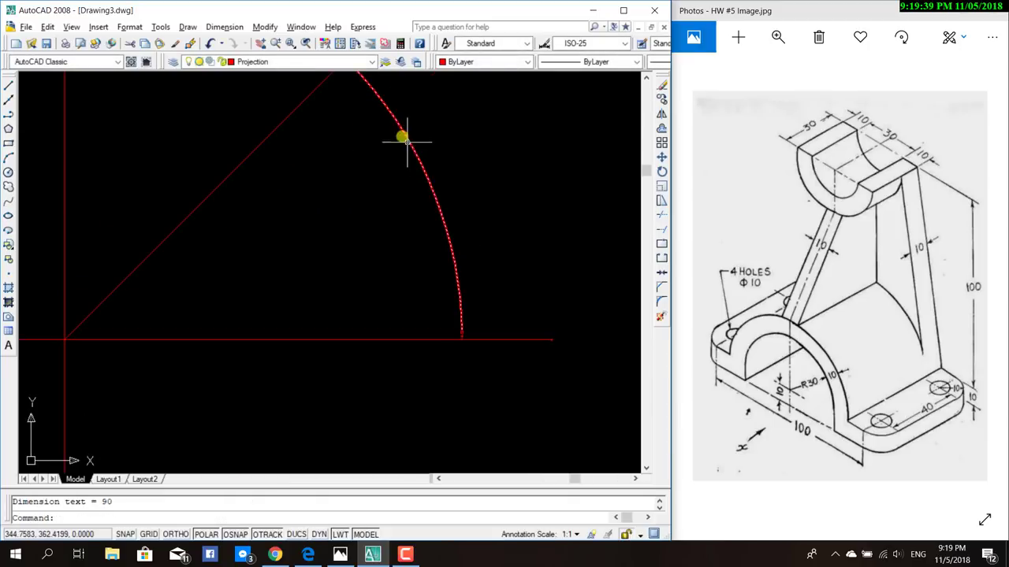
{"action": "scroll", "coordinate": [322, 331], "scroll_direction": "down", "scroll_amount": 1}
{"action": "scroll", "coordinate": [315, 312], "scroll_direction": "down", "scroll_amount": 1}
{"action": "key", "text": "Escape"}
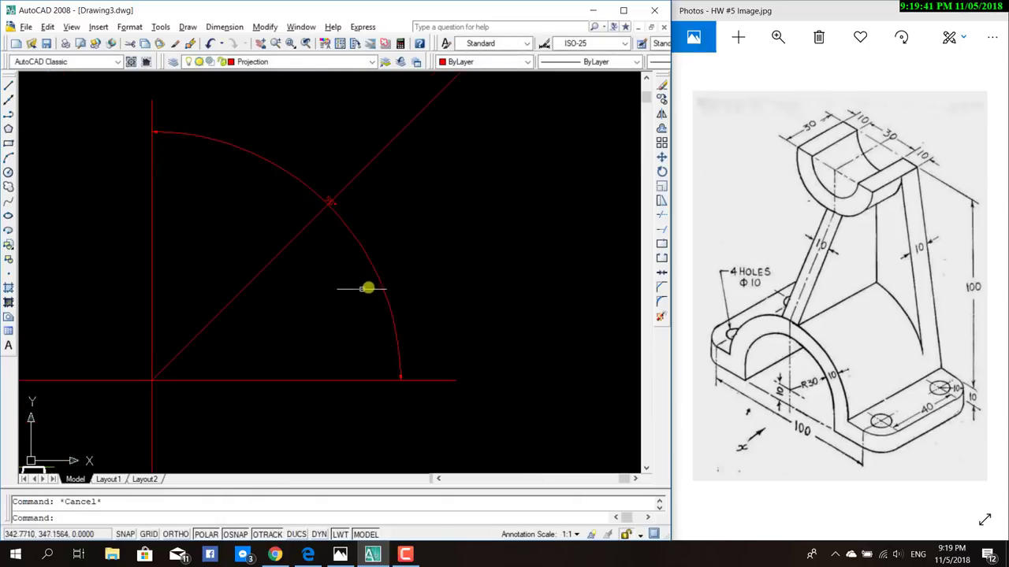
{"action": "left_click", "coordinate": [377, 276]}
{"action": "key", "text": "Delete"}
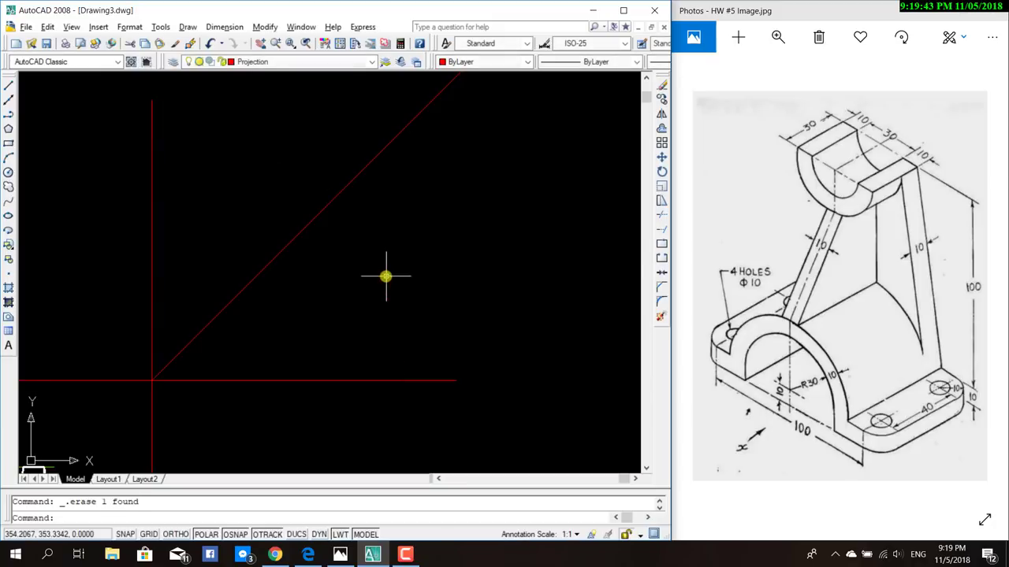
{"action": "scroll", "coordinate": [396, 238], "scroll_direction": "down", "scroll_amount": 3}
{"action": "scroll", "coordinate": [407, 360], "scroll_direction": "up", "scroll_amount": 1}
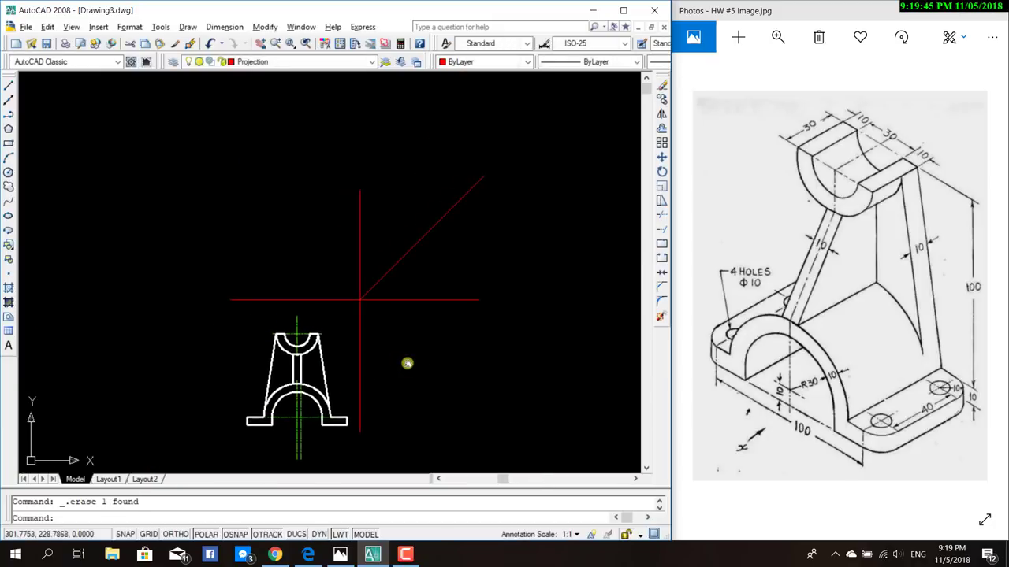
{"action": "scroll", "coordinate": [374, 398], "scroll_direction": "up", "scroll_amount": 1}
{"action": "scroll", "coordinate": [371, 401], "scroll_direction": "up", "scroll_amount": 2}
{"action": "middle_click_drag", "start_coordinate": [371, 402], "coordinate": [413, 376]}
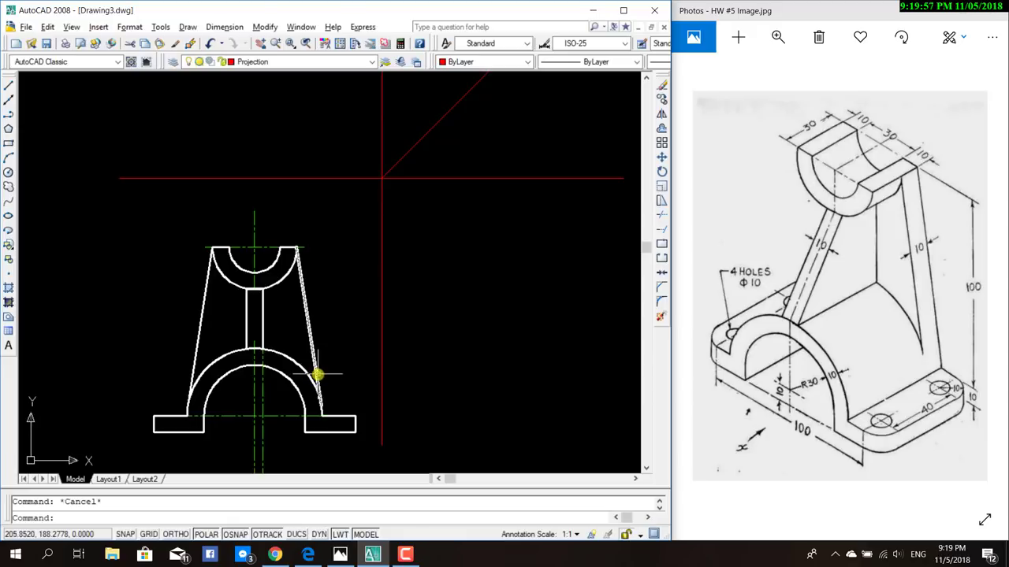
Draw vertical projection lines up from the front view's right side and the base's left end.
{"action": "scroll", "coordinate": [402, 307], "scroll_direction": "down", "scroll_amount": 2}
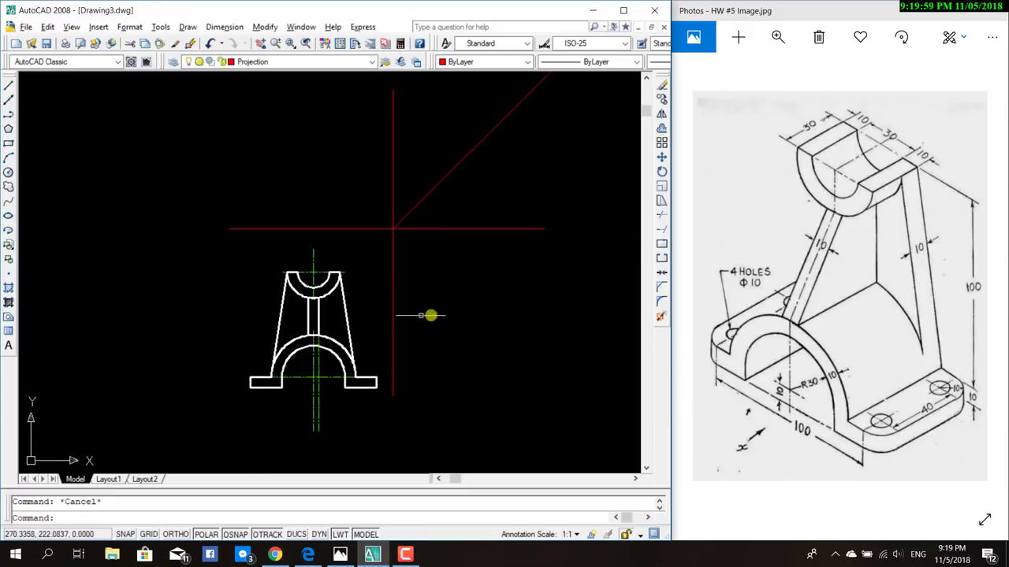
{"action": "scroll", "coordinate": [409, 323], "scroll_direction": "down", "scroll_amount": 1}
{"action": "left_click", "coordinate": [8, 85]}
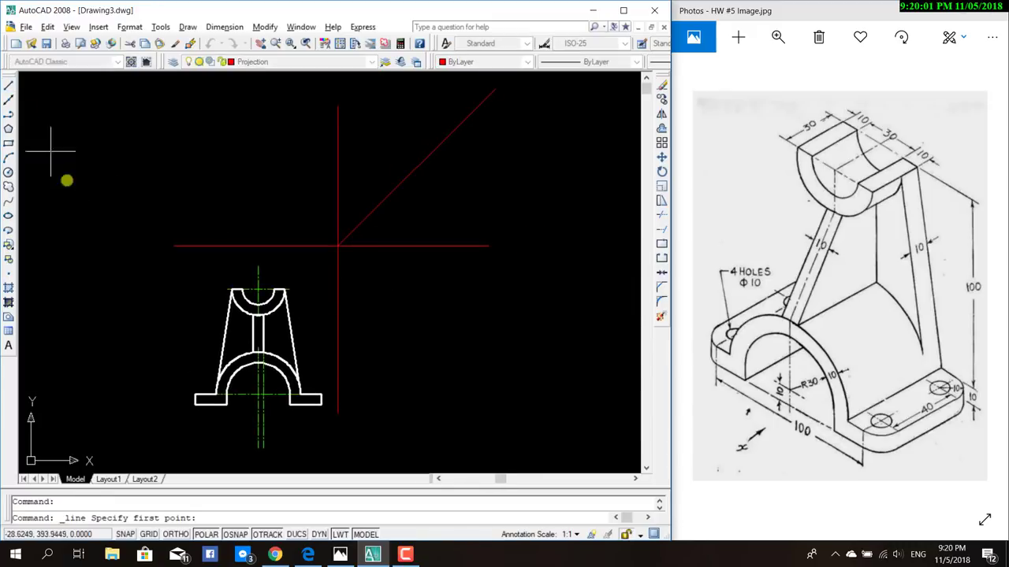
{"action": "left_click", "coordinate": [321, 394]}
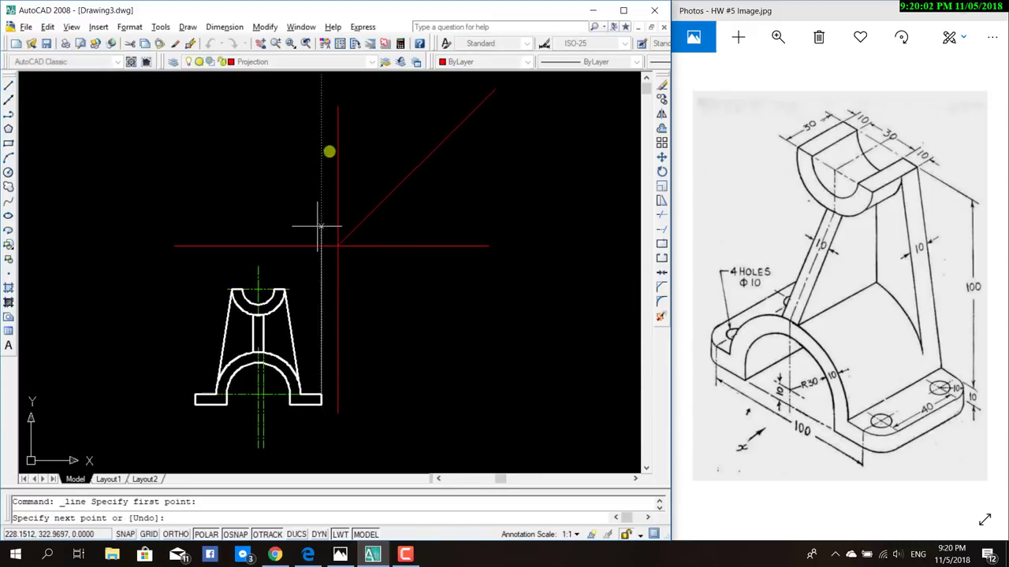
{"action": "left_click", "coordinate": [321, 101]}
{"action": "key", "text": "Escape"}
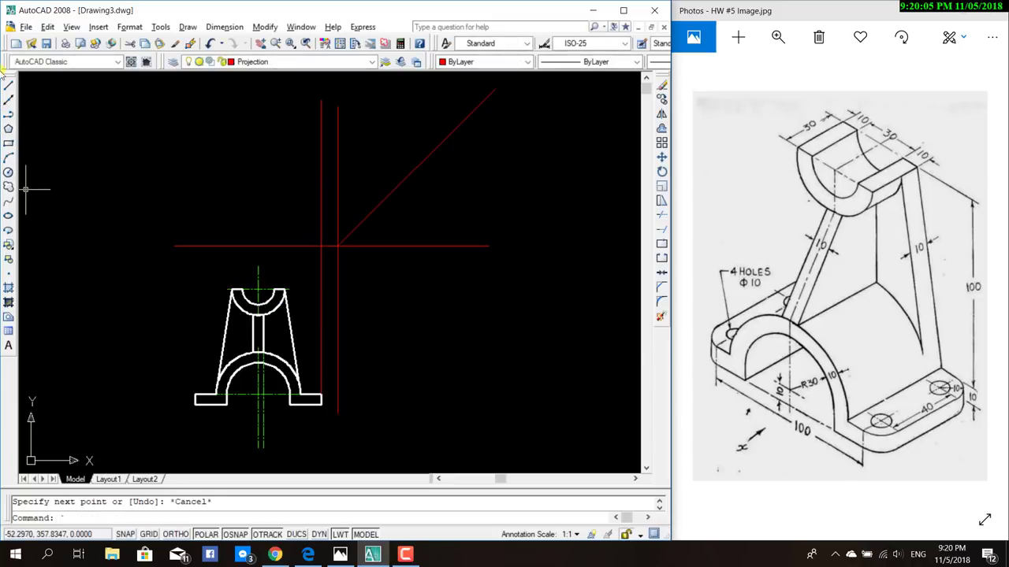
{"action": "left_click", "coordinate": [9, 85]}
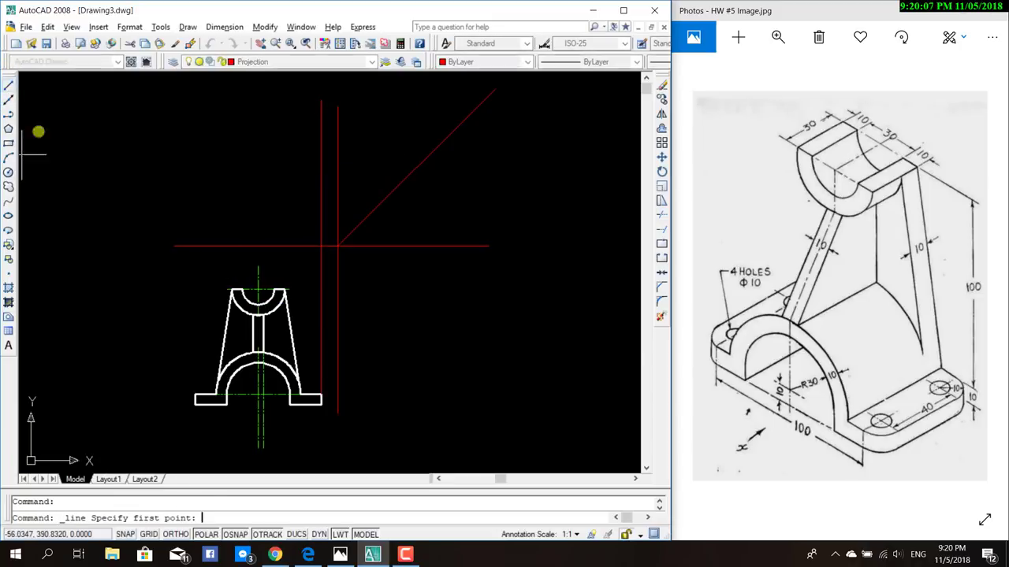
{"action": "left_click", "coordinate": [195, 394]}
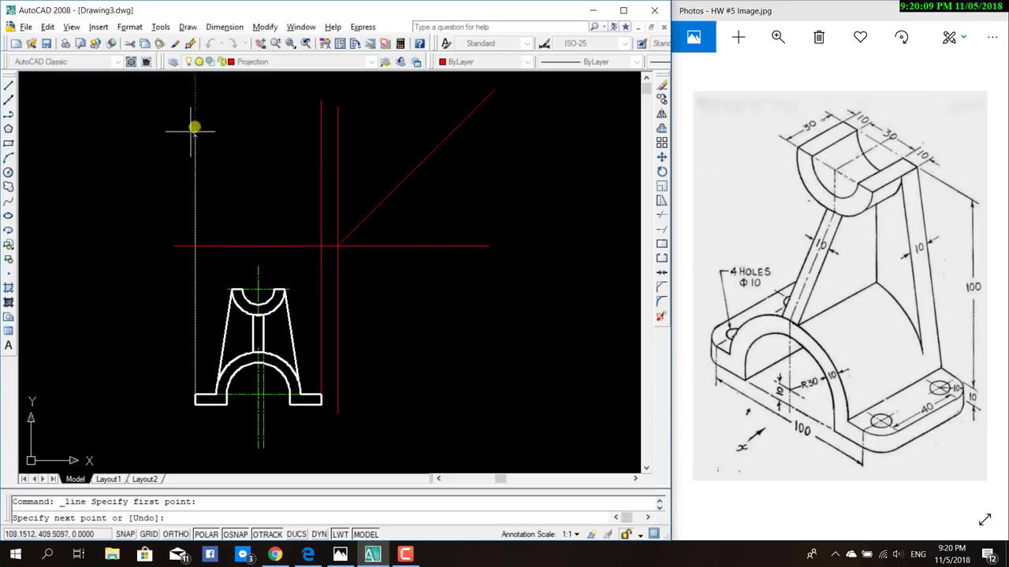
{"action": "left_click", "coordinate": [194, 104]}
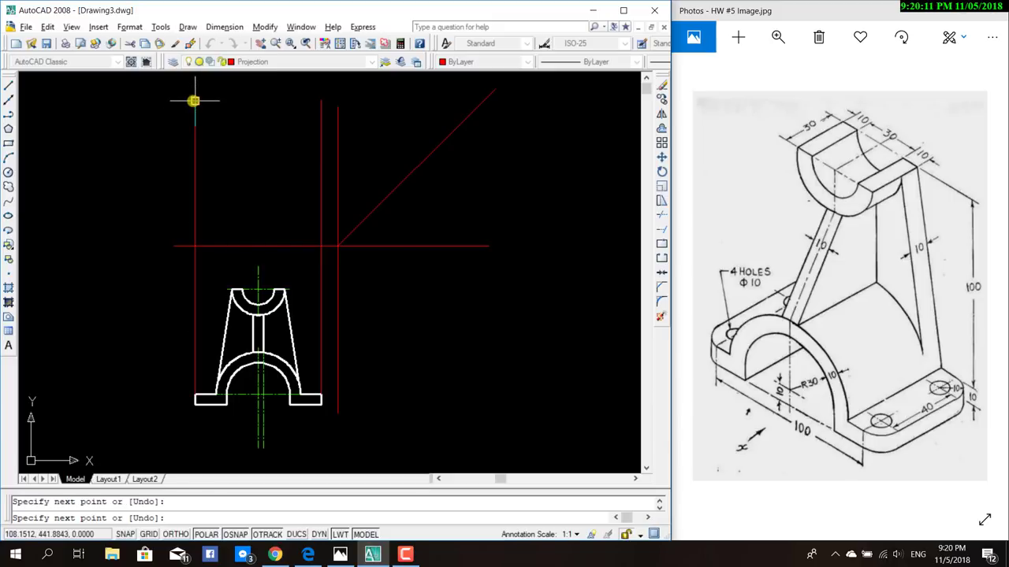
{"action": "key", "text": "Escape"}
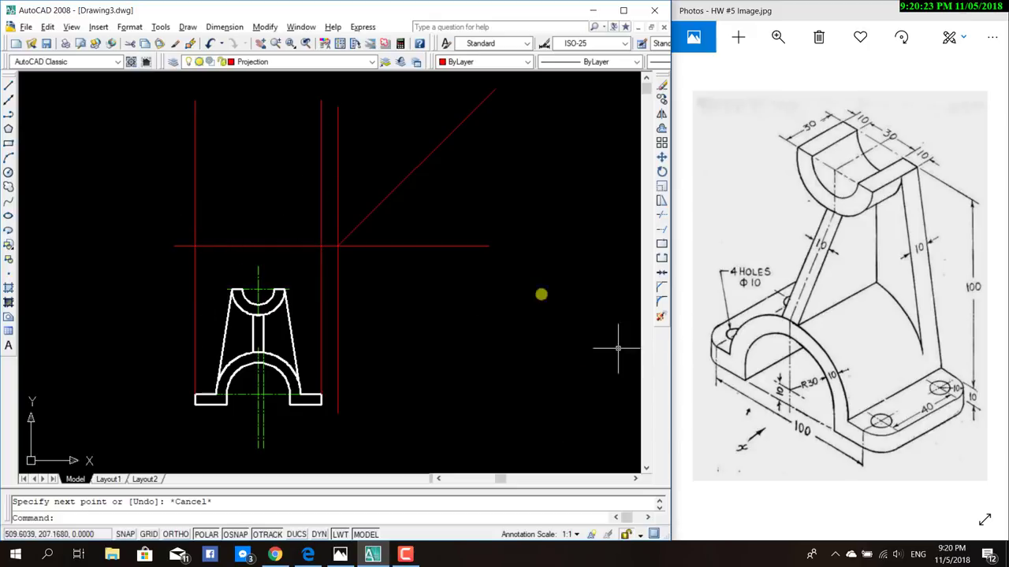
{"action": "left_click", "coordinate": [372, 63]}
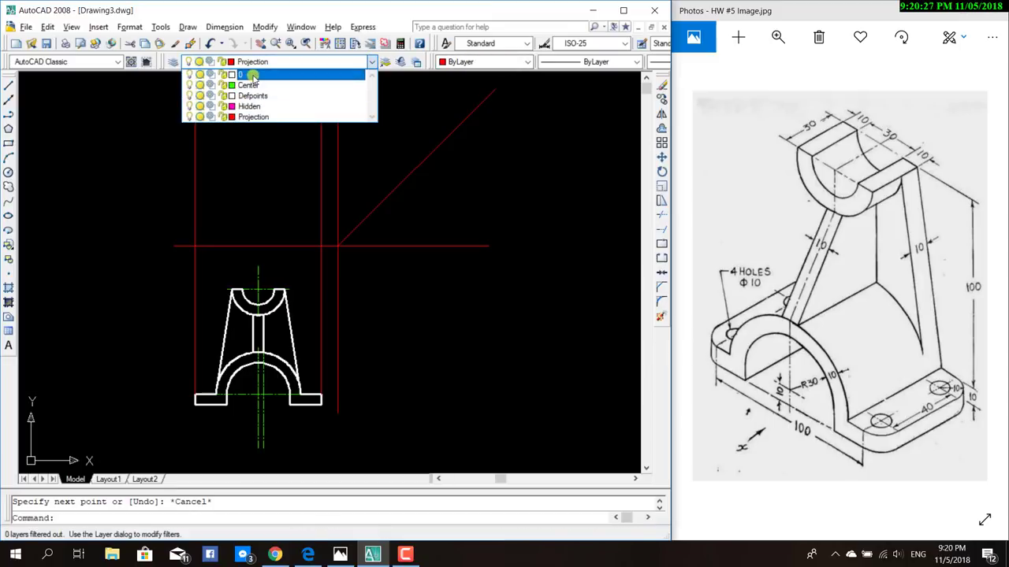
On layer 0, draw a 60-unit-tall rectangle between the two vertical projection lines.
{"action": "left_click", "coordinate": [249, 76]}
{"action": "left_click", "coordinate": [8, 86]}
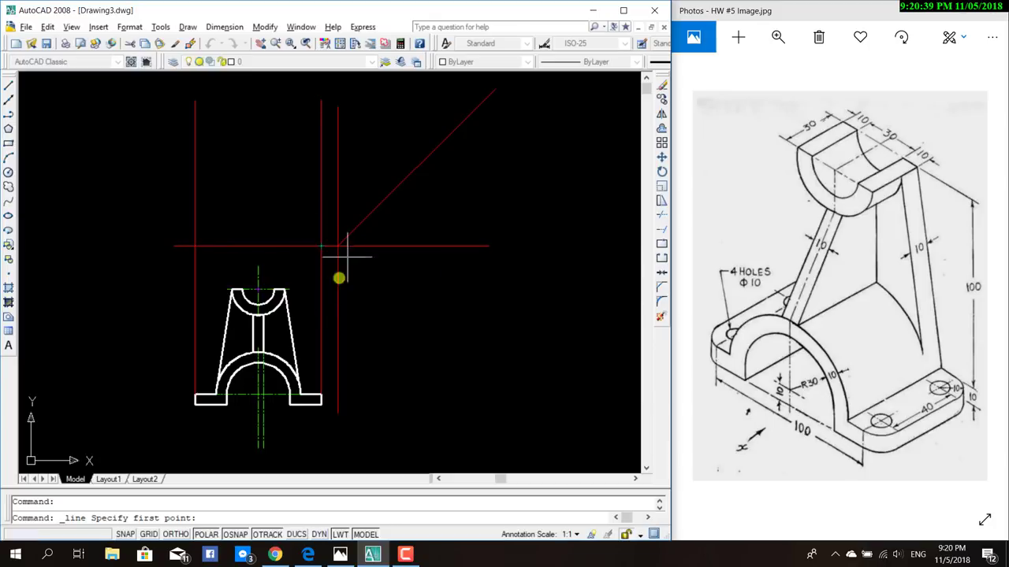
{"action": "left_click", "coordinate": [268, 535]}
{"action": "left_click", "coordinate": [268, 535]}
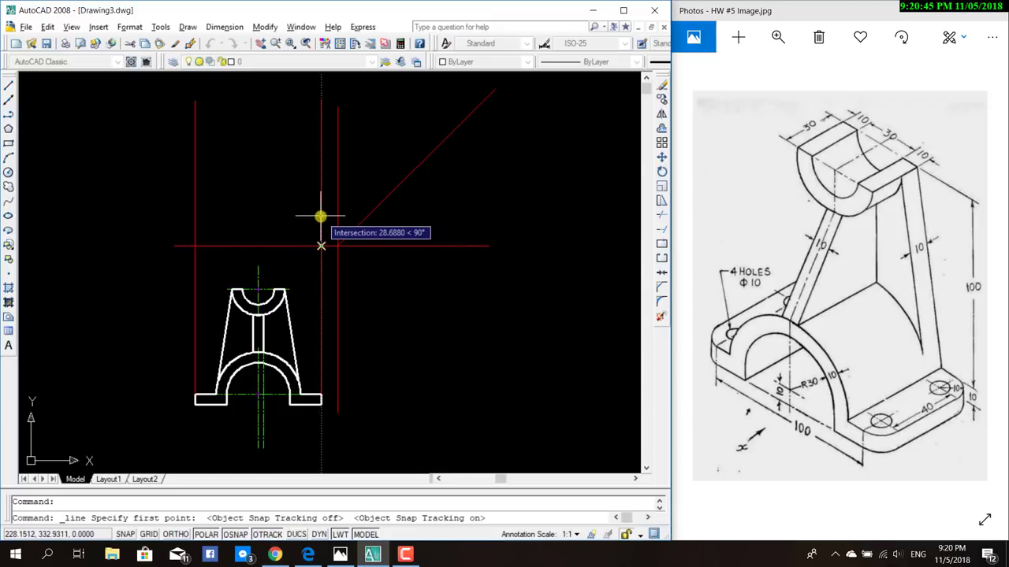
{"action": "left_click", "coordinate": [321, 216]}
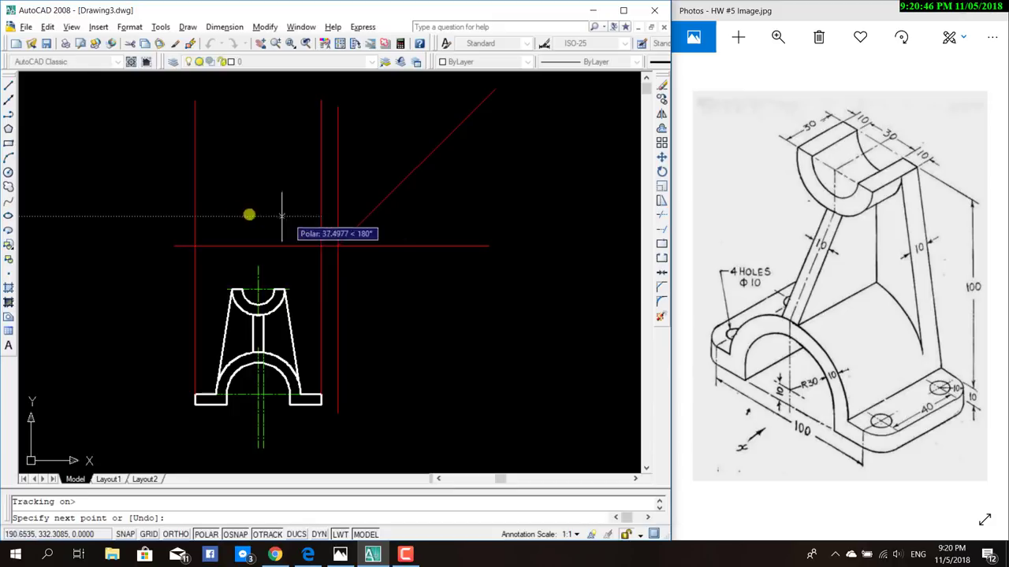
{"action": "left_click", "coordinate": [193, 216]}
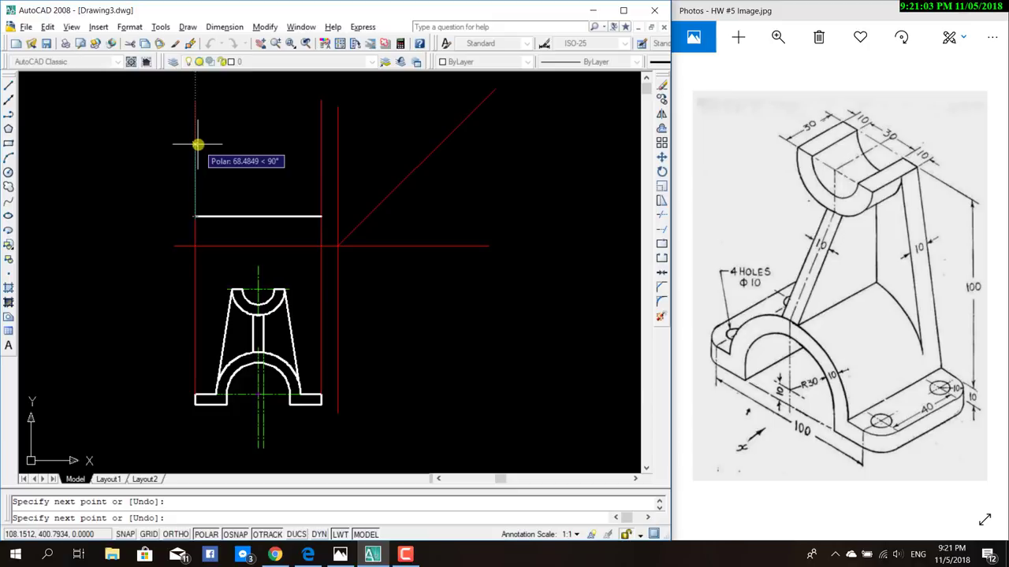
{"action": "type", "text": "60"}
{"action": "key", "text": "Return"}
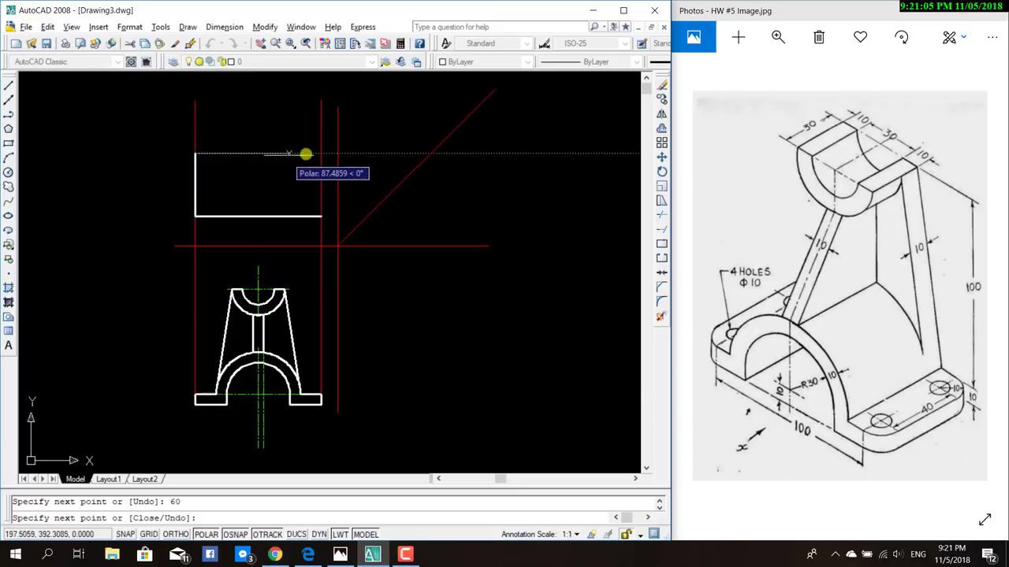
{"action": "left_click", "coordinate": [321, 154]}
{"action": "left_click", "coordinate": [321, 215]}
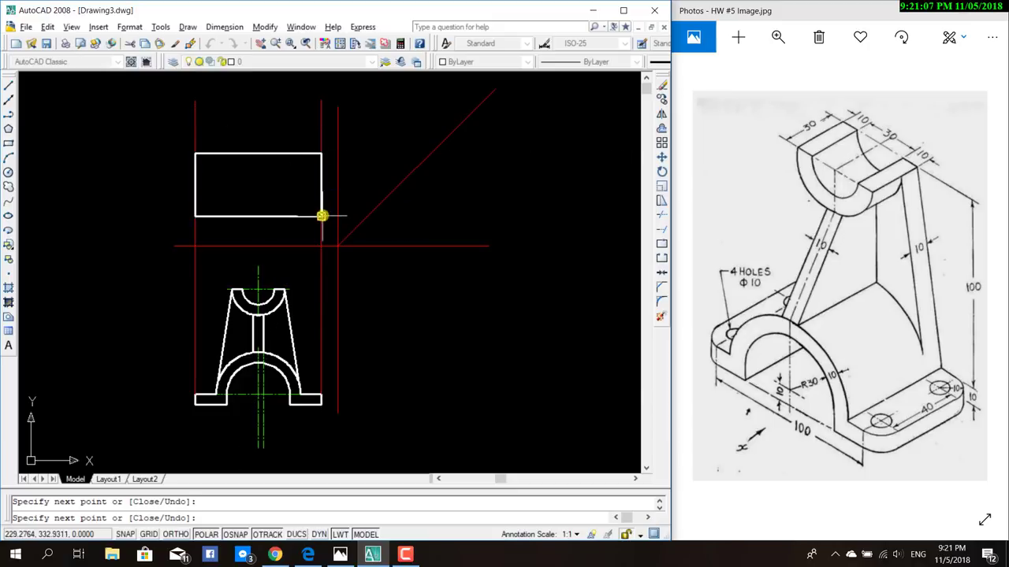
{"action": "key", "text": "Escape"}
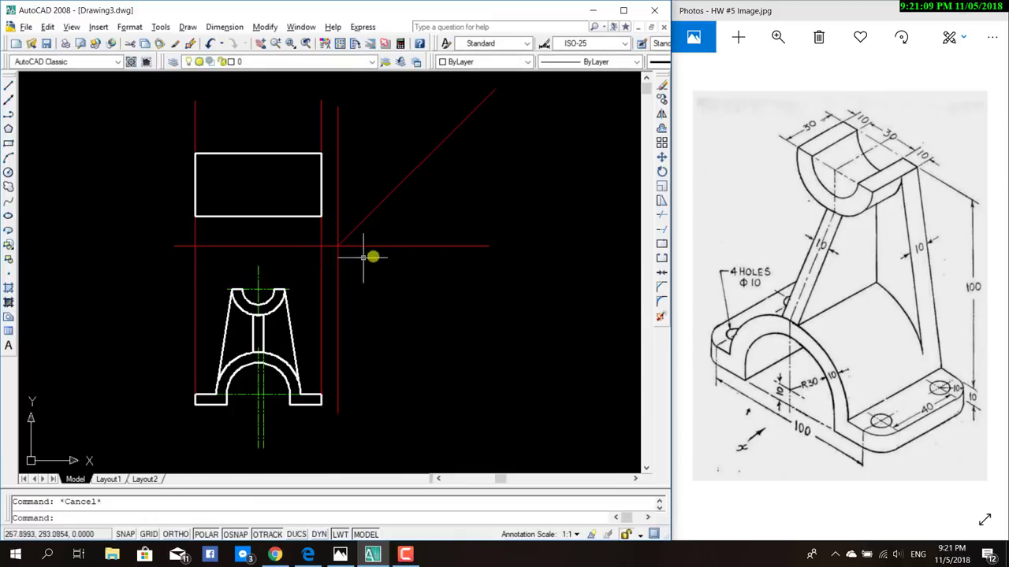
{"action": "middle_click_drag", "start_coordinate": [417, 318], "coordinate": [448, 335]}
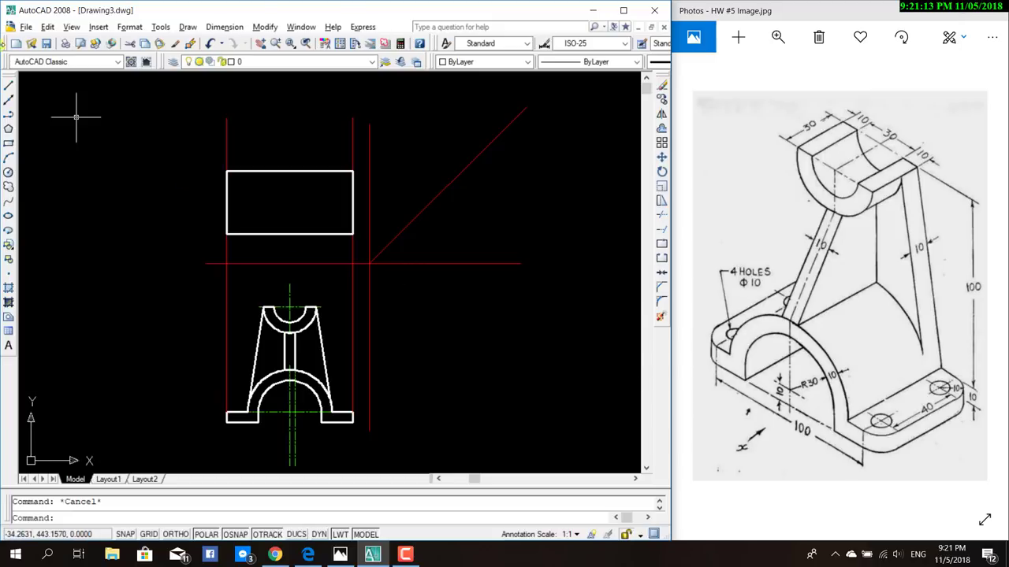
Fillet the rectangle's bottom-right and top-right corners with radius 10.
{"action": "left_click", "coordinate": [265, 27]}
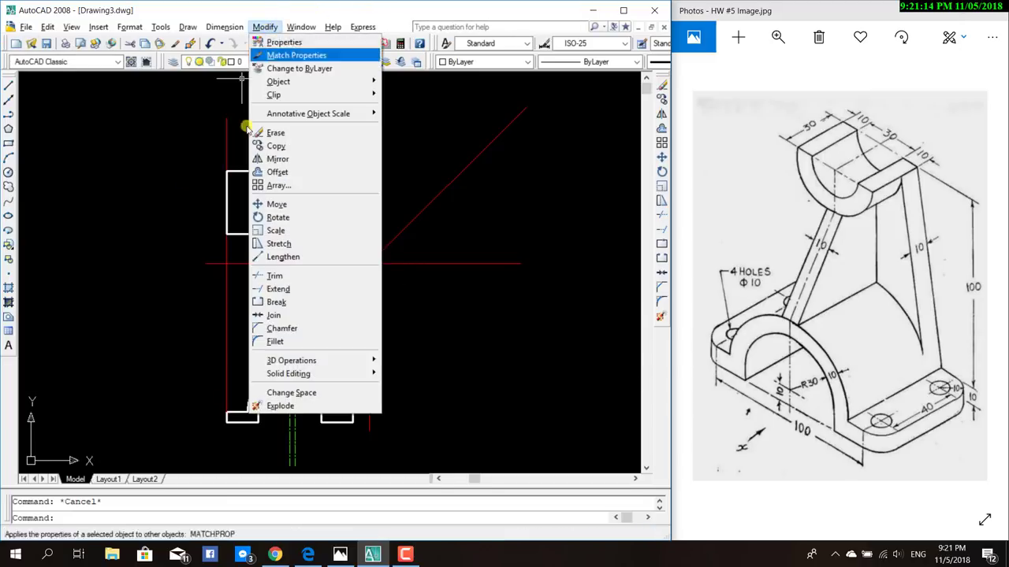
{"action": "left_click", "coordinate": [286, 342]}
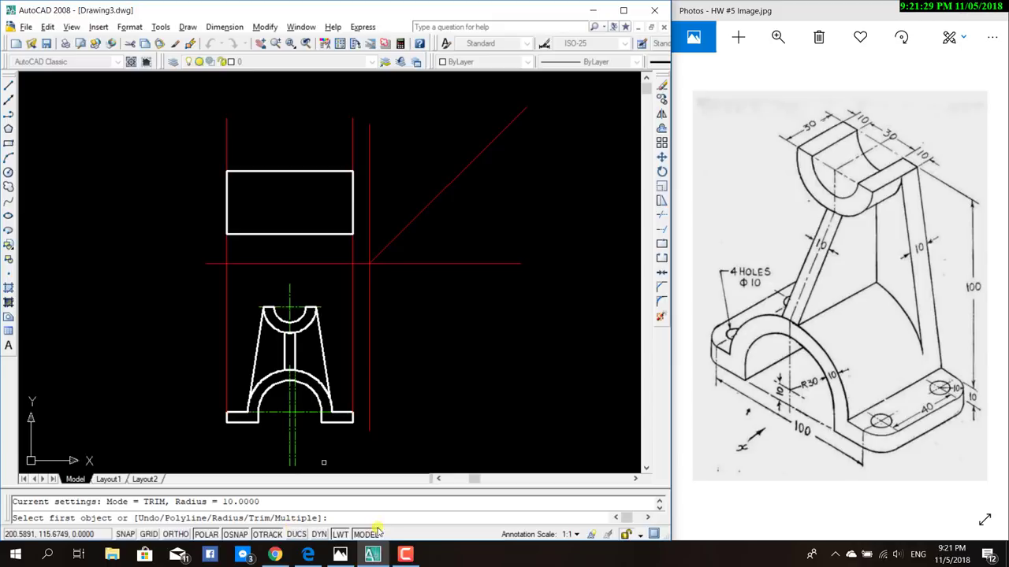
{"action": "type", "text": "r"}
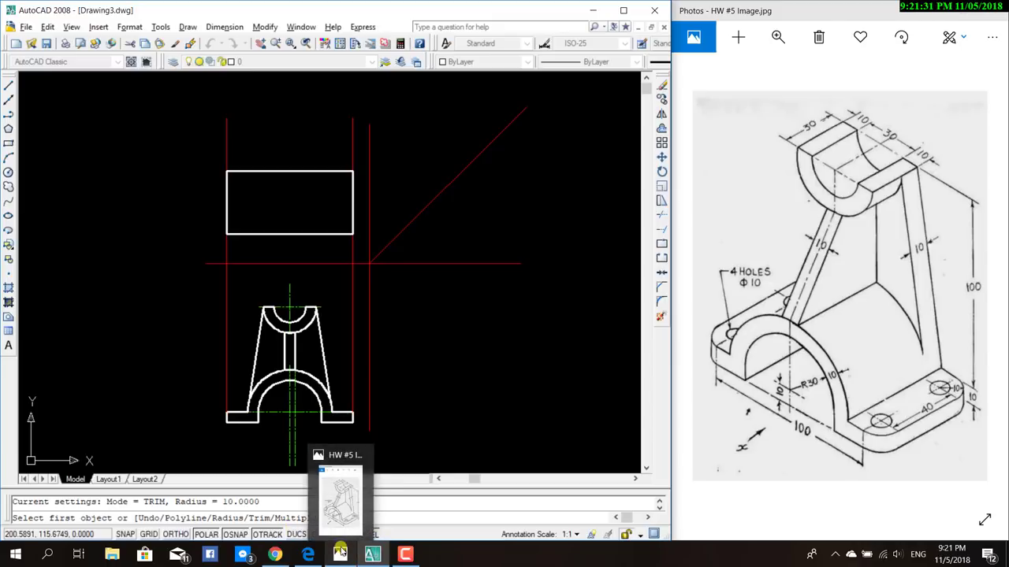
{"action": "key", "text": "Return"}
{"action": "type", "text": "10"}
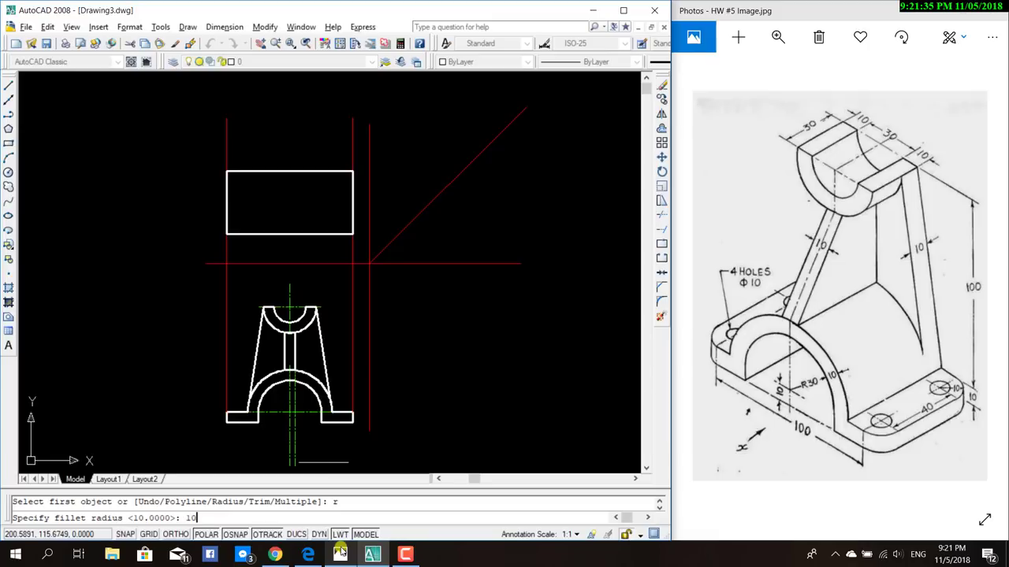
{"action": "key", "text": "Return"}
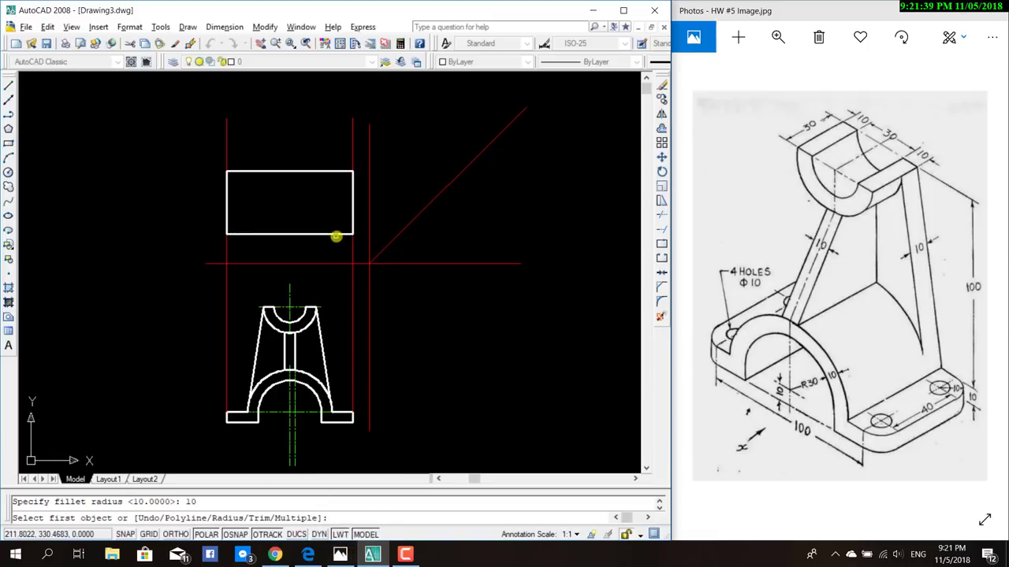
{"action": "left_click", "coordinate": [336, 235]}
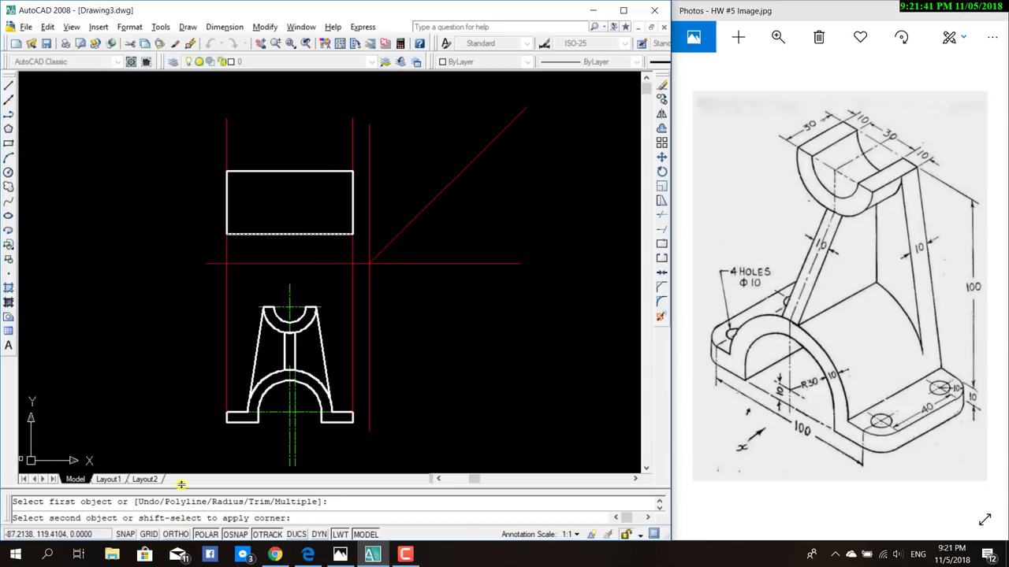
{"action": "left_click", "coordinate": [353, 218]}
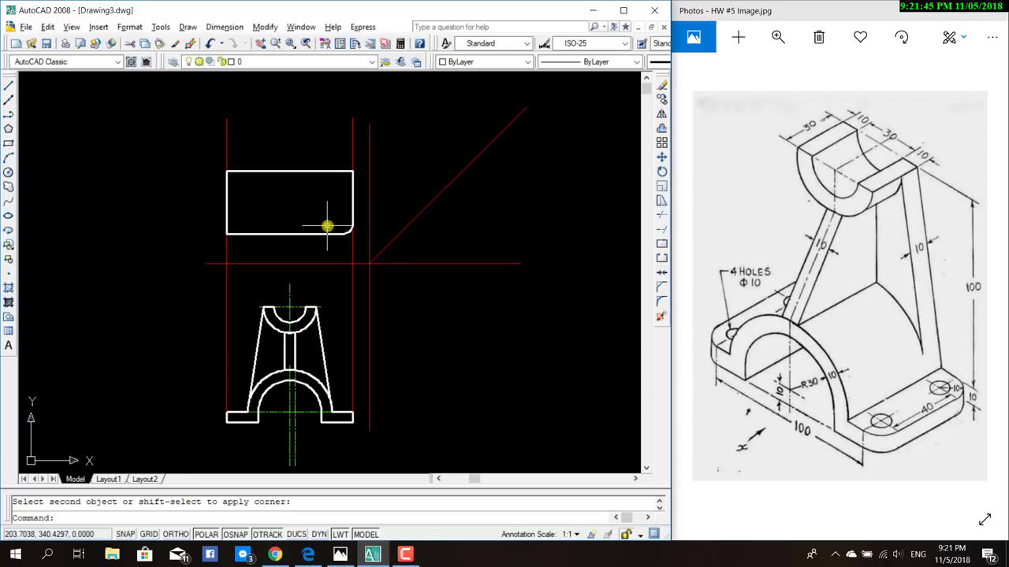
{"action": "key", "text": "Return"}
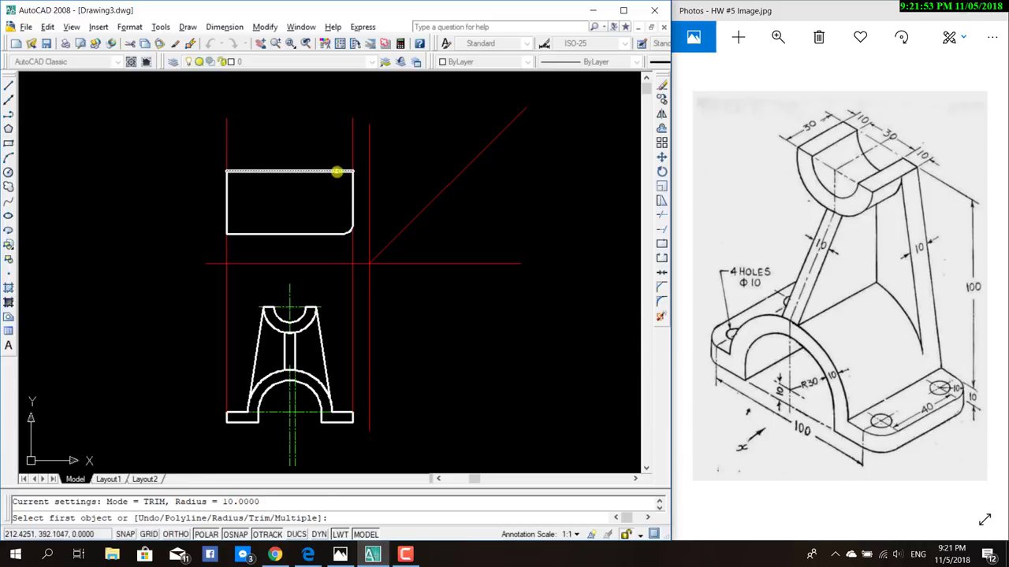
{"action": "left_click", "coordinate": [337, 171]}
{"action": "left_click", "coordinate": [354, 184]}
{"action": "key", "text": "Return"}
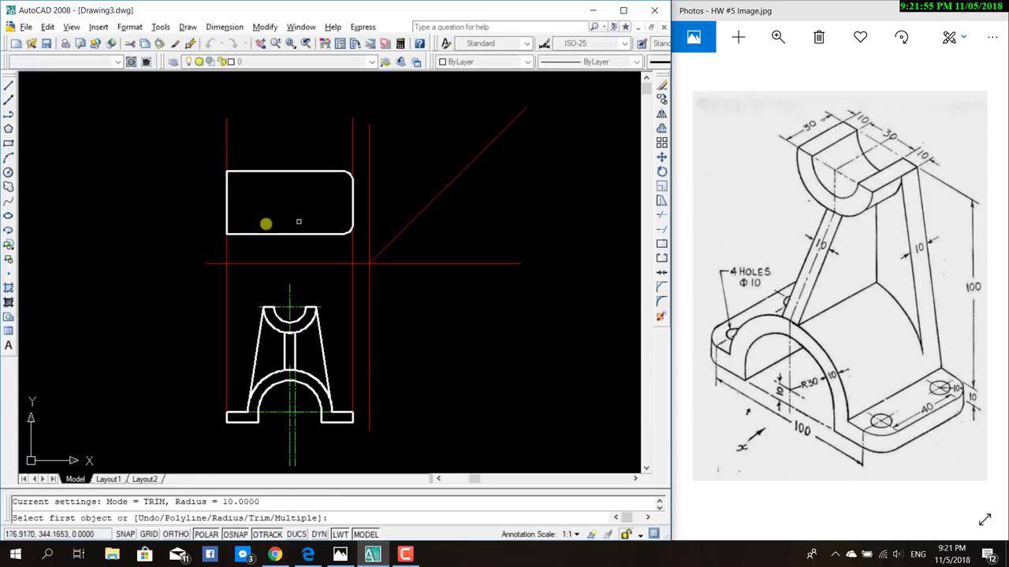
Round the top-left and bottom-left corners with the same radius-10 fillet.
{"action": "key", "text": "Return"}
{"action": "key", "text": "Return"}
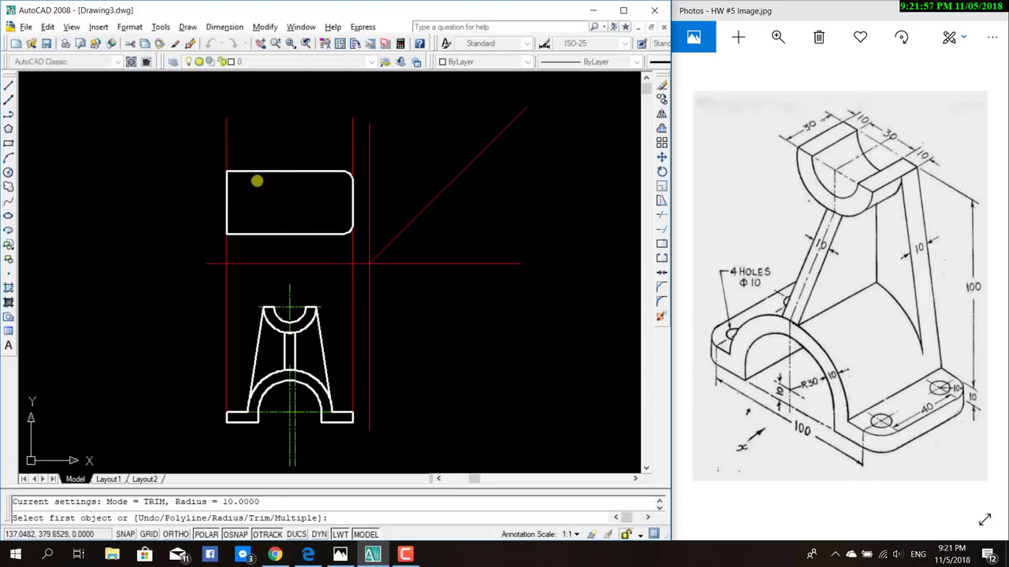
{"action": "left_click", "coordinate": [245, 173]}
{"action": "left_click", "coordinate": [226, 192]}
{"action": "key", "text": "Return"}
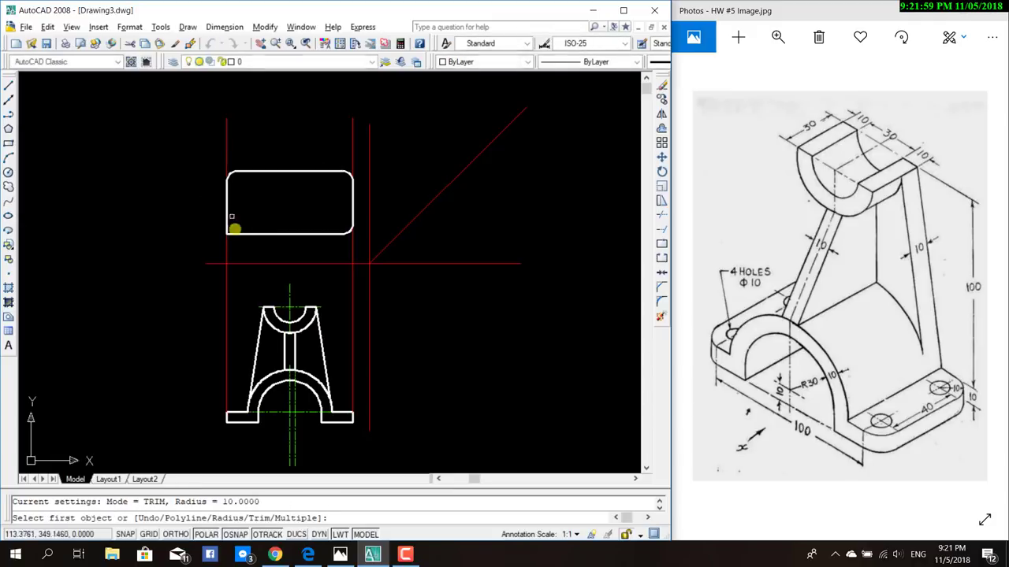
{"action": "left_click", "coordinate": [236, 234]}
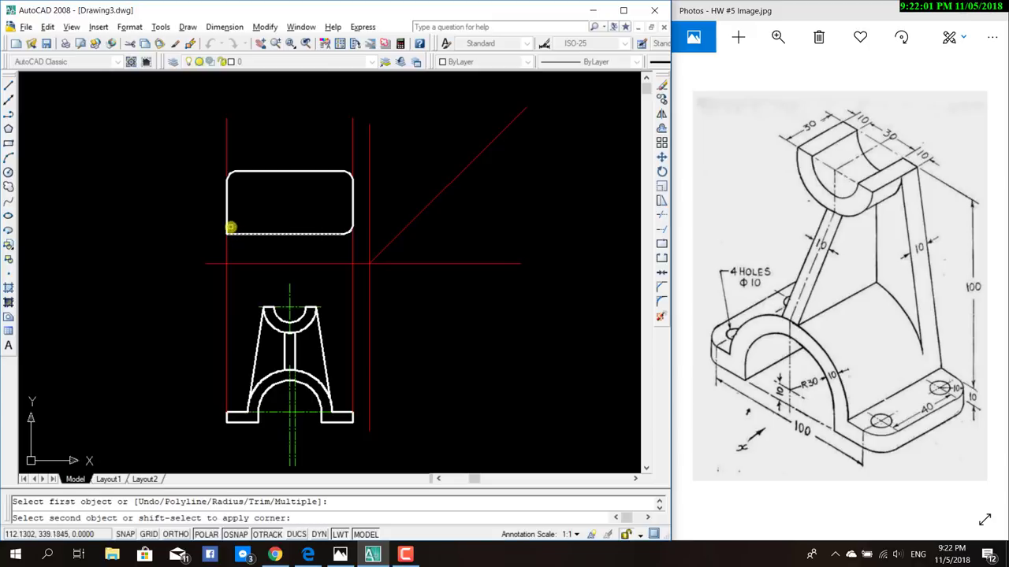
{"action": "left_click", "coordinate": [226, 223]}
{"action": "key", "text": "Return"}
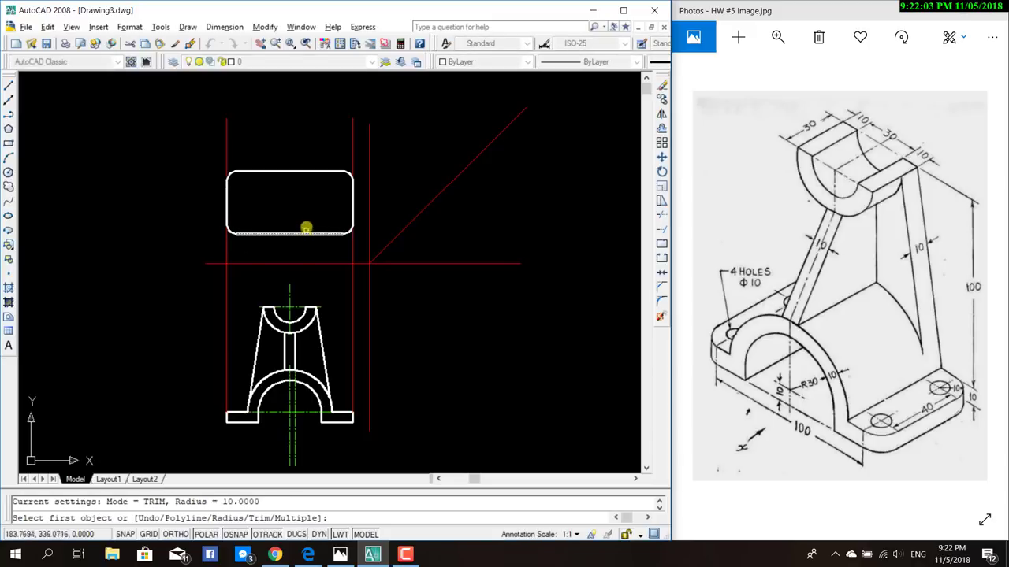
{"action": "key", "text": "Escape"}
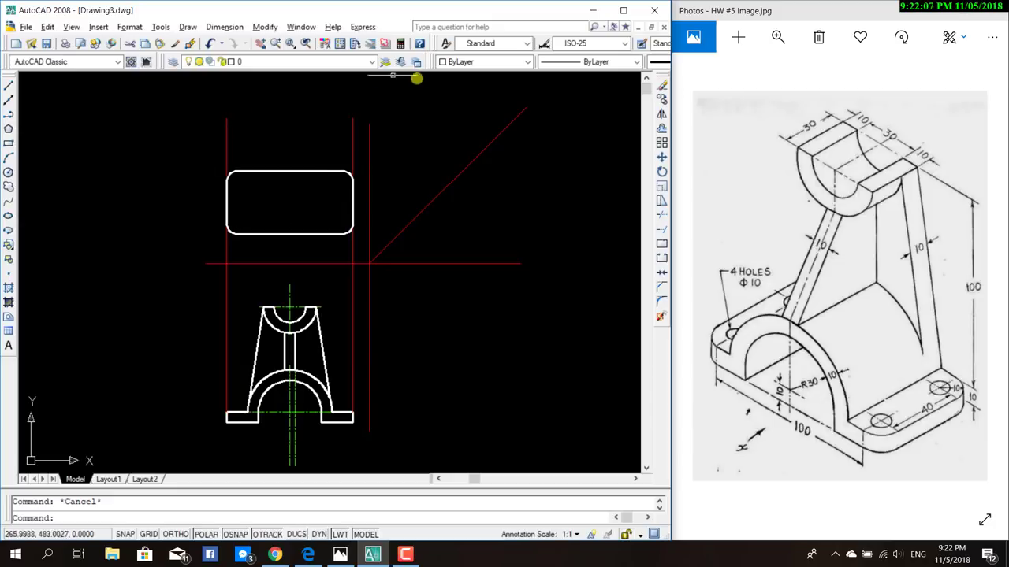
On the Projection layer, draw a vertical line from the arch's foot up past the top view.
{"action": "left_click", "coordinate": [370, 64]}
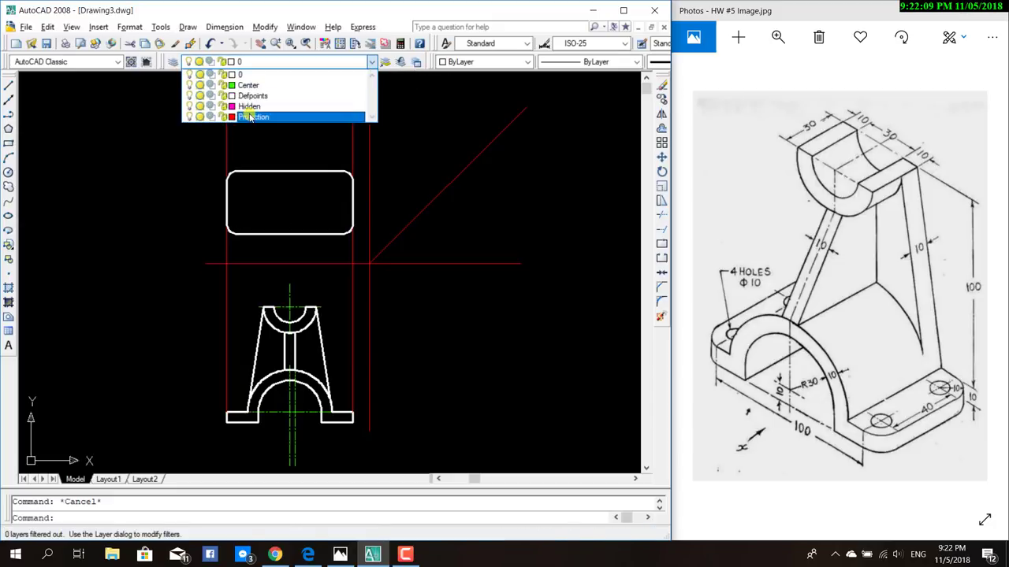
{"action": "left_click", "coordinate": [252, 113]}
{"action": "left_click", "coordinate": [8, 87]}
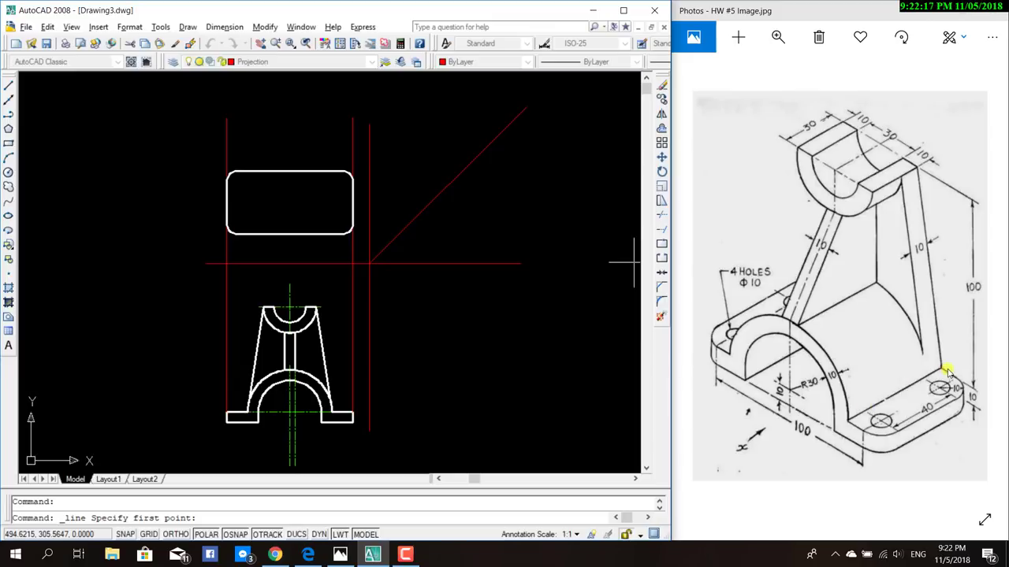
{"action": "scroll", "coordinate": [335, 414], "scroll_direction": "up", "scroll_amount": 5}
{"action": "scroll", "coordinate": [337, 414], "scroll_direction": "up", "scroll_amount": 3}
{"action": "left_click", "coordinate": [333, 393]}
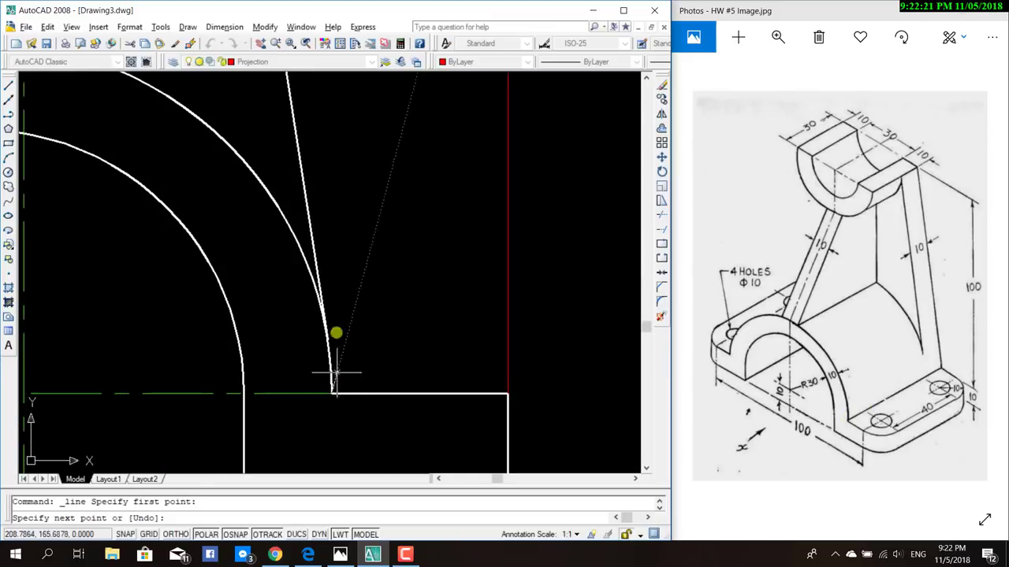
{"action": "scroll", "coordinate": [331, 317], "scroll_direction": "down", "scroll_amount": 3}
{"action": "scroll", "coordinate": [332, 265], "scroll_direction": "down", "scroll_amount": 2}
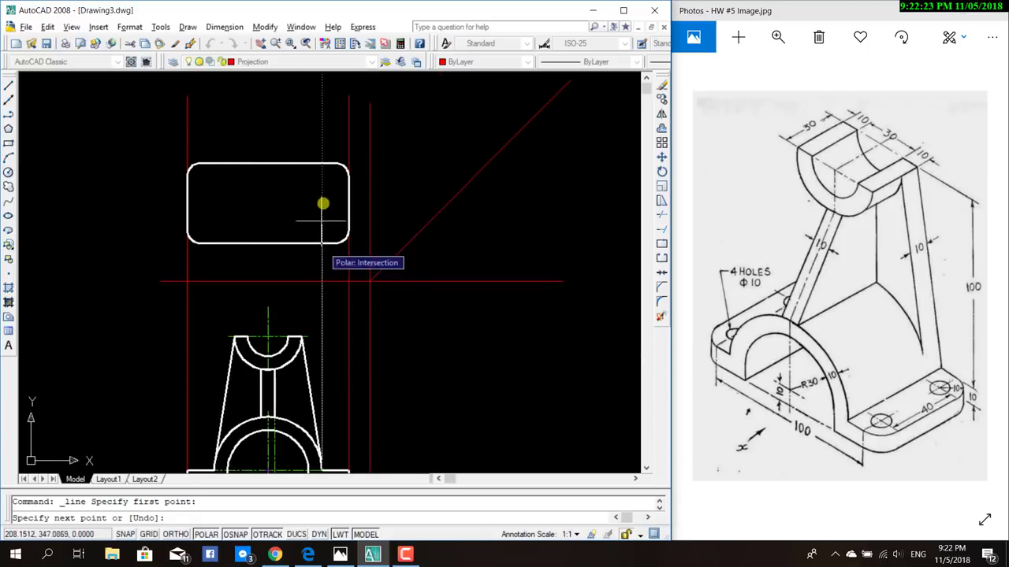
{"action": "left_click", "coordinate": [322, 121]}
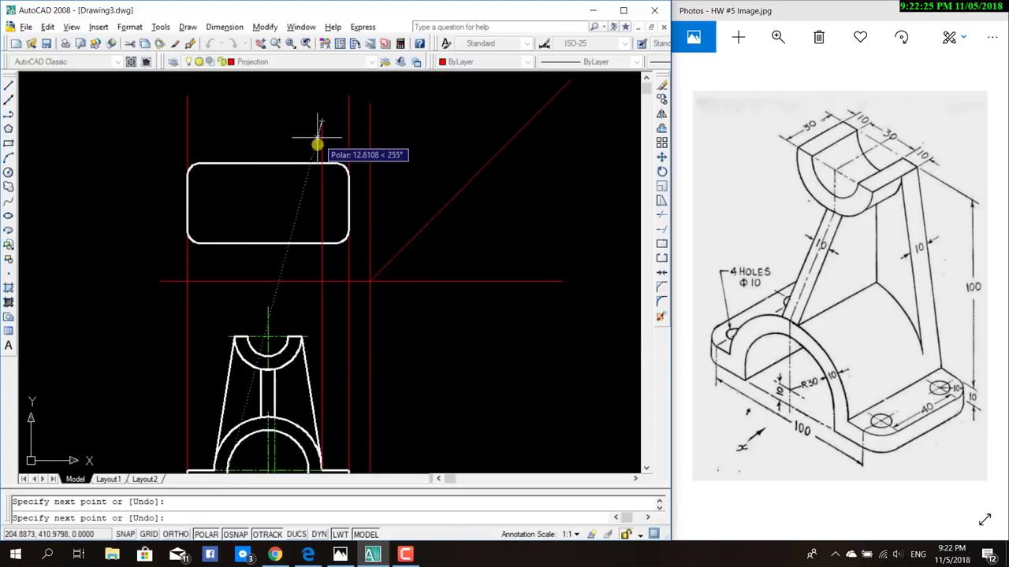
{"action": "key", "text": "Escape"}
Pan the drawing slightly to re-centre it.
{"action": "mouse_move", "coordinate": [441, 340]}
{"action": "middle_mouse_down"}
{"action": "mouse_move", "coordinate": [565, 264]}
{"action": "mouse_move", "coordinate": [520, 310]}
{"action": "mouse_move", "coordinate": [486, 324]}
{"action": "middle_mouse_up"}
{"action": "left_click", "coordinate": [9, 84]}
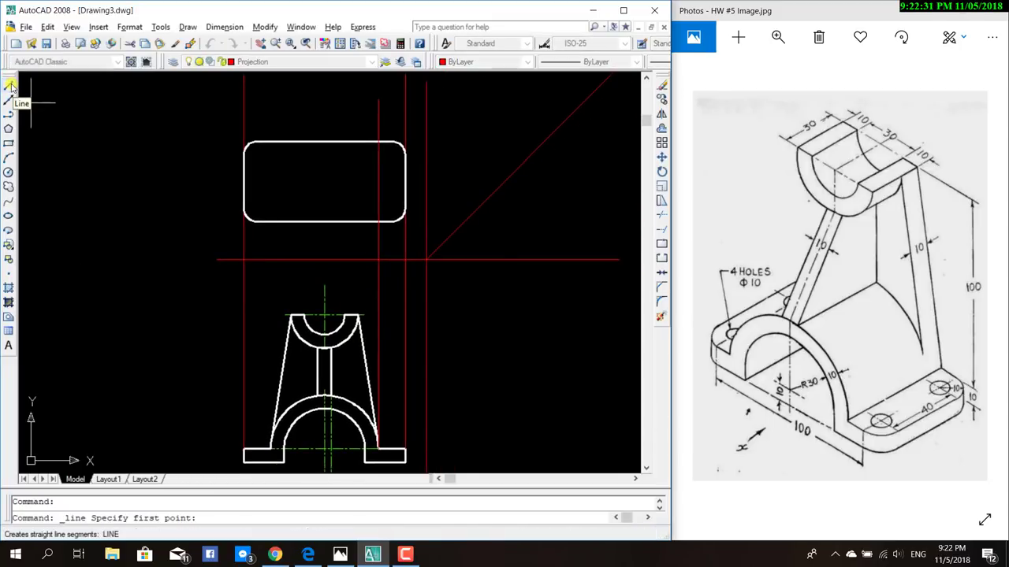
{"action": "key", "text": "Escape"}
{"action": "key", "text": "Escape"}
On layer 0, draw a vertical line from the rectangle's bottom edge to its top edge near the right end.
{"action": "left_click", "coordinate": [372, 61]}
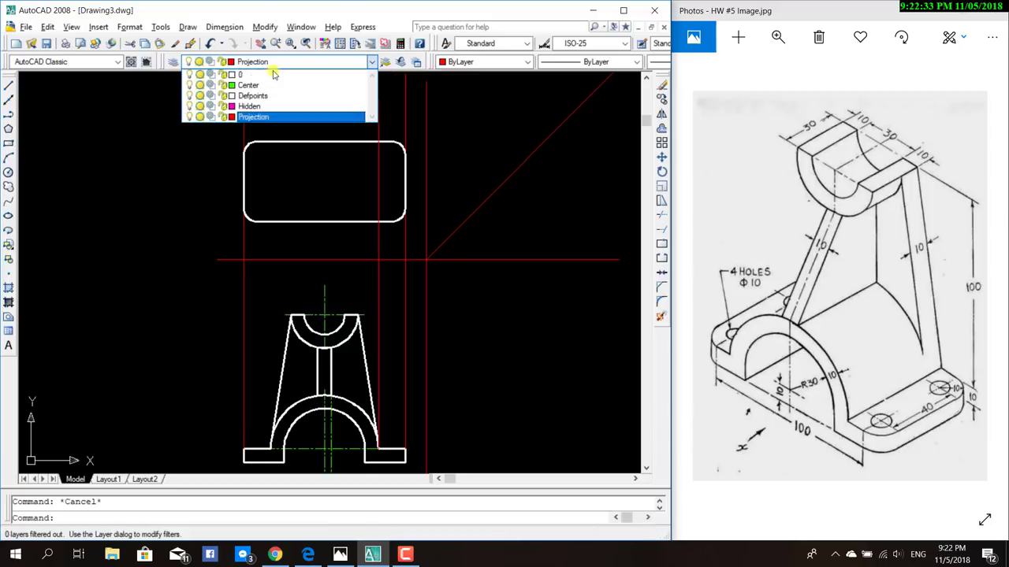
{"action": "left_click", "coordinate": [252, 71]}
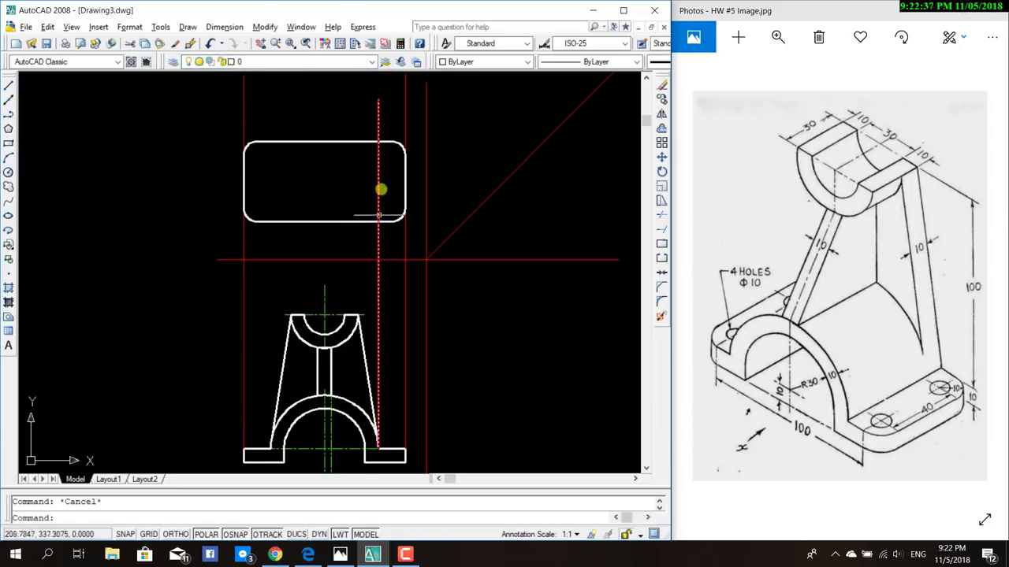
{"action": "left_click", "coordinate": [7, 85]}
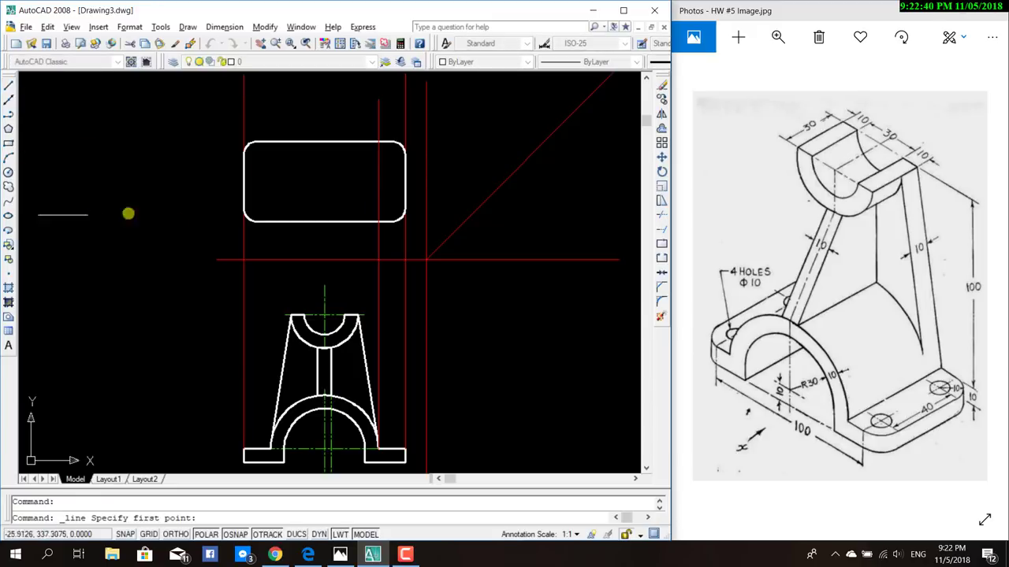
{"action": "left_click", "coordinate": [377, 222]}
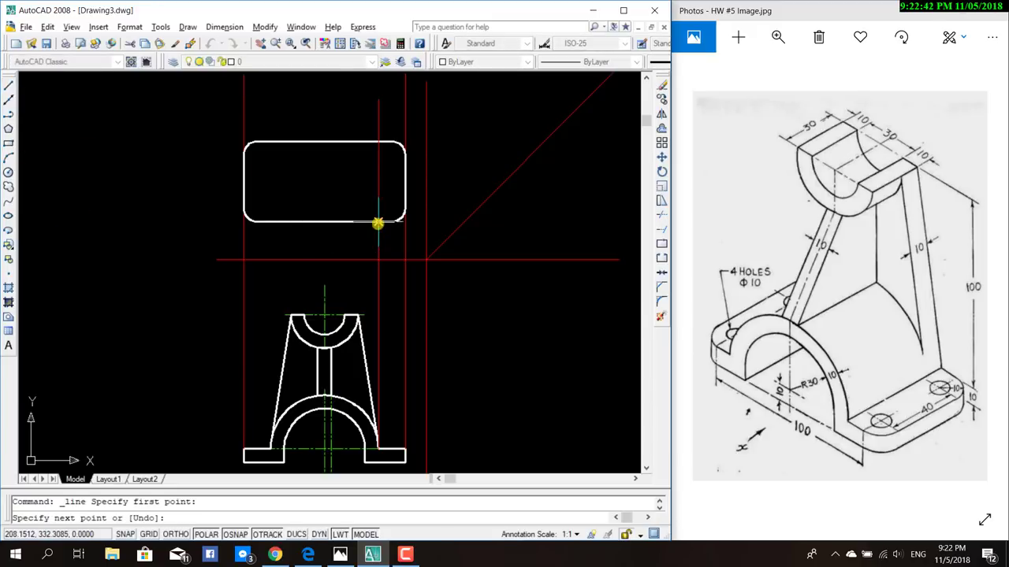
{"action": "left_click", "coordinate": [379, 143]}
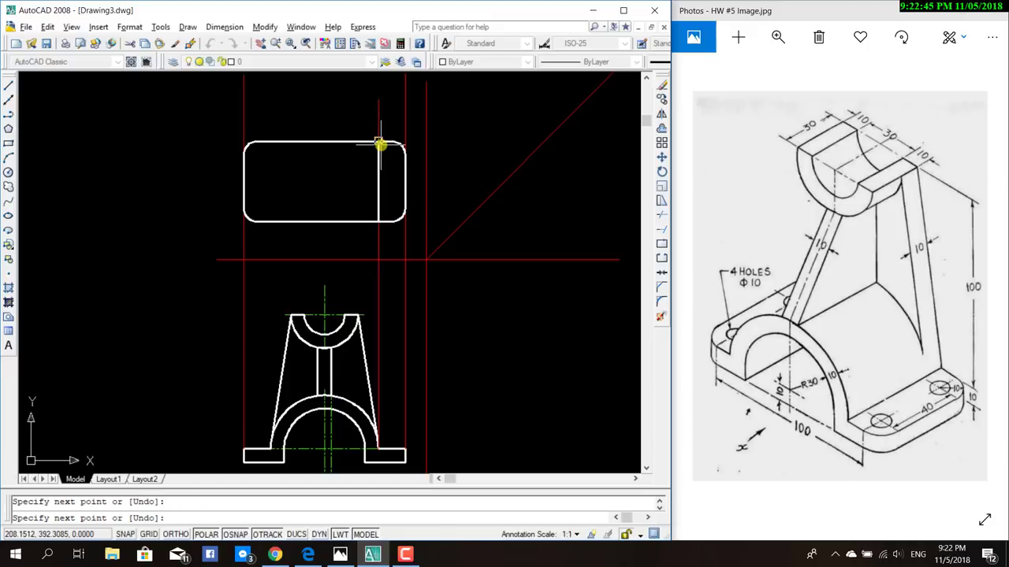
{"action": "key", "text": "Escape"}
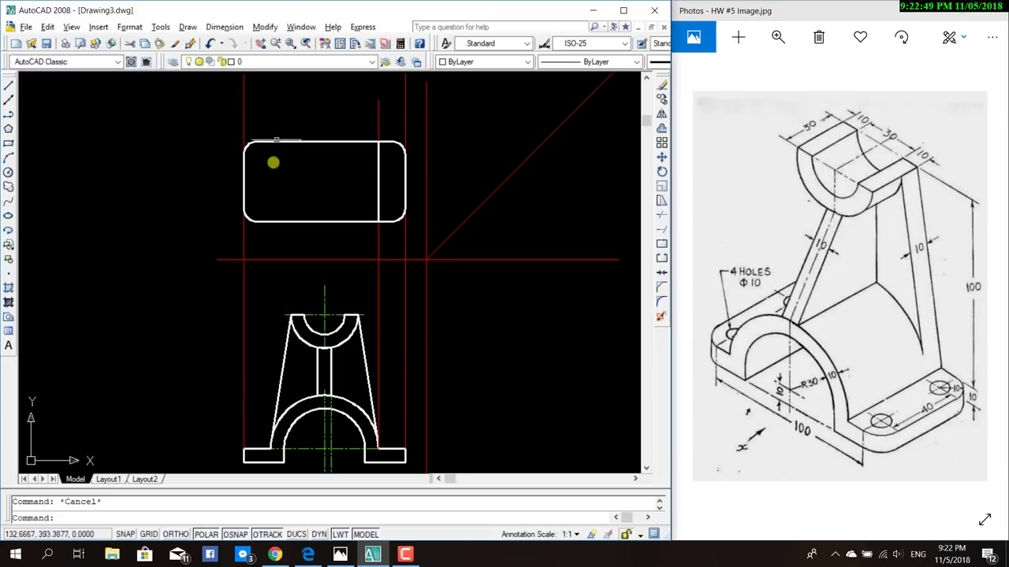
{"action": "left_click", "coordinate": [7, 84]}
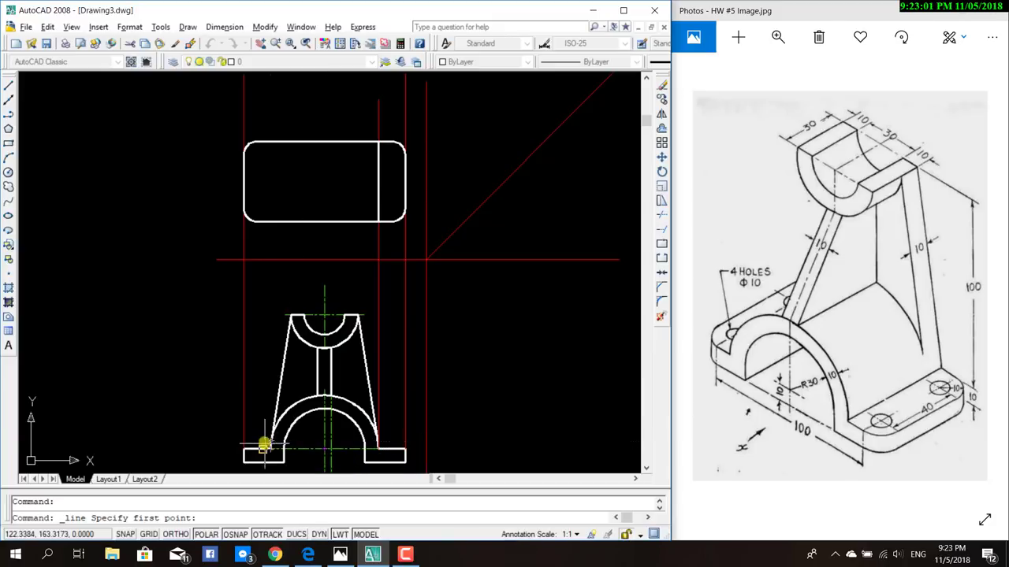
{"action": "scroll", "coordinate": [261, 441], "scroll_direction": "up", "scroll_amount": 2}
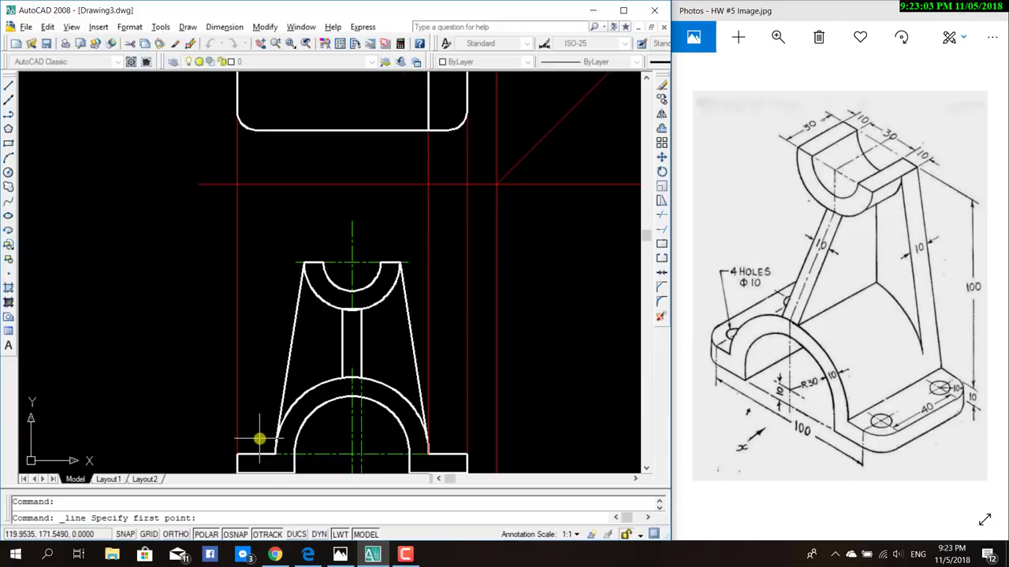
{"action": "scroll", "coordinate": [261, 441], "scroll_direction": "up", "scroll_amount": 2}
{"action": "scroll", "coordinate": [261, 434], "scroll_direction": "up", "scroll_amount": 1}
{"action": "middle_click_drag", "start_coordinate": [262, 424], "coordinate": [275, 366]}
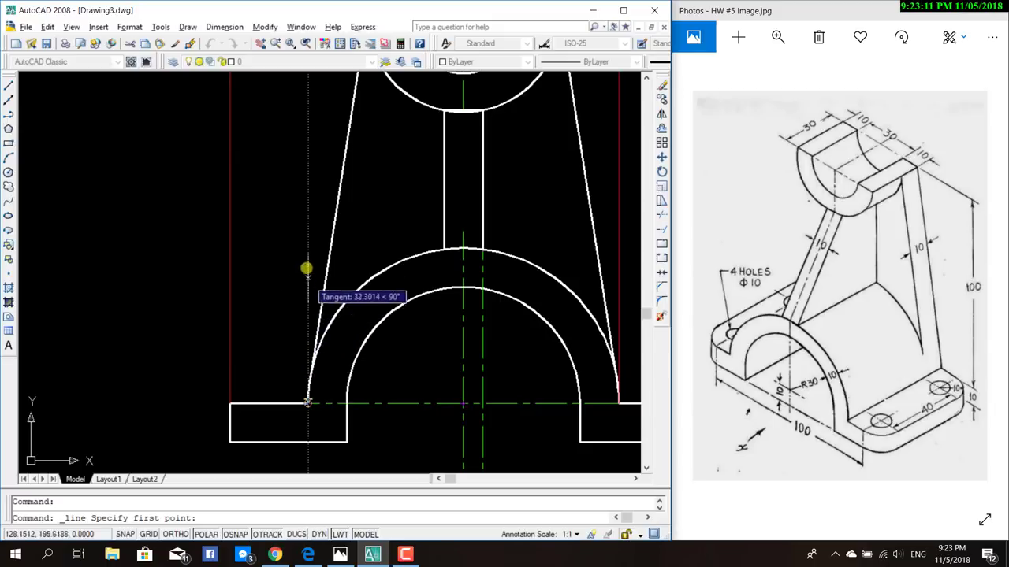
{"action": "scroll", "coordinate": [306, 237], "scroll_direction": "down", "scroll_amount": 2}
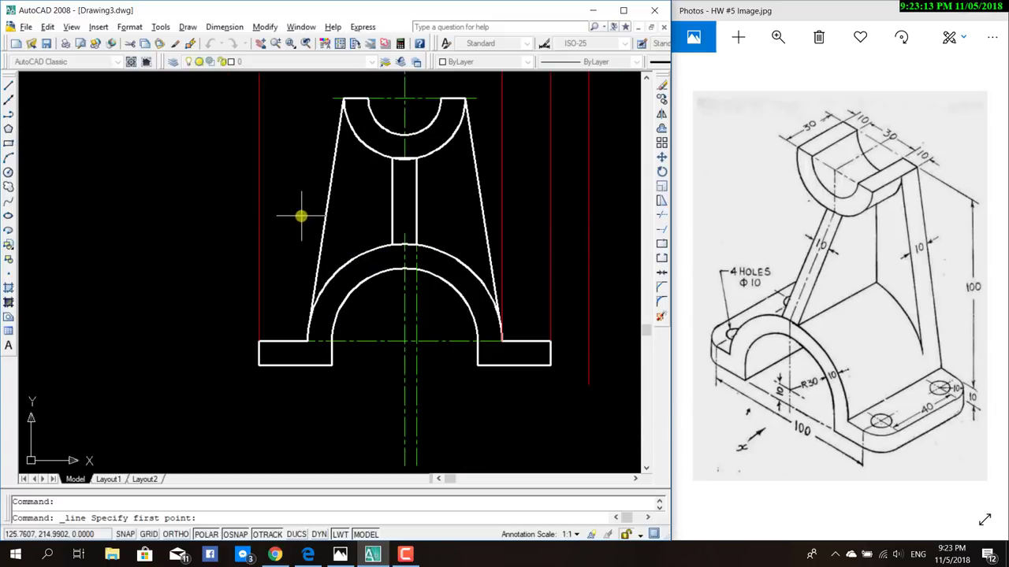
{"action": "mouse_move", "coordinate": [301, 216]}
{"action": "middle_mouse_down"}
{"action": "mouse_move", "coordinate": [268, 349]}
{"action": "mouse_move", "coordinate": [268, 318]}
{"action": "mouse_move", "coordinate": [260, 363]}
{"action": "mouse_move", "coordinate": [232, 378]}
{"action": "middle_mouse_up"}
{"action": "scroll", "coordinate": [229, 367], "scroll_direction": "down", "scroll_amount": 4}
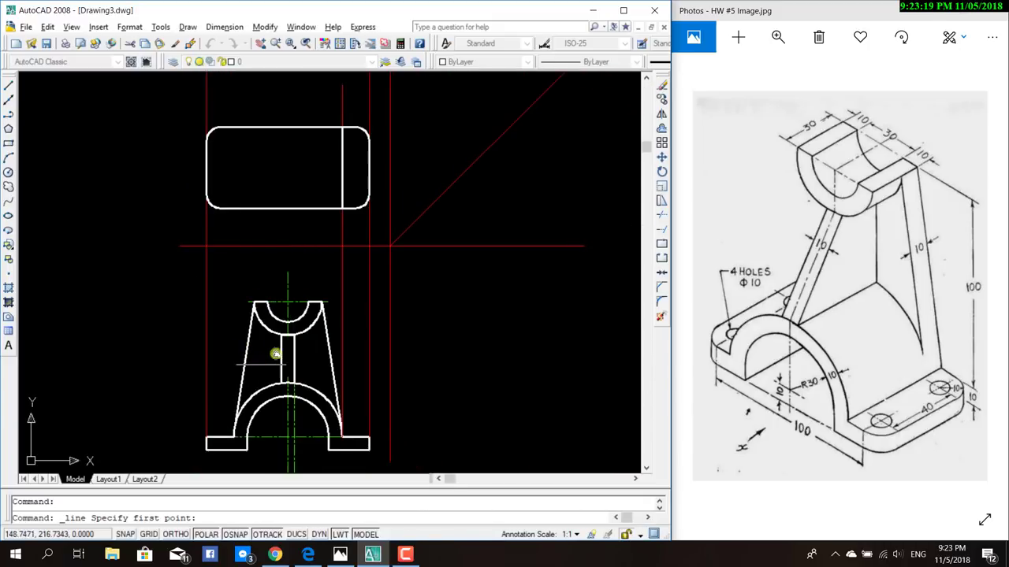
{"action": "scroll", "coordinate": [275, 349], "scroll_direction": "up", "scroll_amount": 2}
{"action": "middle_click_drag", "start_coordinate": [275, 349], "coordinate": [327, 331]}
{"action": "scroll", "coordinate": [281, 348], "scroll_direction": "up", "scroll_amount": 3}
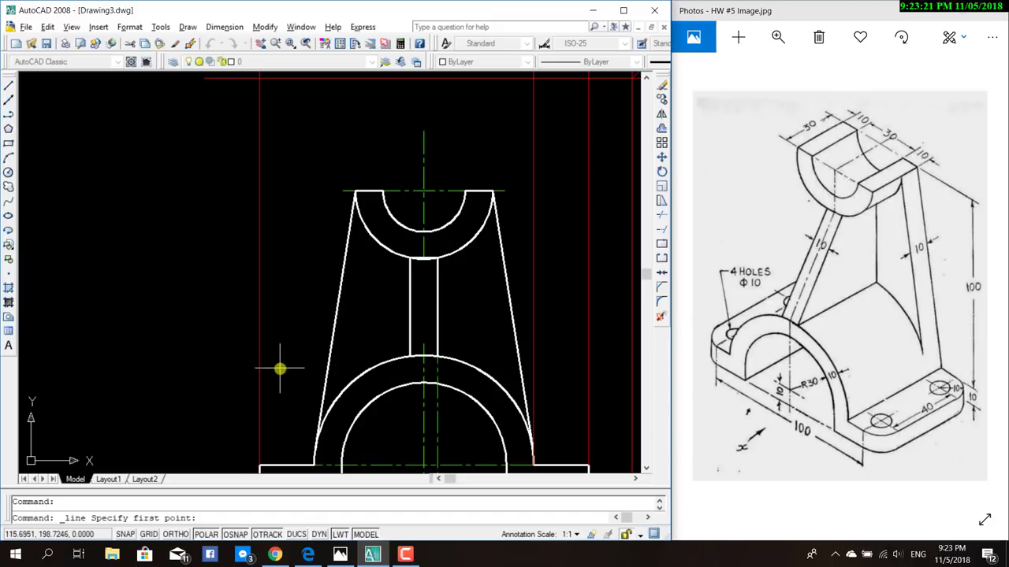
{"action": "middle_click_drag", "start_coordinate": [279, 368], "coordinate": [283, 339]}
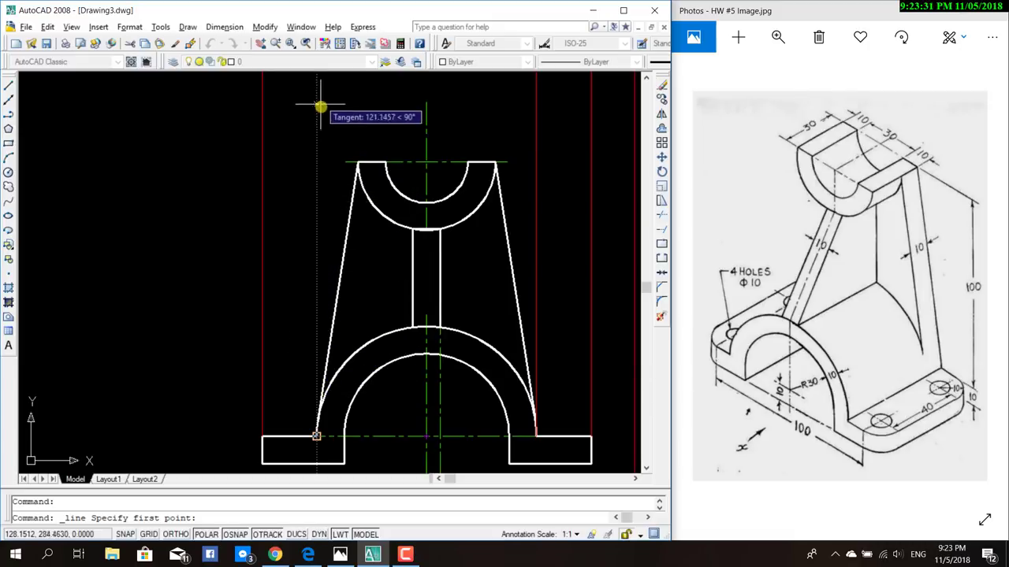
{"action": "scroll", "coordinate": [319, 114], "scroll_direction": "down", "scroll_amount": 5}
{"action": "scroll", "coordinate": [389, 180], "scroll_direction": "up", "scroll_amount": 4}
{"action": "middle_click_drag", "start_coordinate": [388, 180], "coordinate": [383, 450]}
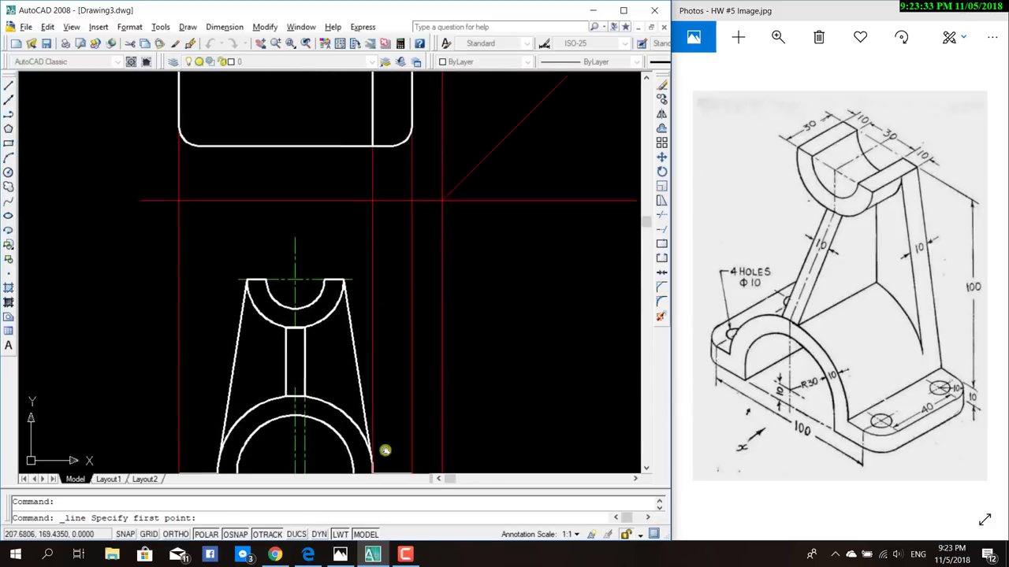
{"action": "scroll", "coordinate": [387, 397], "scroll_direction": "down", "scroll_amount": 3}
{"action": "key", "text": "Escape"}
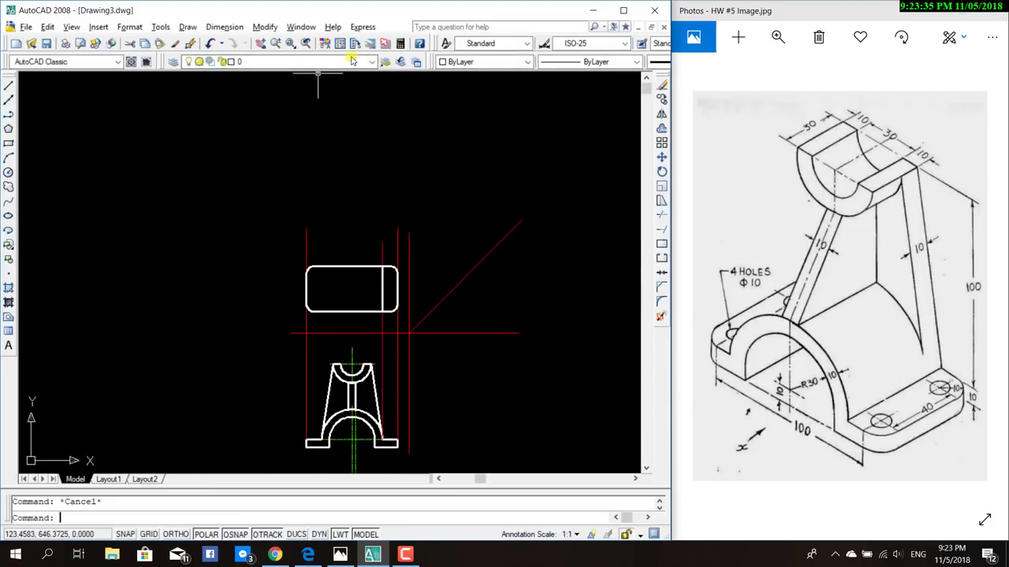
On the Projection layer, start a line at the base's lower-left corner, then cancel it.
{"action": "left_click", "coordinate": [326, 62]}
{"action": "left_click", "coordinate": [236, 119]}
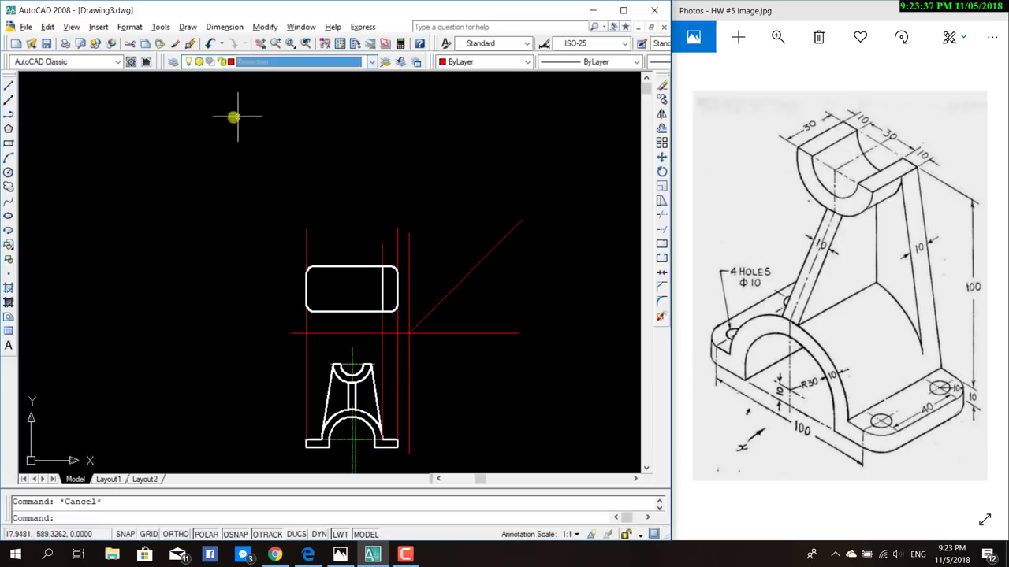
{"action": "left_click", "coordinate": [8, 85]}
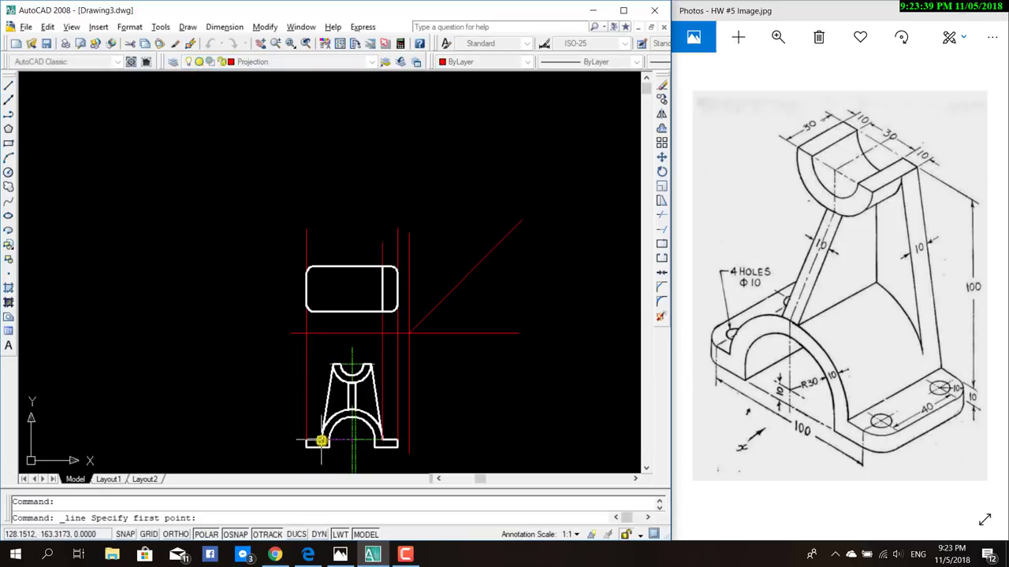
{"action": "scroll", "coordinate": [320, 441], "scroll_direction": "up", "scroll_amount": 5}
{"action": "left_click", "coordinate": [318, 434]}
{"action": "scroll", "coordinate": [307, 349], "scroll_direction": "down", "scroll_amount": 4}
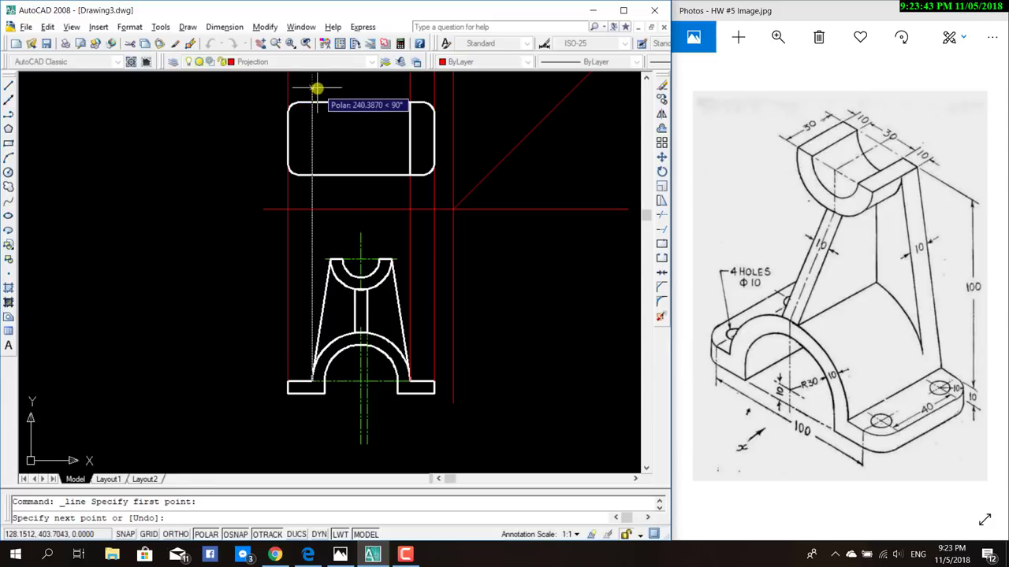
{"action": "key", "text": "Escape"}
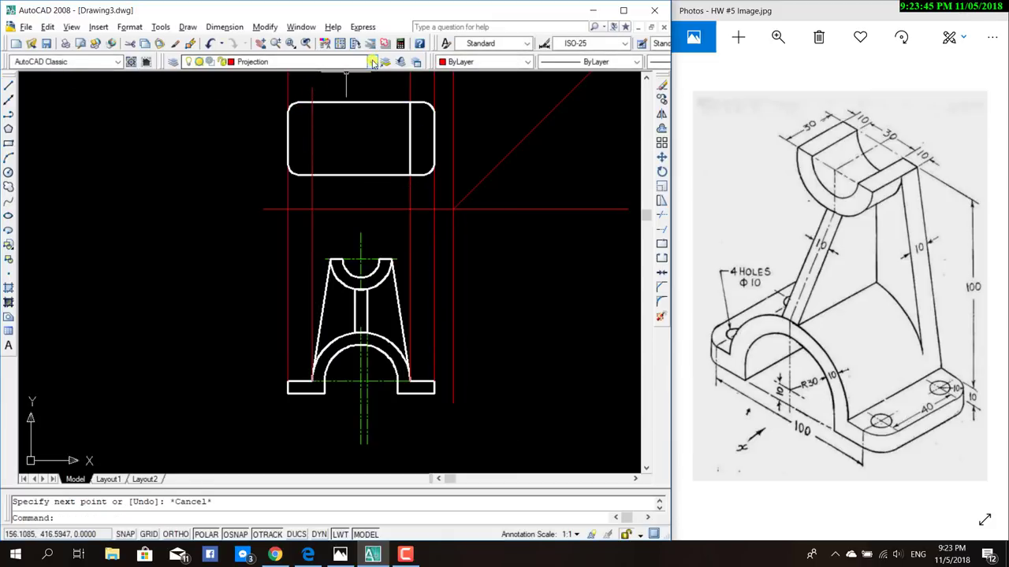
On layer 0, draw a vertical edge line across the rectangle near its left end.
{"action": "left_click", "coordinate": [372, 63]}
{"action": "left_click", "coordinate": [236, 70]}
{"action": "left_click", "coordinate": [8, 84]}
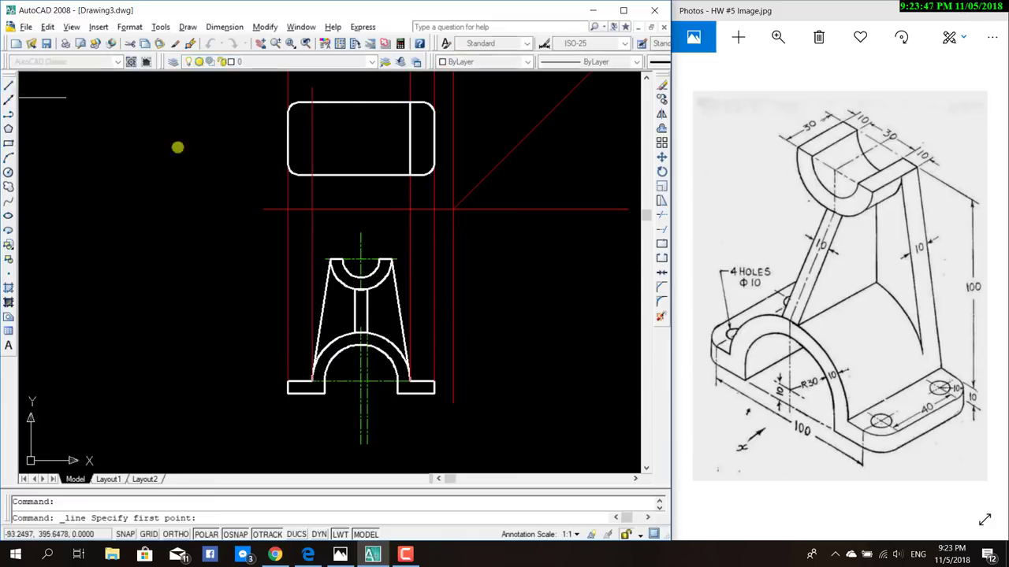
{"action": "left_click", "coordinate": [313, 175]}
{"action": "left_click", "coordinate": [313, 103]}
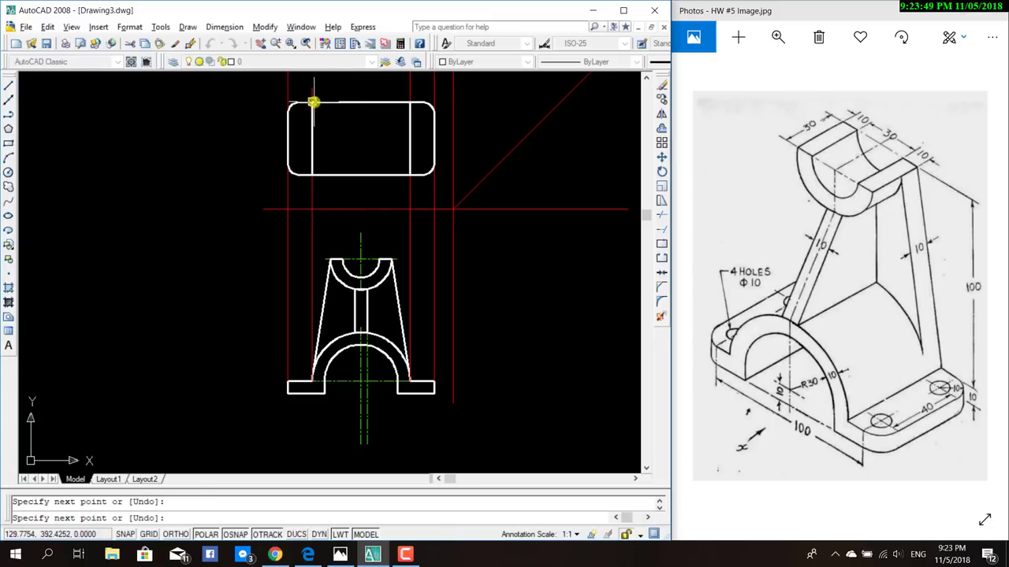
{"action": "key", "text": "Escape"}
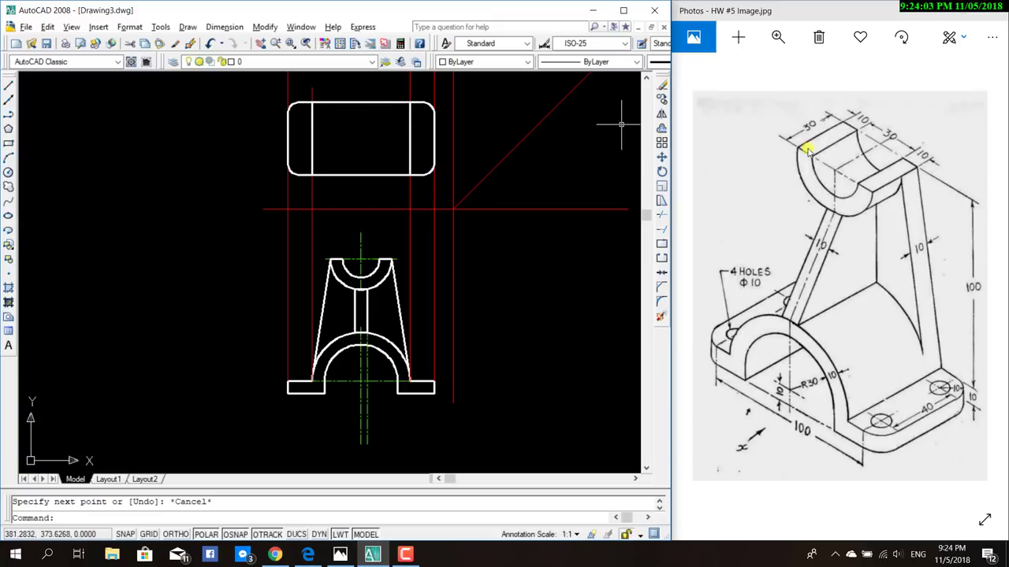
Draw a 30-unit line straight down from the top view's upper edge near its right end.
{"action": "middle_click_drag", "start_coordinate": [551, 252], "coordinate": [546, 274]}
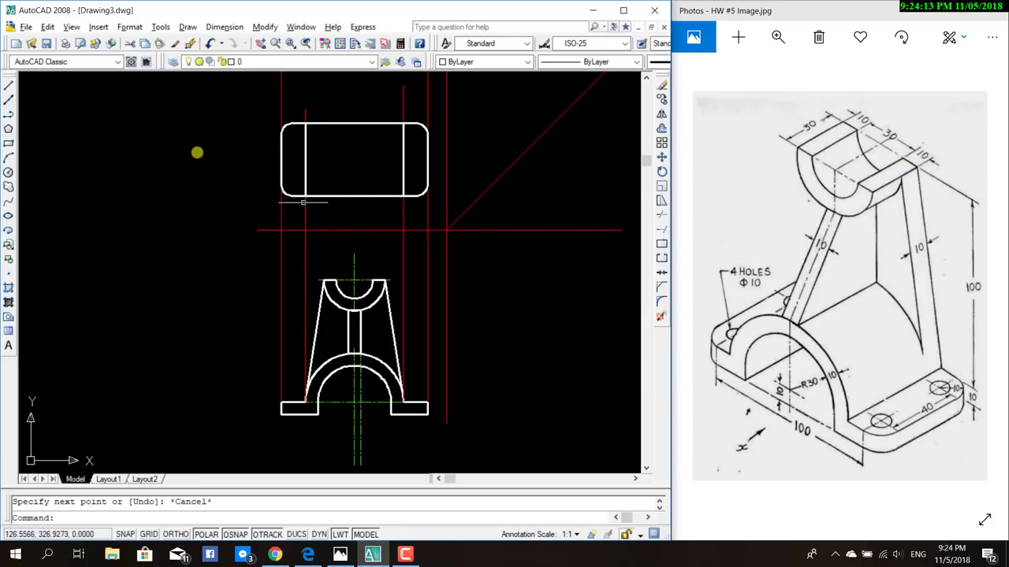
{"action": "left_click", "coordinate": [8, 84]}
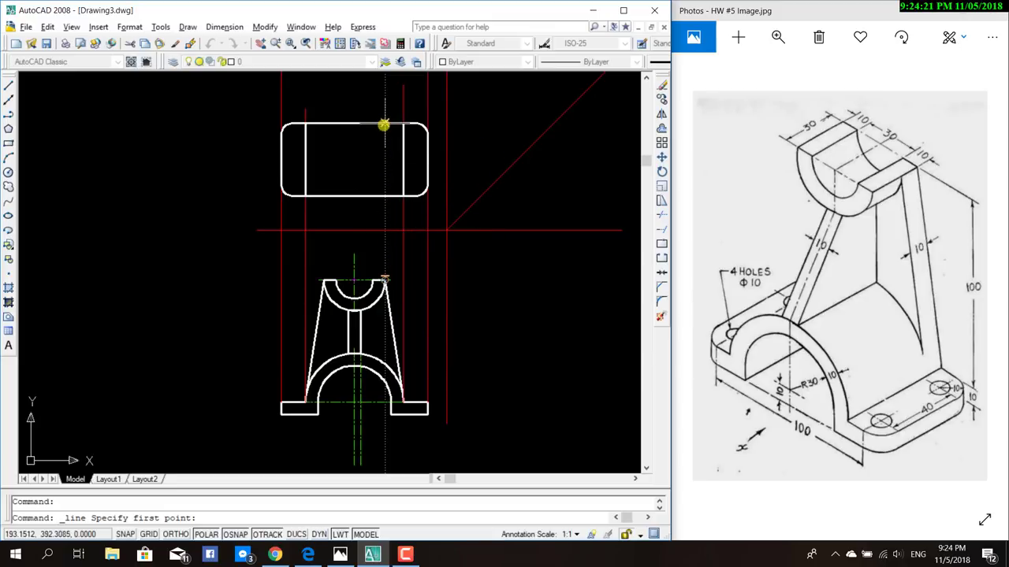
{"action": "left_click", "coordinate": [383, 126]}
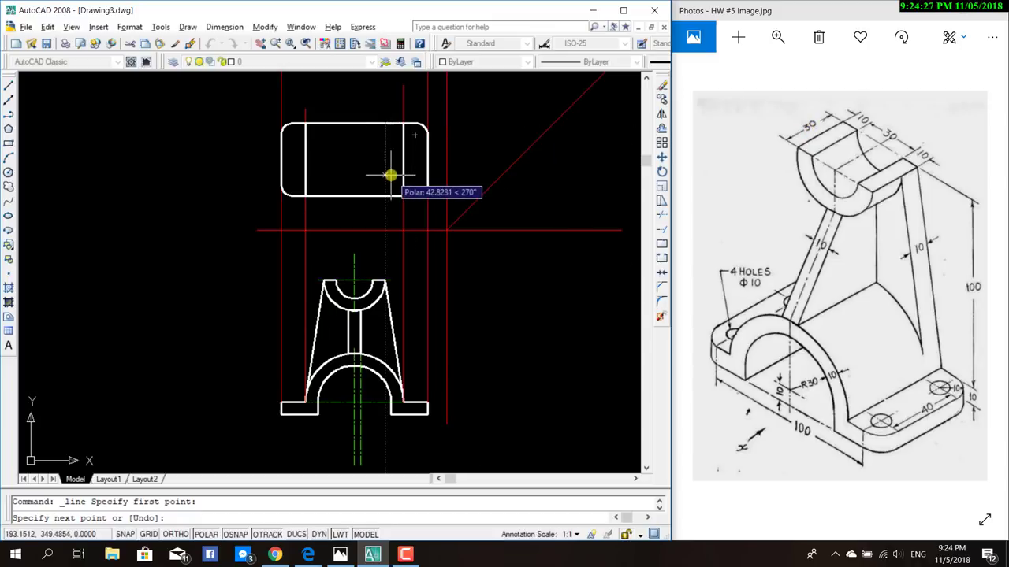
{"action": "type", "text": "30"}
{"action": "key", "text": "Return"}
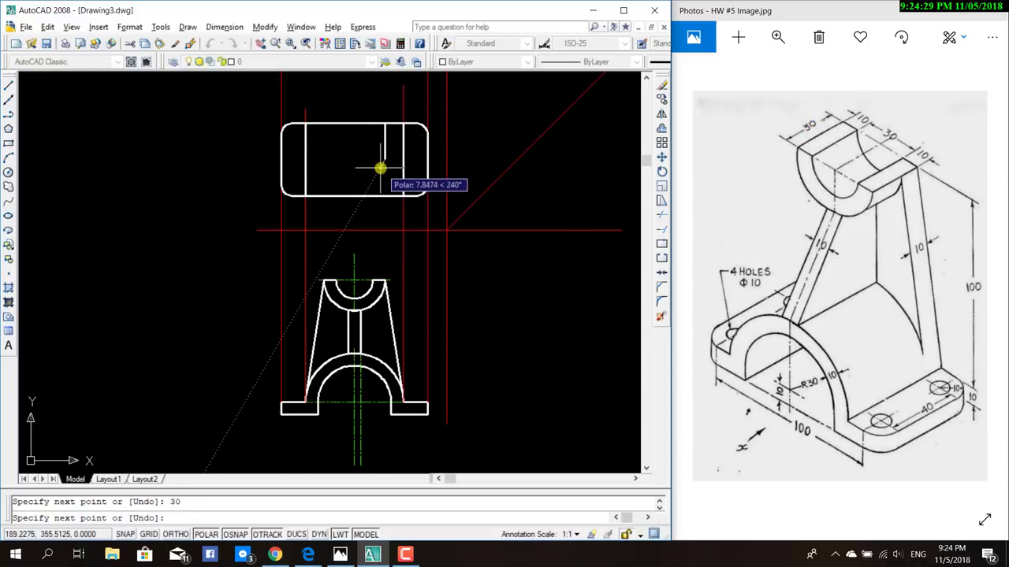
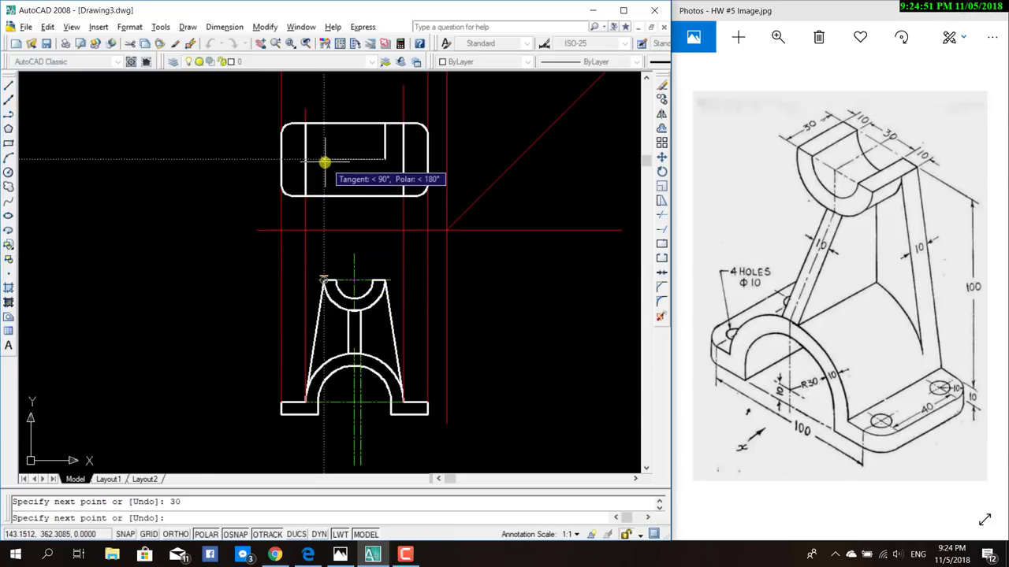
Draw the slot's bottom edge and left side up to the top view's upper edge.
{"action": "left_click", "coordinate": [324, 162]}
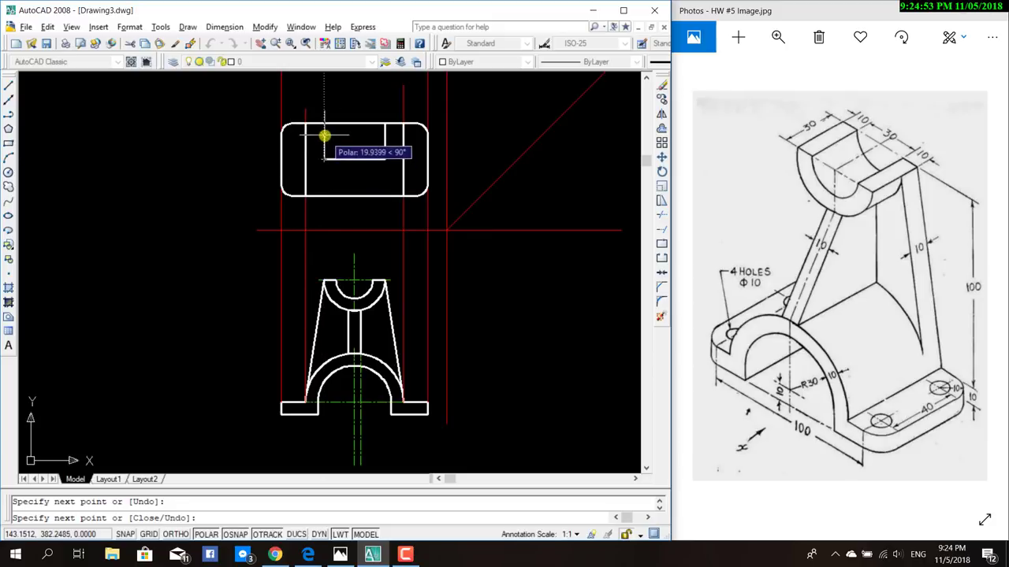
{"action": "left_click", "coordinate": [323, 124]}
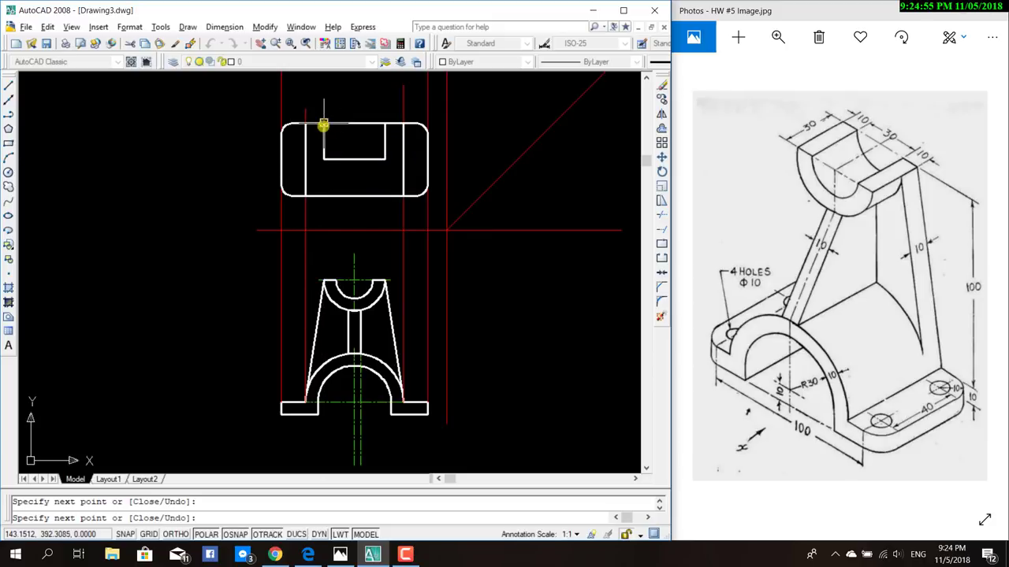
{"action": "key", "text": "Escape"}
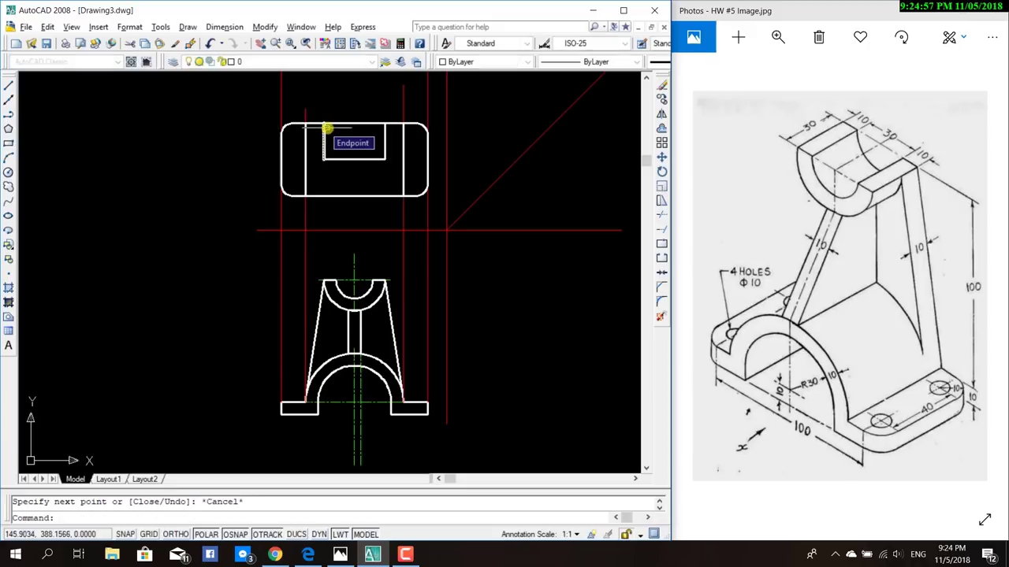
Draw a vertical line just inside the slot's left side, from slot bottom to top edge.
{"action": "left_click", "coordinate": [8, 85]}
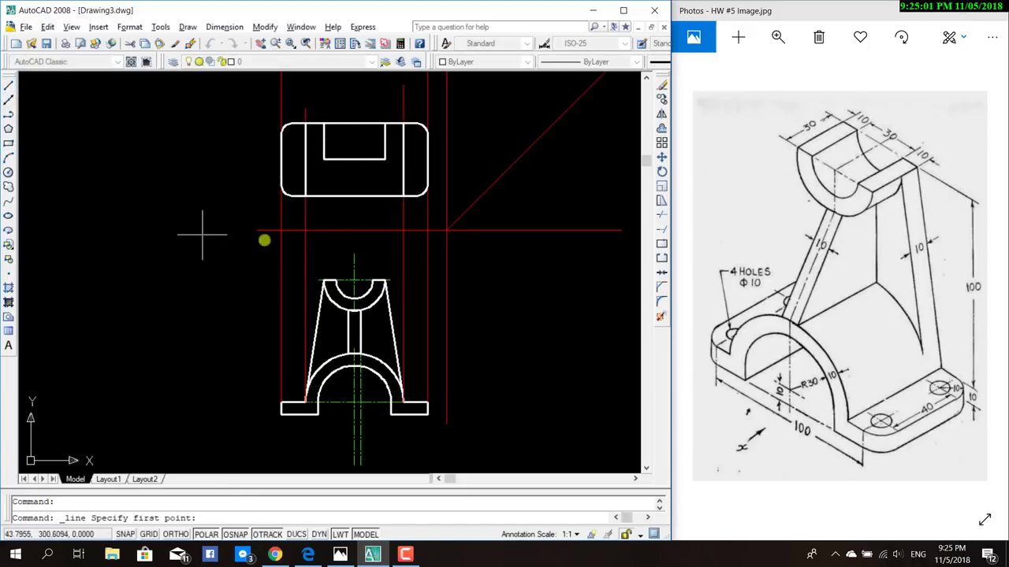
{"action": "left_click", "coordinate": [335, 161]}
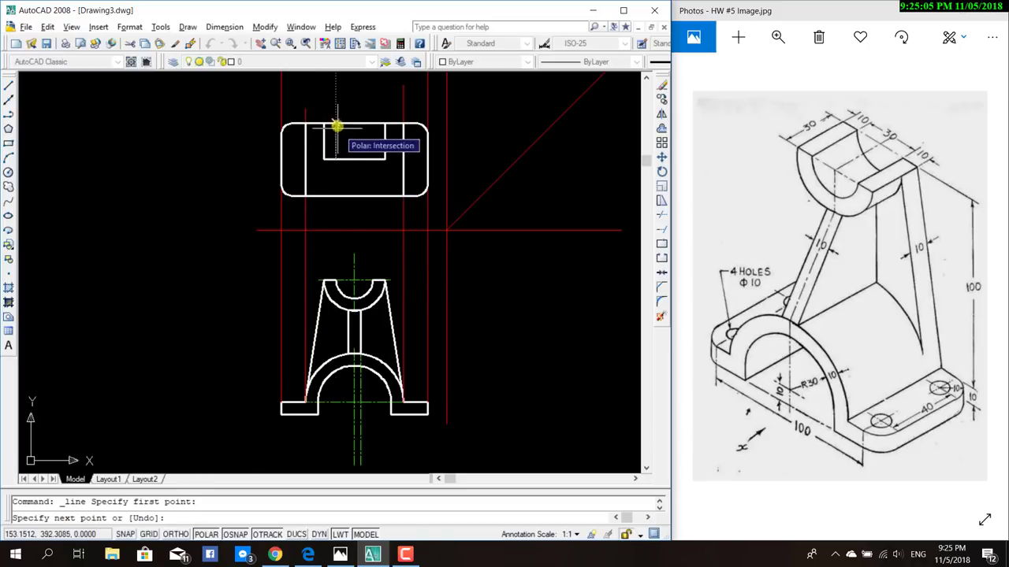
{"action": "left_click", "coordinate": [335, 123]}
{"action": "key", "text": "Escape"}
Draw the matching vertical line inside the slot's other side up to the top edge.
{"action": "left_click", "coordinate": [8, 86]}
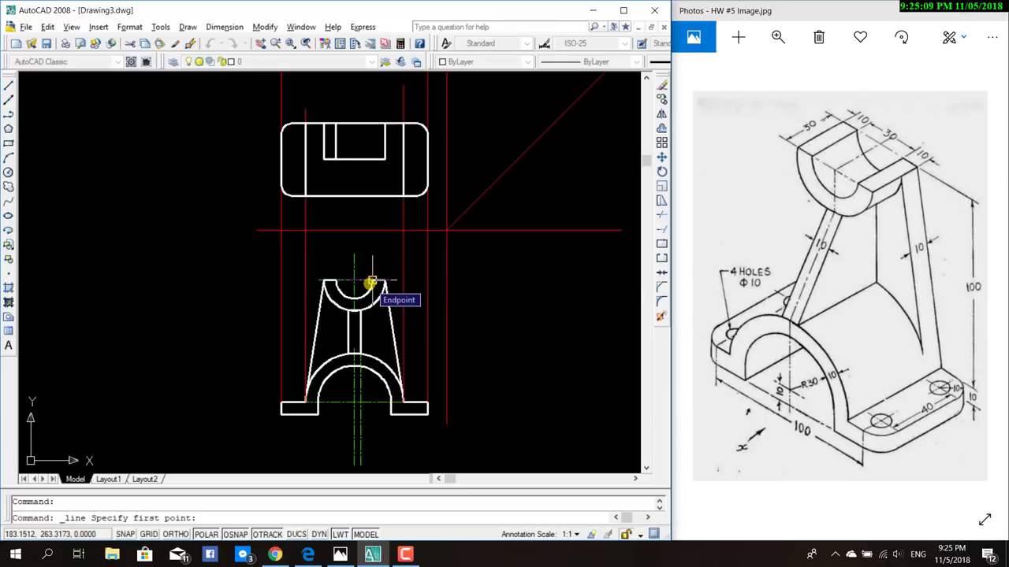
{"action": "left_click", "coordinate": [405, 554]}
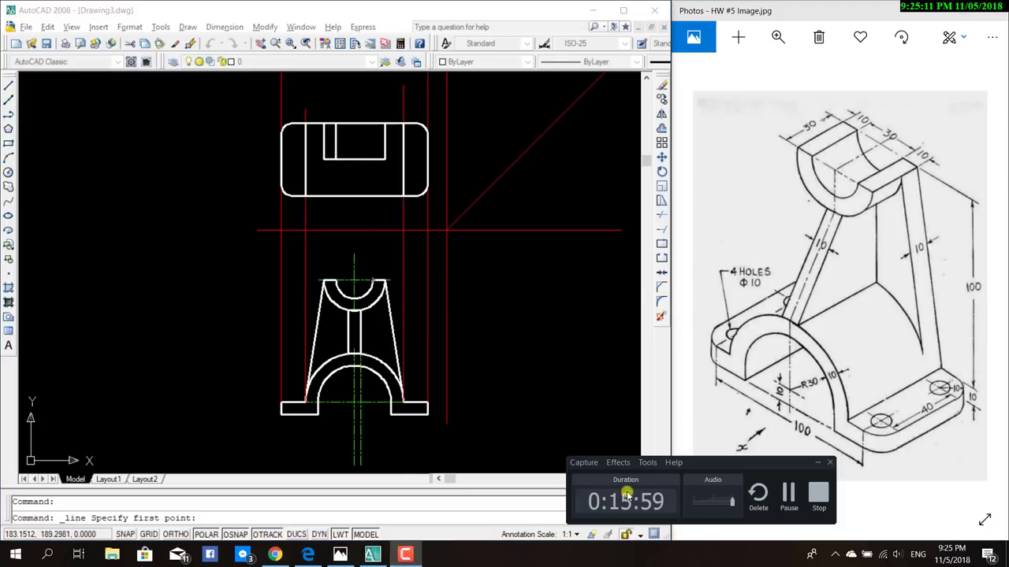
{"action": "left_click", "coordinate": [794, 502]}
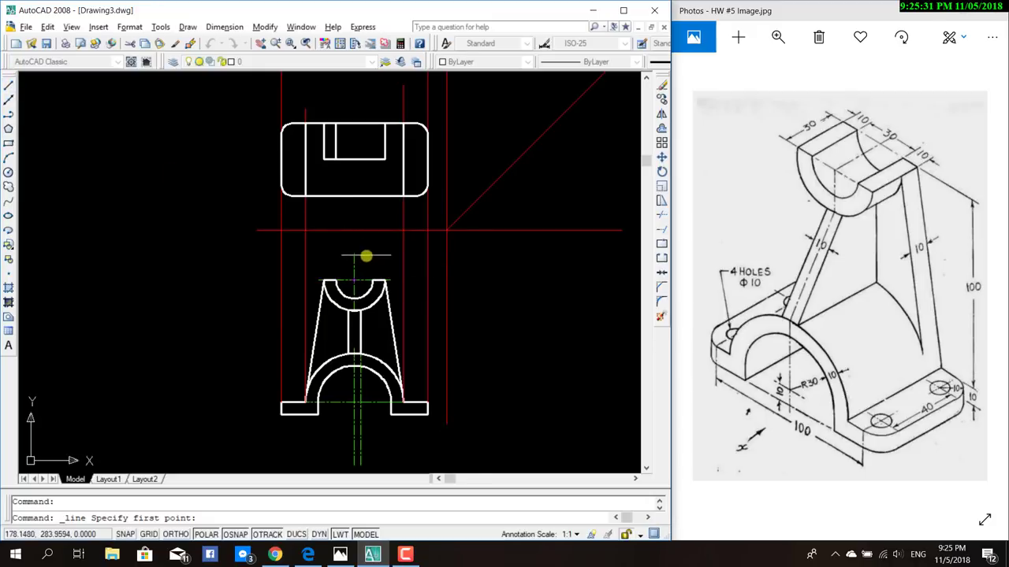
{"action": "scroll", "coordinate": [370, 256], "scroll_direction": "up", "scroll_amount": 1}
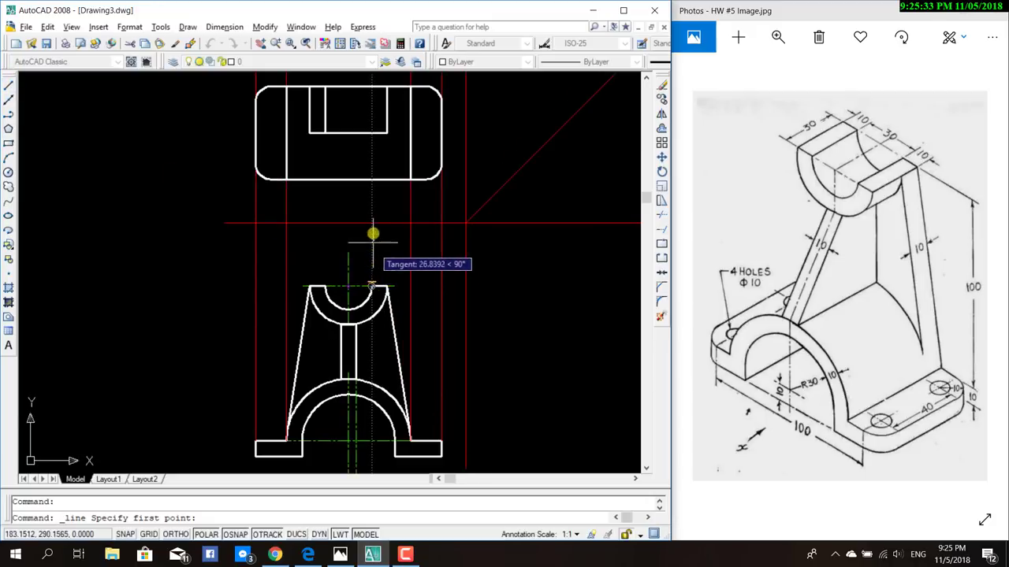
{"action": "left_click", "coordinate": [371, 133]}
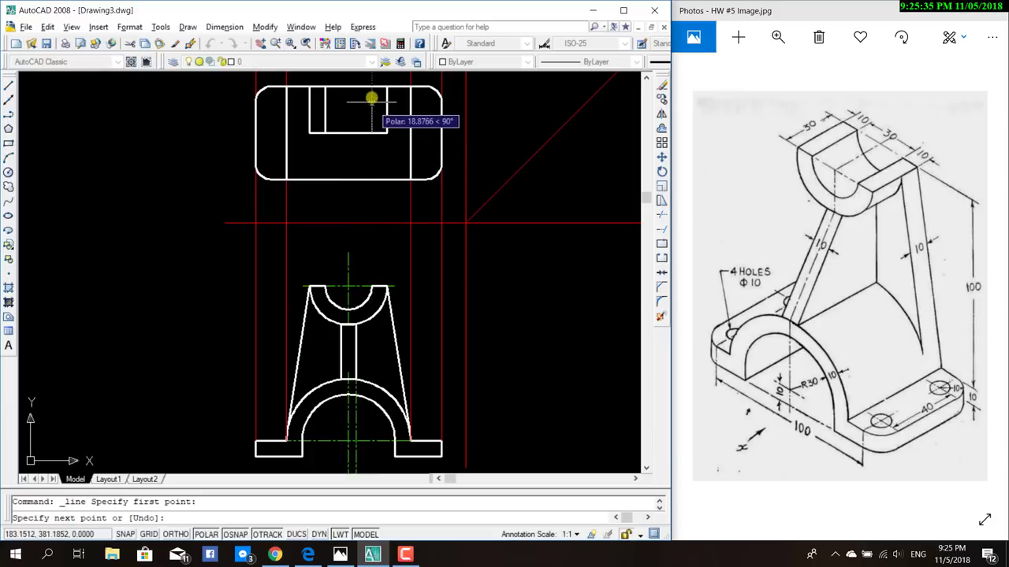
{"action": "left_click", "coordinate": [371, 86]}
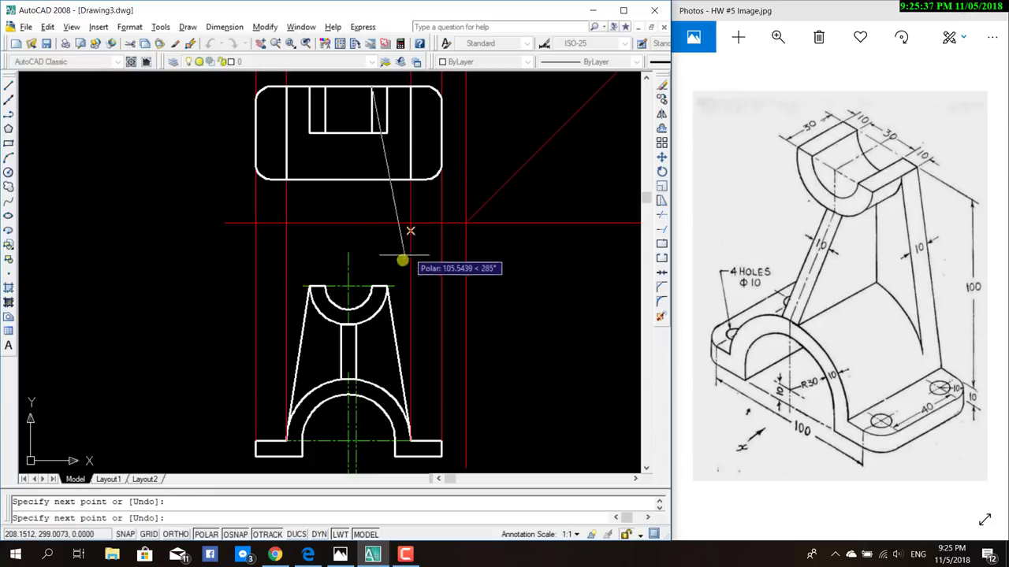
{"action": "key", "text": "Escape"}
{"action": "middle_click_drag", "start_coordinate": [345, 216], "coordinate": [333, 309]}
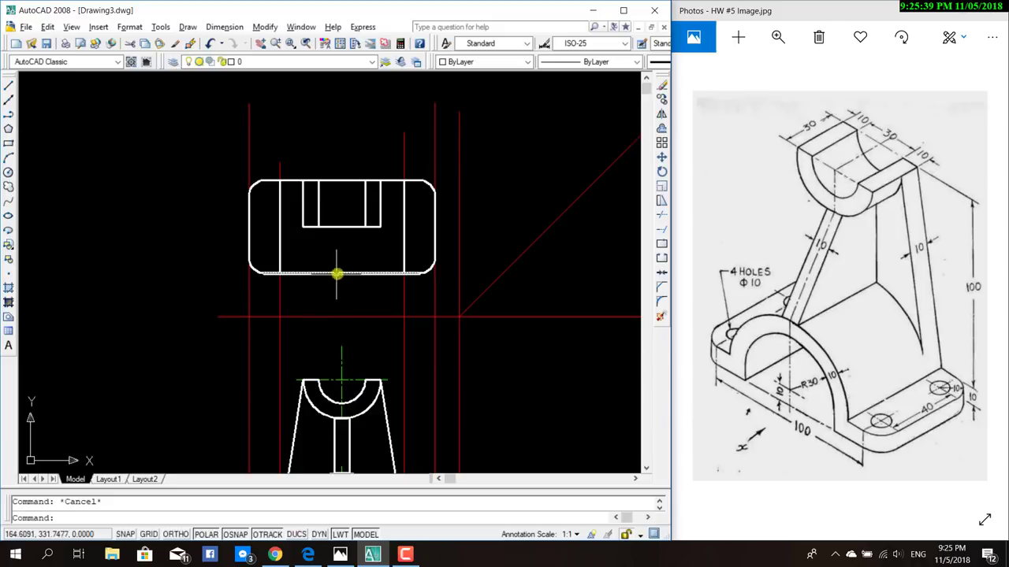
{"action": "scroll", "coordinate": [336, 273], "scroll_direction": "up", "scroll_amount": 1}
{"action": "left_click", "coordinate": [230, 26]}
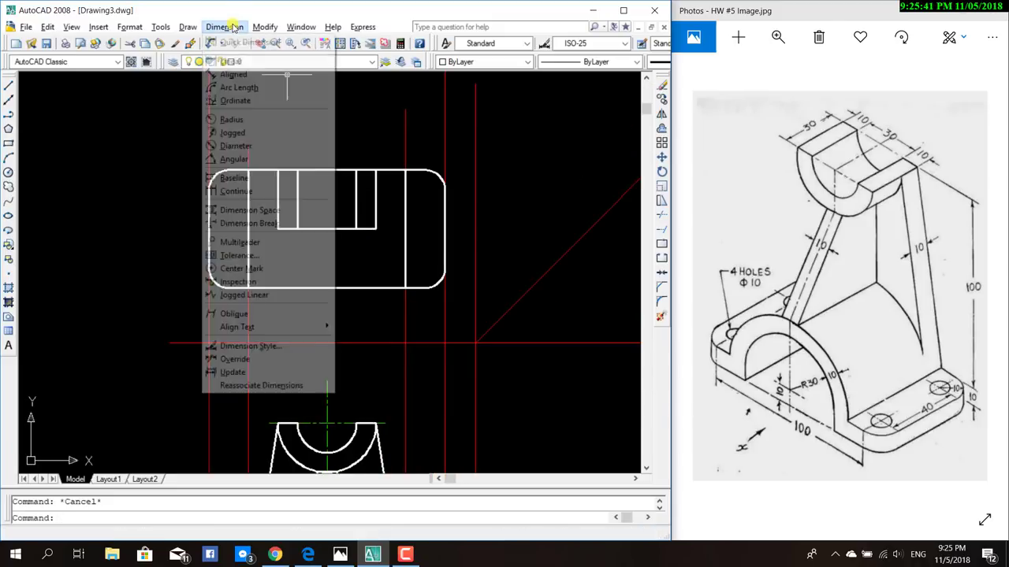
{"action": "left_click", "coordinate": [246, 74]}
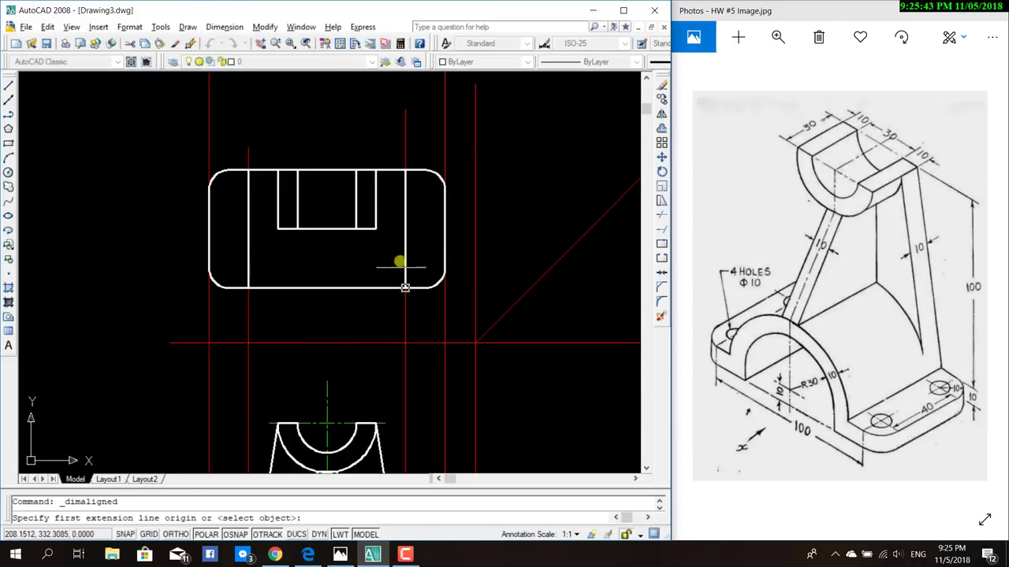
{"action": "left_click", "coordinate": [374, 228]}
{"action": "left_click", "coordinate": [355, 229]}
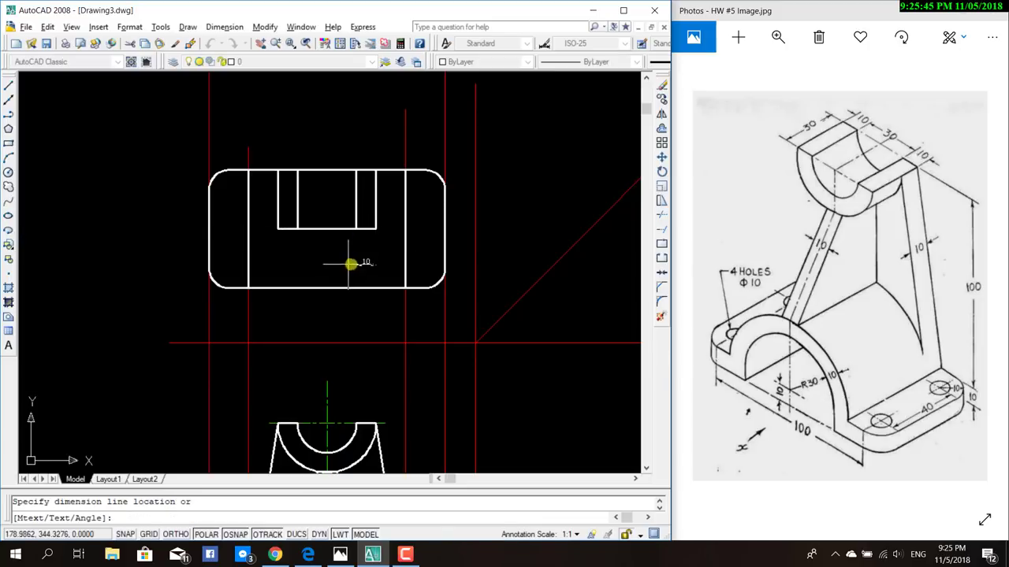
{"action": "left_click", "coordinate": [349, 264]}
{"action": "scroll", "coordinate": [378, 276], "scroll_direction": "up", "scroll_amount": 3}
{"action": "scroll", "coordinate": [378, 276], "scroll_direction": "down", "scroll_amount": 1}
{"action": "key", "text": "Escape"}
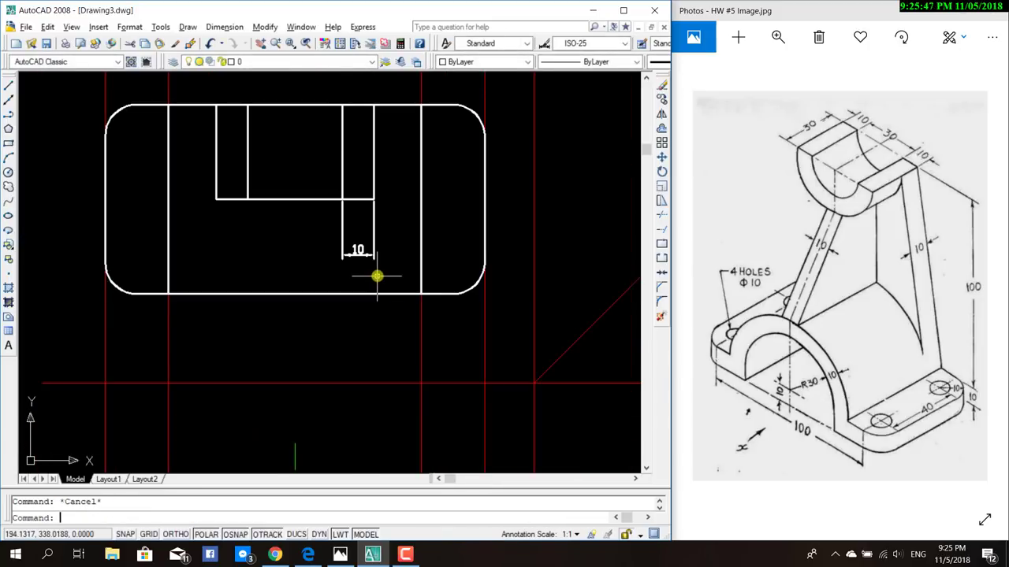
{"action": "left_click", "coordinate": [375, 245]}
{"action": "key", "text": "Delete"}
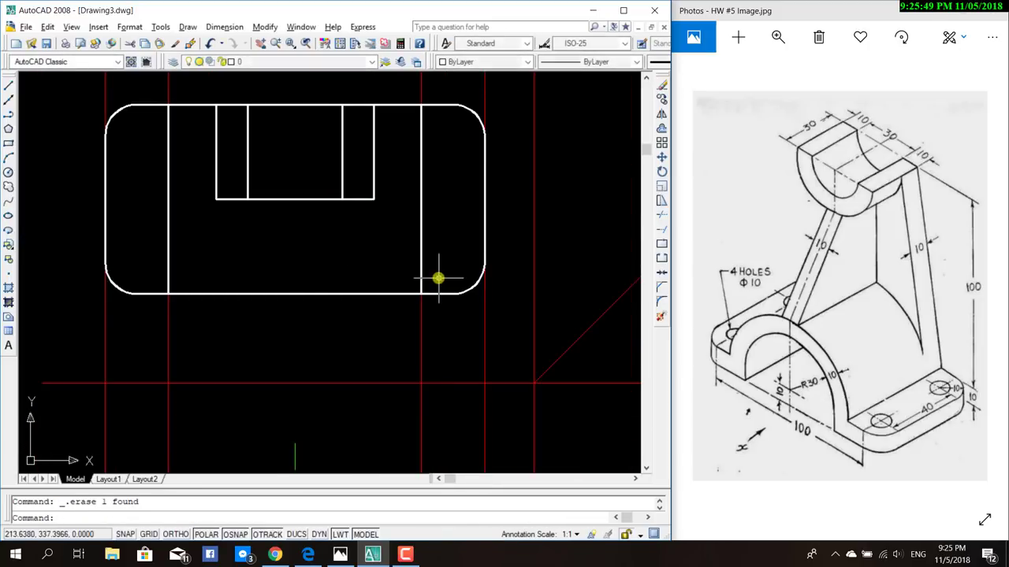
{"action": "scroll", "coordinate": [438, 277], "scroll_direction": "down", "scroll_amount": 4}
{"action": "middle_click_drag", "start_coordinate": [512, 362], "coordinate": [498, 335]}
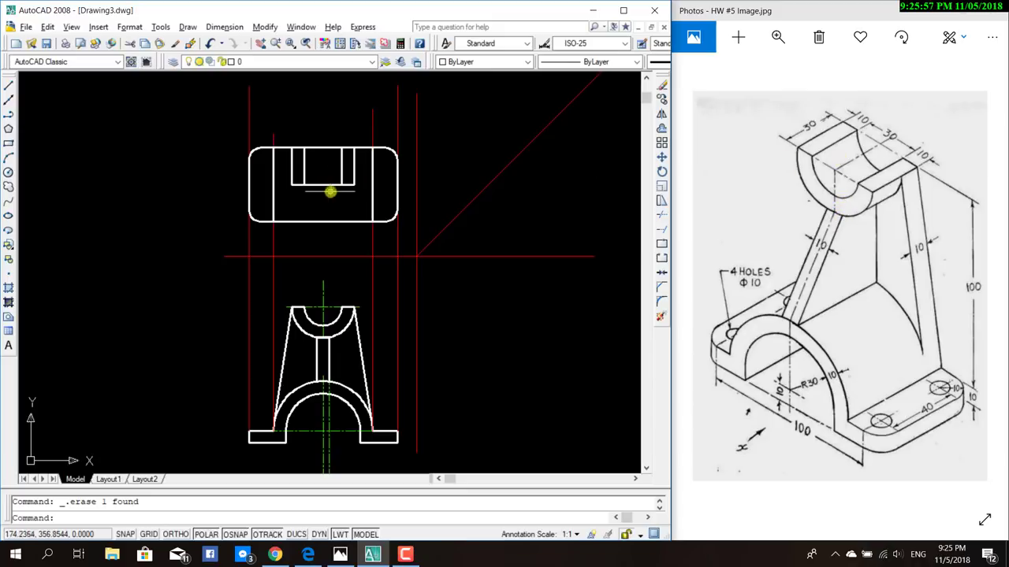
Draw a vertical line from the slot's bottom down to the top view's lower edge.
{"action": "left_click", "coordinate": [9, 87]}
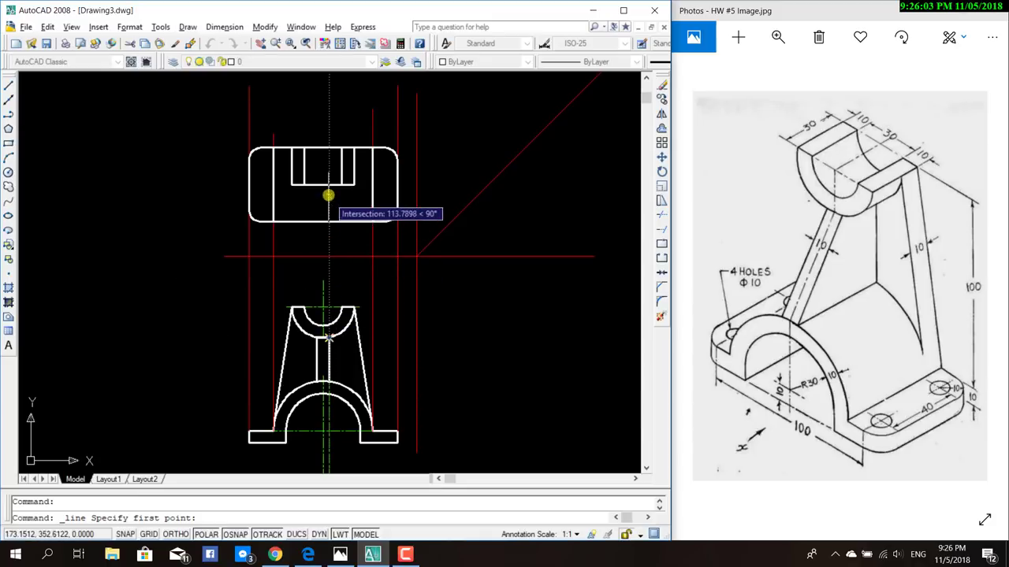
{"action": "left_click", "coordinate": [329, 187]}
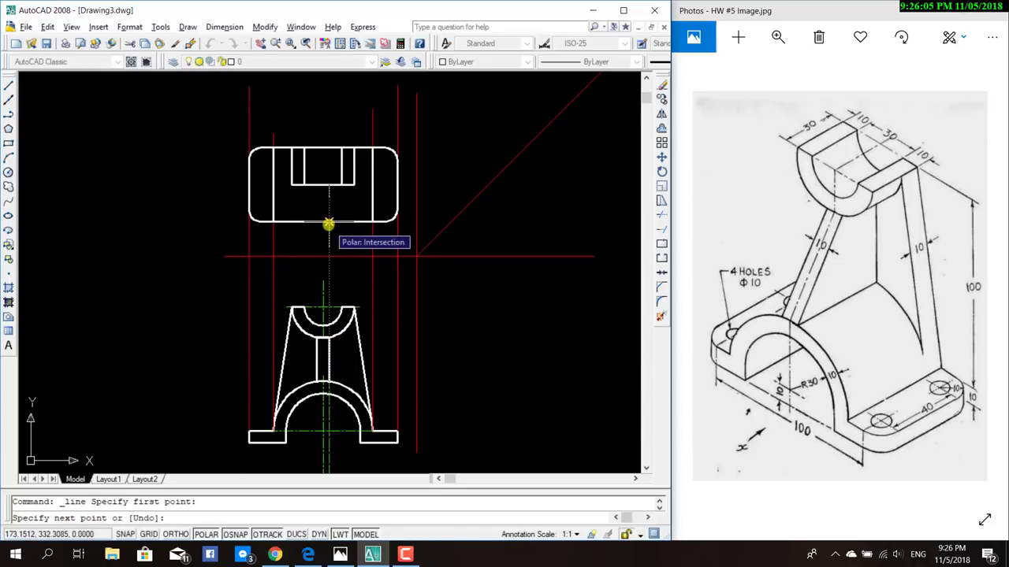
{"action": "left_click", "coordinate": [329, 224]}
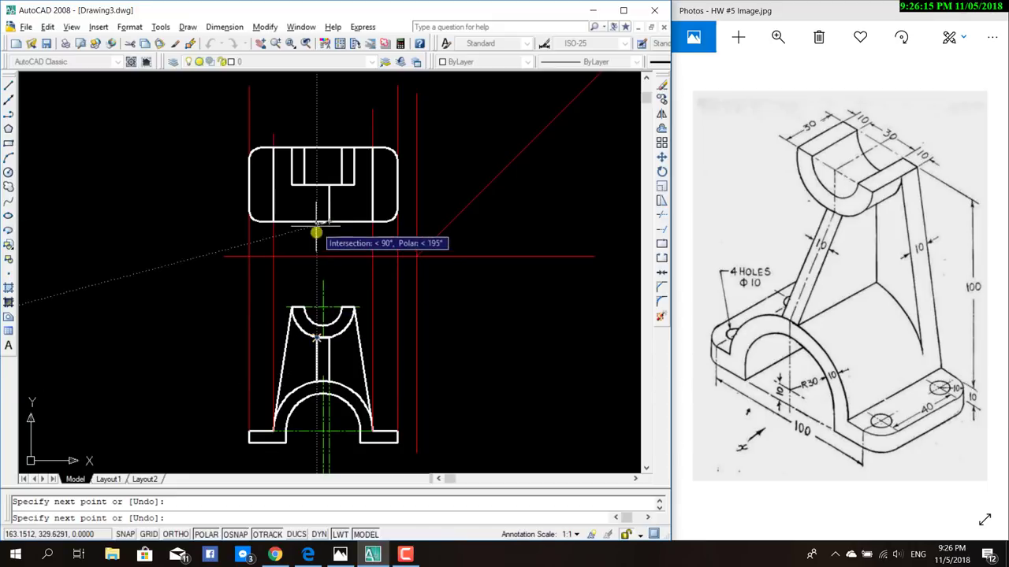
{"action": "key", "text": "Escape"}
{"action": "left_click", "coordinate": [9, 85]}
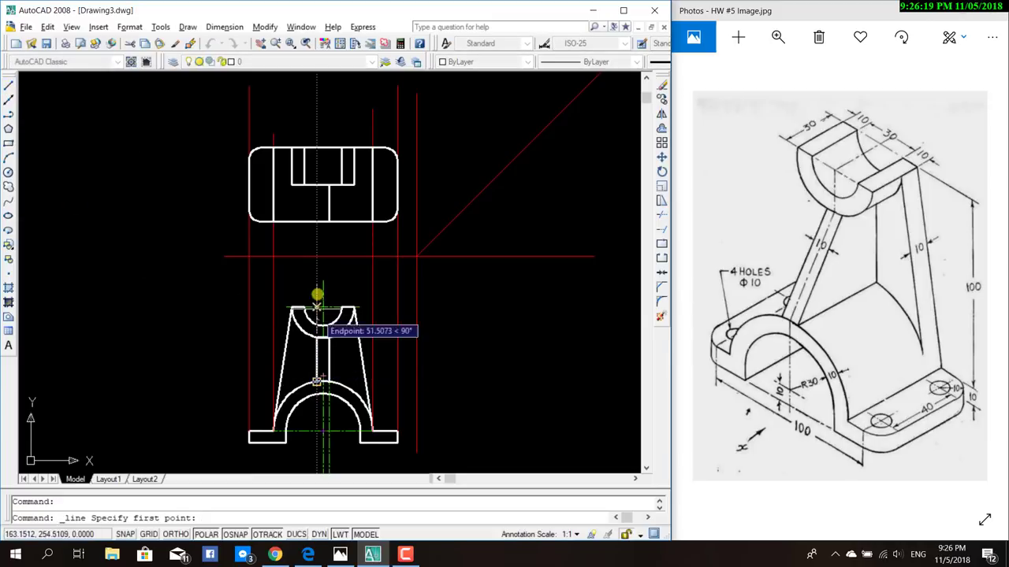
{"action": "left_click", "coordinate": [316, 222]}
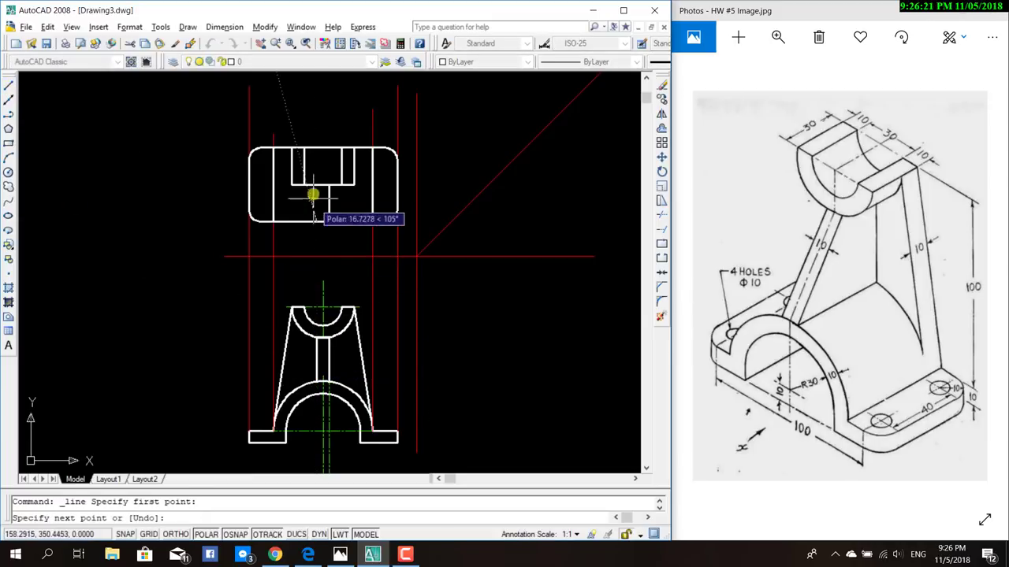
{"action": "key", "text": "Escape"}
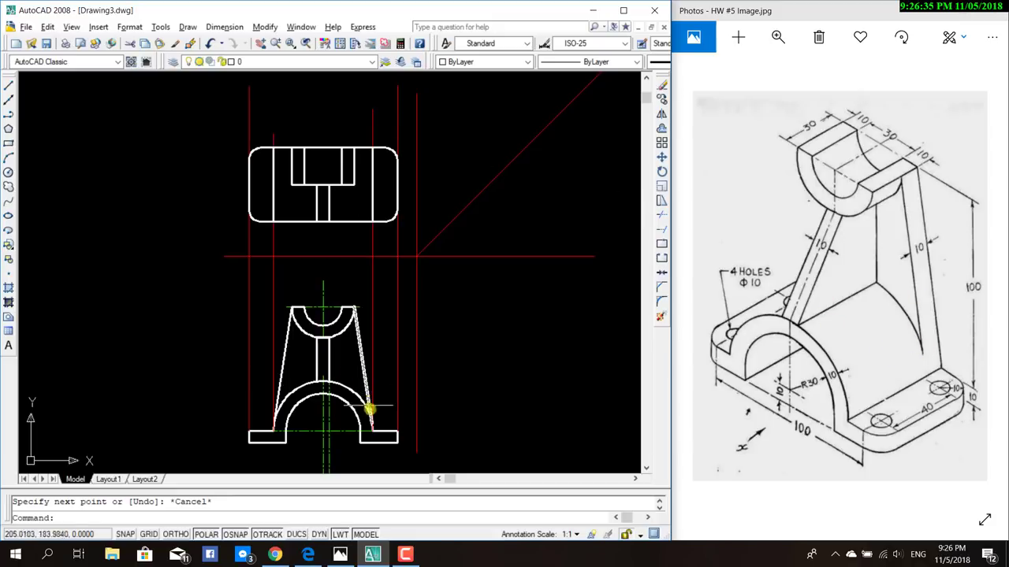
{"action": "scroll", "coordinate": [381, 425], "scroll_direction": "up", "scroll_amount": 2}
{"action": "scroll", "coordinate": [381, 425], "scroll_direction": "up", "scroll_amount": 2}
{"action": "scroll", "coordinate": [374, 412], "scroll_direction": "up", "scroll_amount": 2}
{"action": "scroll", "coordinate": [373, 414], "scroll_direction": "down", "scroll_amount": 2}
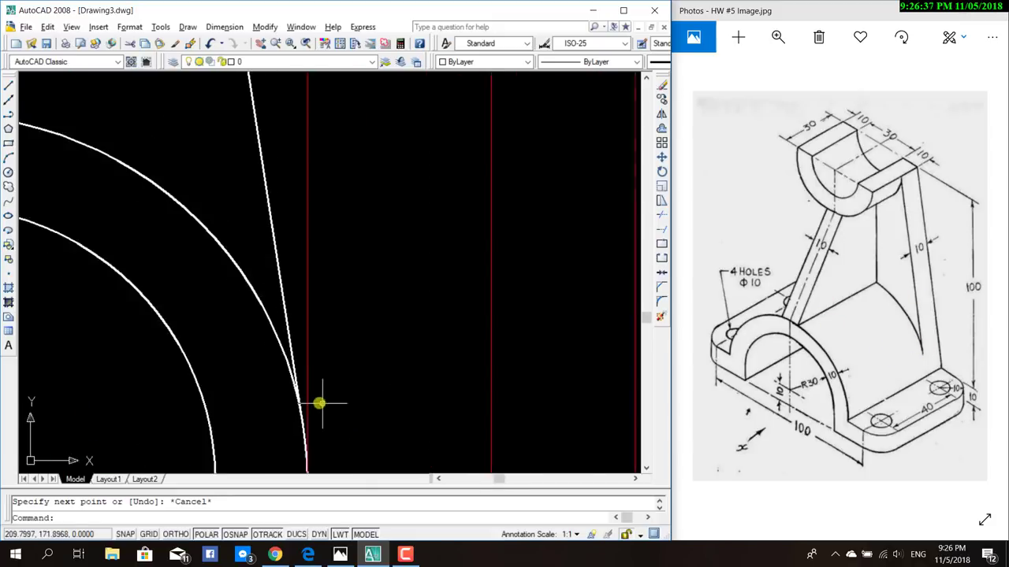
{"action": "scroll", "coordinate": [320, 401], "scroll_direction": "down", "scroll_amount": 3}
{"action": "scroll", "coordinate": [347, 320], "scroll_direction": "up", "scroll_amount": 1}
{"action": "scroll", "coordinate": [354, 313], "scroll_direction": "down", "scroll_amount": 1}
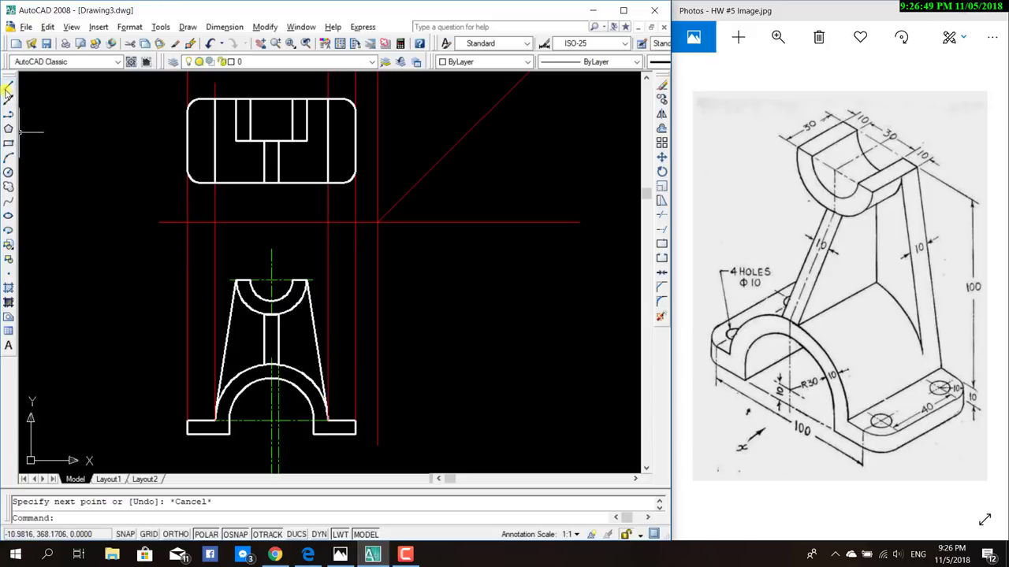
{"action": "left_click", "coordinate": [8, 86]}
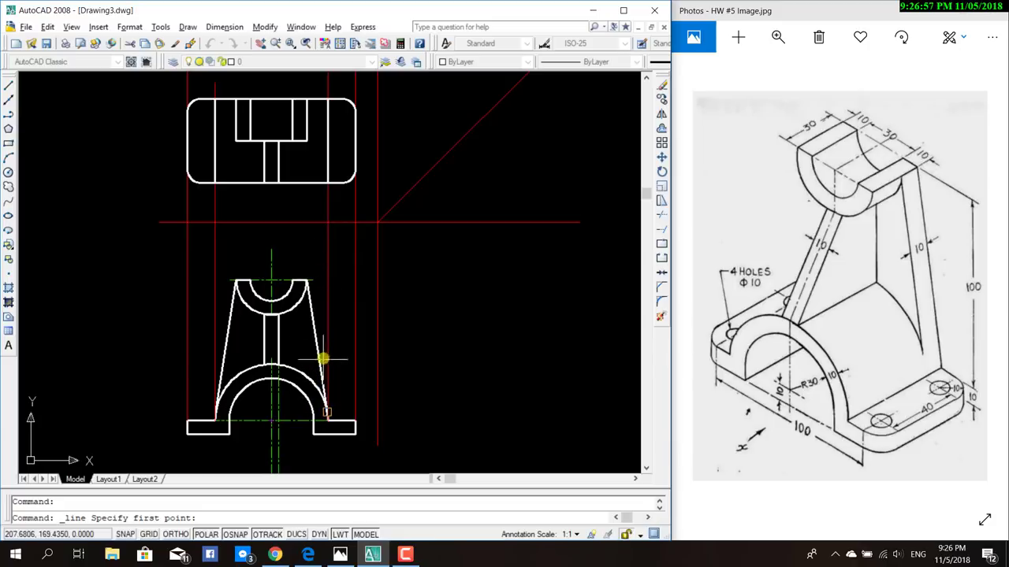
{"action": "scroll", "coordinate": [325, 346], "scroll_direction": "down", "scroll_amount": 2}
{"action": "scroll", "coordinate": [325, 344], "scroll_direction": "up", "scroll_amount": 2}
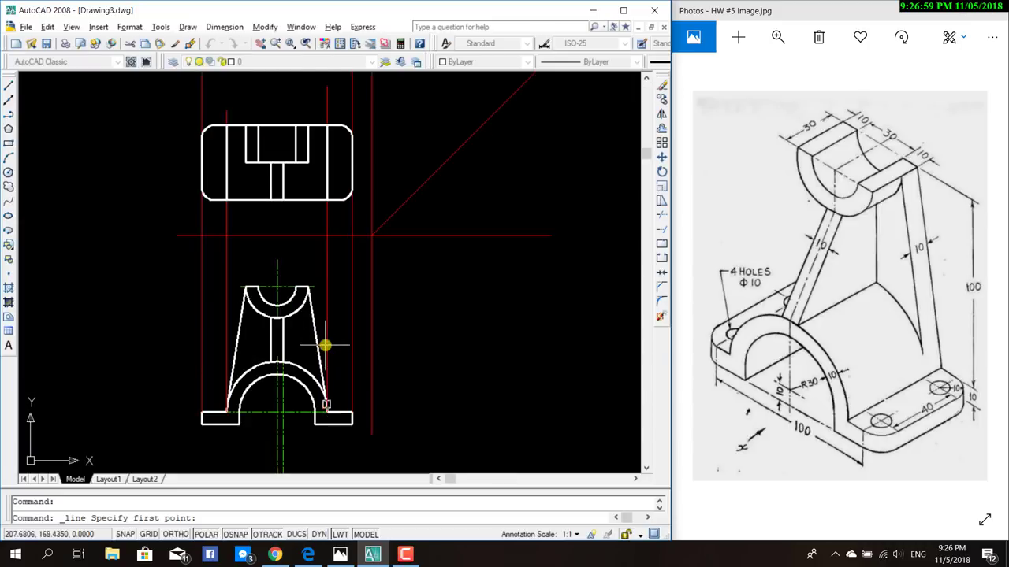
{"action": "scroll", "coordinate": [325, 344], "scroll_direction": "up", "scroll_amount": 2}
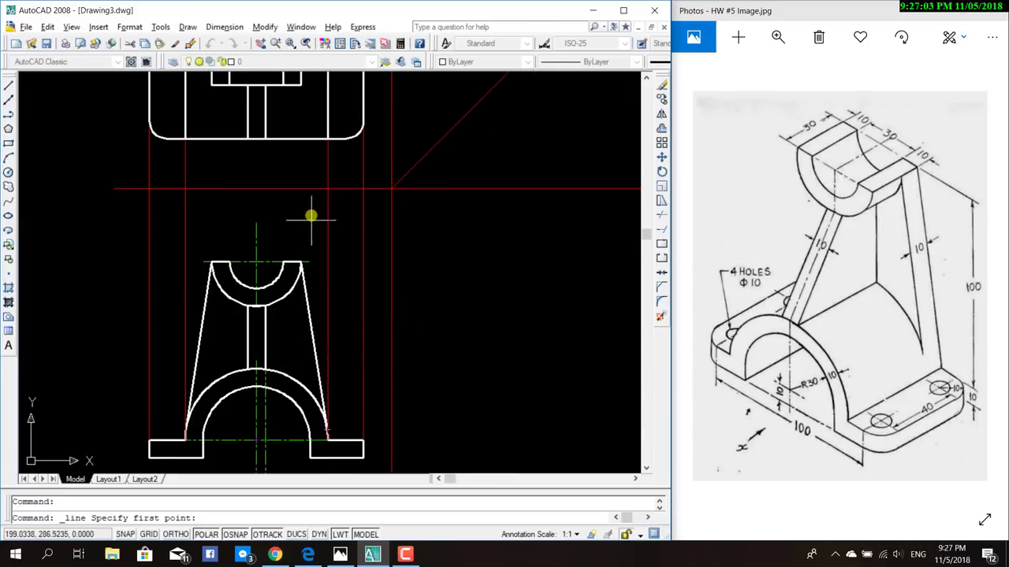
{"action": "scroll", "coordinate": [342, 399], "scroll_direction": "up", "scroll_amount": 3}
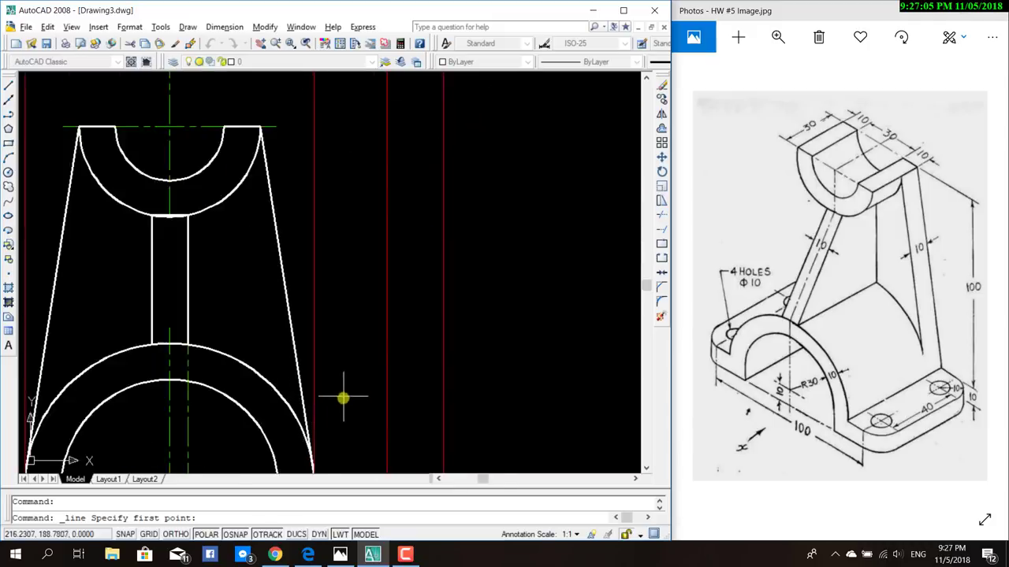
{"action": "scroll", "coordinate": [291, 407], "scroll_direction": "up", "scroll_amount": 3}
{"action": "middle_click_drag", "start_coordinate": [289, 349], "coordinate": [307, 272]}
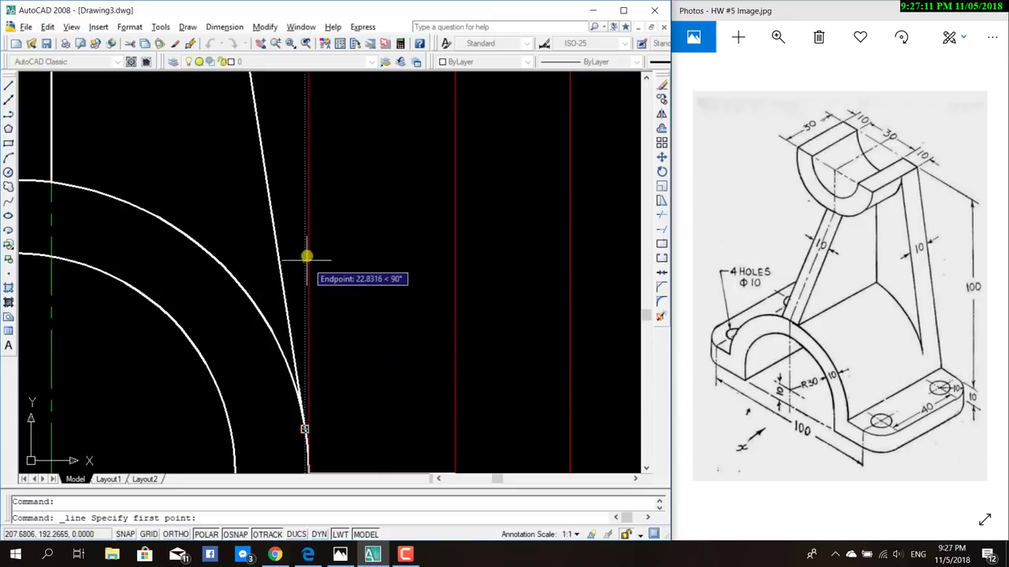
{"action": "scroll", "coordinate": [335, 361], "scroll_direction": "down", "scroll_amount": 2}
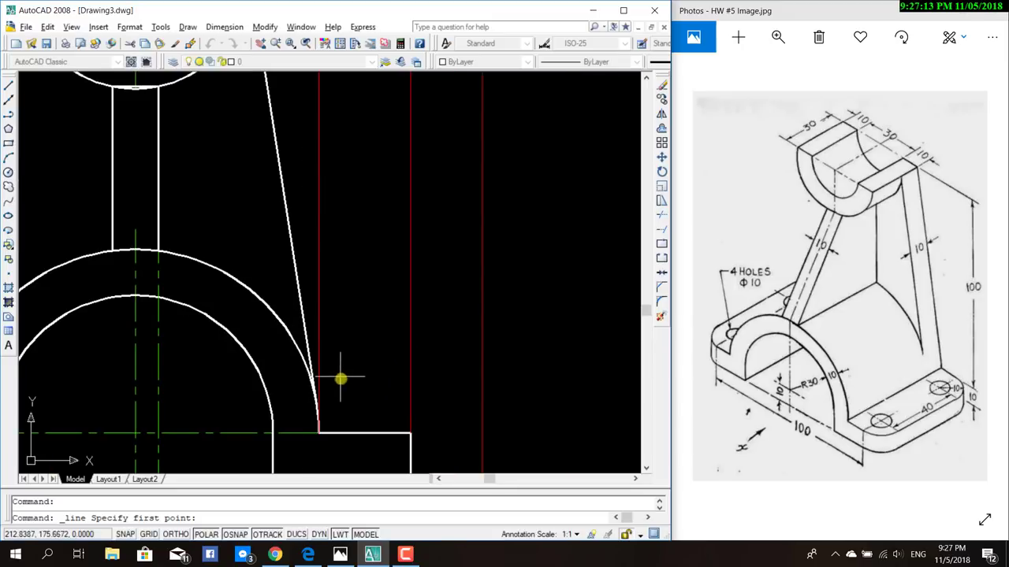
{"action": "scroll", "coordinate": [339, 376], "scroll_direction": "down", "scroll_amount": 1}
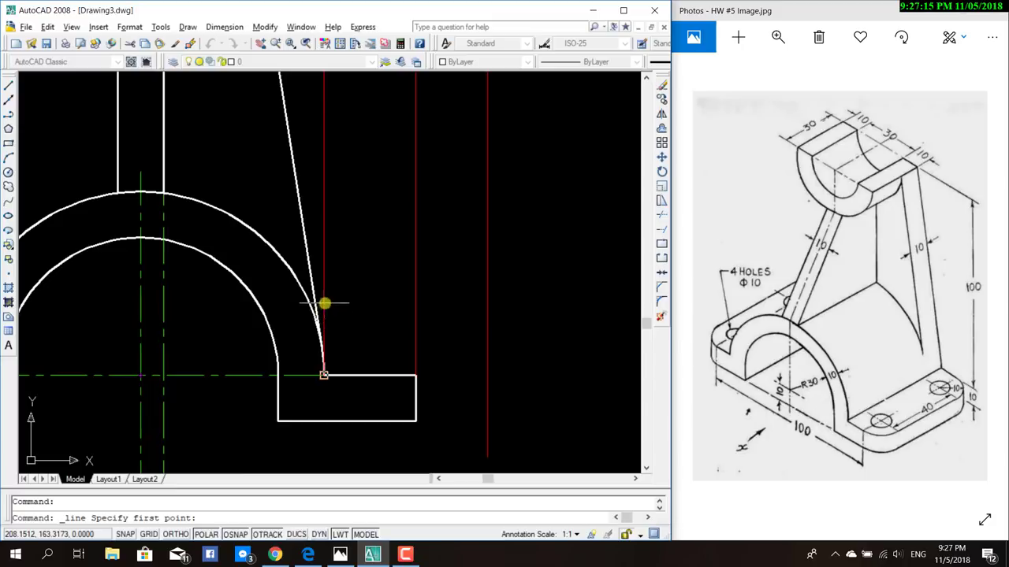
{"action": "scroll", "coordinate": [329, 365], "scroll_direction": "up", "scroll_amount": 1}
{"action": "scroll", "coordinate": [329, 356], "scroll_direction": "up", "scroll_amount": 1}
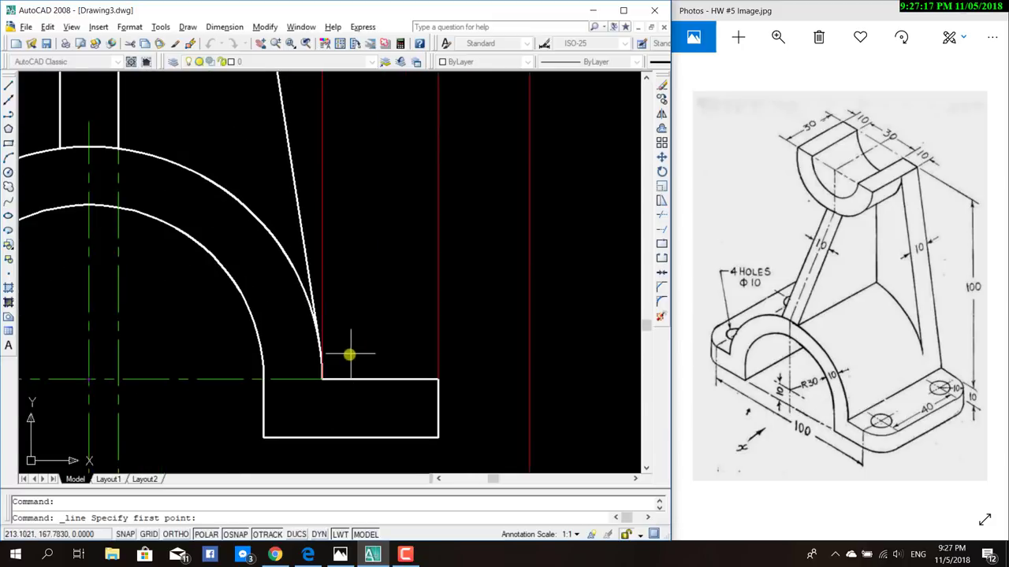
{"action": "scroll", "coordinate": [349, 353], "scroll_direction": "up", "scroll_amount": 1}
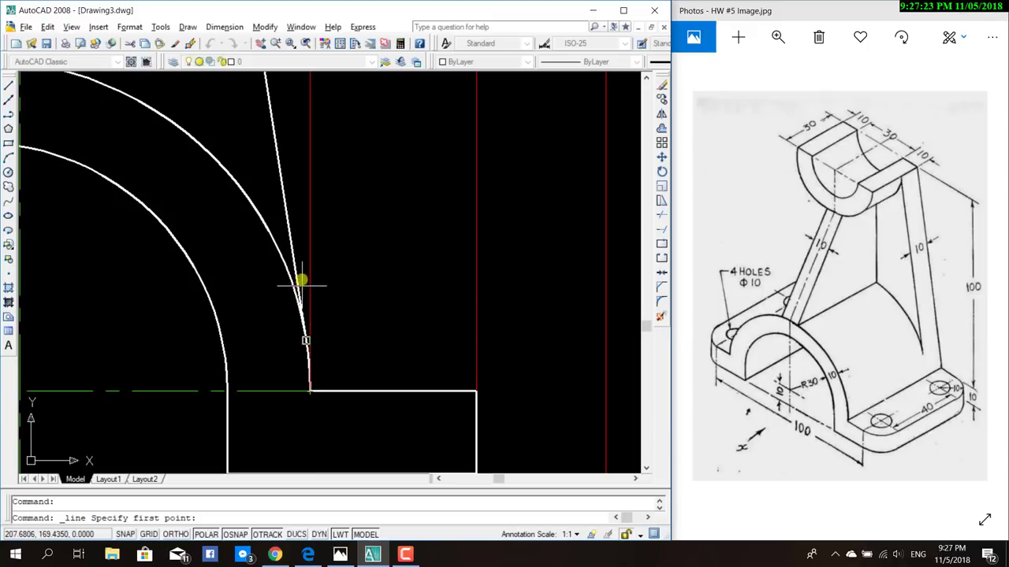
{"action": "key", "text": "Escape"}
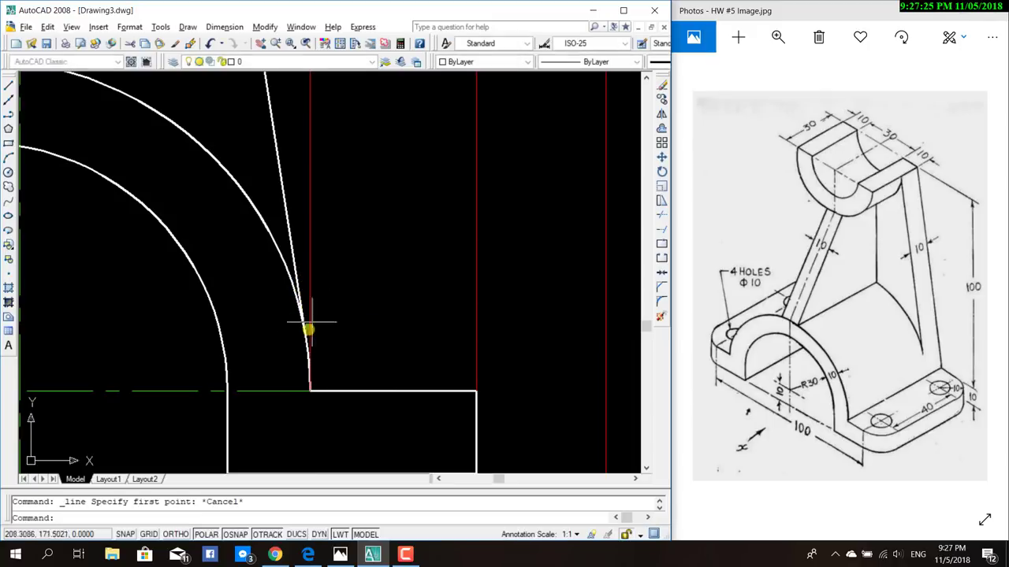
{"action": "left_click", "coordinate": [7, 85]}
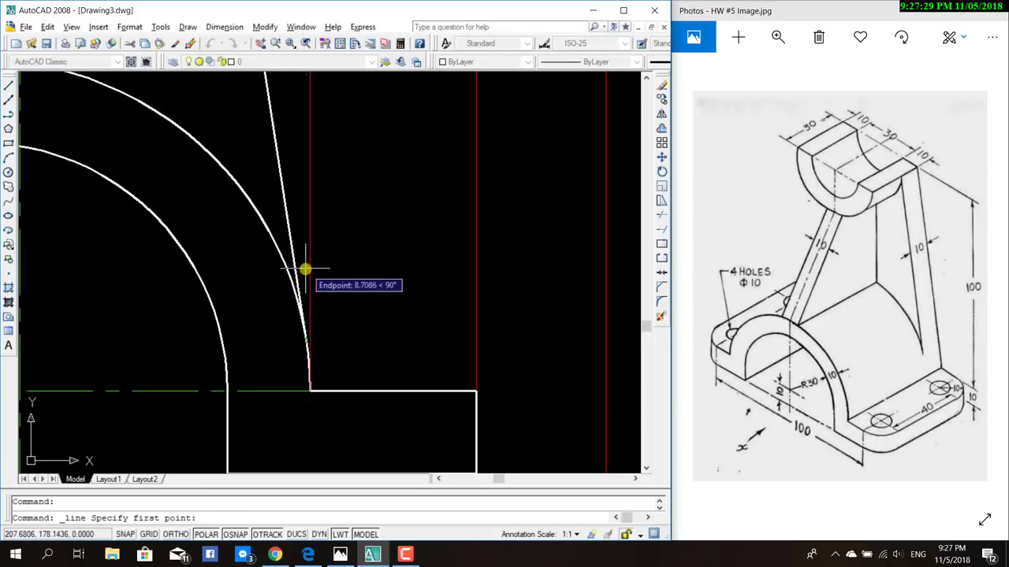
{"action": "scroll", "coordinate": [305, 266], "scroll_direction": "down", "scroll_amount": 5}
{"action": "scroll", "coordinate": [303, 237], "scroll_direction": "down", "scroll_amount": 2}
{"action": "scroll", "coordinate": [321, 254], "scroll_direction": "down", "scroll_amount": 1}
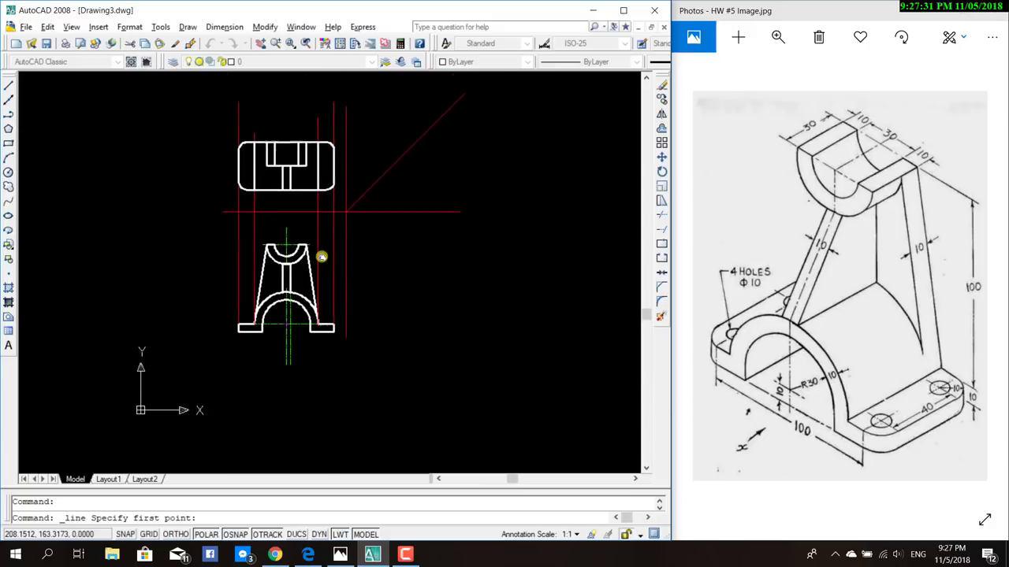
{"action": "scroll", "coordinate": [320, 254], "scroll_direction": "down", "scroll_amount": 1}
{"action": "scroll", "coordinate": [318, 254], "scroll_direction": "up", "scroll_amount": 3}
{"action": "scroll", "coordinate": [318, 263], "scroll_direction": "up", "scroll_amount": 3}
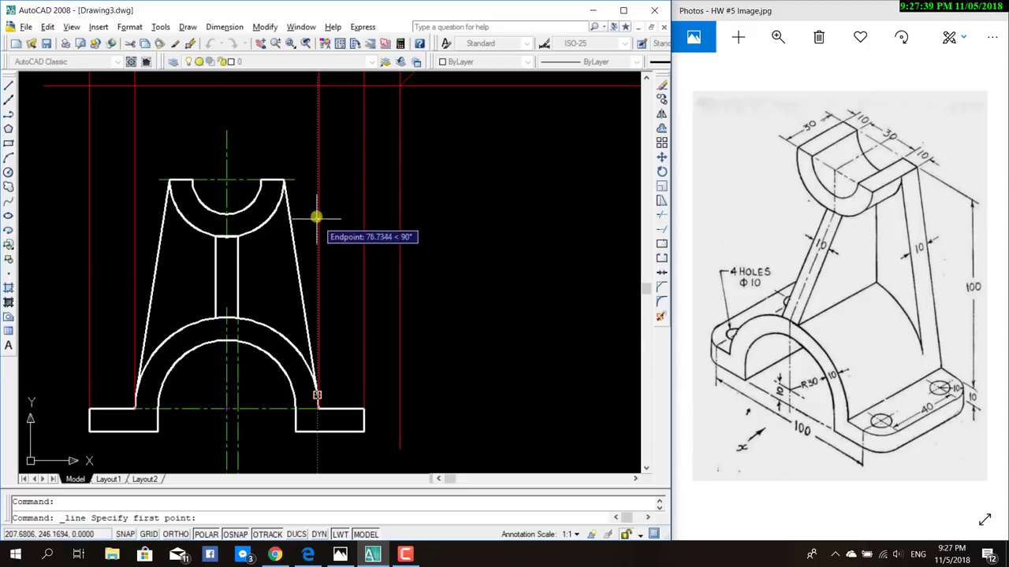
{"action": "mouse_move", "coordinate": [313, 158]}
{"action": "middle_mouse_down"}
{"action": "mouse_move", "coordinate": [313, 234]}
{"action": "mouse_move", "coordinate": [331, 263]}
{"action": "mouse_move", "coordinate": [296, 316]}
{"action": "mouse_move", "coordinate": [287, 302]}
{"action": "middle_mouse_up"}
{"action": "scroll", "coordinate": [313, 178], "scroll_direction": "down", "scroll_amount": 2}
{"action": "scroll", "coordinate": [328, 219], "scroll_direction": "down", "scroll_amount": 2}
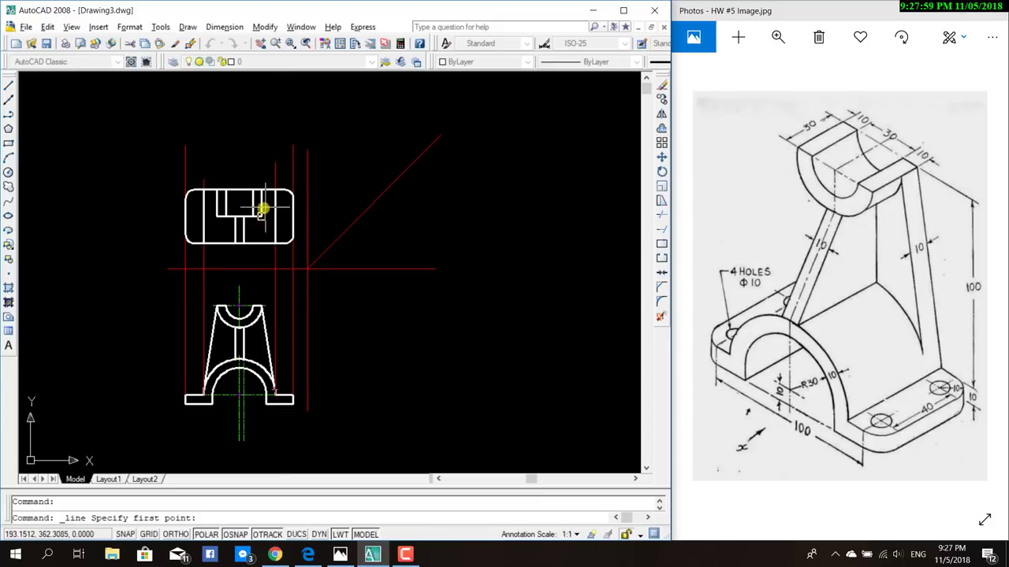
{"action": "scroll", "coordinate": [263, 210], "scroll_direction": "down", "scroll_amount": 2}
{"action": "scroll", "coordinate": [246, 214], "scroll_direction": "up", "scroll_amount": 7}
{"action": "scroll", "coordinate": [314, 192], "scroll_direction": "down", "scroll_amount": 3}
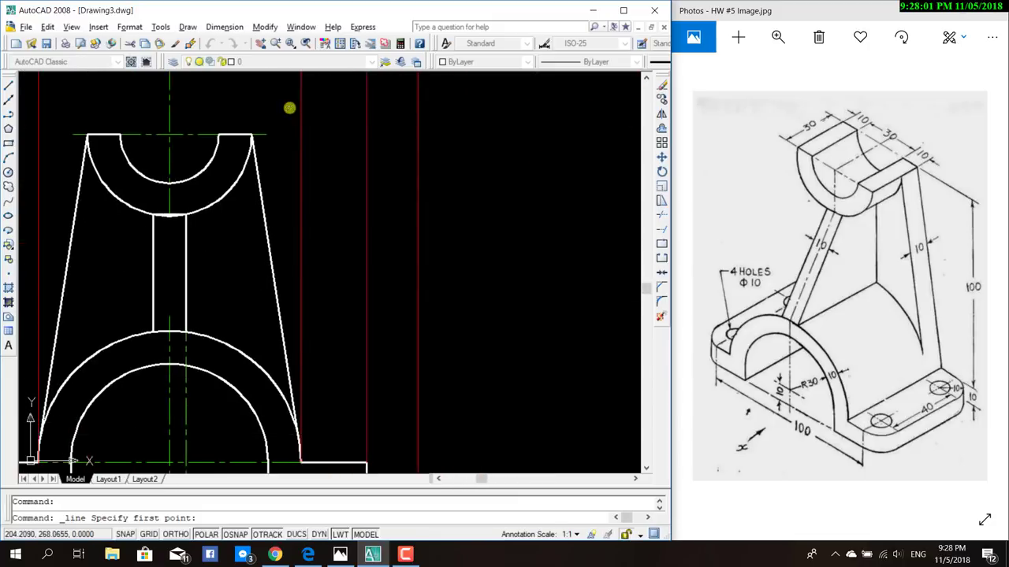
{"action": "scroll", "coordinate": [331, 363], "scroll_direction": "up", "scroll_amount": 3}
{"action": "scroll", "coordinate": [316, 380], "scroll_direction": "up", "scroll_amount": 2}
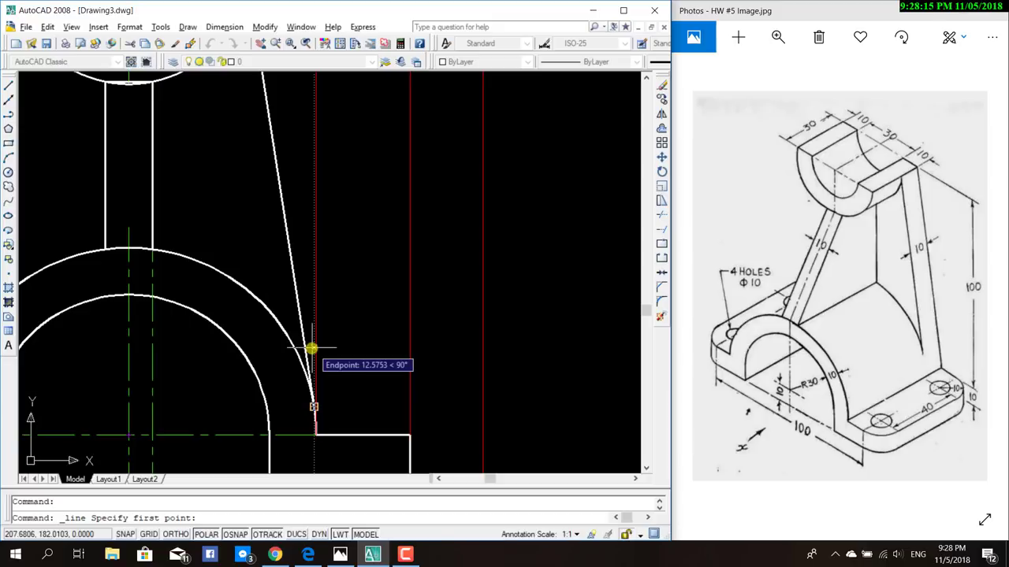
{"action": "scroll", "coordinate": [307, 331], "scroll_direction": "down", "scroll_amount": 2}
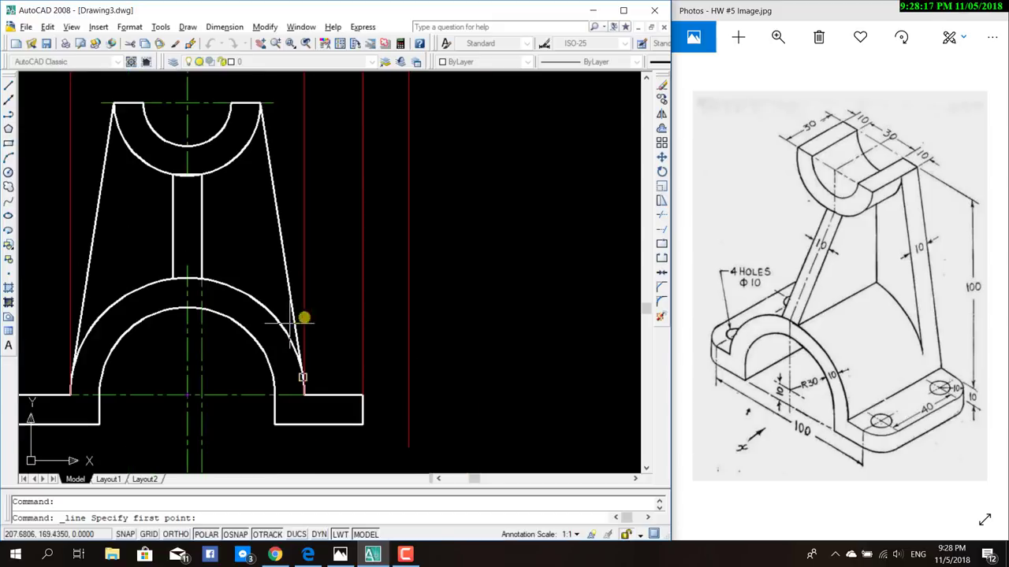
{"action": "scroll", "coordinate": [322, 252], "scroll_direction": "down", "scroll_amount": 2}
{"action": "scroll", "coordinate": [327, 226], "scroll_direction": "down", "scroll_amount": 2}
{"action": "scroll", "coordinate": [335, 316], "scroll_direction": "up", "scroll_amount": 1}
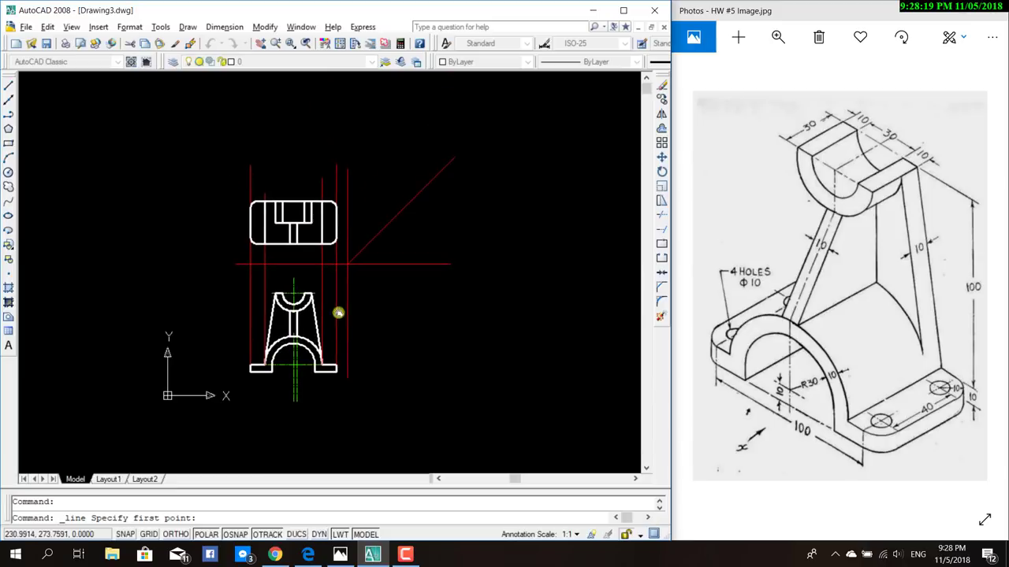
{"action": "scroll", "coordinate": [338, 320], "scroll_direction": "up", "scroll_amount": 4}
{"action": "scroll", "coordinate": [333, 310], "scroll_direction": "down", "scroll_amount": 3}
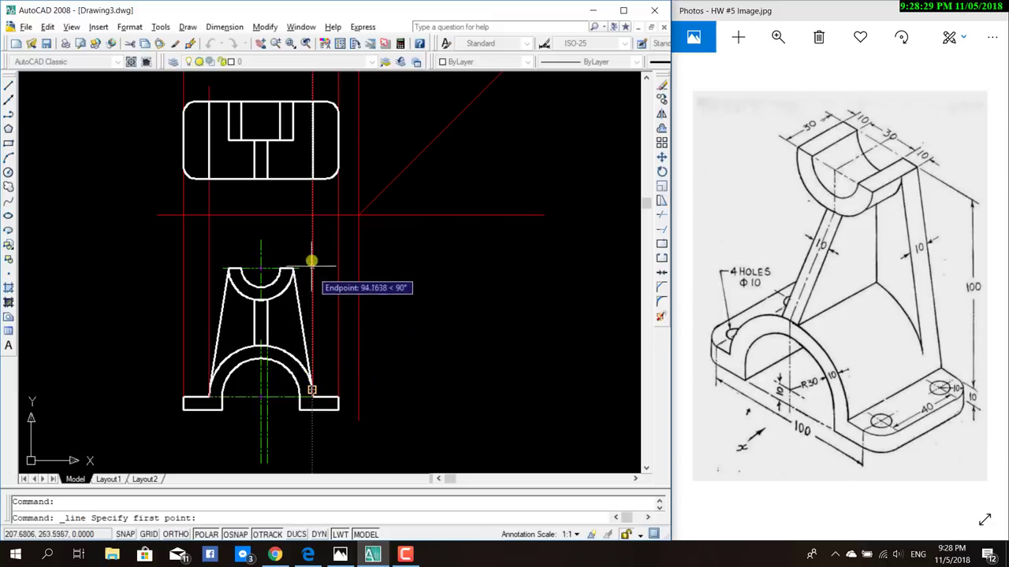
Draw a 10-unit line down from the top edge, then across to the left intersection.
{"action": "left_click", "coordinate": [312, 102]}
{"action": "type", "text": "10"}
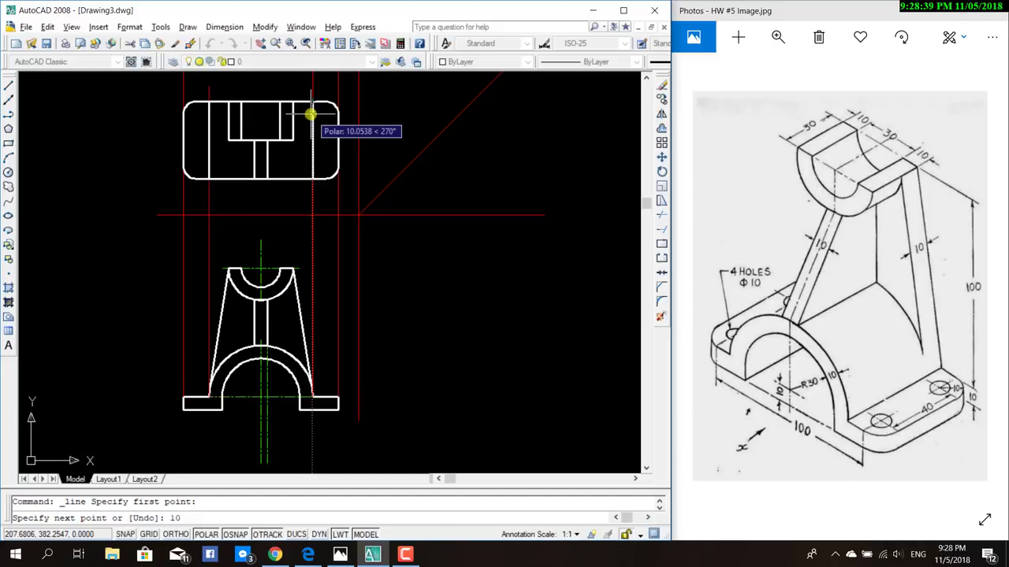
{"action": "key", "text": "Return"}
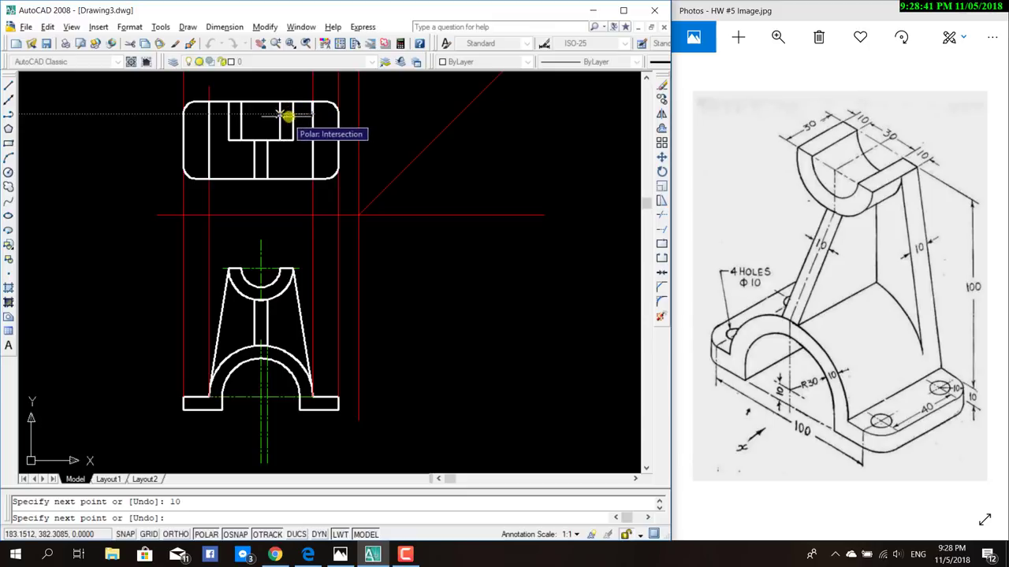
{"action": "left_click", "coordinate": [294, 116]}
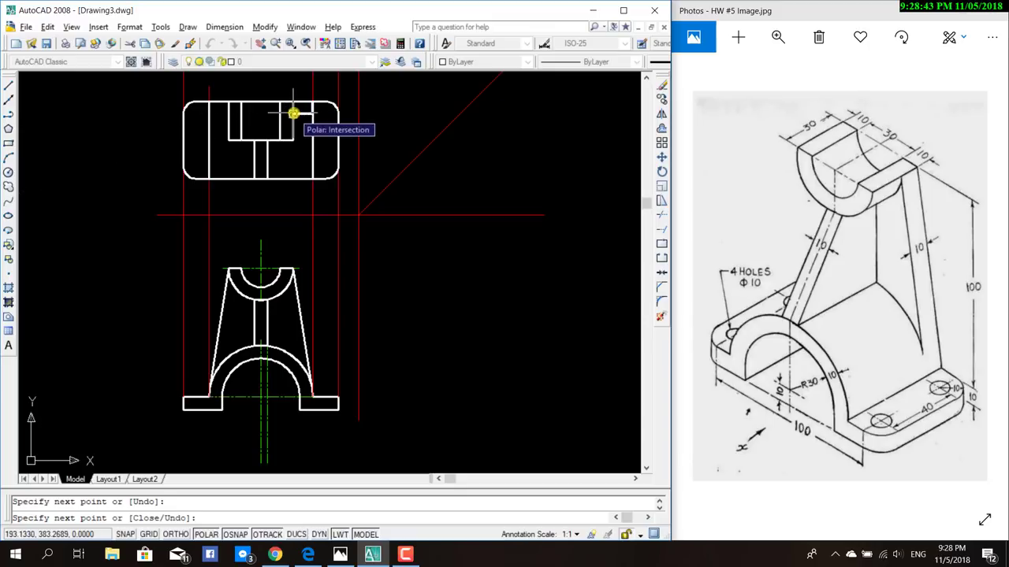
{"action": "key", "text": "Escape"}
Select the short vertical line in the top view.
{"action": "scroll", "coordinate": [322, 140], "scroll_direction": "up", "scroll_amount": 3}
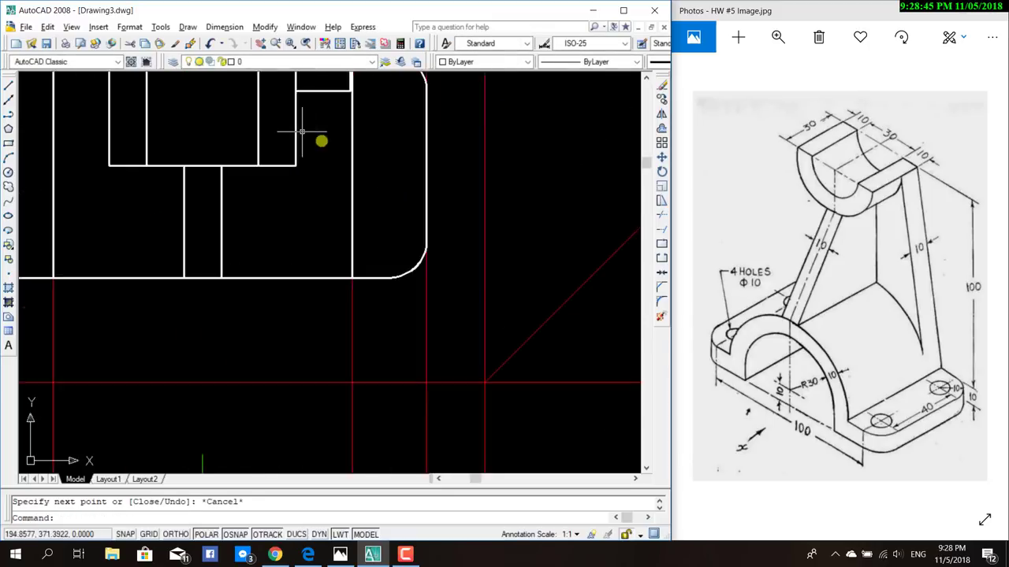
{"action": "scroll", "coordinate": [353, 131], "scroll_direction": "up", "scroll_amount": 2}
{"action": "scroll", "coordinate": [354, 131], "scroll_direction": "up", "scroll_amount": 2}
{"action": "scroll", "coordinate": [300, 265], "scroll_direction": "down", "scroll_amount": 2}
{"action": "scroll", "coordinate": [311, 216], "scroll_direction": "down", "scroll_amount": 2}
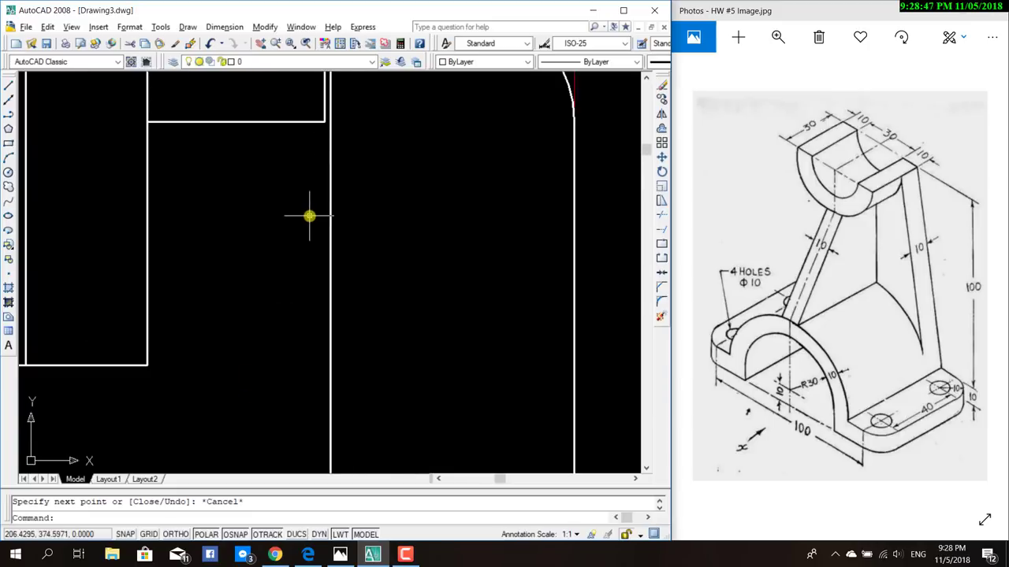
{"action": "scroll", "coordinate": [292, 282], "scroll_direction": "down", "scroll_amount": 1}
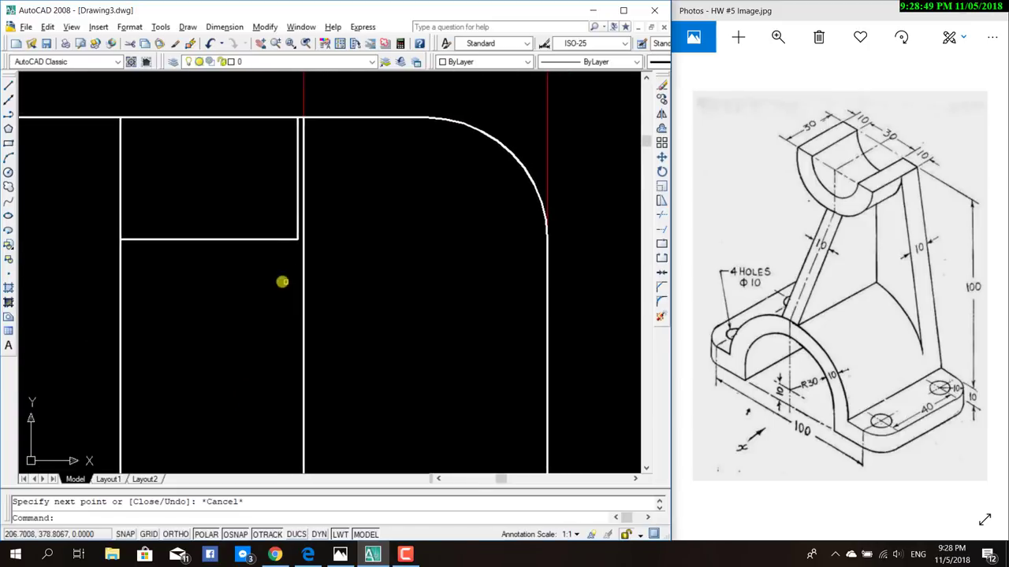
{"action": "scroll", "coordinate": [281, 281], "scroll_direction": "up", "scroll_amount": 3}
{"action": "scroll", "coordinate": [256, 279], "scroll_direction": "down", "scroll_amount": 2}
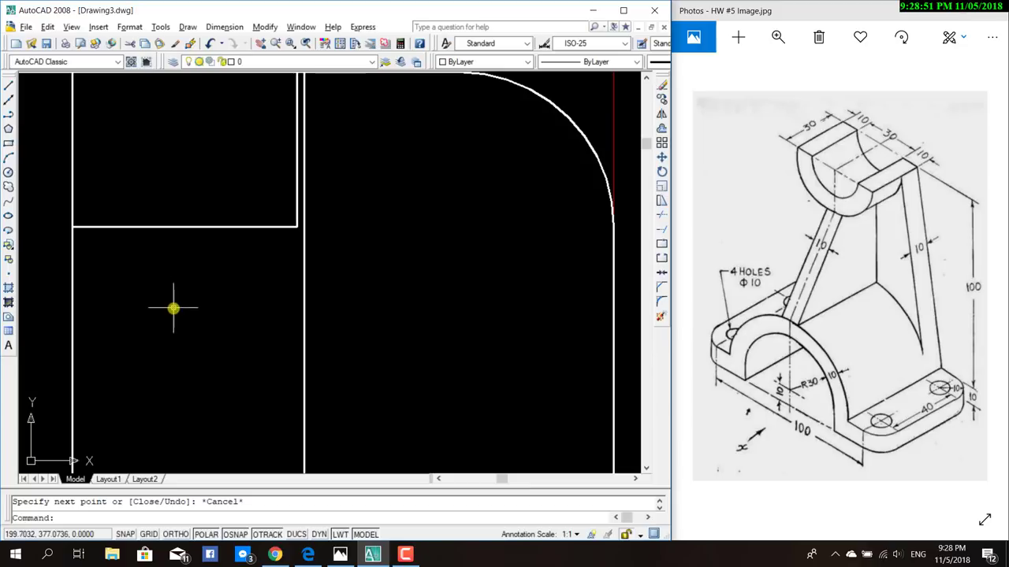
{"action": "scroll", "coordinate": [176, 309], "scroll_direction": "up", "scroll_amount": 1}
{"action": "scroll", "coordinate": [177, 309], "scroll_direction": "down", "scroll_amount": 3}
{"action": "scroll", "coordinate": [177, 309], "scroll_direction": "up", "scroll_amount": 2}
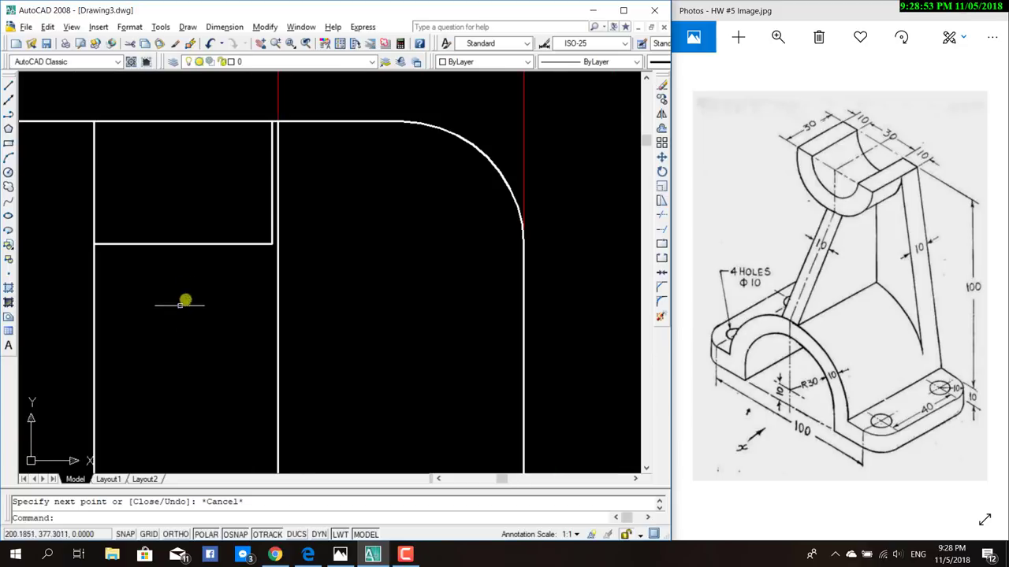
{"action": "left_click", "coordinate": [271, 203]}
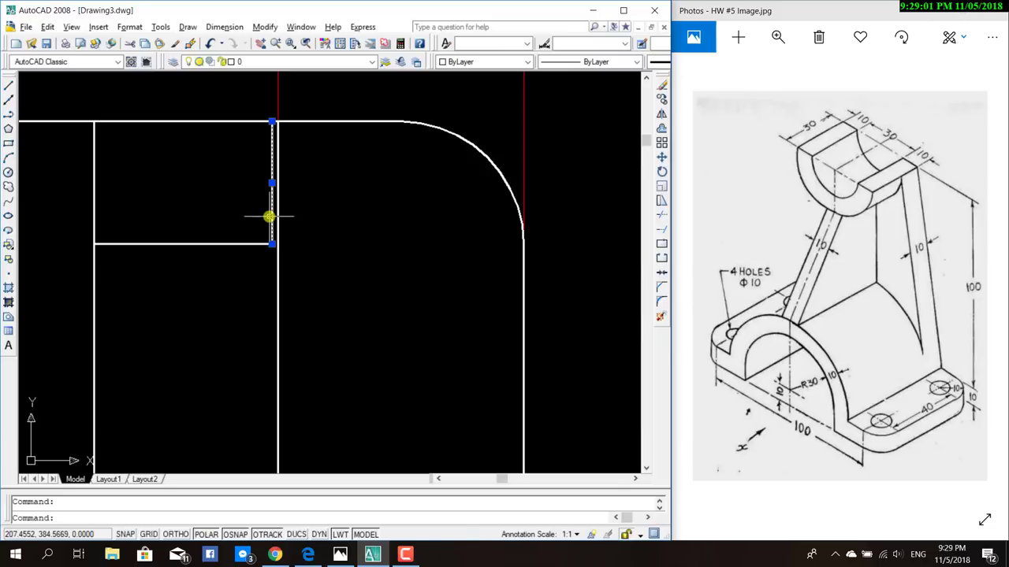
Erase the selected short vertical line from the top view.
{"action": "key", "text": "Delete"}
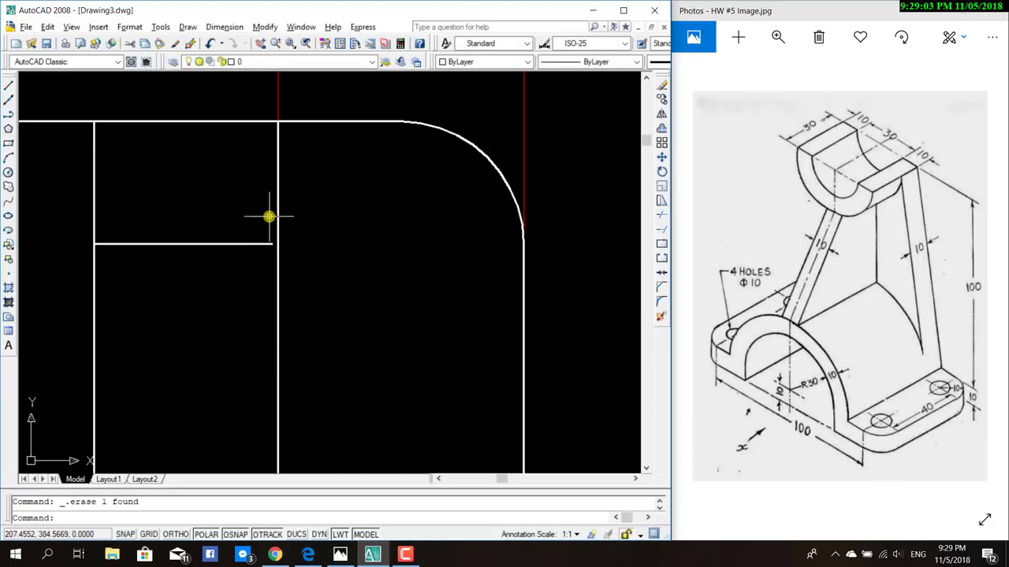
{"action": "scroll", "coordinate": [230, 310], "scroll_direction": "down", "scroll_amount": 1}
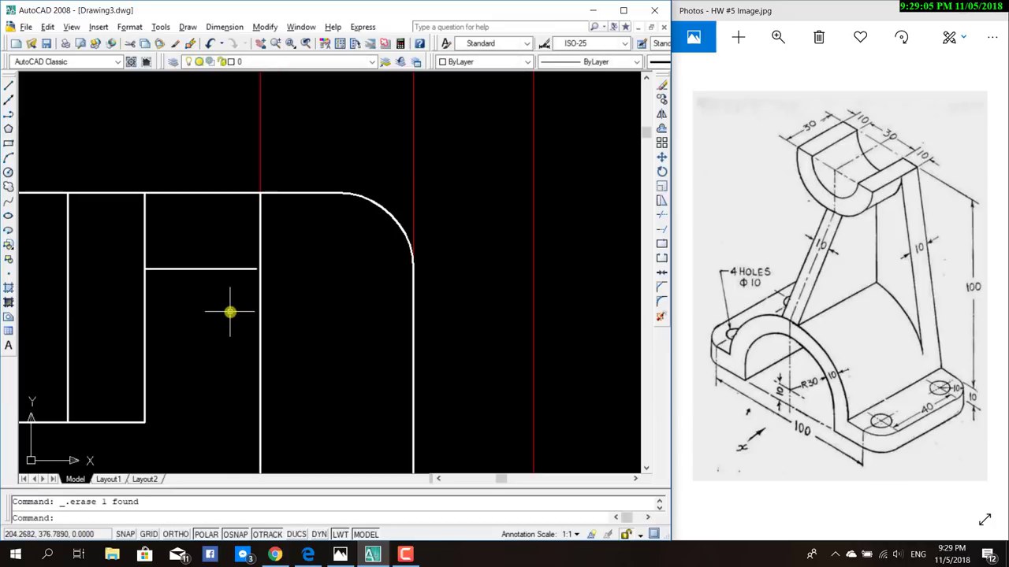
{"action": "key", "text": "Escape"}
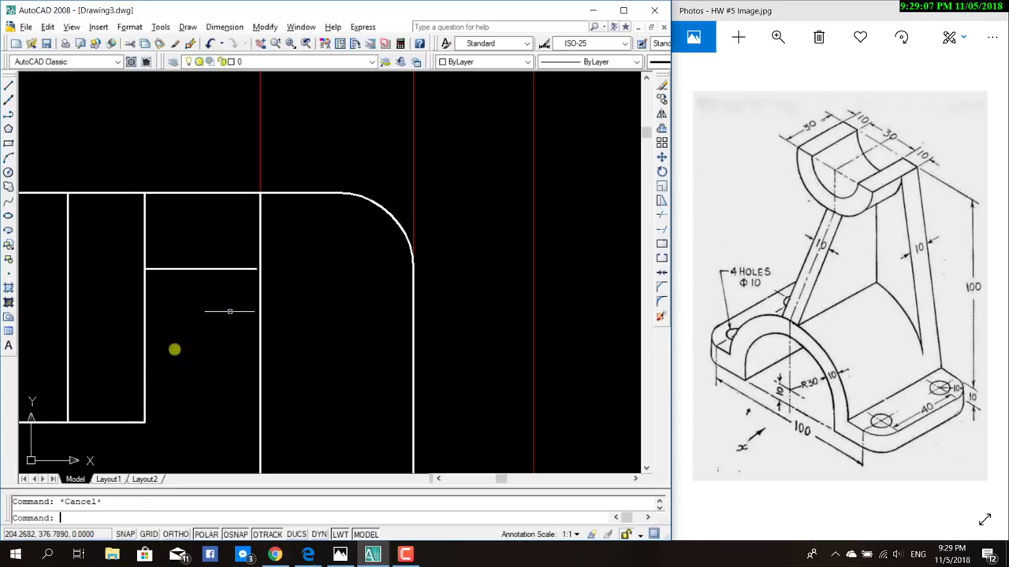
Frame the front view beneath the top view and start a new line.
{"action": "middle_click_drag", "start_coordinate": [196, 355], "coordinate": [421, 338]}
{"action": "scroll", "coordinate": [122, 409], "scroll_direction": "down", "scroll_amount": 1}
{"action": "scroll", "coordinate": [122, 409], "scroll_direction": "down", "scroll_amount": 1}
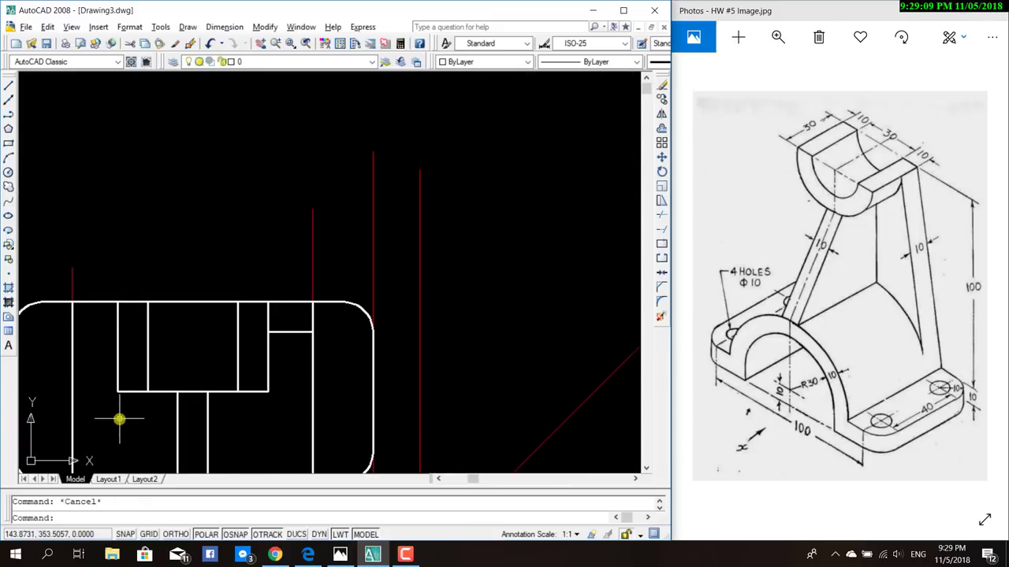
{"action": "middle_click_drag", "start_coordinate": [118, 418], "coordinate": [264, 343]}
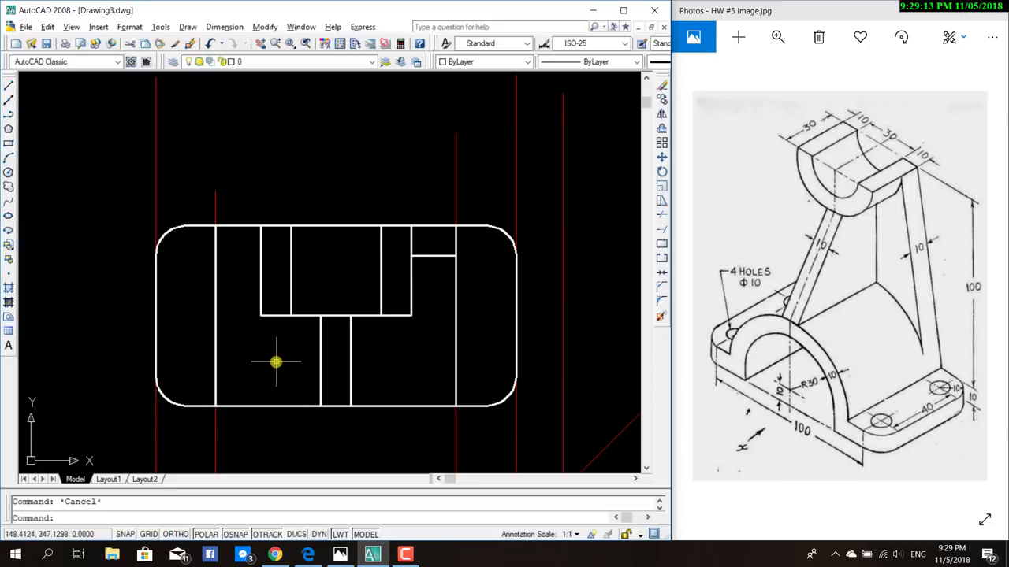
{"action": "middle_click_drag", "start_coordinate": [271, 364], "coordinate": [300, 329]}
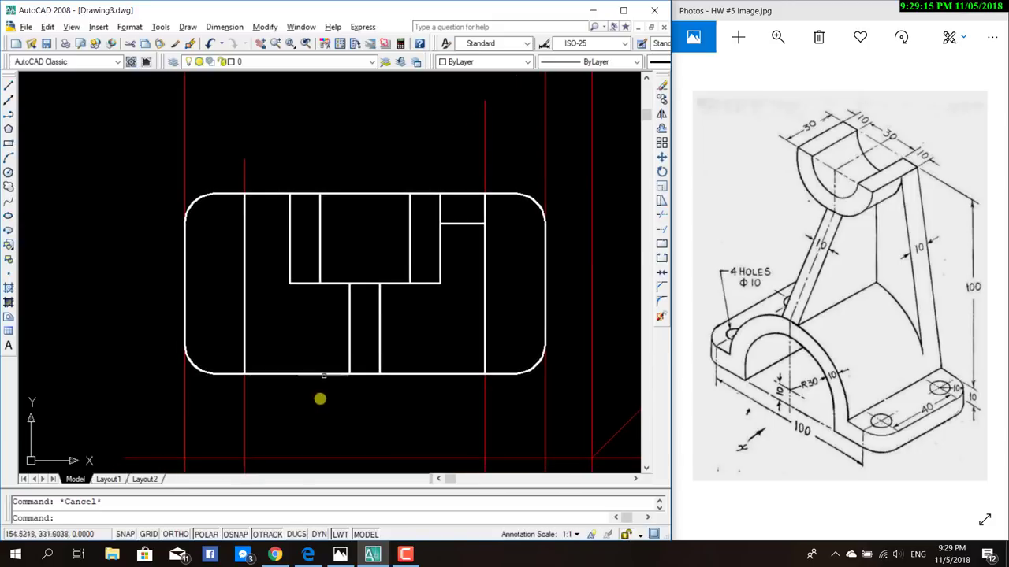
{"action": "scroll", "coordinate": [319, 399], "scroll_direction": "down", "scroll_amount": 5}
{"action": "middle_click_drag", "start_coordinate": [313, 401], "coordinate": [326, 300]}
{"action": "scroll", "coordinate": [334, 361], "scroll_direction": "up", "scroll_amount": 3}
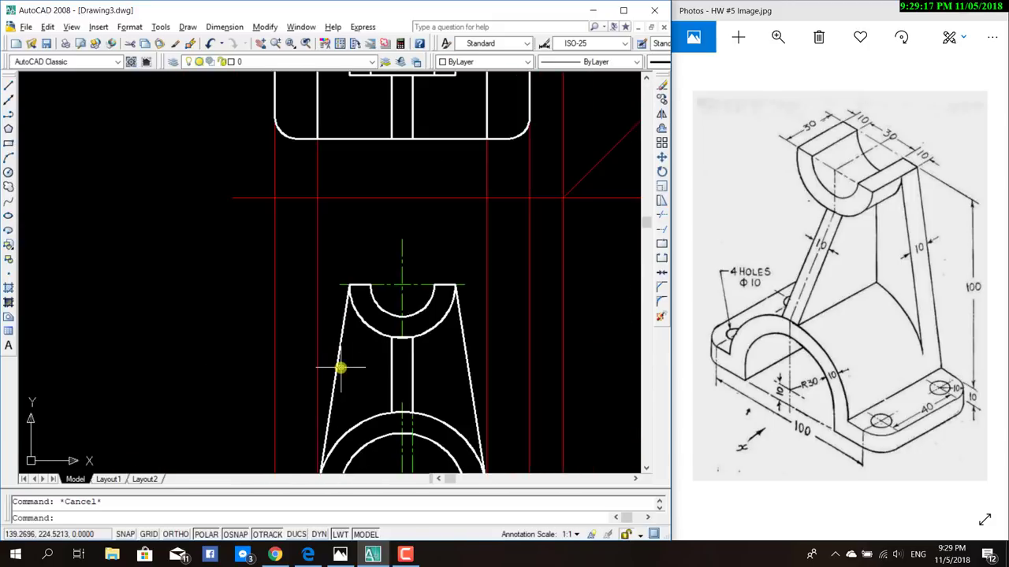
{"action": "middle_click_drag", "start_coordinate": [340, 368], "coordinate": [343, 345]}
{"action": "left_click", "coordinate": [9, 84]}
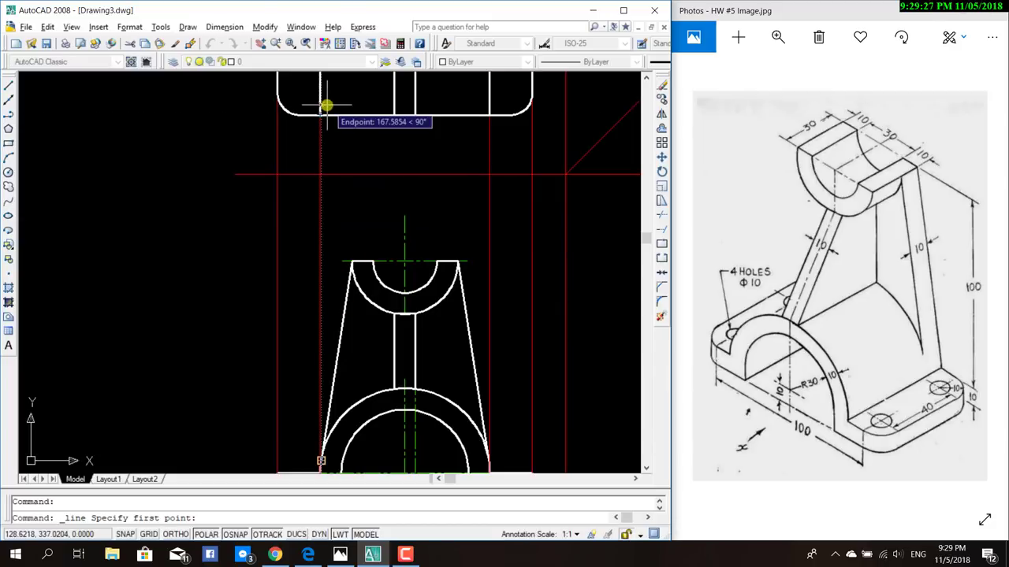
Draw a 10-unit vertical line straight down from the corner on the top view's top edge.
{"action": "scroll", "coordinate": [335, 188], "scroll_direction": "down", "scroll_amount": 3}
{"action": "scroll", "coordinate": [334, 187], "scroll_direction": "down", "scroll_amount": 1}
{"action": "scroll", "coordinate": [337, 194], "scroll_direction": "up", "scroll_amount": 1}
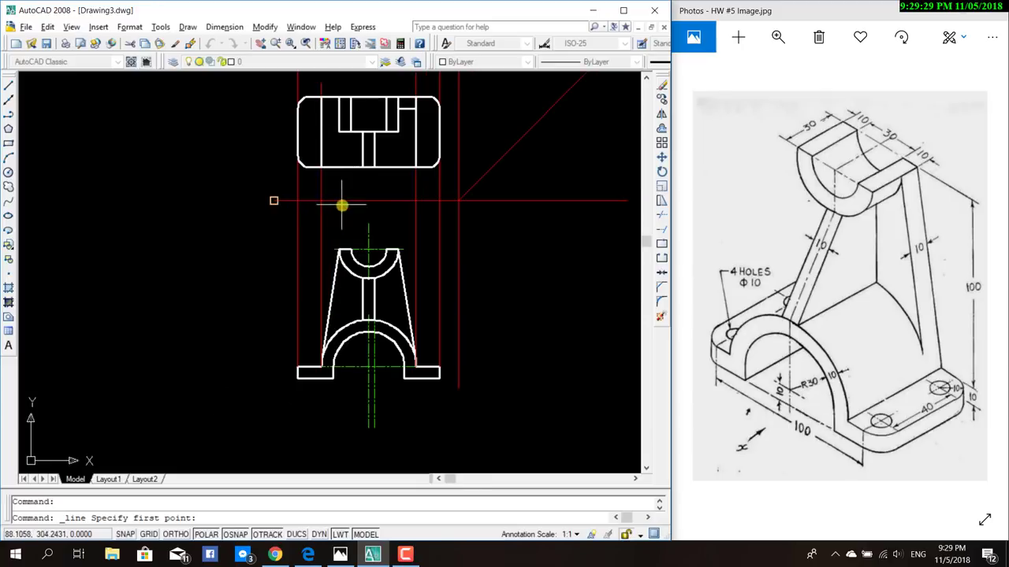
{"action": "middle_click_drag", "start_coordinate": [342, 205], "coordinate": [349, 237]}
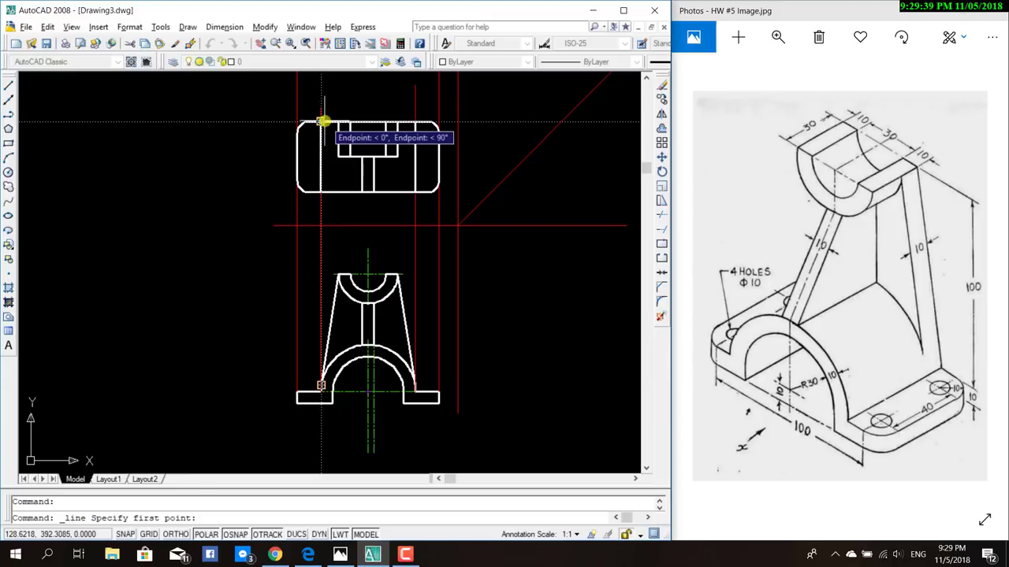
{"action": "left_click", "coordinate": [322, 121]}
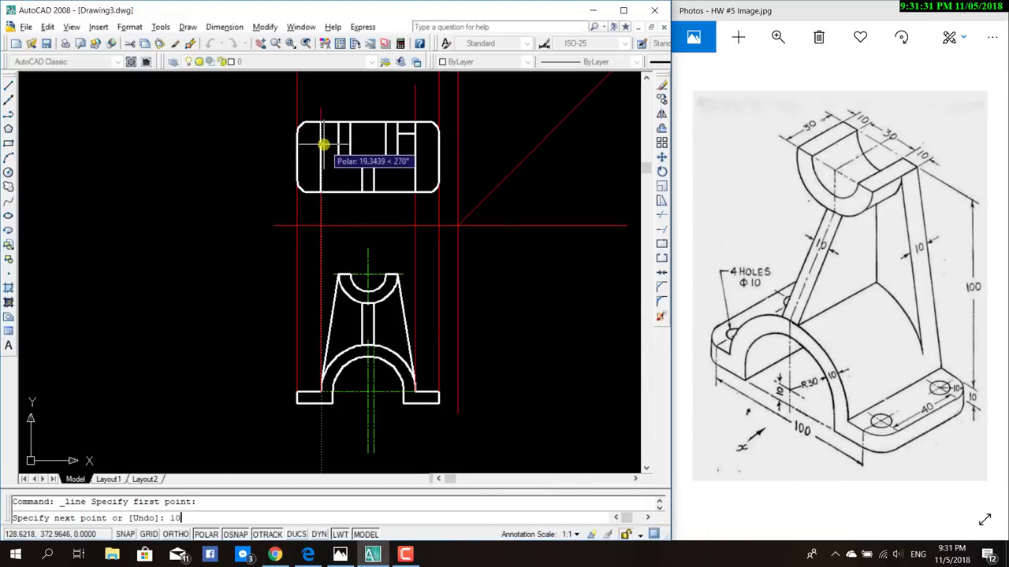
{"action": "key", "text": "Return"}
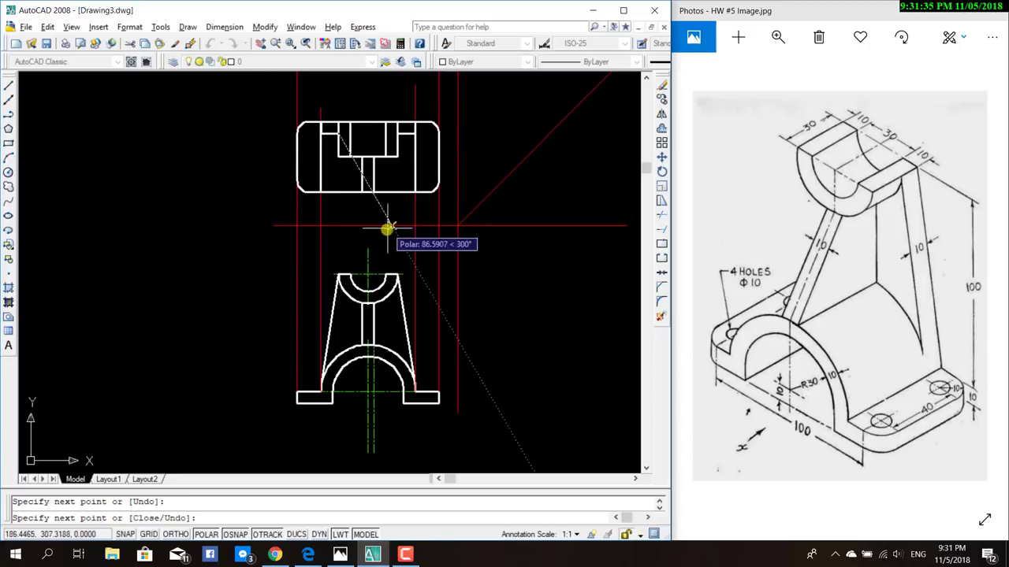
{"action": "key", "text": "Return"}
Zoom in on the top view's edge and select the unwanted vertical line.
{"action": "scroll", "coordinate": [337, 148], "scroll_direction": "up", "scroll_amount": 5}
{"action": "scroll", "coordinate": [337, 148], "scroll_direction": "up", "scroll_amount": 2}
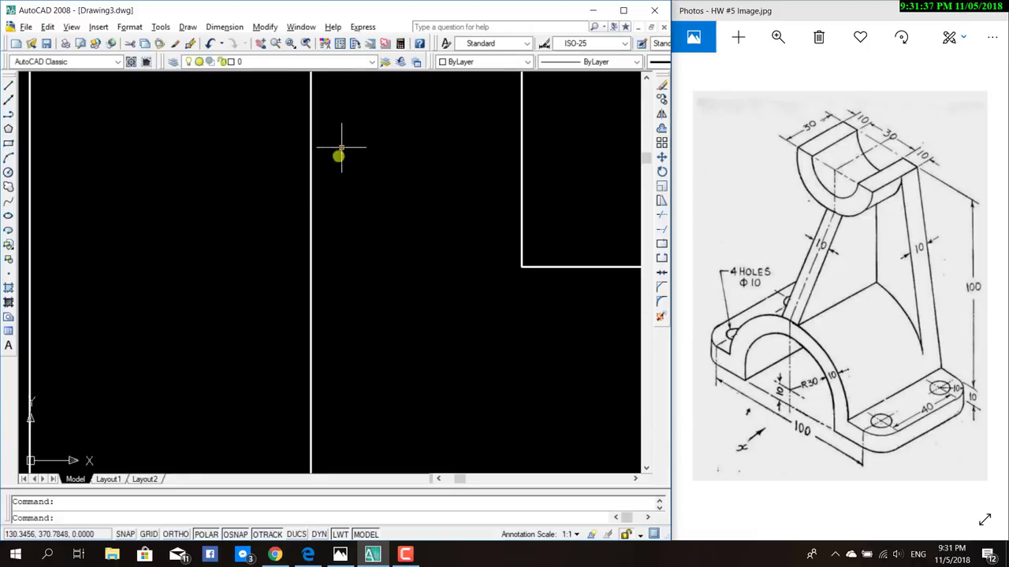
{"action": "middle_click_drag", "start_coordinate": [337, 153], "coordinate": [243, 533]}
{"action": "mouse_move", "coordinate": [268, 436]}
{"action": "middle_mouse_down"}
{"action": "mouse_move", "coordinate": [335, 347]}
{"action": "mouse_move", "coordinate": [299, 354]}
{"action": "middle_mouse_up"}
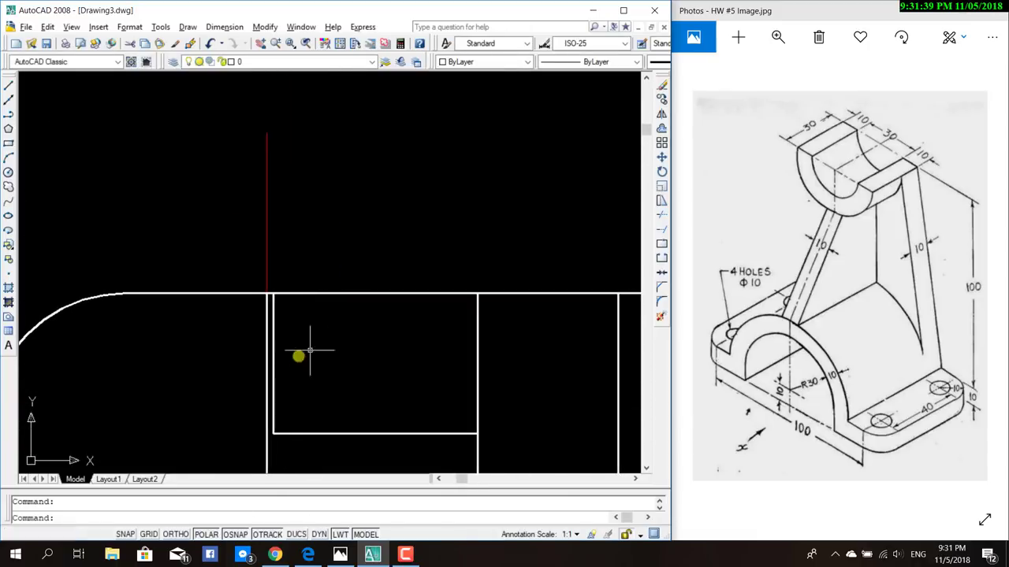
{"action": "left_click", "coordinate": [274, 368]}
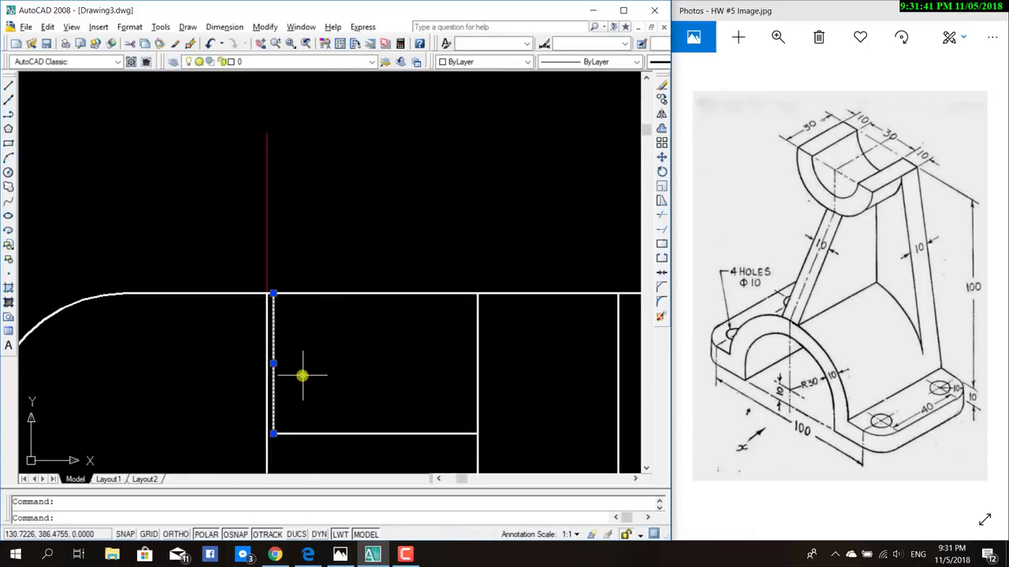
Erase the unwanted vertical line from the top view and zoom out to show both views.
{"action": "key", "text": "Delete"}
{"action": "scroll", "coordinate": [584, 409], "scroll_direction": "down", "scroll_amount": 3}
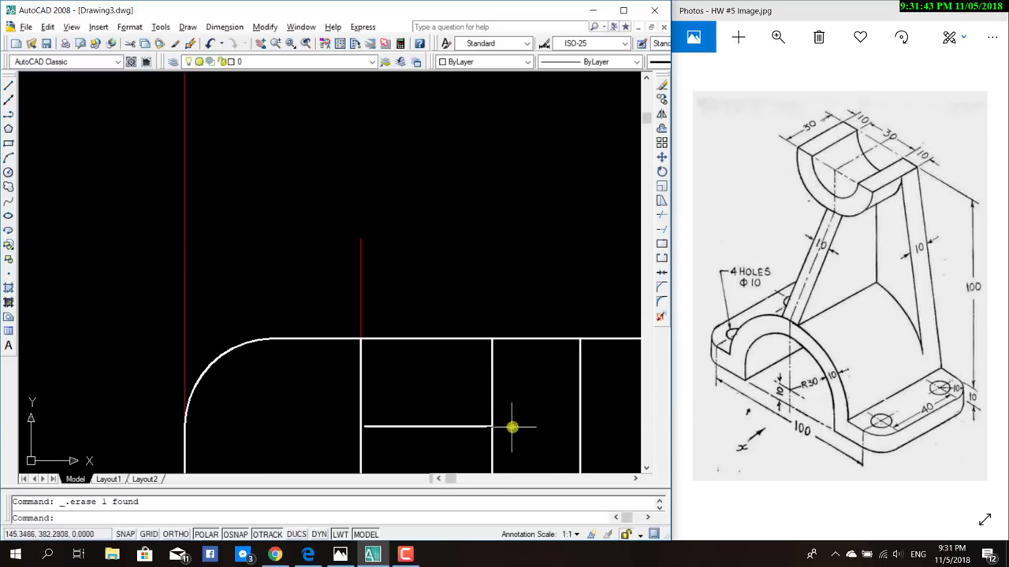
{"action": "middle_click_drag", "start_coordinate": [520, 412], "coordinate": [361, 281]}
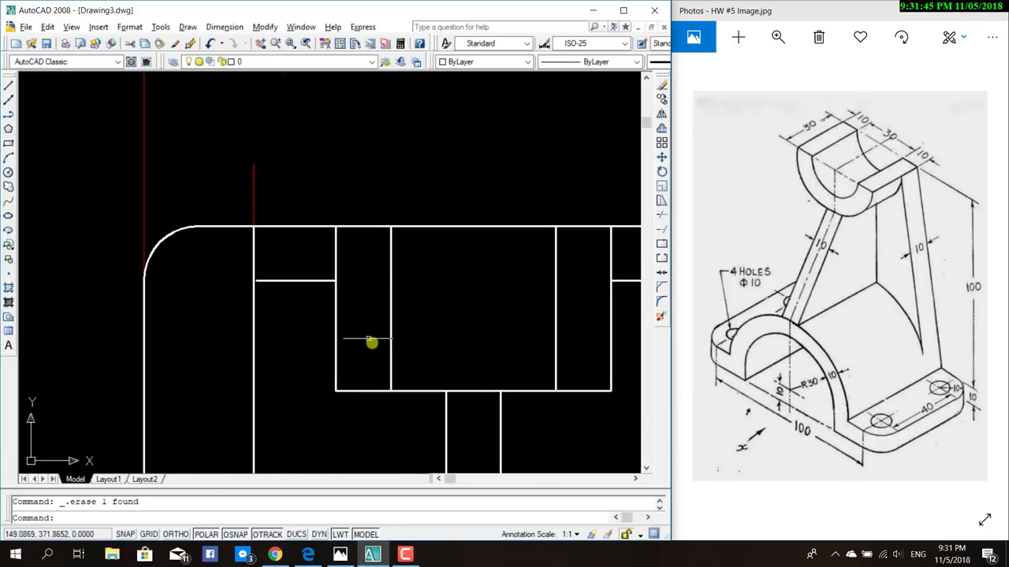
{"action": "scroll", "coordinate": [508, 422], "scroll_direction": "down", "scroll_amount": 1}
{"action": "scroll", "coordinate": [518, 402], "scroll_direction": "down", "scroll_amount": 1}
{"action": "middle_click_drag", "start_coordinate": [517, 401], "coordinate": [432, 331]}
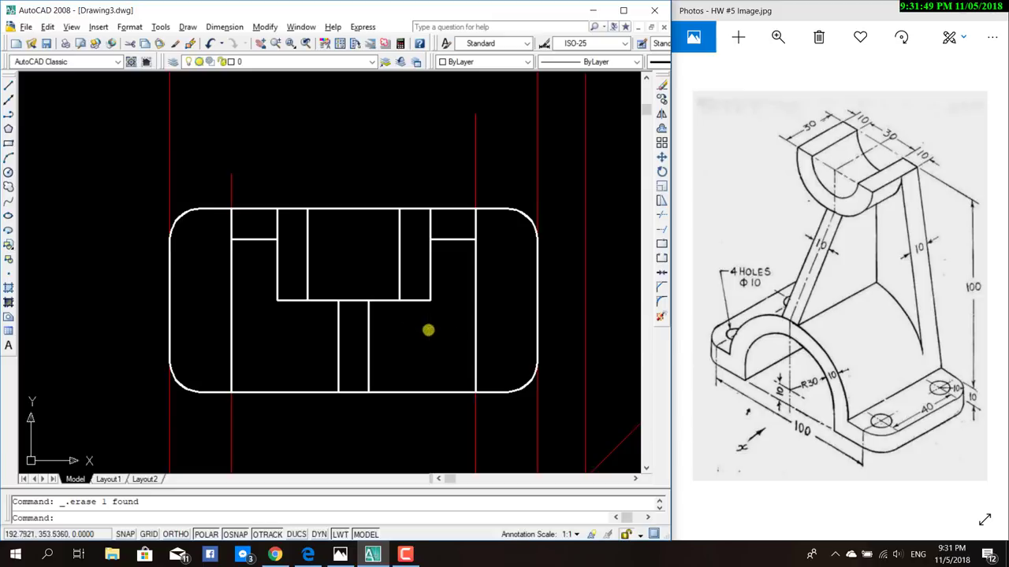
{"action": "scroll", "coordinate": [428, 331], "scroll_direction": "down", "scroll_amount": 1}
{"action": "scroll", "coordinate": [430, 353], "scroll_direction": "down", "scroll_amount": 1}
{"action": "mouse_move", "coordinate": [428, 379]}
{"action": "middle_mouse_down"}
{"action": "mouse_move", "coordinate": [354, 300]}
{"action": "mouse_move", "coordinate": [336, 259]}
{"action": "middle_mouse_up"}
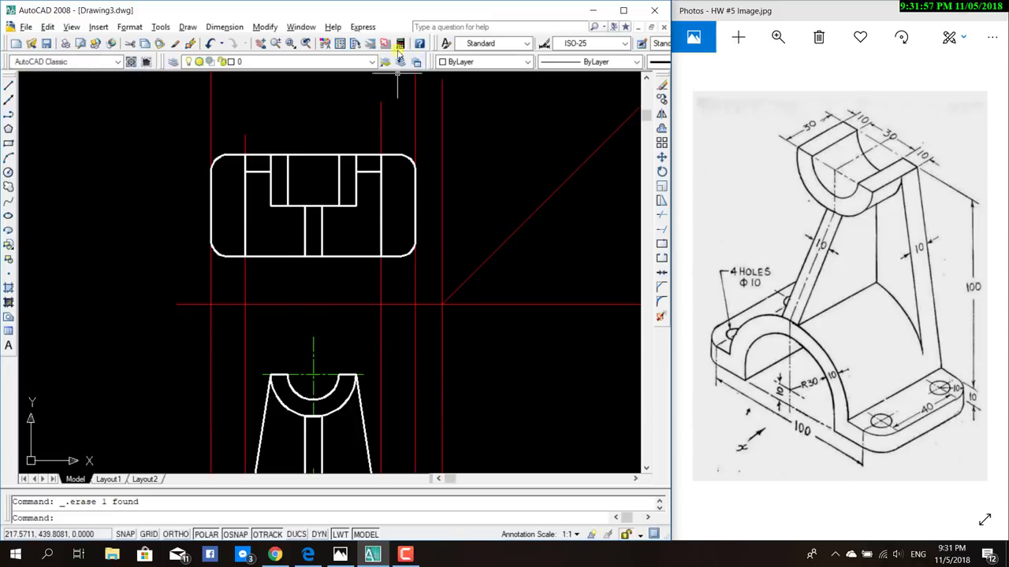
{"action": "left_click", "coordinate": [372, 61]}
Make Center the current layer and draw vertical and horizontal centre lines at the first rounded corner.
{"action": "left_click", "coordinate": [241, 81]}
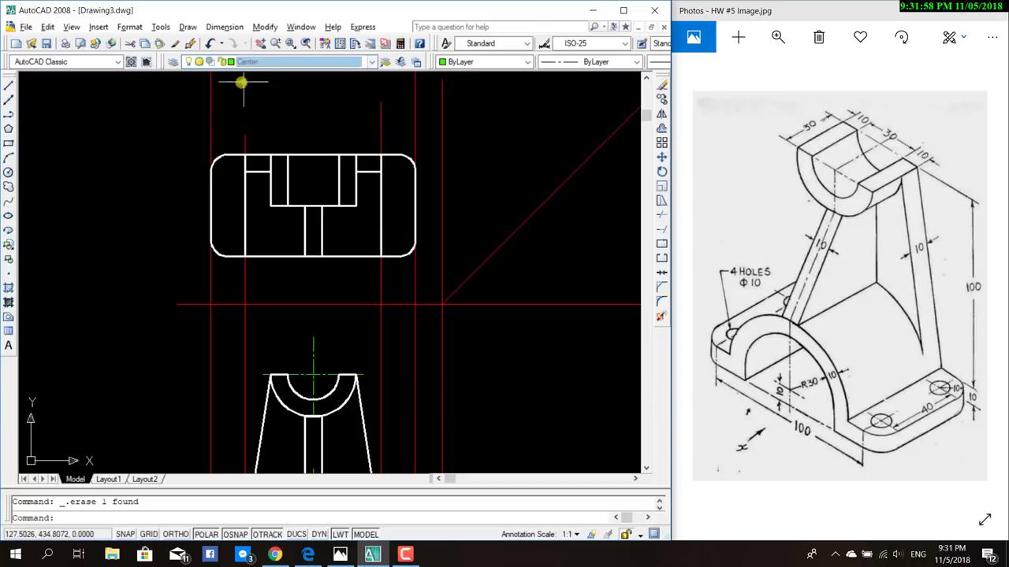
{"action": "left_click", "coordinate": [8, 86]}
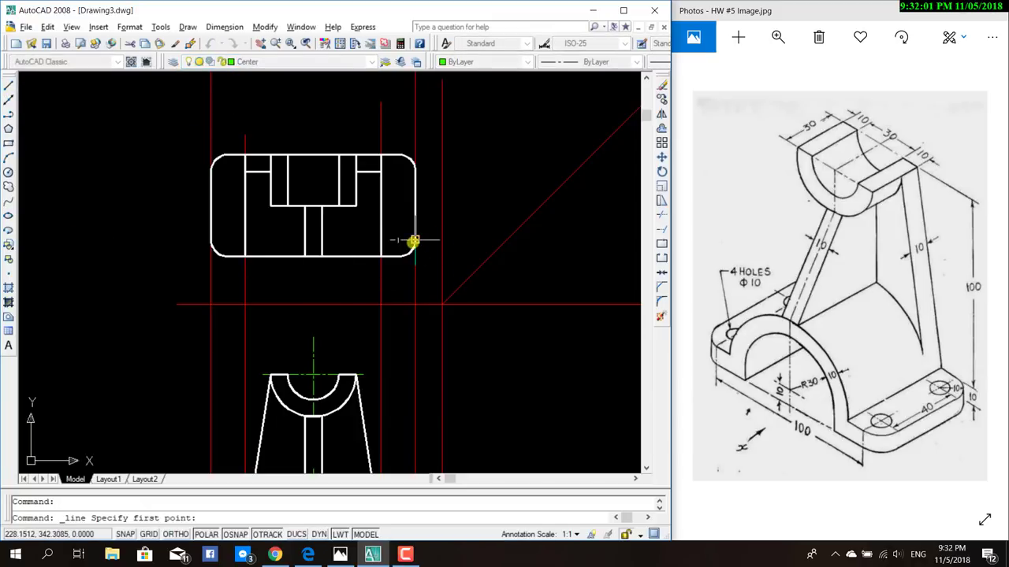
{"action": "scroll", "coordinate": [413, 242], "scroll_direction": "up", "scroll_amount": 5}
{"action": "scroll", "coordinate": [413, 242], "scroll_direction": "up", "scroll_amount": 3}
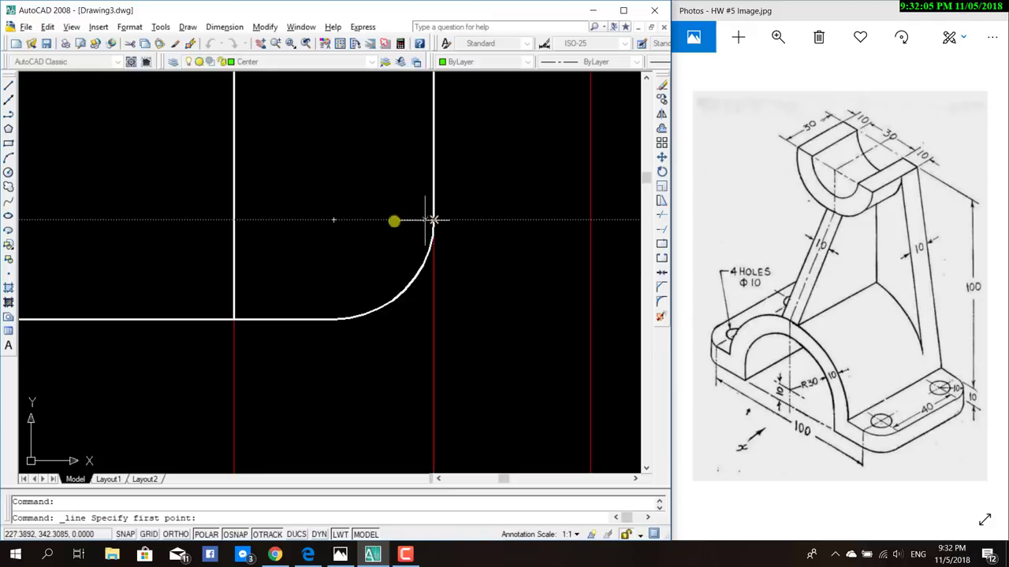
{"action": "left_click", "coordinate": [334, 221]}
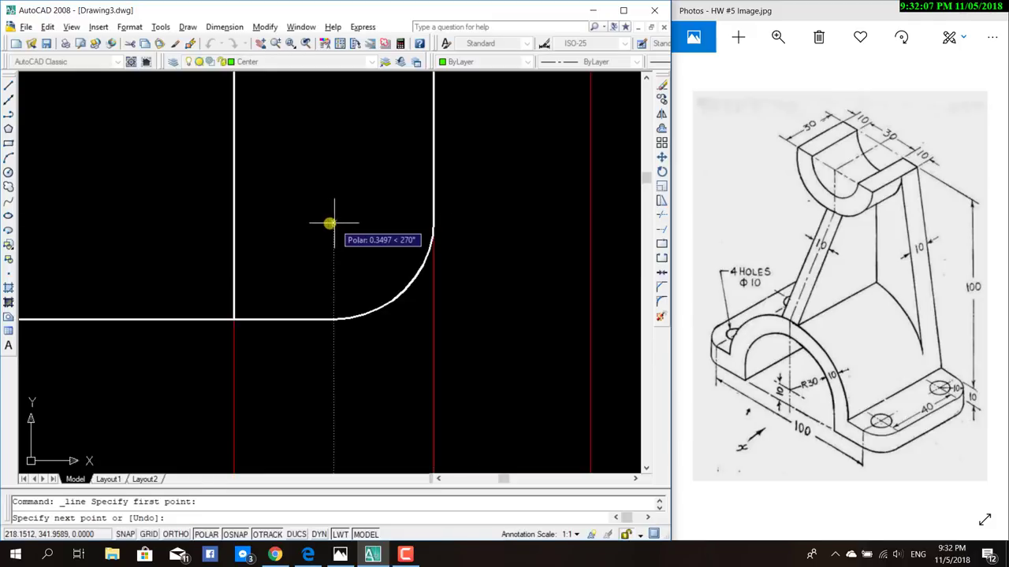
{"action": "left_click", "coordinate": [334, 124]}
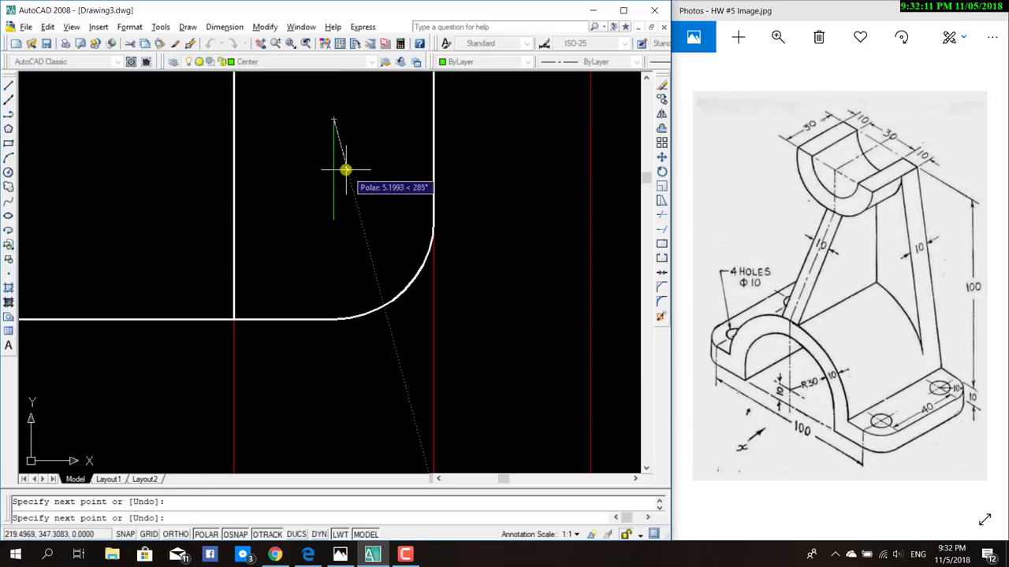
{"action": "key", "text": "Escape"}
{"action": "left_click", "coordinate": [7, 86]}
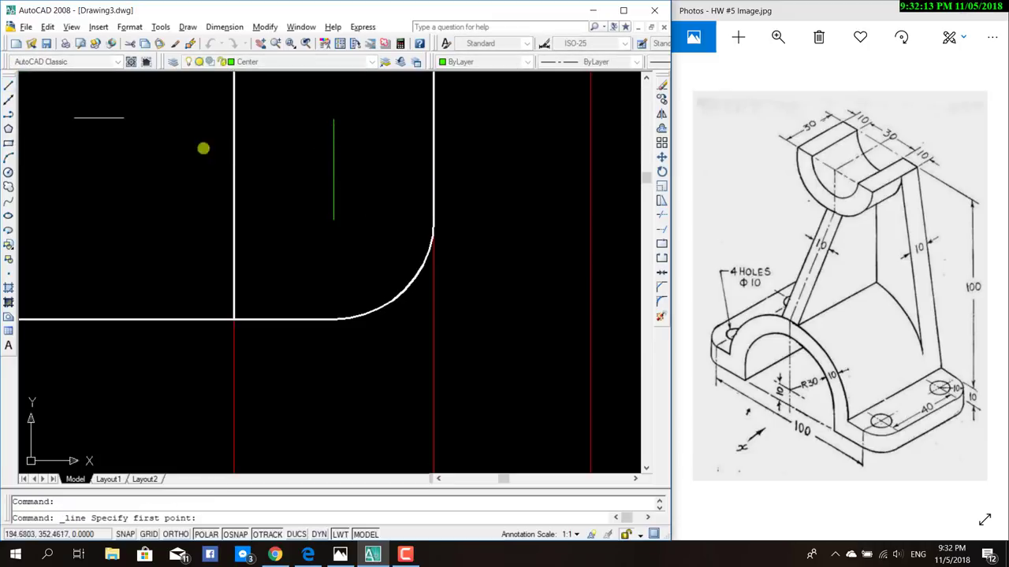
{"action": "left_click", "coordinate": [333, 219]}
{"action": "left_click", "coordinate": [248, 220]}
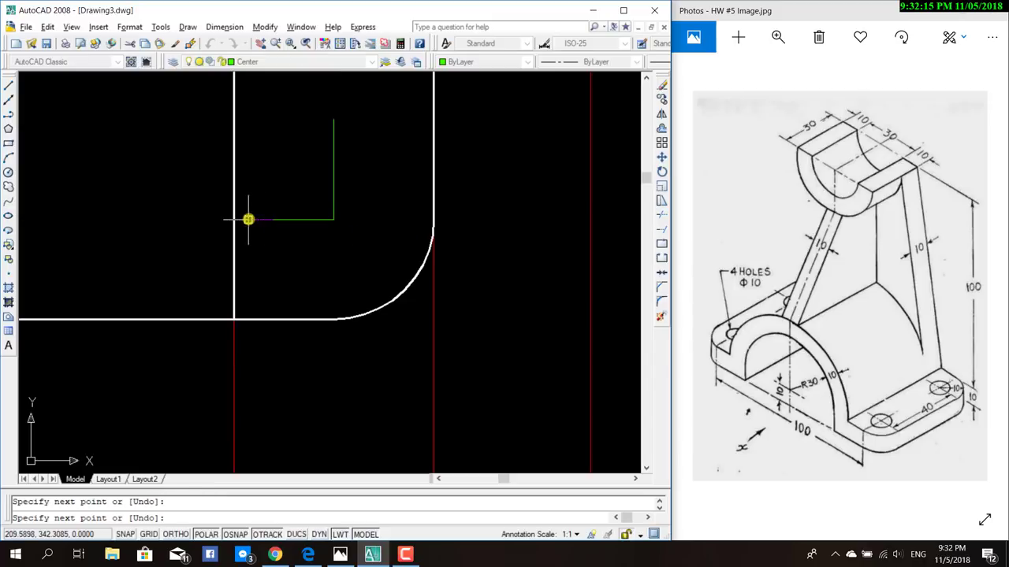
{"action": "key", "text": "Escape"}
Grip-stretch the first corner's vertical line down and horizontal line right to the arc.
{"action": "left_click", "coordinate": [333, 207]}
{"action": "left_click", "coordinate": [334, 220]}
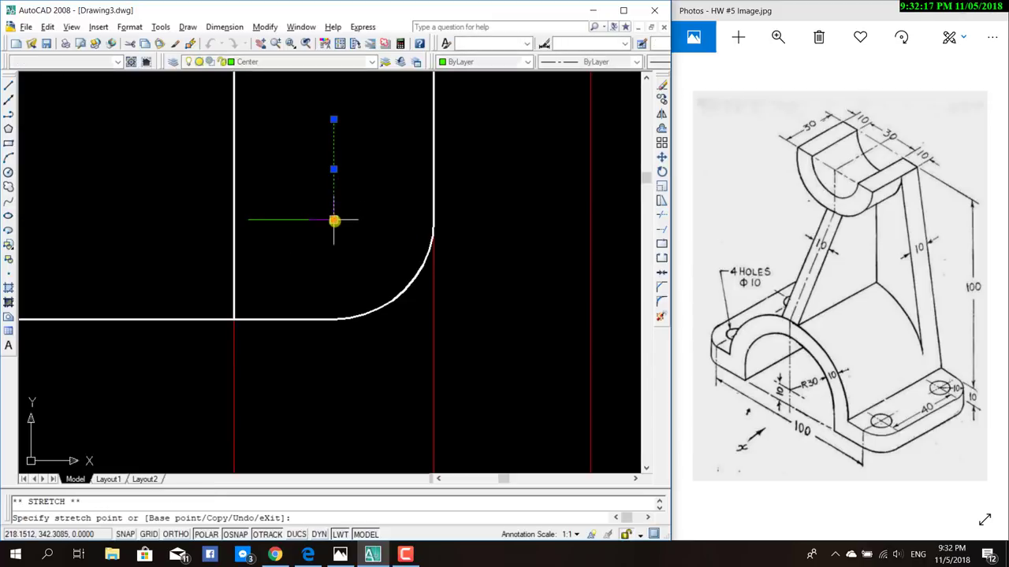
{"action": "left_click", "coordinate": [333, 319]}
{"action": "key", "text": "Escape"}
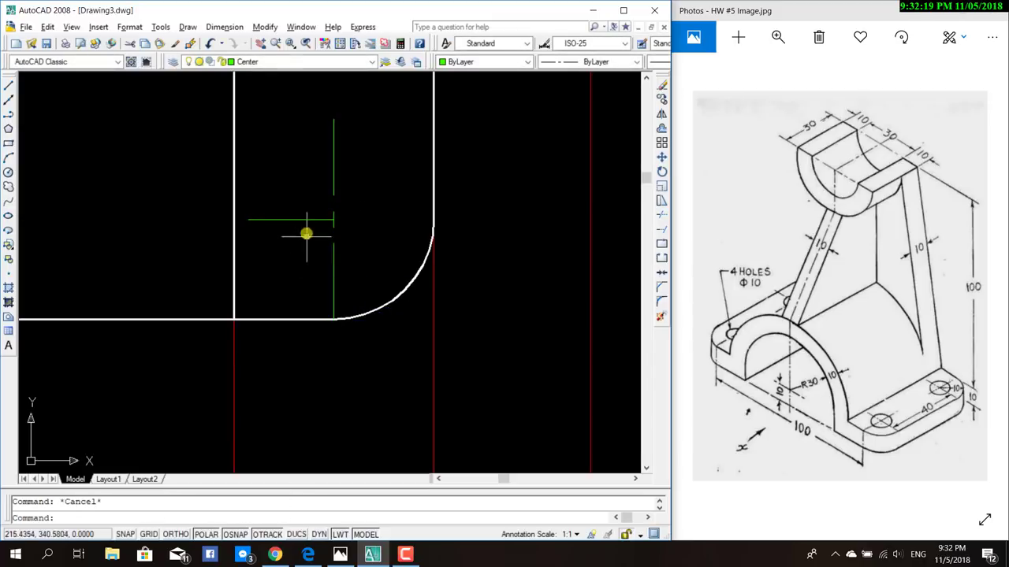
{"action": "left_click", "coordinate": [305, 219]}
{"action": "left_click", "coordinate": [334, 220]}
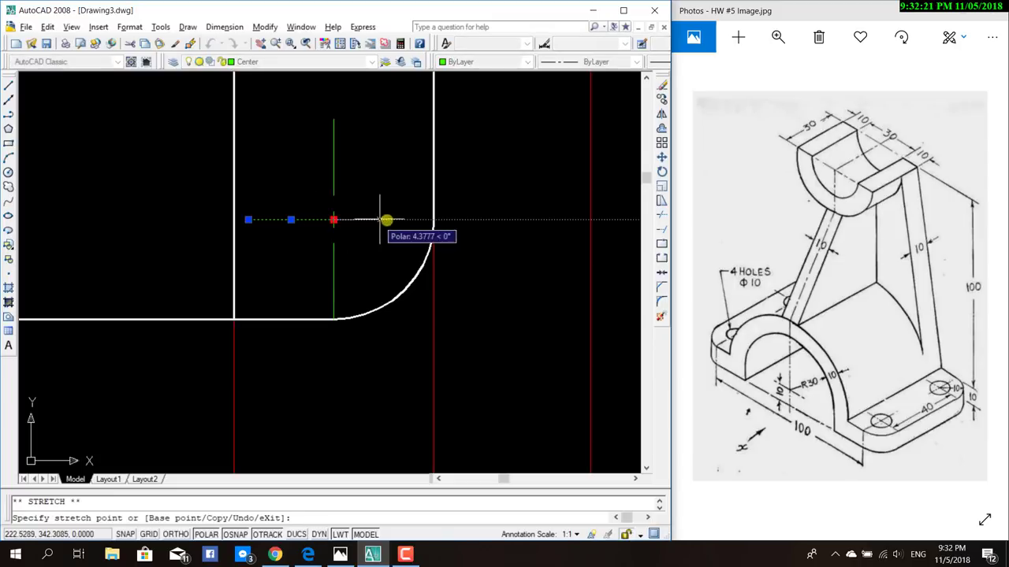
{"action": "left_click", "coordinate": [434, 219]}
{"action": "key", "text": "Escape"}
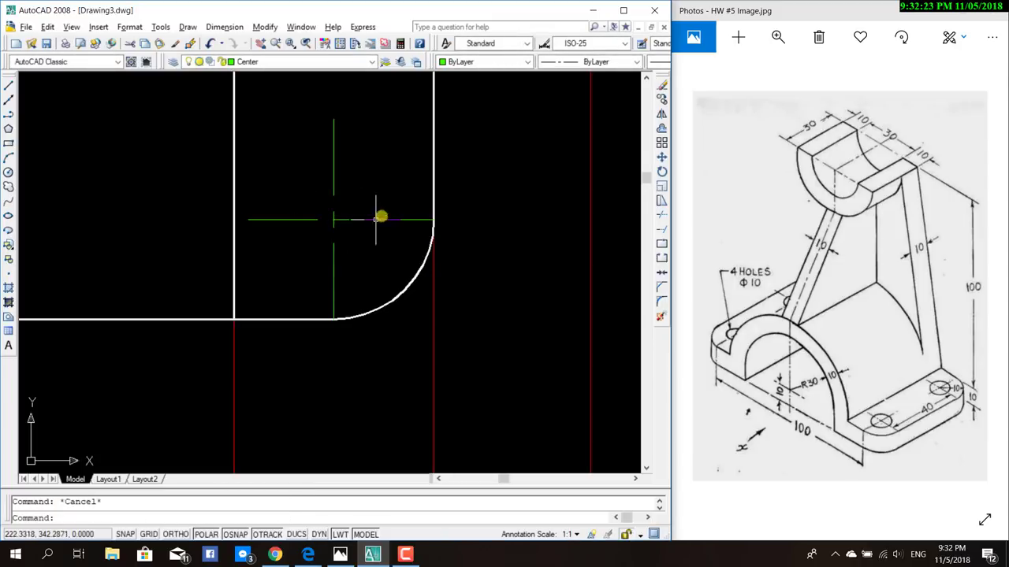
Draw a horizontal centre line at the next corner, ending at the rounded outline's edge.
{"action": "scroll", "coordinate": [378, 173], "scroll_direction": "down", "scroll_amount": 1}
{"action": "scroll", "coordinate": [375, 171], "scroll_direction": "down", "scroll_amount": 1}
{"action": "scroll", "coordinate": [377, 193], "scroll_direction": "down", "scroll_amount": 1}
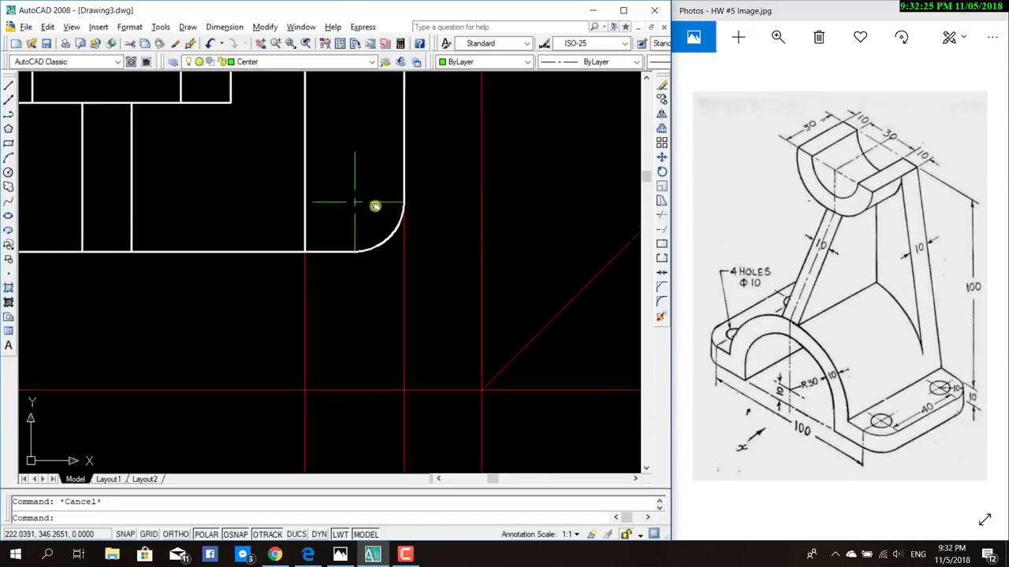
{"action": "scroll", "coordinate": [358, 348], "scroll_direction": "down", "scroll_amount": 1}
{"action": "left_click", "coordinate": [8, 84]}
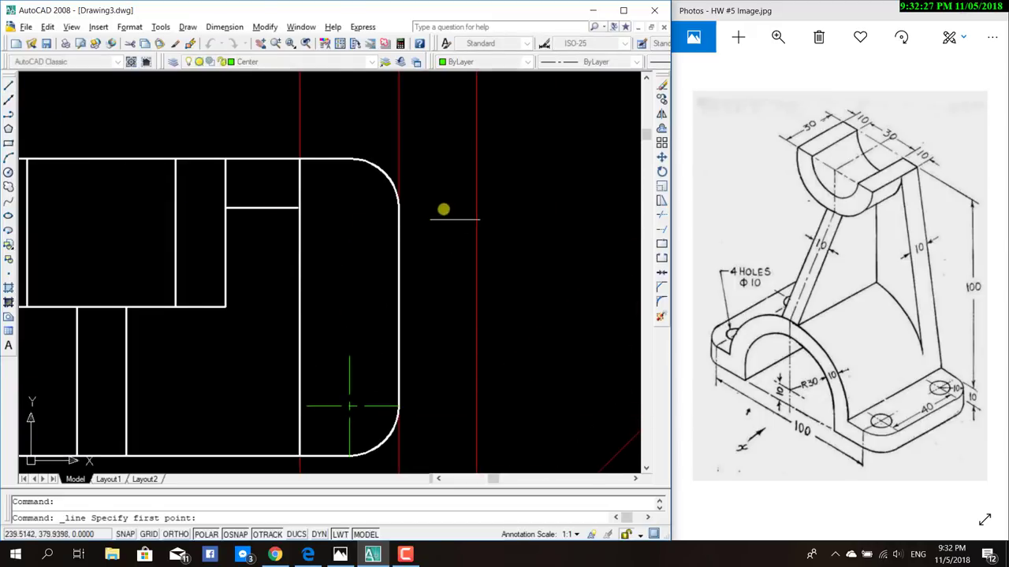
{"action": "left_click", "coordinate": [349, 208]}
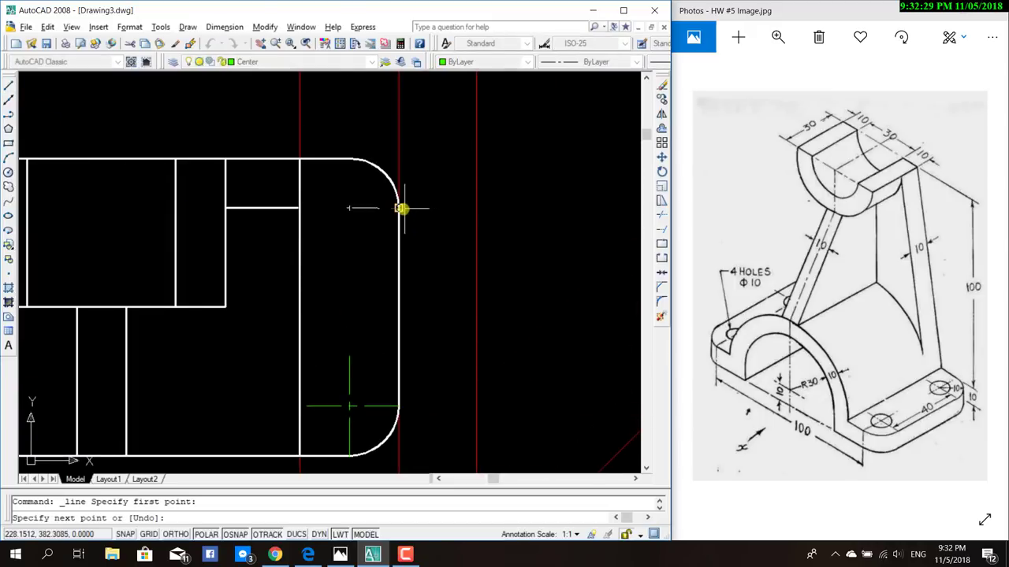
{"action": "left_click", "coordinate": [400, 208]}
{"action": "key", "text": "Escape"}
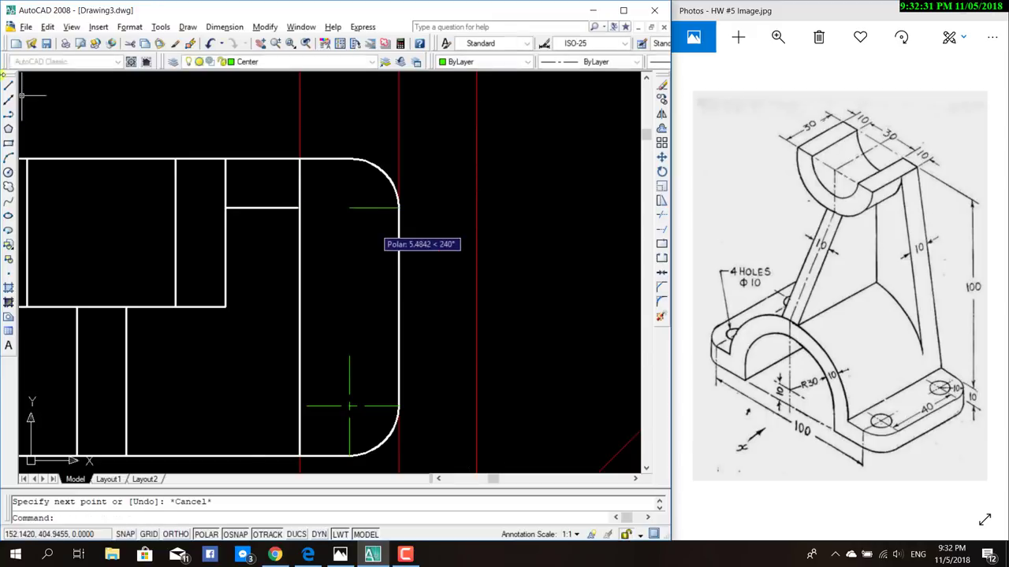
Draw that corner's vertical centre line and grip-stretch it upward.
{"action": "left_click", "coordinate": [8, 85]}
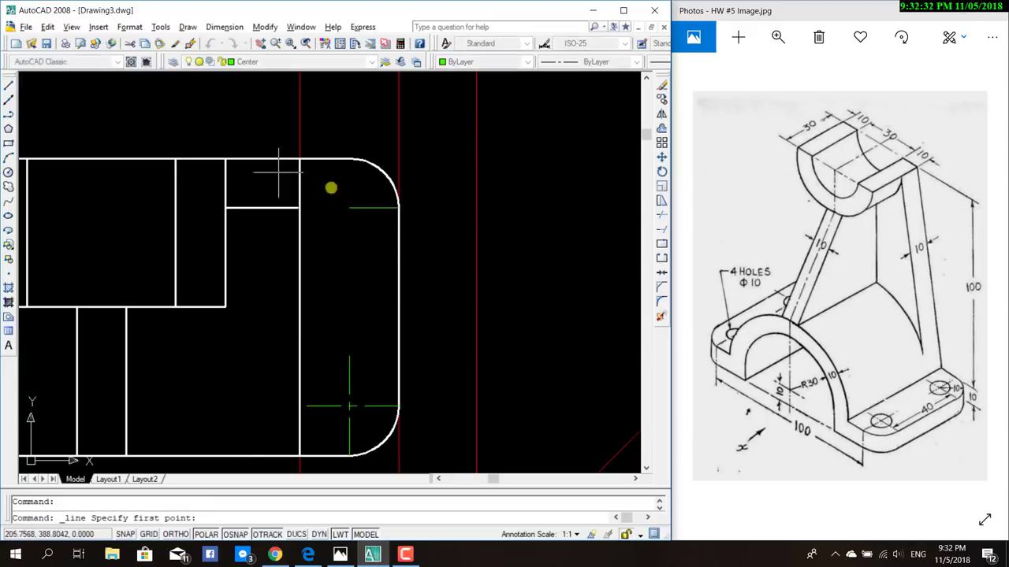
{"action": "left_click", "coordinate": [349, 208]}
{"action": "left_click", "coordinate": [349, 264]}
{"action": "key", "text": "Escape"}
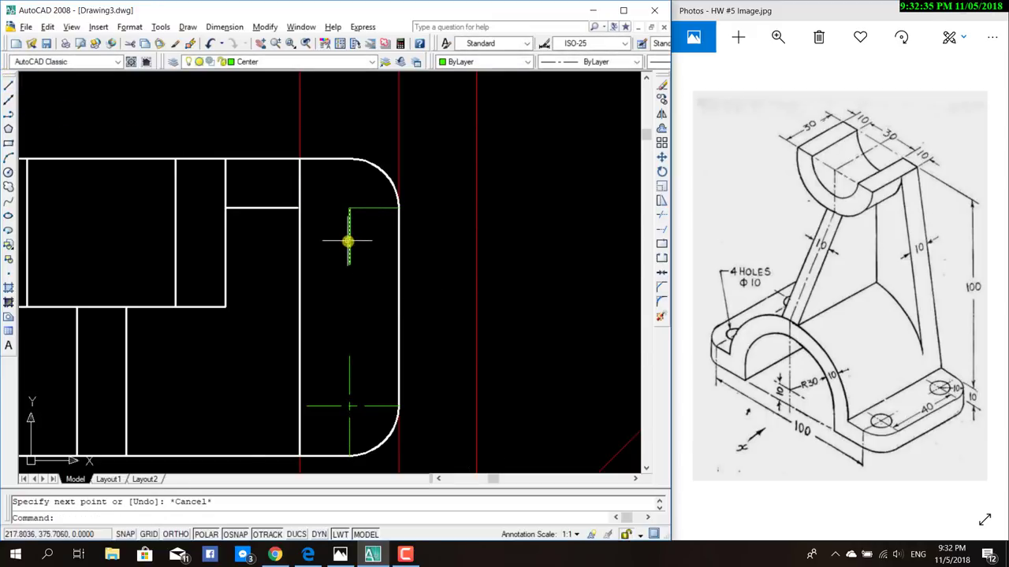
{"action": "left_click", "coordinate": [348, 241]}
{"action": "left_click", "coordinate": [349, 208]}
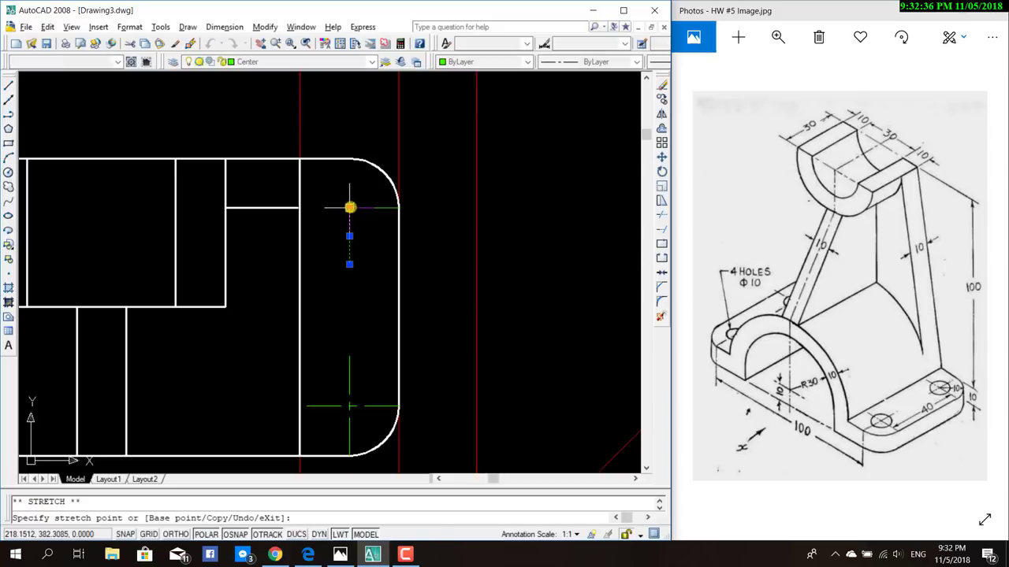
{"action": "left_click", "coordinate": [352, 162]}
{"action": "key", "text": "Escape"}
Pan to the whole top view and start the left corner's centre lines.
{"action": "left_click", "coordinate": [8, 85]}
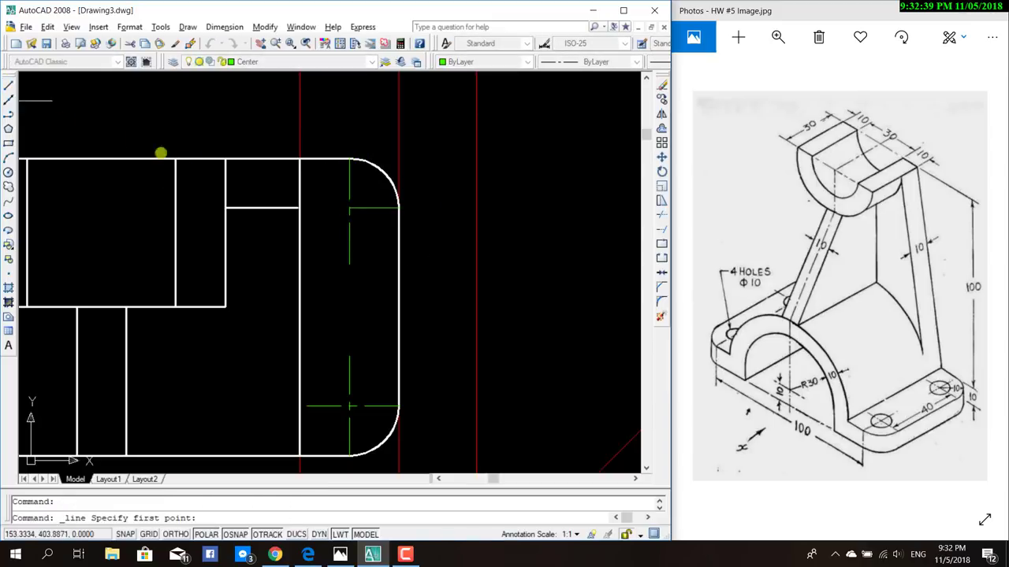
{"action": "key", "text": "Escape"}
{"action": "left_click", "coordinate": [358, 208]}
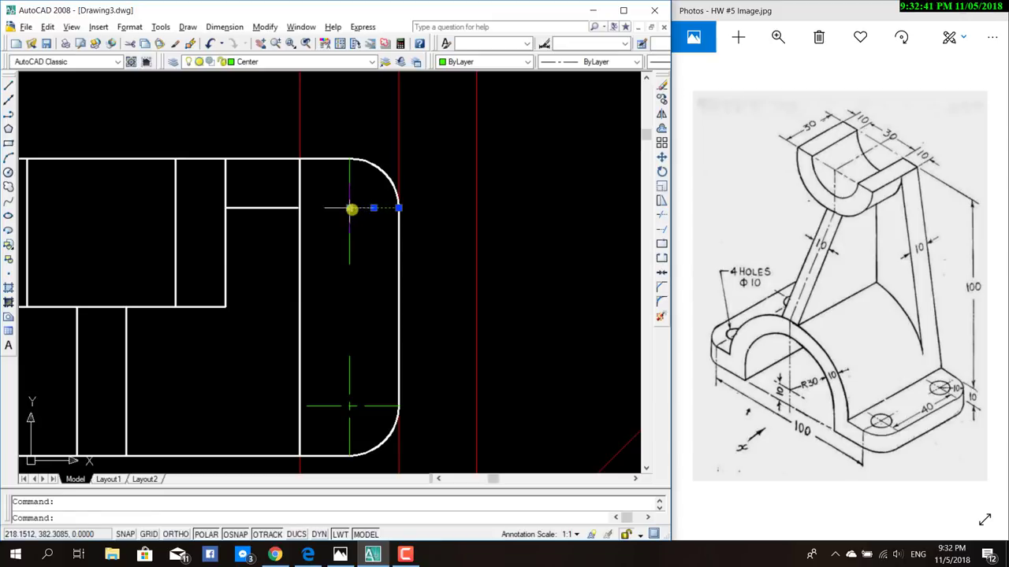
{"action": "left_click", "coordinate": [349, 208]}
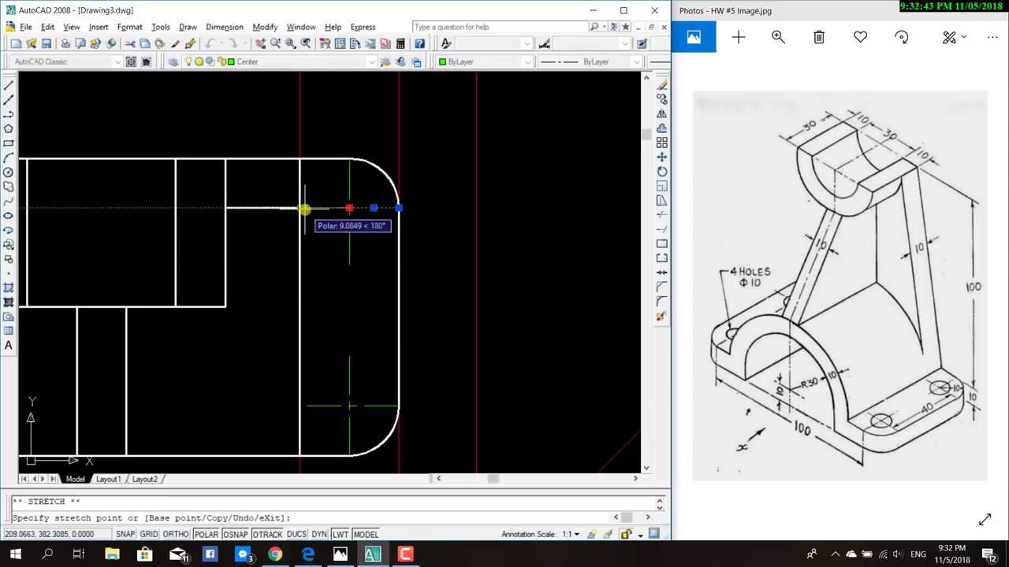
{"action": "key", "text": "Escape"}
{"action": "key", "text": "Escape"}
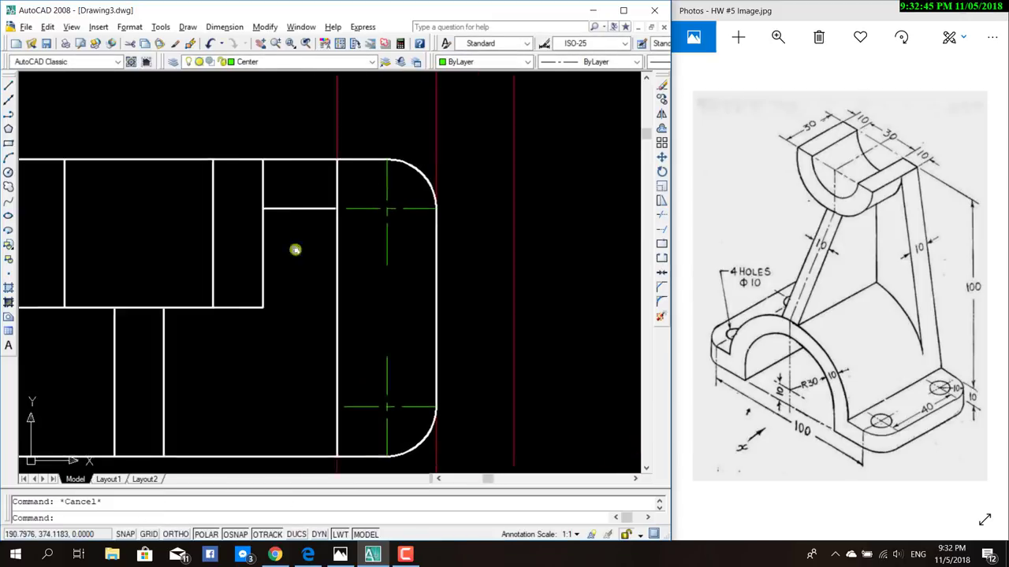
{"action": "middle_click_drag", "start_coordinate": [206, 244], "coordinate": [459, 253]}
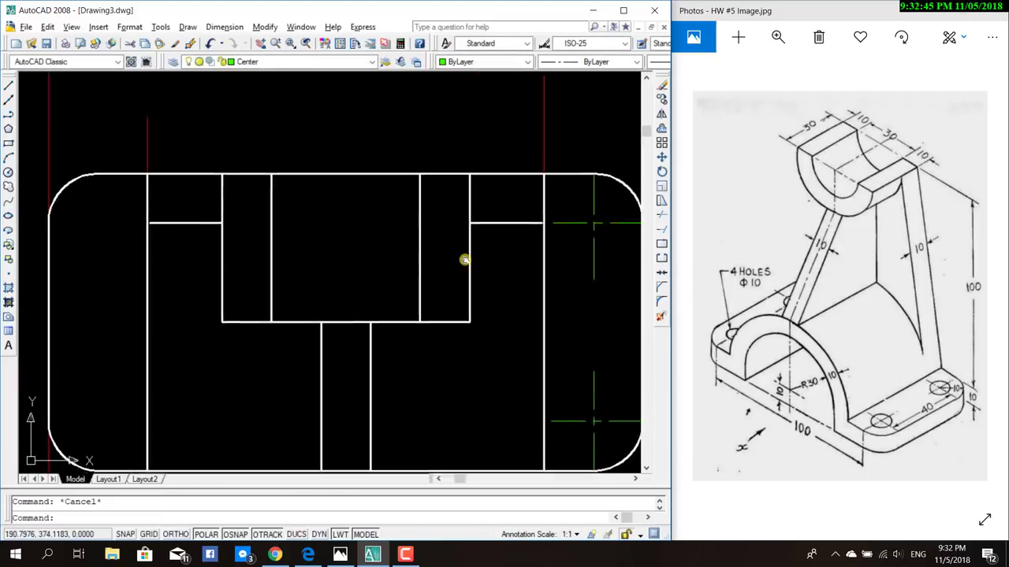
{"action": "left_click", "coordinate": [10, 86]}
{"action": "left_click", "coordinate": [106, 217]}
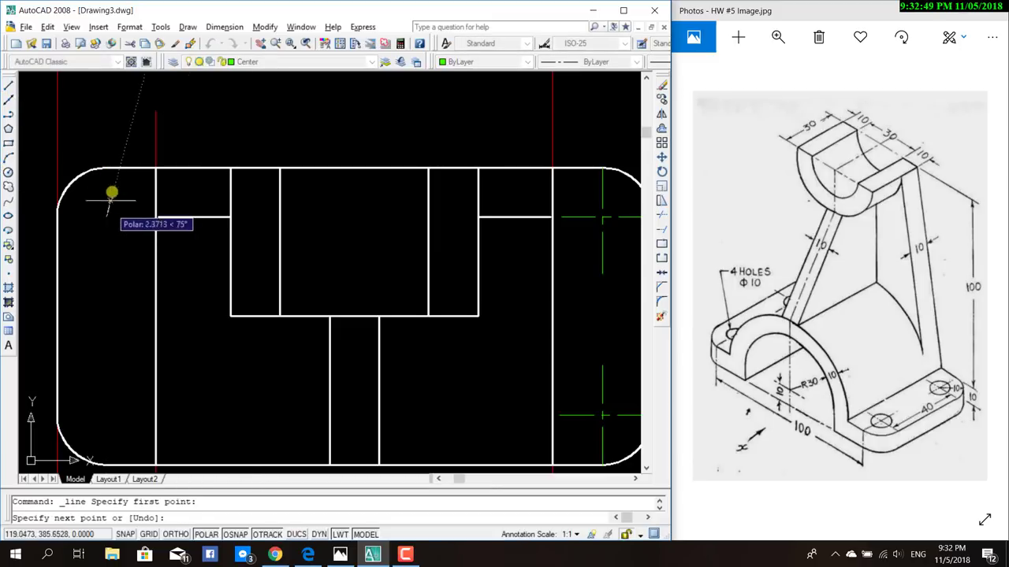
{"action": "left_click", "coordinate": [11, 86]}
{"action": "left_click", "coordinate": [106, 218]}
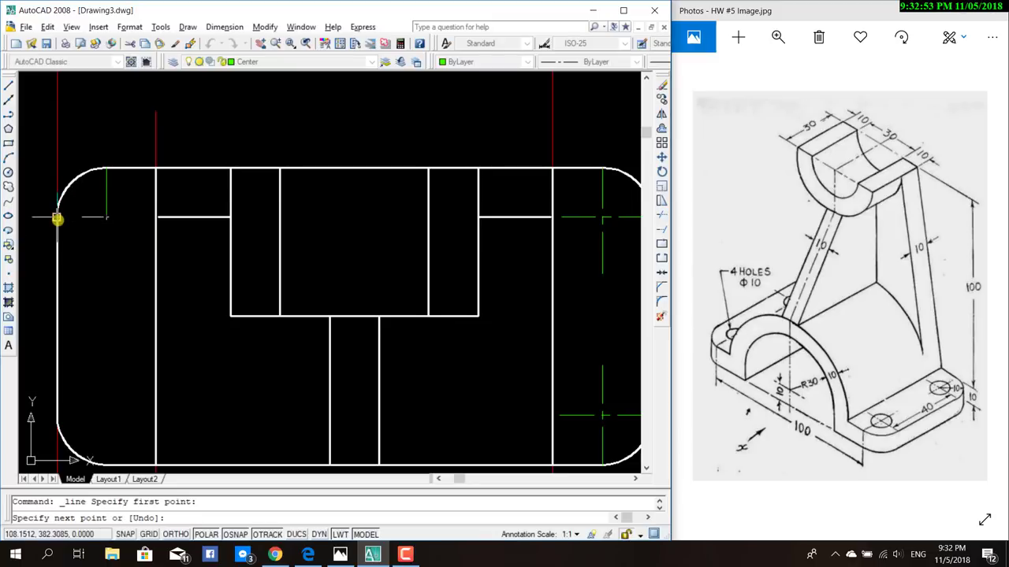
{"action": "key", "text": "Escape"}
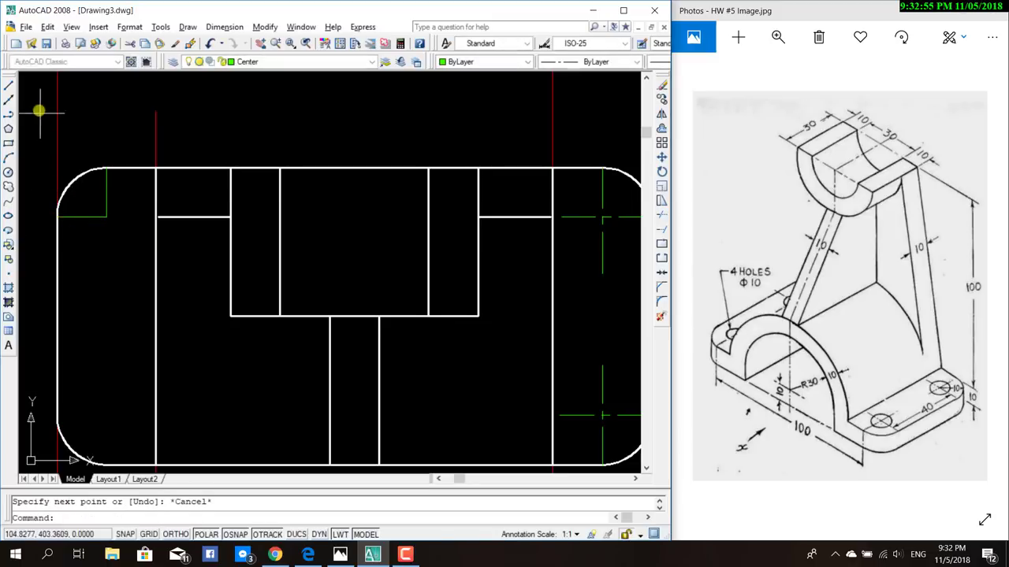
Grip-stretch the left corner's centre lines, extending the horizontal one to the right.
{"action": "left_click", "coordinate": [107, 196]}
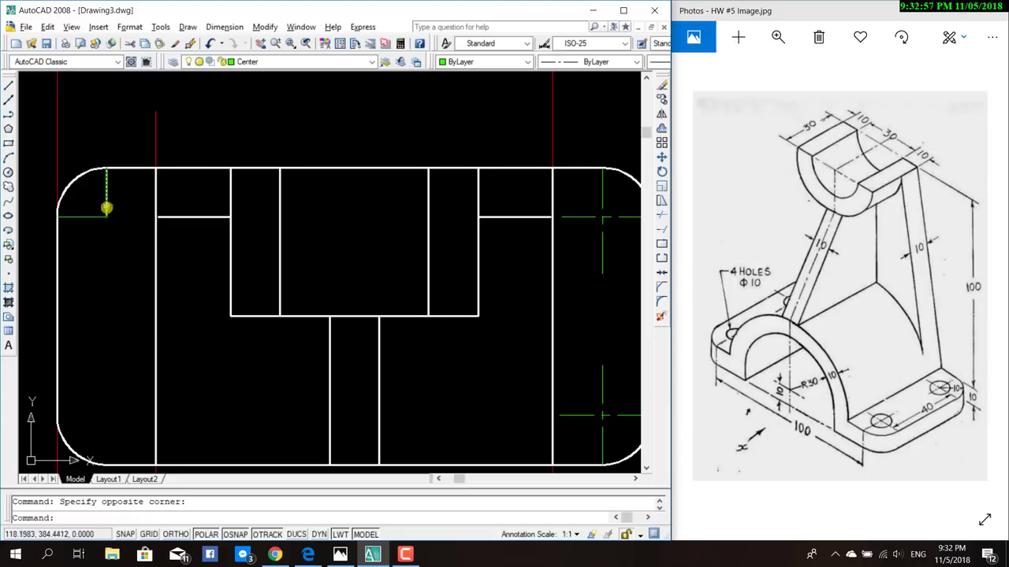
{"action": "left_click", "coordinate": [106, 218]}
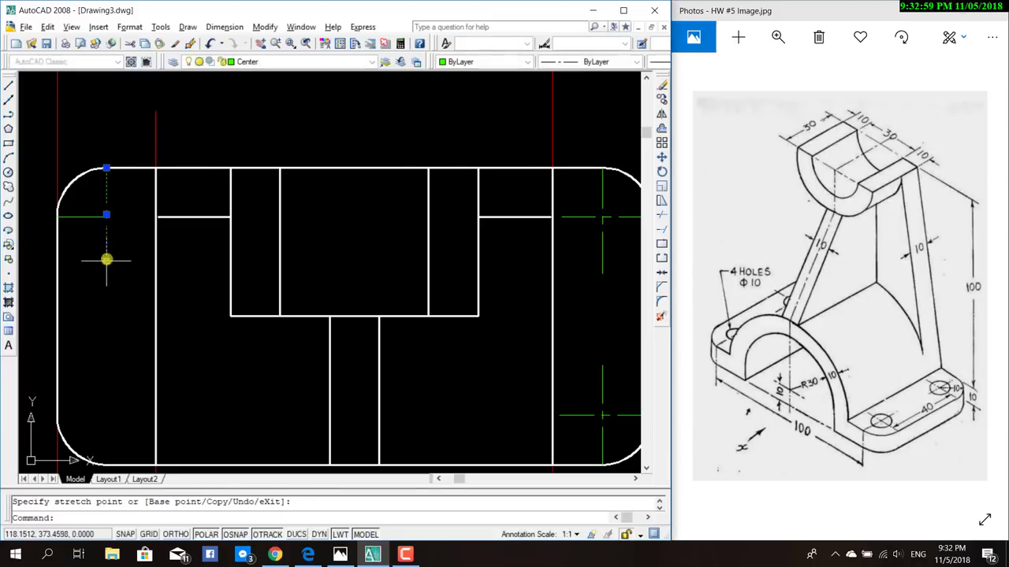
{"action": "key", "text": "Escape"}
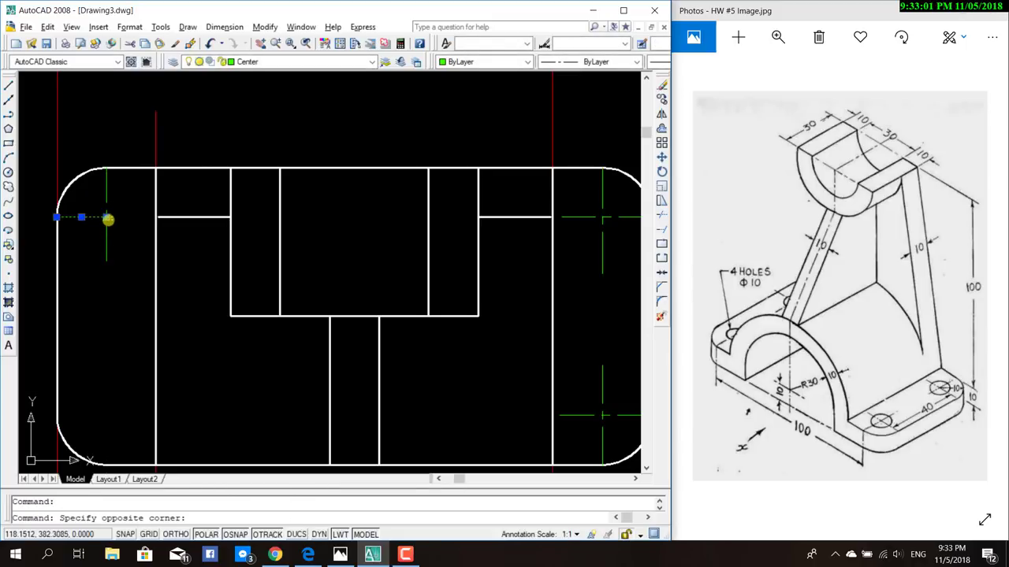
{"action": "left_click", "coordinate": [108, 219]}
{"action": "left_click", "coordinate": [106, 218], "text": "shift"}
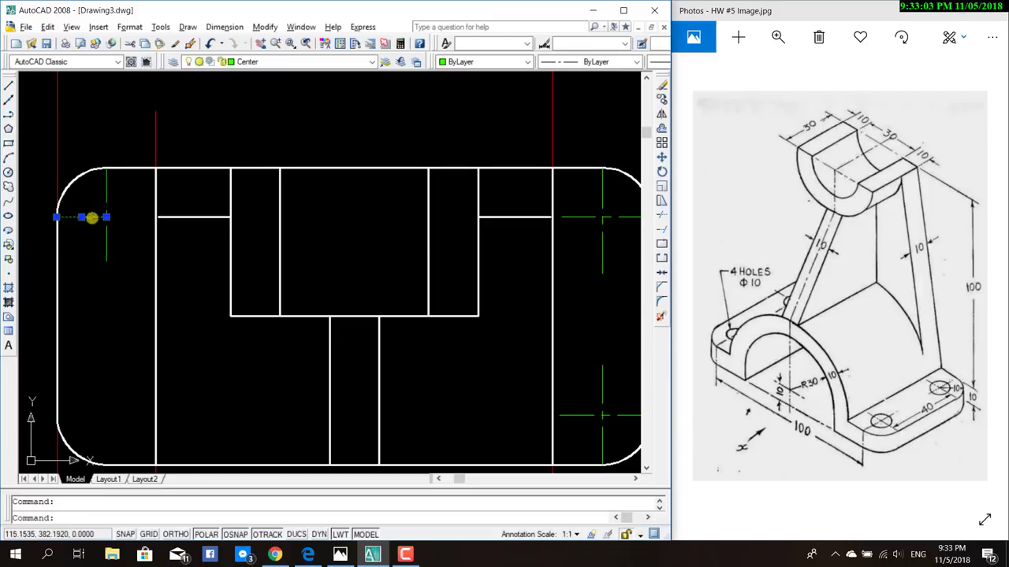
{"action": "left_click", "coordinate": [106, 219]}
{"action": "left_click", "coordinate": [147, 219]}
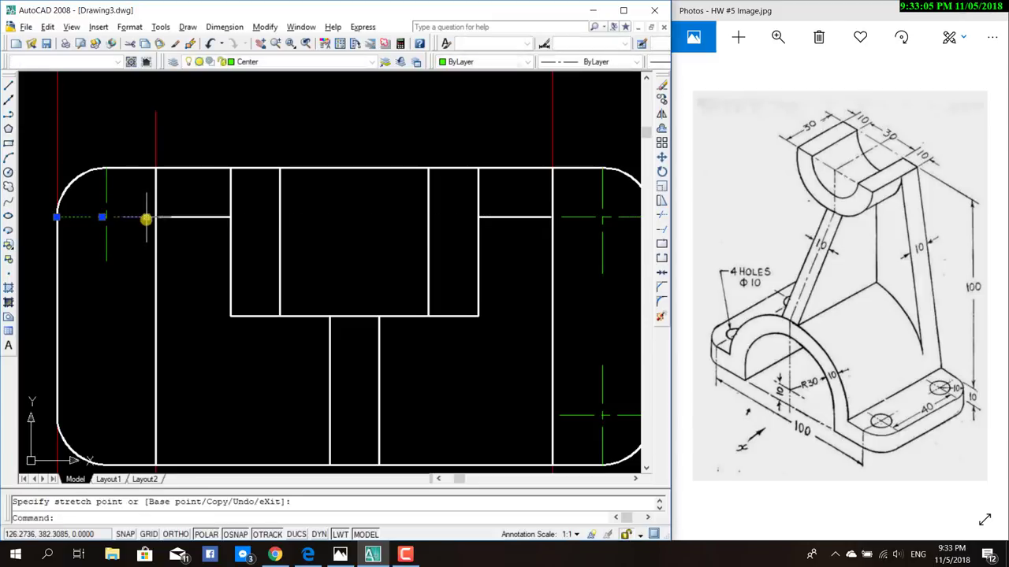
{"action": "key", "text": "Escape"}
Draw a horizontal centre line at the bottom-left corner.
{"action": "scroll", "coordinate": [47, 190], "scroll_direction": "down", "scroll_amount": 4}
{"action": "scroll", "coordinate": [90, 286], "scroll_direction": "up", "scroll_amount": 1}
{"action": "scroll", "coordinate": [133, 265], "scroll_direction": "up", "scroll_amount": 3}
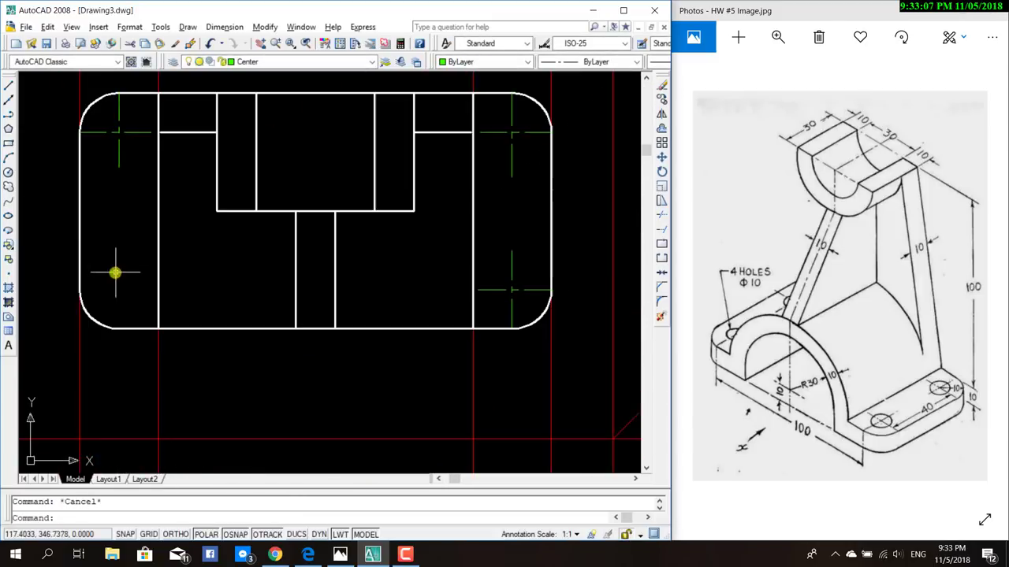
{"action": "left_click", "coordinate": [7, 84]}
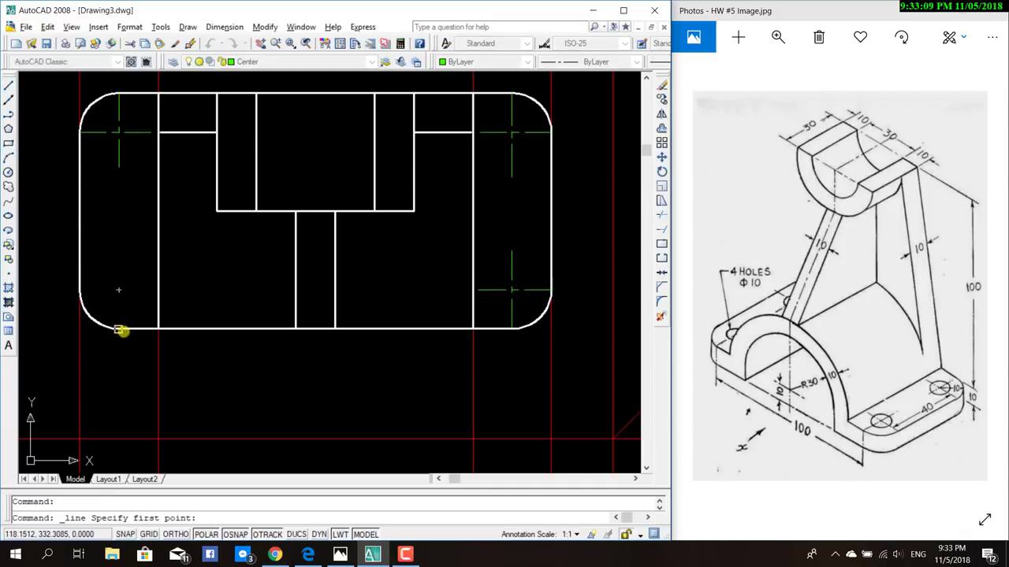
{"action": "left_click", "coordinate": [118, 328]}
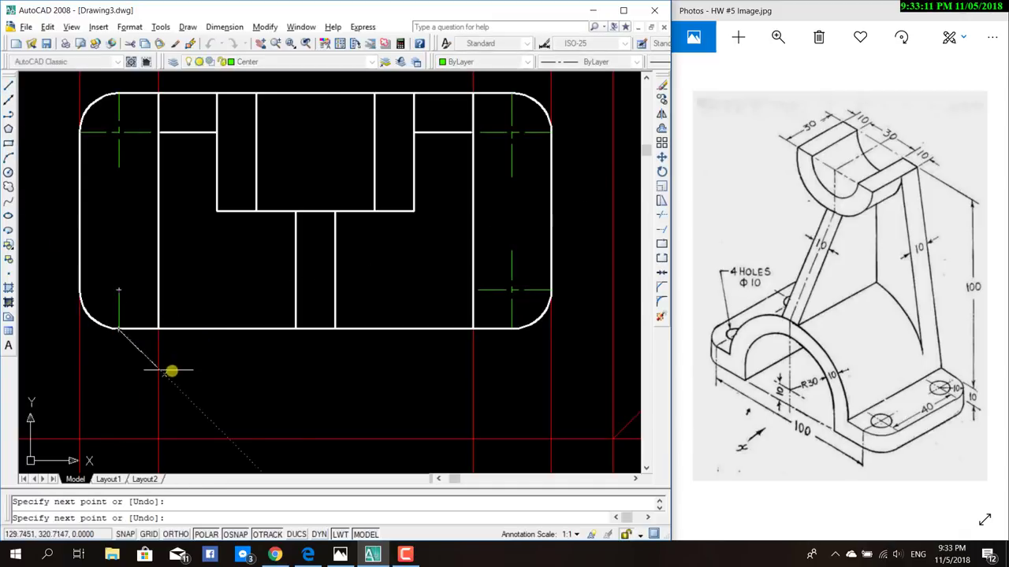
{"action": "key", "text": "Escape"}
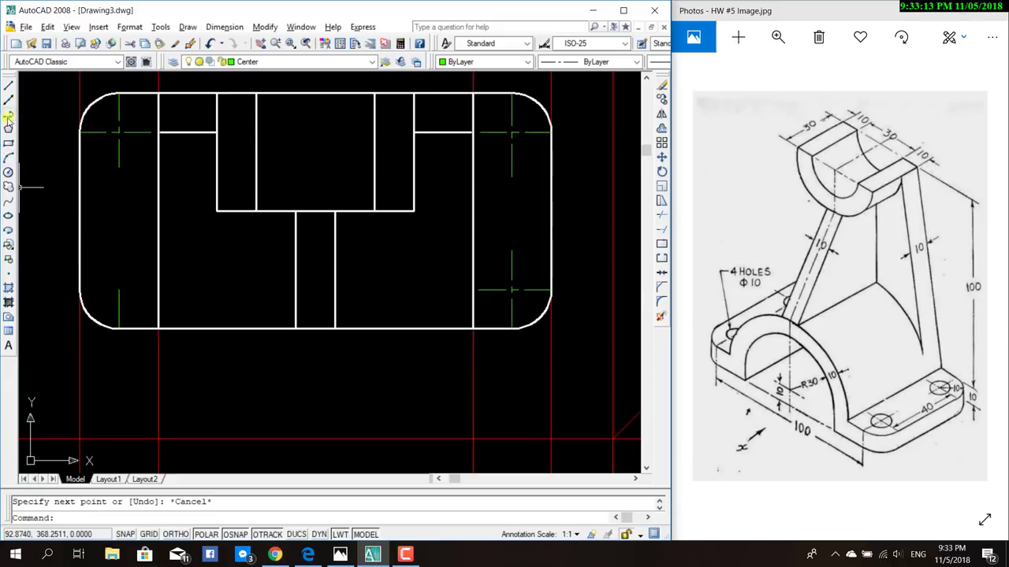
{"action": "left_click", "coordinate": [8, 84]}
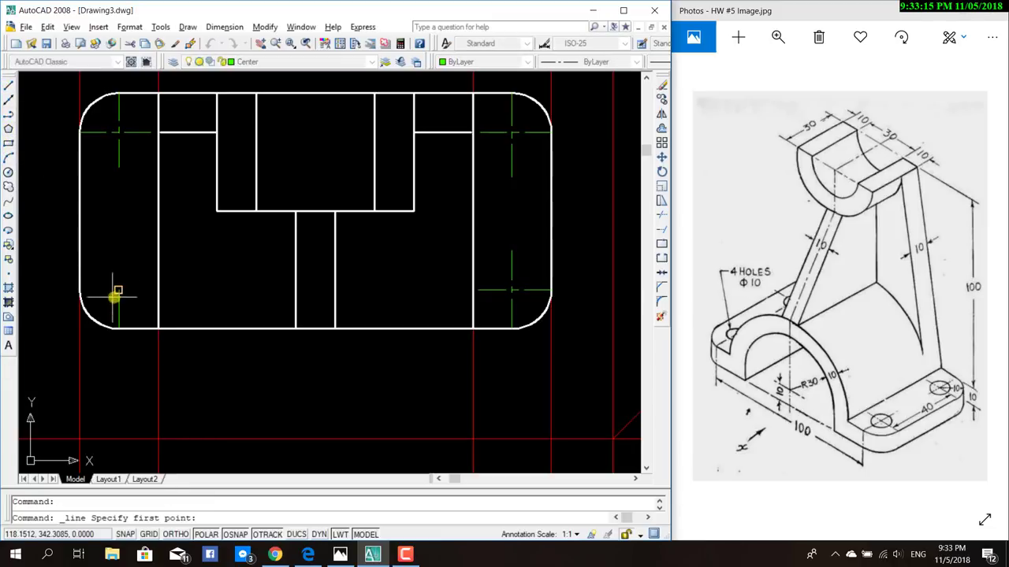
{"action": "left_click", "coordinate": [118, 290]}
{"action": "left_click", "coordinate": [158, 290]}
{"action": "key", "text": "Escape"}
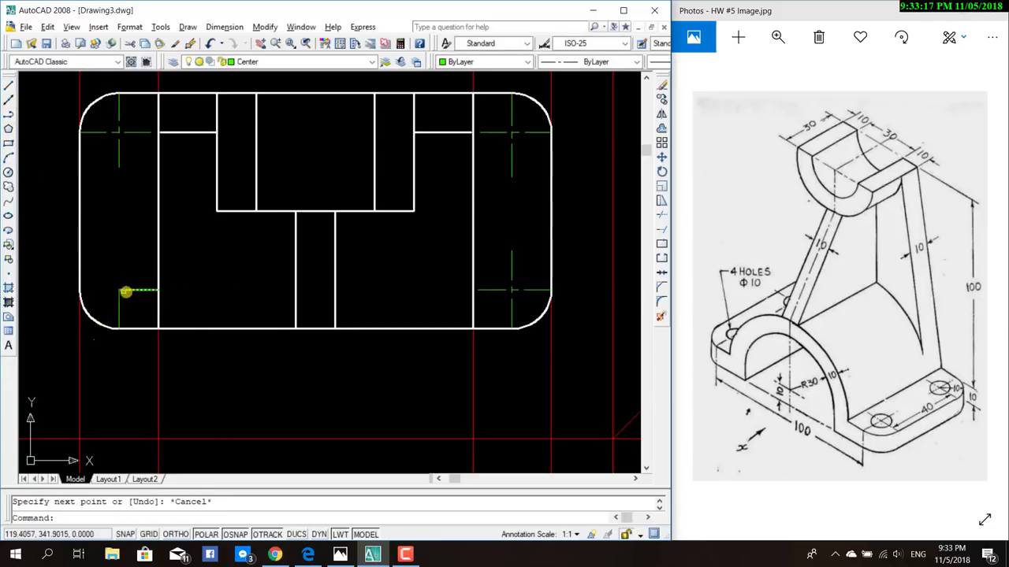
Extend the bottom-left corner's horizontal line leftward and vertical line upward.
{"action": "left_click", "coordinate": [130, 291]}
{"action": "left_click", "coordinate": [118, 290]}
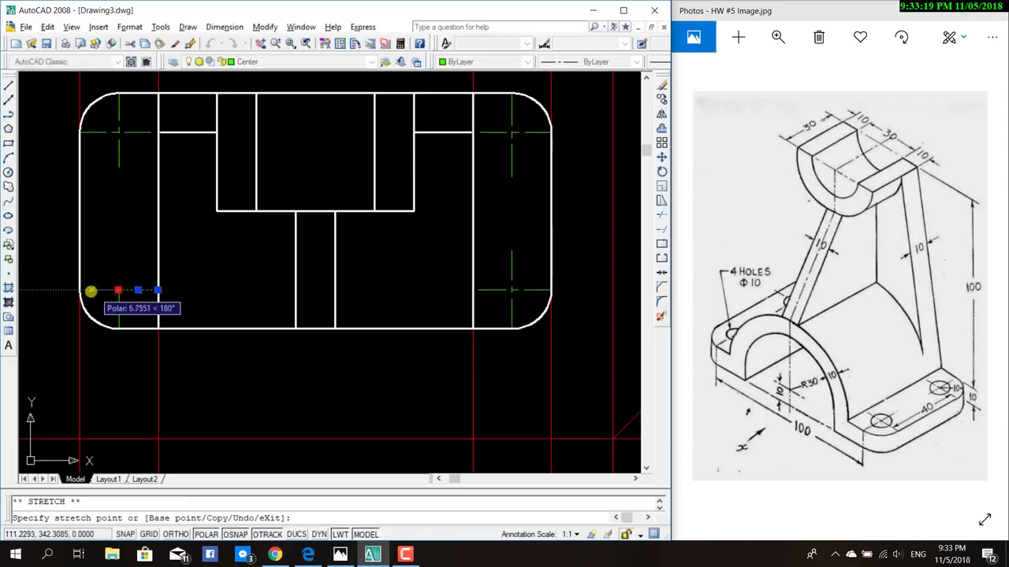
{"action": "left_click", "coordinate": [84, 290]}
{"action": "key", "text": "Escape"}
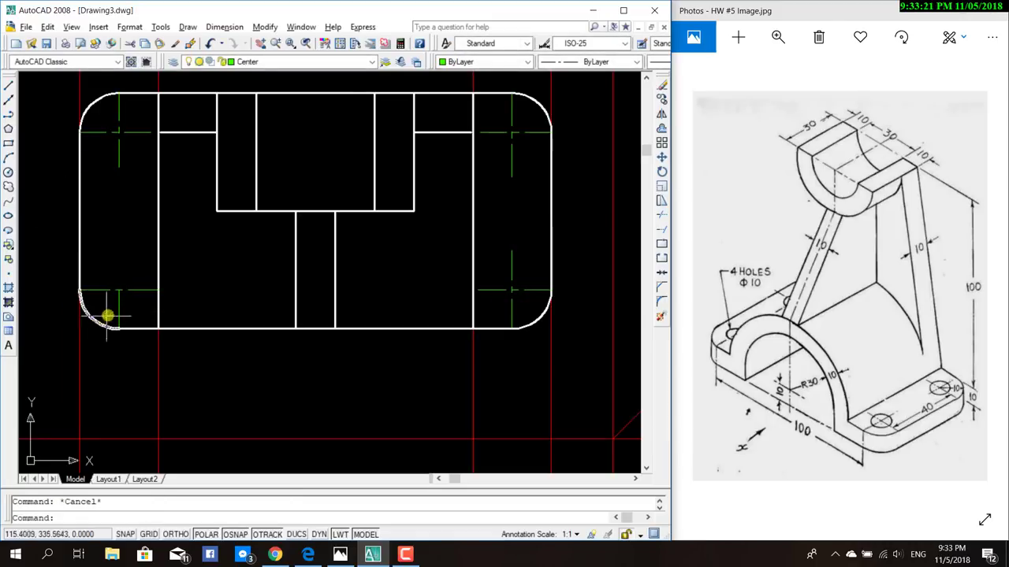
{"action": "left_click", "coordinate": [117, 312]}
{"action": "left_click", "coordinate": [118, 289]}
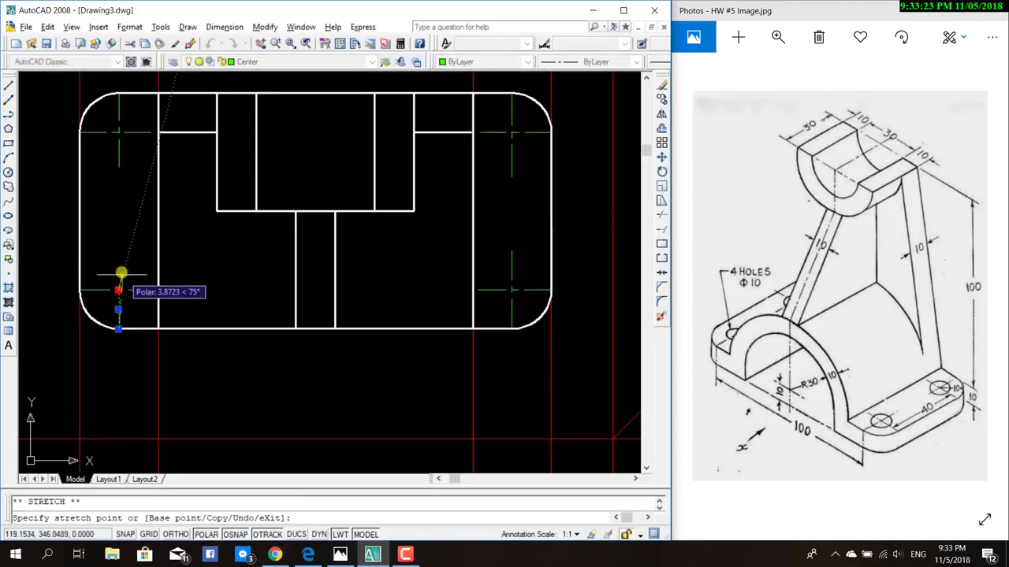
{"action": "left_click", "coordinate": [118, 260]}
{"action": "key", "text": "Escape"}
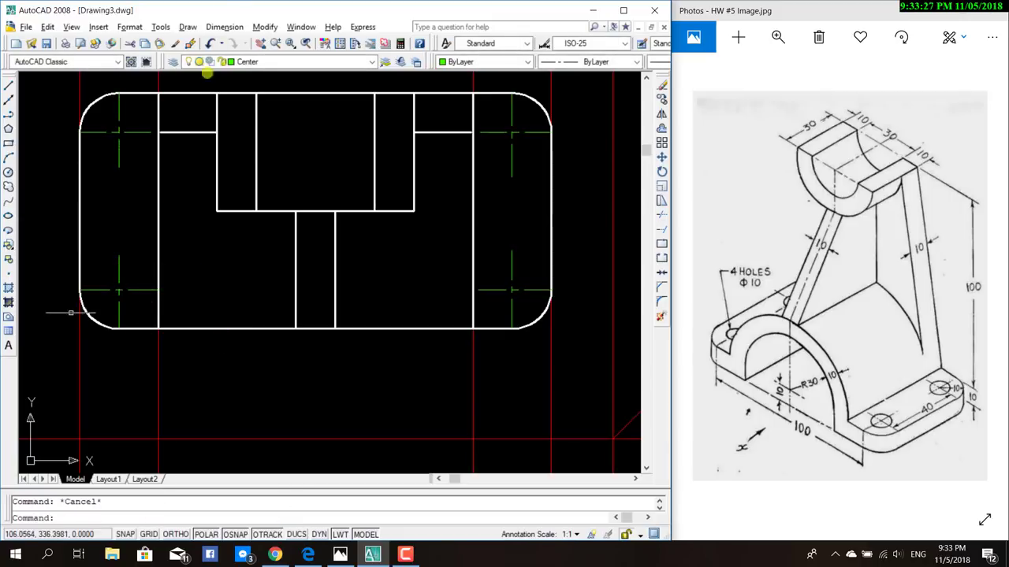
Make layer 0 current and frame the top view's hole centre marks.
{"action": "left_click", "coordinate": [370, 63]}
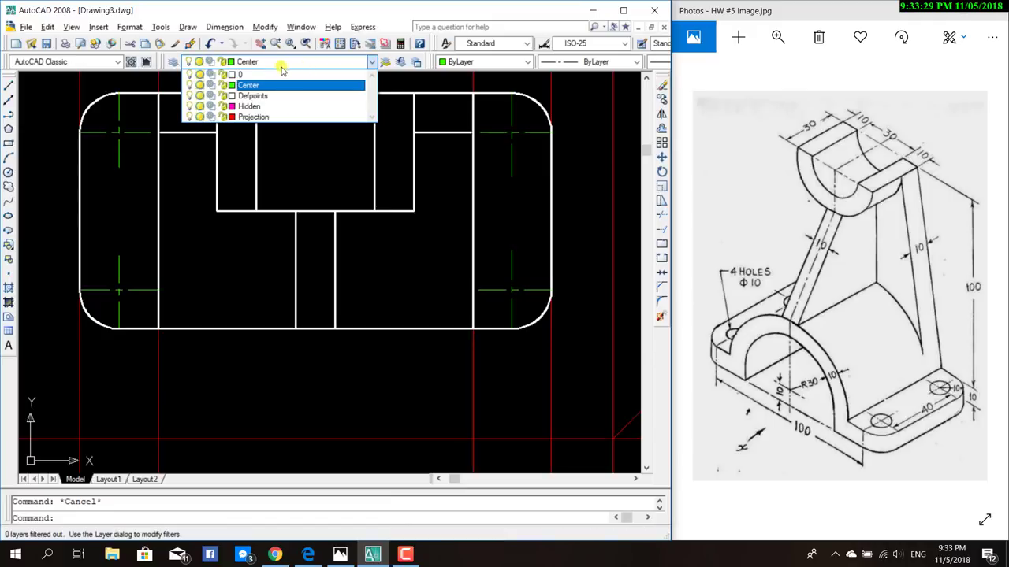
{"action": "left_click", "coordinate": [260, 80]}
{"action": "scroll", "coordinate": [319, 285], "scroll_direction": "down", "scroll_amount": 1}
{"action": "middle_click_drag", "start_coordinate": [323, 292], "coordinate": [325, 260]}
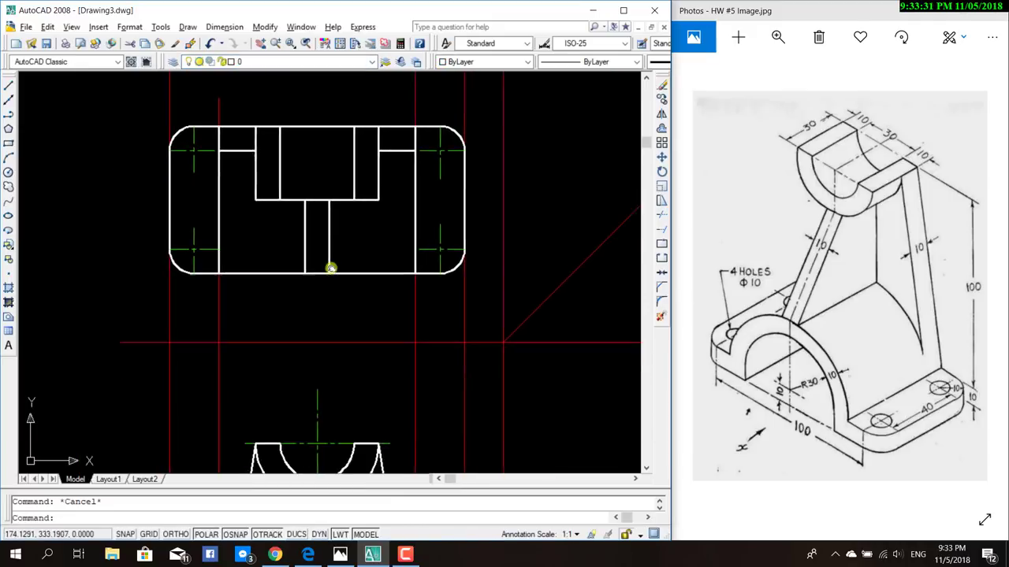
{"action": "scroll", "coordinate": [244, 249], "scroll_direction": "up", "scroll_amount": 2}
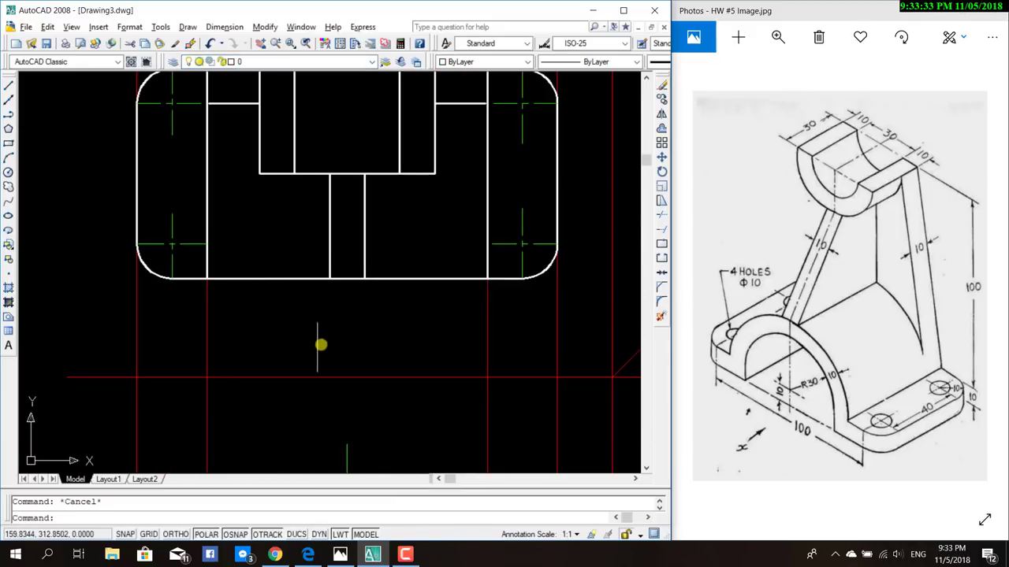
{"action": "scroll", "coordinate": [320, 345], "scroll_direction": "down", "scroll_amount": 2}
{"action": "mouse_move", "coordinate": [349, 344]}
{"action": "middle_mouse_down"}
{"action": "mouse_move", "coordinate": [338, 333]}
{"action": "mouse_move", "coordinate": [347, 355]}
{"action": "middle_mouse_up"}
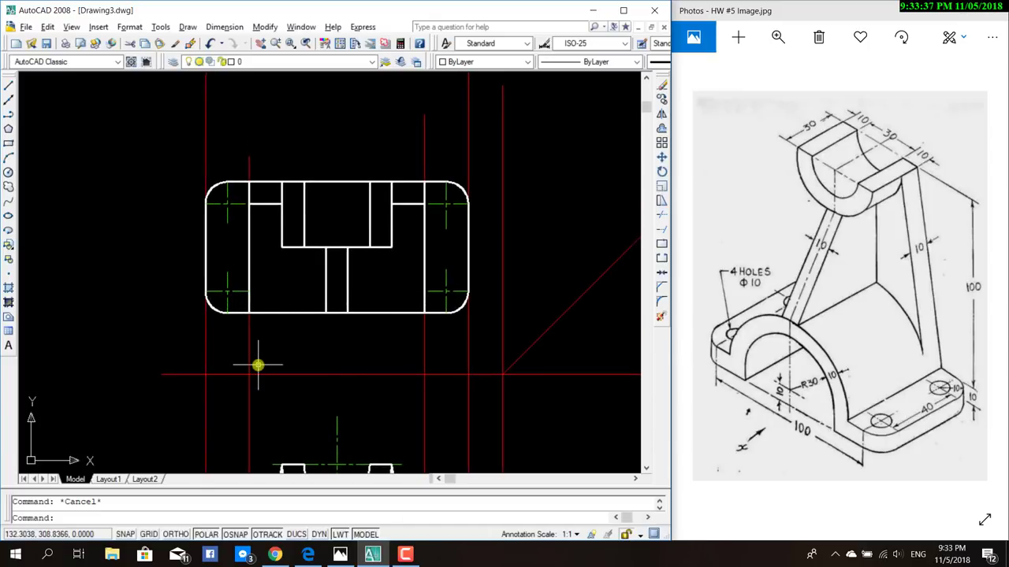
{"action": "left_click", "coordinate": [9, 87]}
{"action": "left_click", "coordinate": [447, 293]}
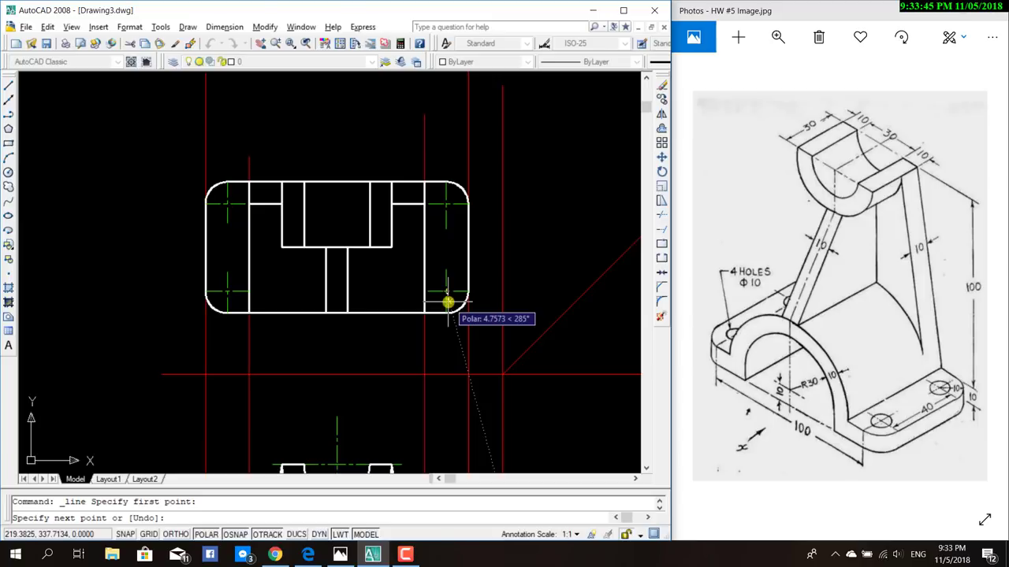
Draw a diameter-10 circle centred on the lower-right hole mark using Center, Diameter.
{"action": "left_click", "coordinate": [187, 27]}
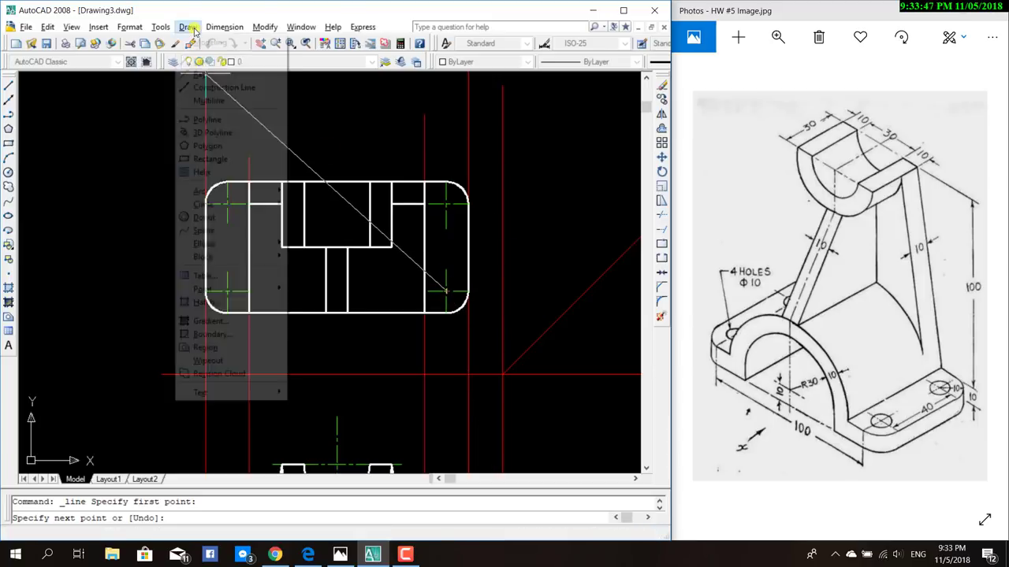
{"action": "mouse_move", "coordinate": [203, 205]}
{"action": "left_click", "coordinate": [343, 217]}
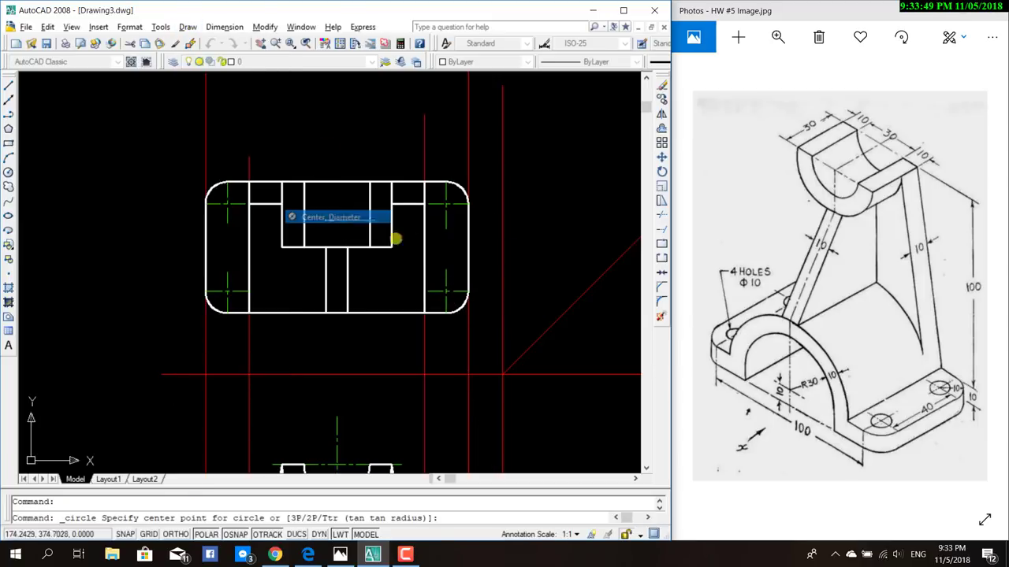
{"action": "left_click", "coordinate": [447, 293]}
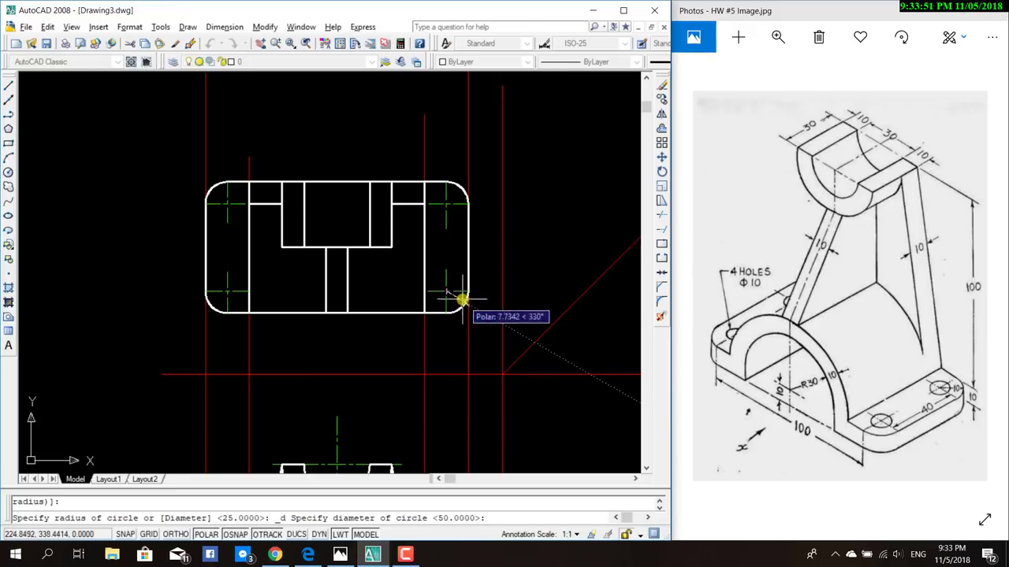
{"action": "scroll", "coordinate": [453, 293], "scroll_direction": "up", "scroll_amount": 2}
{"action": "scroll", "coordinate": [422, 298], "scroll_direction": "up", "scroll_amount": 2}
{"action": "scroll", "coordinate": [575, 298], "scroll_direction": "down", "scroll_amount": 3}
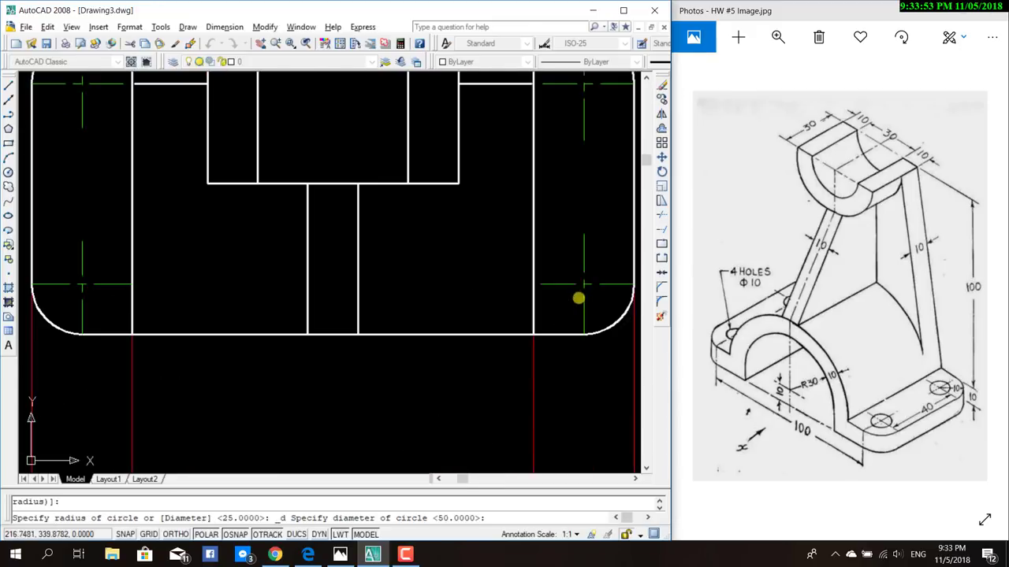
{"action": "type", "text": "10"}
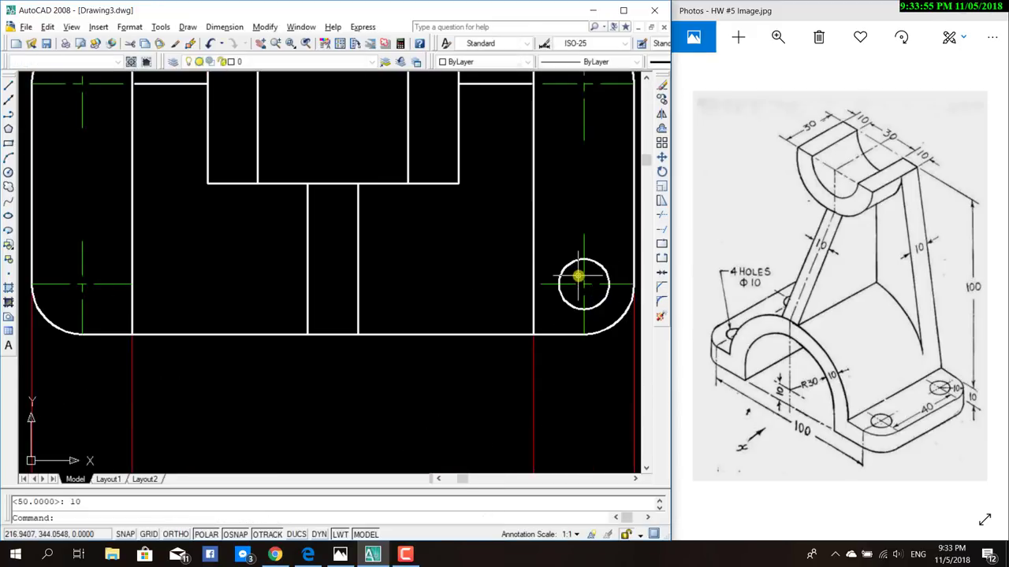
{"action": "key", "text": "Return"}
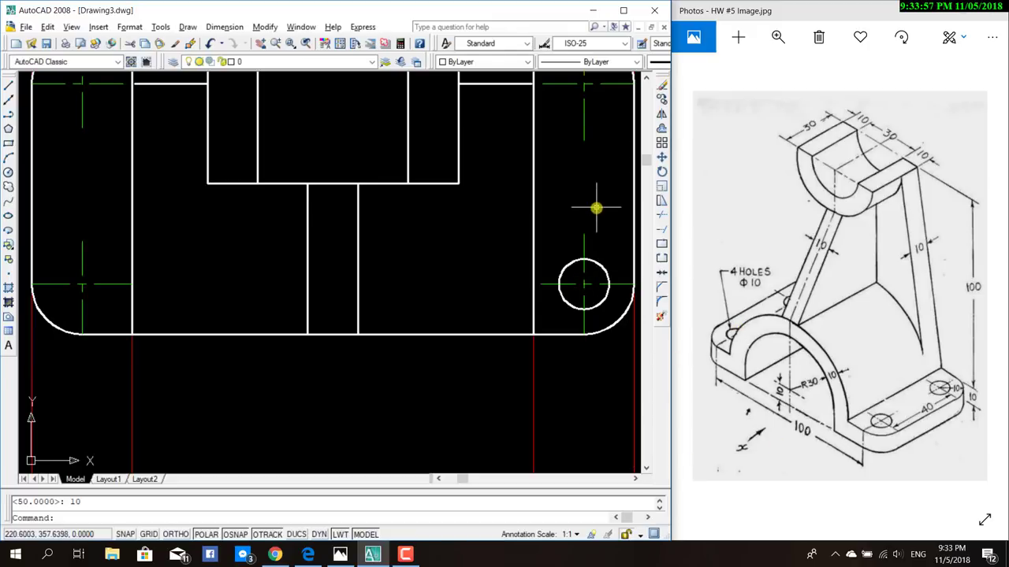
{"action": "scroll", "coordinate": [552, 245], "scroll_direction": "down", "scroll_amount": 1}
{"action": "scroll", "coordinate": [510, 269], "scroll_direction": "down", "scroll_amount": 2}
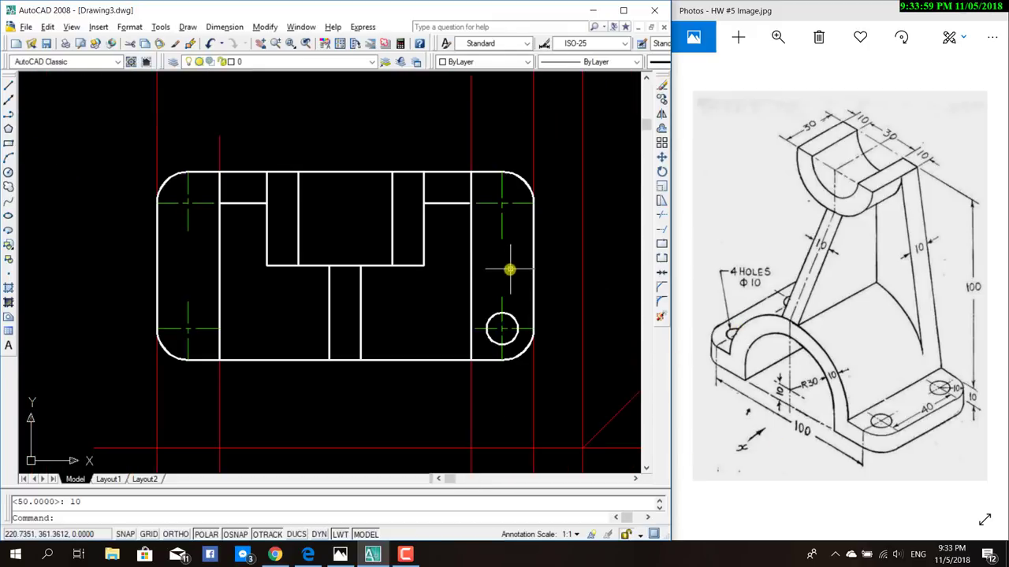
Repeat the 10-diameter circle at the top-right, top-left and bottom-left hole marks.
{"action": "key", "text": "Return"}
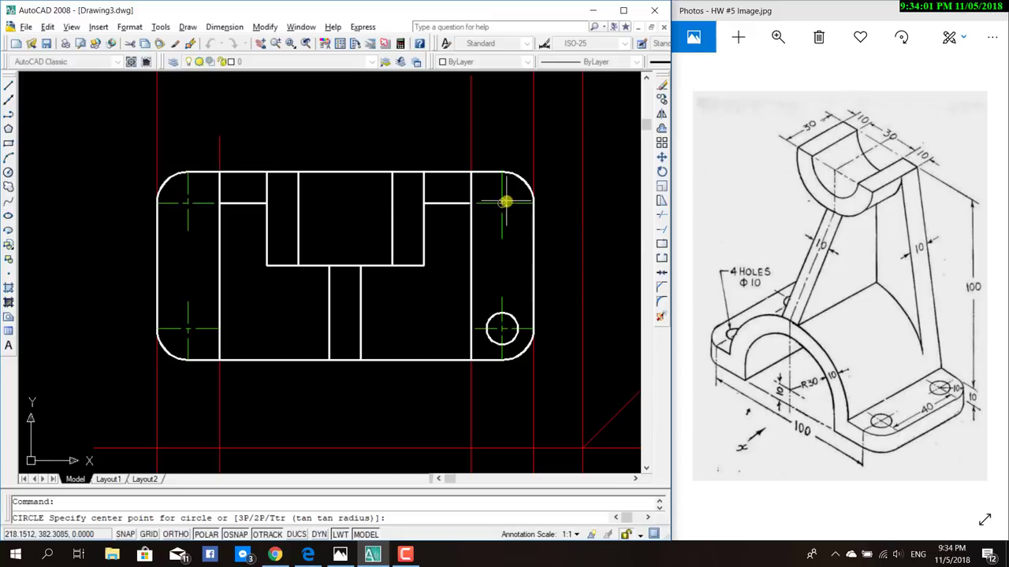
{"action": "left_click", "coordinate": [501, 203]}
{"action": "key", "text": "Return"}
{"action": "key", "text": "Return"}
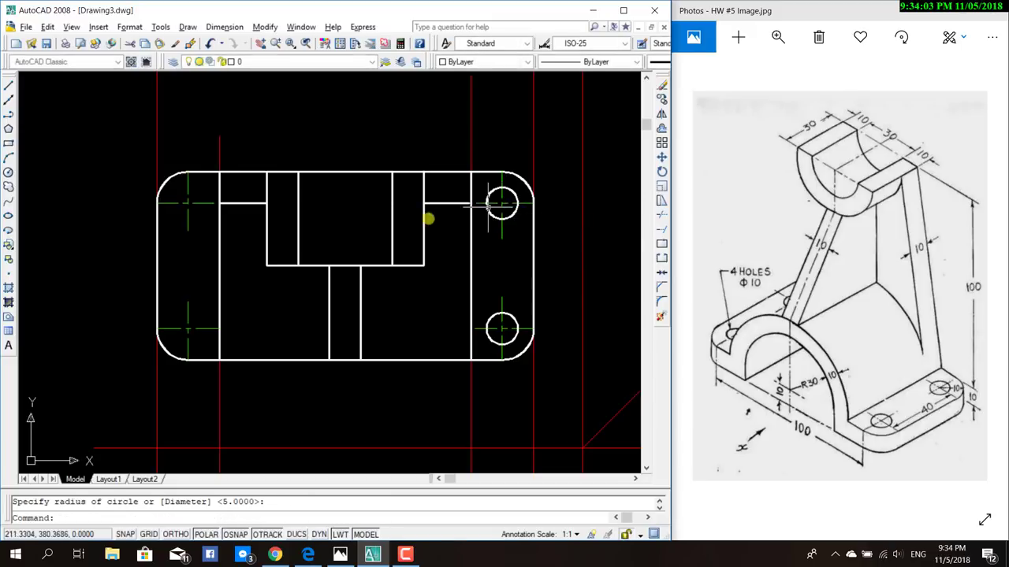
{"action": "left_click", "coordinate": [188, 203]}
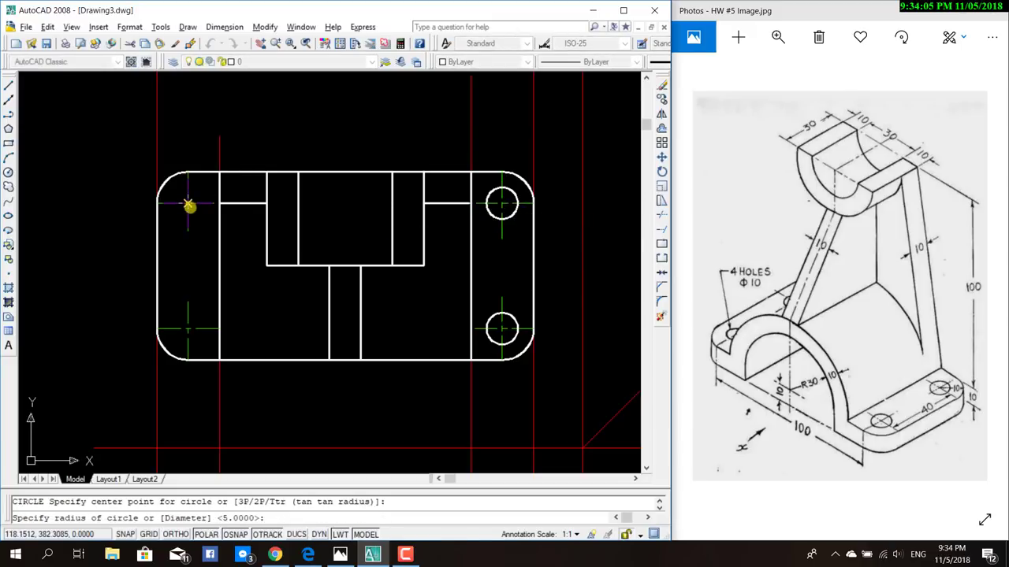
{"action": "key", "text": "Return"}
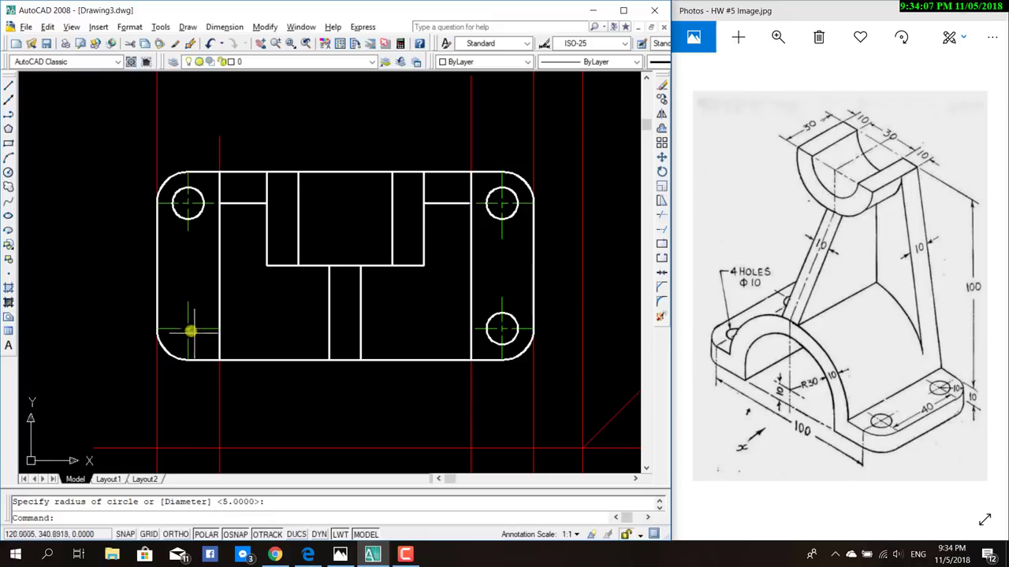
{"action": "key", "text": "Return"}
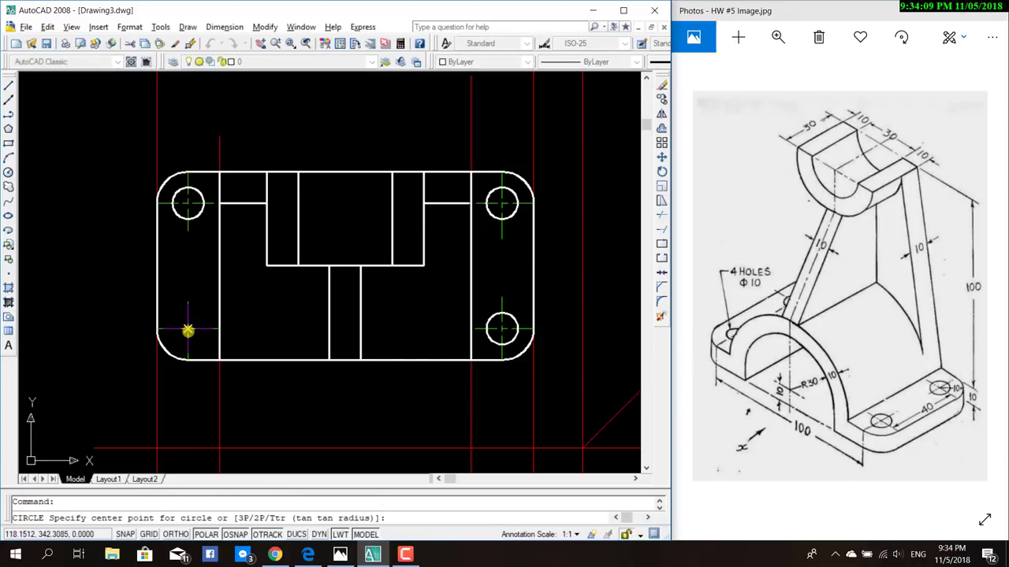
{"action": "left_click", "coordinate": [188, 331]}
{"action": "key", "text": "Return"}
Cancel the leftover circle command and pan to show the front view below.
{"action": "scroll", "coordinate": [401, 379], "scroll_direction": "down", "scroll_amount": 2}
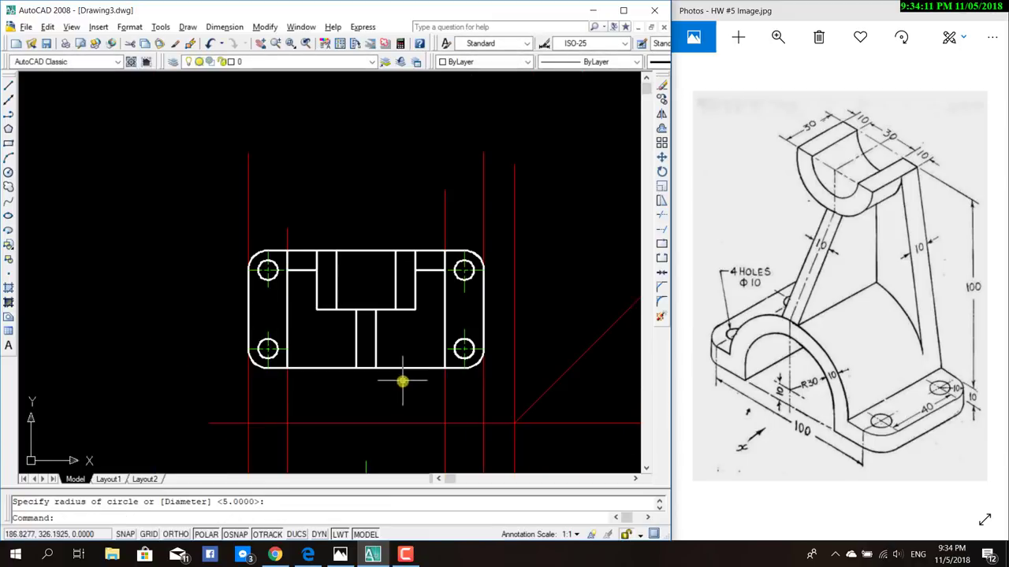
{"action": "mouse_move", "coordinate": [400, 378]}
{"action": "middle_mouse_down"}
{"action": "mouse_move", "coordinate": [354, 349]}
{"action": "mouse_move", "coordinate": [339, 323]}
{"action": "middle_mouse_up"}
{"action": "scroll", "coordinate": [339, 322], "scroll_direction": "down", "scroll_amount": 2}
{"action": "scroll", "coordinate": [347, 339], "scroll_direction": "up", "scroll_amount": 1}
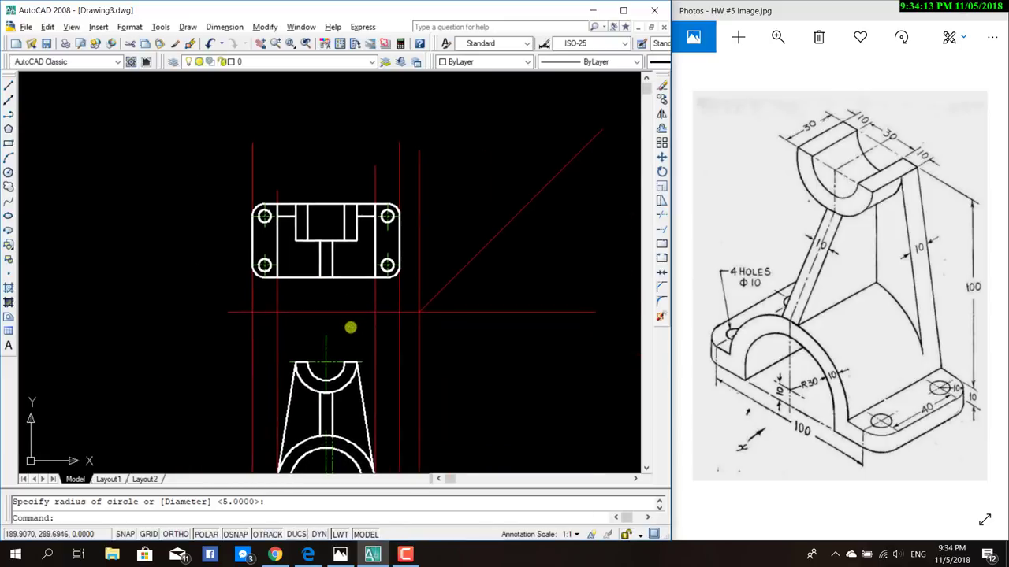
{"action": "scroll", "coordinate": [345, 329], "scroll_direction": "up", "scroll_amount": 1}
{"action": "key", "text": "Escape"}
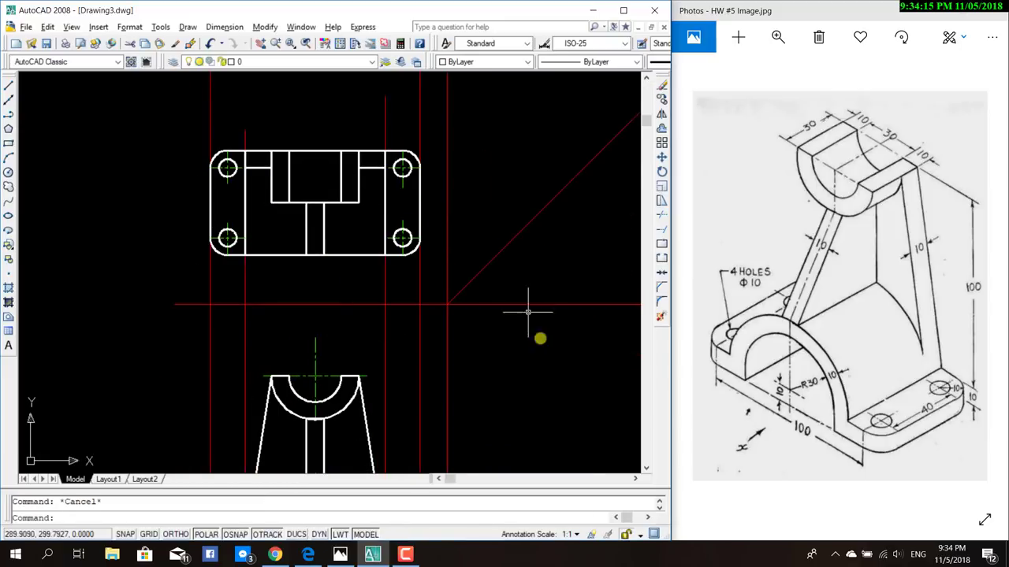
{"action": "scroll", "coordinate": [544, 354], "scroll_direction": "down", "scroll_amount": 4}
{"action": "scroll", "coordinate": [473, 323], "scroll_direction": "up", "scroll_amount": 2}
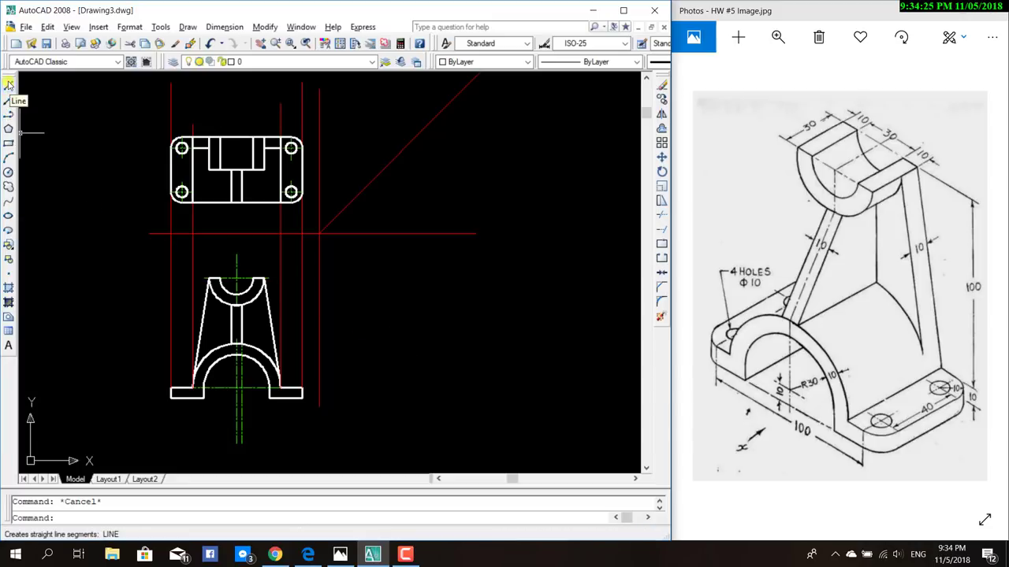
Cancel a started line and switch the current layer to Projection.
{"action": "left_click", "coordinate": [8, 82]}
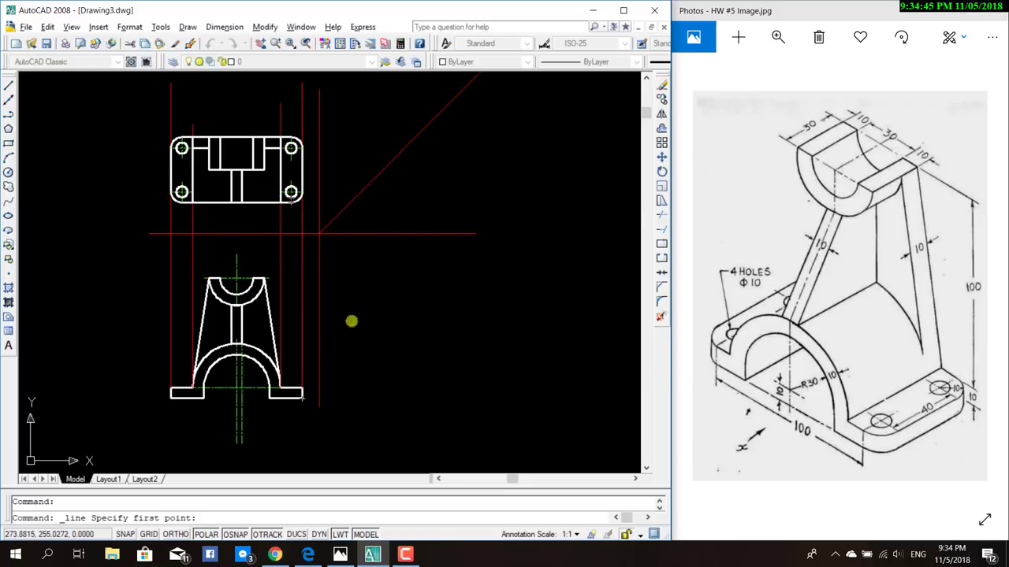
{"action": "key", "text": "Escape"}
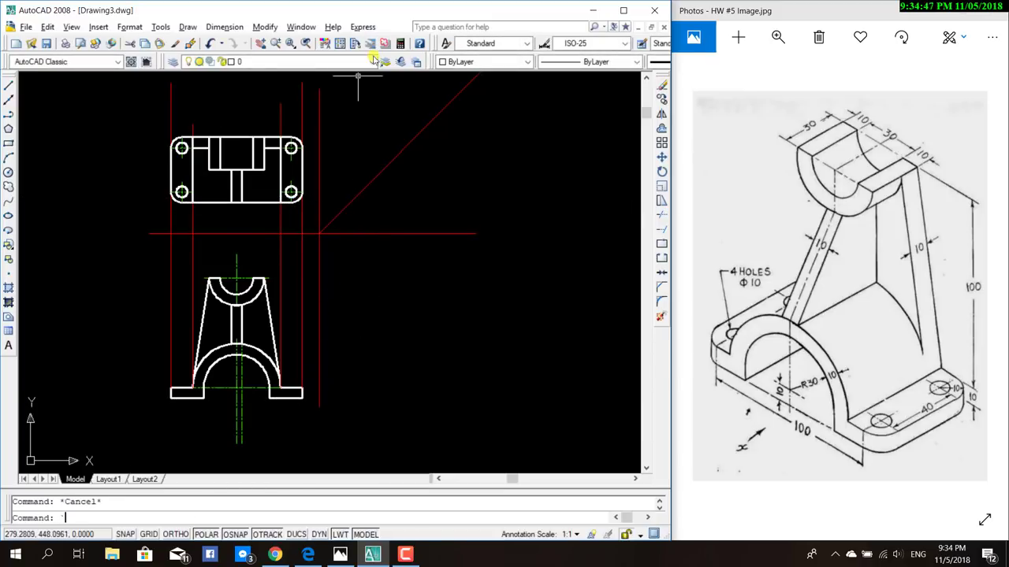
{"action": "left_click", "coordinate": [374, 61]}
{"action": "left_click", "coordinate": [260, 103]}
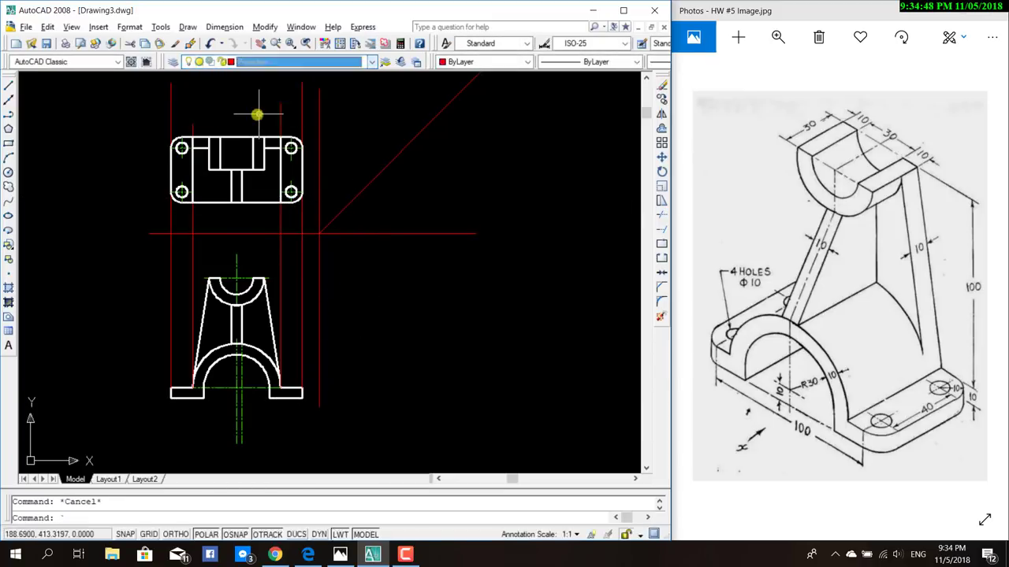
Project the front view's base bottom edge and top edge horizontally to the right.
{"action": "left_click", "coordinate": [8, 85]}
{"action": "left_click", "coordinate": [303, 397]}
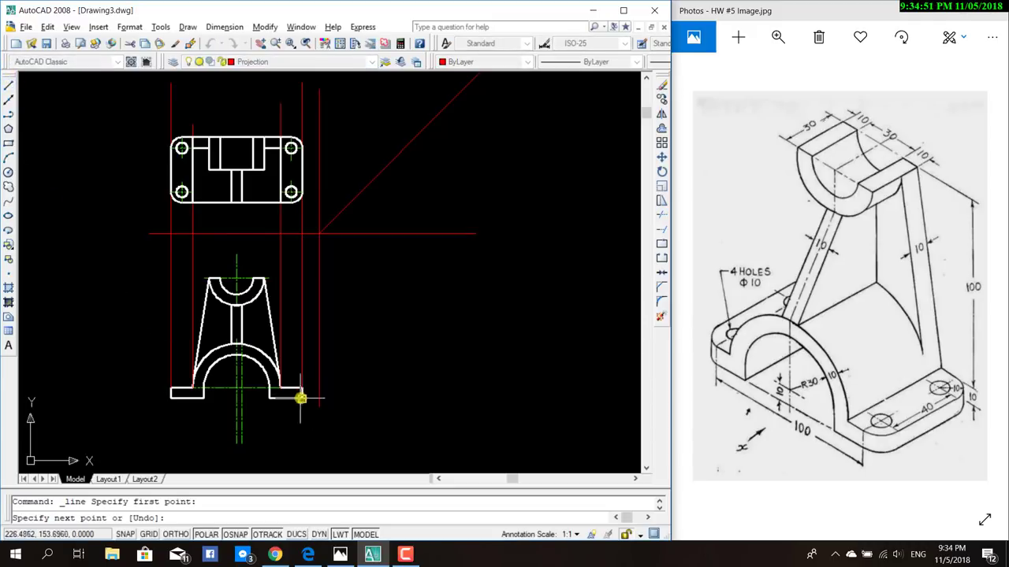
{"action": "left_click", "coordinate": [513, 398]}
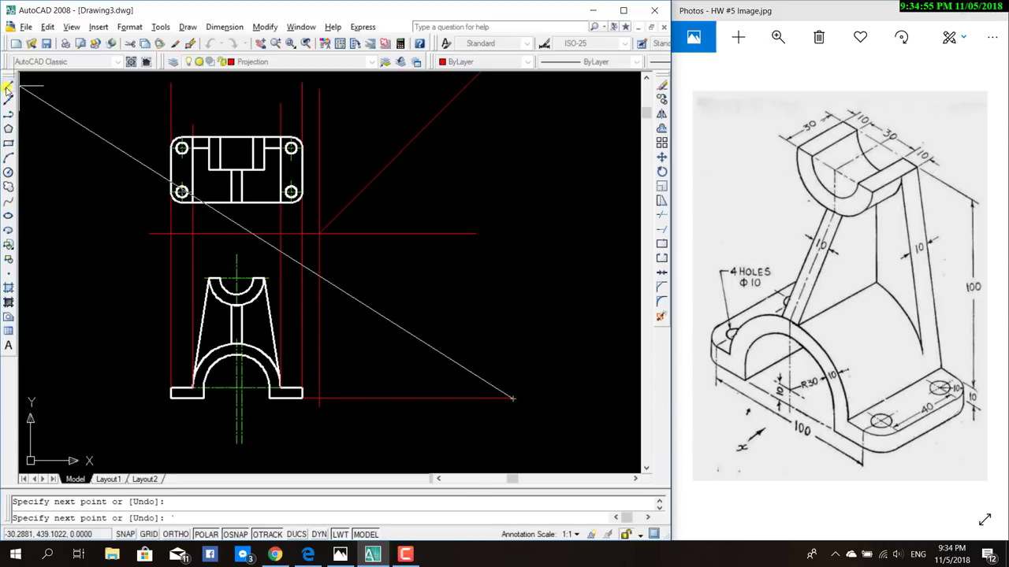
{"action": "left_click", "coordinate": [8, 84]}
{"action": "left_click", "coordinate": [262, 278]}
{"action": "left_click", "coordinate": [513, 277]}
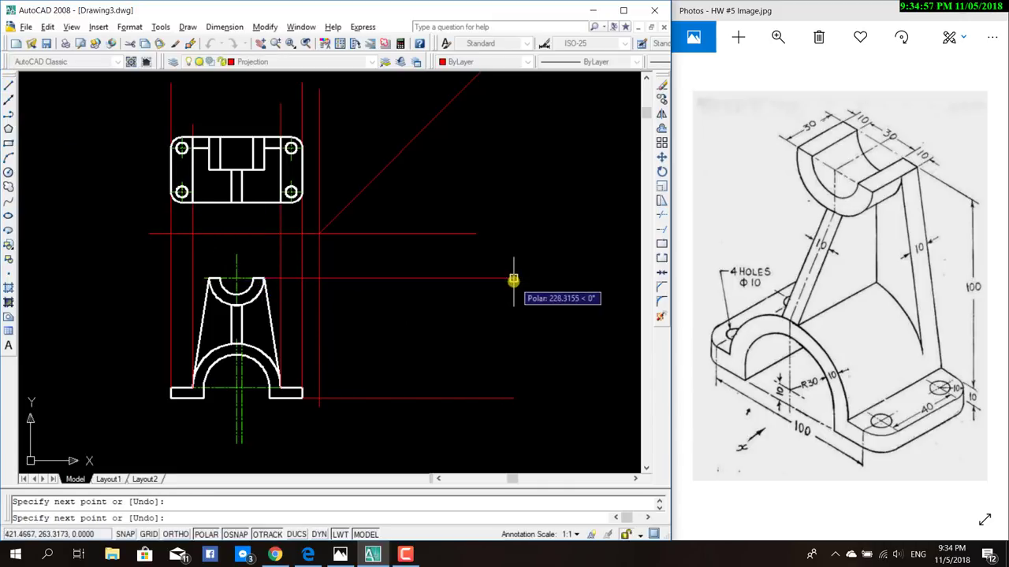
Carry a top-view line to the 45° line and down, plus another vertical projector past the front view.
{"action": "left_click", "coordinate": [7, 84]}
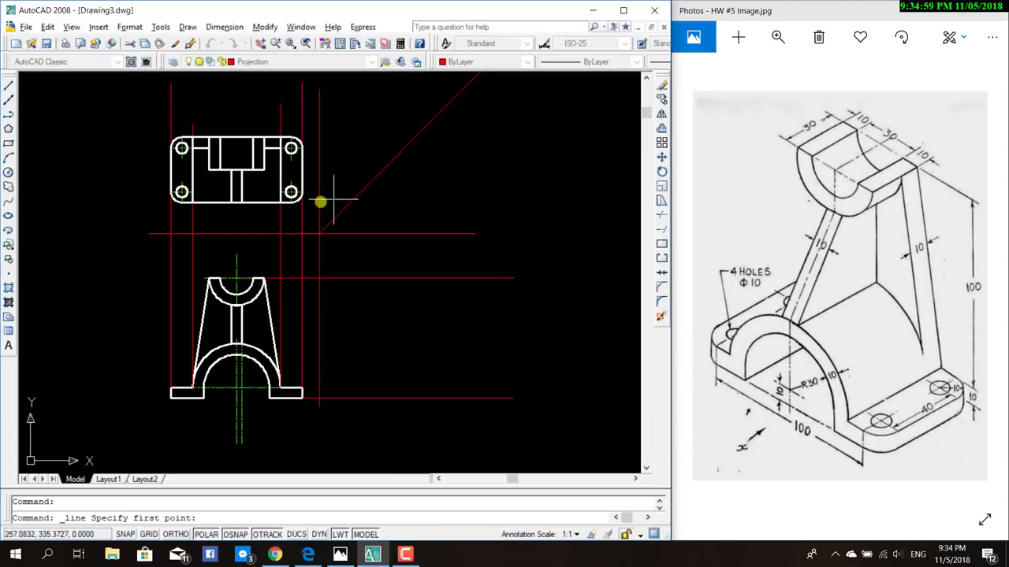
{"action": "left_click", "coordinate": [277, 204]}
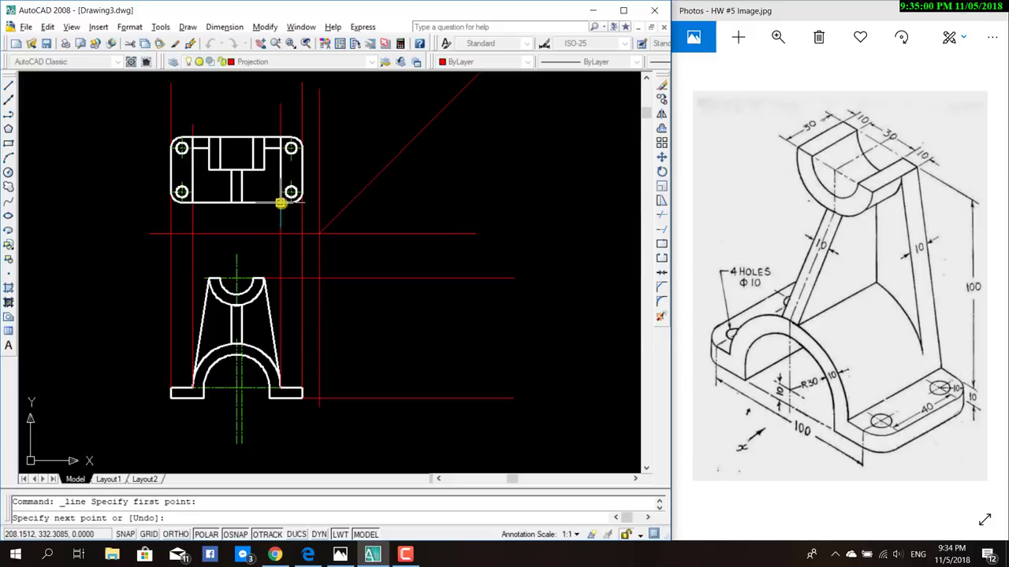
{"action": "left_click", "coordinate": [351, 204]}
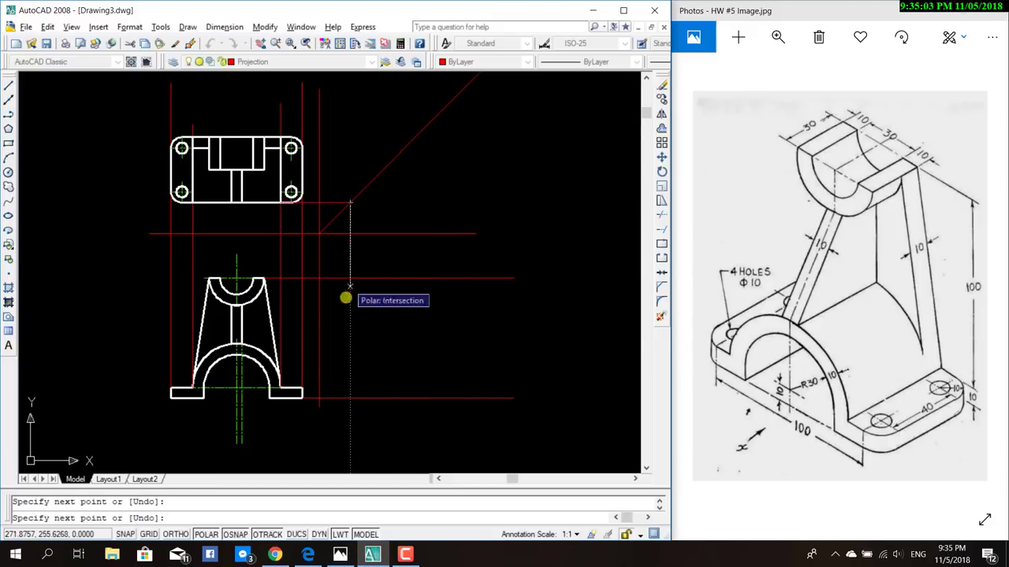
{"action": "left_click", "coordinate": [351, 433]}
{"action": "left_click", "coordinate": [8, 84]}
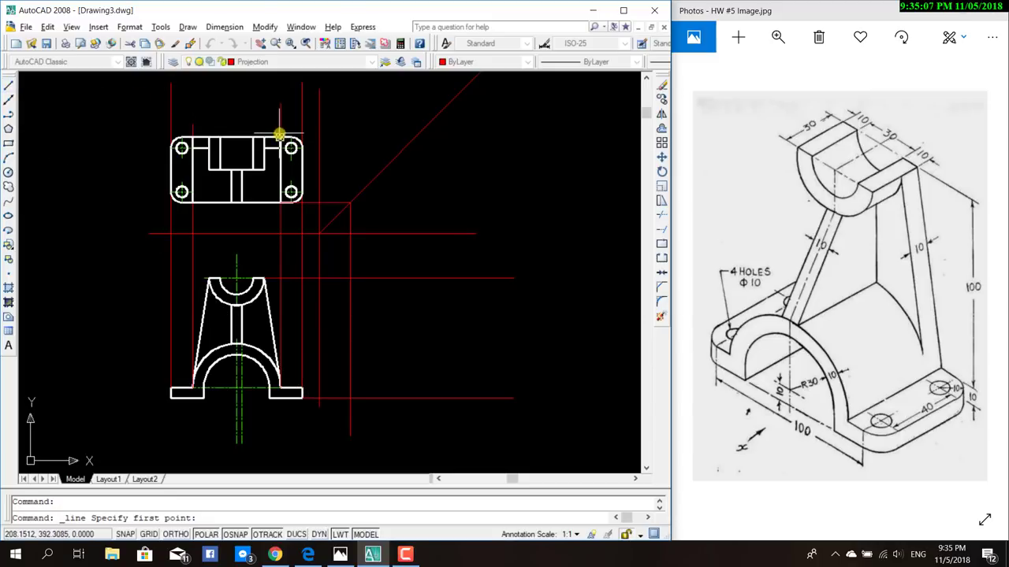
{"action": "left_click", "coordinate": [415, 137]}
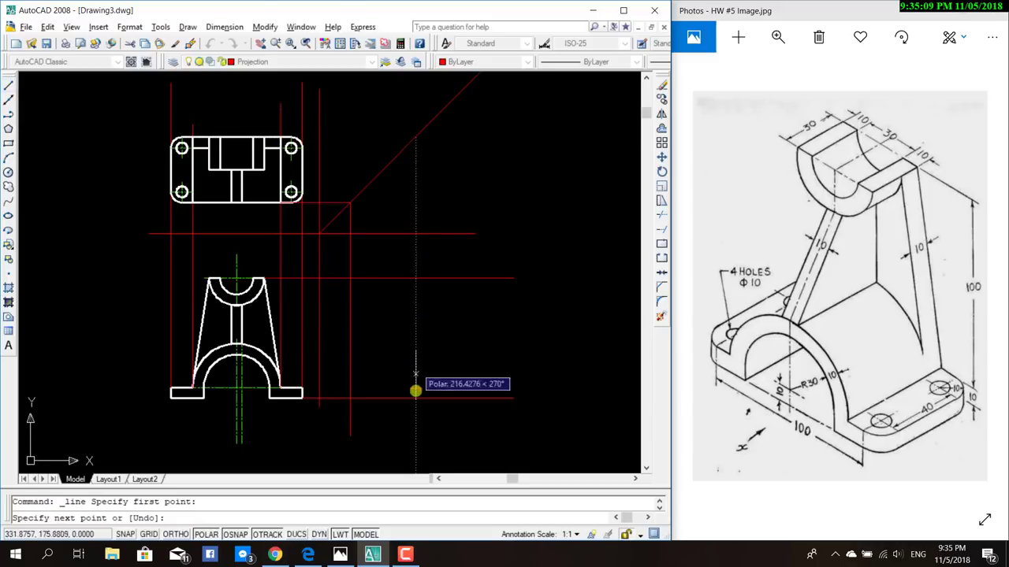
{"action": "left_click", "coordinate": [415, 429]}
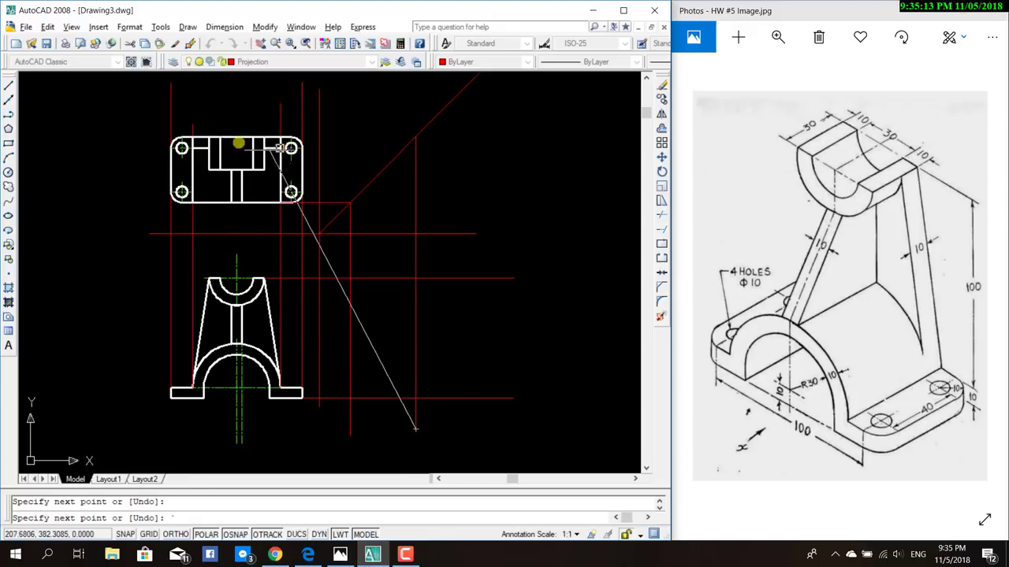
{"action": "left_click", "coordinate": [9, 84]}
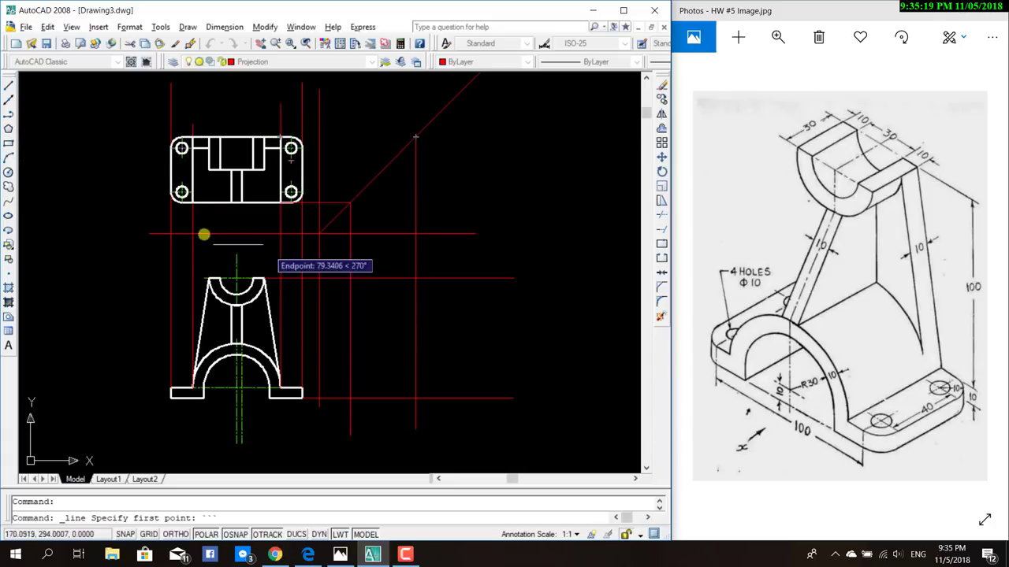
{"action": "key", "text": "Escape"}
Make layer 0 current and draw the side-view base's first edge between the projection-line intersections.
{"action": "left_click", "coordinate": [371, 62]}
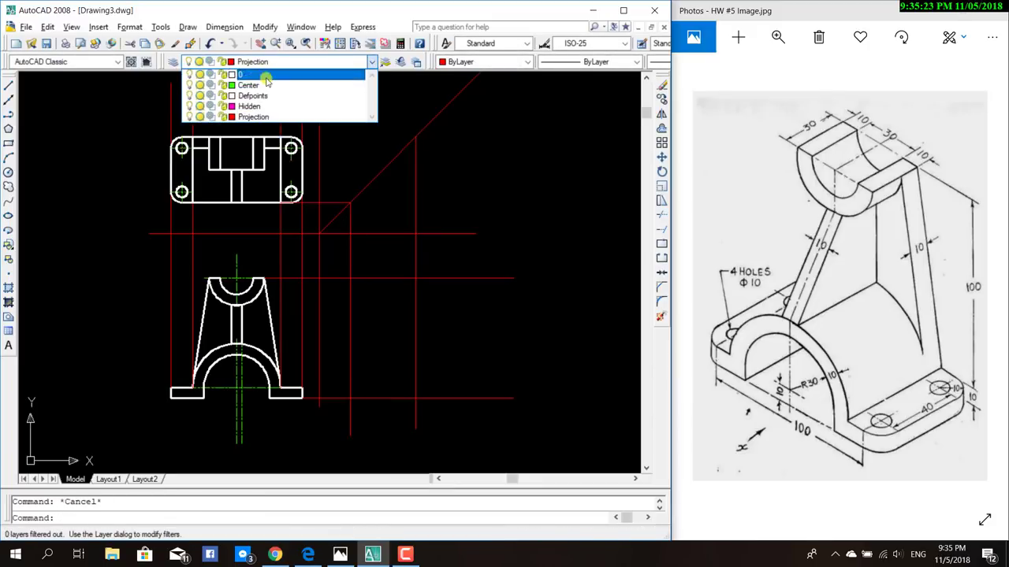
{"action": "left_click", "coordinate": [276, 75]}
{"action": "left_click", "coordinate": [9, 88]}
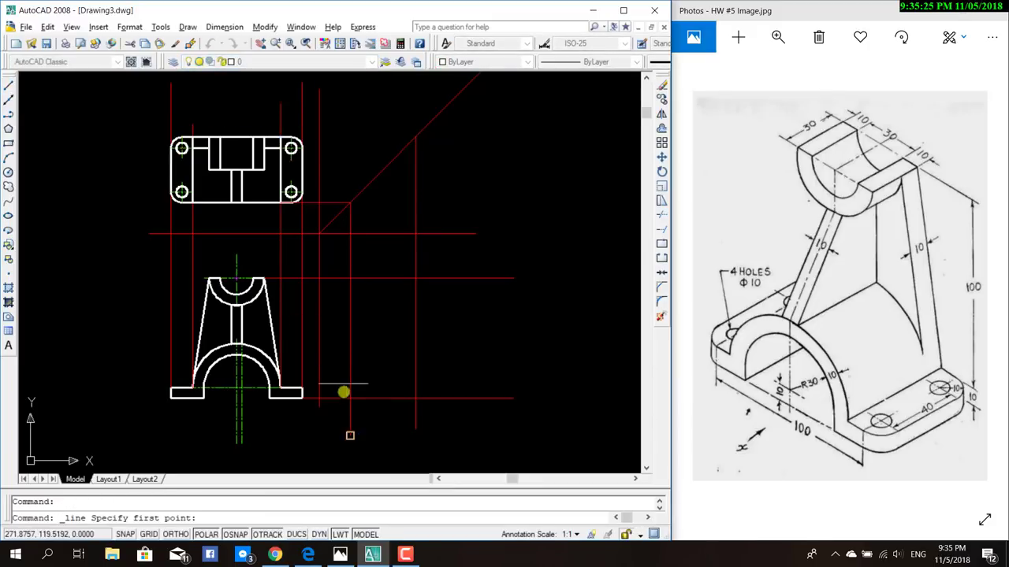
{"action": "left_click", "coordinate": [349, 396]}
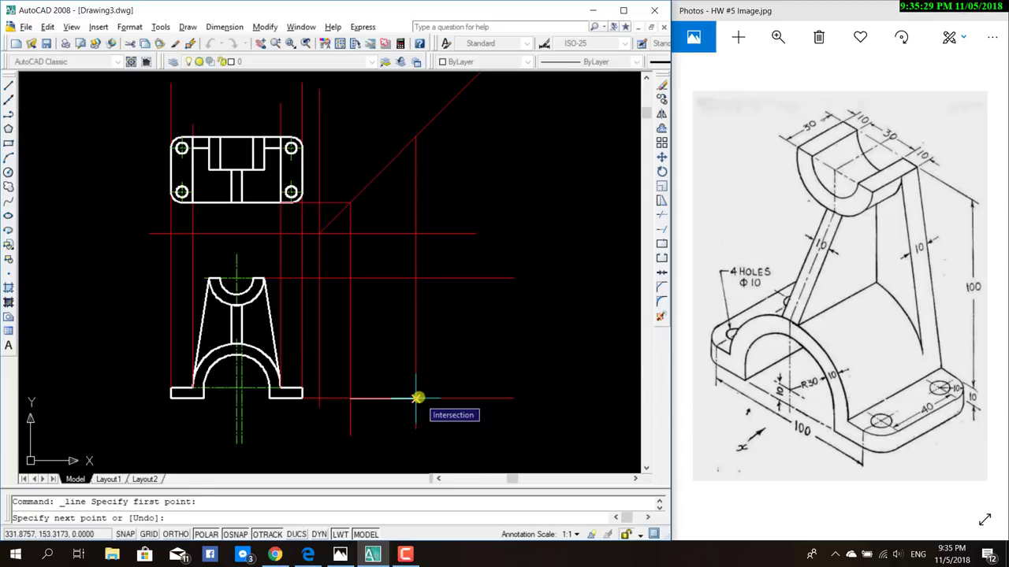
{"action": "left_click", "coordinate": [416, 397]}
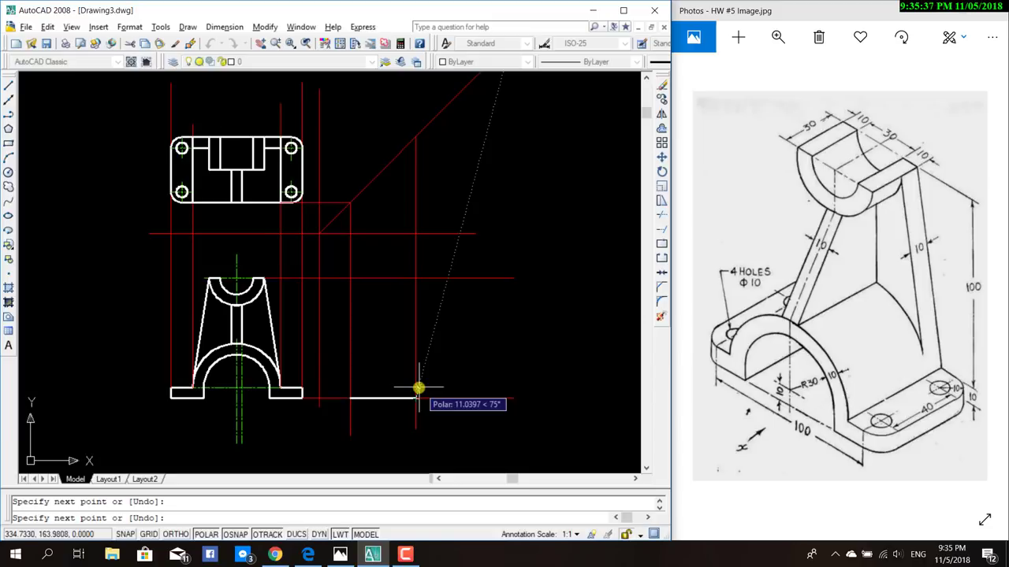
{"action": "key", "text": "Escape"}
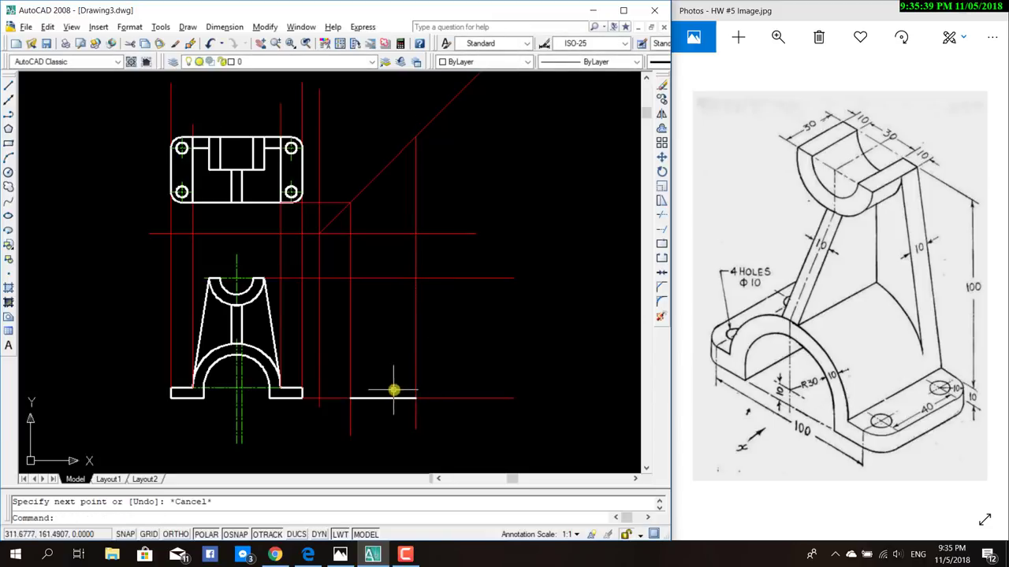
Draw the base plate's horizontal bottom edge between the tracked intersections.
{"action": "left_click", "coordinate": [8, 82]}
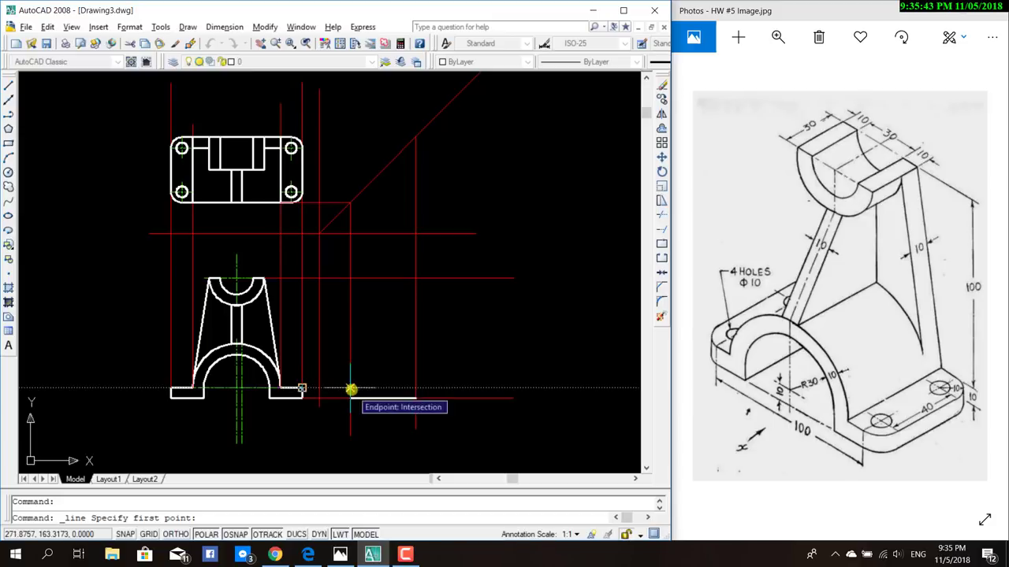
{"action": "left_click", "coordinate": [350, 398]}
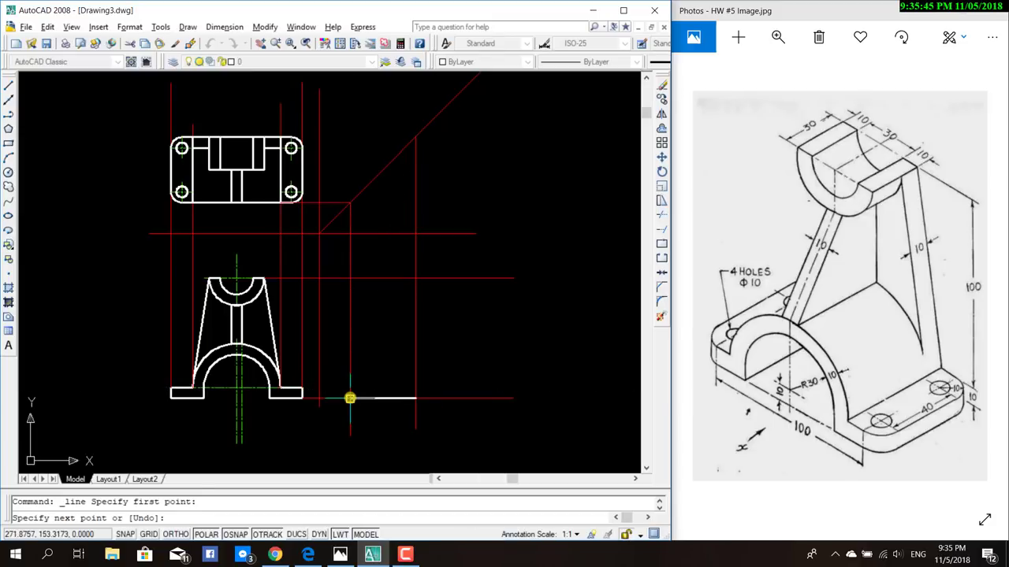
{"action": "left_click", "coordinate": [350, 398]}
{"action": "left_click", "coordinate": [415, 398]}
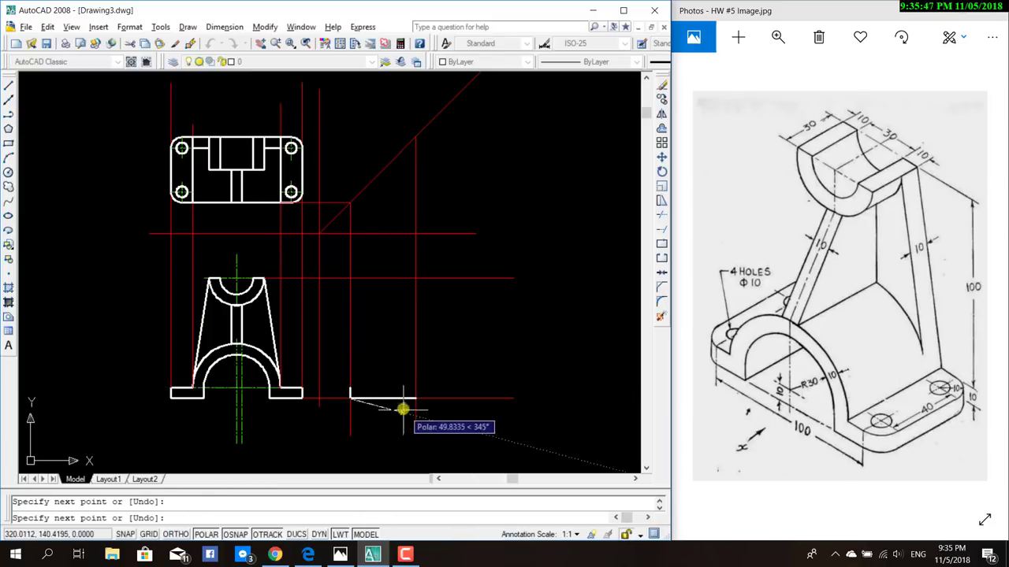
{"action": "key", "text": "Escape"}
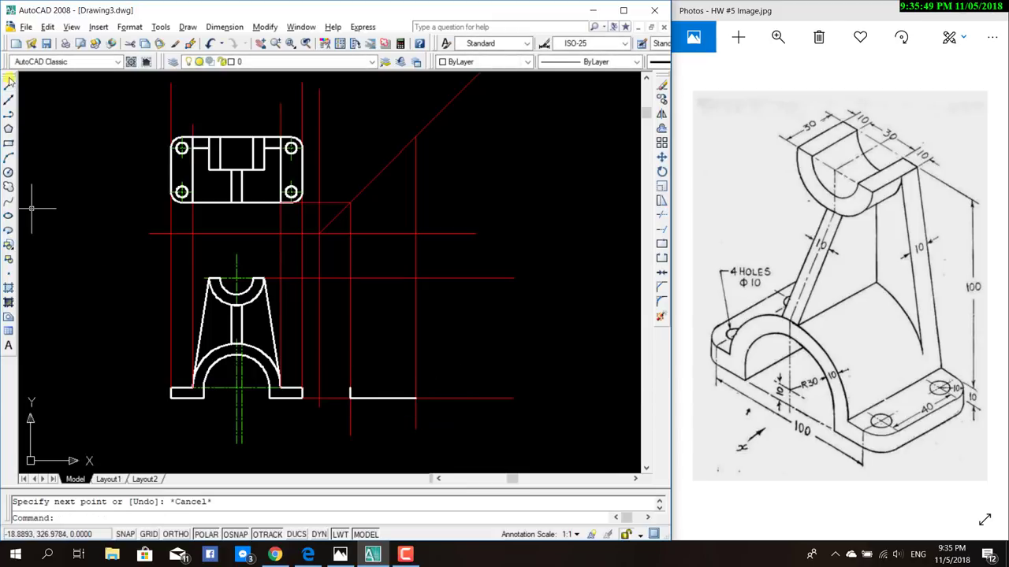
Close the thin base rectangle with its remaining edges, cancelling a stray extra line.
{"action": "left_click", "coordinate": [9, 84]}
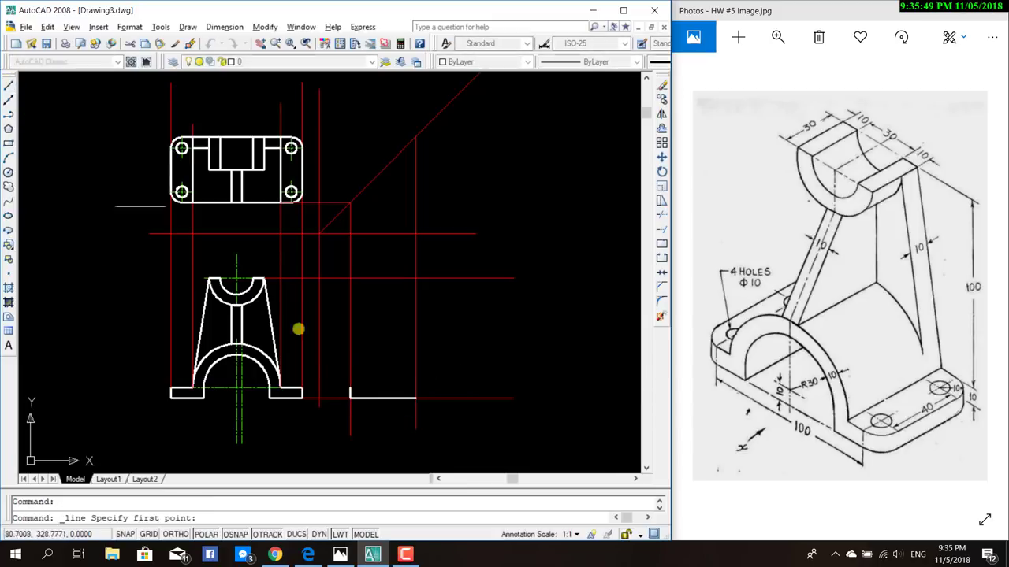
{"action": "left_click", "coordinate": [415, 397]}
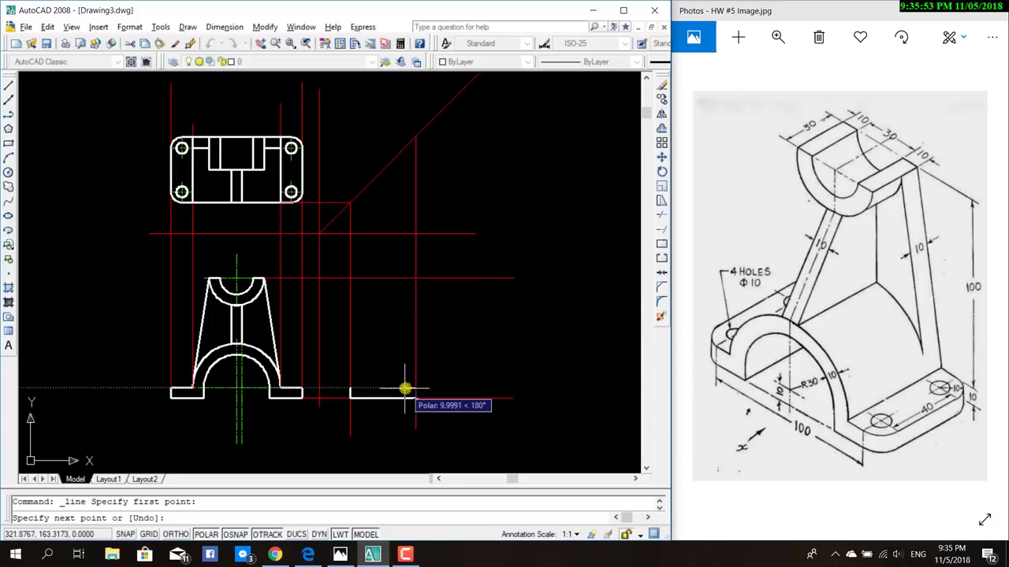
{"action": "left_click", "coordinate": [351, 389]}
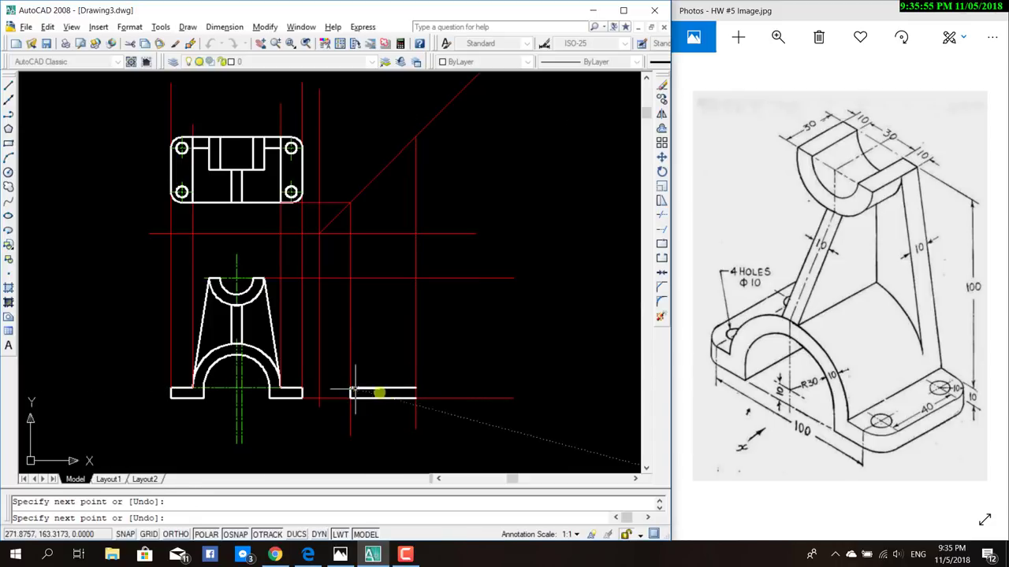
{"action": "left_click", "coordinate": [414, 387]}
{"action": "key", "text": "Escape"}
{"action": "left_click", "coordinate": [8, 87]}
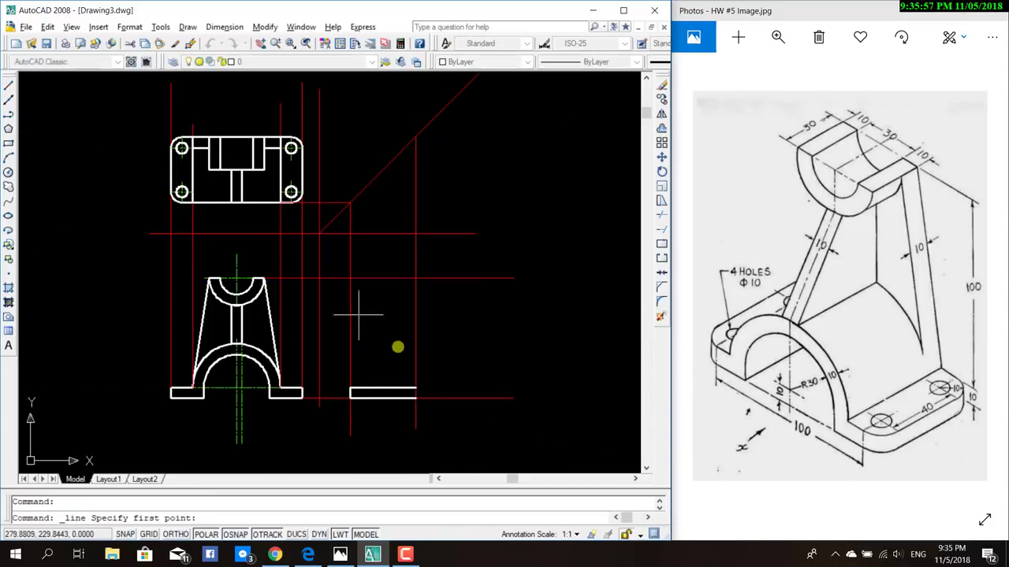
{"action": "left_click", "coordinate": [416, 388]}
{"action": "key", "text": "Escape"}
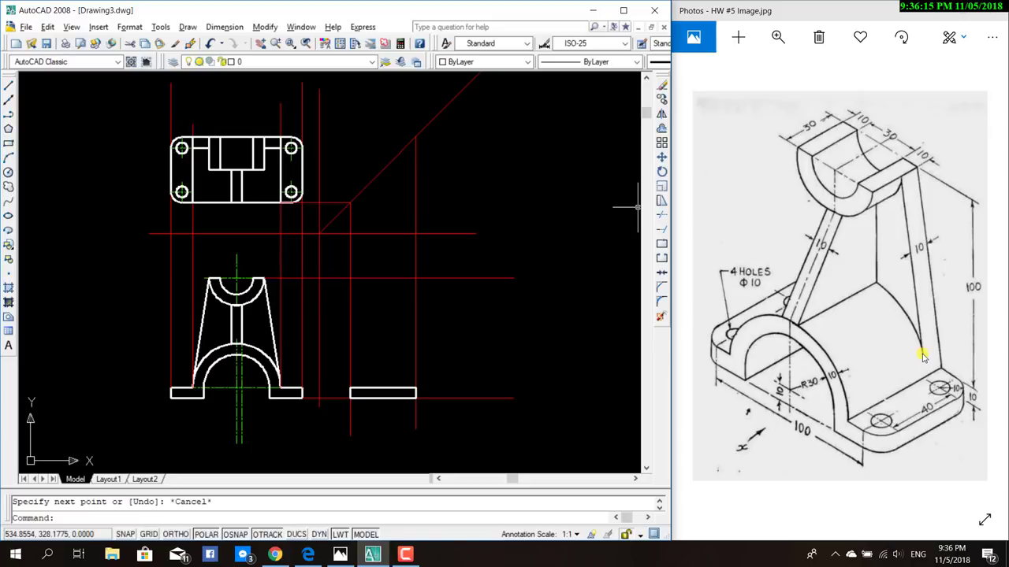
Make Projection the current layer and draw a red line from the 45° miter line down past the side view.
{"action": "left_click", "coordinate": [372, 63]}
{"action": "left_click", "coordinate": [277, 115]}
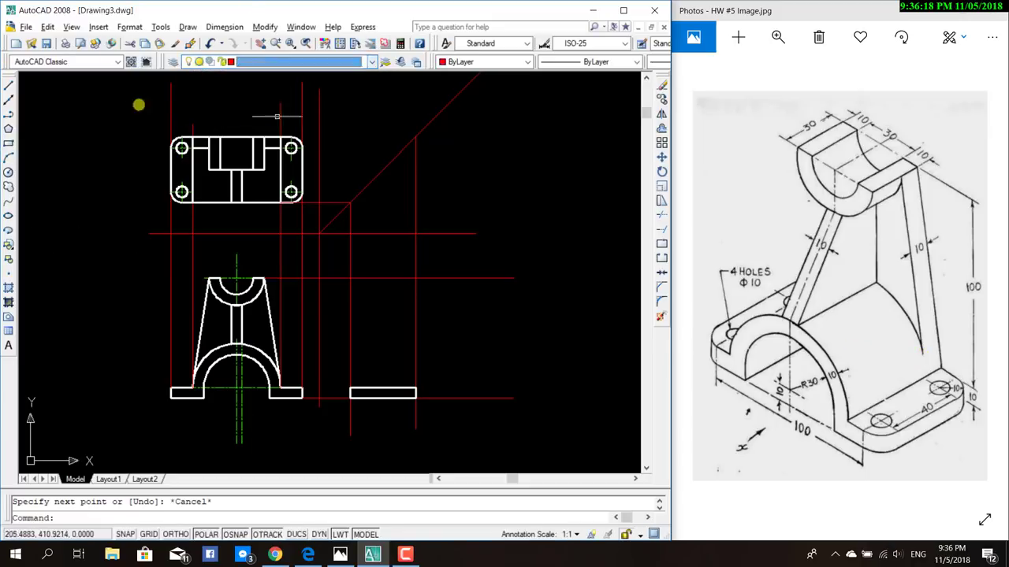
{"action": "left_click", "coordinate": [8, 85]}
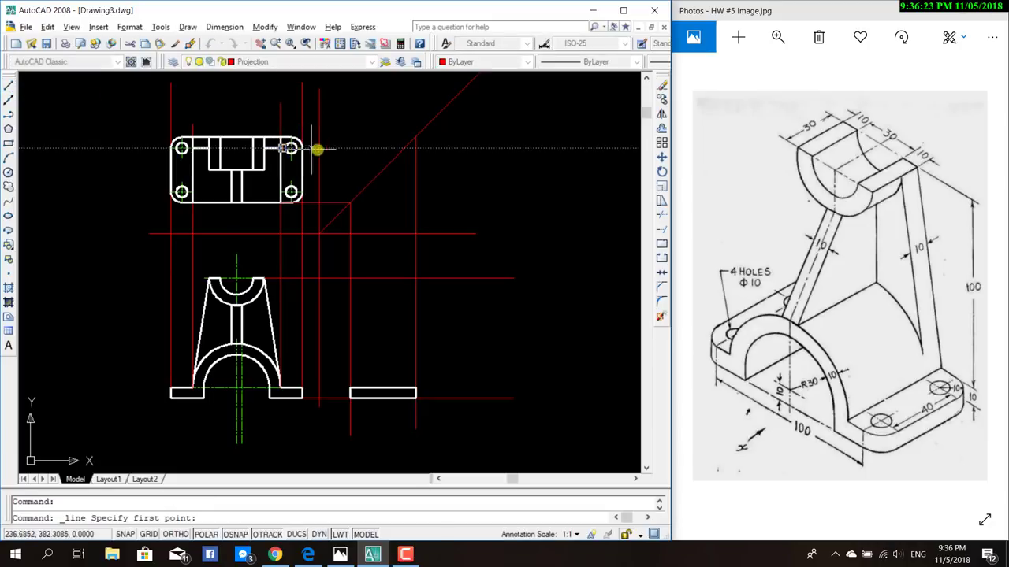
{"action": "left_click", "coordinate": [406, 147]}
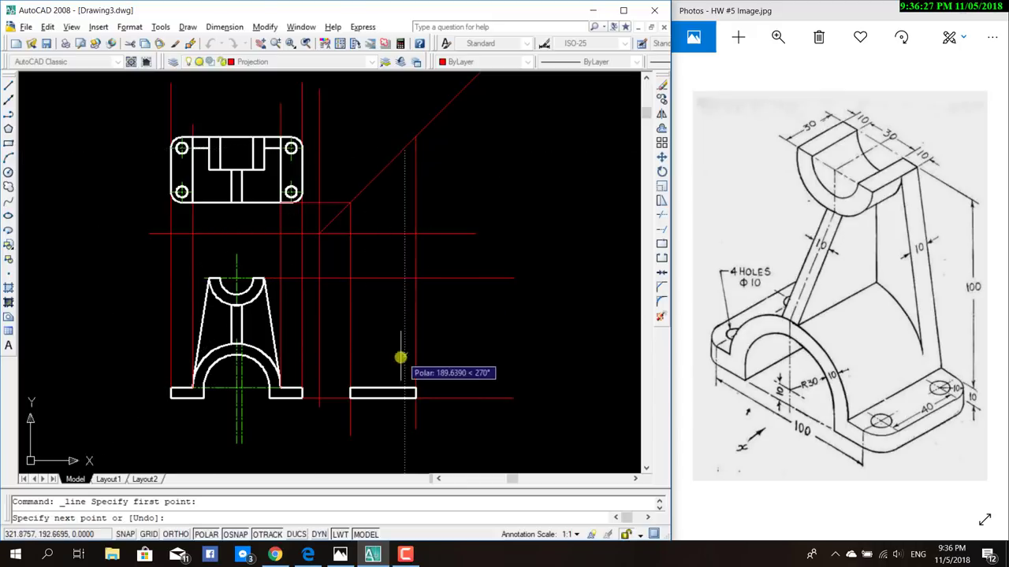
{"action": "left_click", "coordinate": [405, 428]}
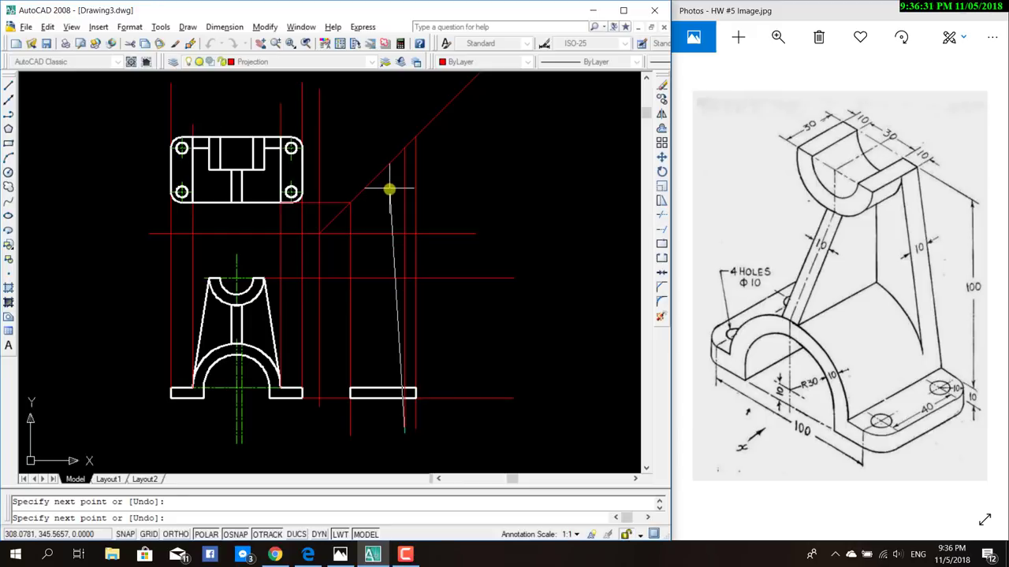
{"action": "key", "text": "Escape"}
Zoom and pan around the top view, abandon a started line, and return to the front and side views.
{"action": "scroll", "coordinate": [263, 166], "scroll_direction": "up", "scroll_amount": 3}
{"action": "scroll", "coordinate": [275, 158], "scroll_direction": "up", "scroll_amount": 2}
{"action": "scroll", "coordinate": [376, 169], "scroll_direction": "down", "scroll_amount": 4}
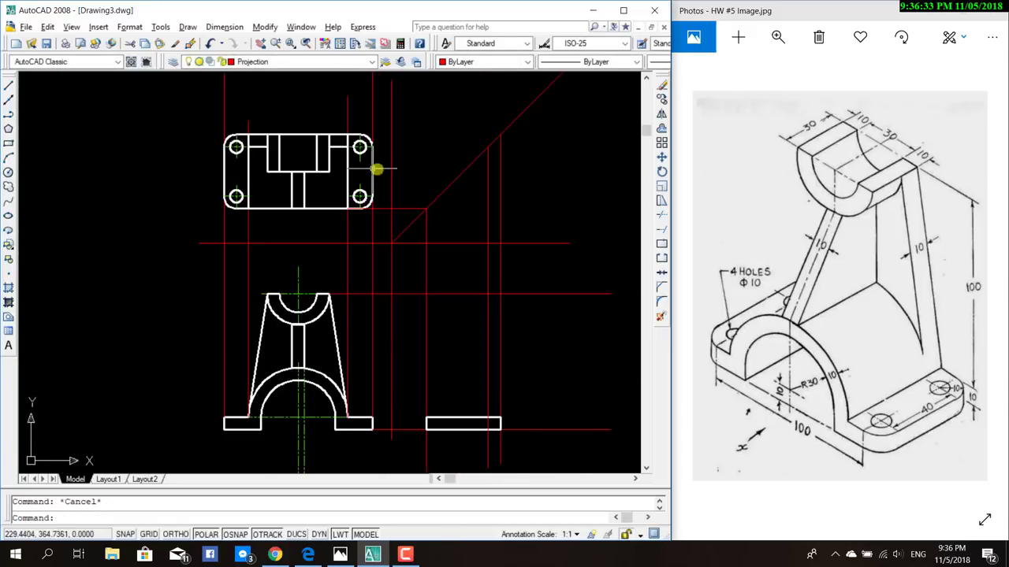
{"action": "scroll", "coordinate": [369, 165], "scroll_direction": "up", "scroll_amount": 2}
{"action": "middle_click_drag", "start_coordinate": [370, 165], "coordinate": [31, 279]}
{"action": "scroll", "coordinate": [151, 291], "scroll_direction": "down", "scroll_amount": 1}
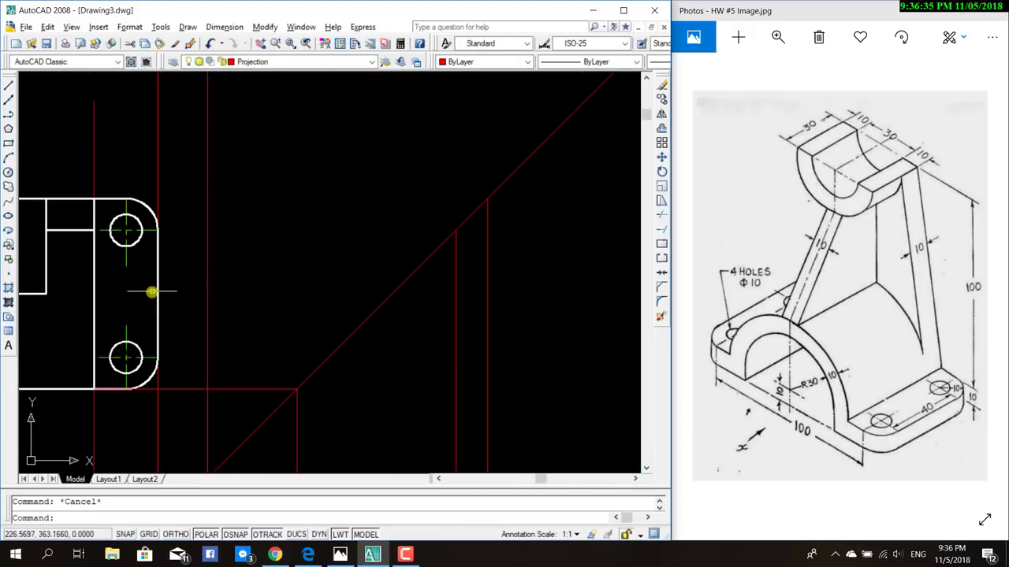
{"action": "left_click", "coordinate": [8, 85]}
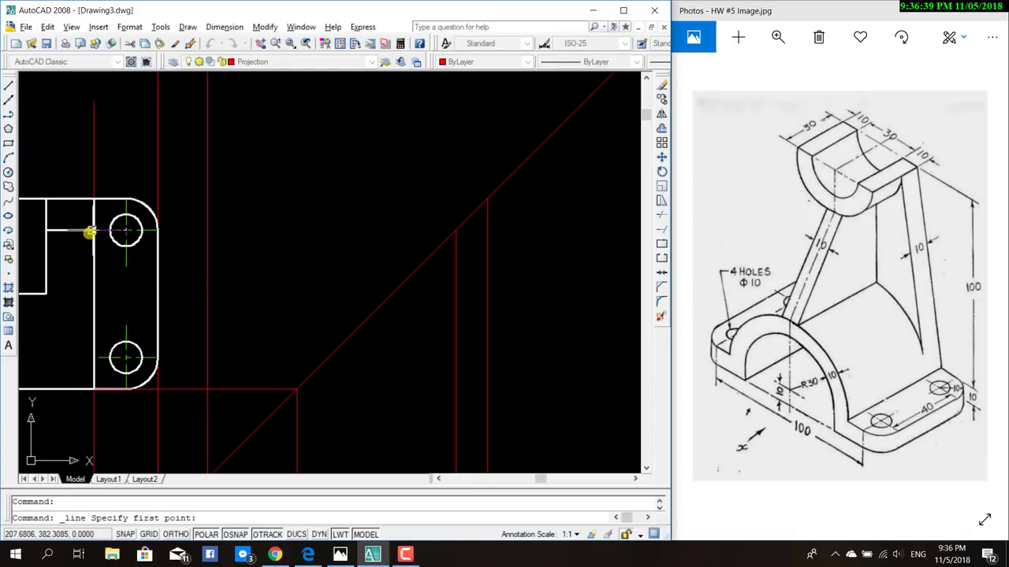
{"action": "scroll", "coordinate": [96, 233], "scroll_direction": "down", "scroll_amount": 2}
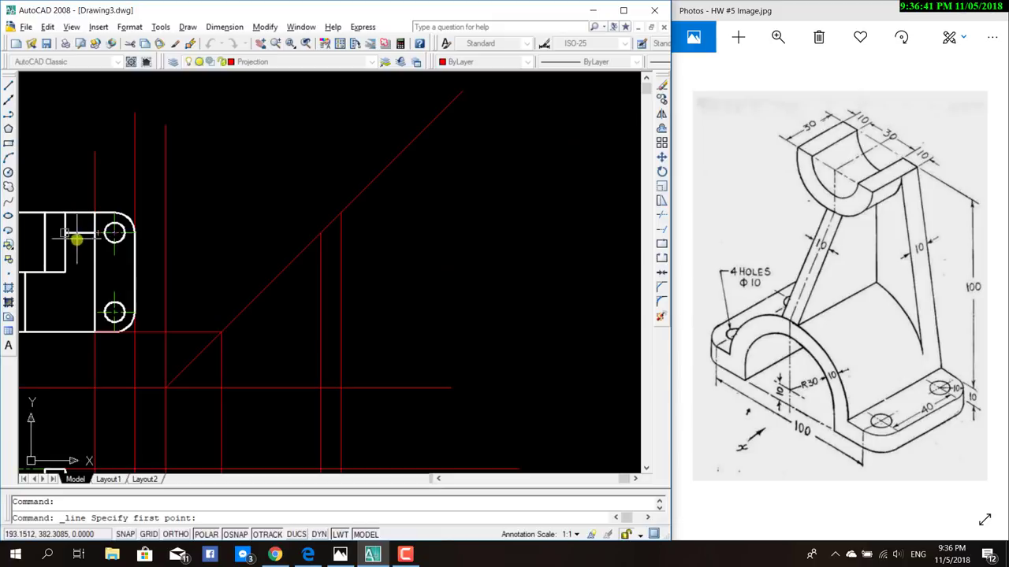
{"action": "scroll", "coordinate": [81, 232], "scroll_direction": "up", "scroll_amount": 3}
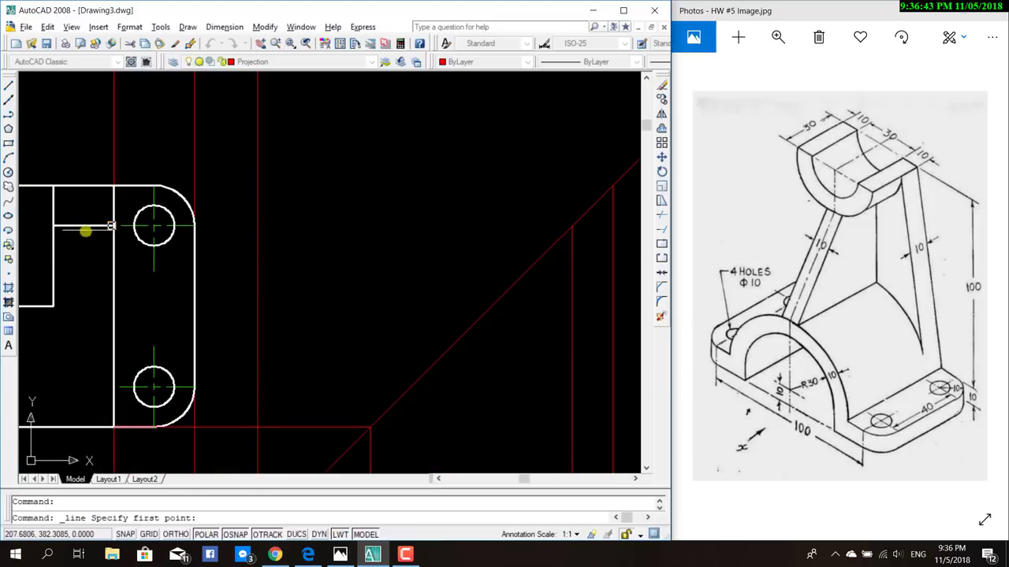
{"action": "scroll", "coordinate": [85, 231], "scroll_direction": "down", "scroll_amount": 2}
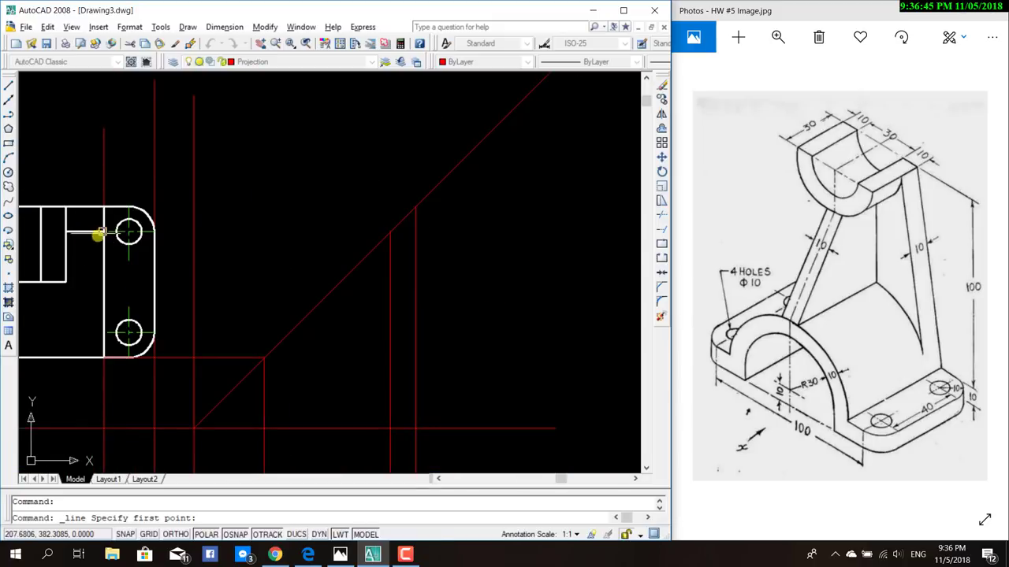
{"action": "scroll", "coordinate": [88, 259], "scroll_direction": "up", "scroll_amount": 1}
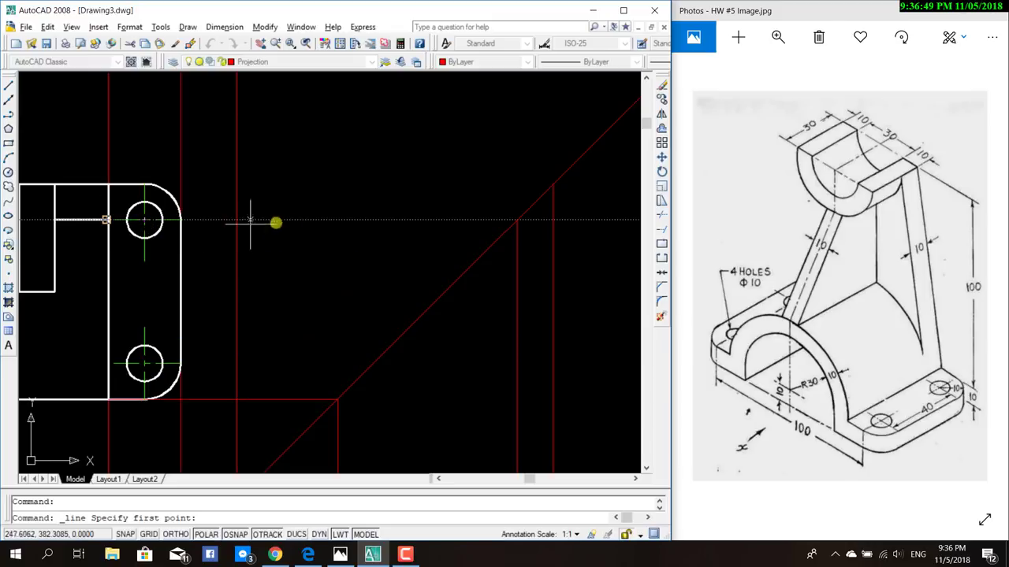
{"action": "key", "text": "Escape"}
{"action": "middle_click_drag", "start_coordinate": [482, 349], "coordinate": [403, 223]}
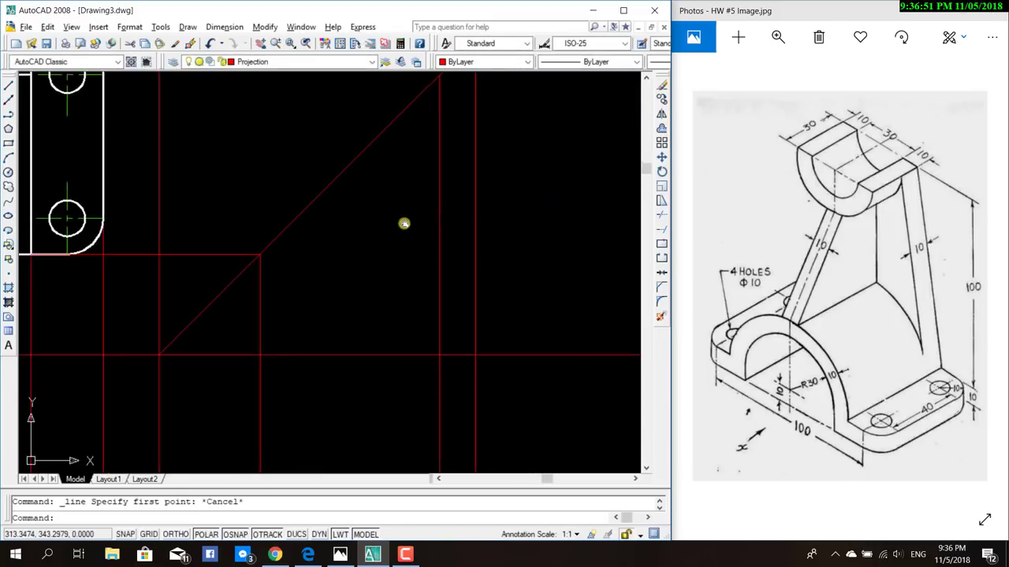
{"action": "scroll", "coordinate": [406, 281], "scroll_direction": "down", "scroll_amount": 3}
{"action": "mouse_move", "coordinate": [527, 366]}
{"action": "middle_mouse_down"}
{"action": "mouse_move", "coordinate": [548, 387]}
{"action": "mouse_move", "coordinate": [547, 243]}
{"action": "middle_mouse_up"}
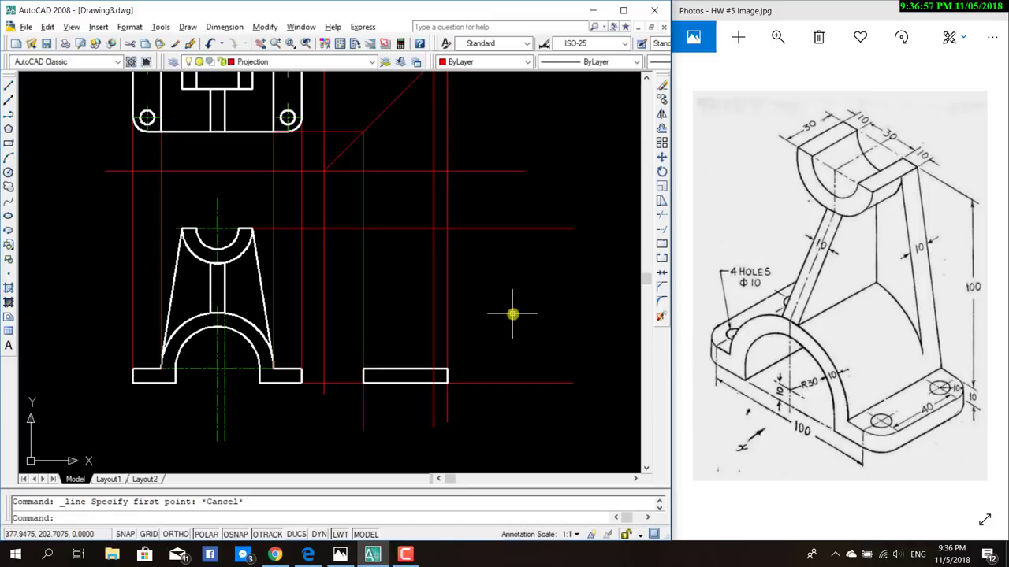
Draw a red horizontal projection line from the side view to the outer edge of the front view's arch.
{"action": "left_click", "coordinate": [8, 88]}
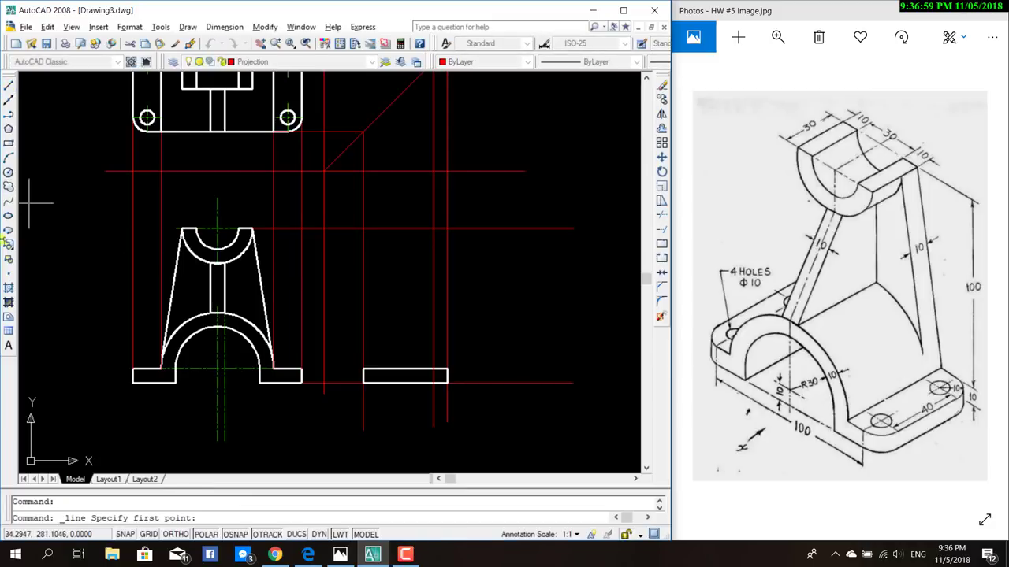
{"action": "right_click", "coordinate": [285, 340], "text": "shift"}
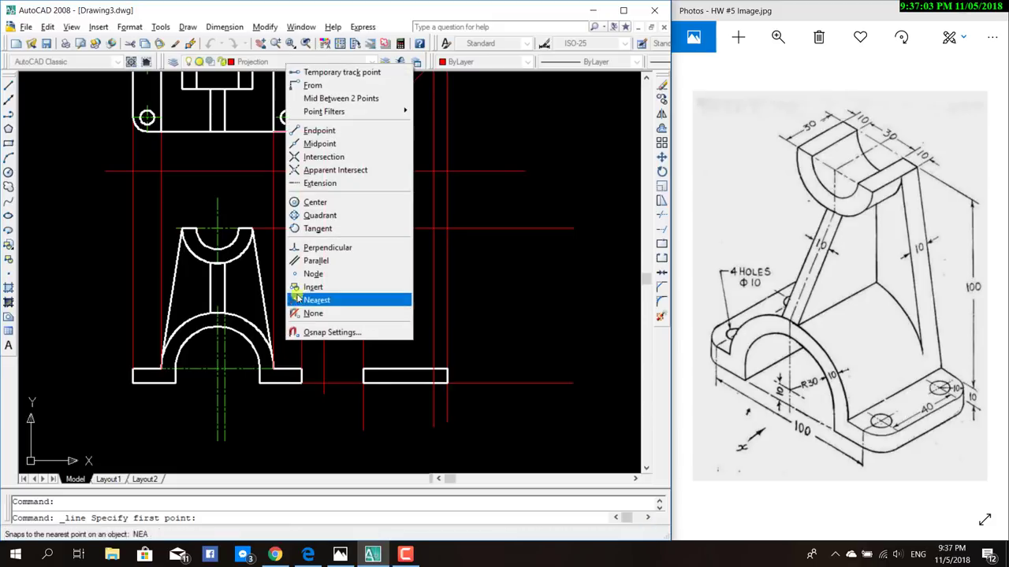
{"action": "left_click", "coordinate": [312, 229]}
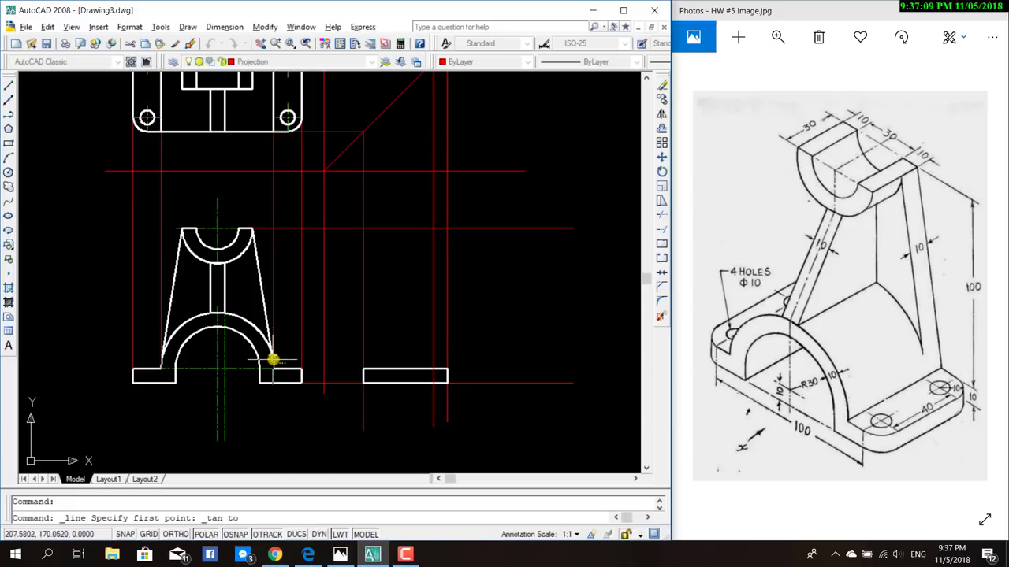
{"action": "left_click", "coordinate": [272, 360]}
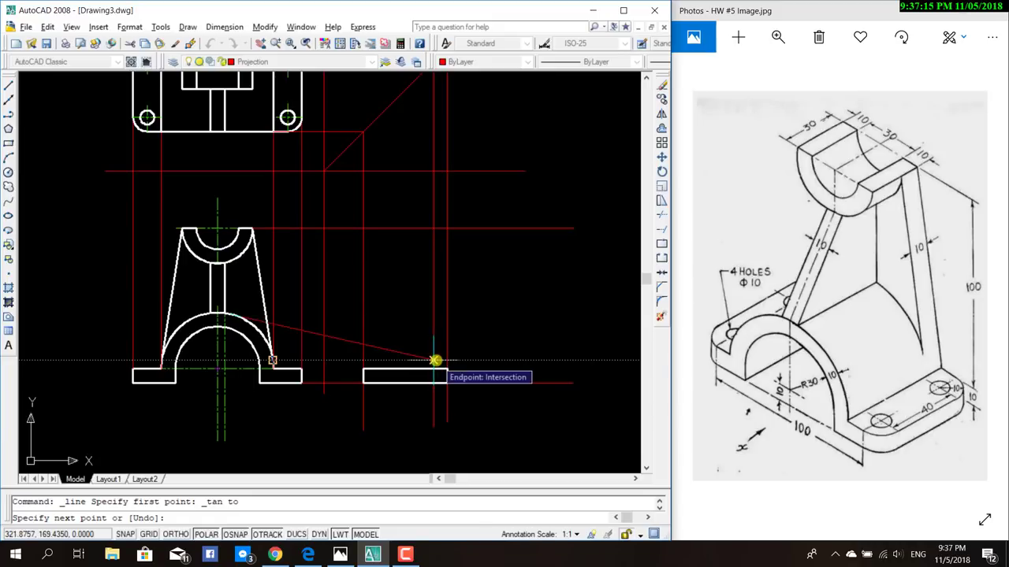
{"action": "left_click", "coordinate": [435, 360]}
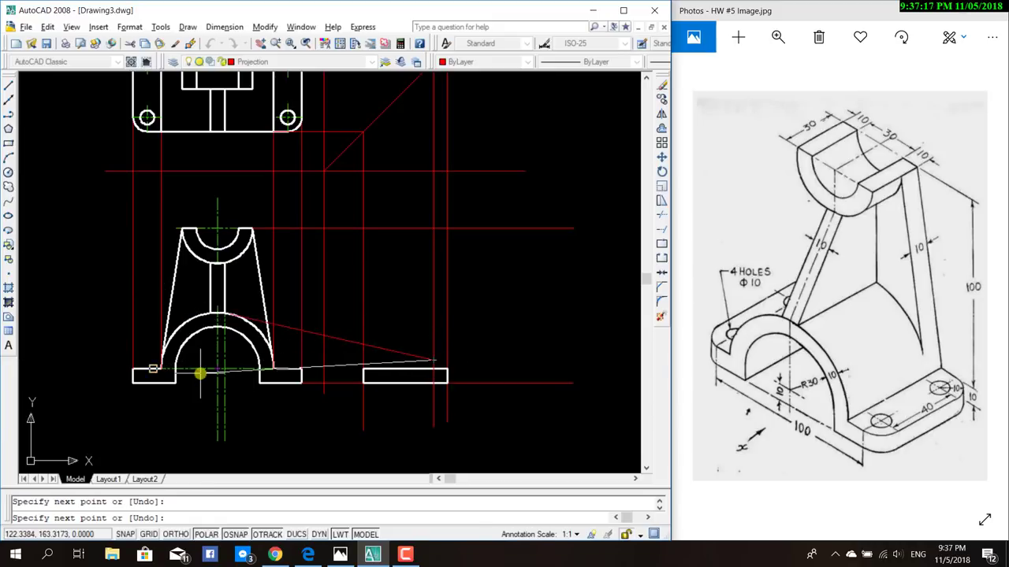
{"action": "key", "text": "ctrl+z"}
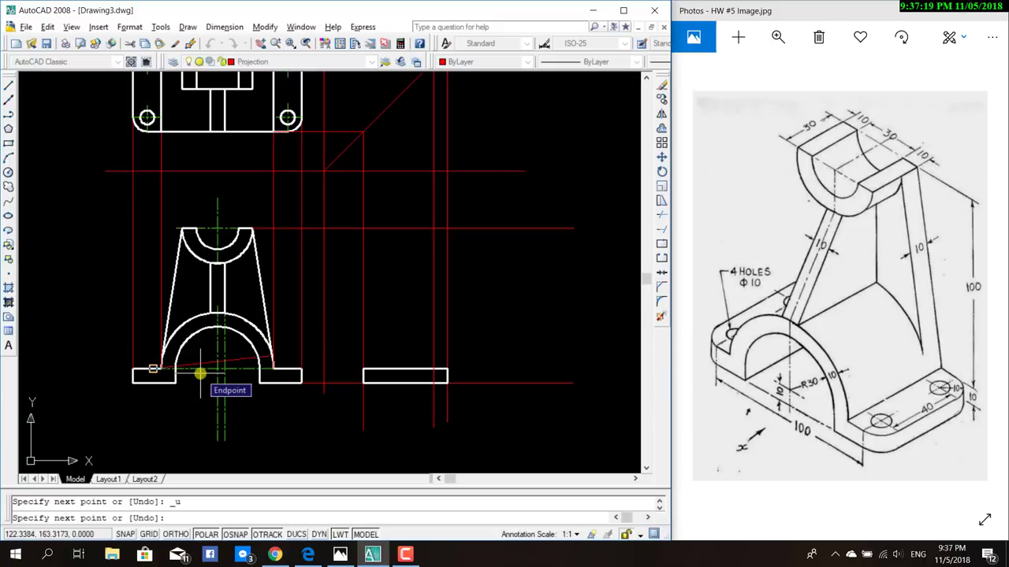
{"action": "key", "text": "Escape"}
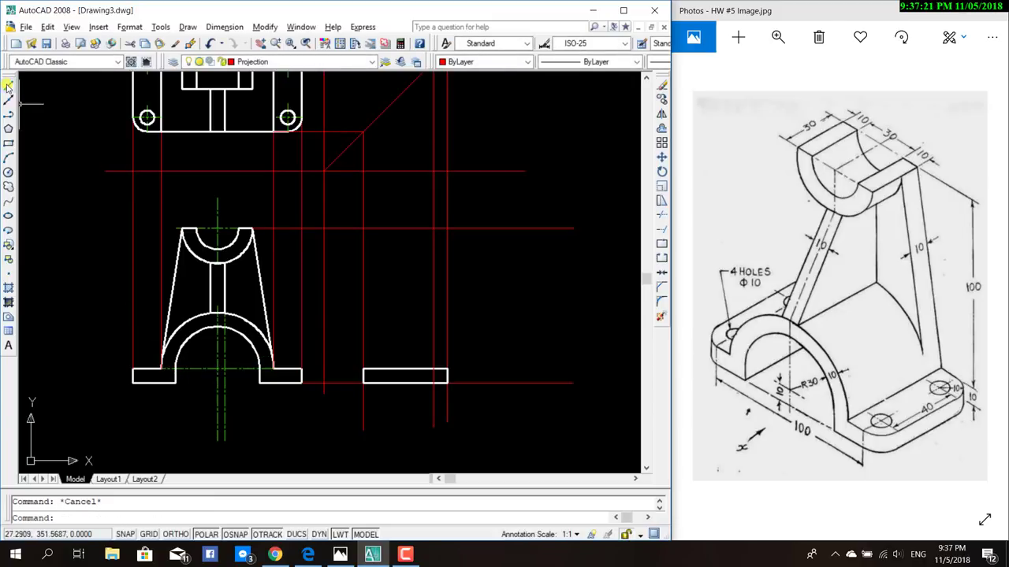
{"action": "left_click", "coordinate": [9, 86]}
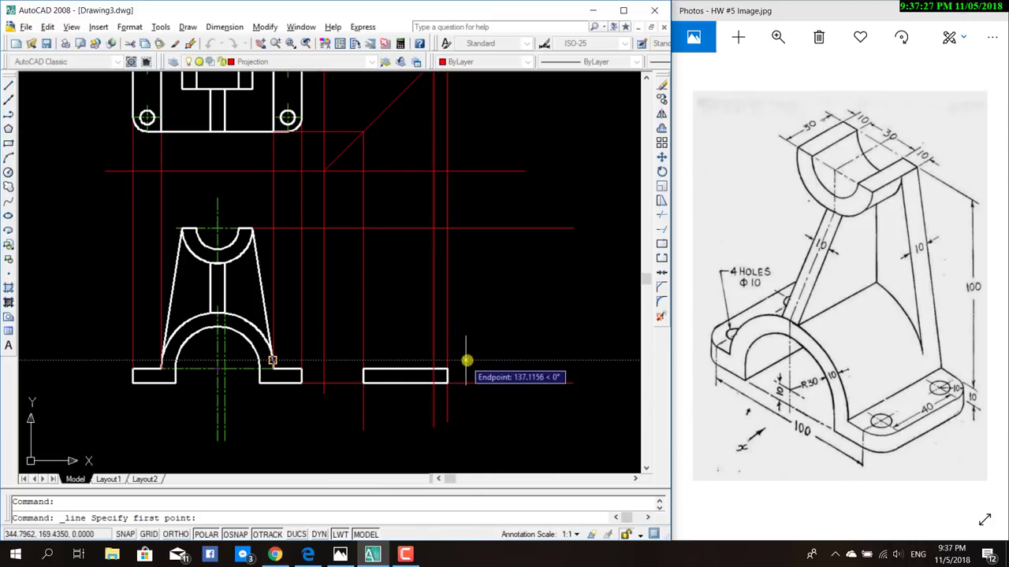
{"action": "left_click", "coordinate": [468, 361]}
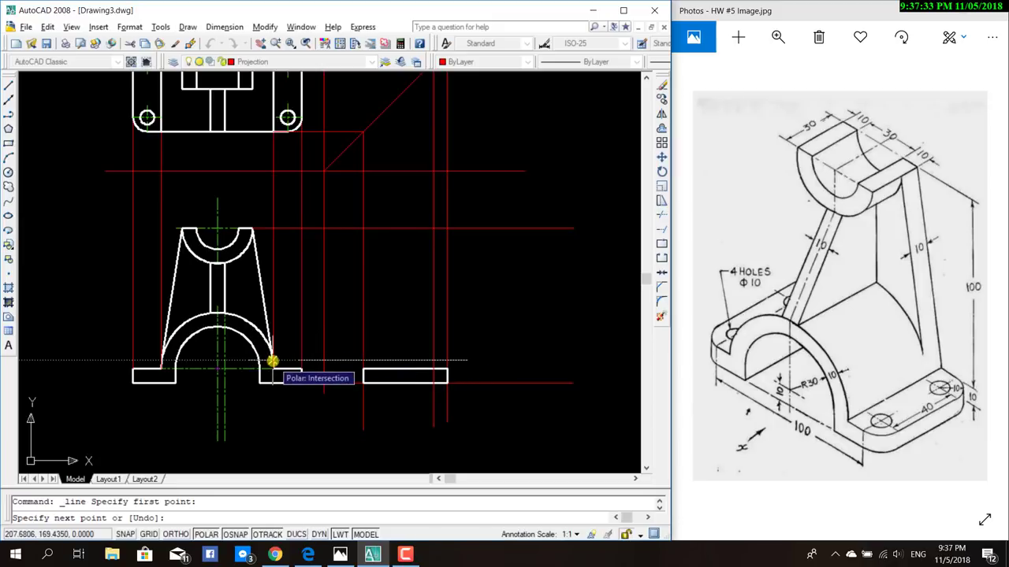
{"action": "left_click", "coordinate": [272, 361]}
{"action": "key", "text": "Escape"}
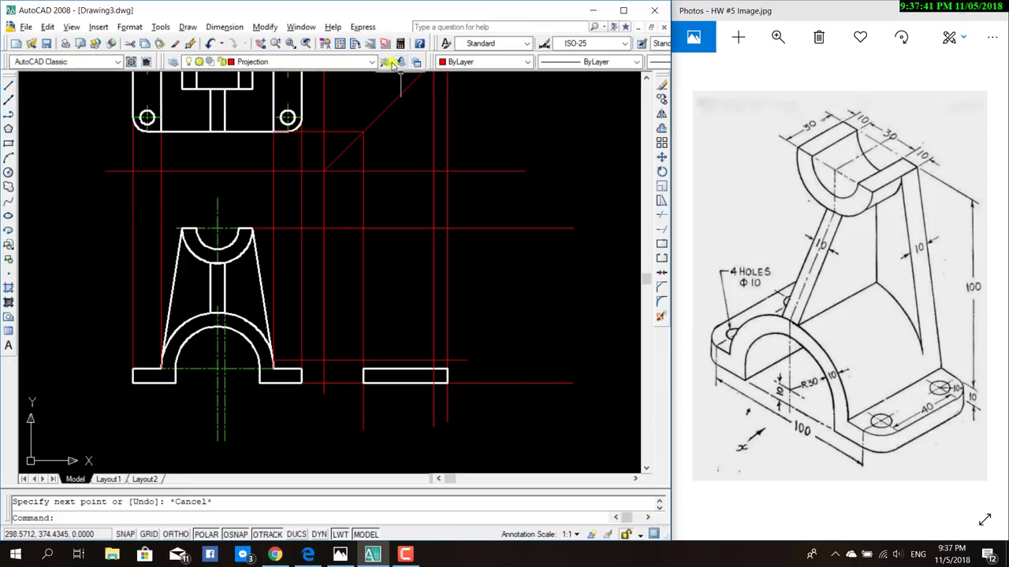
Make layer 0 current and outline the short block sitting on the side view's base.
{"action": "left_click", "coordinate": [299, 61]}
{"action": "left_click", "coordinate": [277, 78]}
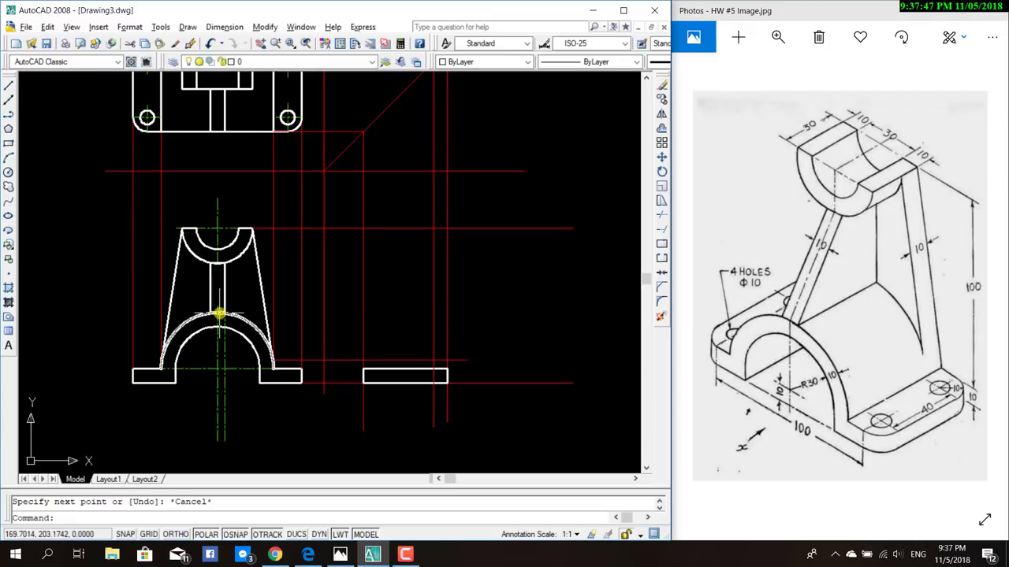
{"action": "left_click", "coordinate": [7, 85]}
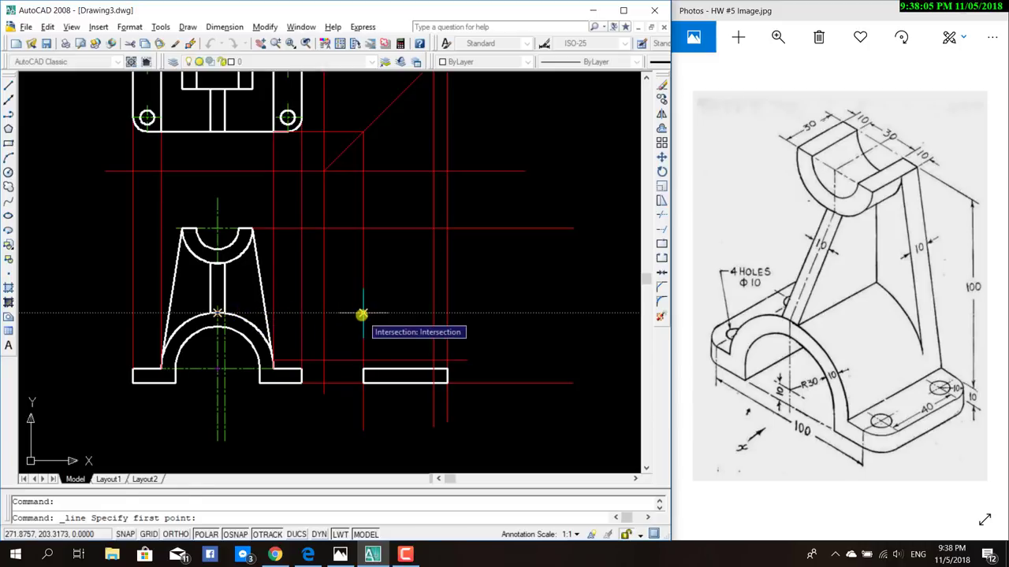
{"action": "left_click", "coordinate": [361, 315]}
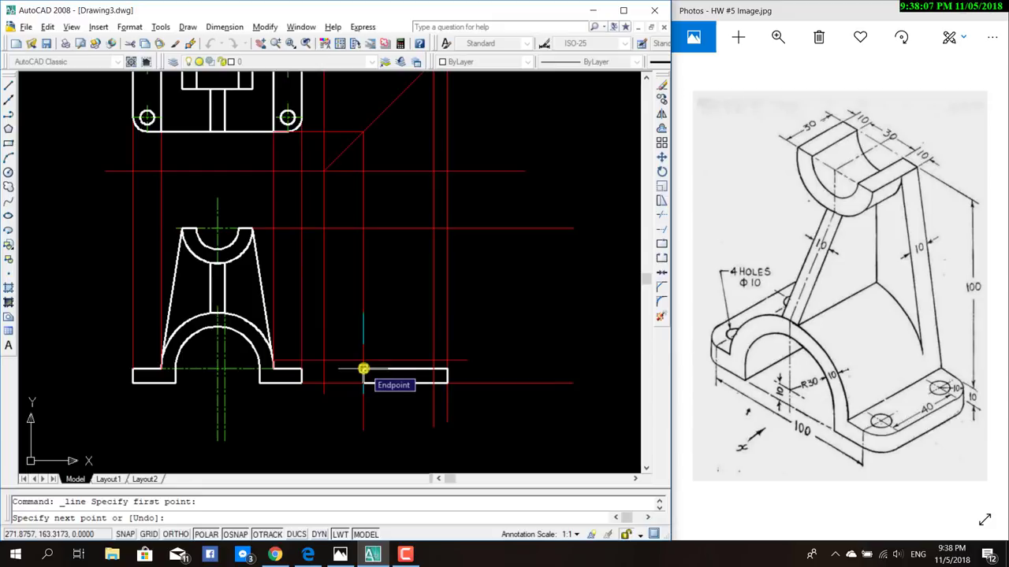
{"action": "left_click", "coordinate": [363, 368]}
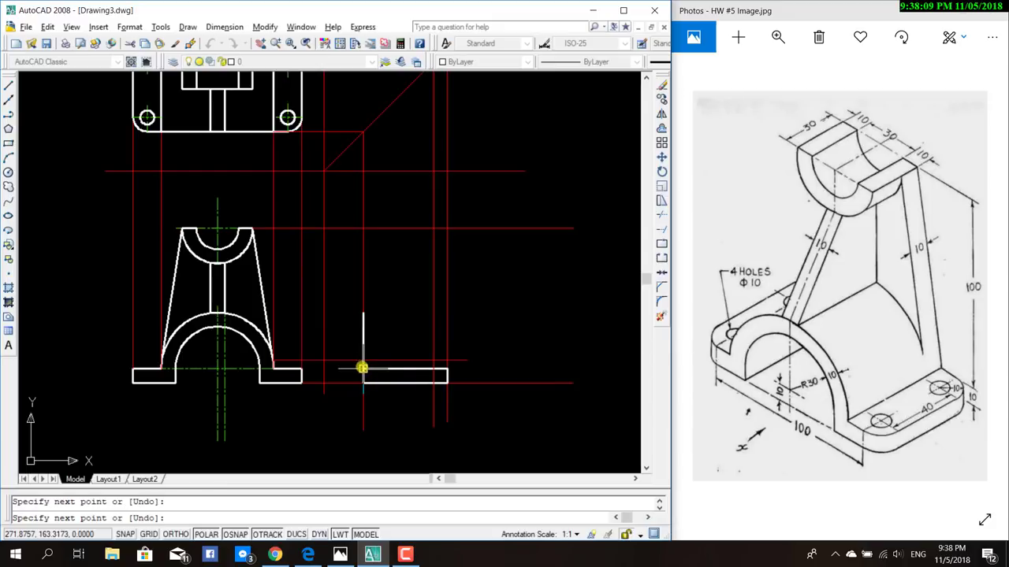
{"action": "key", "text": "Escape"}
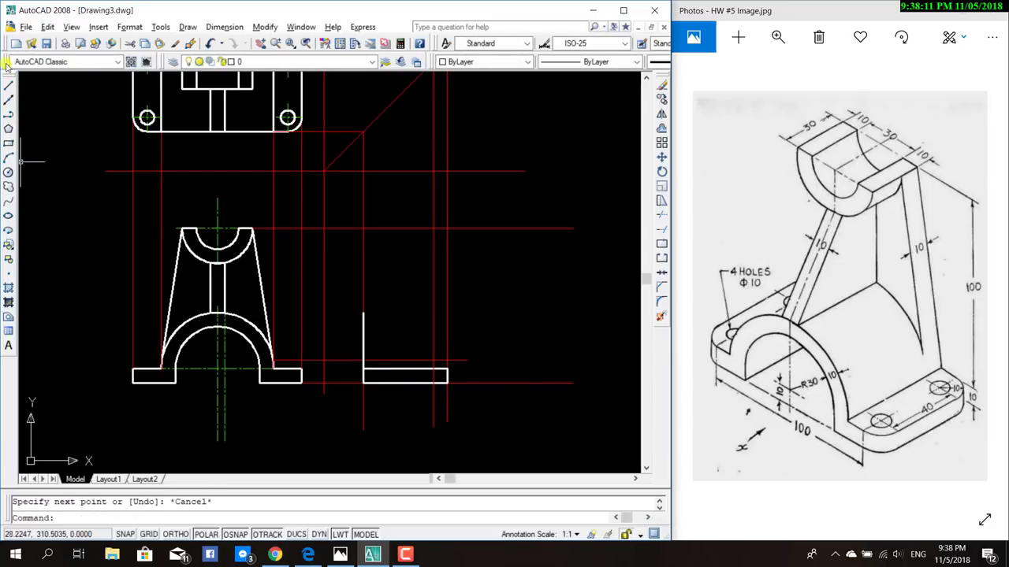
{"action": "left_click", "coordinate": [9, 84]}
{"action": "left_click", "coordinate": [363, 312]}
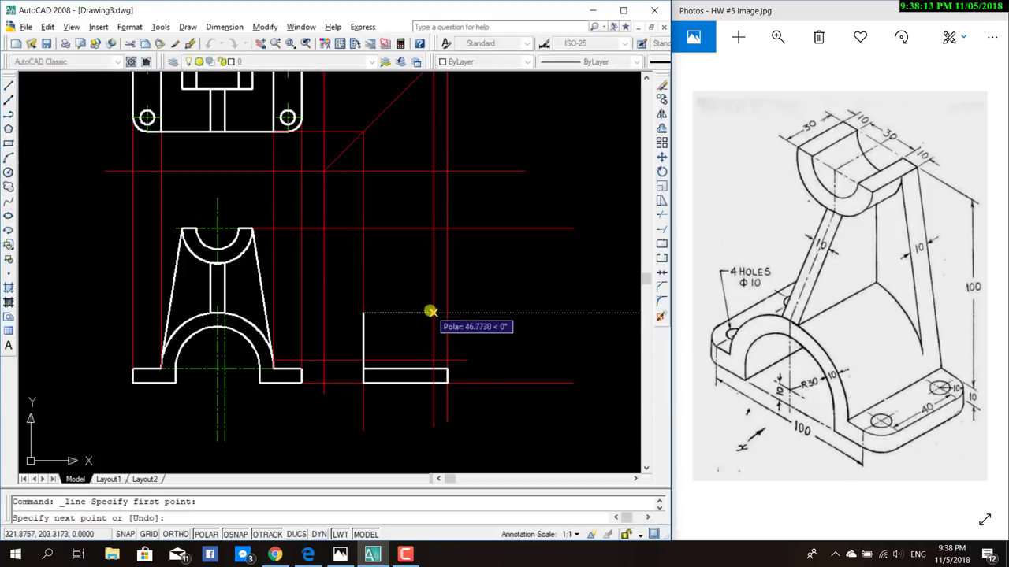
{"action": "left_click", "coordinate": [433, 313]}
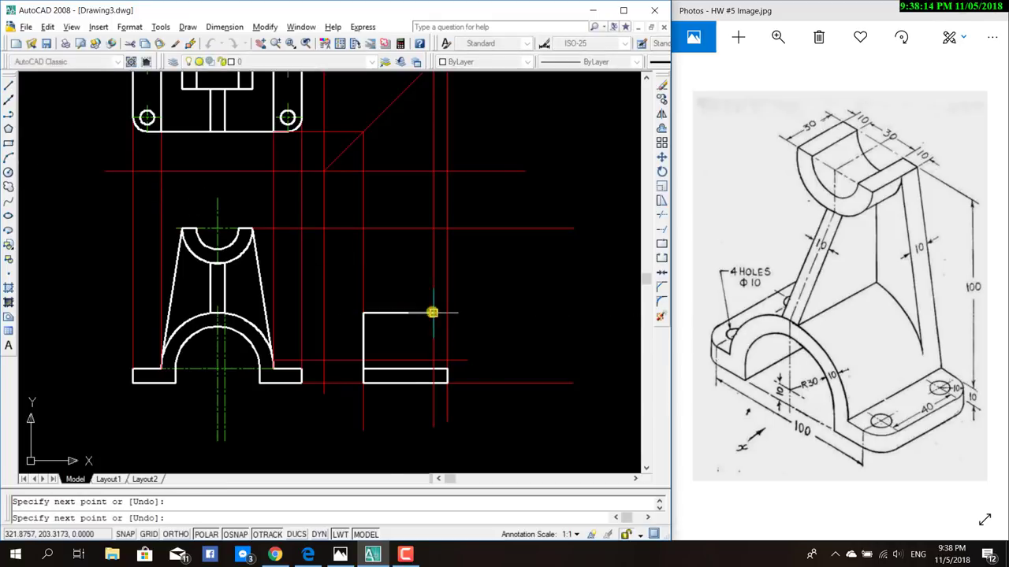
{"action": "left_click", "coordinate": [433, 361]}
{"action": "key", "text": "Escape"}
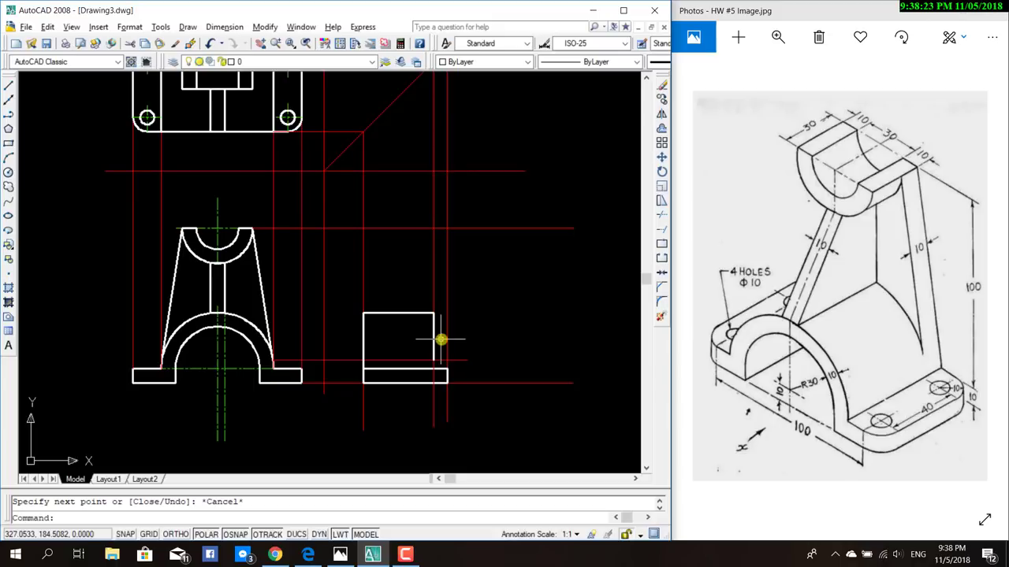
Draw the tall upright from the block's top-right corner up to the top projection line and back down to the base.
{"action": "left_click", "coordinate": [8, 84]}
{"action": "left_click", "coordinate": [433, 313]}
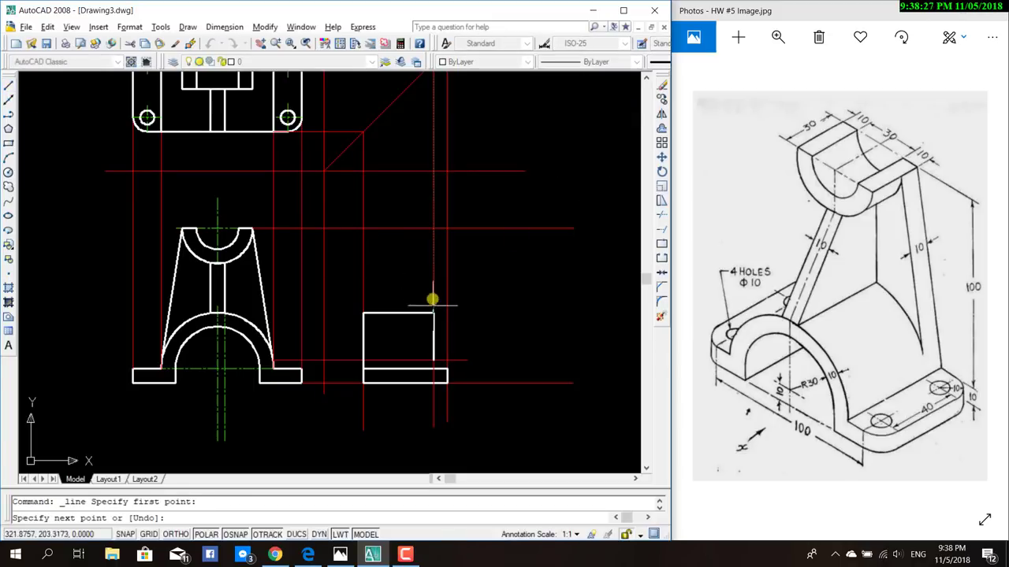
{"action": "left_click", "coordinate": [434, 229]}
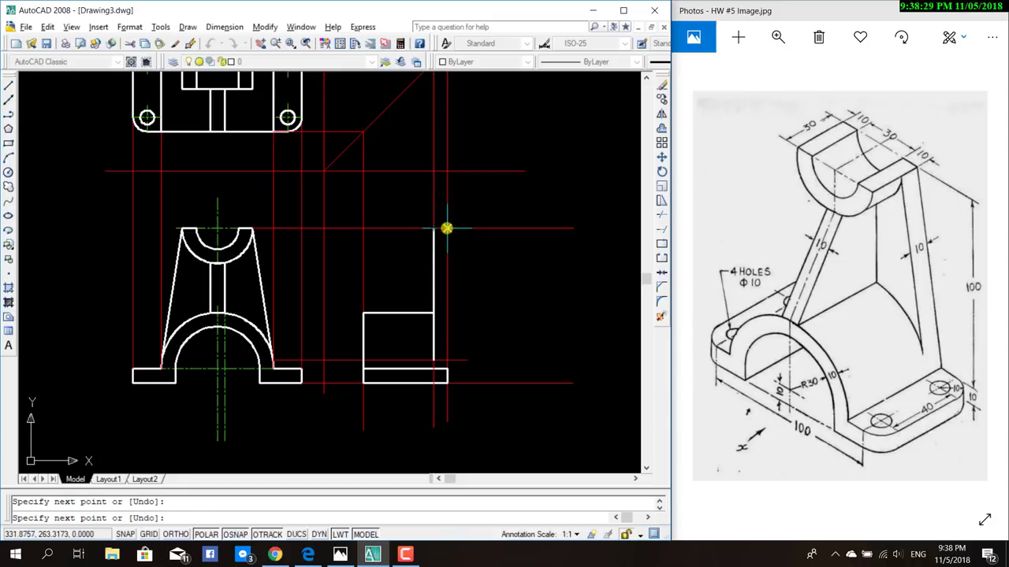
{"action": "left_click", "coordinate": [447, 229]}
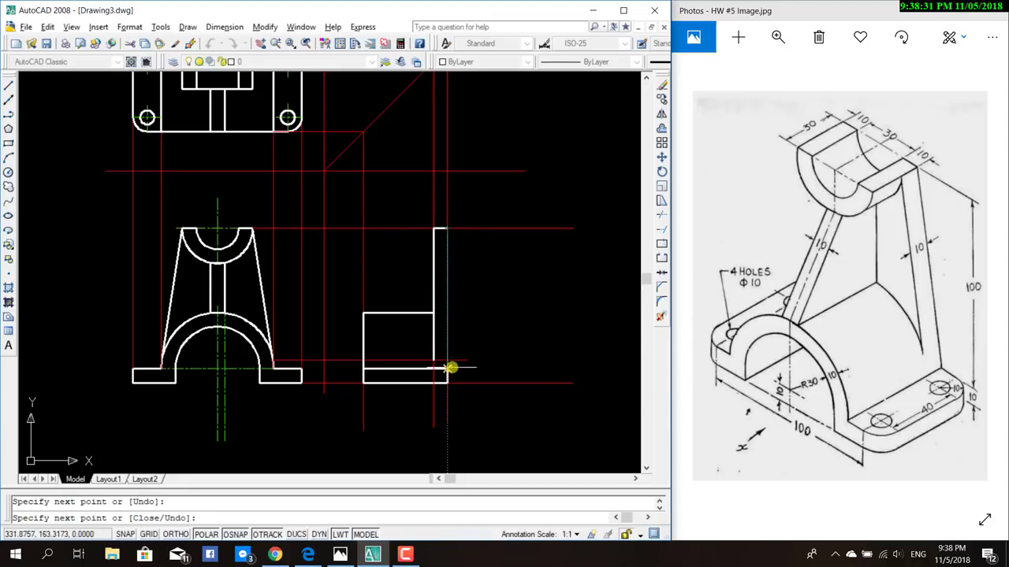
{"action": "left_click", "coordinate": [446, 368]}
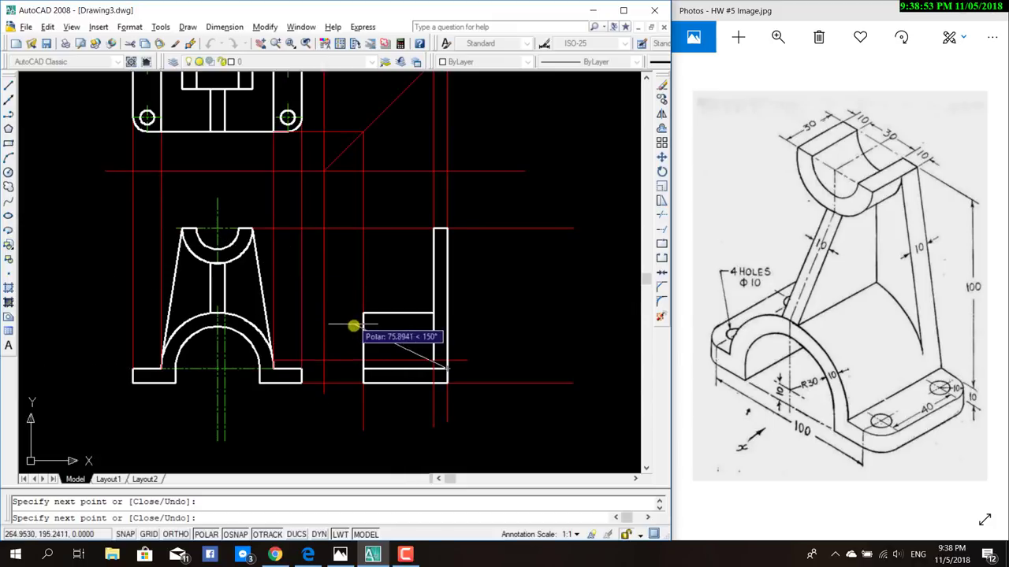
{"action": "key", "text": "Escape"}
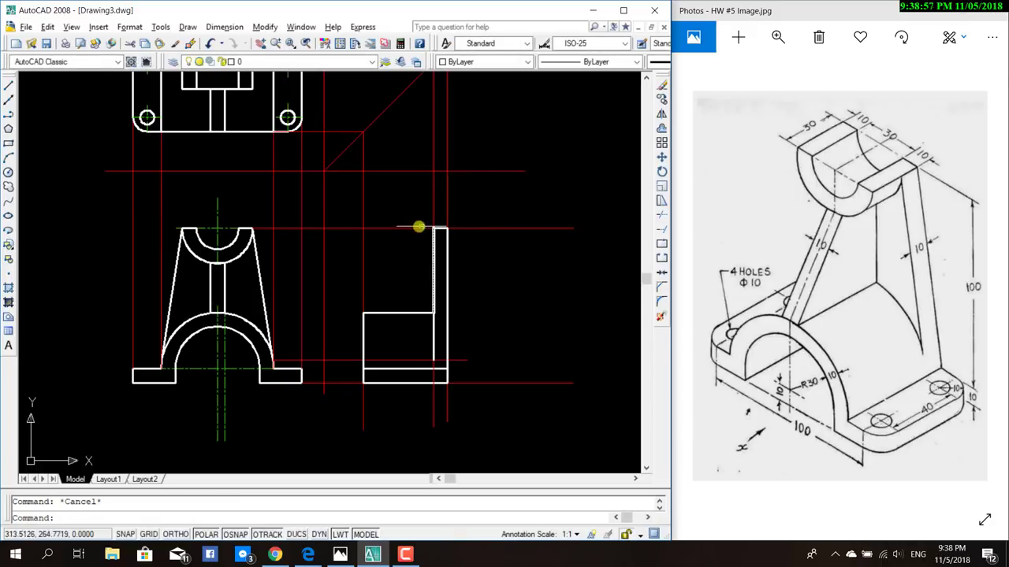
On the Projection layer, project the top view's edge via the 45° miter line down through the side view.
{"action": "scroll", "coordinate": [394, 160], "scroll_direction": "up", "scroll_amount": 2}
{"action": "scroll", "coordinate": [405, 226], "scroll_direction": "up", "scroll_amount": 2}
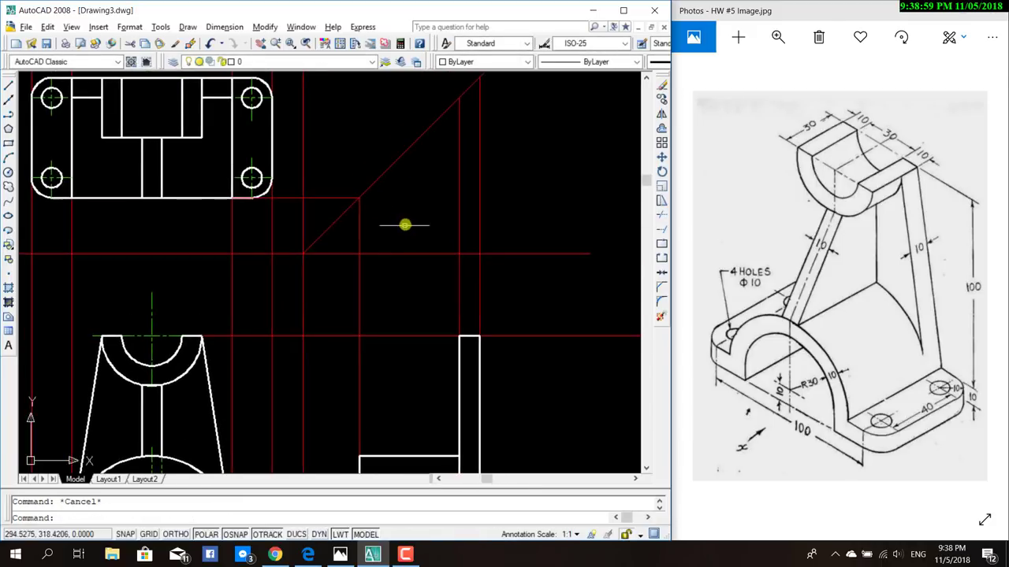
{"action": "scroll", "coordinate": [404, 225], "scroll_direction": "down", "scroll_amount": 2}
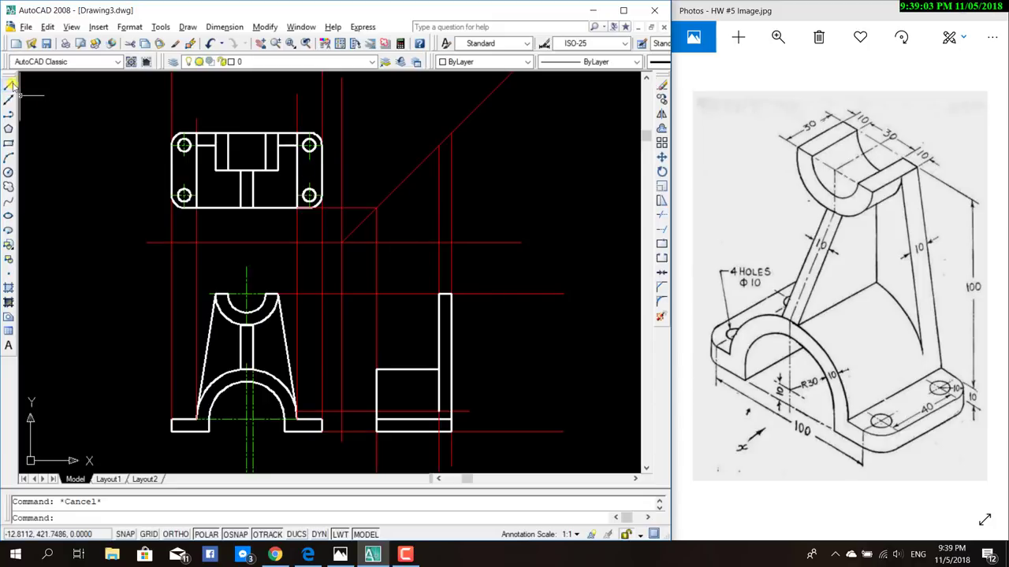
{"action": "left_click", "coordinate": [359, 63]}
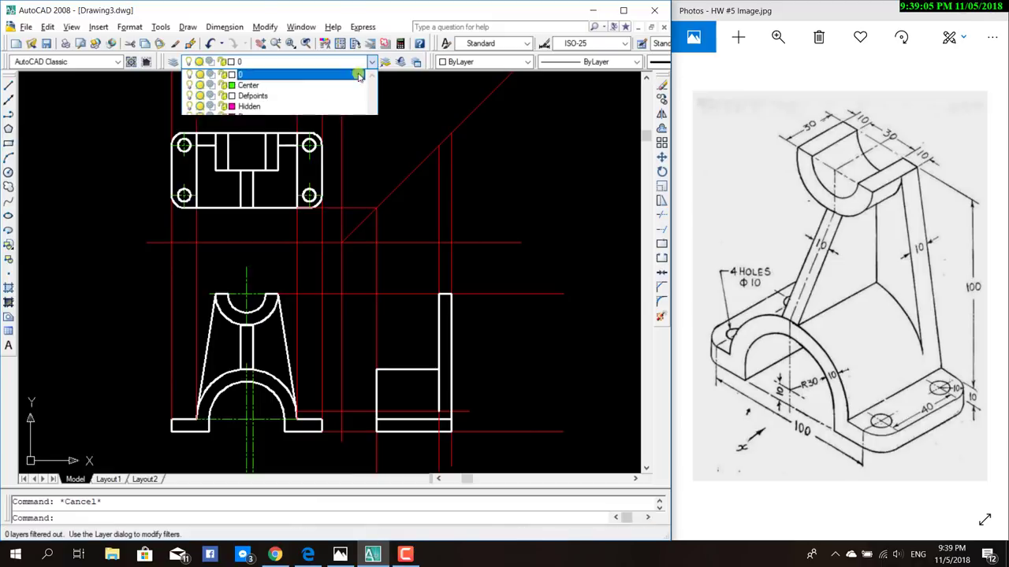
{"action": "scroll", "coordinate": [358, 95], "scroll_direction": "down", "scroll_amount": 2}
{"action": "left_click", "coordinate": [359, 121]}
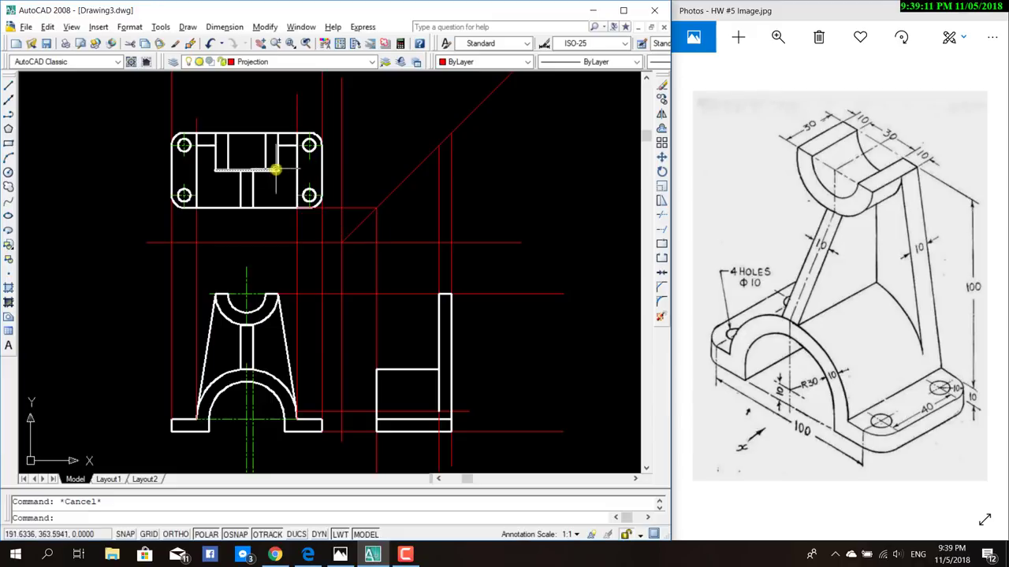
{"action": "left_click", "coordinate": [8, 84]}
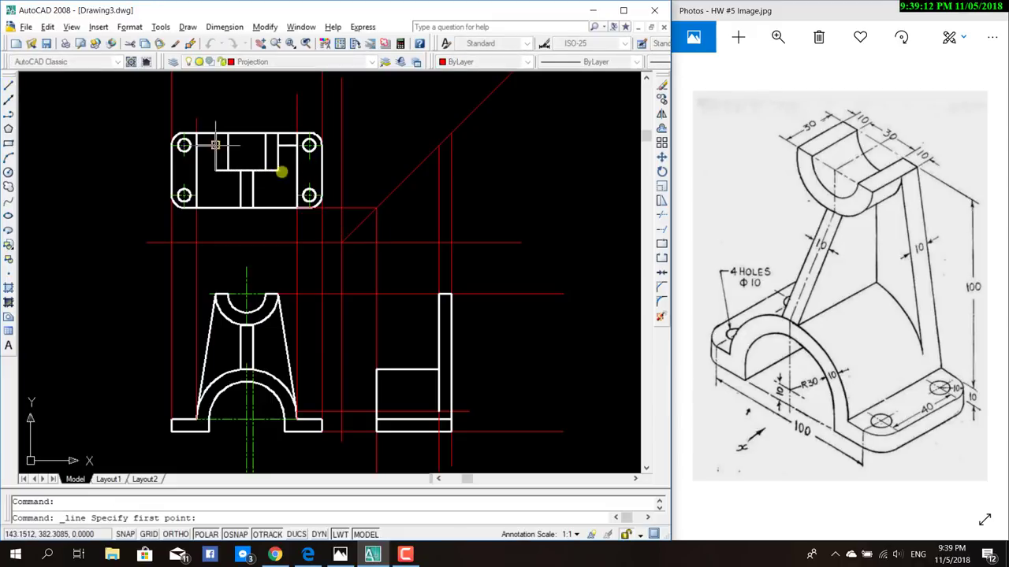
{"action": "left_click", "coordinate": [278, 174]}
{"action": "left_click", "coordinate": [414, 170]}
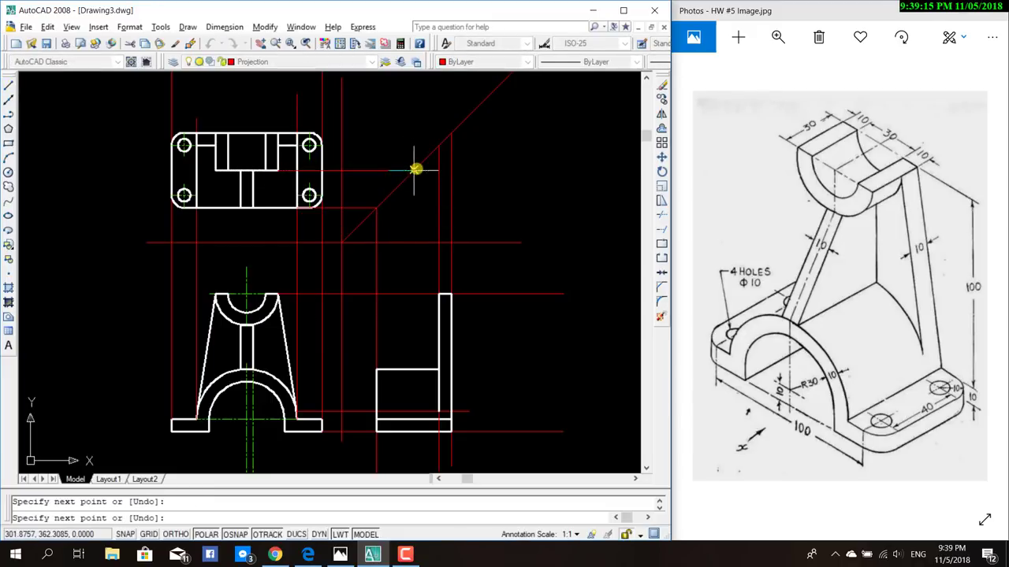
{"action": "left_click", "coordinate": [413, 469]}
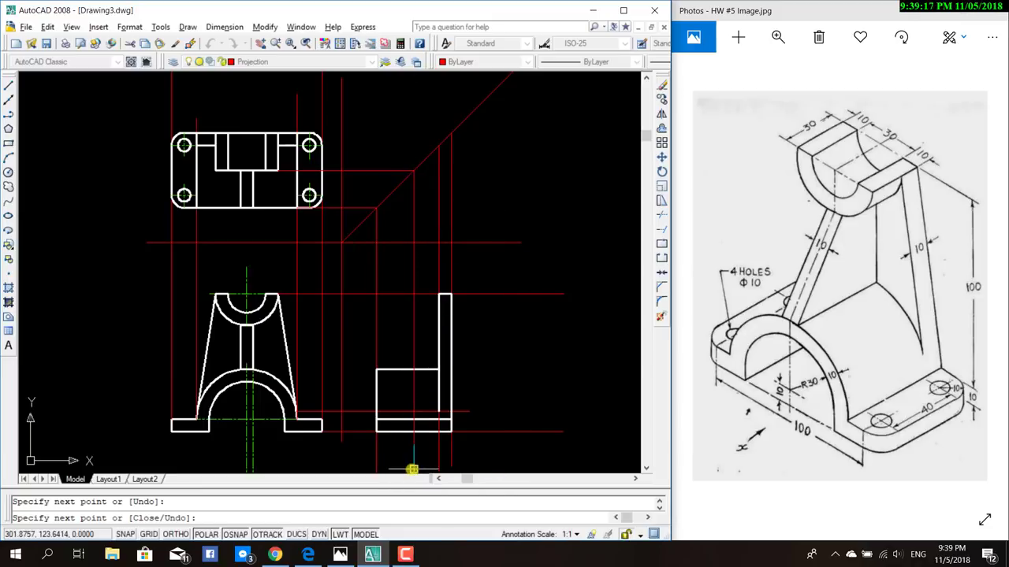
{"action": "key", "text": "Escape"}
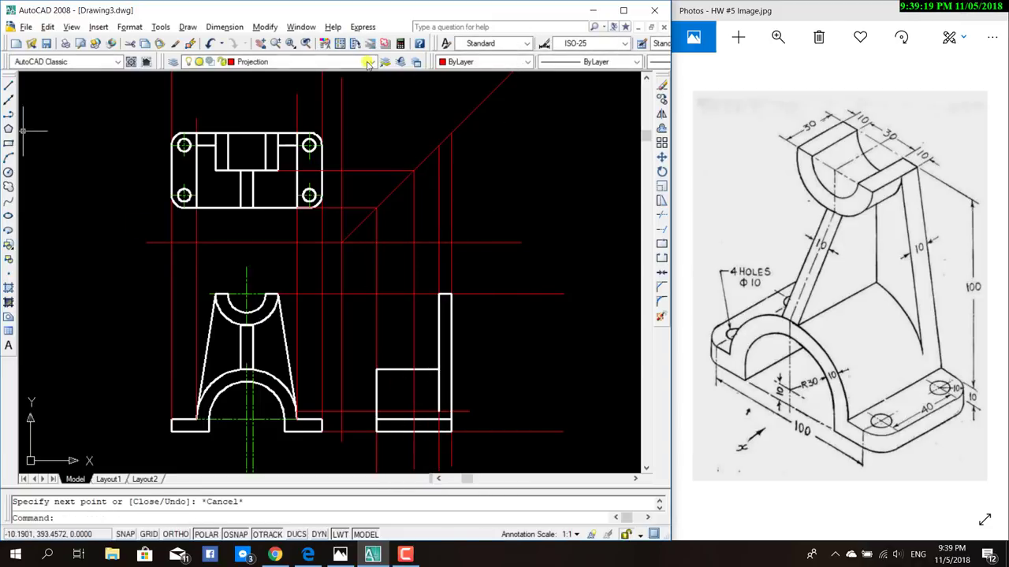
Switch back to layer 0 and draw the horizontal step line across the side view's upright.
{"action": "left_click", "coordinate": [361, 63]}
{"action": "left_click", "coordinate": [315, 73]}
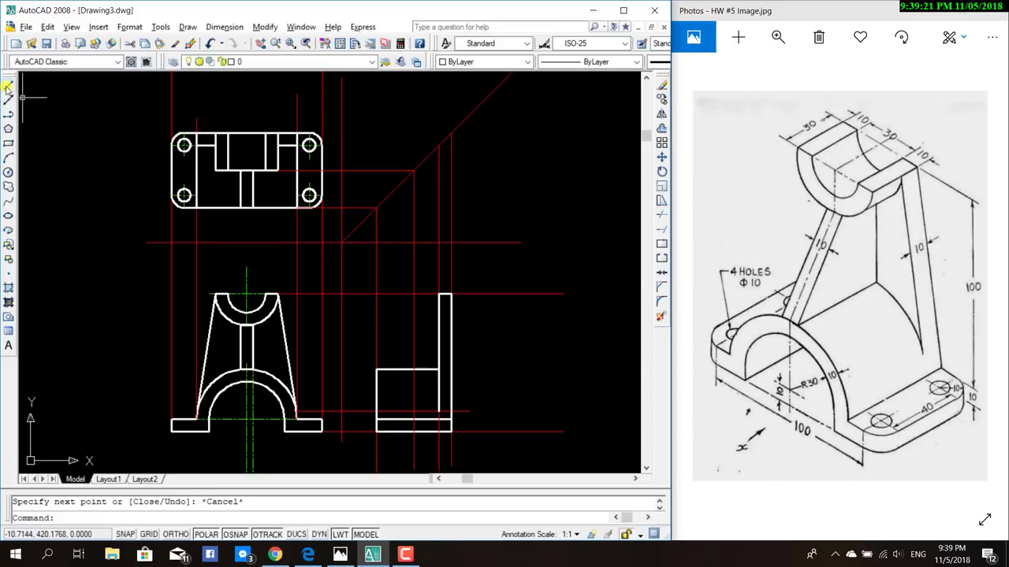
{"action": "left_click", "coordinate": [9, 85]}
{"action": "left_click", "coordinate": [414, 294]}
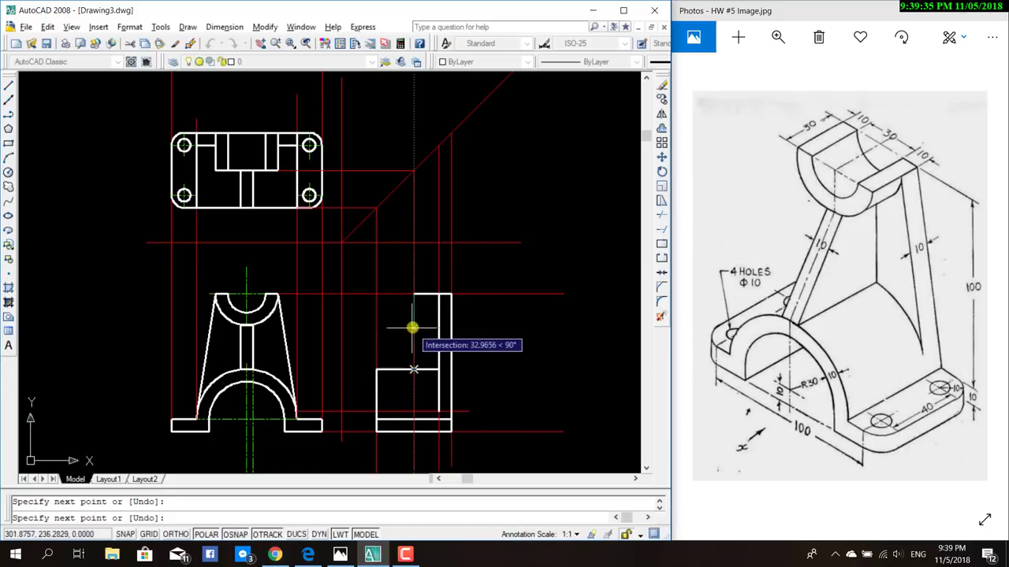
{"action": "left_click", "coordinate": [412, 326]}
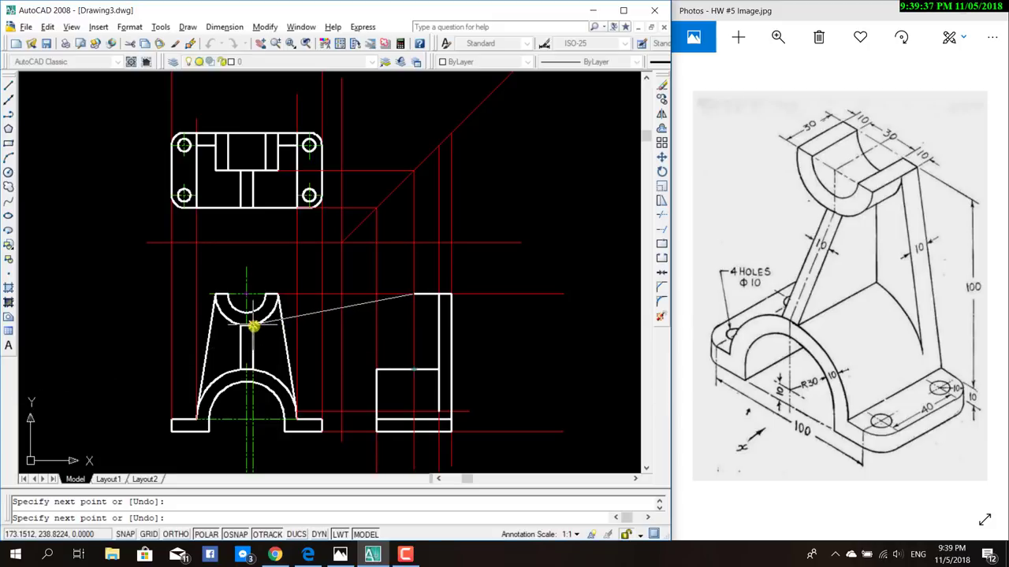
{"action": "left_click", "coordinate": [412, 327]}
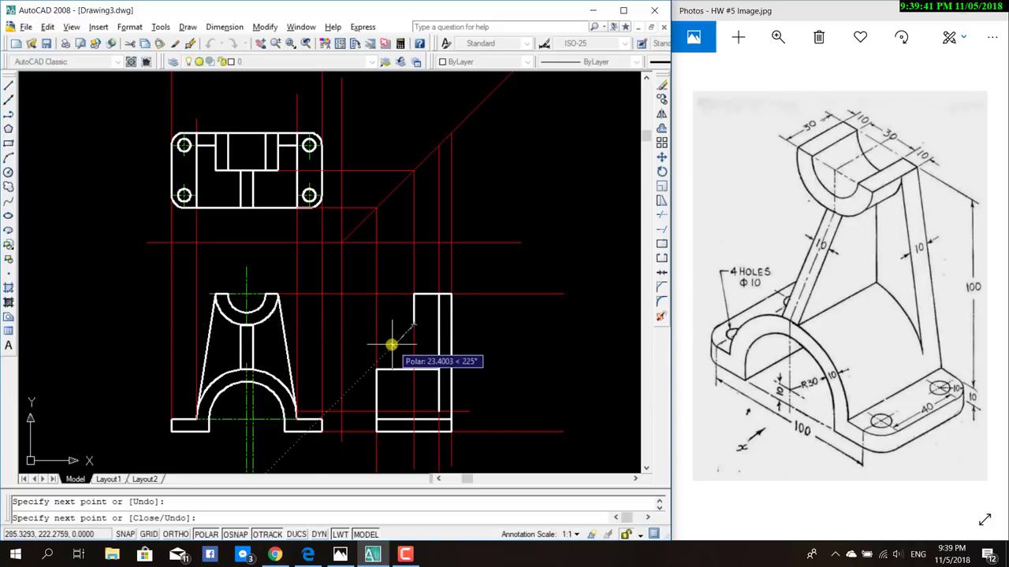
{"action": "left_click", "coordinate": [439, 324]}
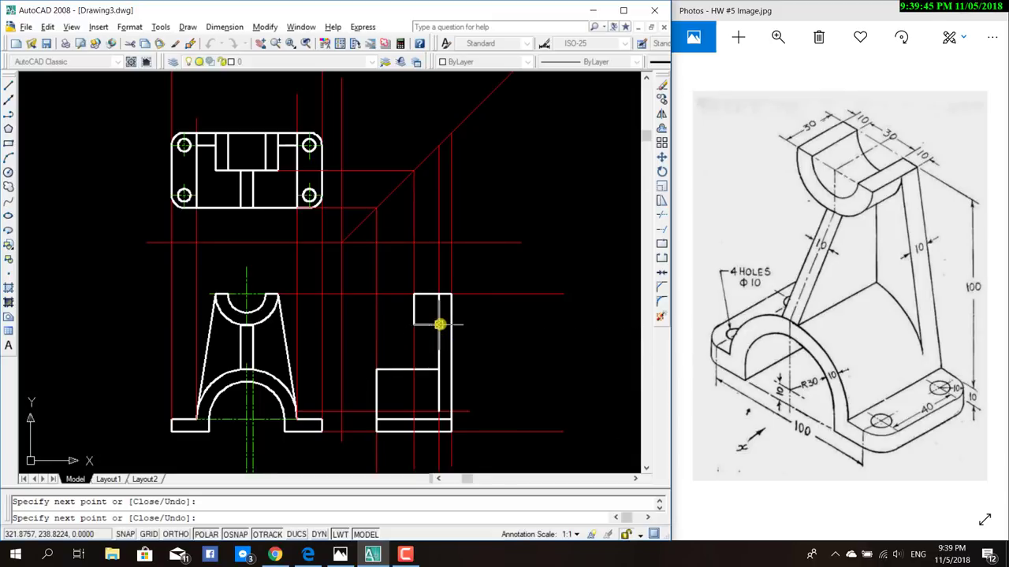
{"action": "key", "text": "Escape"}
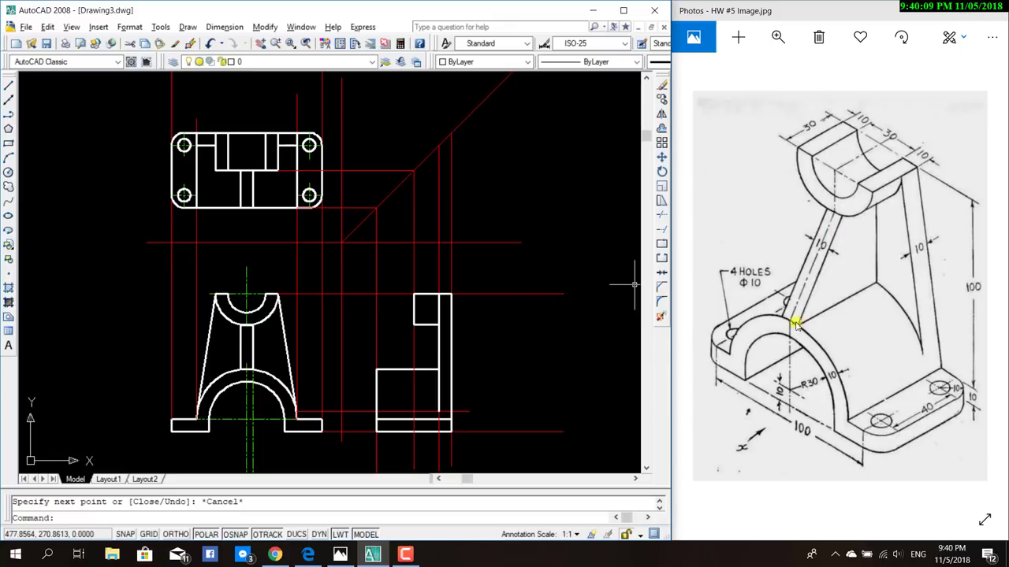
Draw the sloping rib line from the upright's step corner down to the base block's top.
{"action": "left_click", "coordinate": [9, 84]}
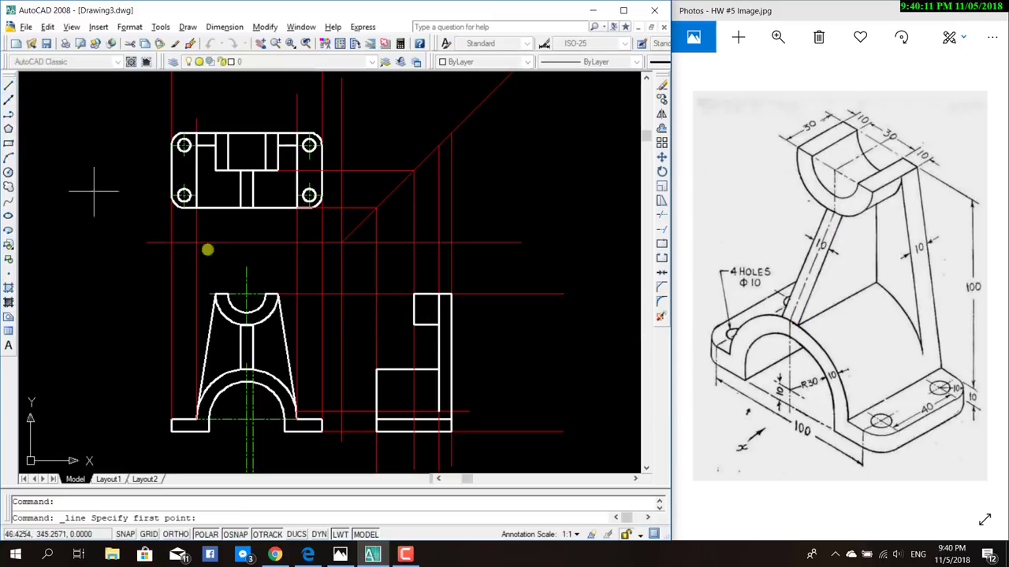
{"action": "left_click", "coordinate": [412, 325]}
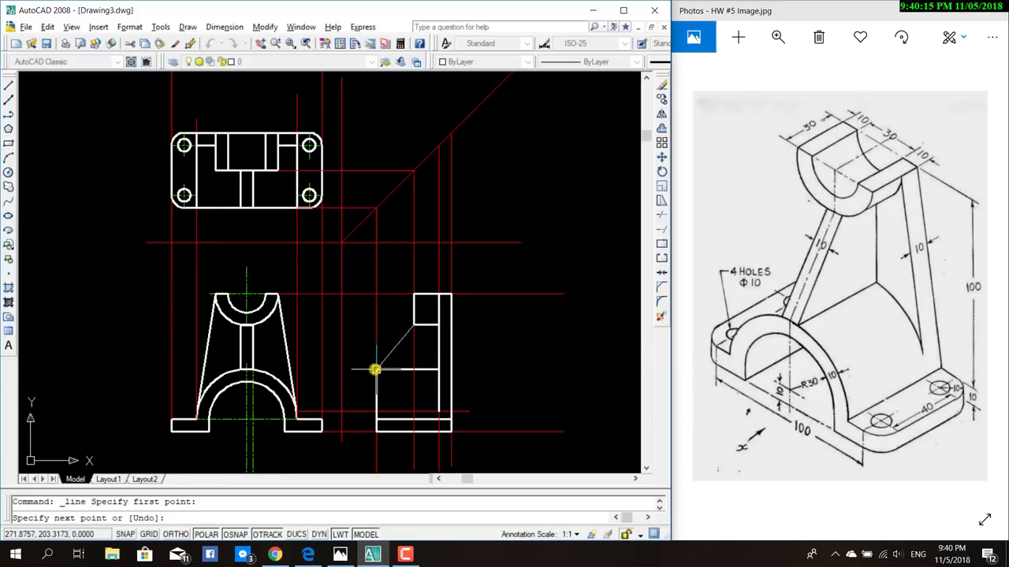
{"action": "left_click", "coordinate": [376, 368]}
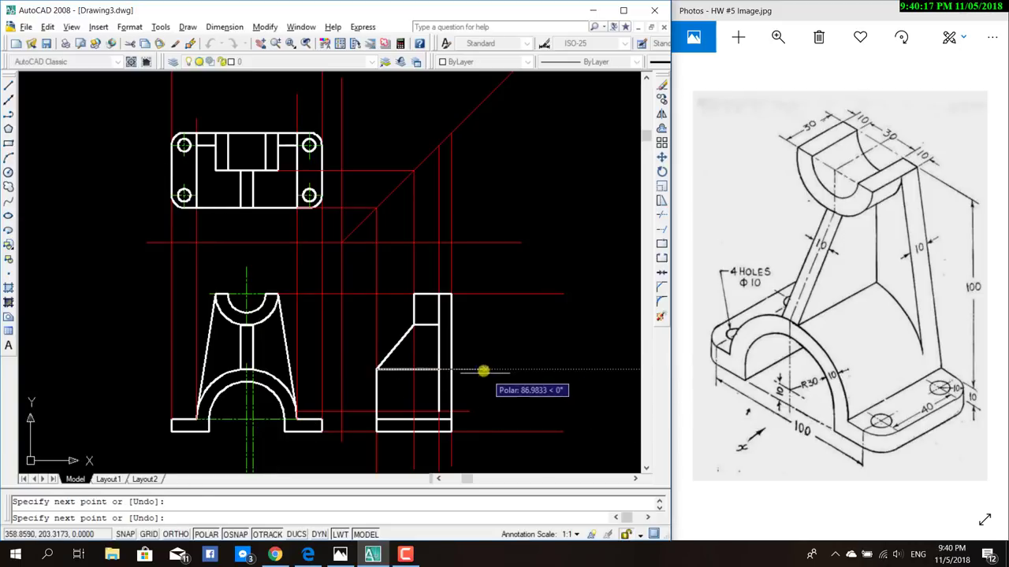
{"action": "key", "text": "Escape"}
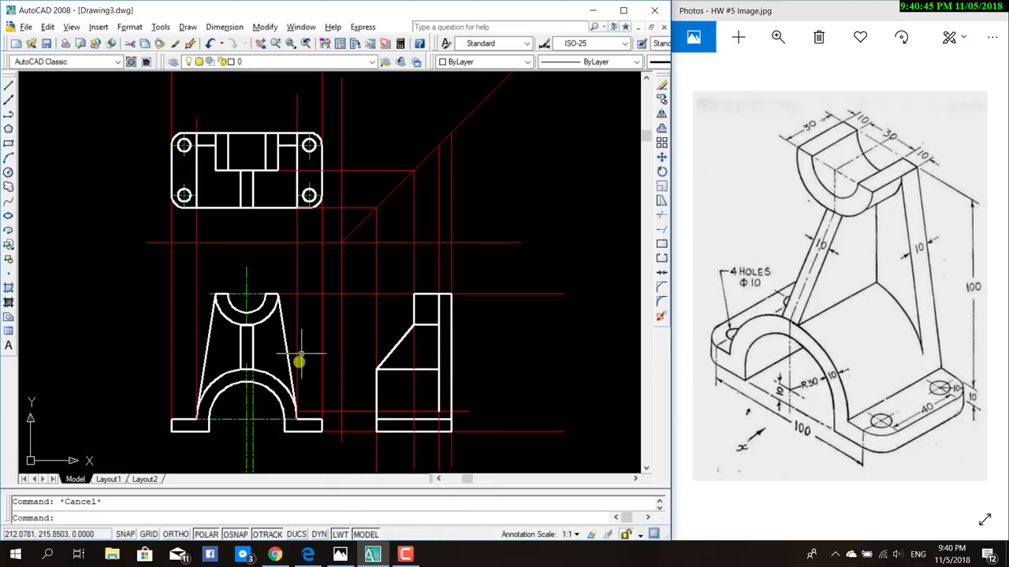
Delete the stray centre-line segment through the arch and make Hidden the current layer.
{"action": "left_click", "coordinate": [253, 401]}
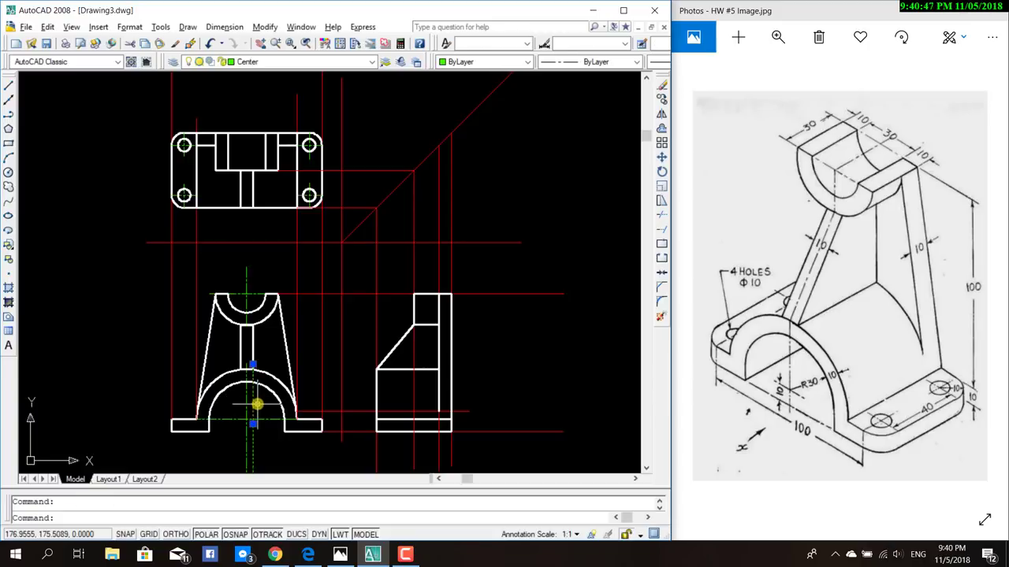
{"action": "key", "text": "Delete"}
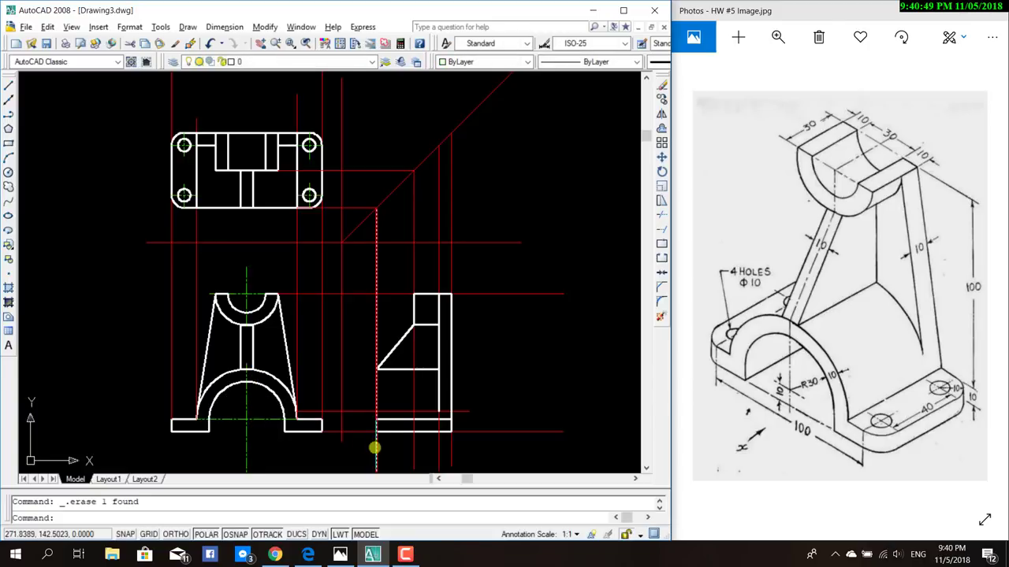
{"action": "key", "text": "Escape"}
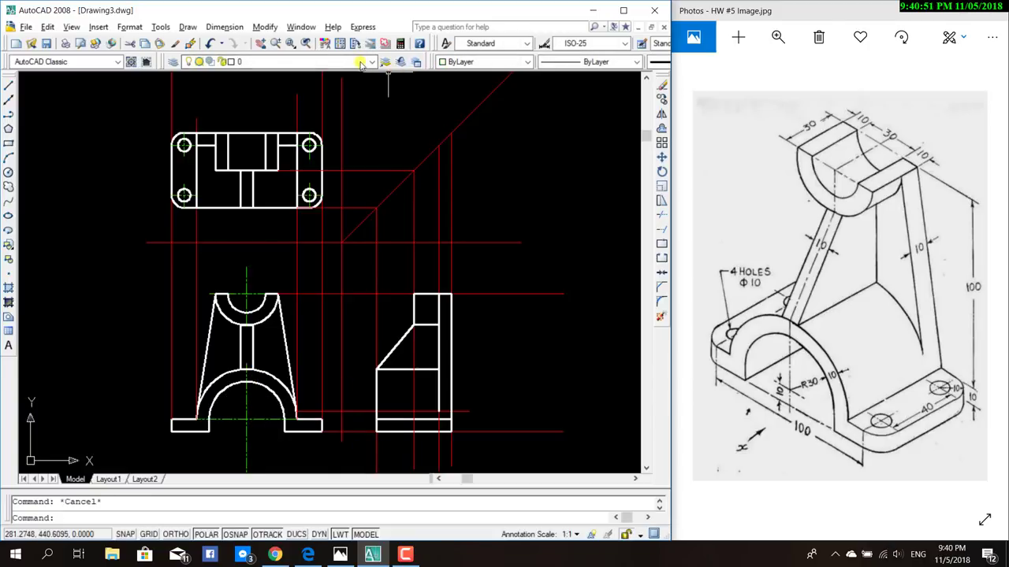
{"action": "left_click", "coordinate": [373, 63]}
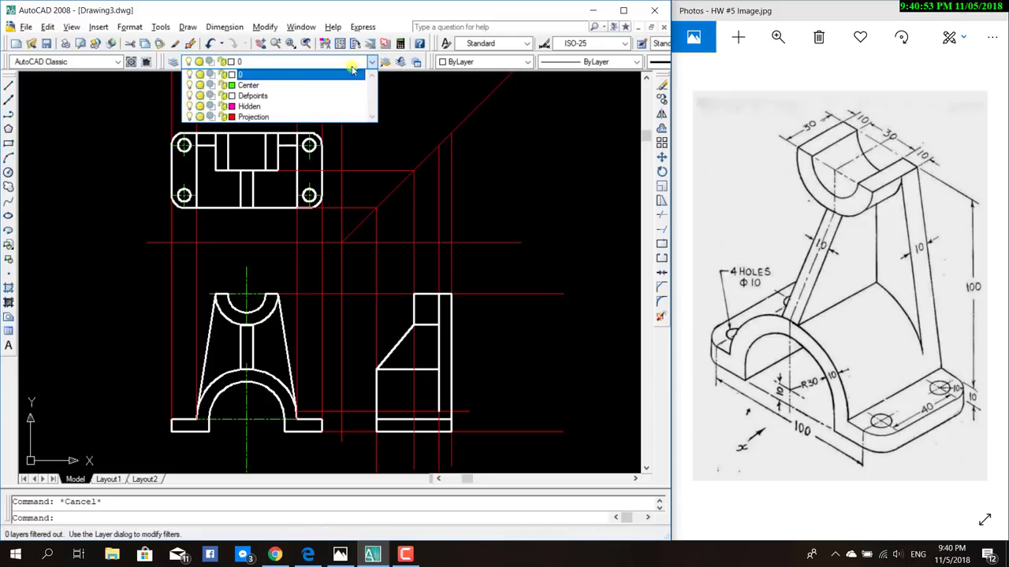
{"action": "left_click", "coordinate": [264, 106]}
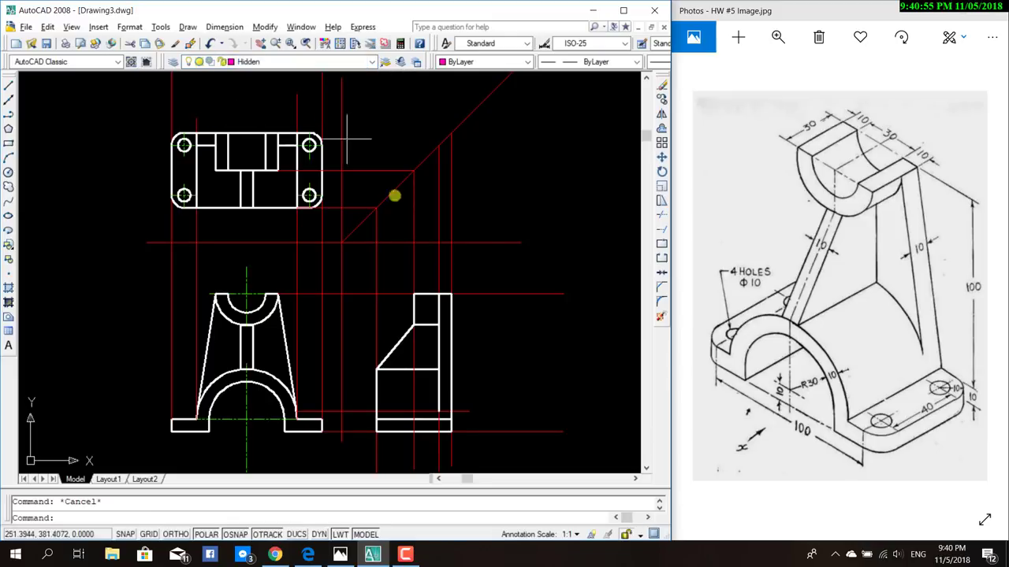
{"action": "scroll", "coordinate": [525, 349], "scroll_direction": "up", "scroll_amount": 1}
{"action": "scroll", "coordinate": [513, 349], "scroll_direction": "down", "scroll_amount": 2}
{"action": "mouse_move", "coordinate": [513, 350]}
{"action": "middle_mouse_down"}
{"action": "mouse_move", "coordinate": [558, 324]}
{"action": "mouse_move", "coordinate": [526, 353]}
{"action": "middle_mouse_up"}
{"action": "scroll", "coordinate": [551, 333], "scroll_direction": "up", "scroll_amount": 1}
{"action": "scroll", "coordinate": [544, 343], "scroll_direction": "up", "scroll_amount": 1}
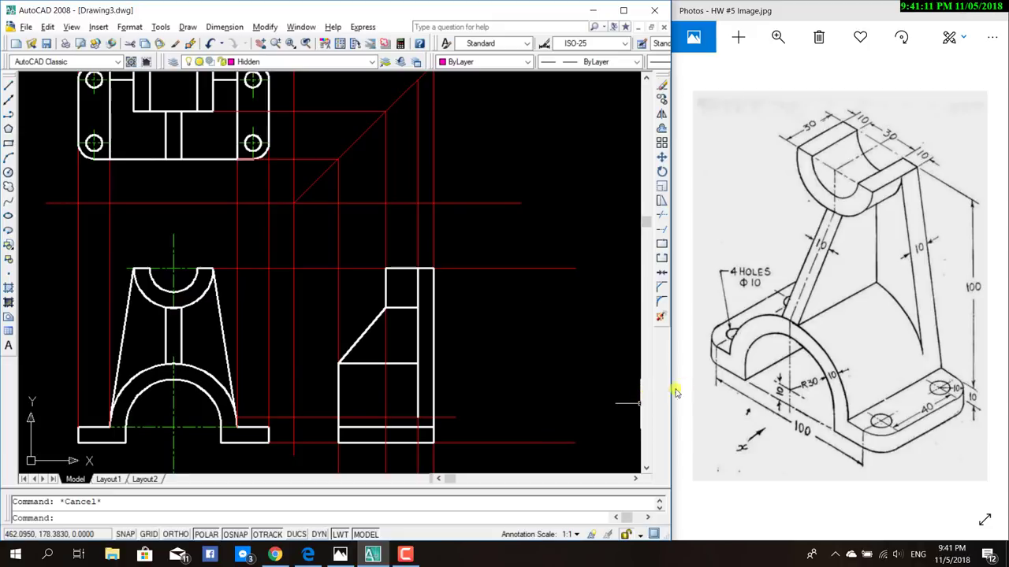
{"action": "mouse_move", "coordinate": [299, 360]}
{"action": "middle_mouse_down"}
{"action": "mouse_move", "coordinate": [371, 344]}
{"action": "mouse_move", "coordinate": [371, 332]}
{"action": "middle_mouse_up"}
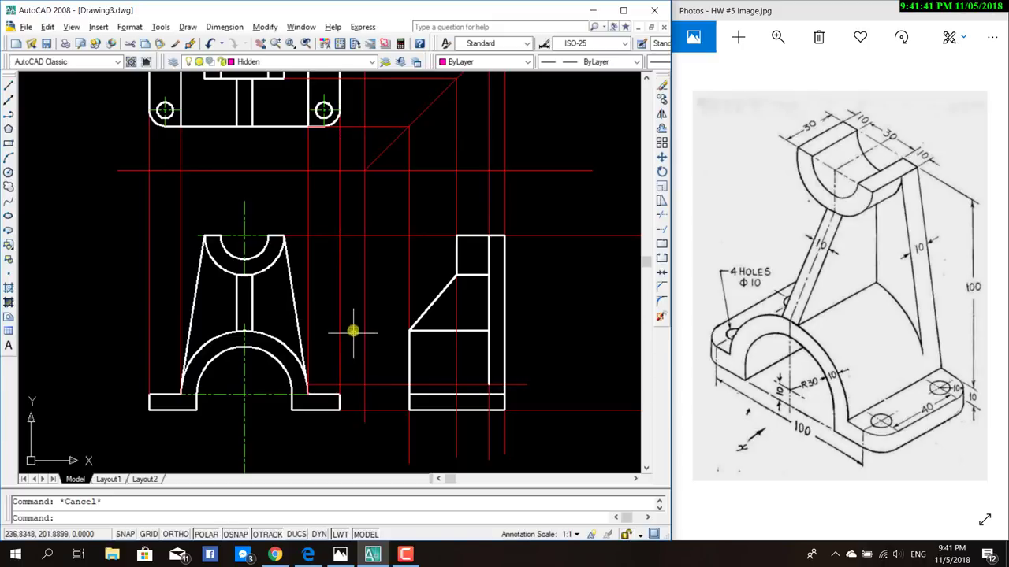
Draw the right foot's two bolt-hole hidden lines, the first 10 units long.
{"action": "left_click", "coordinate": [8, 84]}
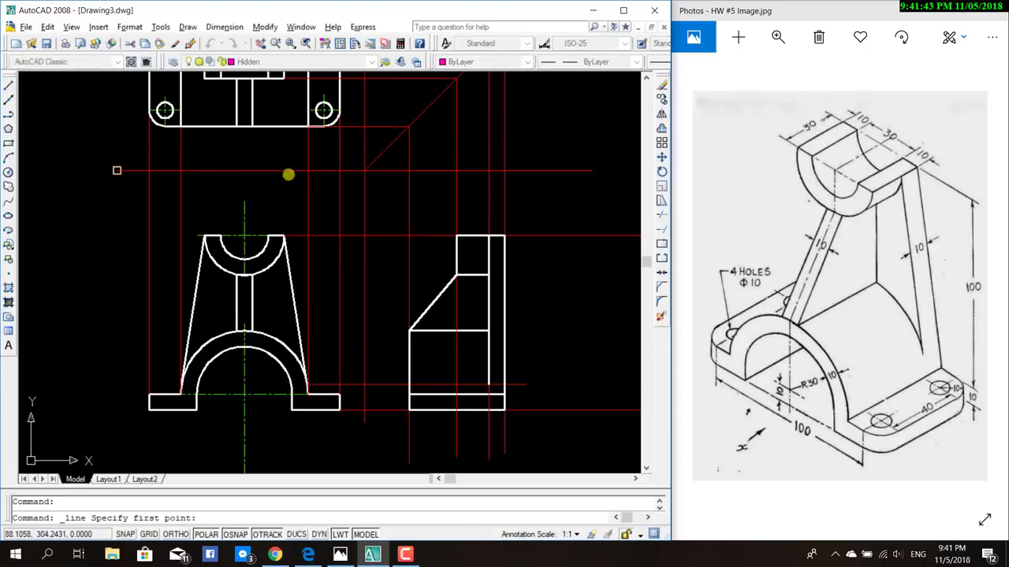
{"action": "scroll", "coordinate": [329, 145], "scroll_direction": "up", "scroll_amount": 1}
{"action": "scroll", "coordinate": [326, 159], "scroll_direction": "down", "scroll_amount": 2}
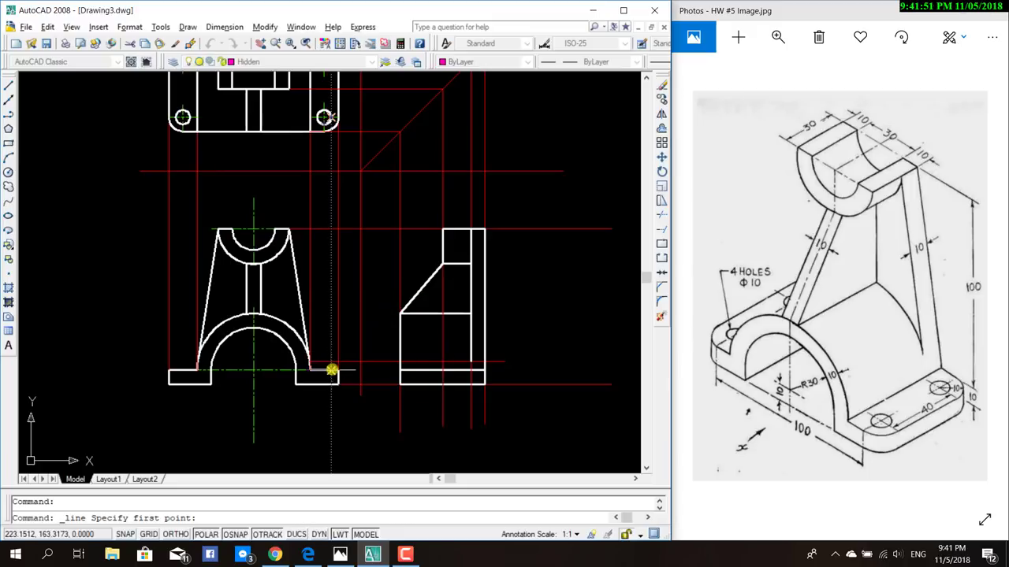
{"action": "left_click", "coordinate": [331, 369]}
{"action": "left_click", "coordinate": [332, 385]}
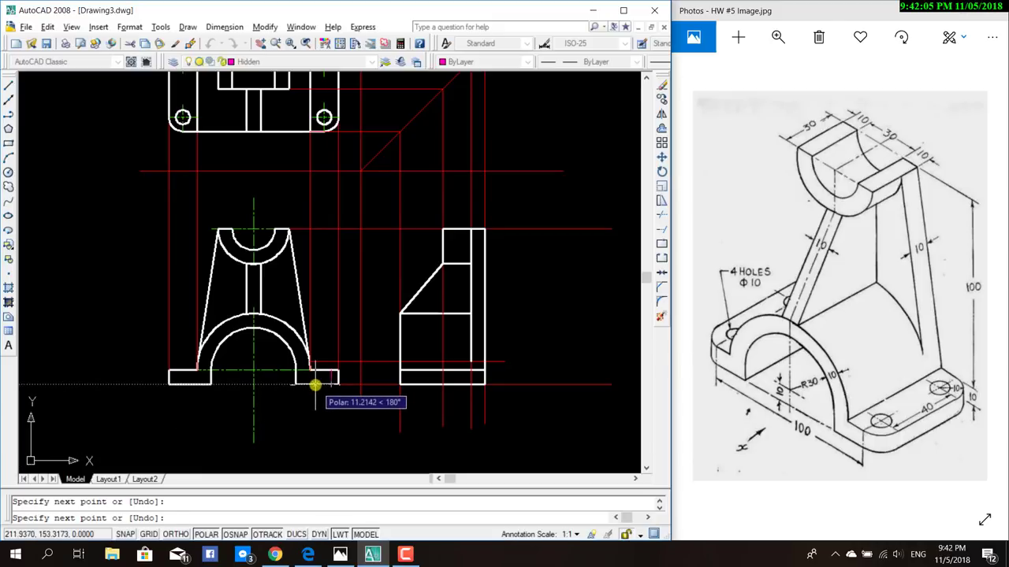
{"action": "type", "text": "10"}
{"action": "key", "text": "Return"}
{"action": "key", "text": "Return"}
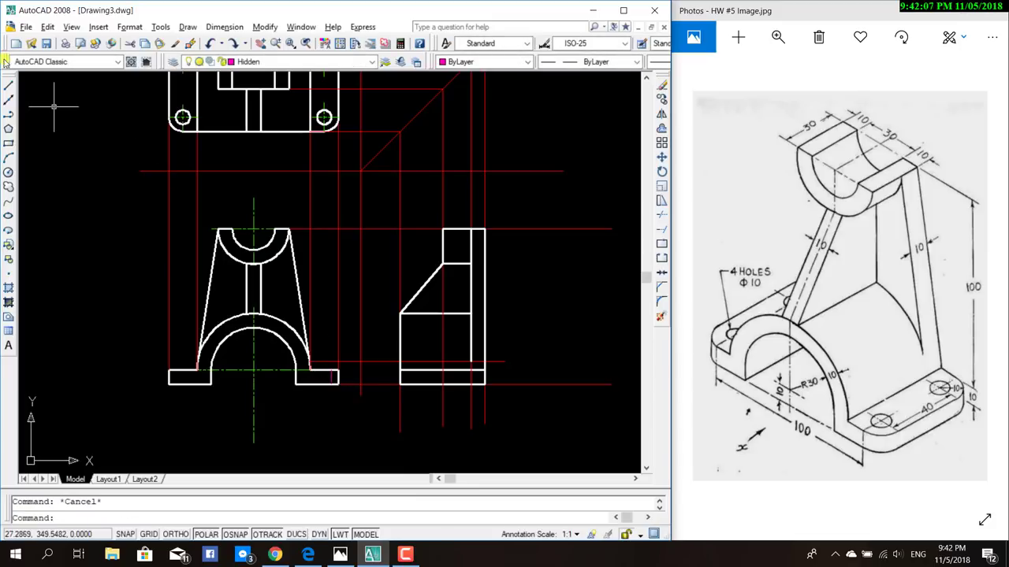
{"action": "left_click", "coordinate": [9, 84]}
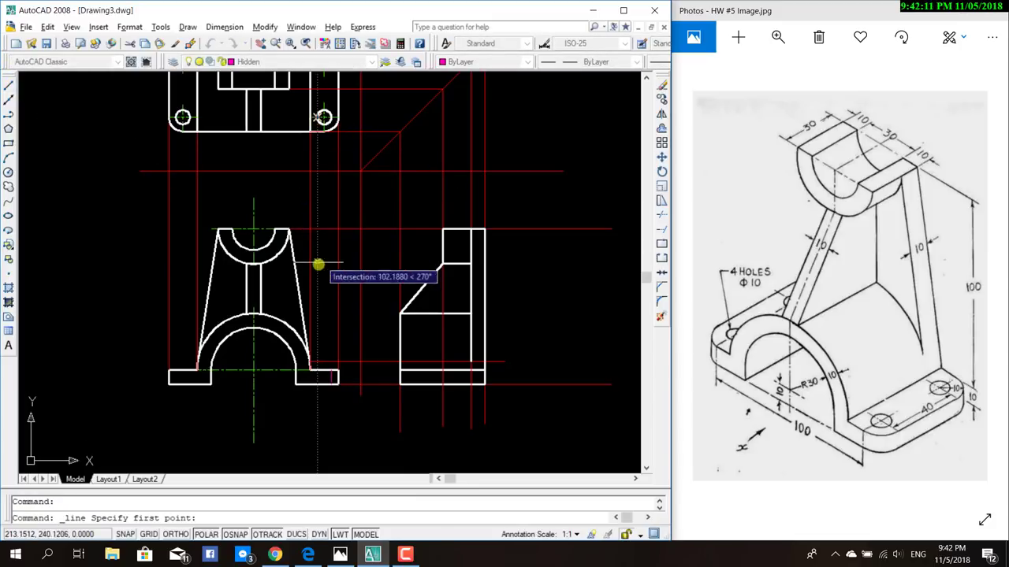
{"action": "left_click", "coordinate": [315, 370]}
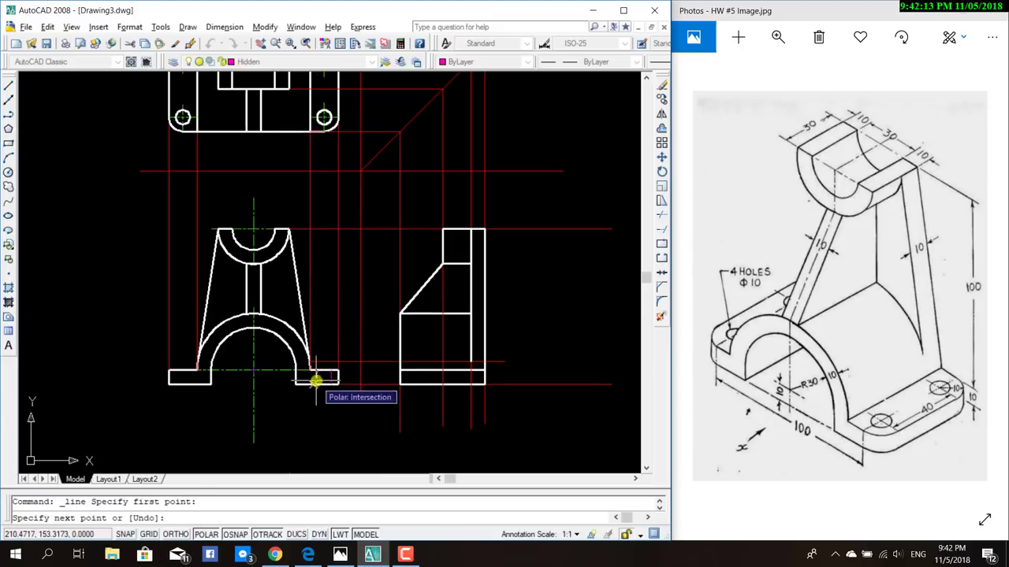
{"action": "left_click", "coordinate": [317, 384]}
{"action": "key", "text": "Escape"}
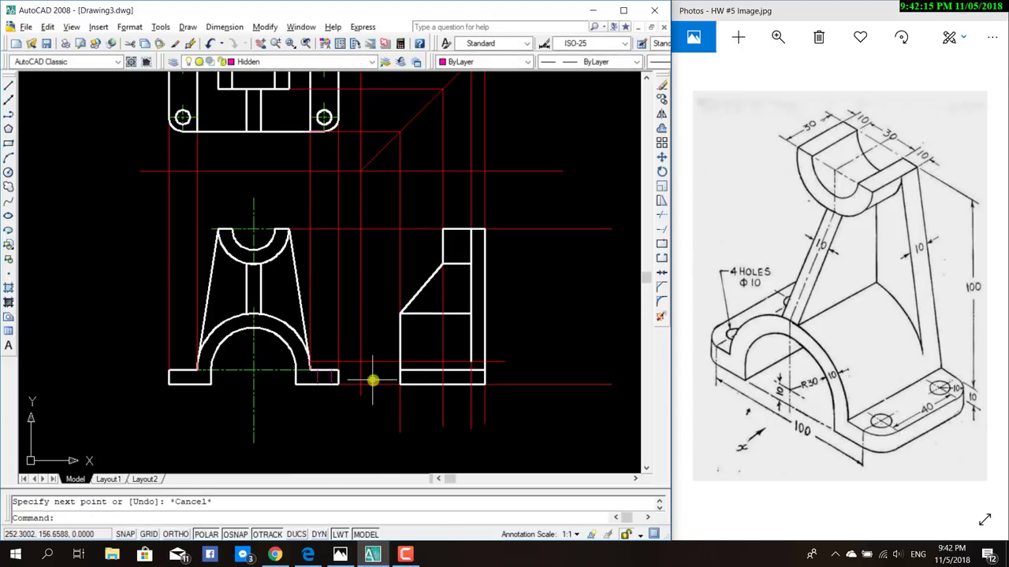
Draw the two hidden lines for the left foot's bolt hole down to the foot's bottom.
{"action": "left_click", "coordinate": [9, 86]}
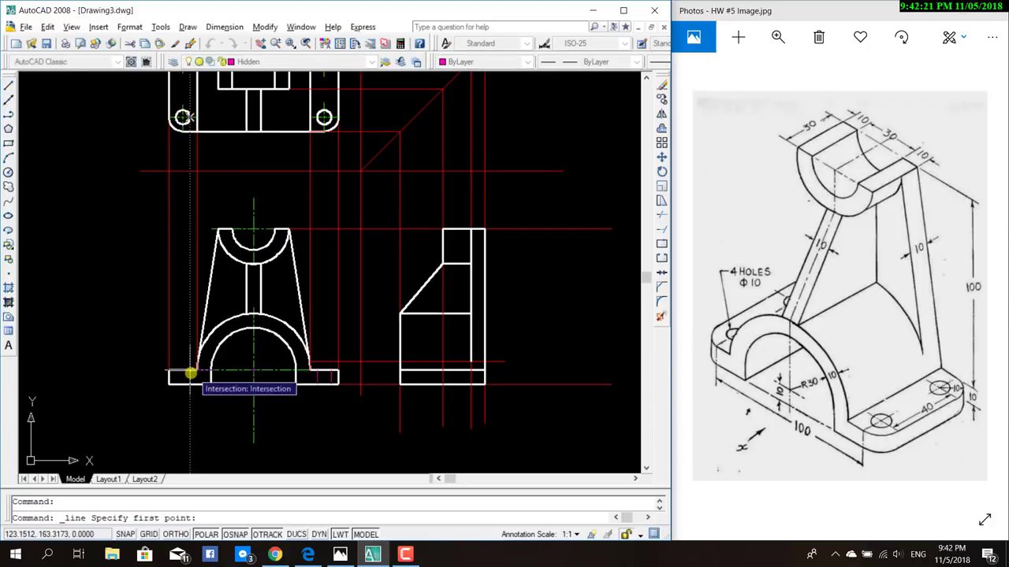
{"action": "left_click", "coordinate": [189, 370]}
{"action": "left_click", "coordinate": [190, 385]}
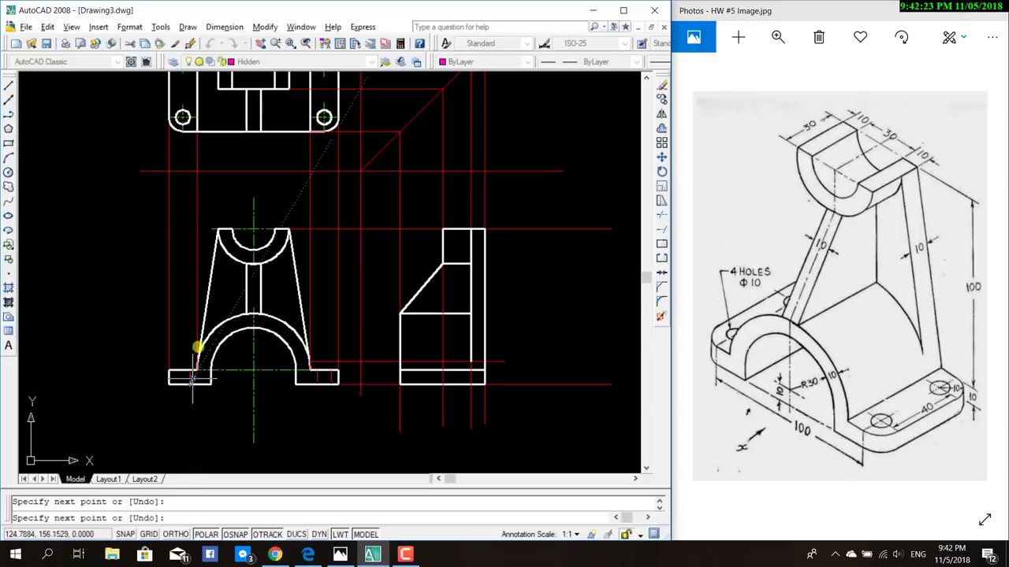
{"action": "key", "text": "Escape"}
{"action": "left_click", "coordinate": [9, 86]}
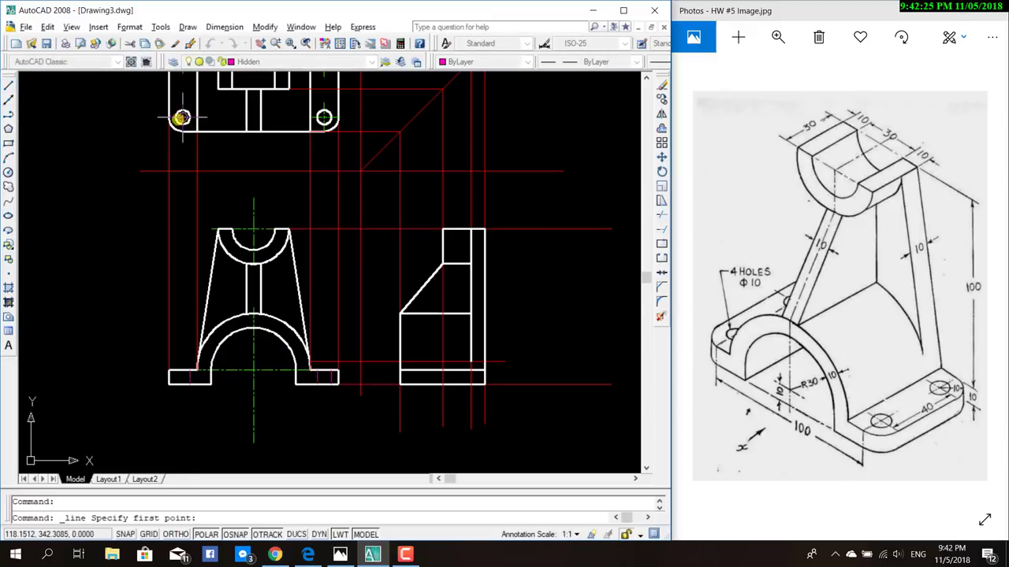
{"action": "left_click", "coordinate": [172, 371]}
{"action": "left_click", "coordinate": [175, 383]}
{"action": "key", "text": "Escape"}
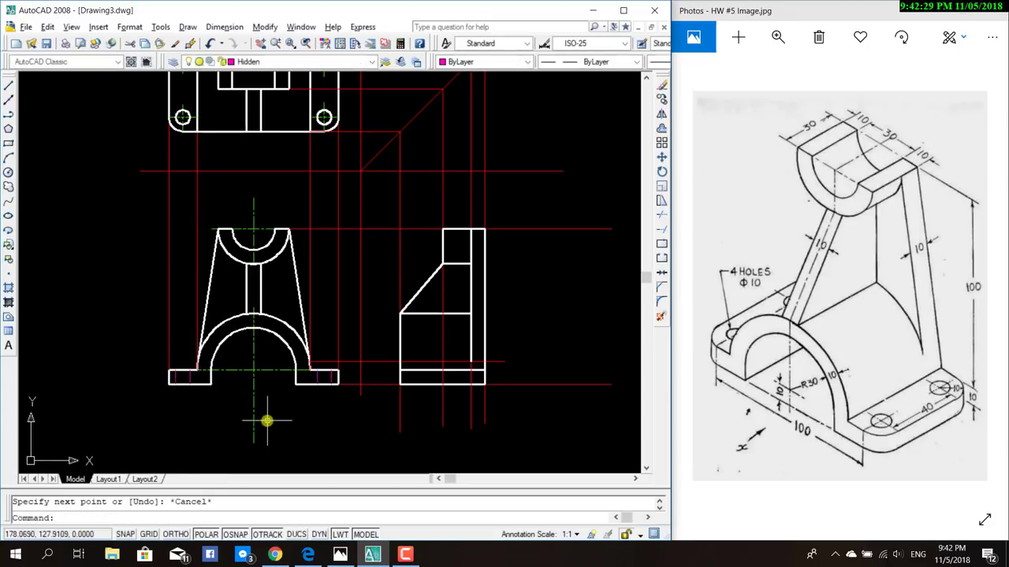
Make Center the current layer and draw a centre line through the left bolt hole extending below the base.
{"action": "left_click", "coordinate": [373, 68]}
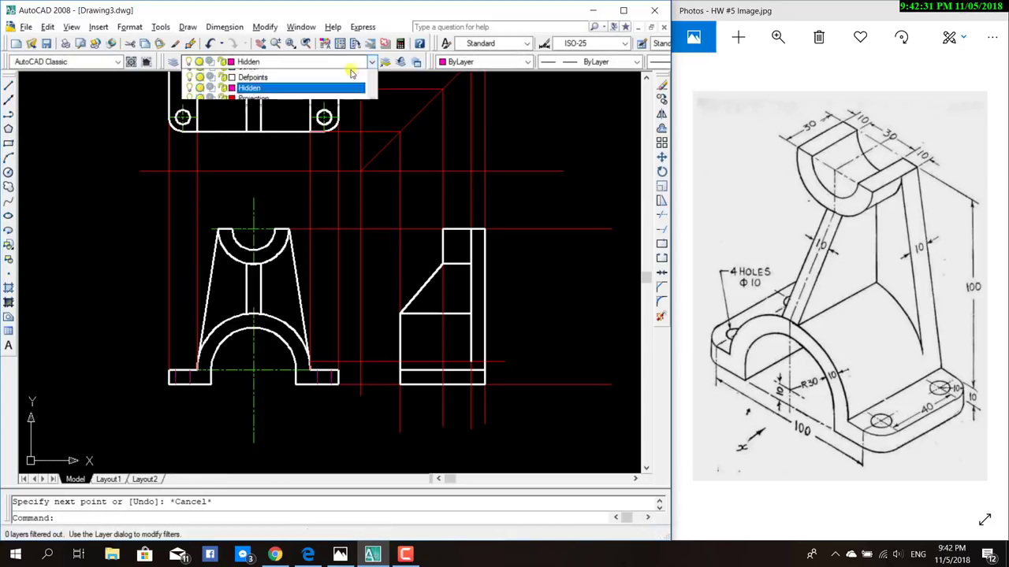
{"action": "left_click", "coordinate": [266, 101]}
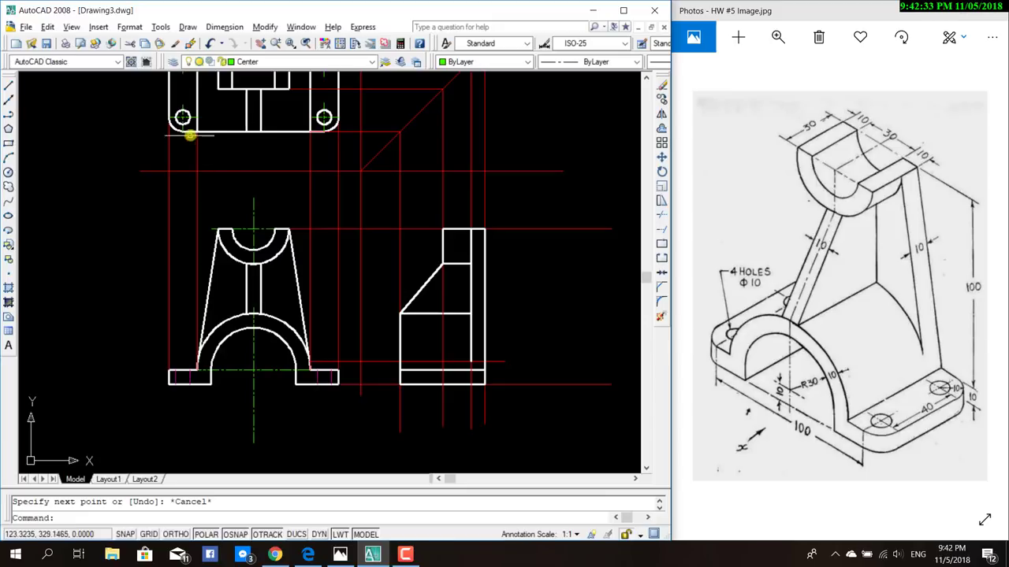
{"action": "left_click", "coordinate": [10, 84]}
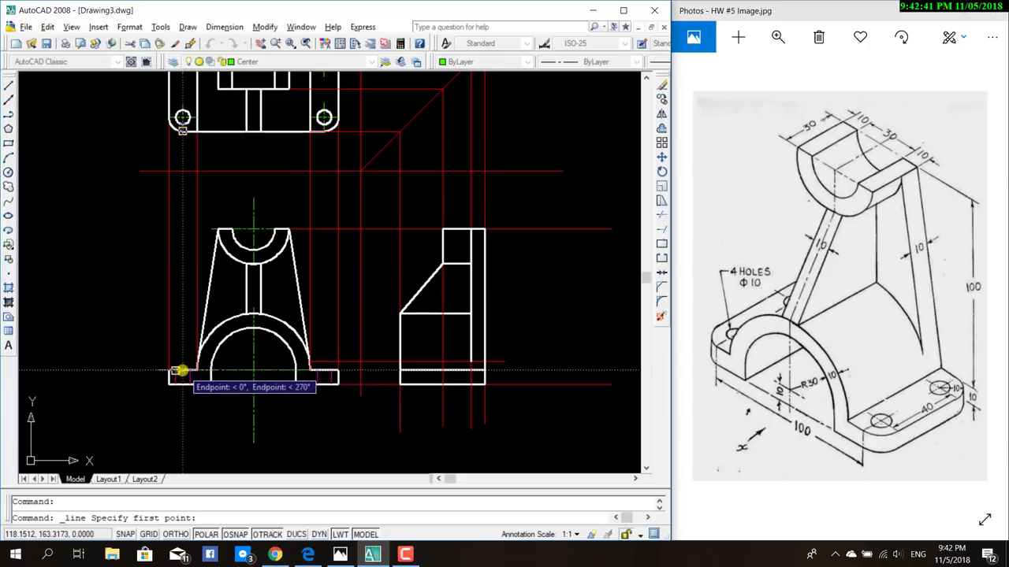
{"action": "left_click", "coordinate": [182, 370]}
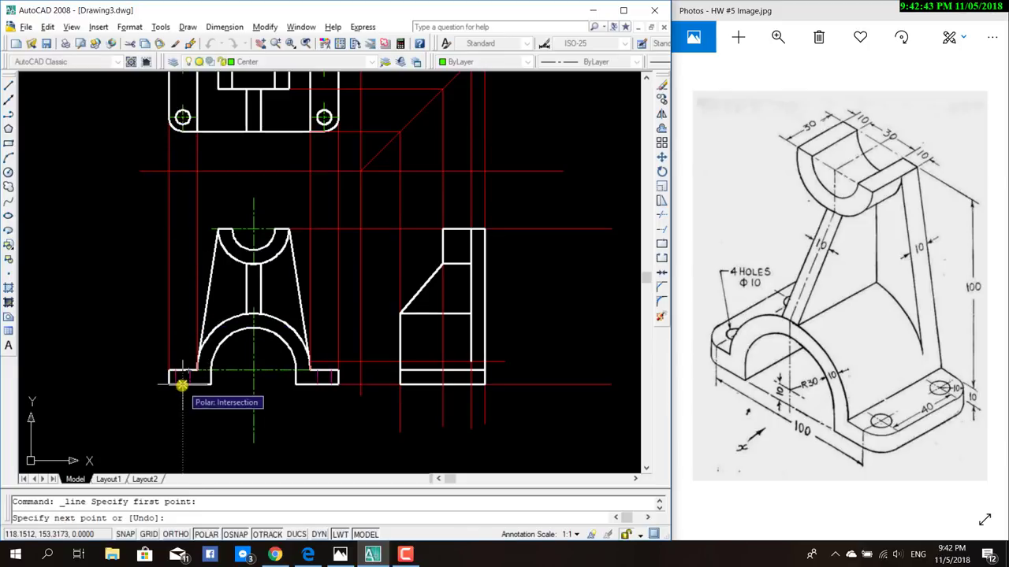
{"action": "left_click", "coordinate": [183, 386]}
{"action": "key", "text": "Escape"}
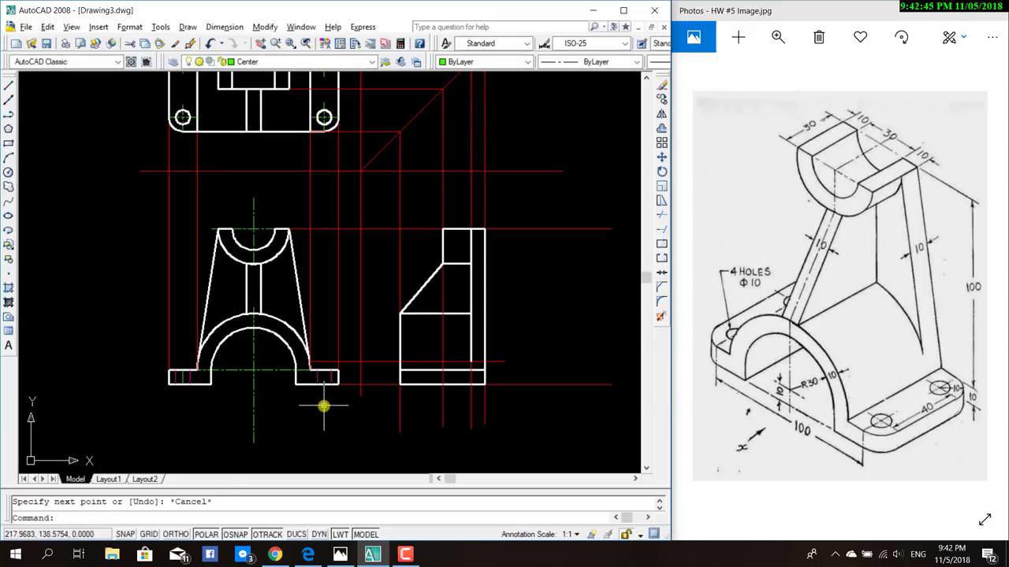
Start a line at the front view's base corner, then cancel it unfinished.
{"action": "left_click", "coordinate": [7, 86]}
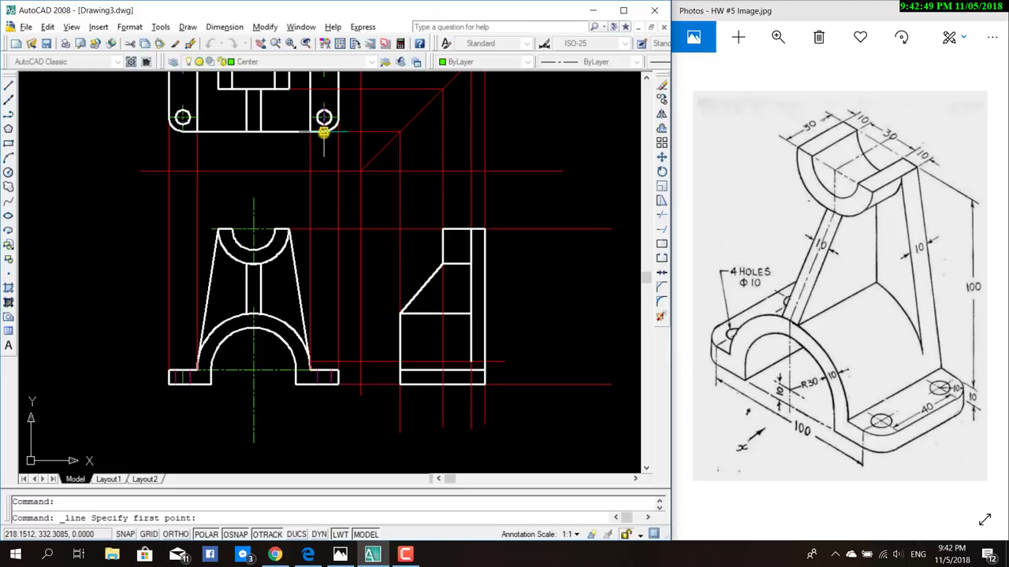
{"action": "left_click", "coordinate": [322, 372]}
{"action": "key", "text": "Escape"}
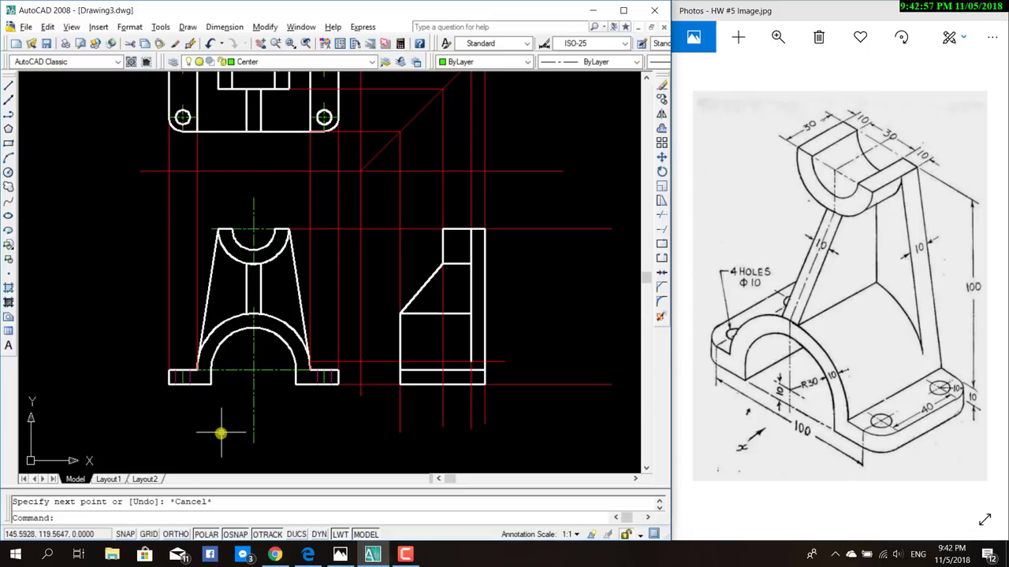
Centre all three views, then draw a trial line from the front view's base corner up to the top view and undo it.
{"action": "scroll", "coordinate": [409, 271], "scroll_direction": "up", "scroll_amount": 1}
{"action": "scroll", "coordinate": [406, 262], "scroll_direction": "down", "scroll_amount": 2}
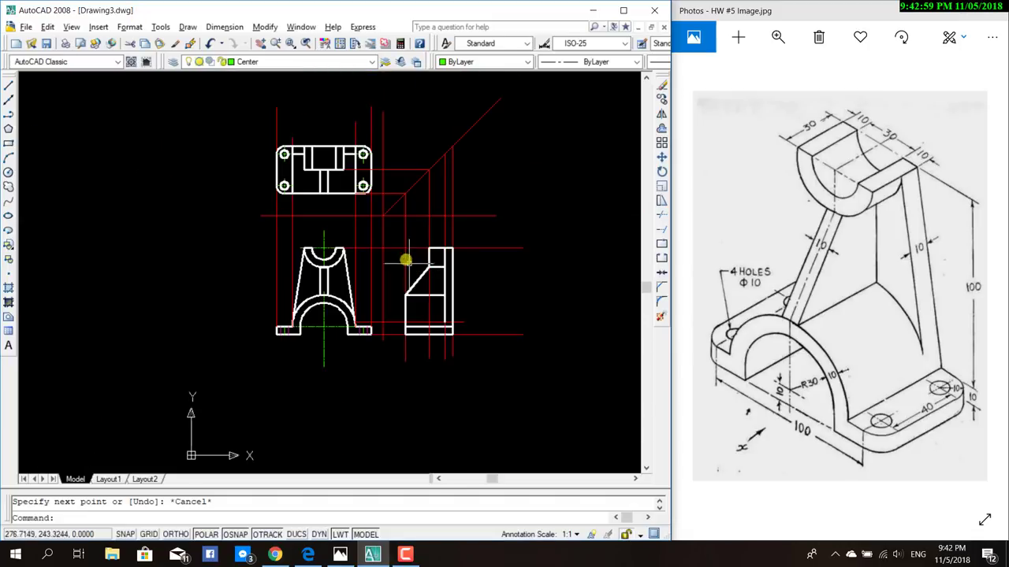
{"action": "scroll", "coordinate": [404, 260], "scroll_direction": "up", "scroll_amount": 1}
{"action": "middle_click_drag", "start_coordinate": [331, 218], "coordinate": [329, 273]}
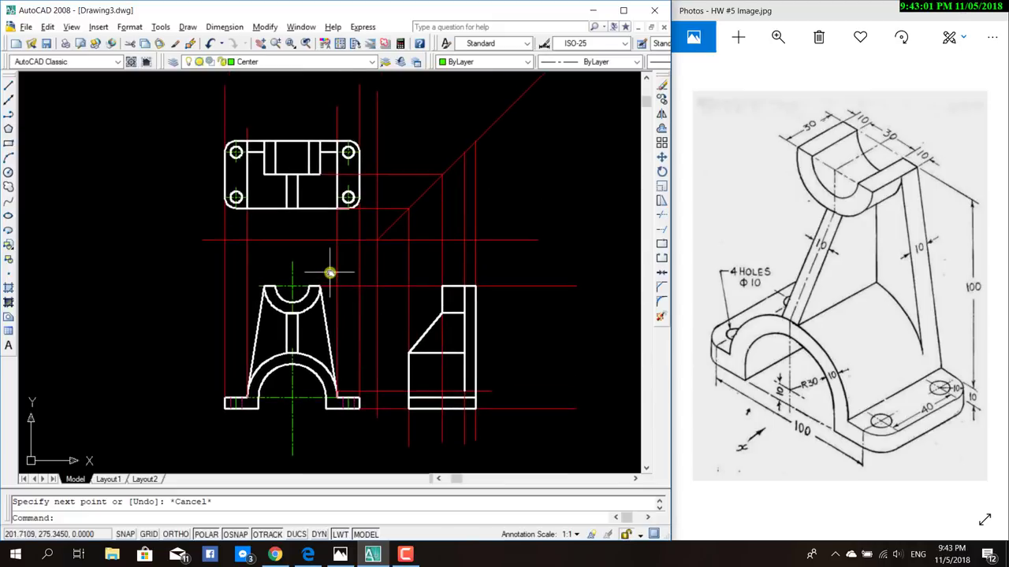
{"action": "scroll", "coordinate": [330, 273], "scroll_direction": "up", "scroll_amount": 1}
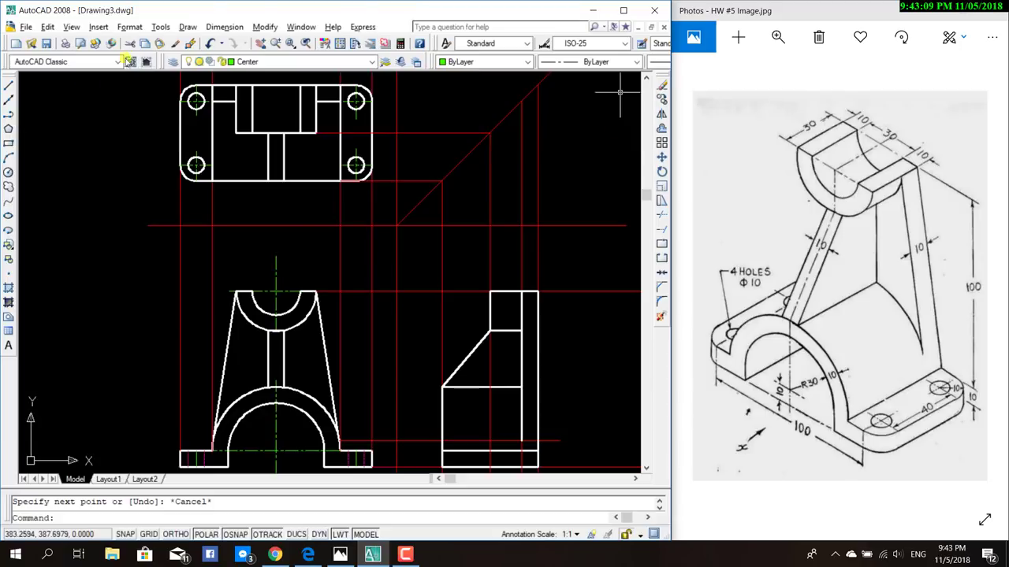
{"action": "left_click", "coordinate": [7, 85]}
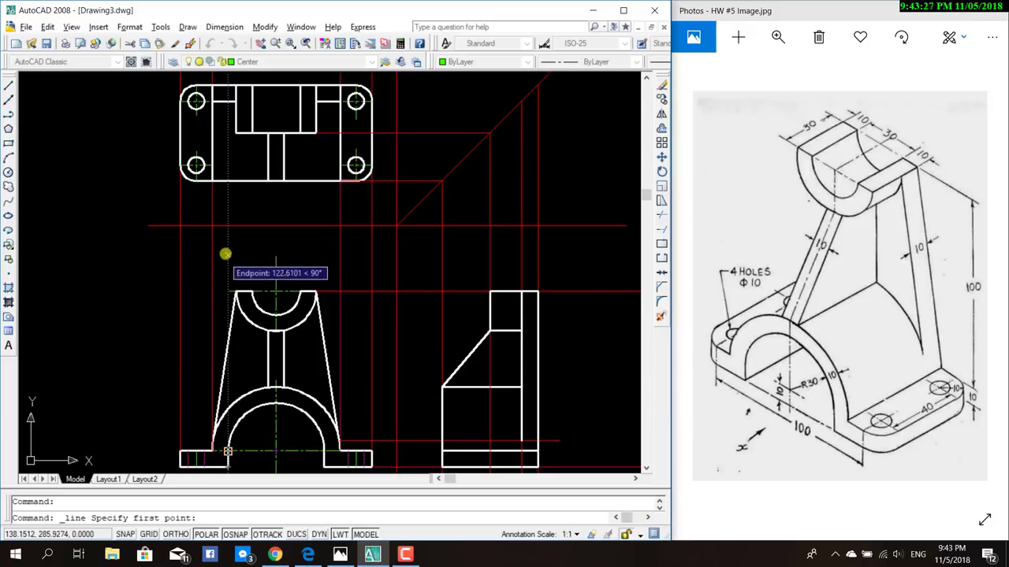
{"action": "left_click", "coordinate": [226, 182]}
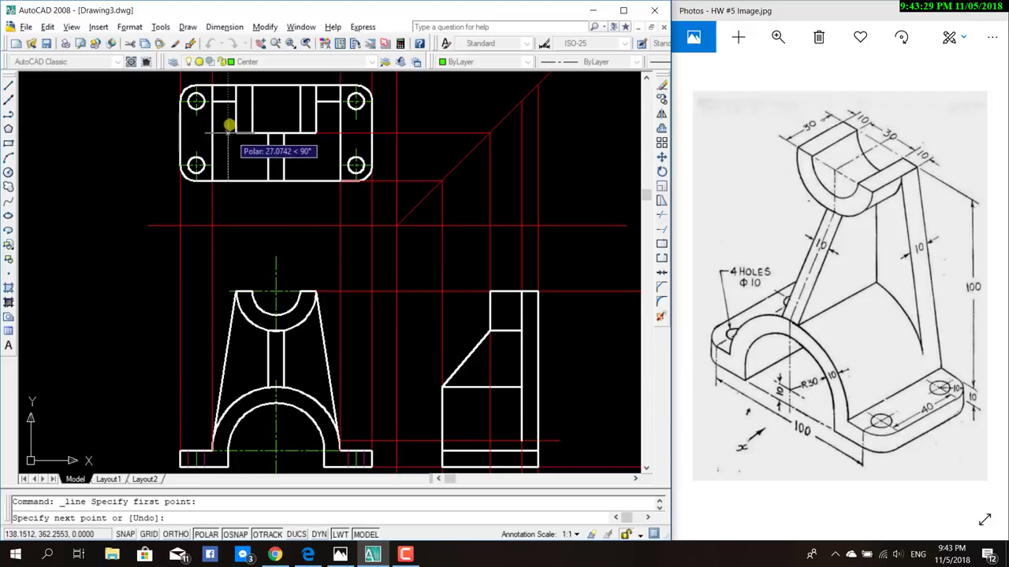
{"action": "left_click", "coordinate": [227, 86]}
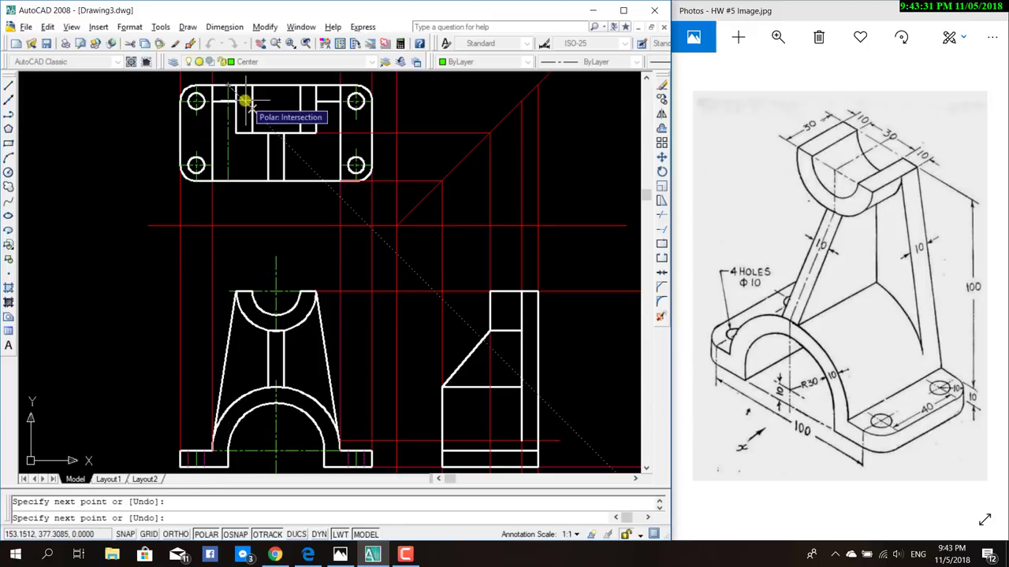
{"action": "key", "text": "ctrl+z"}
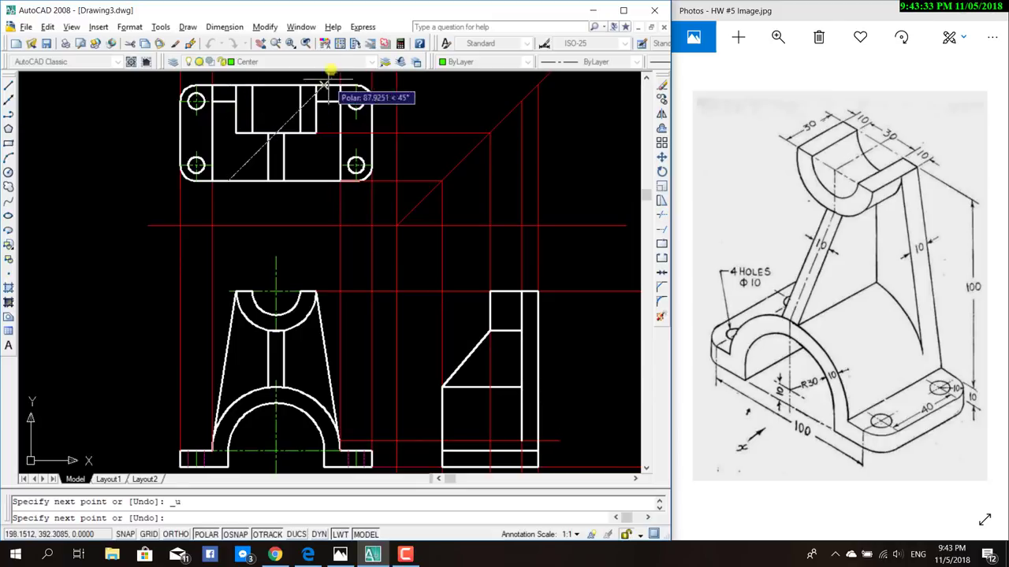
{"action": "key", "text": "Escape"}
On the Hidden layer, draw two vertical hidden lines spanning the top view from lower to upper edge.
{"action": "left_click", "coordinate": [372, 62]}
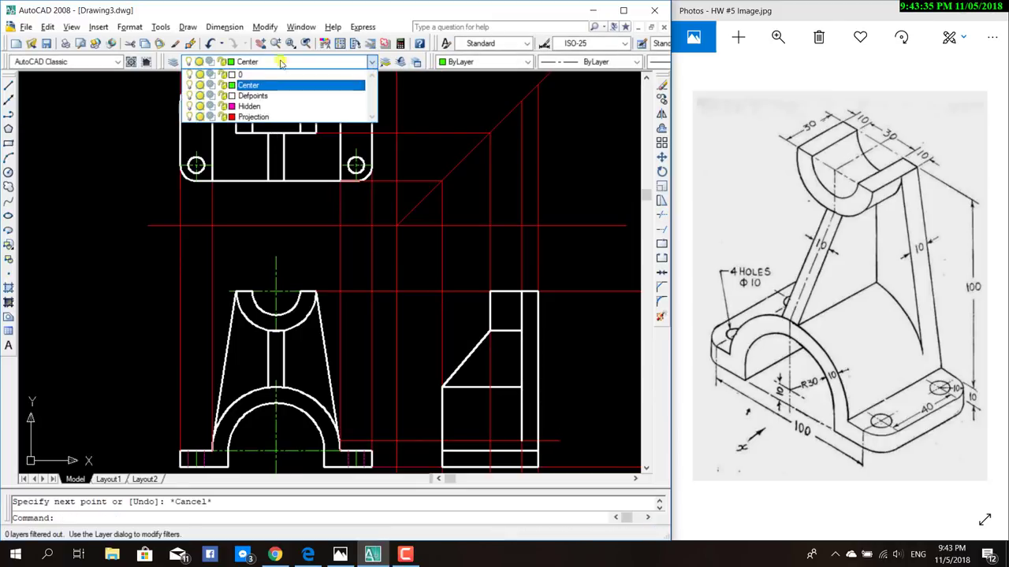
{"action": "left_click", "coordinate": [253, 104]}
{"action": "left_click", "coordinate": [8, 83]}
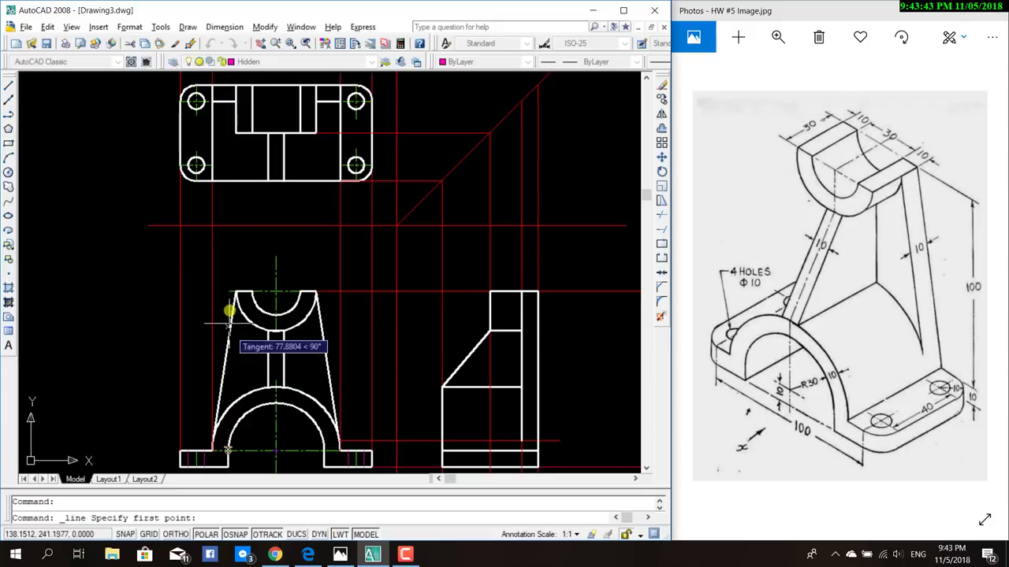
{"action": "left_click", "coordinate": [227, 184]}
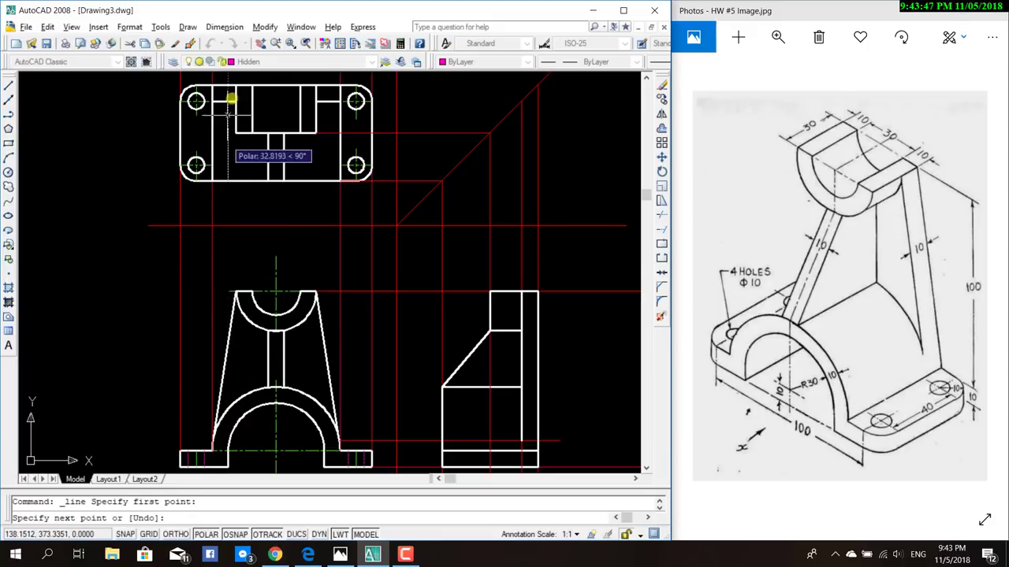
{"action": "left_click", "coordinate": [227, 85]}
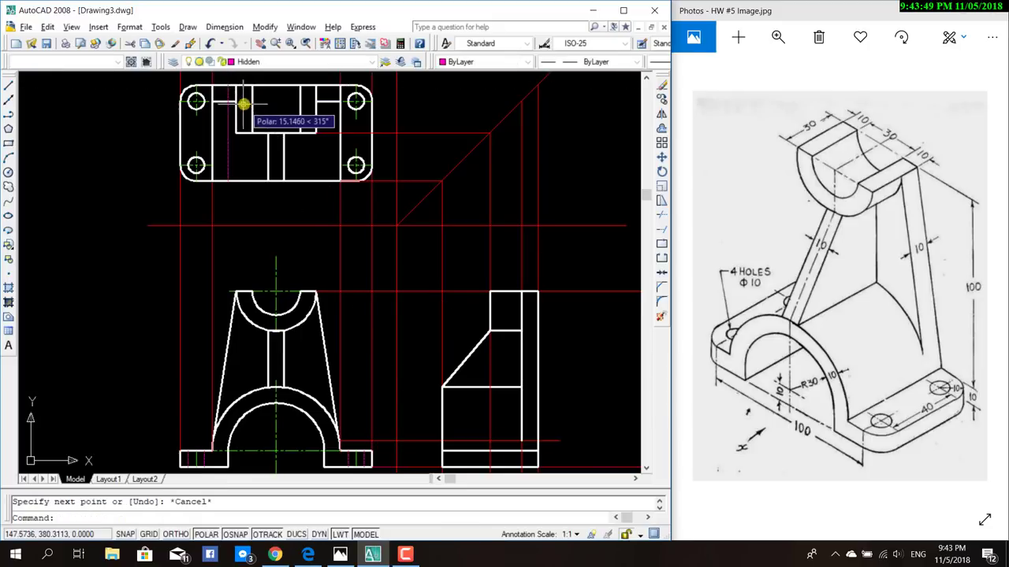
{"action": "key", "text": "Return"}
{"action": "left_click", "coordinate": [8, 84]}
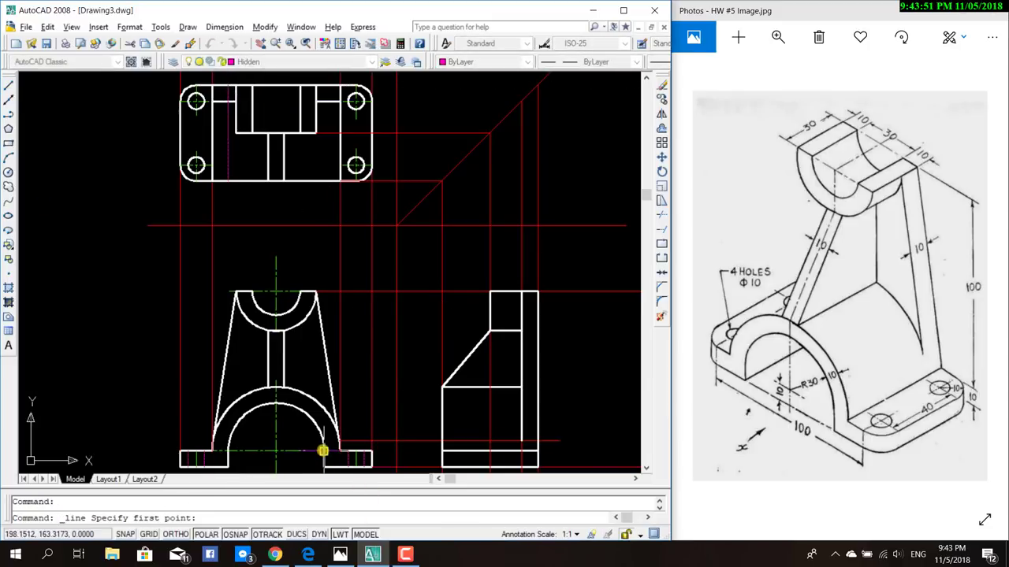
{"action": "left_click", "coordinate": [325, 183]}
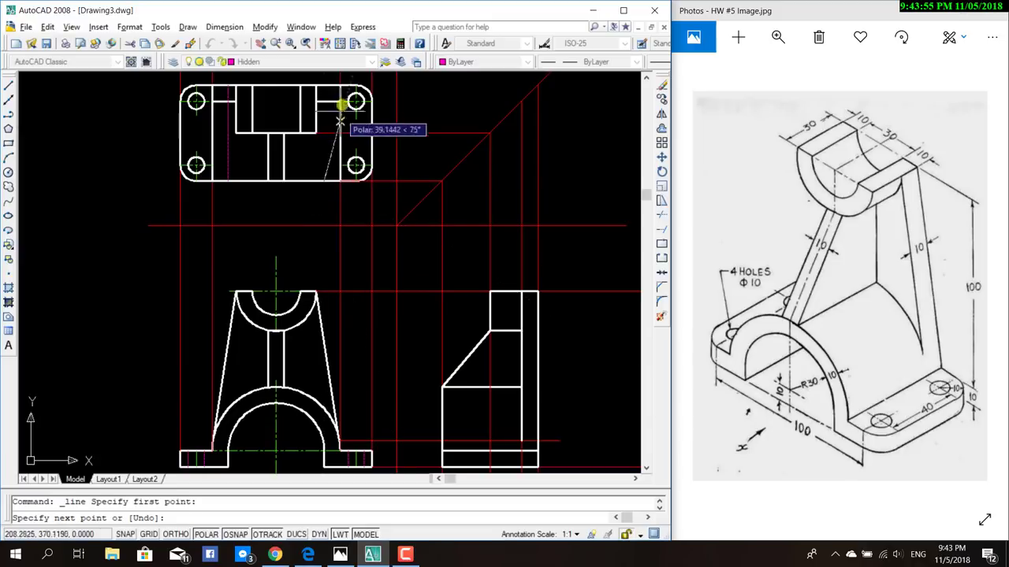
{"action": "left_click", "coordinate": [323, 85]}
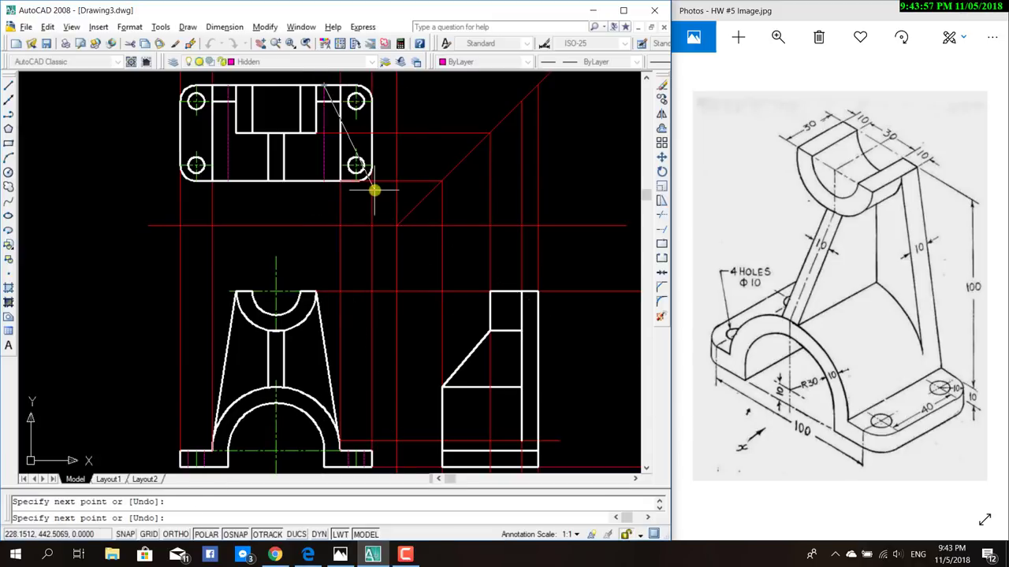
{"action": "key", "text": "Escape"}
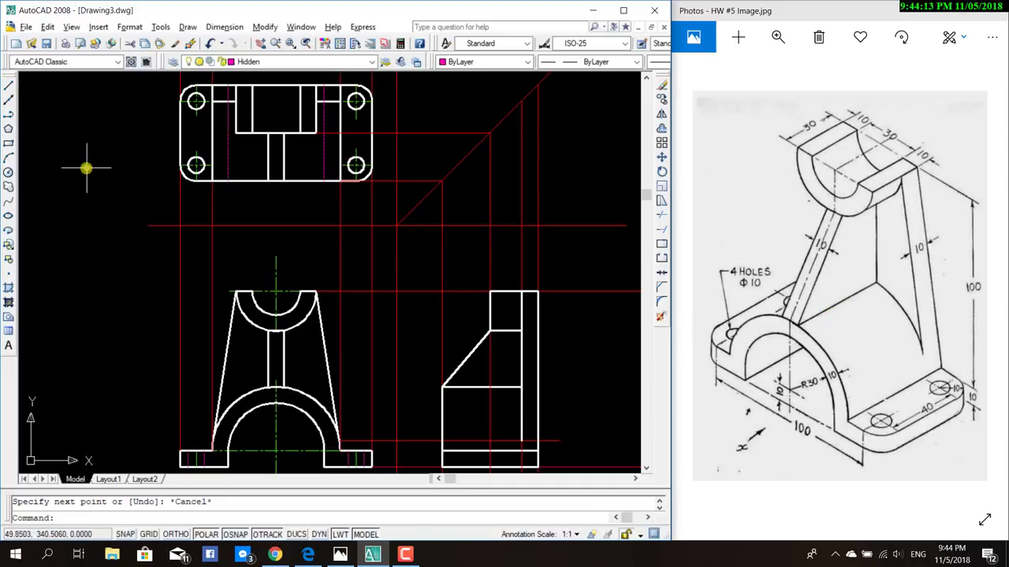
Make Center the current layer and pick a centre-line start point in the top view.
{"action": "left_click", "coordinate": [370, 62]}
{"action": "left_click", "coordinate": [246, 85]}
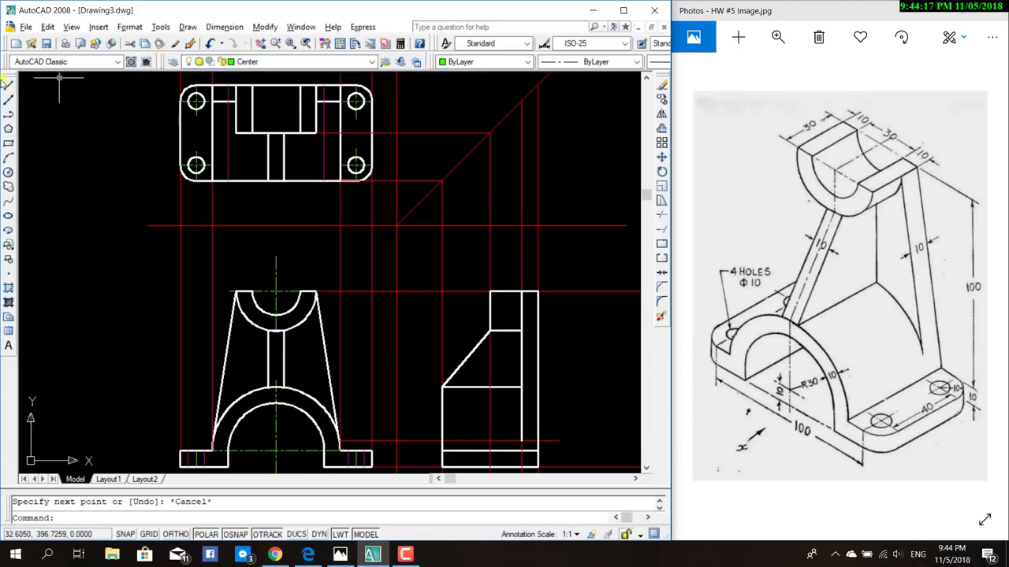
{"action": "left_click", "coordinate": [9, 84]}
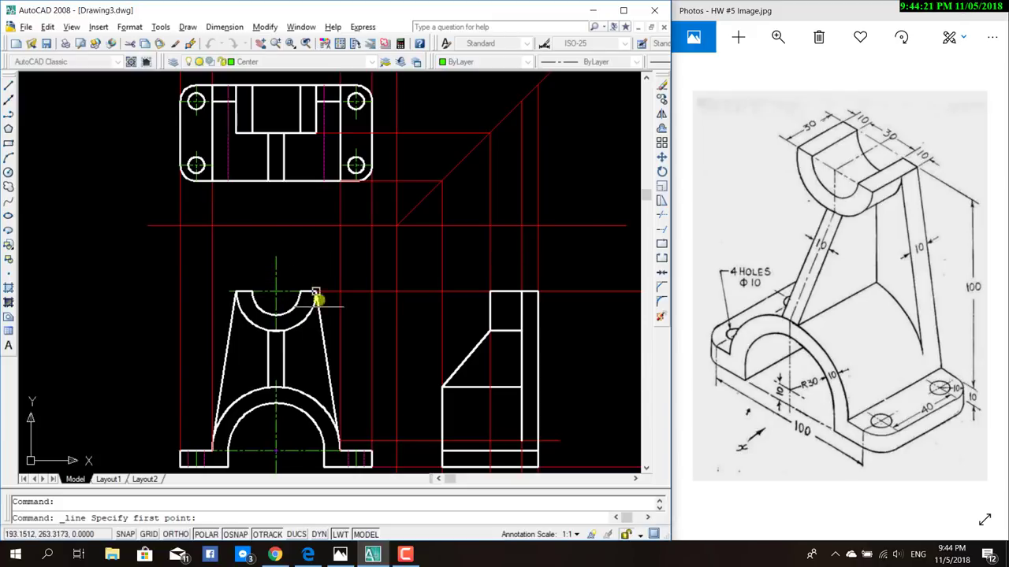
{"action": "scroll", "coordinate": [287, 262], "scroll_direction": "down", "scroll_amount": 2}
{"action": "scroll", "coordinate": [286, 262], "scroll_direction": "up", "scroll_amount": 2}
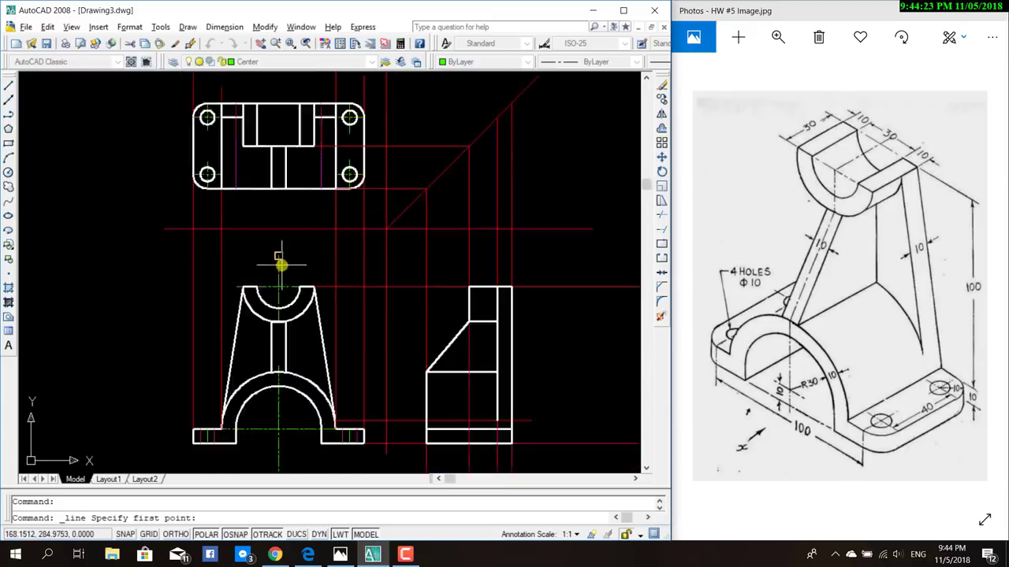
{"action": "scroll", "coordinate": [279, 259], "scroll_direction": "up", "scroll_amount": 1}
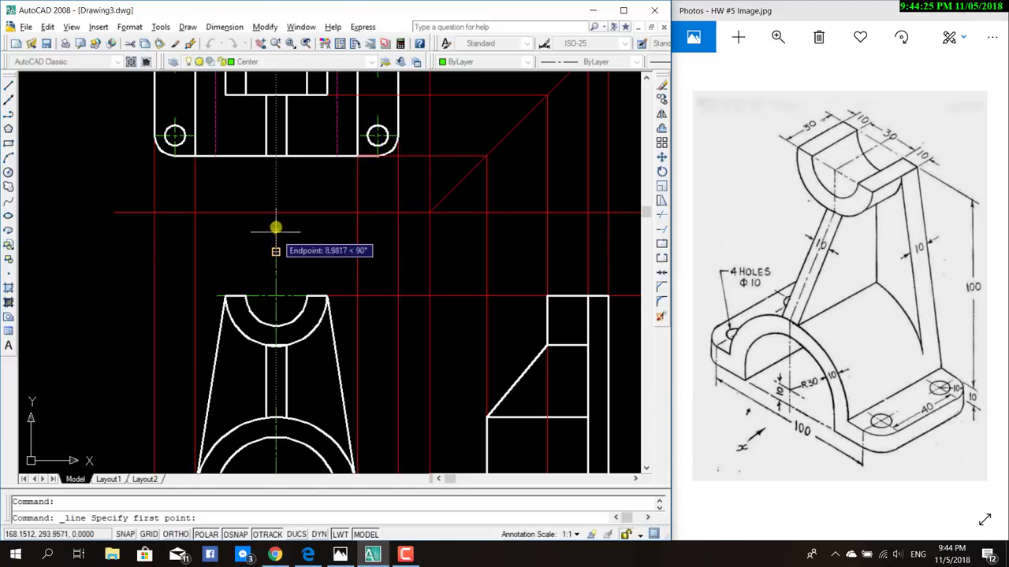
{"action": "left_click", "coordinate": [273, 152]}
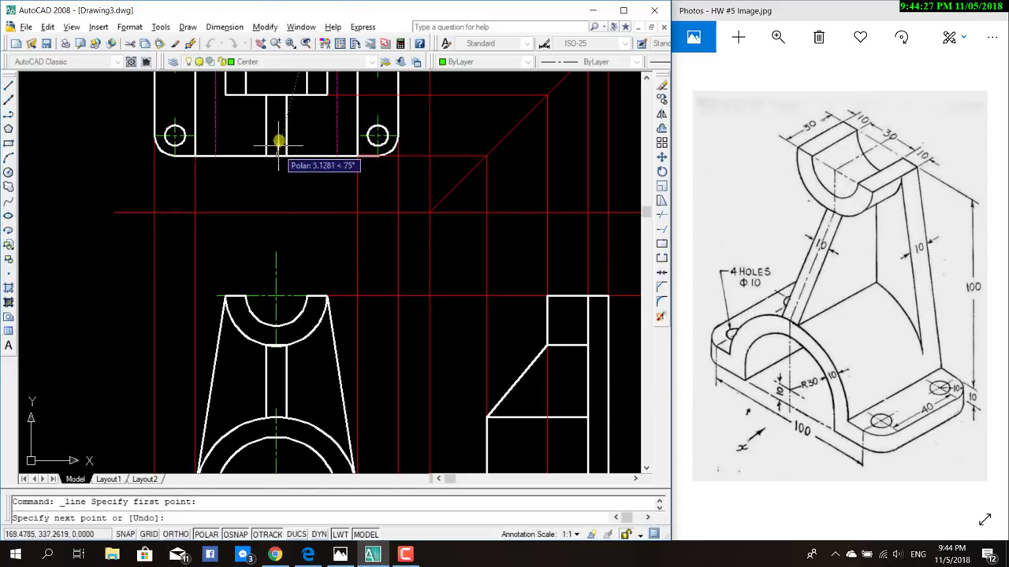
Cancel the unfinished centre line and reframe the drawing around the top view.
{"action": "scroll", "coordinate": [273, 142], "scroll_direction": "down", "scroll_amount": 1}
{"action": "scroll", "coordinate": [274, 130], "scroll_direction": "down", "scroll_amount": 1}
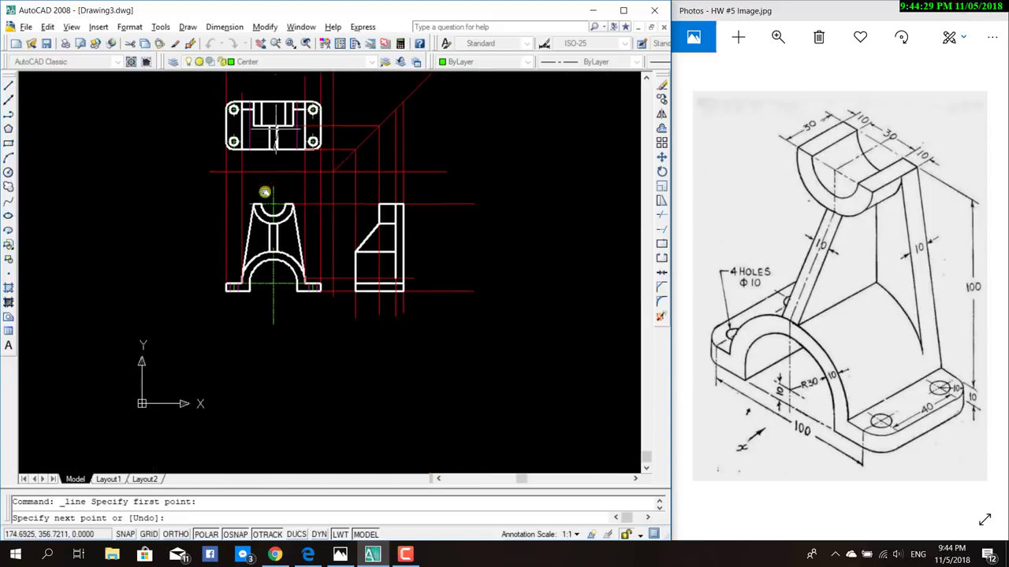
{"action": "middle_click_drag", "start_coordinate": [273, 106], "coordinate": [245, 264]}
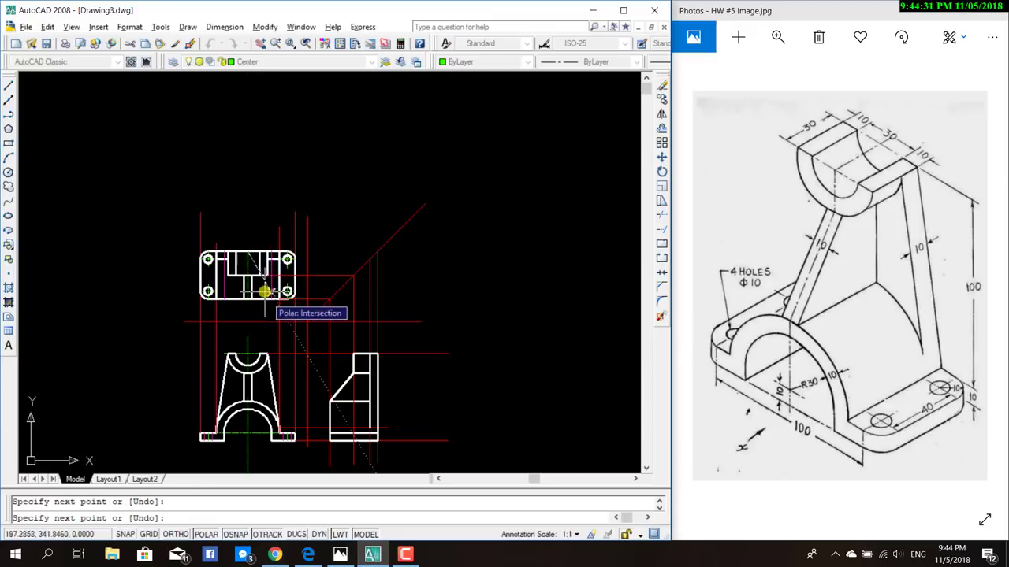
{"action": "key", "text": "Escape"}
{"action": "scroll", "coordinate": [252, 303], "scroll_direction": "up", "scroll_amount": 3}
{"action": "scroll", "coordinate": [277, 309], "scroll_direction": "up", "scroll_amount": 2}
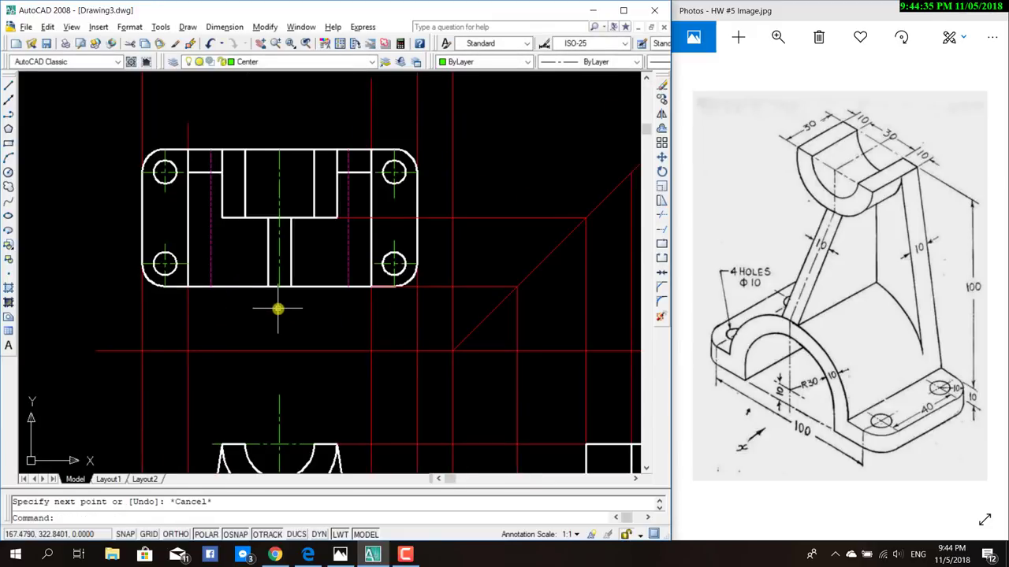
{"action": "scroll", "coordinate": [325, 342], "scroll_direction": "down", "scroll_amount": 2}
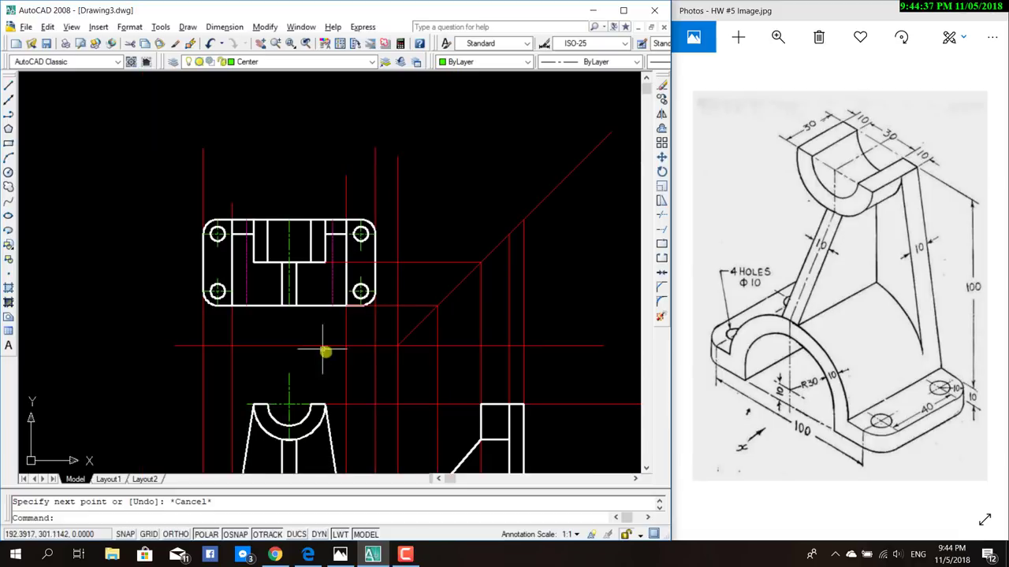
{"action": "middle_click_drag", "start_coordinate": [326, 349], "coordinate": [314, 301]}
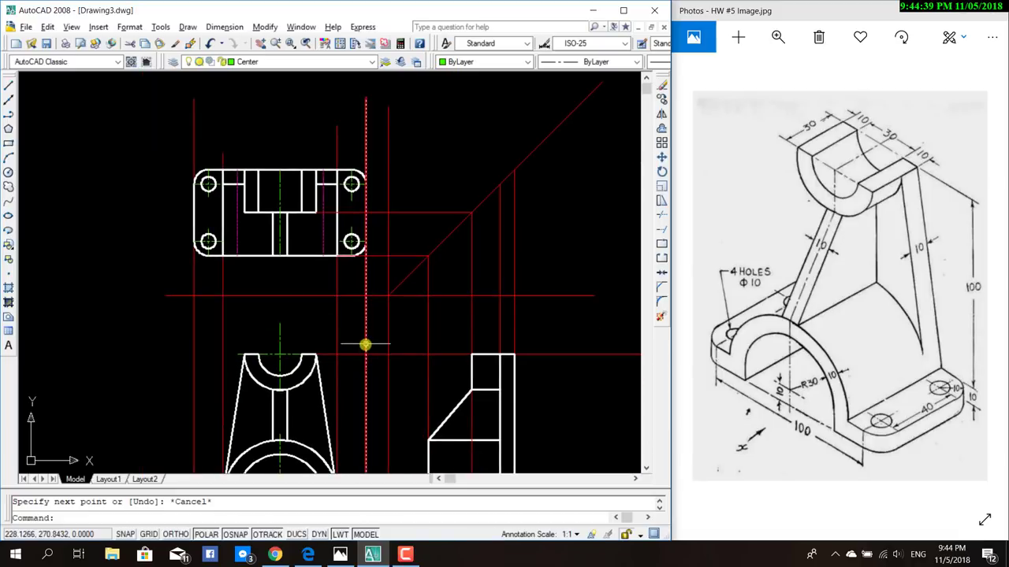
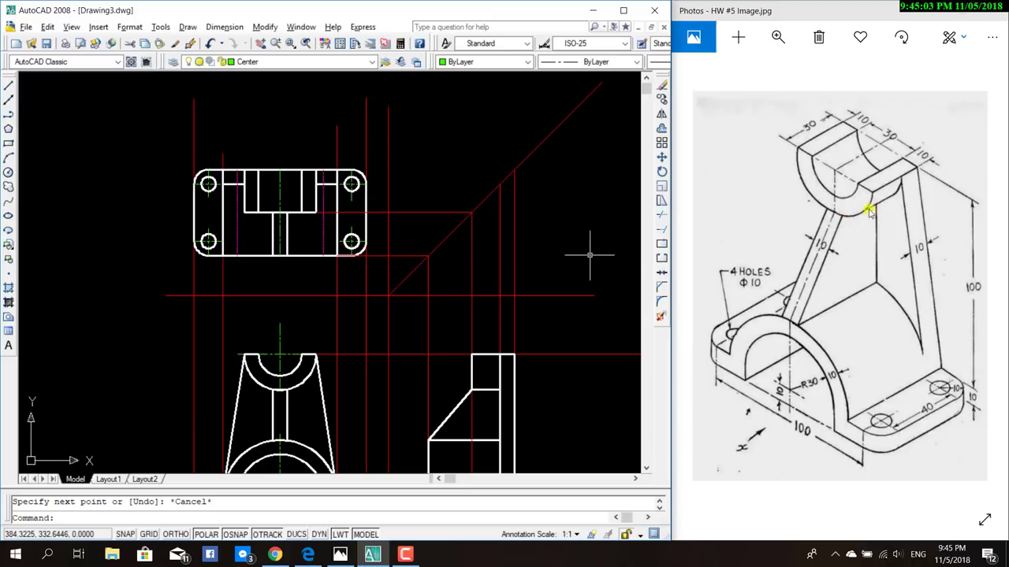
Make Hidden the current layer.
{"action": "left_click", "coordinate": [7, 86]}
{"action": "key", "text": "Escape"}
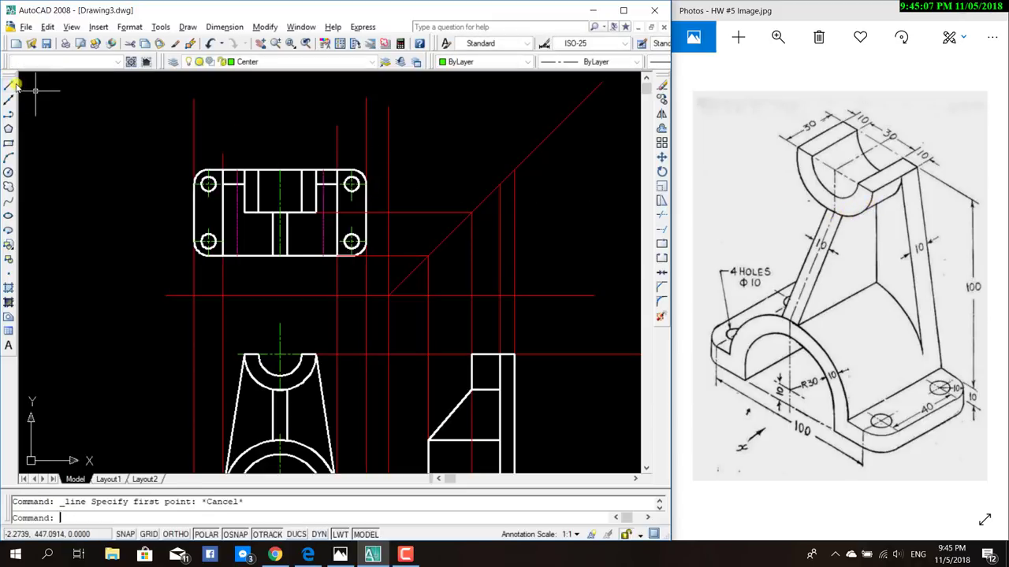
{"action": "left_click", "coordinate": [370, 61]}
{"action": "left_click", "coordinate": [251, 106]}
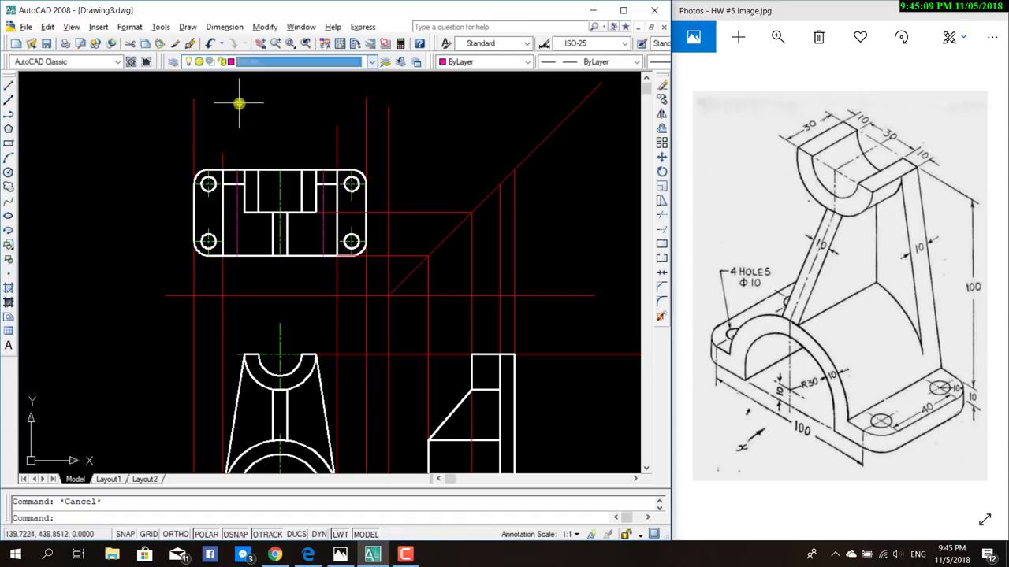
Draw a vertical and a horizontal hidden line at the slot's right side in the top view.
{"action": "left_click", "coordinate": [7, 85]}
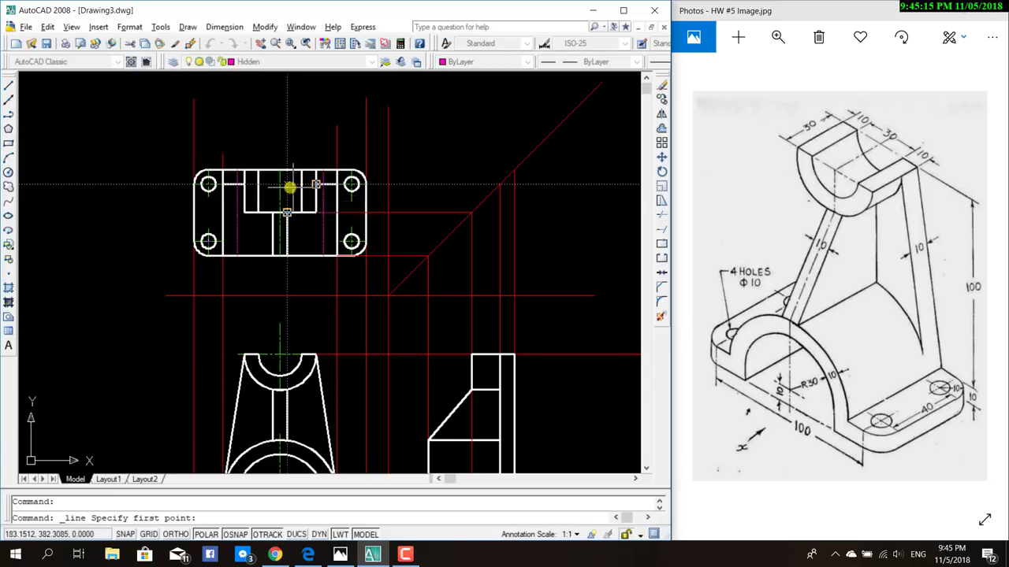
{"action": "left_click", "coordinate": [288, 187]}
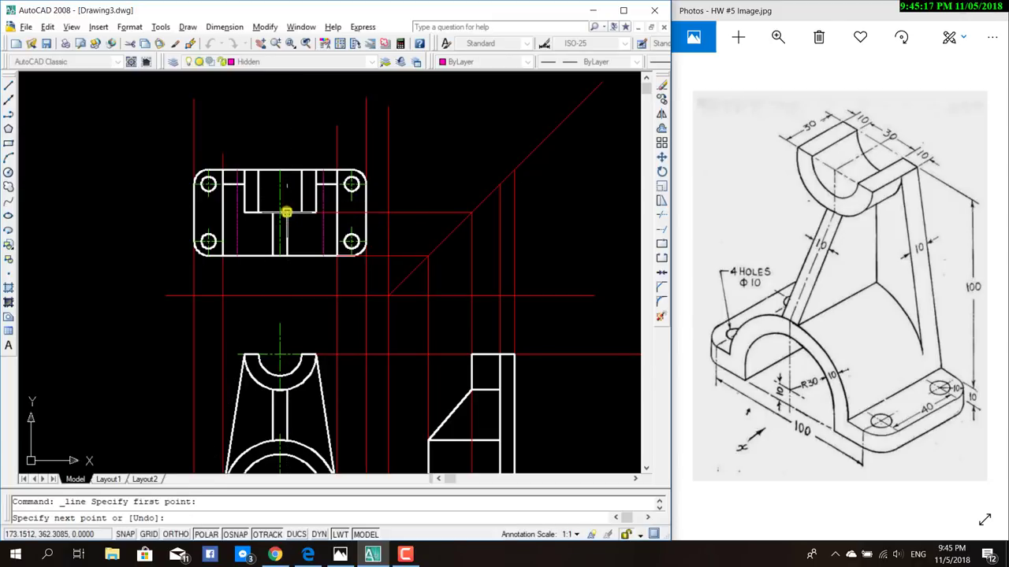
{"action": "left_click", "coordinate": [286, 211]}
{"action": "key", "text": "Escape"}
{"action": "left_click", "coordinate": [9, 84]}
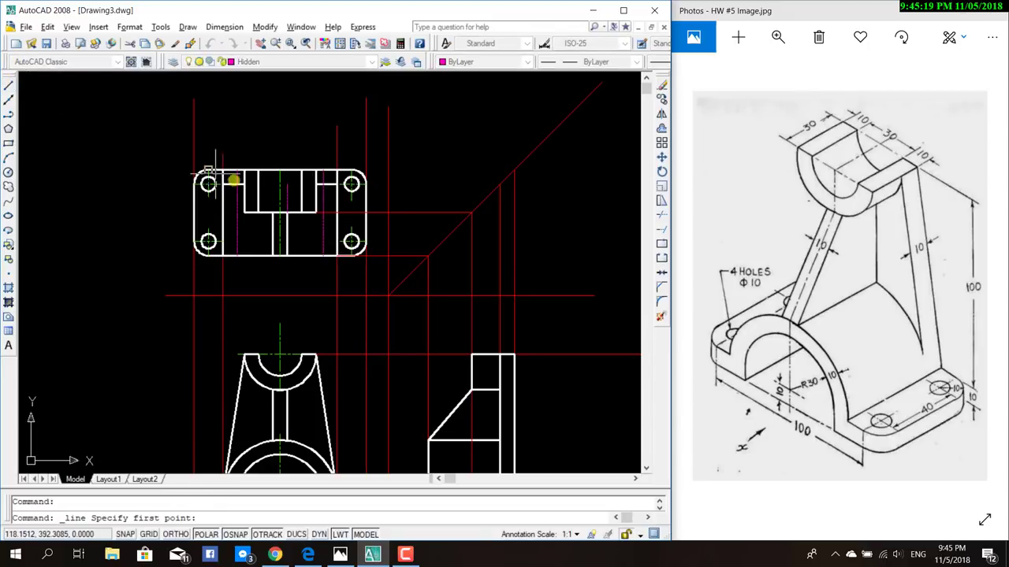
{"action": "left_click", "coordinate": [285, 186]}
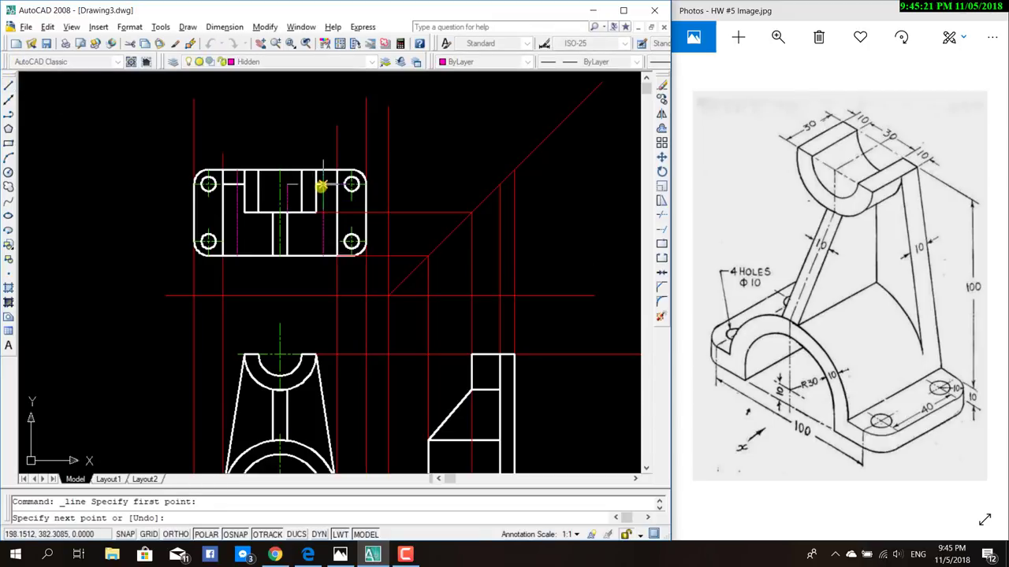
{"action": "left_click", "coordinate": [322, 187]}
{"action": "key", "text": "Escape"}
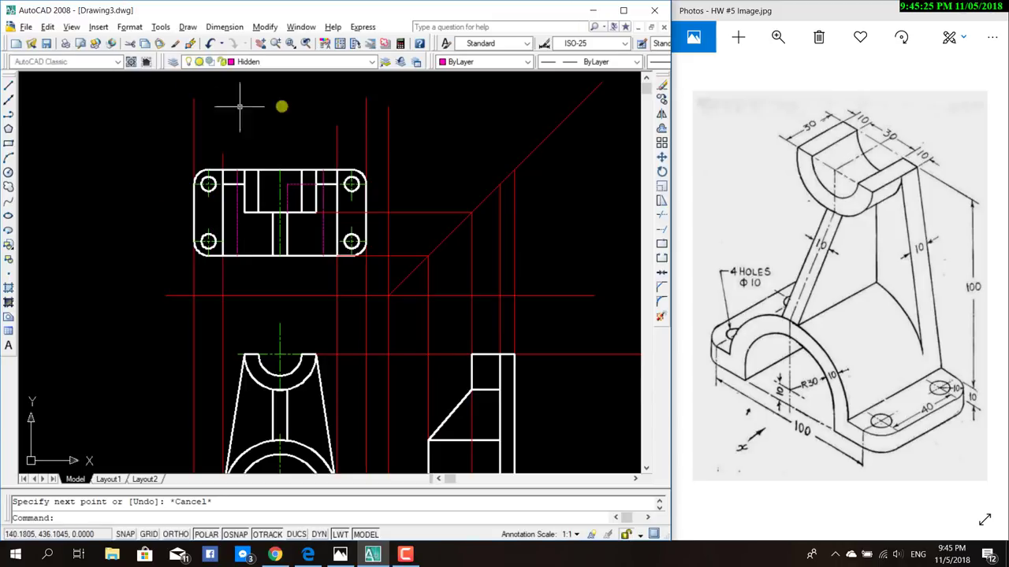
Draw the remaining hidden edges on the slot's left side in the top view.
{"action": "left_click", "coordinate": [7, 85]}
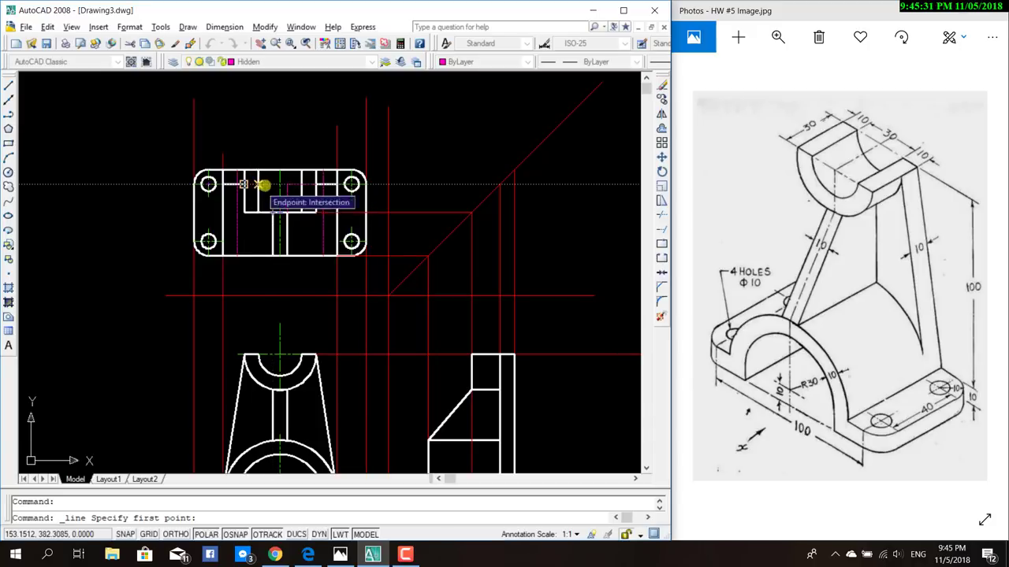
{"action": "left_click", "coordinate": [270, 185]}
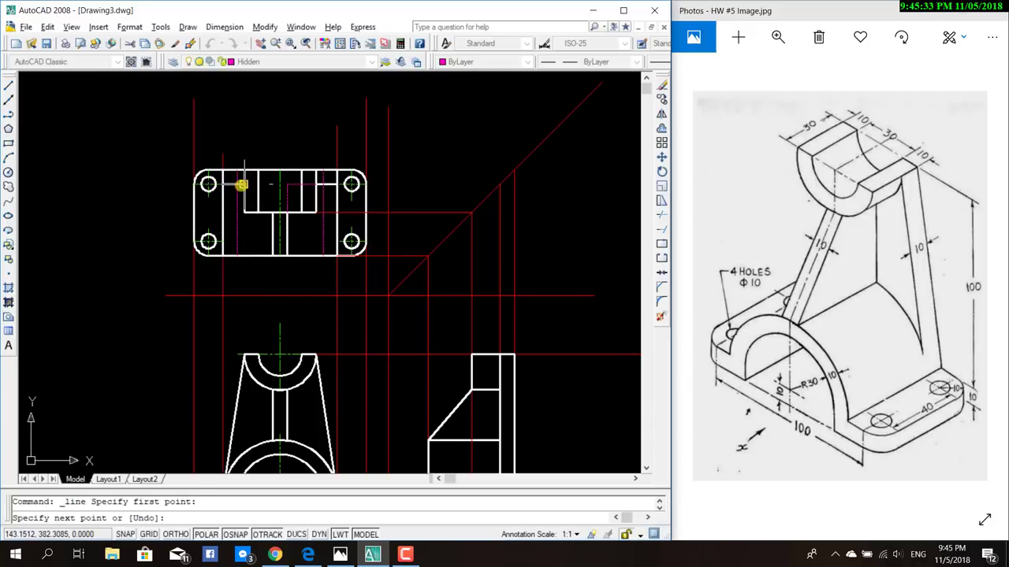
{"action": "left_click", "coordinate": [241, 184]}
{"action": "left_click", "coordinate": [253, 211]}
{"action": "key", "text": "Escape"}
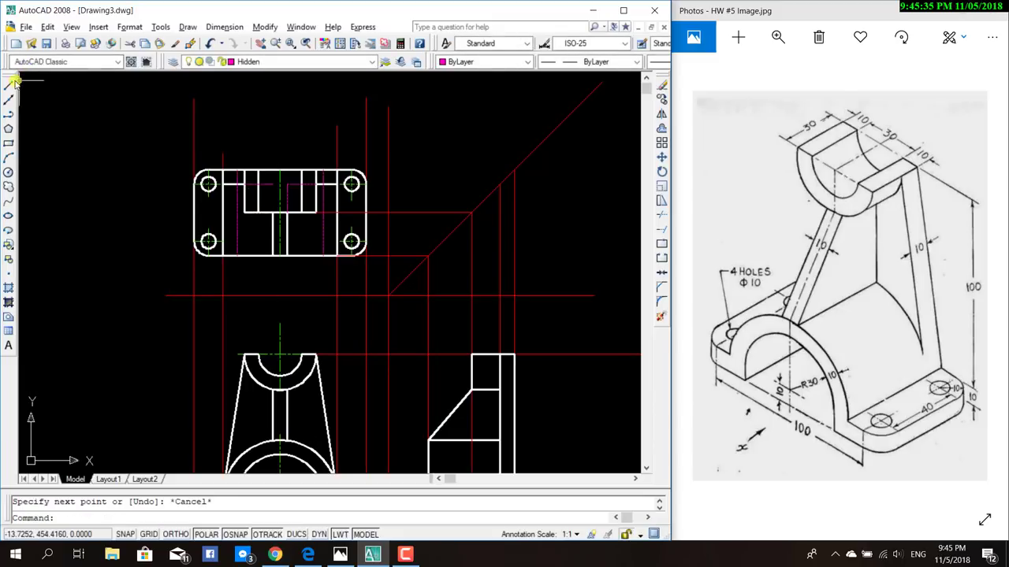
{"action": "left_click", "coordinate": [9, 85]}
{"action": "left_click", "coordinate": [271, 185]}
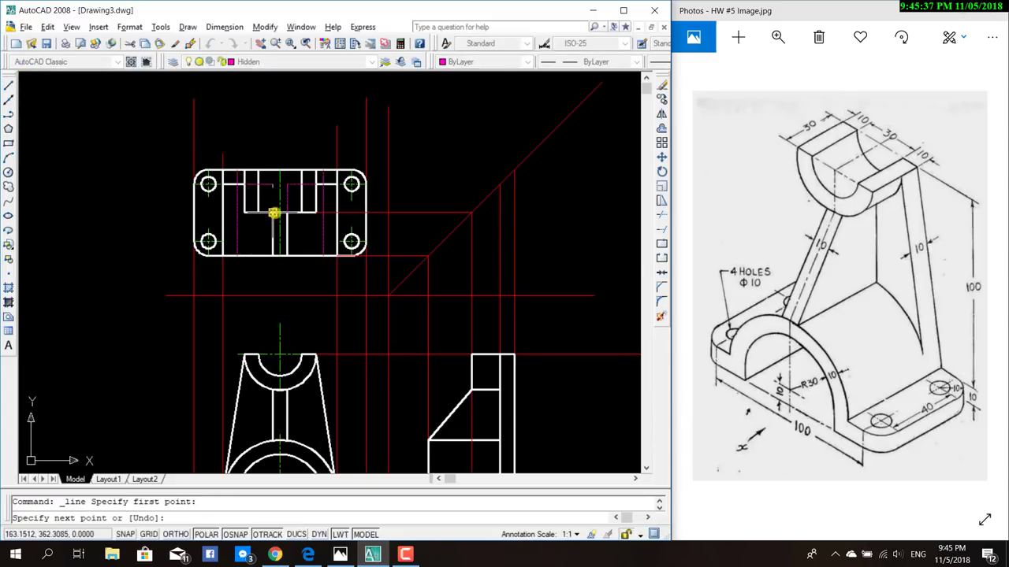
{"action": "left_click", "coordinate": [273, 212]}
{"action": "key", "text": "Escape"}
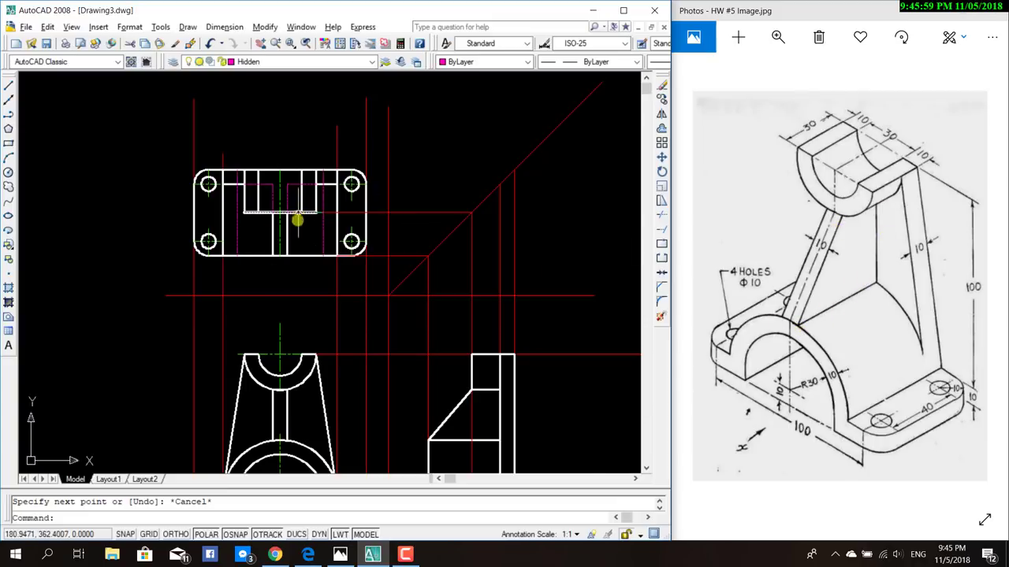
{"action": "scroll", "coordinate": [290, 234], "scroll_direction": "up", "scroll_amount": 2}
{"action": "scroll", "coordinate": [289, 227], "scroll_direction": "up", "scroll_amount": 3}
{"action": "scroll", "coordinate": [276, 171], "scroll_direction": "up", "scroll_amount": 2}
{"action": "scroll", "coordinate": [275, 234], "scroll_direction": "down", "scroll_amount": 2}
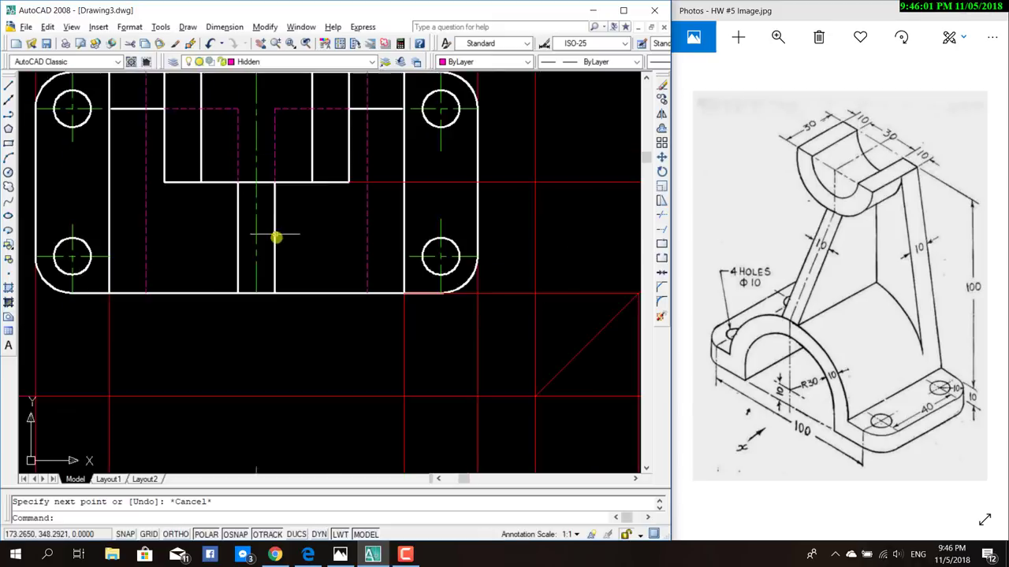
{"action": "scroll", "coordinate": [283, 245], "scroll_direction": "down", "scroll_amount": 2}
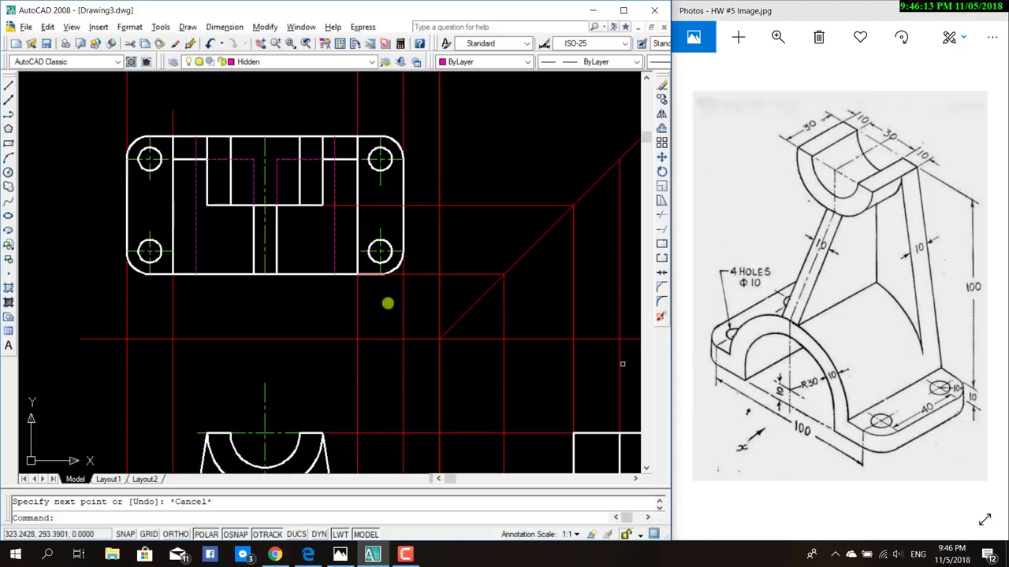
{"action": "scroll", "coordinate": [286, 334], "scroll_direction": "down", "scroll_amount": 2}
{"action": "middle_click_drag", "start_coordinate": [320, 394], "coordinate": [332, 319]}
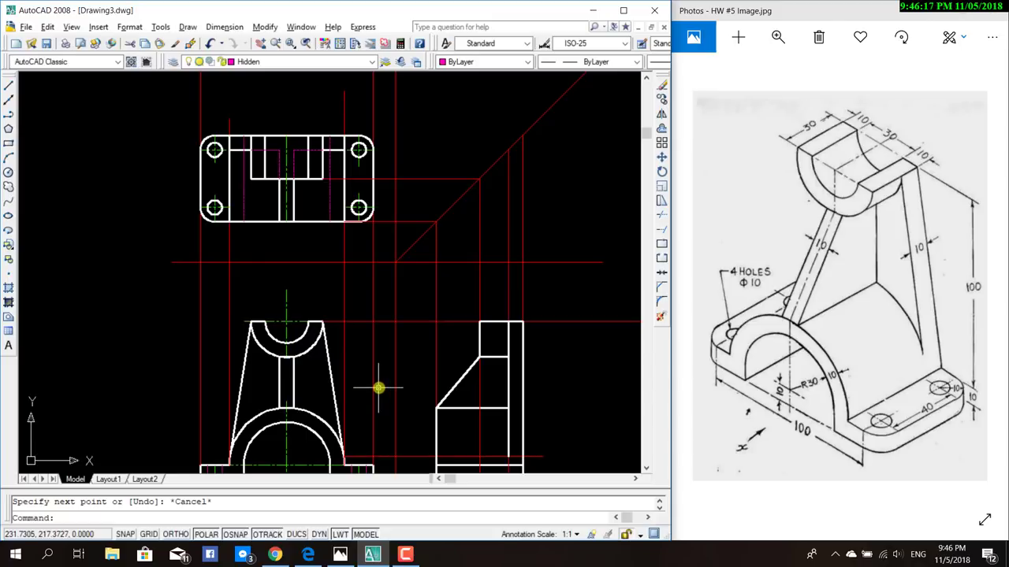
{"action": "mouse_move", "coordinate": [379, 384]}
{"action": "middle_mouse_down"}
{"action": "mouse_move", "coordinate": [333, 387]}
{"action": "mouse_move", "coordinate": [292, 354]}
{"action": "mouse_move", "coordinate": [263, 348]}
{"action": "middle_mouse_up"}
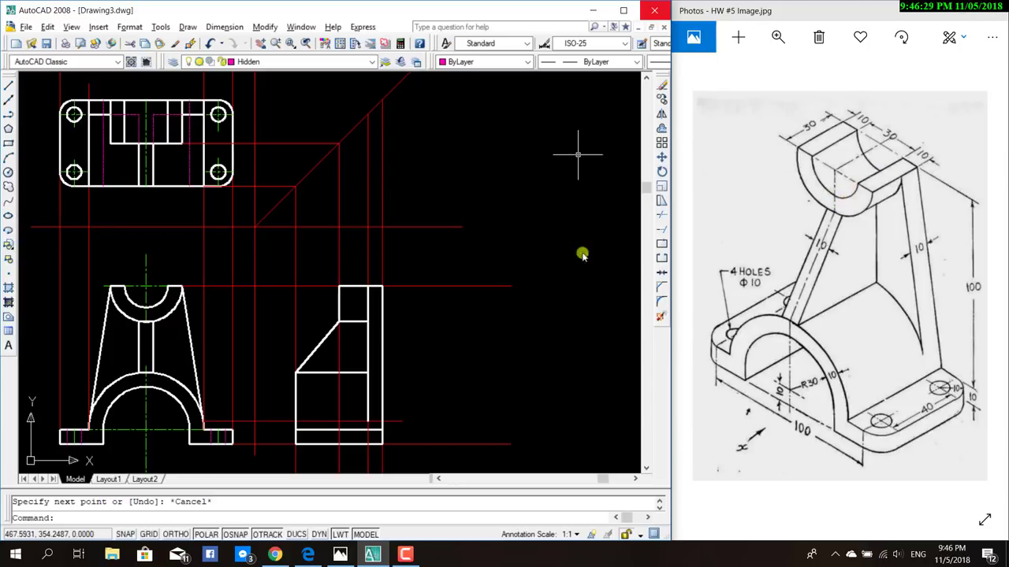
Draw a hidden line from the intersection aligned with the front view across to the side view's edge.
{"action": "left_click", "coordinate": [8, 85]}
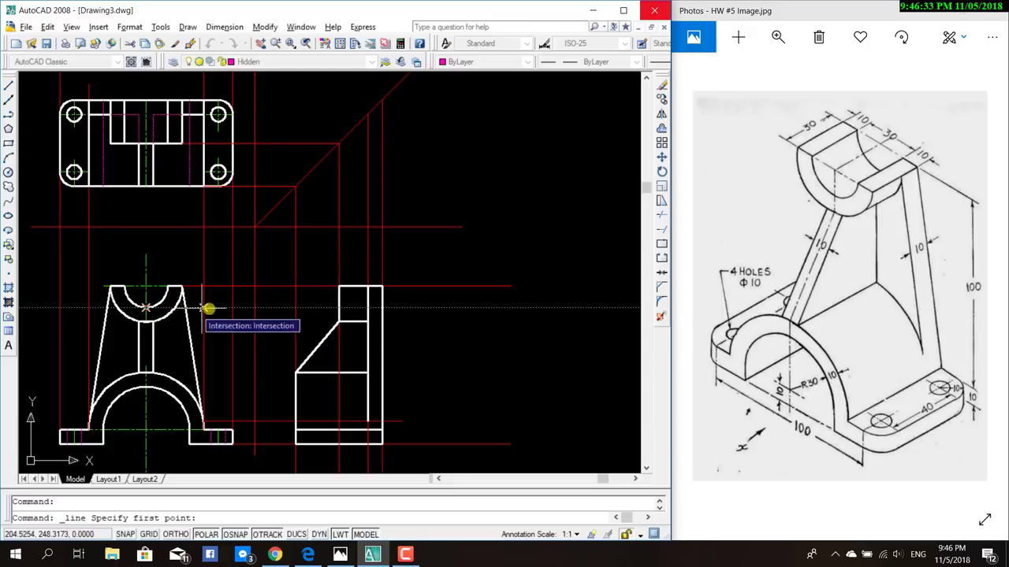
{"action": "left_click", "coordinate": [338, 309]}
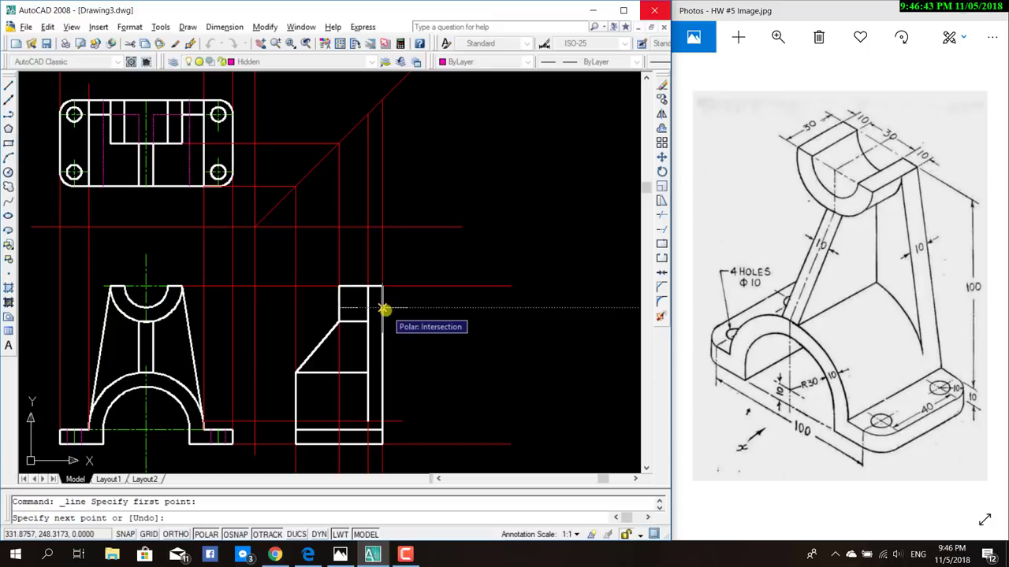
{"action": "left_click", "coordinate": [383, 309]}
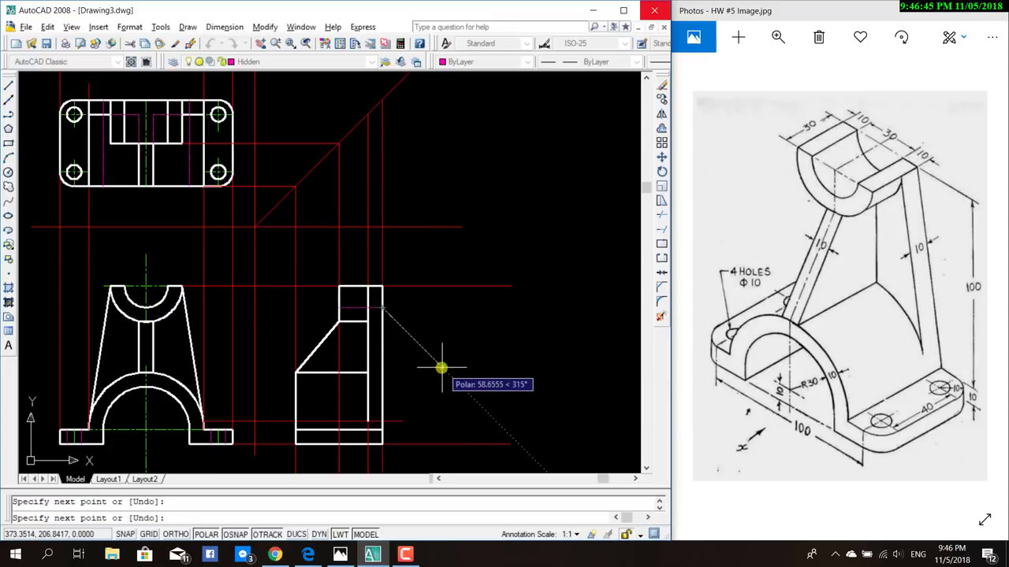
{"action": "key", "text": "Escape"}
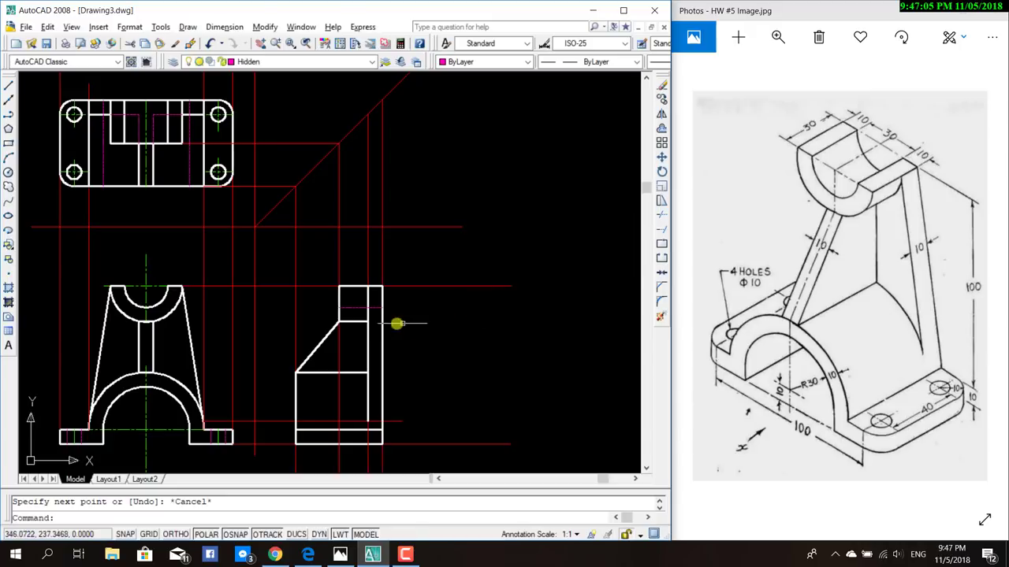
Erase the stray line under the arc.
{"action": "scroll", "coordinate": [204, 340], "scroll_direction": "up", "scroll_amount": 5}
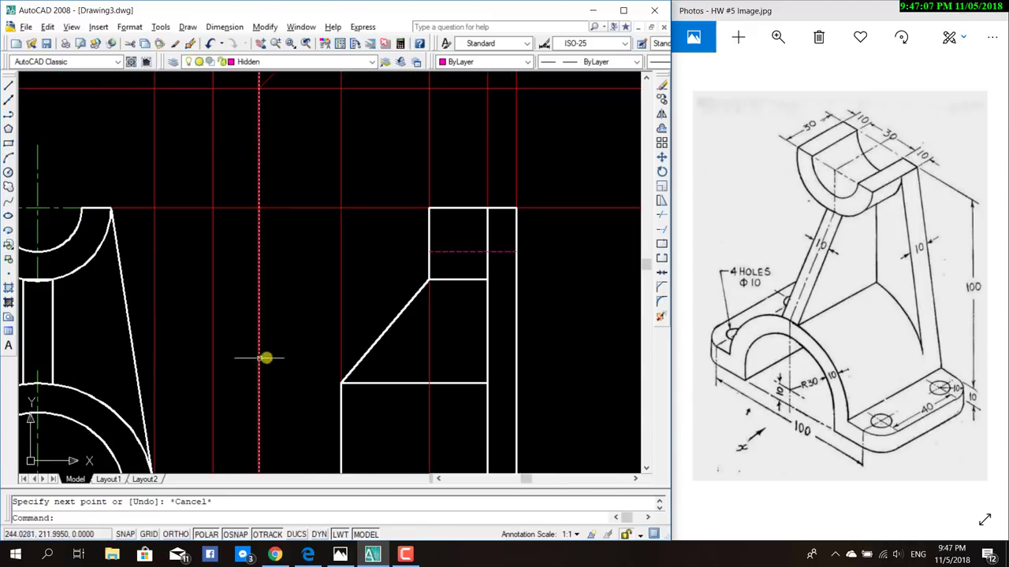
{"action": "scroll", "coordinate": [263, 320], "scroll_direction": "down", "scroll_amount": 5}
{"action": "scroll", "coordinate": [302, 299], "scroll_direction": "up", "scroll_amount": 1}
{"action": "scroll", "coordinate": [260, 308], "scroll_direction": "up", "scroll_amount": 3}
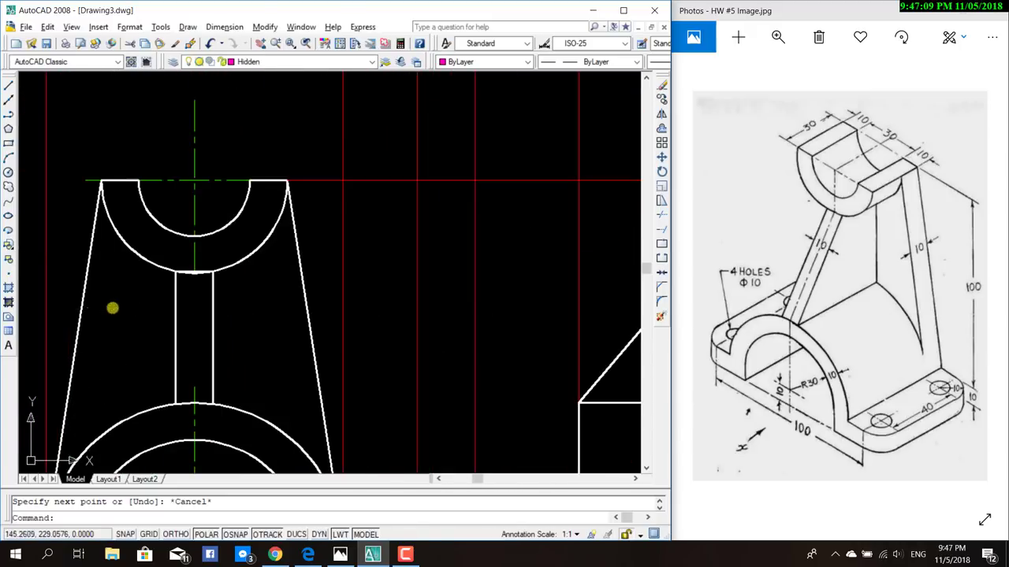
{"action": "scroll", "coordinate": [236, 276], "scroll_direction": "up", "scroll_amount": 2}
{"action": "scroll", "coordinate": [252, 292], "scroll_direction": "up", "scroll_amount": 1}
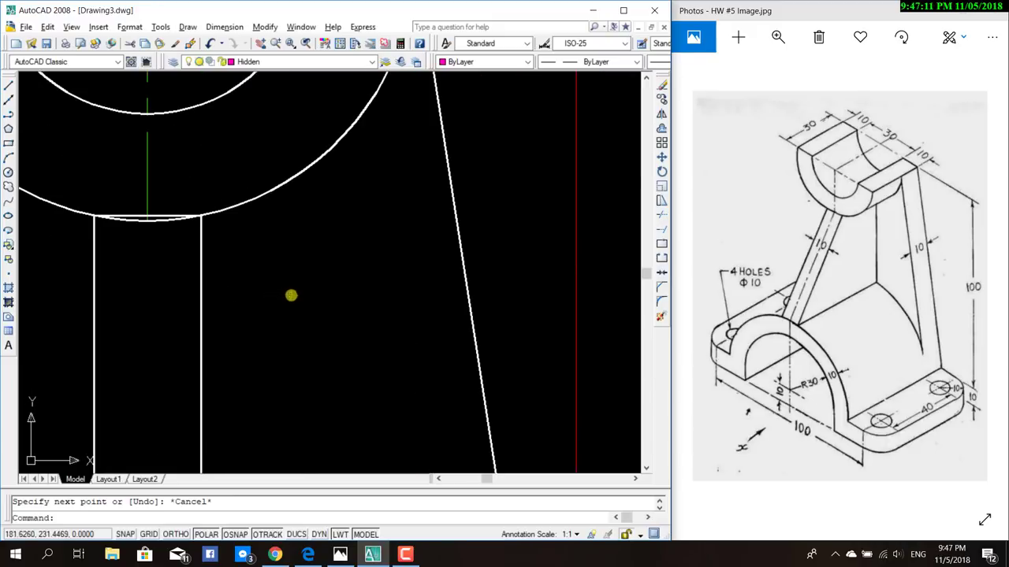
{"action": "key", "text": "Escape"}
{"action": "left_click", "coordinate": [152, 214]}
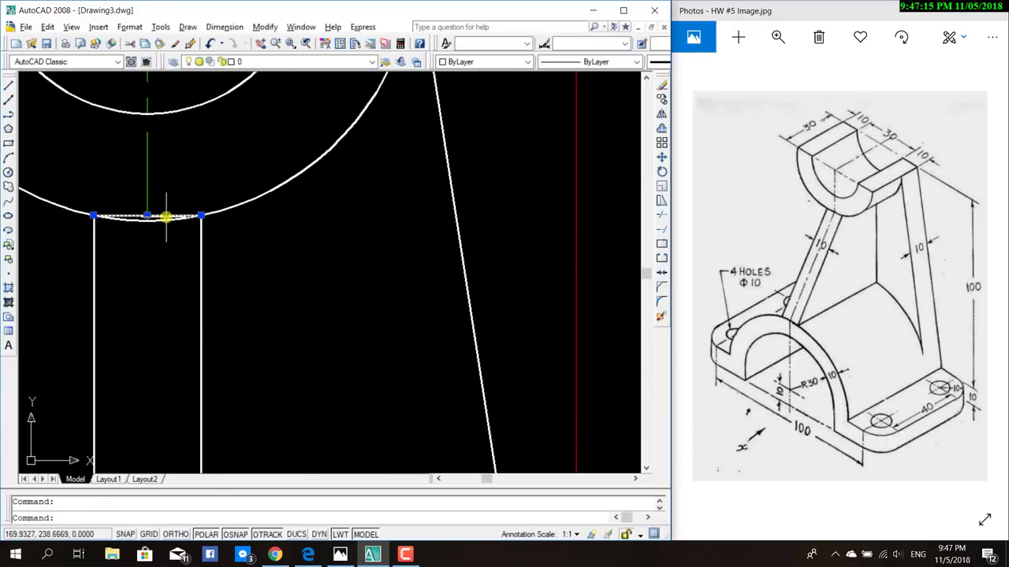
{"action": "key", "text": "Delete"}
Erase the short horizontal line and the slanted edge from the side view.
{"action": "scroll", "coordinate": [307, 342], "scroll_direction": "down", "scroll_amount": 3}
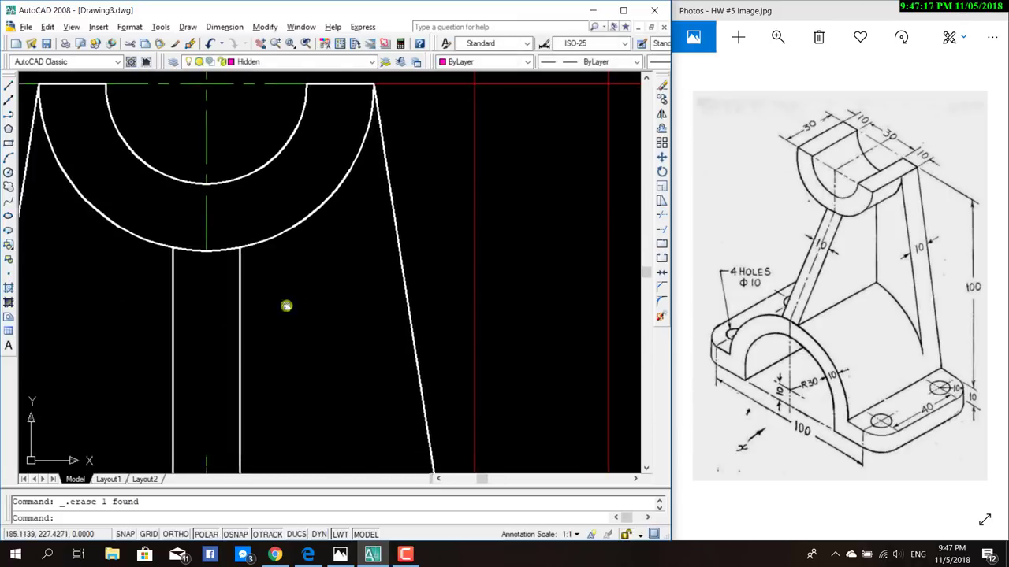
{"action": "scroll", "coordinate": [214, 298], "scroll_direction": "up", "scroll_amount": 2}
{"action": "scroll", "coordinate": [229, 300], "scroll_direction": "up", "scroll_amount": 1}
{"action": "middle_click_drag", "start_coordinate": [340, 344], "coordinate": [241, 356]}
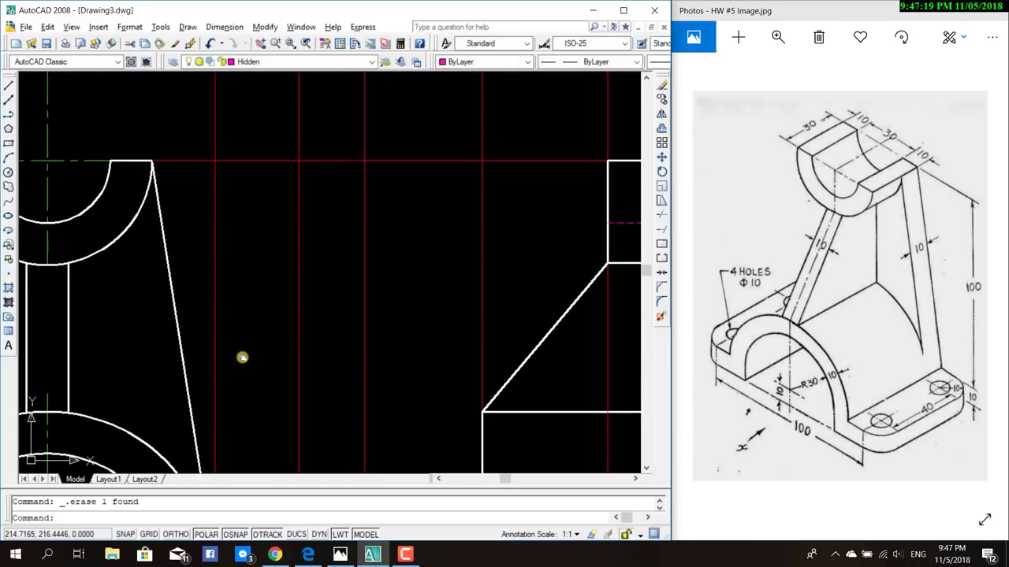
{"action": "left_click", "coordinate": [9, 87]}
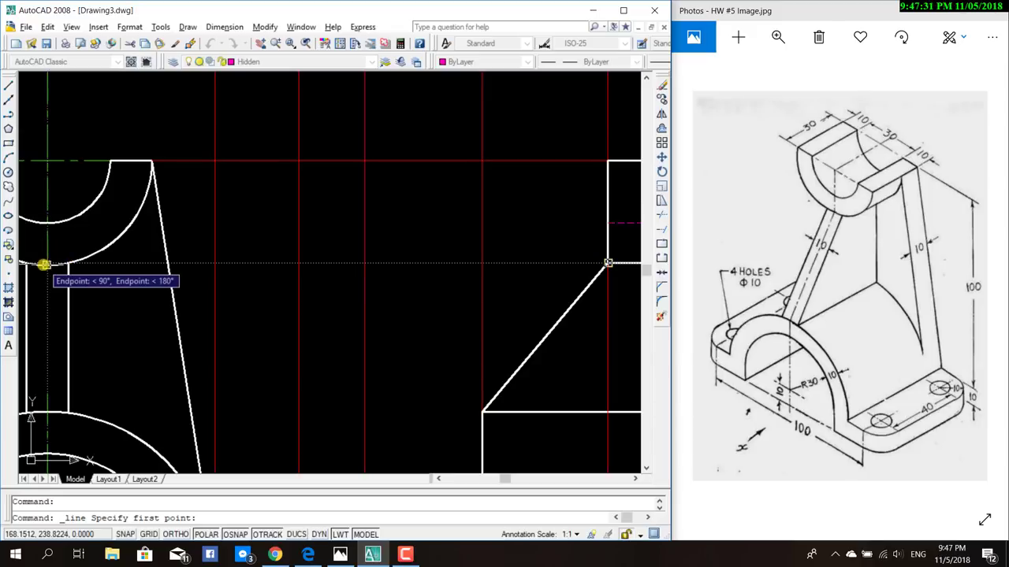
{"action": "scroll", "coordinate": [338, 326], "scroll_direction": "down", "scroll_amount": 3}
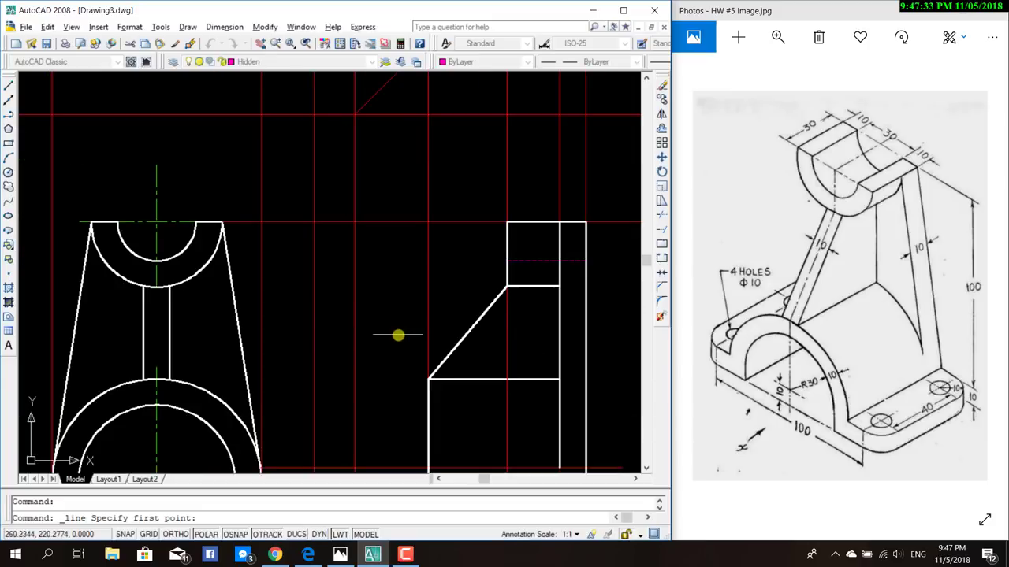
{"action": "key", "text": "Escape"}
{"action": "scroll", "coordinate": [379, 281], "scroll_direction": "up", "scroll_amount": 2}
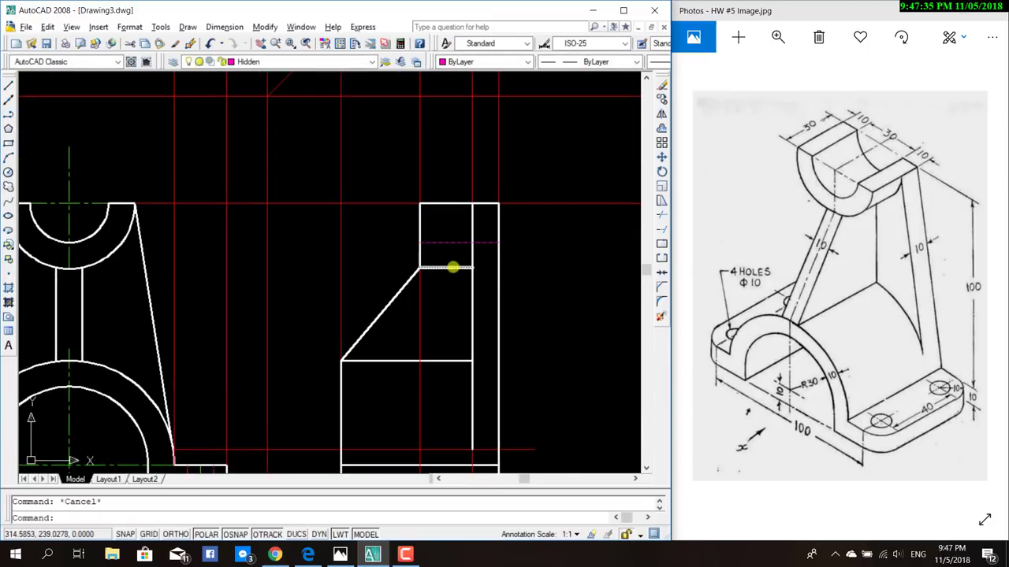
{"action": "left_click", "coordinate": [451, 268]}
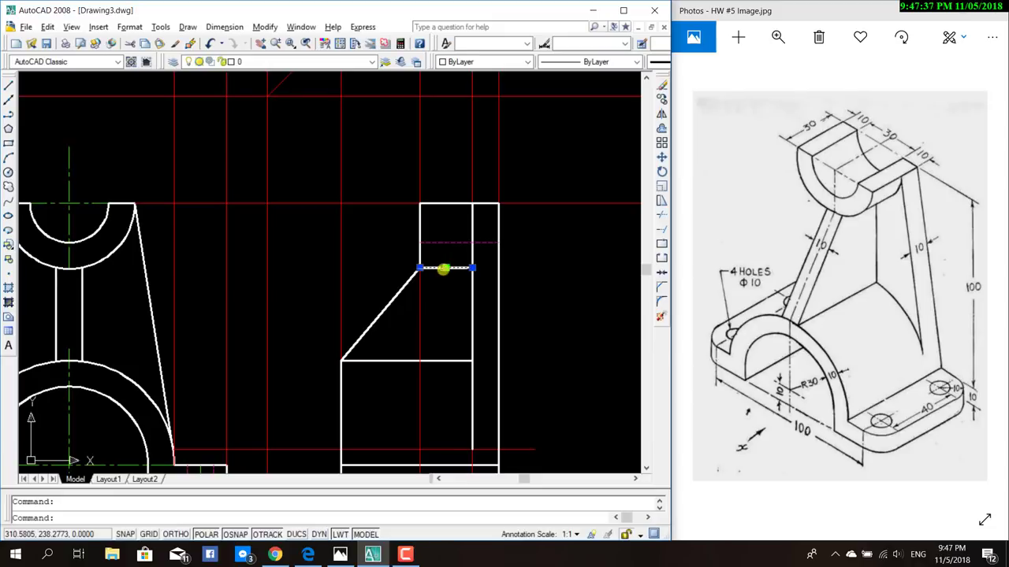
{"action": "key", "text": "Delete"}
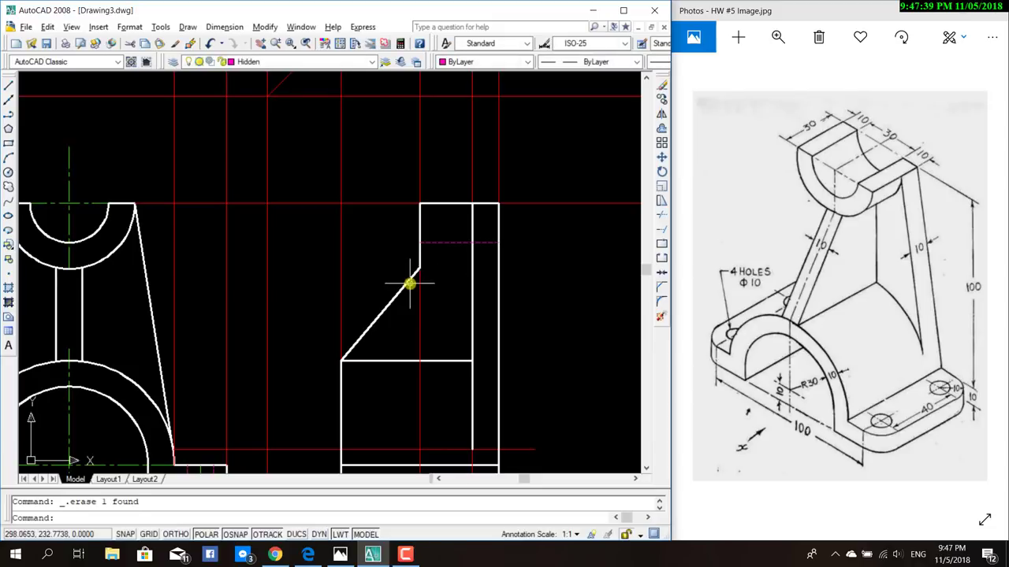
{"action": "left_click", "coordinate": [407, 290]}
{"action": "key", "text": "Delete"}
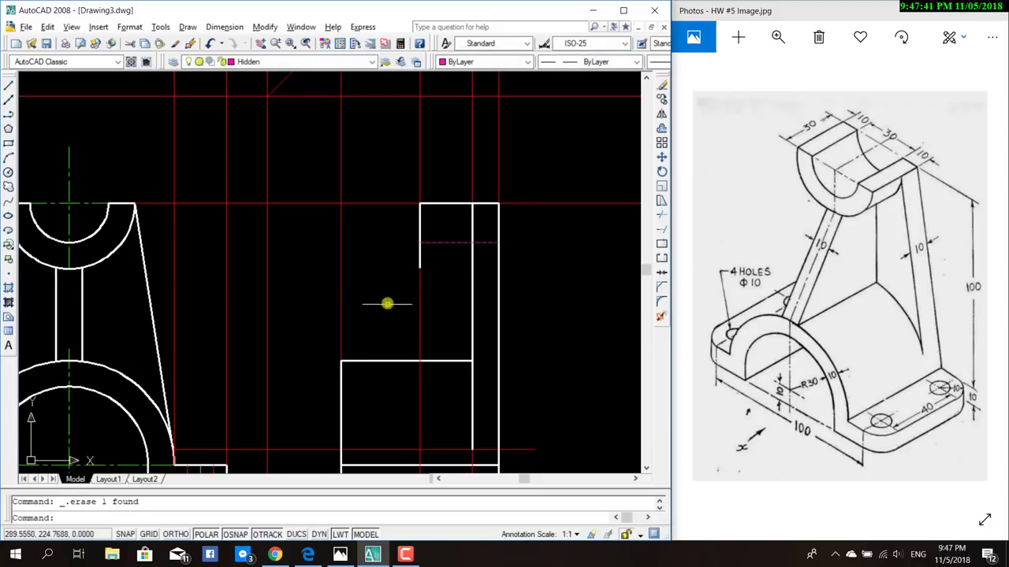
{"action": "middle_click_drag", "start_coordinate": [387, 302], "coordinate": [450, 289]}
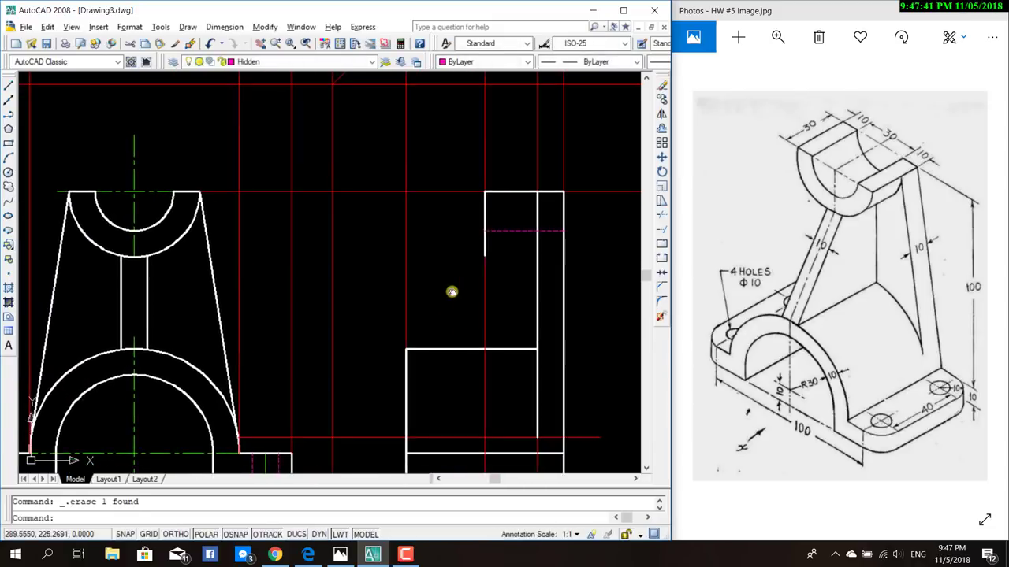
Make layer 0 current and draw a horizontal edge across the side view.
{"action": "left_click", "coordinate": [371, 62]}
{"action": "left_click", "coordinate": [244, 74]}
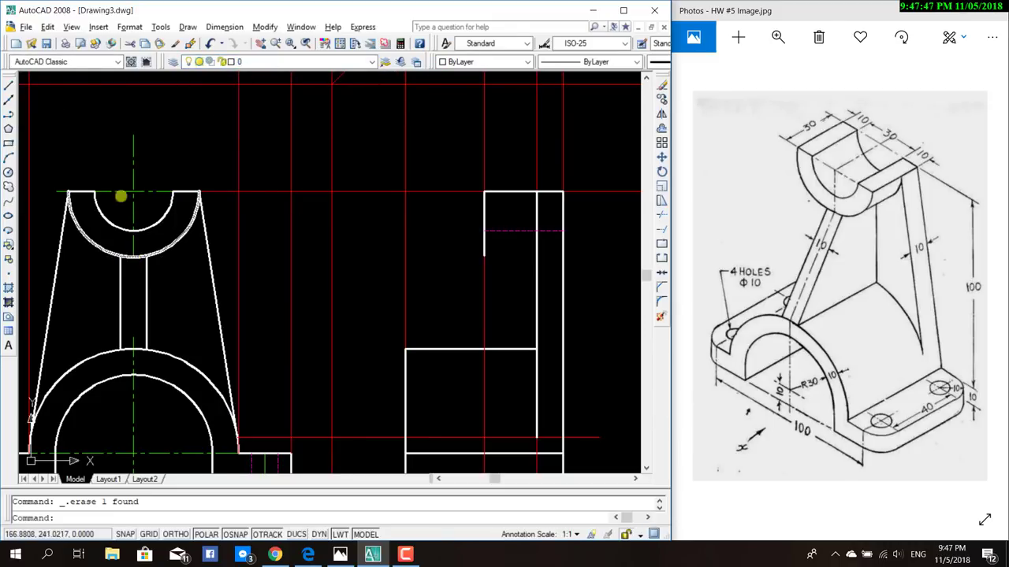
{"action": "left_click", "coordinate": [8, 85]}
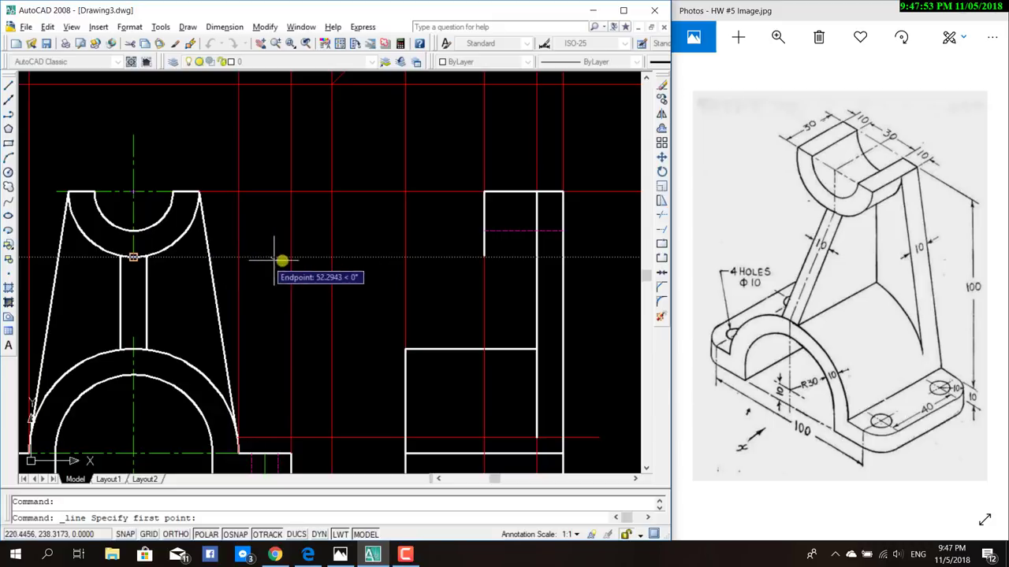
{"action": "left_click", "coordinate": [485, 261]}
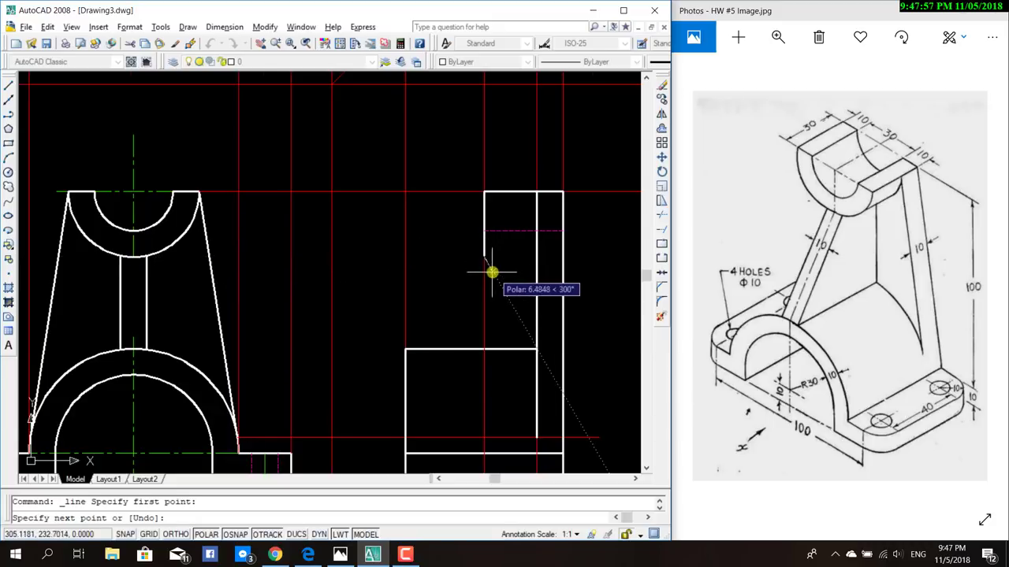
{"action": "scroll", "coordinate": [490, 272], "scroll_direction": "up", "scroll_amount": 5}
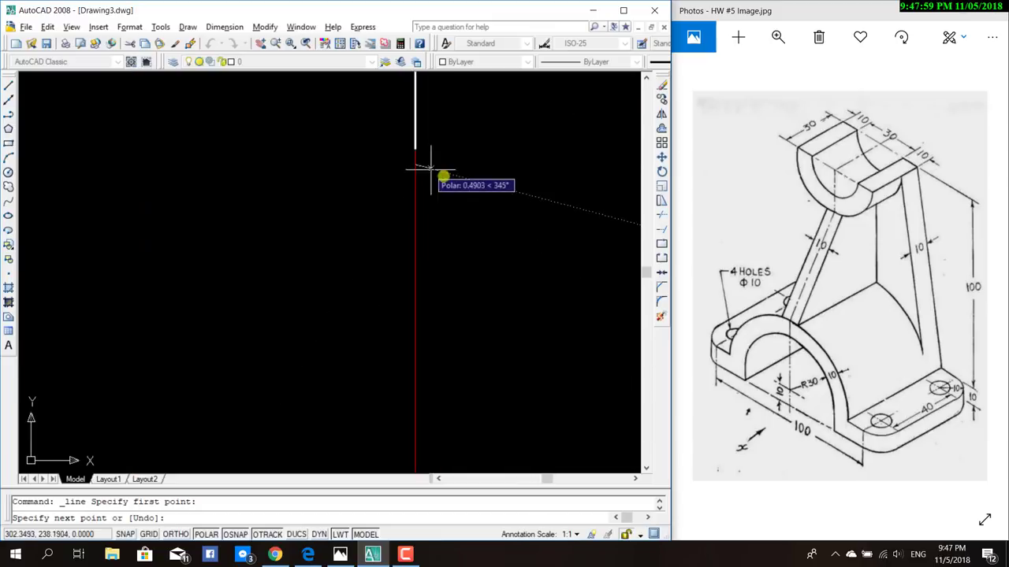
{"action": "scroll", "coordinate": [512, 237], "scroll_direction": "down", "scroll_amount": 2}
{"action": "middle_click_drag", "start_coordinate": [524, 251], "coordinate": [376, 290]}
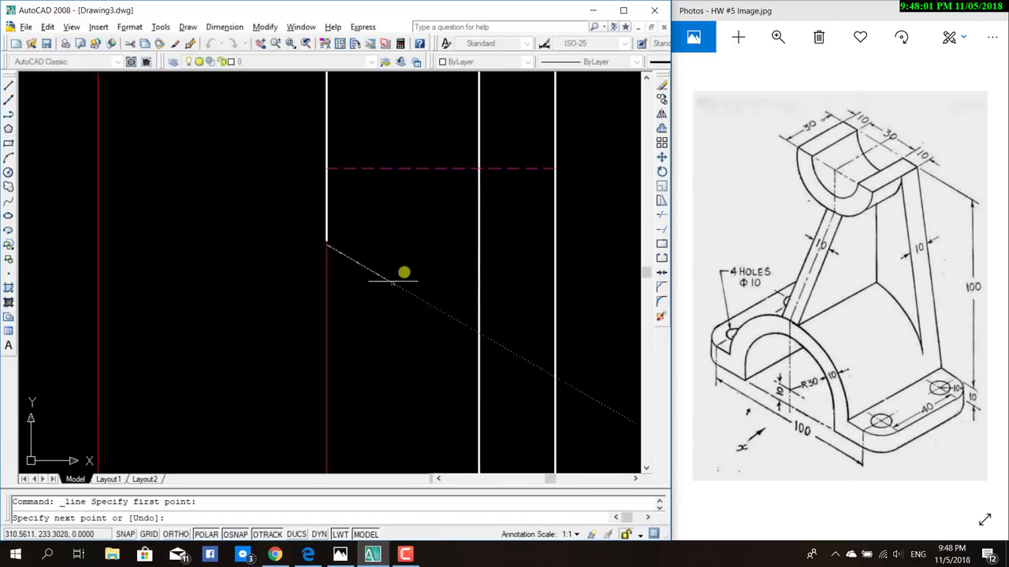
{"action": "left_click", "coordinate": [478, 242]}
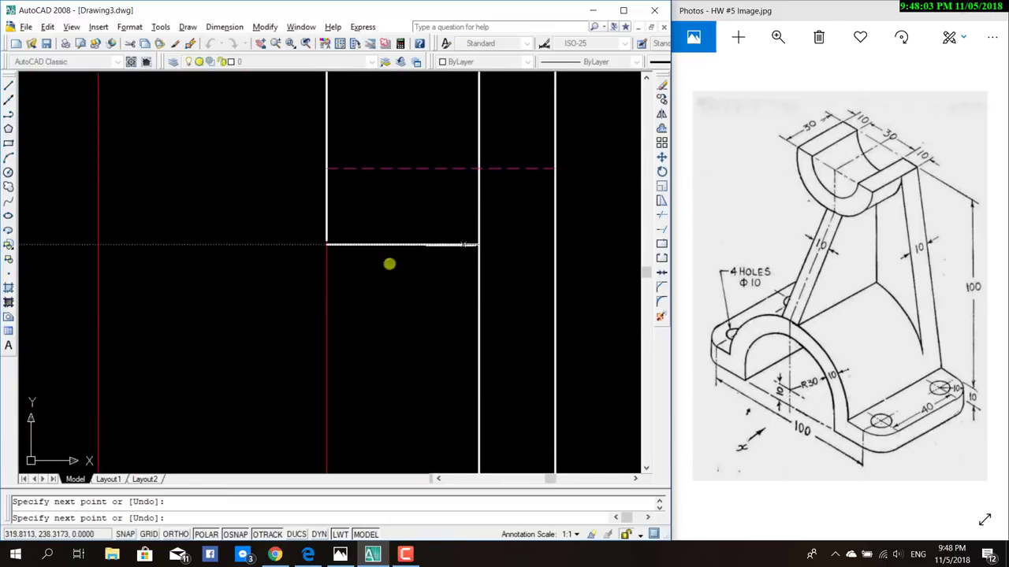
{"action": "key", "text": "Escape"}
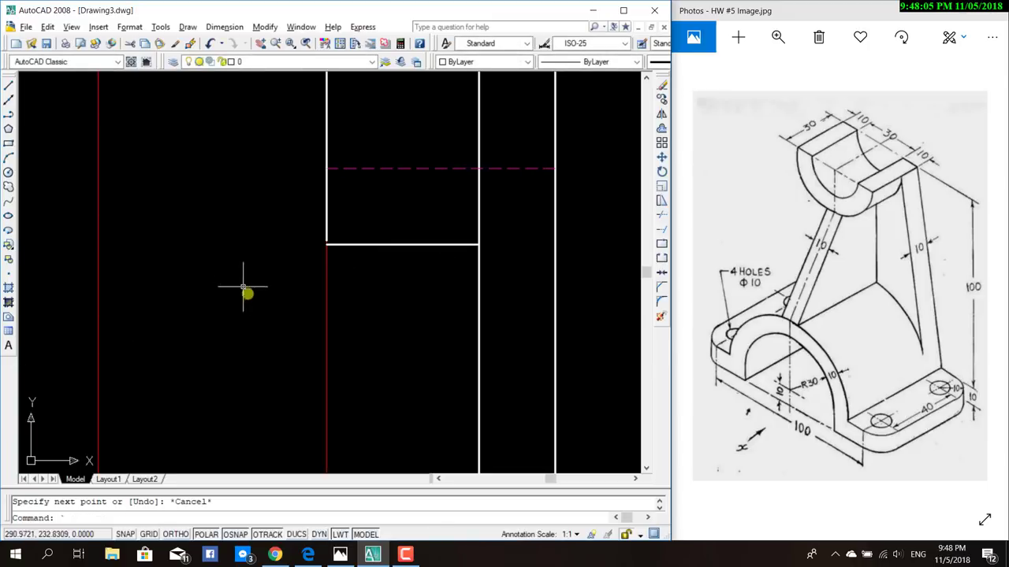
Draw the slanted edge from the horizontal edge's corner down to the lower block's corner.
{"action": "left_click", "coordinate": [9, 86]}
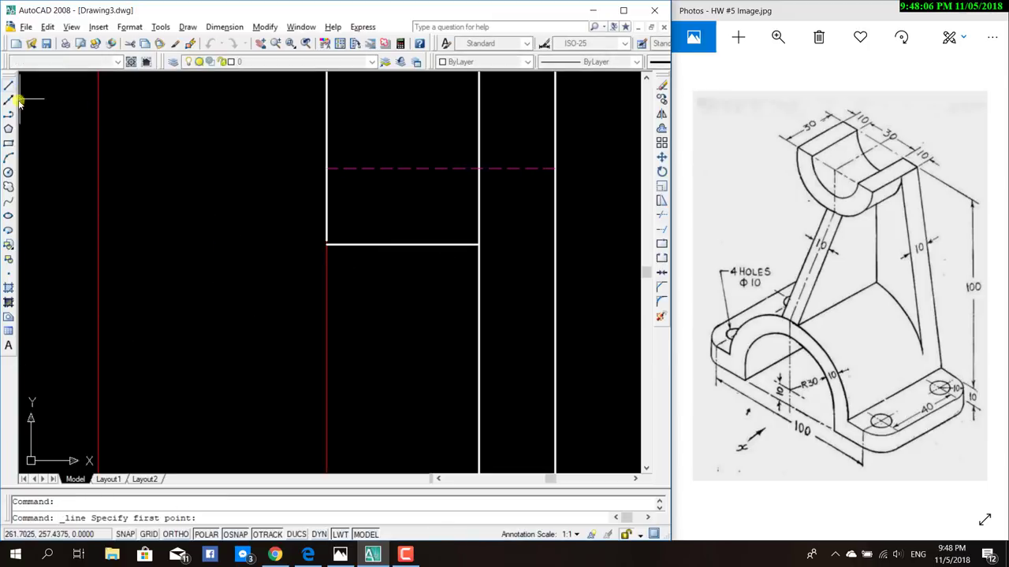
{"action": "left_click", "coordinate": [324, 241]}
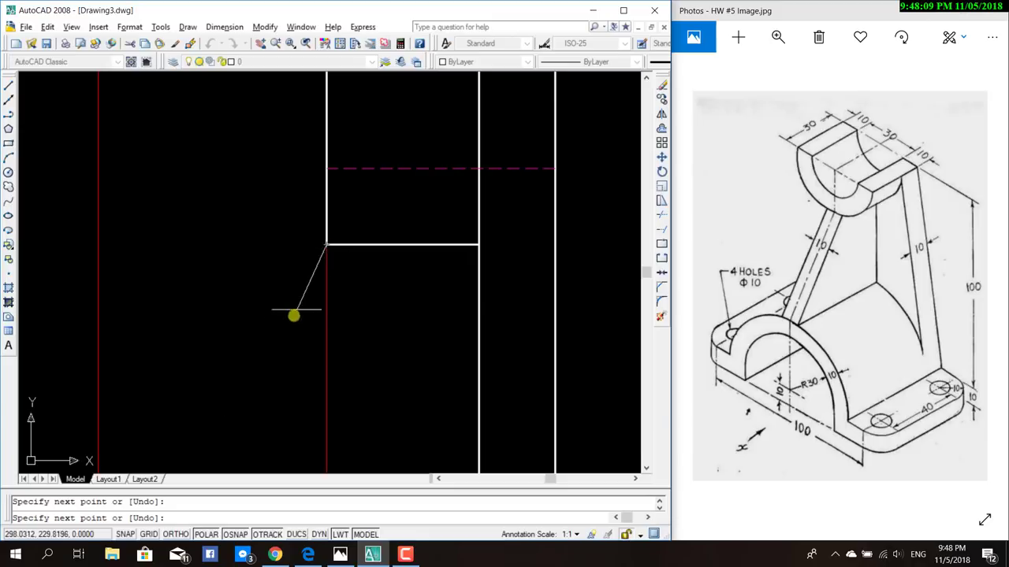
{"action": "key", "text": "Escape"}
{"action": "scroll", "coordinate": [292, 331], "scroll_direction": "down", "scroll_amount": 3}
{"action": "middle_click_drag", "start_coordinate": [295, 347], "coordinate": [419, 291]}
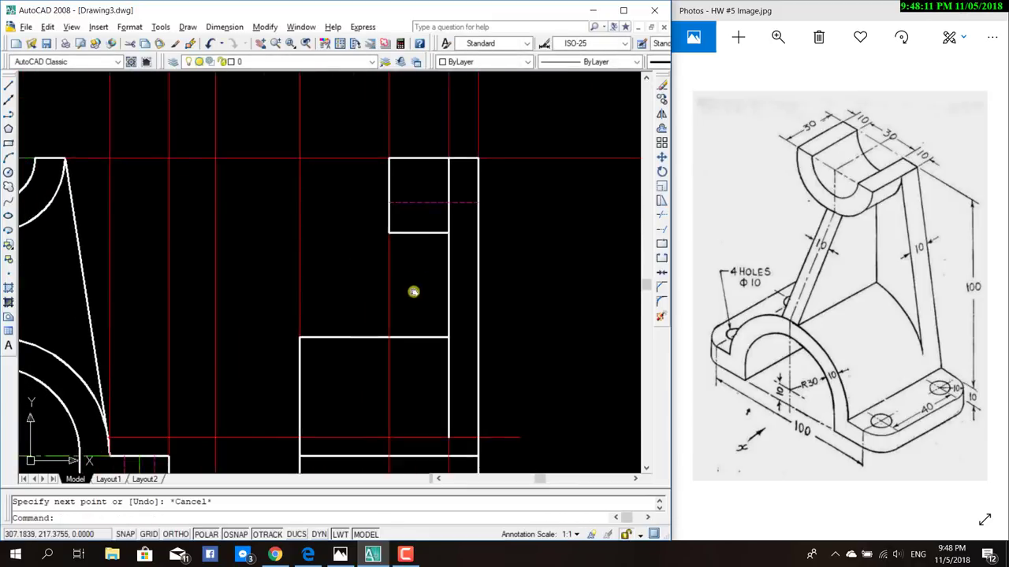
{"action": "left_click", "coordinate": [7, 85]}
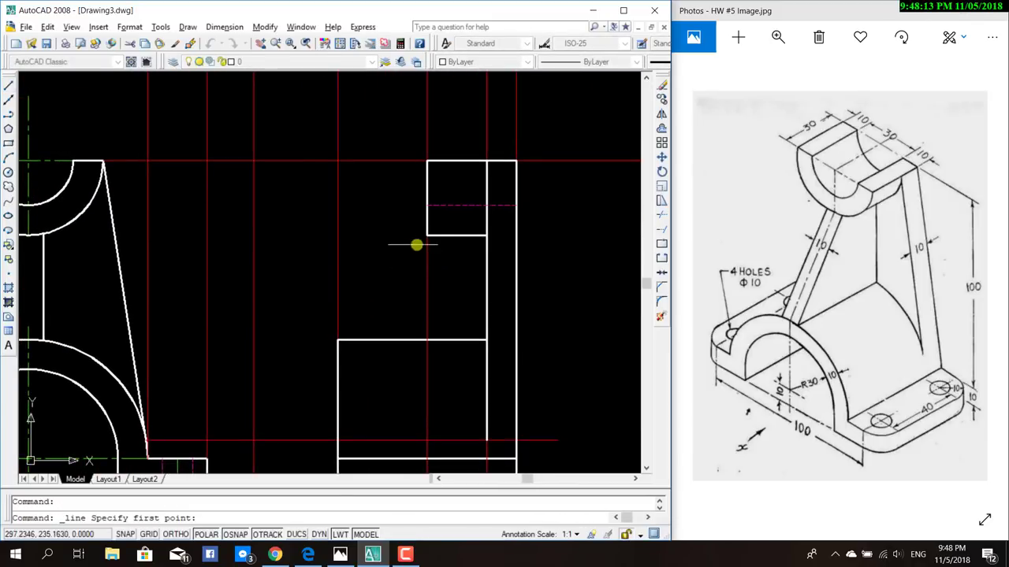
{"action": "left_click", "coordinate": [426, 235]}
{"action": "left_click", "coordinate": [338, 342]}
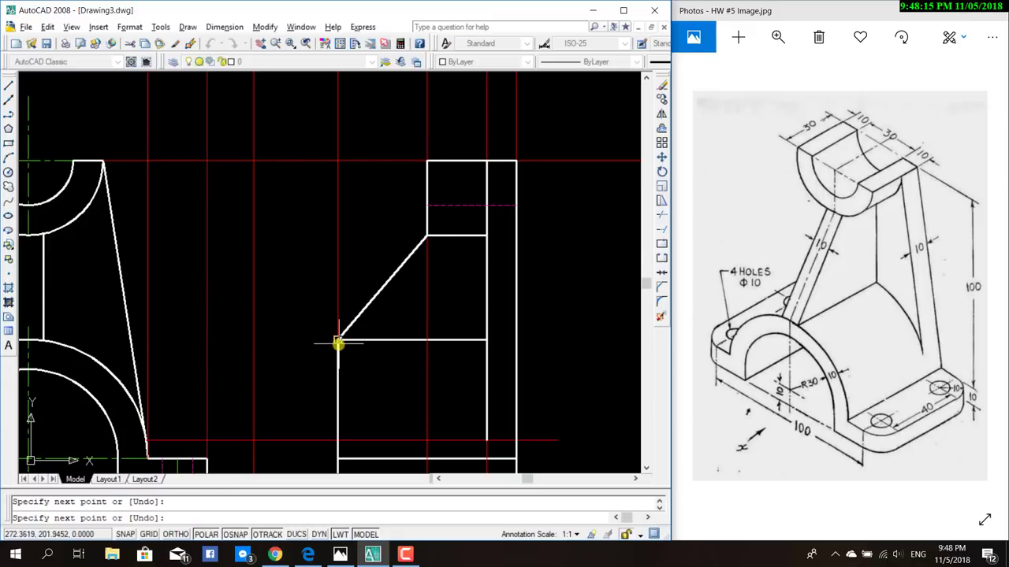
{"action": "key", "text": "Escape"}
{"action": "scroll", "coordinate": [185, 316], "scroll_direction": "down", "scroll_amount": 2}
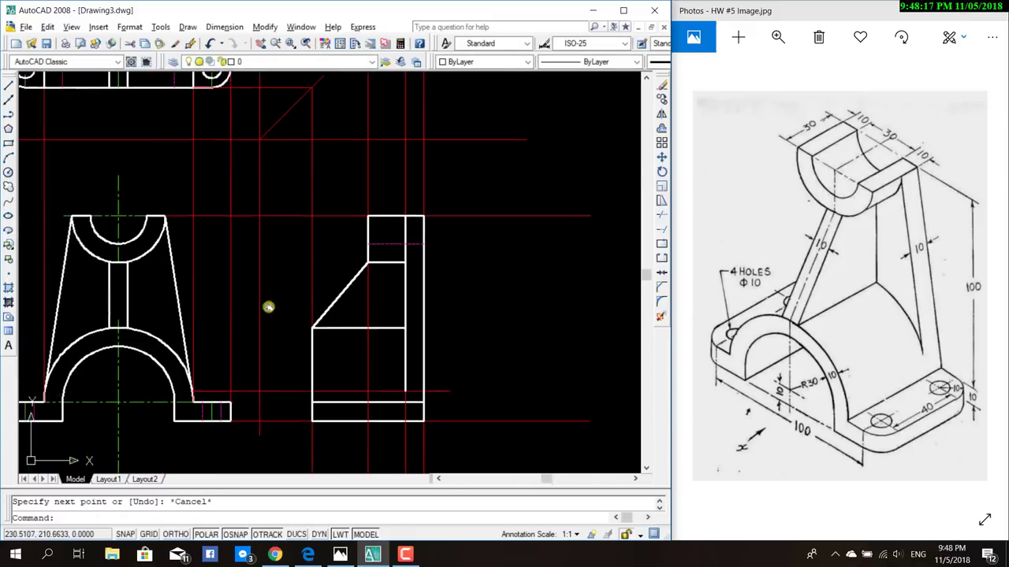
{"action": "middle_click_drag", "start_coordinate": [184, 316], "coordinate": [308, 286]}
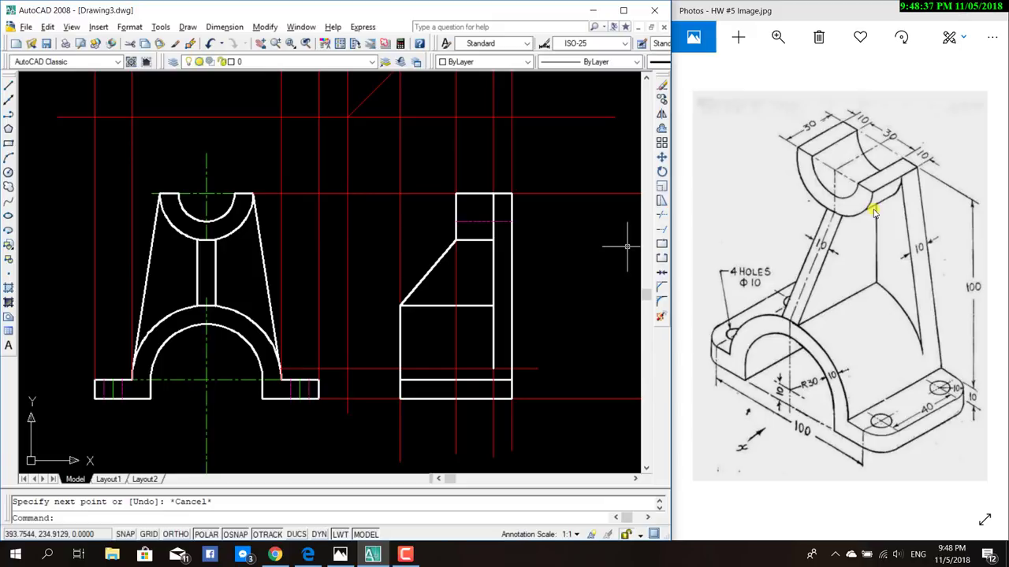
{"action": "scroll", "coordinate": [480, 241], "scroll_direction": "up", "scroll_amount": 3}
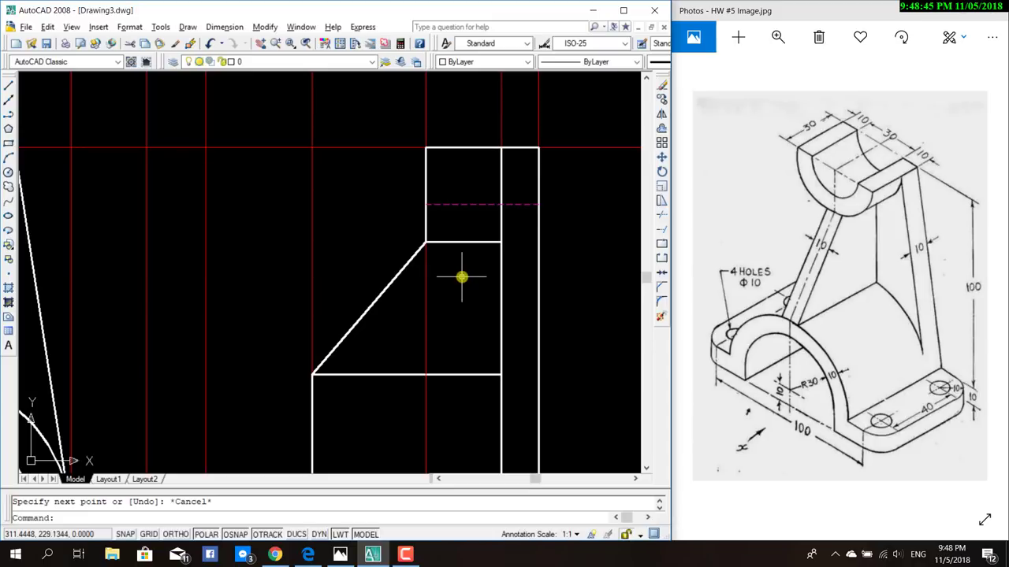
Undo the redrawn edges until the original slanted side-view edge returns.
{"action": "key", "text": "ctrl+z"}
{"action": "key", "text": "ctrl+z"}
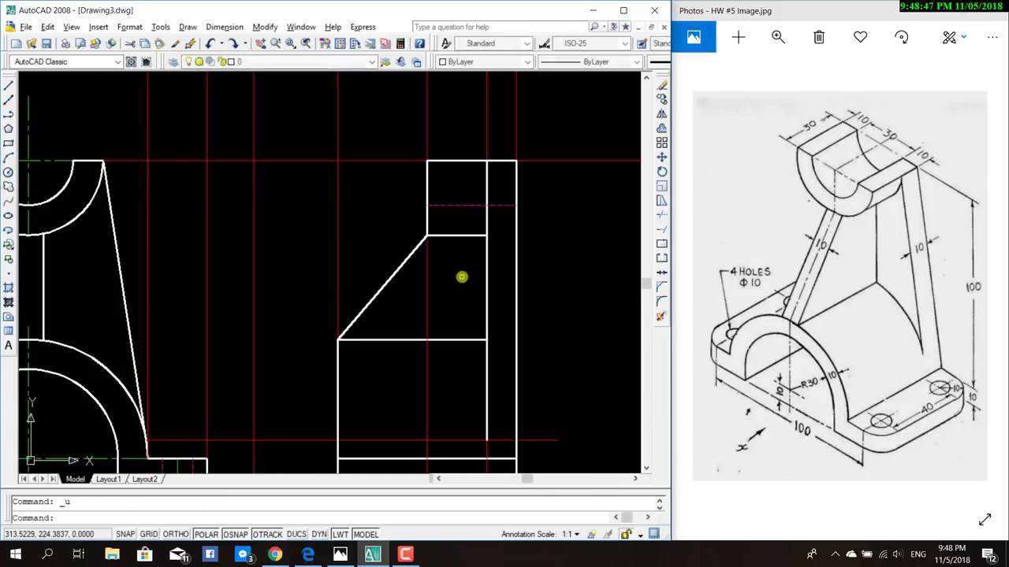
{"action": "key", "text": "ctrl+z"}
{"action": "key", "text": "ctrl+z"}
{"action": "key", "text": "ctrl+z"}
{"action": "key", "text": "ctrl+z"}
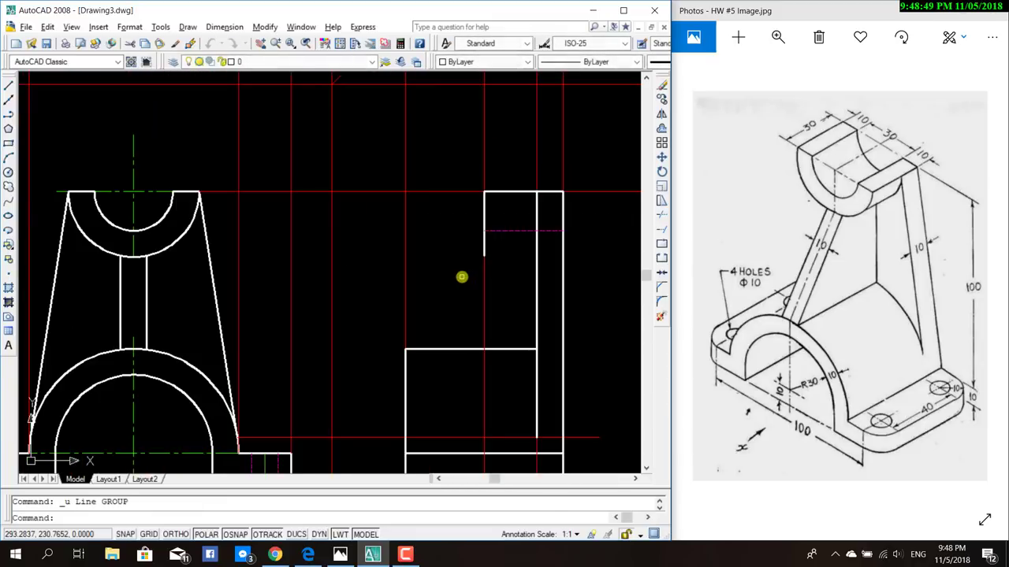
{"action": "key", "text": "ctrl+z"}
{"action": "key", "text": "ctrl+z"}
{"action": "key", "text": "ctrl+z"}
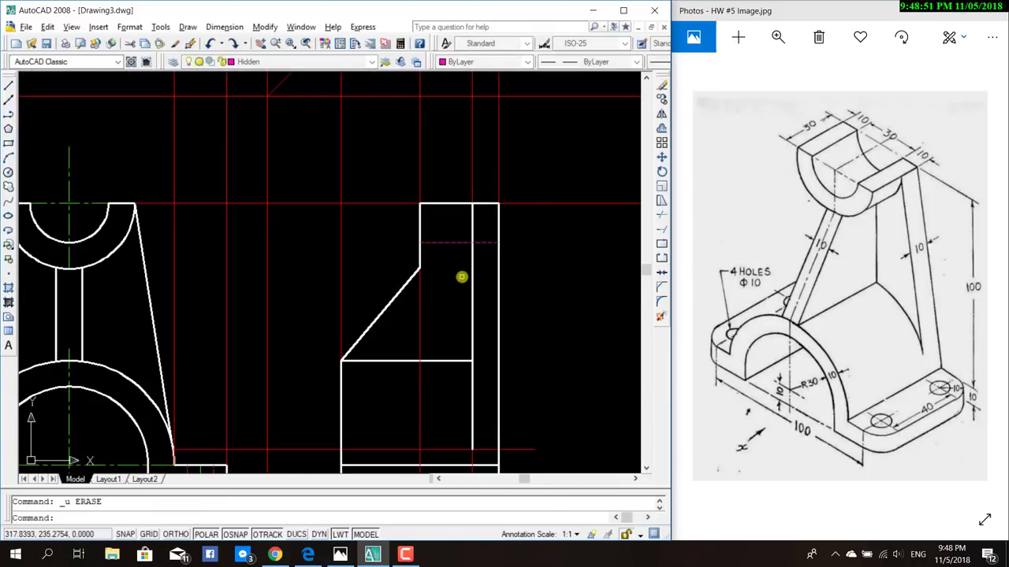
{"action": "key", "text": "ctrl+z"}
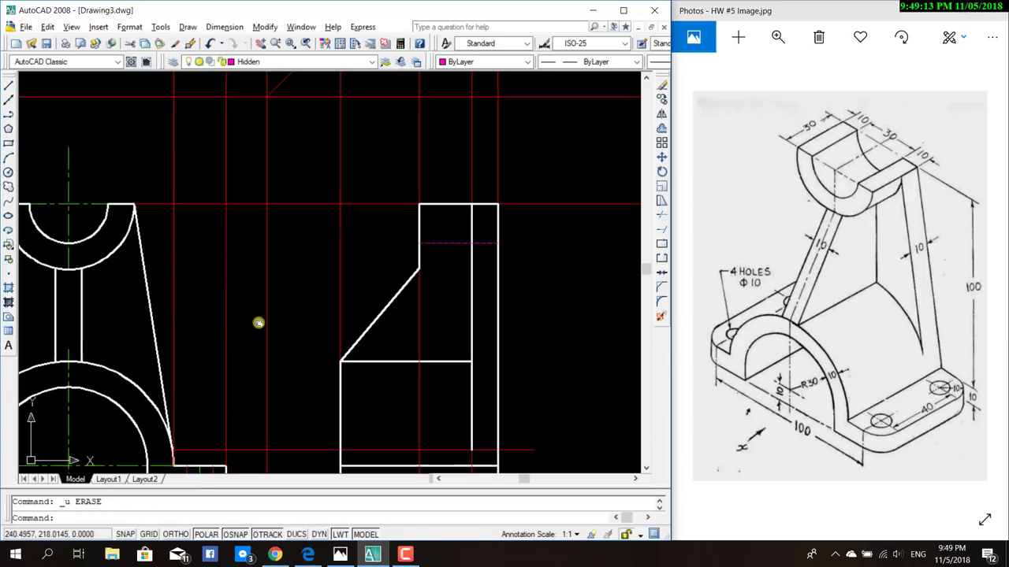
Delete a vertical red construction line running through the side view.
{"action": "middle_click_drag", "start_coordinate": [258, 322], "coordinate": [326, 308]}
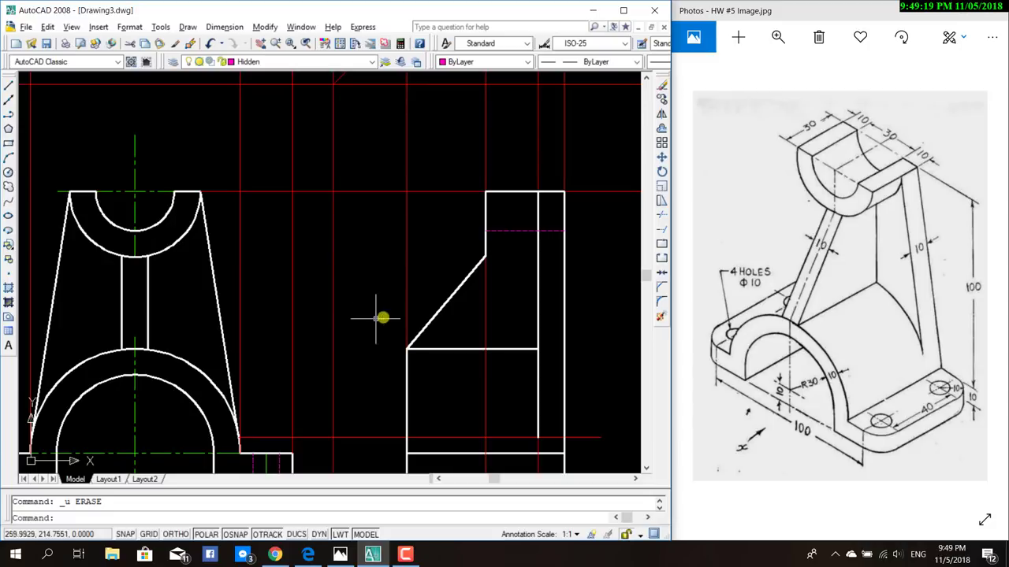
{"action": "scroll", "coordinate": [446, 307], "scroll_direction": "down", "scroll_amount": 2}
{"action": "scroll", "coordinate": [543, 327], "scroll_direction": "down", "scroll_amount": 2}
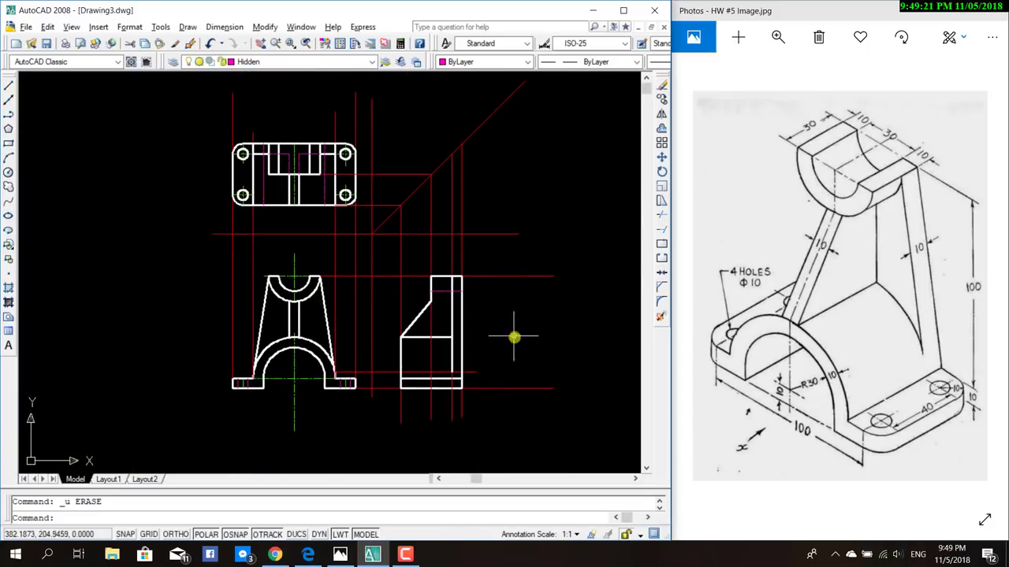
{"action": "scroll", "coordinate": [511, 343], "scroll_direction": "up", "scroll_amount": 3}
{"action": "scroll", "coordinate": [513, 344], "scroll_direction": "down", "scroll_amount": 4}
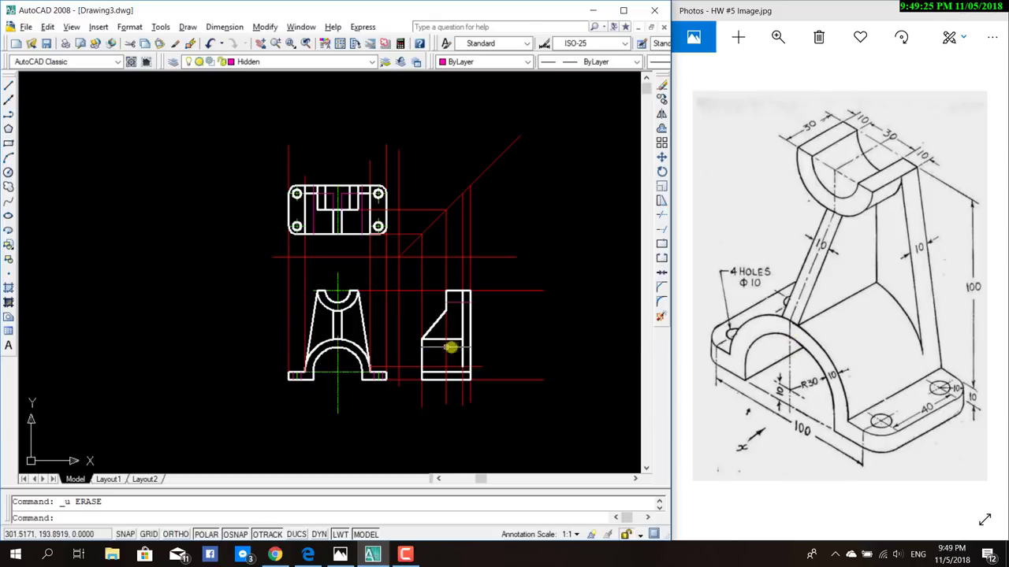
{"action": "left_click", "coordinate": [446, 349]}
{"action": "key", "text": "Delete"}
Draw a hidden line across the side view, then zoom out to show the whole top view.
{"action": "left_click", "coordinate": [9, 90]}
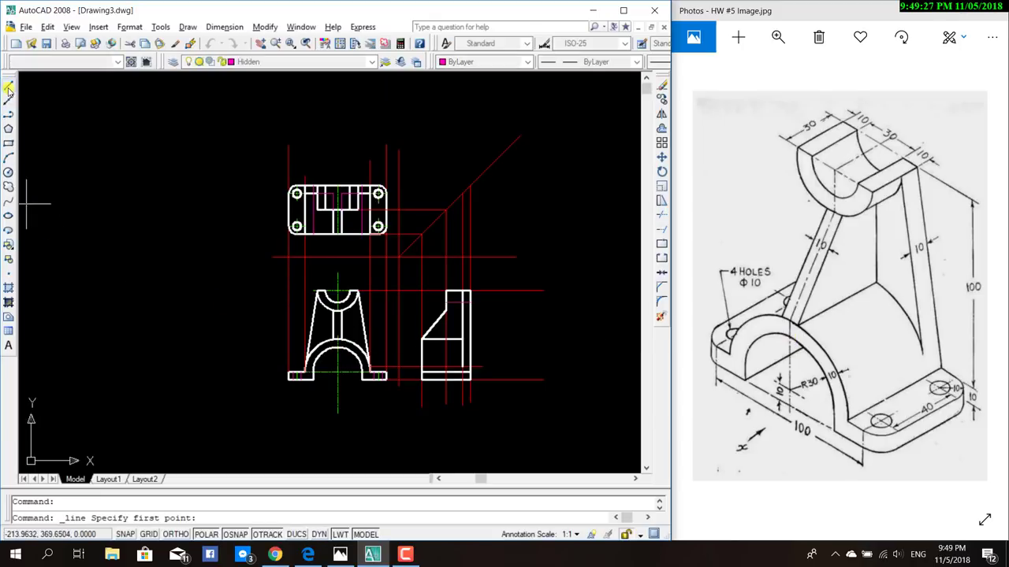
{"action": "scroll", "coordinate": [142, 379], "scroll_direction": "up", "scroll_amount": 3}
{"action": "mouse_move", "coordinate": [299, 428]}
{"action": "middle_mouse_down"}
{"action": "mouse_move", "coordinate": [5, 352]}
{"action": "mouse_move", "coordinate": [113, 375]}
{"action": "middle_mouse_up"}
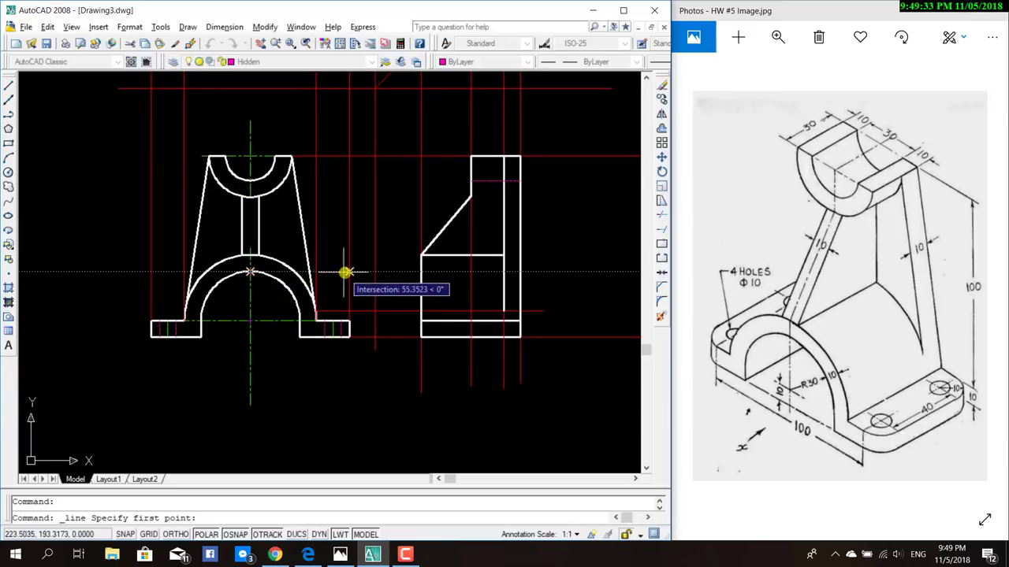
{"action": "left_click", "coordinate": [420, 275]}
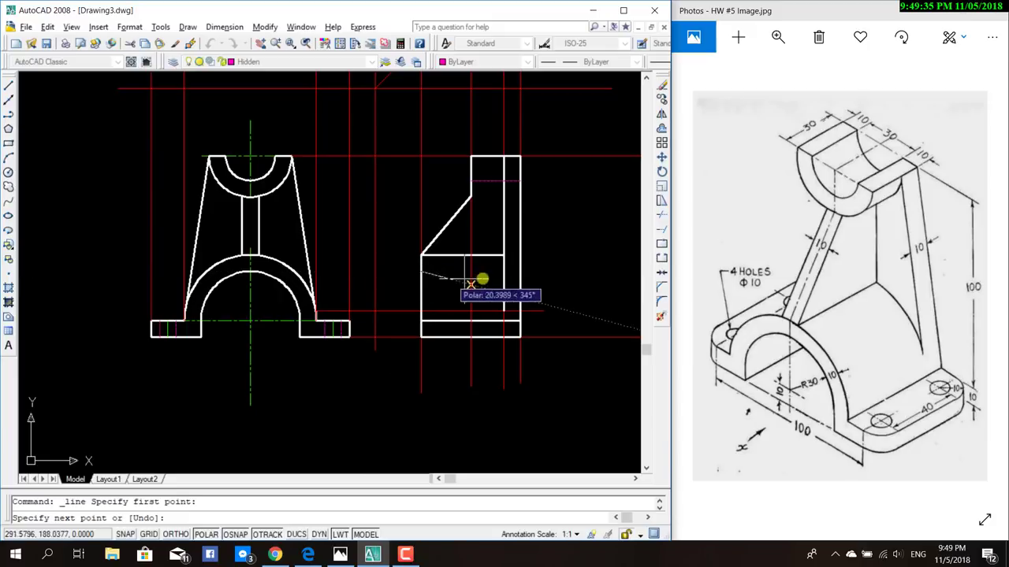
{"action": "left_click", "coordinate": [519, 274]}
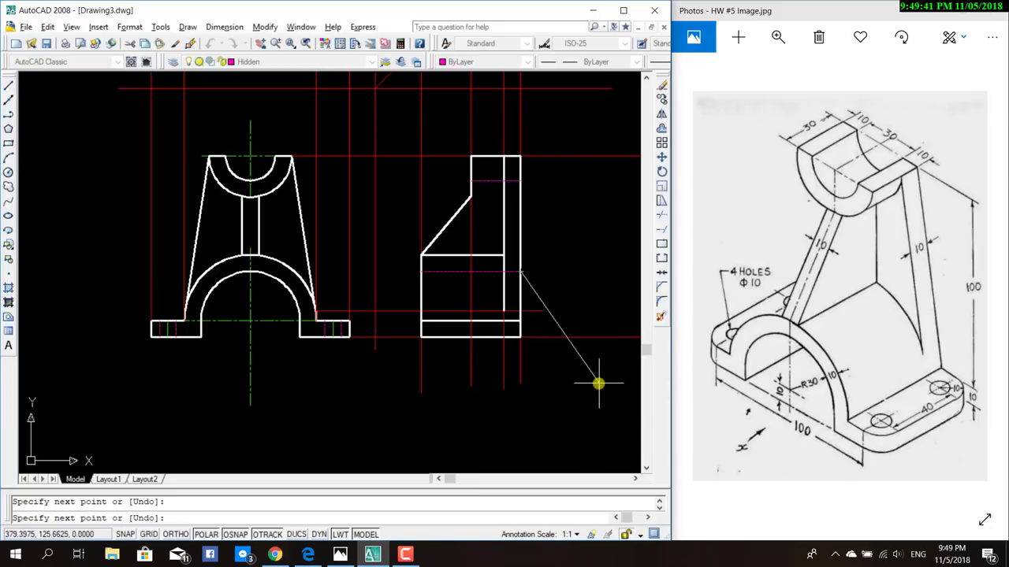
{"action": "key", "text": "Escape"}
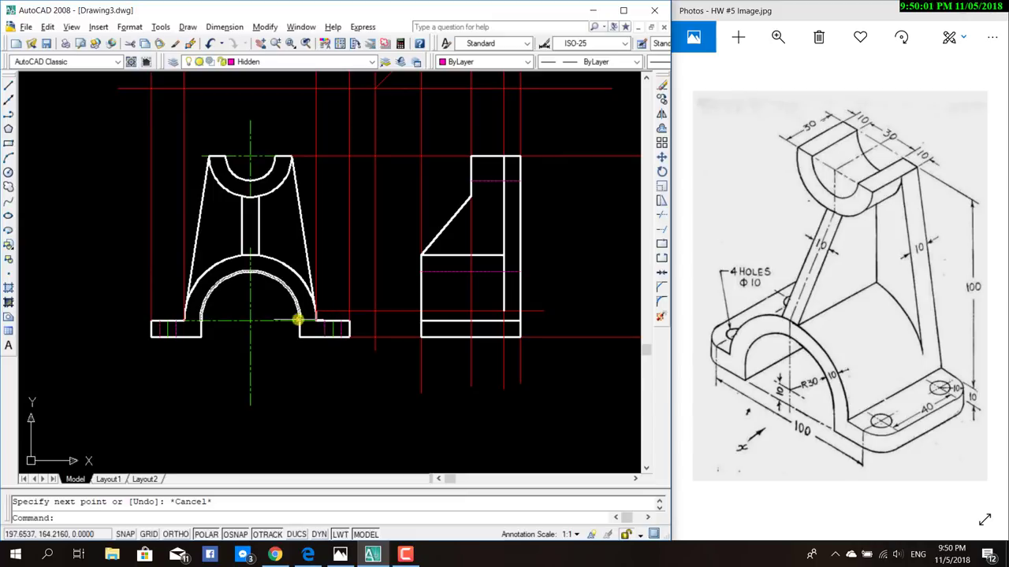
{"action": "scroll", "coordinate": [371, 311], "scroll_direction": "down", "scroll_amount": 1}
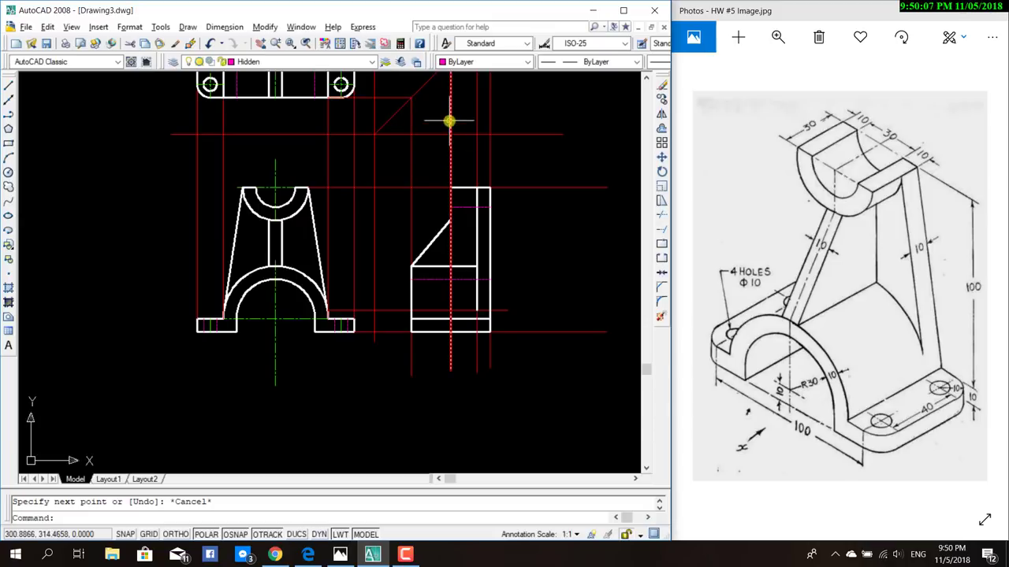
{"action": "mouse_move", "coordinate": [448, 122]}
{"action": "middle_mouse_down"}
{"action": "mouse_move", "coordinate": [423, 131]}
{"action": "mouse_move", "coordinate": [383, 220]}
{"action": "middle_mouse_up"}
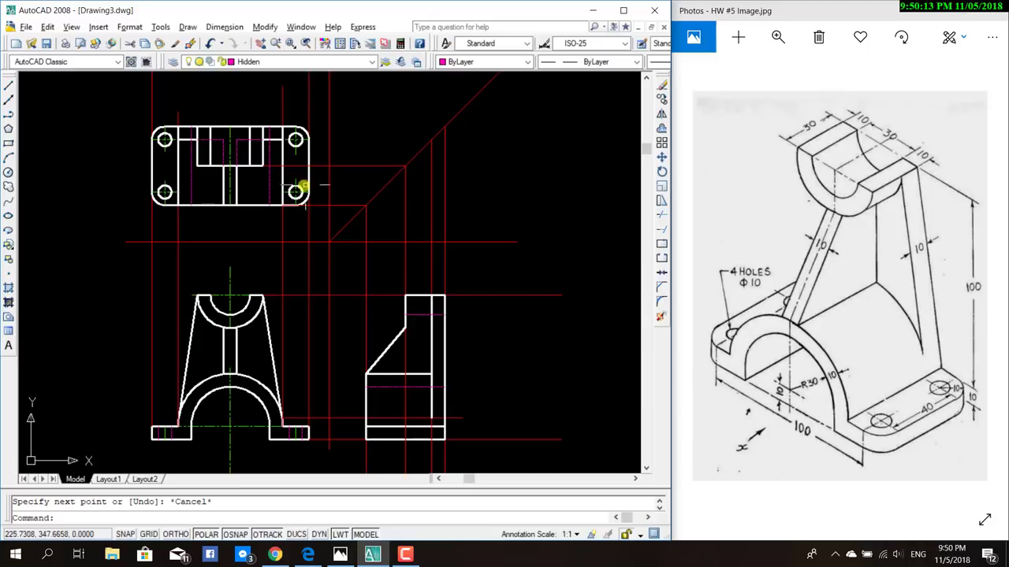
Make Projection current and draw a line from the right hole via the mitre line past the side view.
{"action": "left_click", "coordinate": [301, 188]}
{"action": "left_click", "coordinate": [371, 62]}
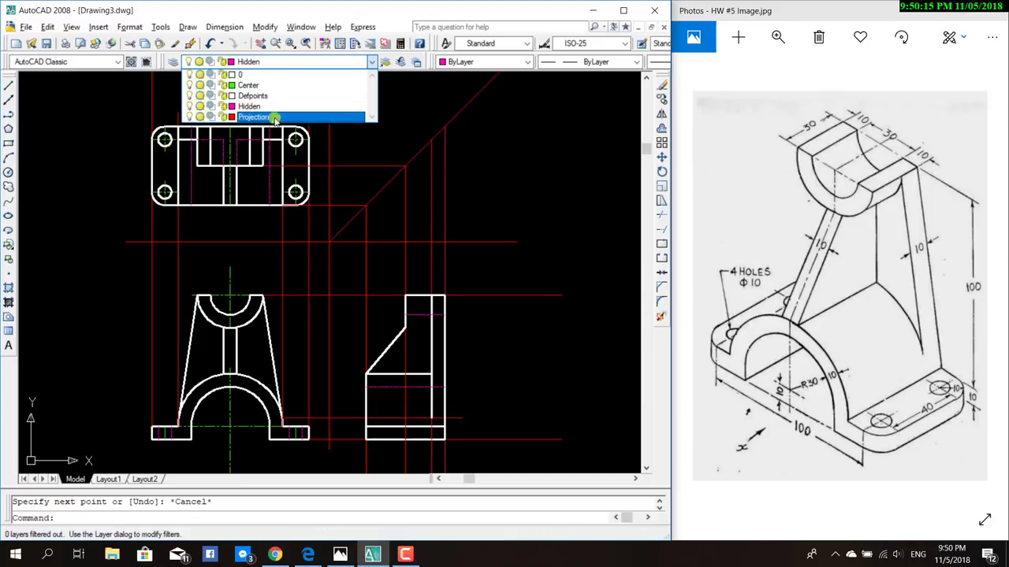
{"action": "left_click", "coordinate": [268, 114]}
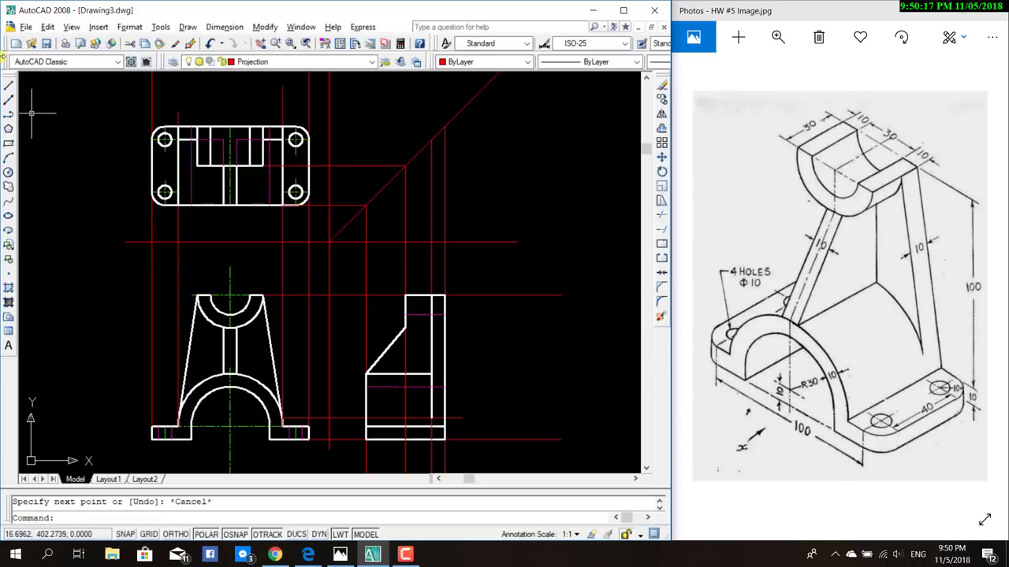
{"action": "left_click", "coordinate": [7, 84]}
{"action": "left_click", "coordinate": [295, 183]}
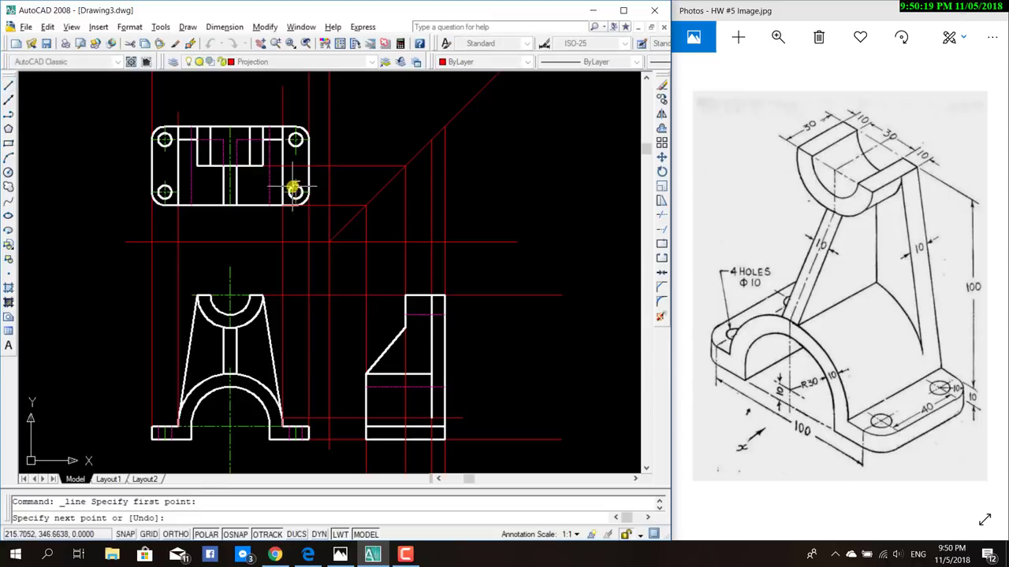
{"action": "scroll", "coordinate": [359, 190], "scroll_direction": "up", "scroll_amount": 2}
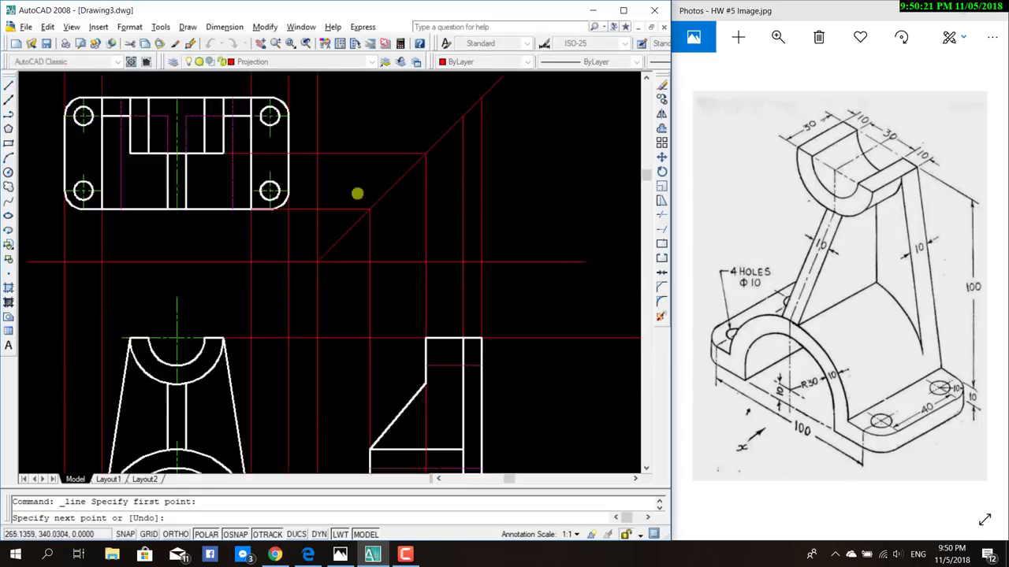
{"action": "scroll", "coordinate": [178, 184], "scroll_direction": "up", "scroll_amount": 5}
{"action": "scroll", "coordinate": [182, 189], "scroll_direction": "up", "scroll_amount": 5}
{"action": "scroll", "coordinate": [268, 197], "scroll_direction": "down", "scroll_amount": 6}
{"action": "scroll", "coordinate": [331, 213], "scroll_direction": "down", "scroll_amount": 3}
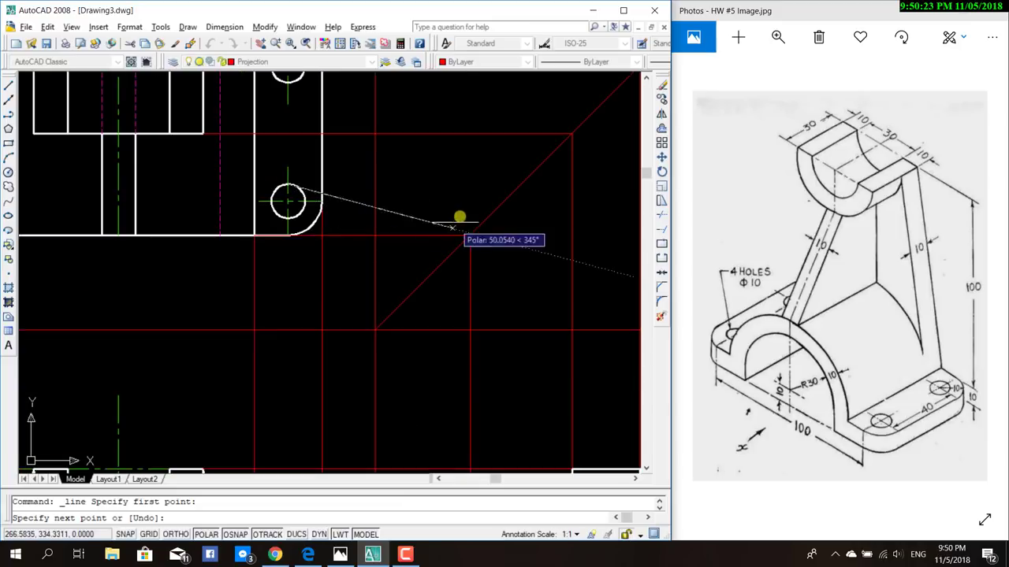
{"action": "left_click", "coordinate": [520, 183]}
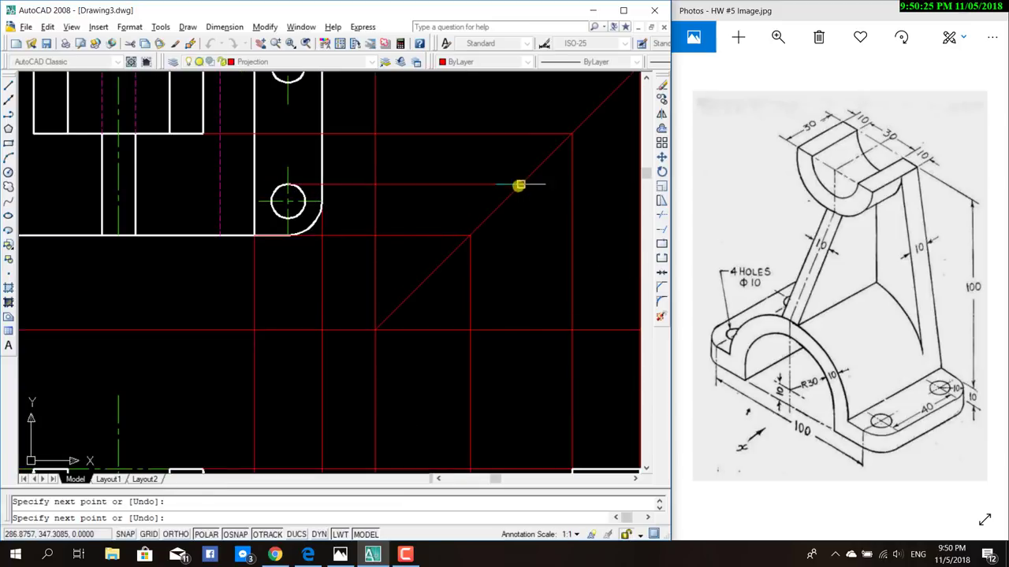
{"action": "scroll", "coordinate": [536, 331], "scroll_direction": "down", "scroll_amount": 3}
{"action": "scroll", "coordinate": [473, 241], "scroll_direction": "up", "scroll_amount": 1}
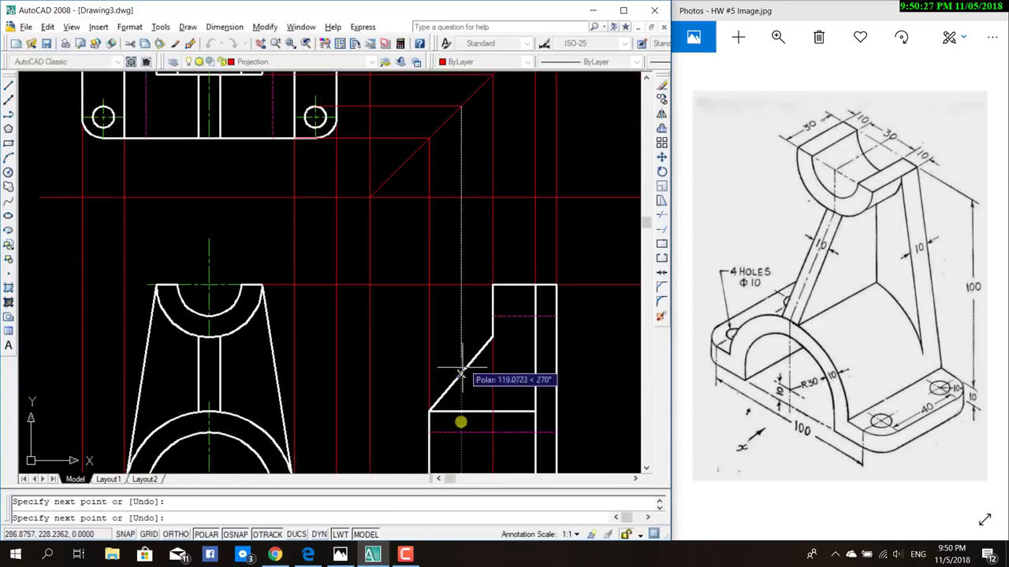
{"action": "middle_click_drag", "start_coordinate": [489, 439], "coordinate": [407, 288]}
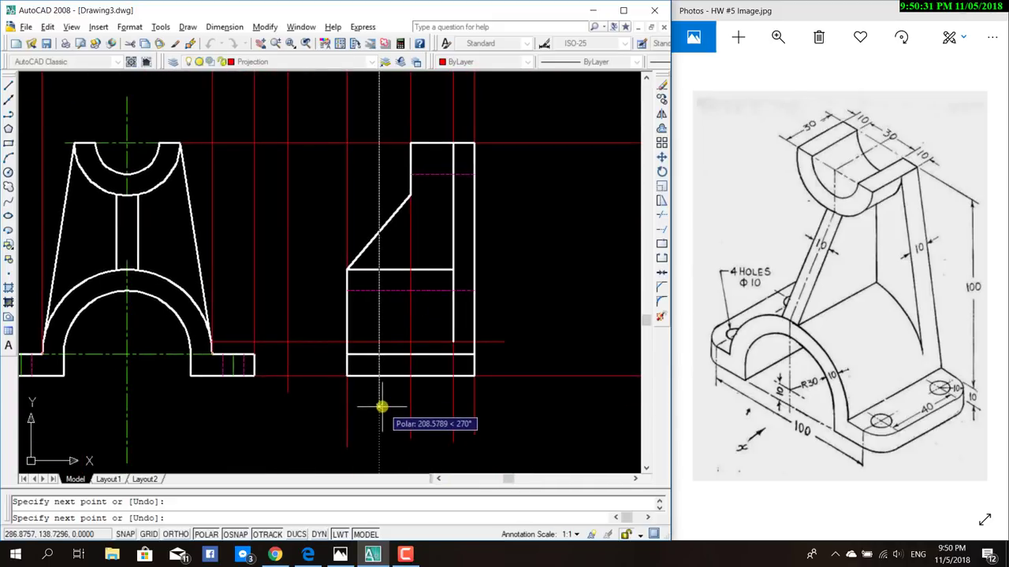
{"action": "left_click", "coordinate": [381, 407]}
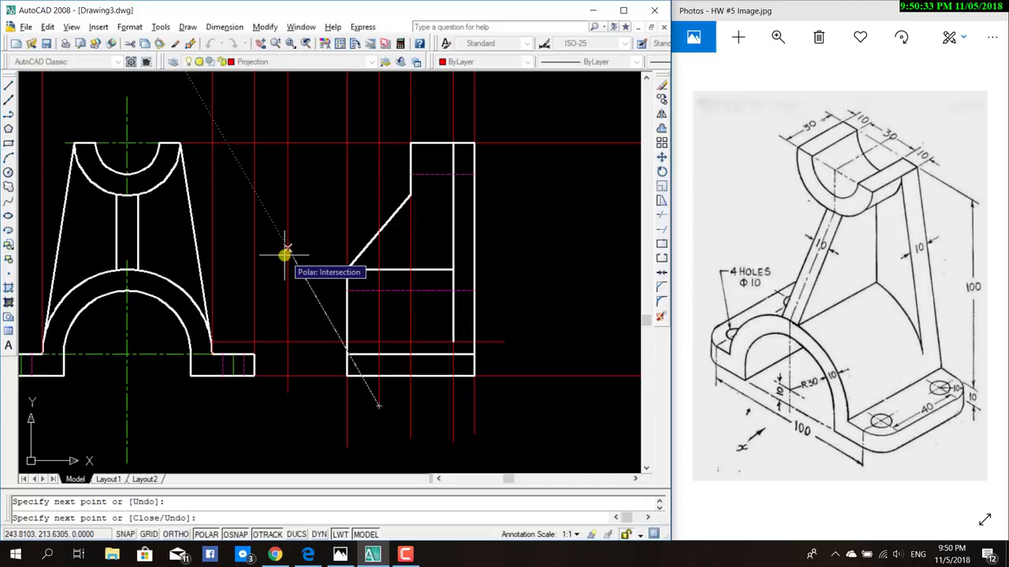
{"action": "key", "text": "Escape"}
Draw a second projection line from the hole's bottom edge via the mitre line through the side view.
{"action": "middle_click_drag", "start_coordinate": [299, 218], "coordinate": [349, 418]}
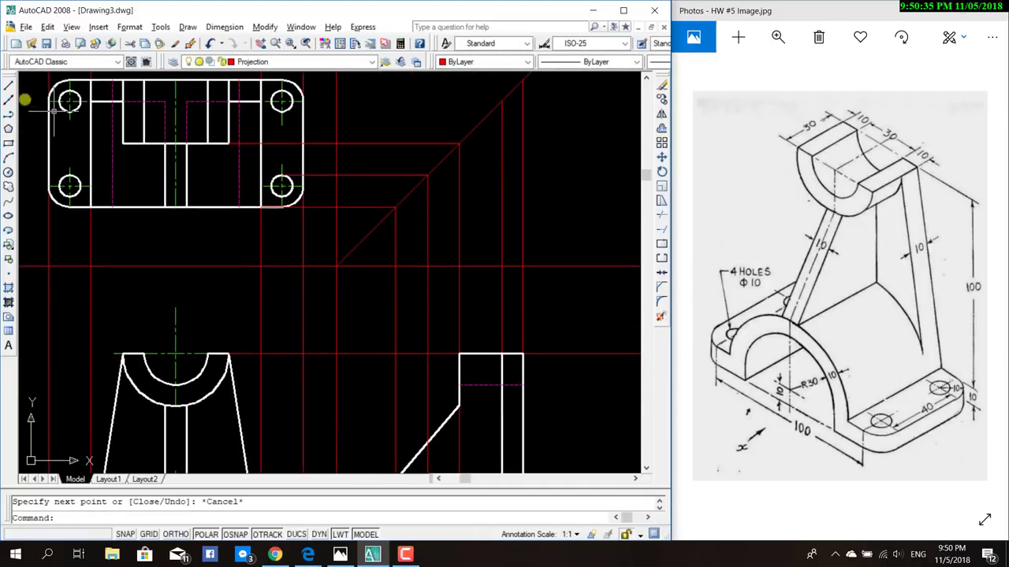
{"action": "left_click", "coordinate": [8, 84]}
{"action": "left_click", "coordinate": [282, 196]}
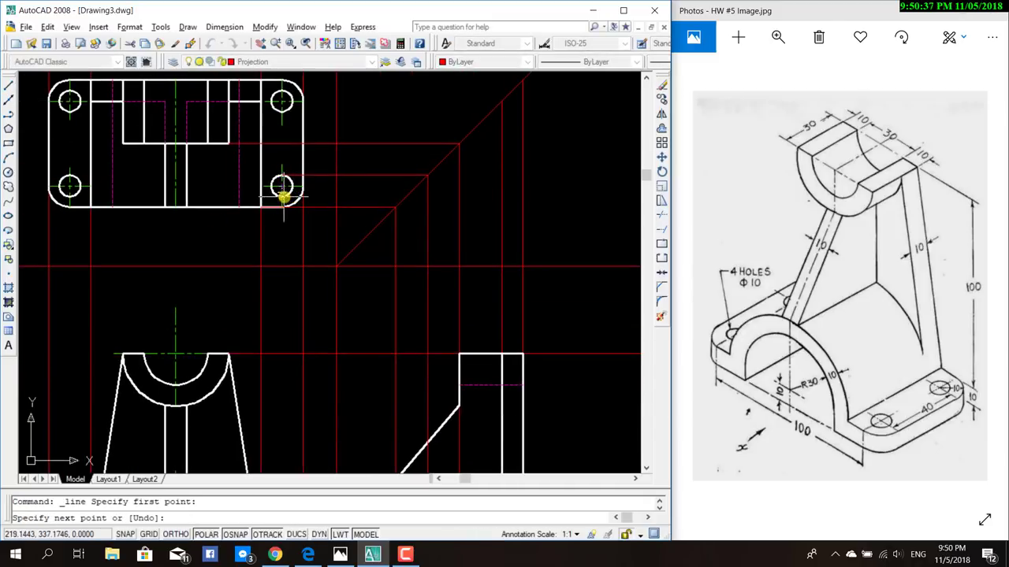
{"action": "left_click", "coordinate": [407, 198]}
{"action": "scroll", "coordinate": [407, 197], "scroll_direction": "down", "scroll_amount": 2}
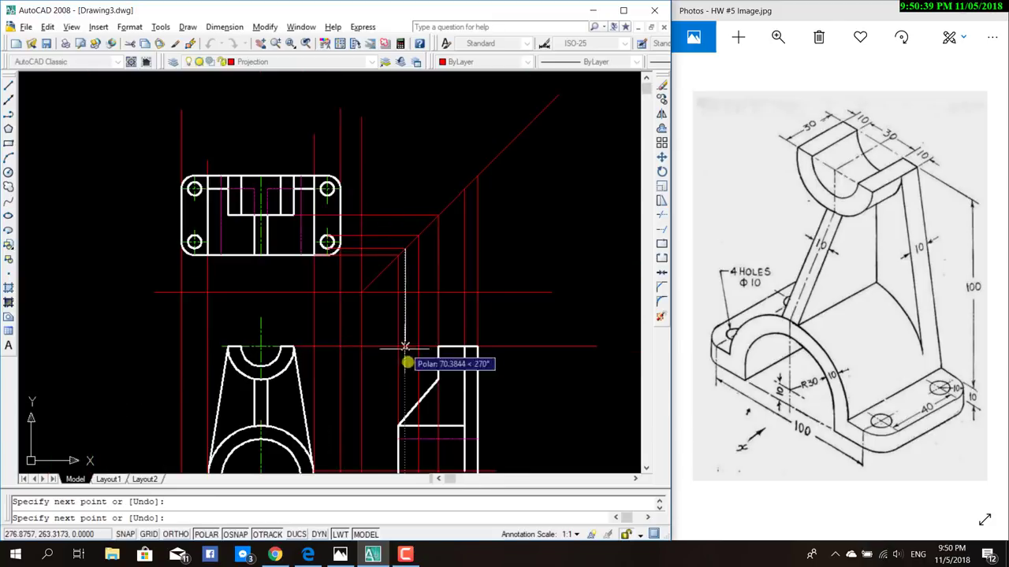
{"action": "middle_click_drag", "start_coordinate": [408, 355], "coordinate": [412, 255]}
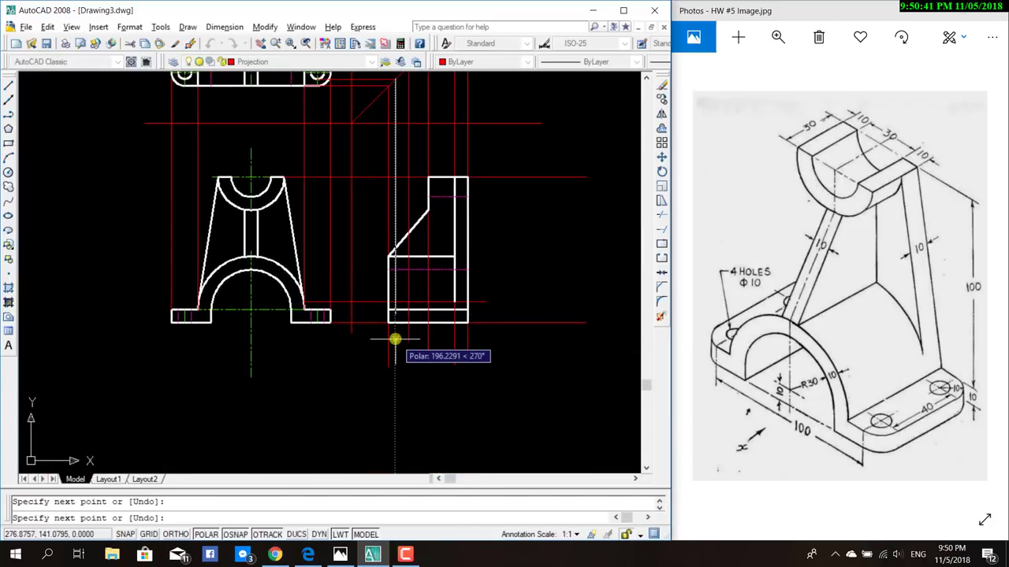
{"action": "left_click", "coordinate": [395, 341]}
{"action": "key", "text": "Escape"}
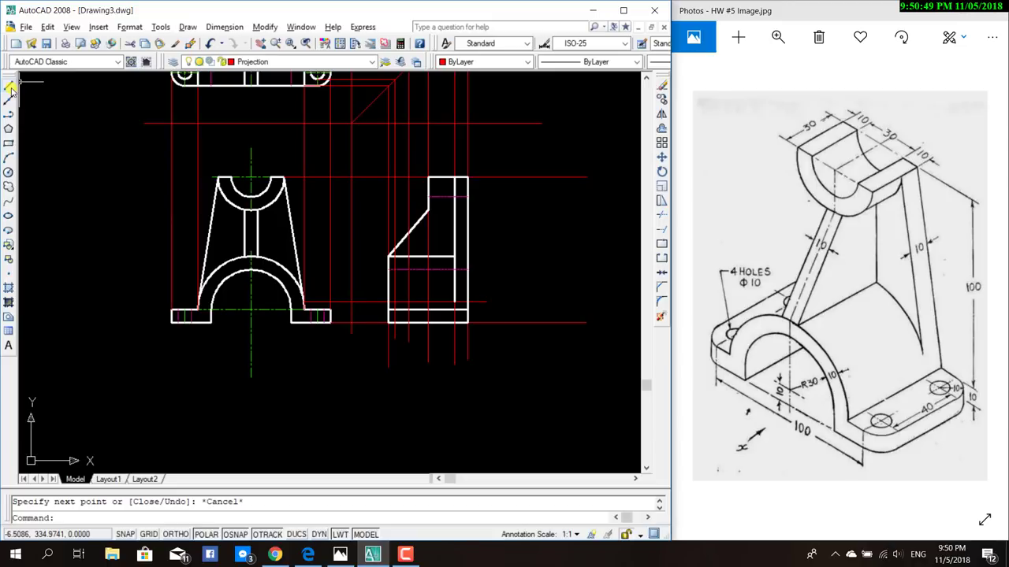
Make Hidden current and draw a short hidden line at the side view's corner.
{"action": "key", "text": "Escape"}
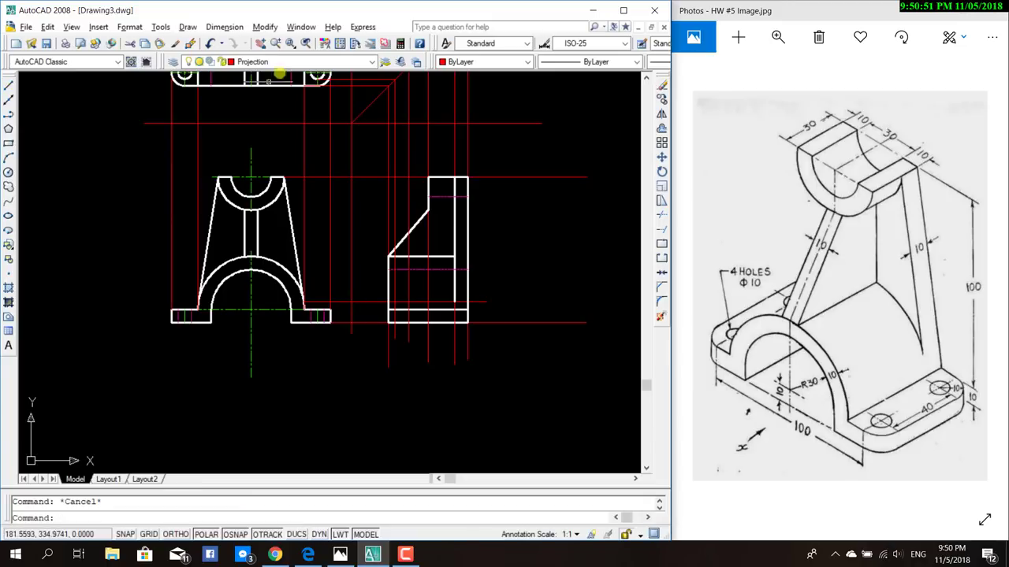
{"action": "left_click", "coordinate": [371, 63]}
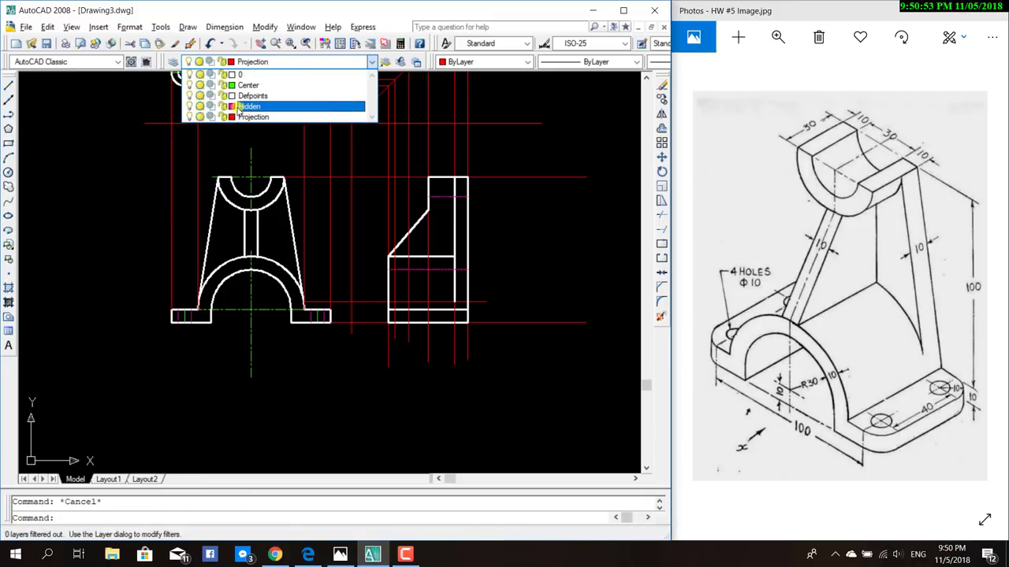
{"action": "left_click", "coordinate": [9, 84]}
{"action": "left_click", "coordinate": [407, 311]}
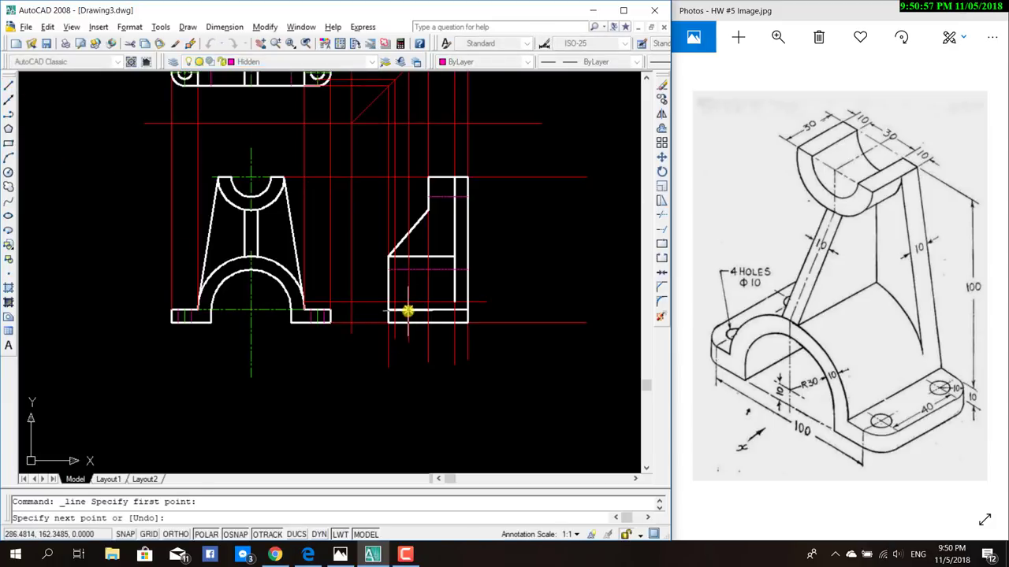
{"action": "left_click", "coordinate": [409, 325]}
{"action": "key", "text": "Escape"}
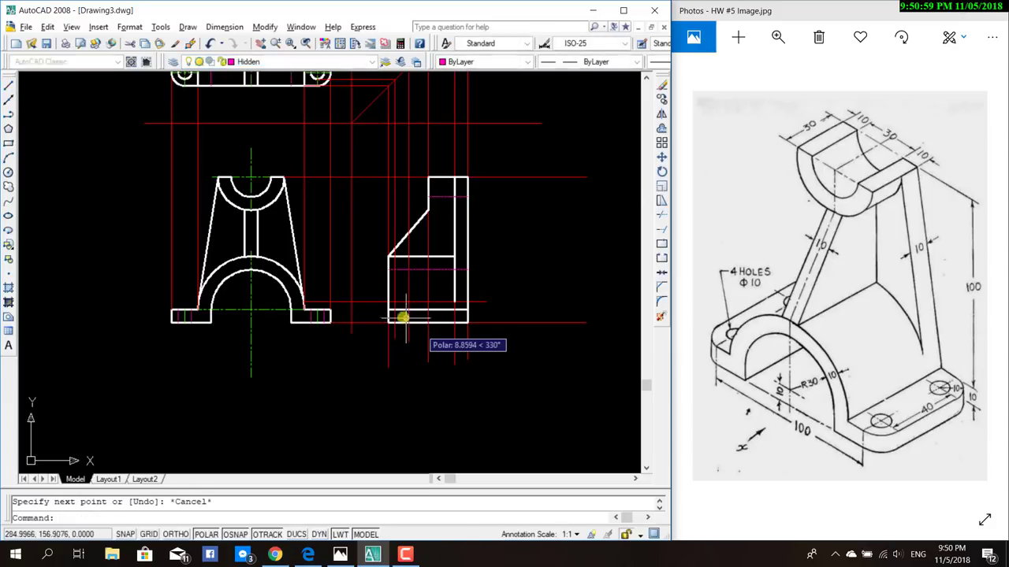
Add another short hidden segment at the side view's lower-left corner.
{"action": "left_click", "coordinate": [9, 84]}
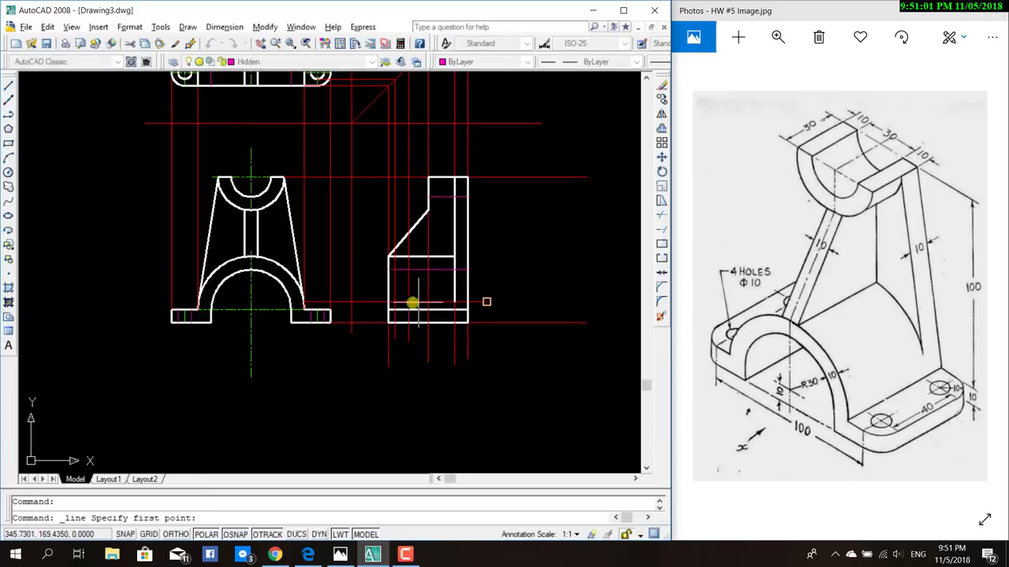
{"action": "left_click", "coordinate": [396, 321]}
{"action": "left_click", "coordinate": [396, 321]}
{"action": "key", "text": "Escape"}
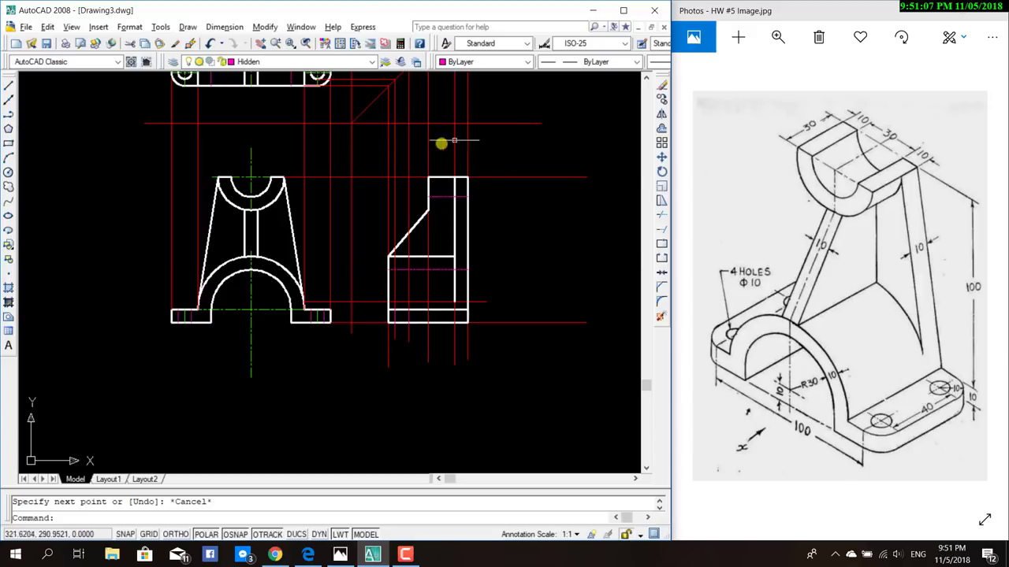
{"action": "scroll", "coordinate": [520, 237], "scroll_direction": "up", "scroll_amount": 1}
{"action": "scroll", "coordinate": [504, 259], "scroll_direction": "down", "scroll_amount": 2}
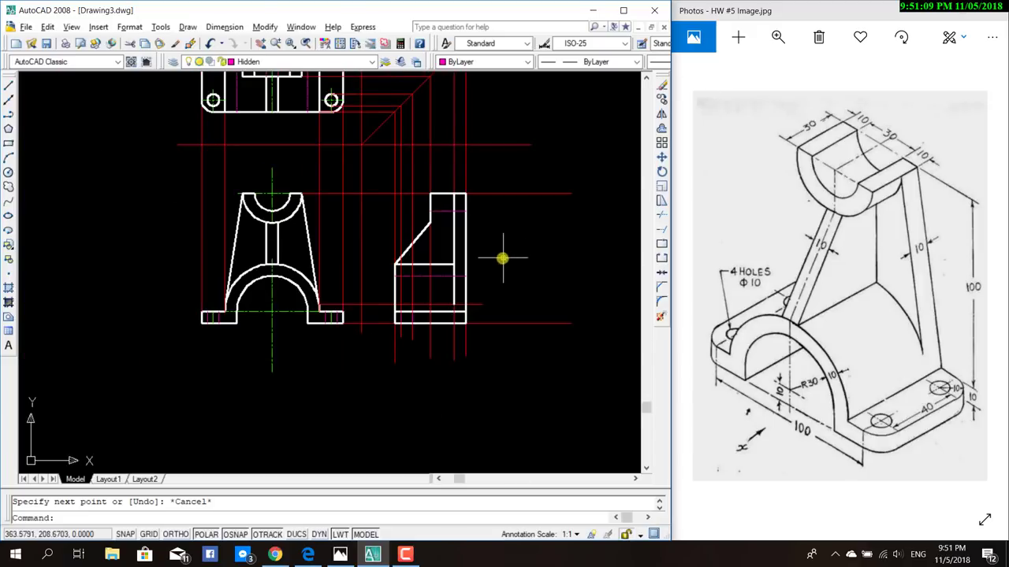
{"action": "mouse_move", "coordinate": [502, 258]}
{"action": "middle_mouse_down"}
{"action": "mouse_move", "coordinate": [520, 355]}
{"action": "mouse_move", "coordinate": [521, 345]}
{"action": "middle_mouse_up"}
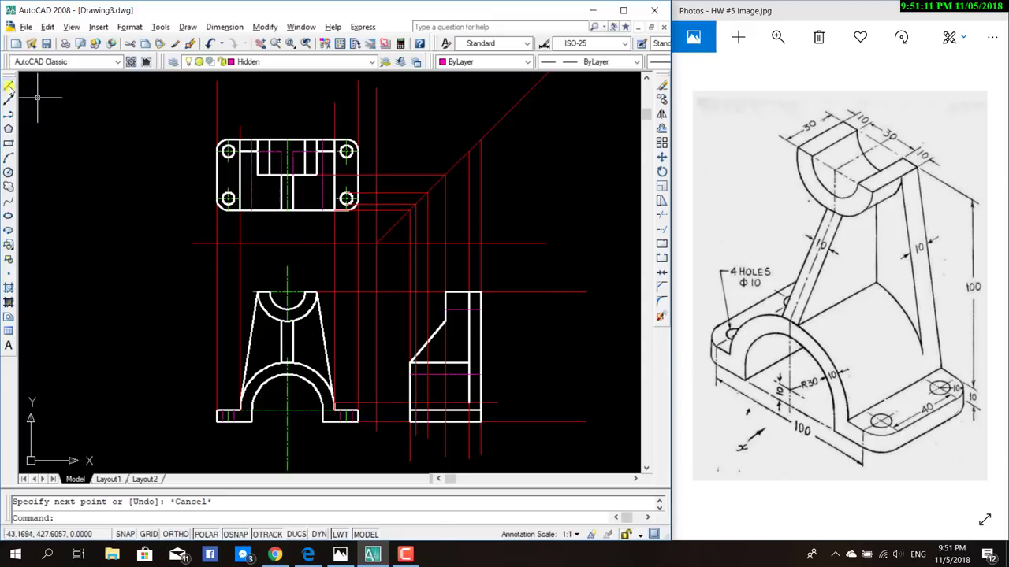
{"action": "left_click", "coordinate": [370, 62]}
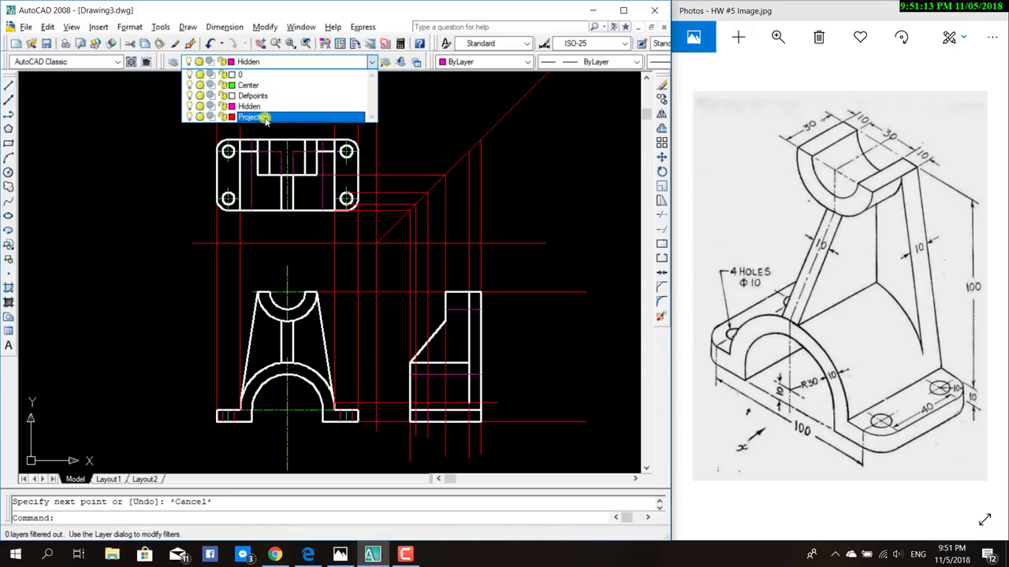
On the Projection layer, draw a line from the top-view circle to the mitre line, then down into the side view.
{"action": "left_click", "coordinate": [265, 118]}
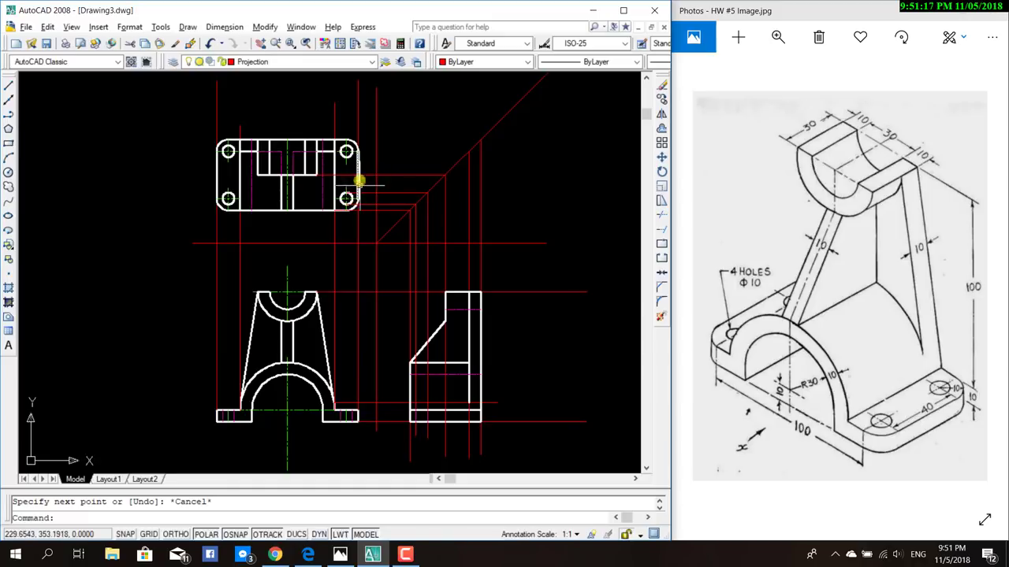
{"action": "left_click", "coordinate": [8, 84]}
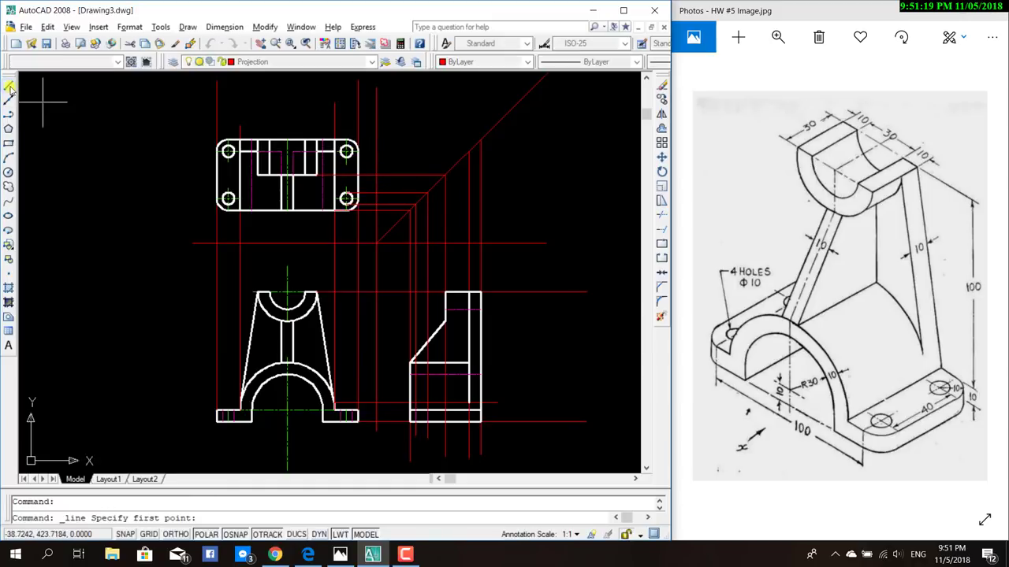
{"action": "left_click", "coordinate": [346, 147]}
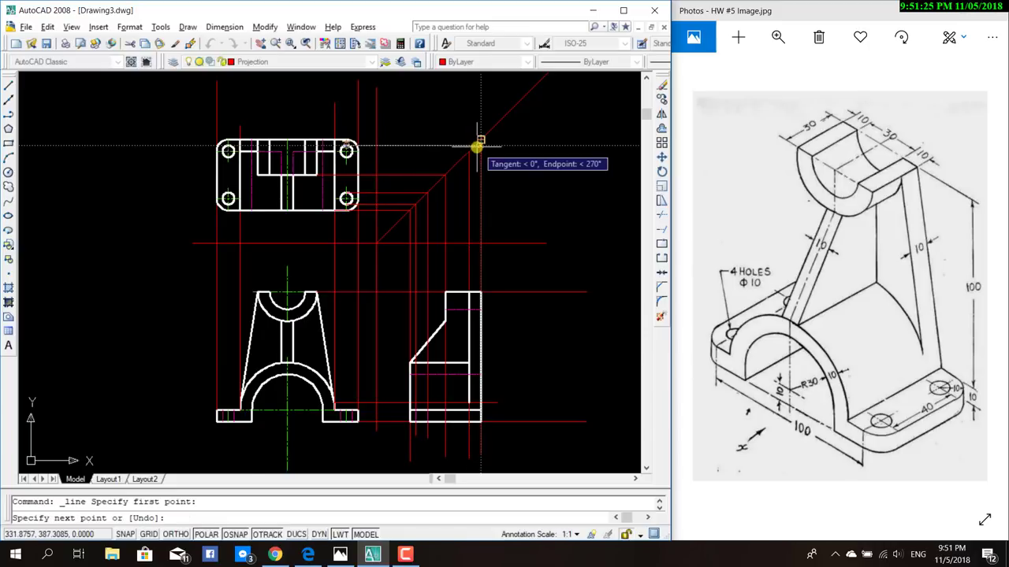
{"action": "scroll", "coordinate": [472, 150], "scroll_direction": "up", "scroll_amount": 2}
{"action": "scroll", "coordinate": [473, 147], "scroll_direction": "up", "scroll_amount": 1}
{"action": "left_click", "coordinate": [475, 140]}
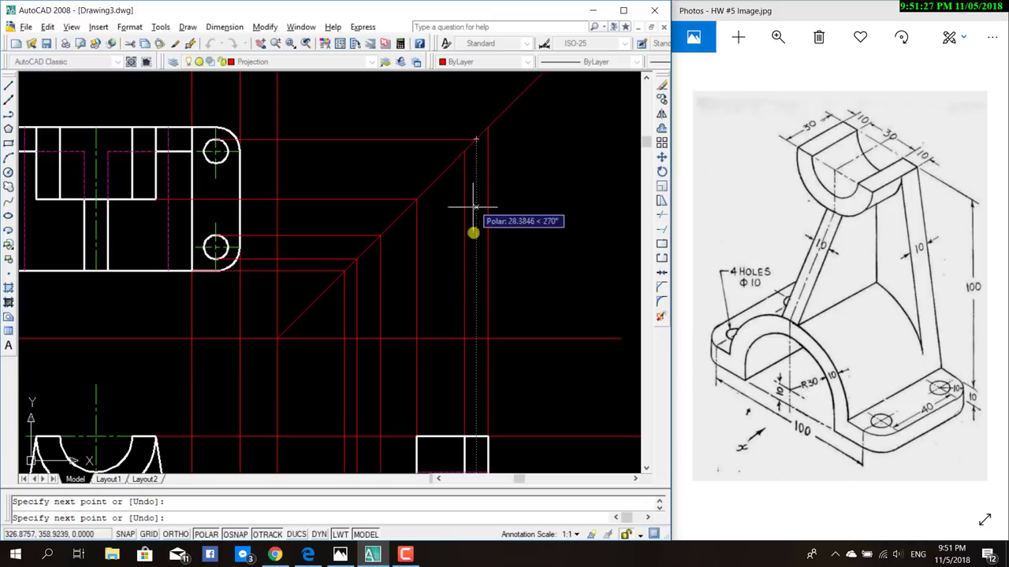
{"action": "scroll", "coordinate": [484, 353], "scroll_direction": "down", "scroll_amount": 3}
{"action": "scroll", "coordinate": [491, 231], "scroll_direction": "down", "scroll_amount": 1}
{"action": "left_click", "coordinate": [477, 285]}
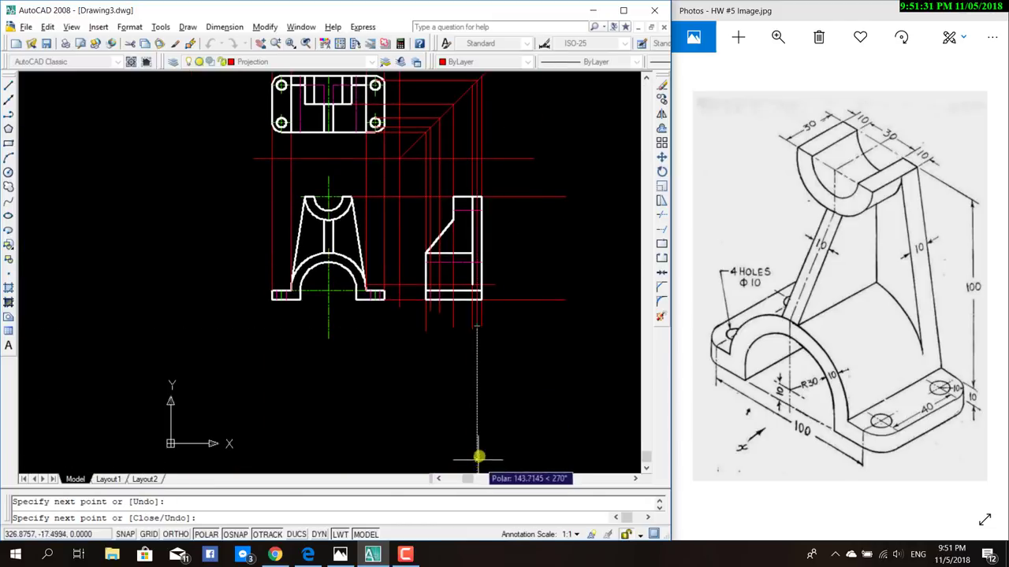
{"action": "key", "text": "Escape"}
Draw a second projection line from the upper hole's centre to the 45° mitre line, then down into the side view.
{"action": "left_click", "coordinate": [7, 88]}
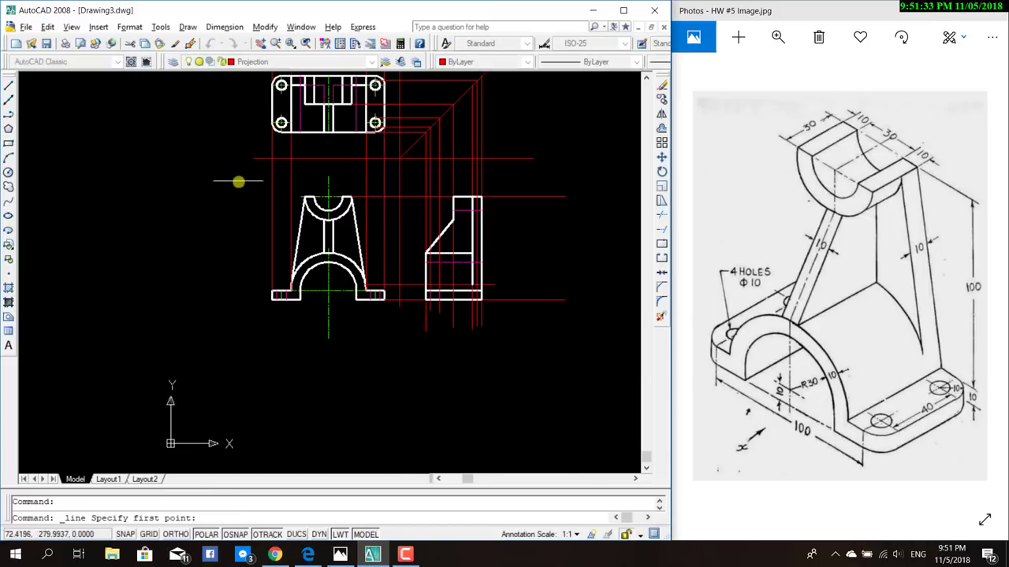
{"action": "scroll", "coordinate": [303, 187], "scroll_direction": "up", "scroll_amount": 5}
{"action": "middle_click_drag", "start_coordinate": [500, 180], "coordinate": [207, 408]}
{"action": "scroll", "coordinate": [207, 408], "scroll_direction": "down", "scroll_amount": 1}
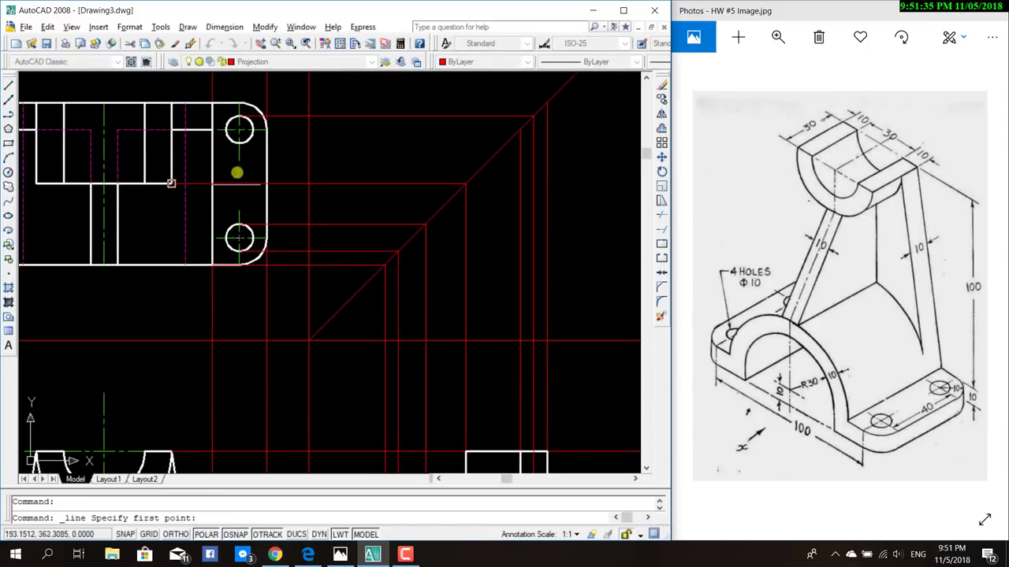
{"action": "left_click", "coordinate": [239, 130]}
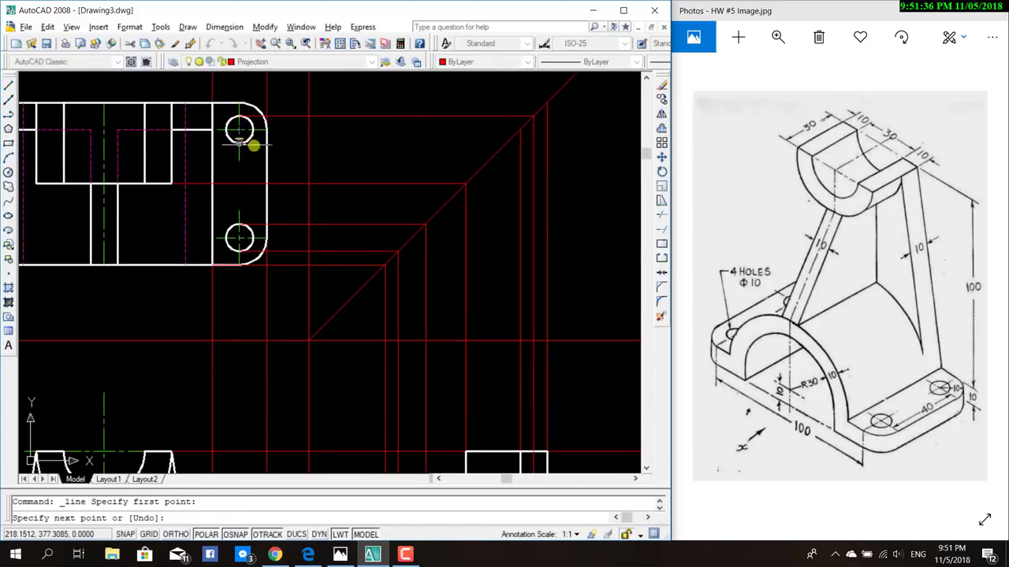
{"action": "left_click", "coordinate": [507, 143]}
{"action": "scroll", "coordinate": [495, 233], "scroll_direction": "down", "scroll_amount": 3}
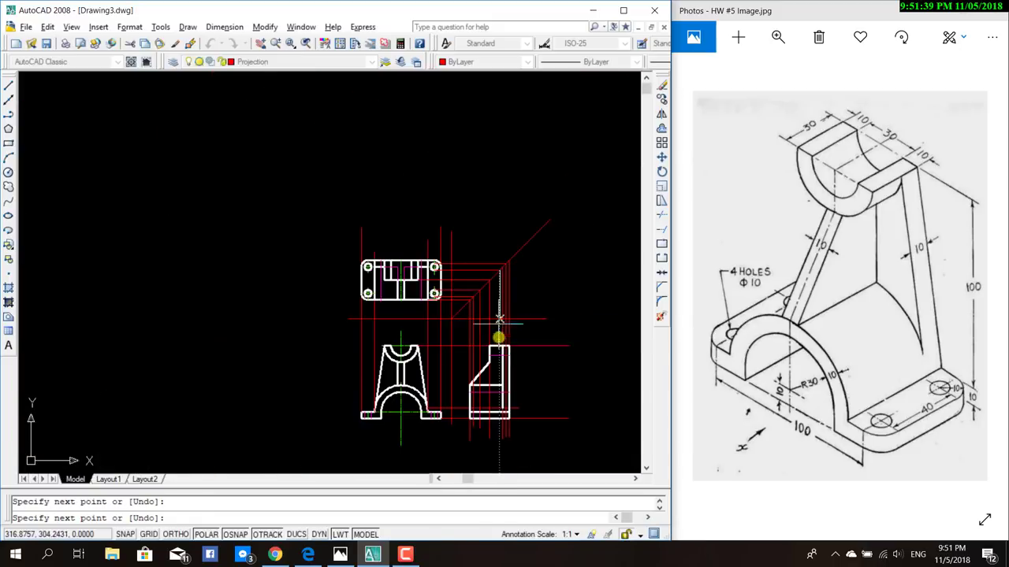
{"action": "middle_click_drag", "start_coordinate": [492, 379], "coordinate": [477, 303]}
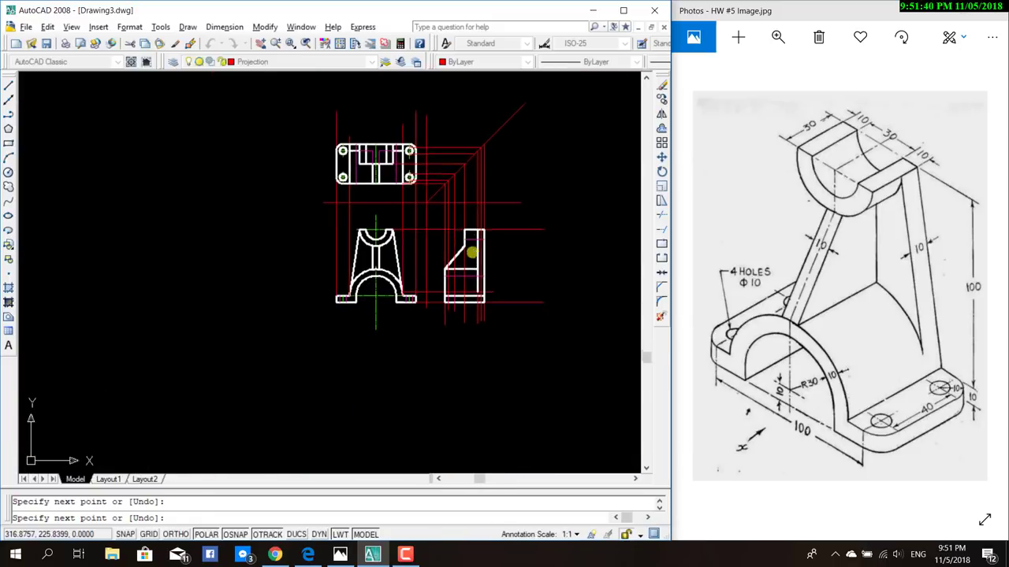
{"action": "scroll", "coordinate": [475, 312], "scroll_direction": "up", "scroll_amount": 3}
{"action": "scroll", "coordinate": [474, 311], "scroll_direction": "up", "scroll_amount": 3}
{"action": "left_click", "coordinate": [474, 311]}
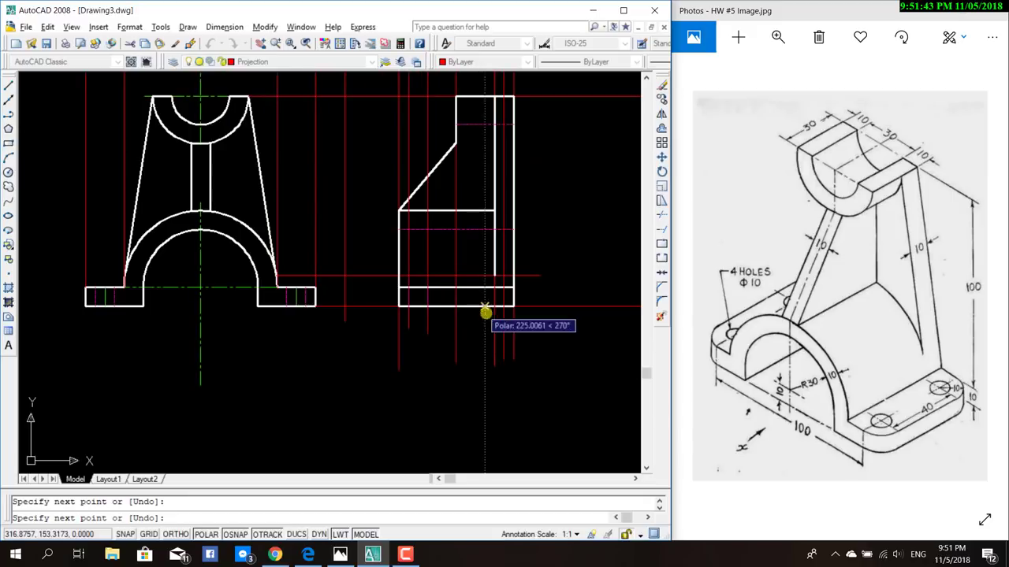
{"action": "key", "text": "Escape"}
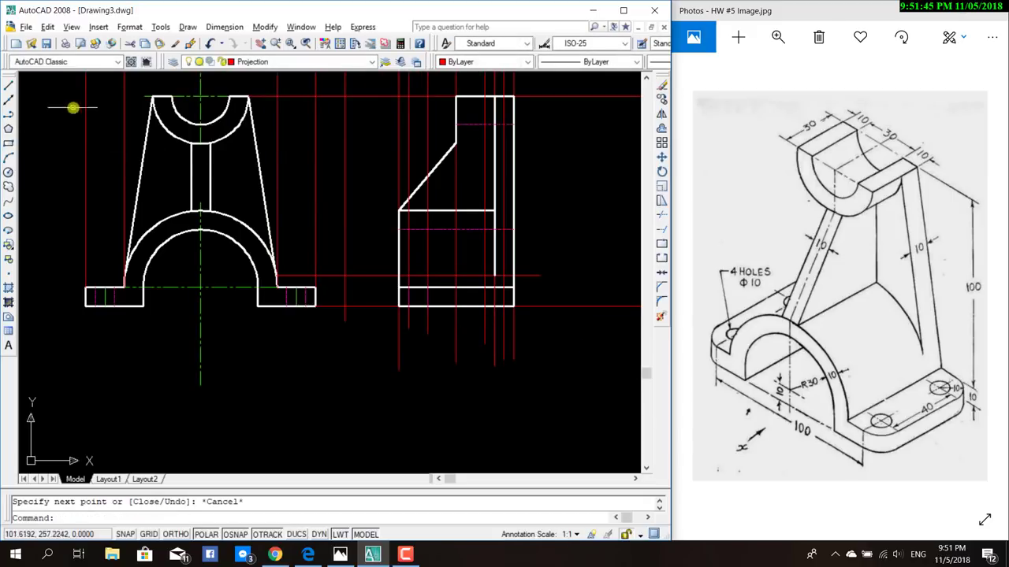
{"action": "left_click", "coordinate": [343, 62]}
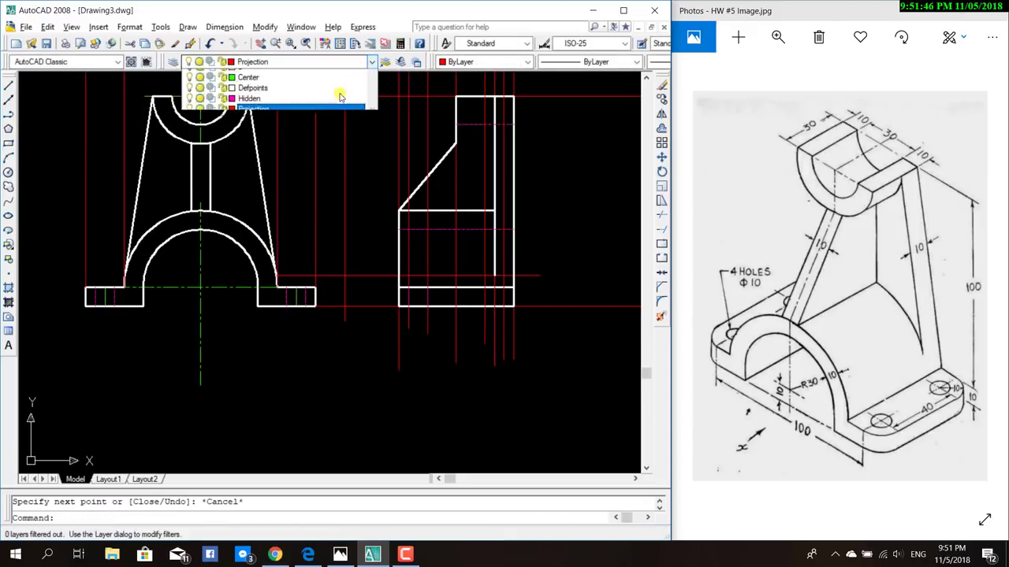
Switch to the Hidden layer, abandon two trial lines in the side view, then make Center current.
{"action": "left_click", "coordinate": [271, 99]}
{"action": "left_click", "coordinate": [8, 85]}
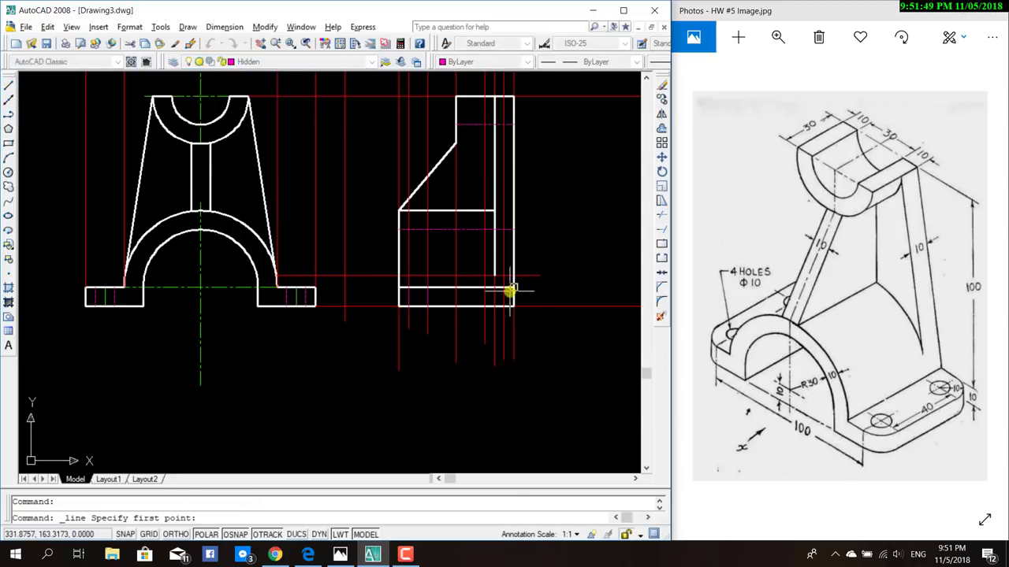
{"action": "left_click", "coordinate": [505, 289]}
{"action": "key", "text": "Escape"}
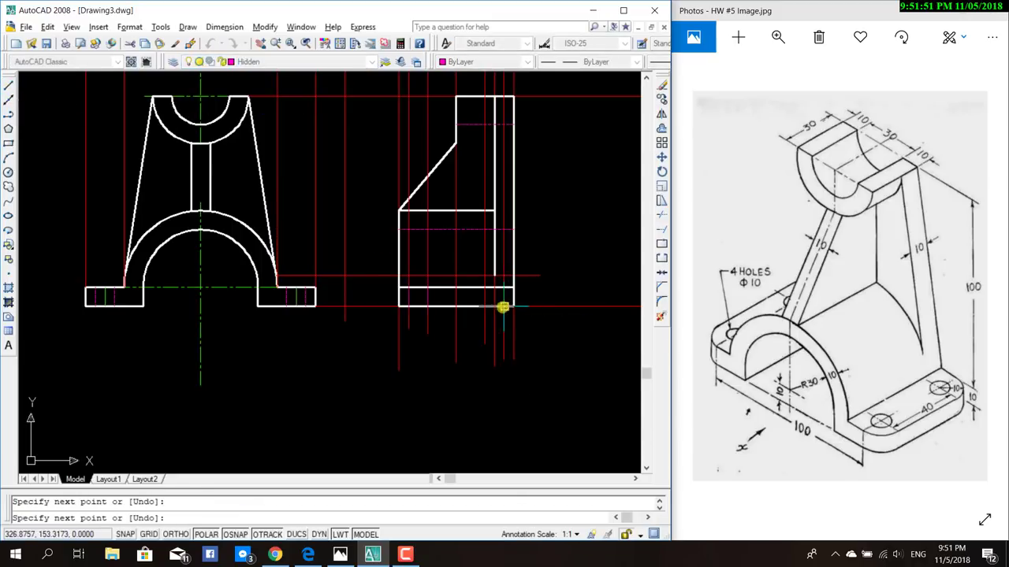
{"action": "left_click", "coordinate": [8, 86]}
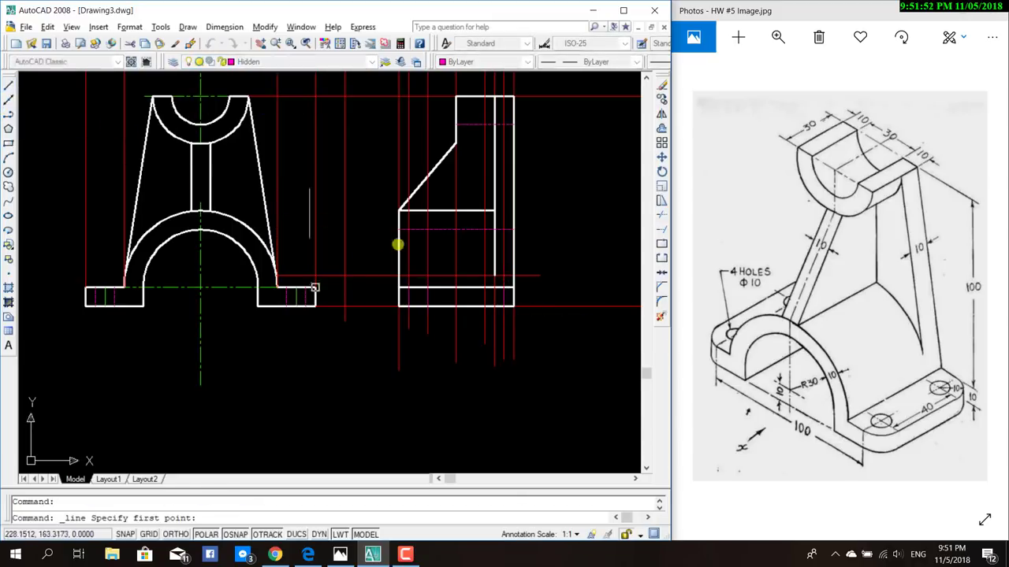
{"action": "left_click", "coordinate": [485, 307]}
{"action": "key", "text": "Escape"}
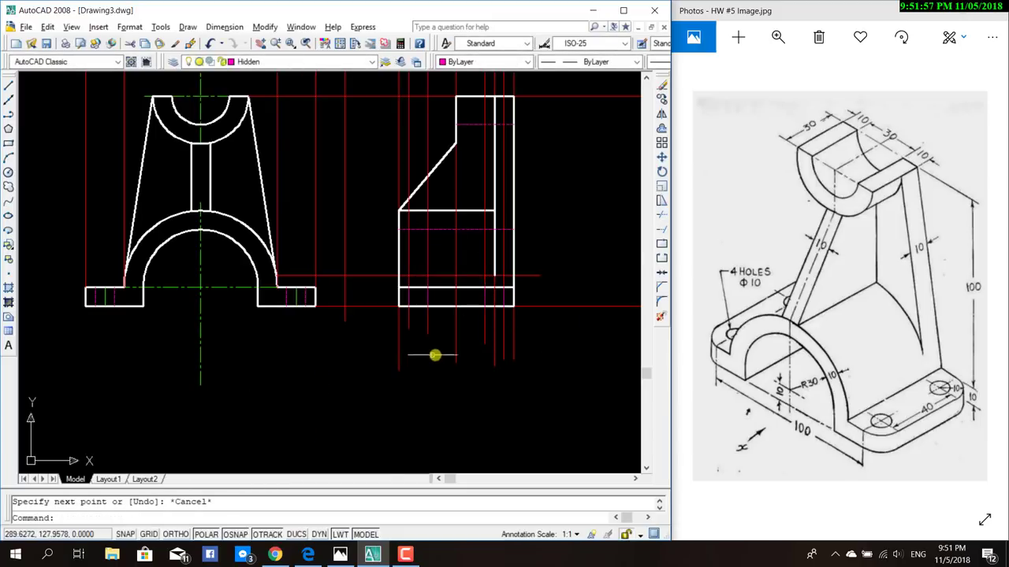
{"action": "left_click", "coordinate": [355, 62]}
{"action": "left_click", "coordinate": [268, 85]}
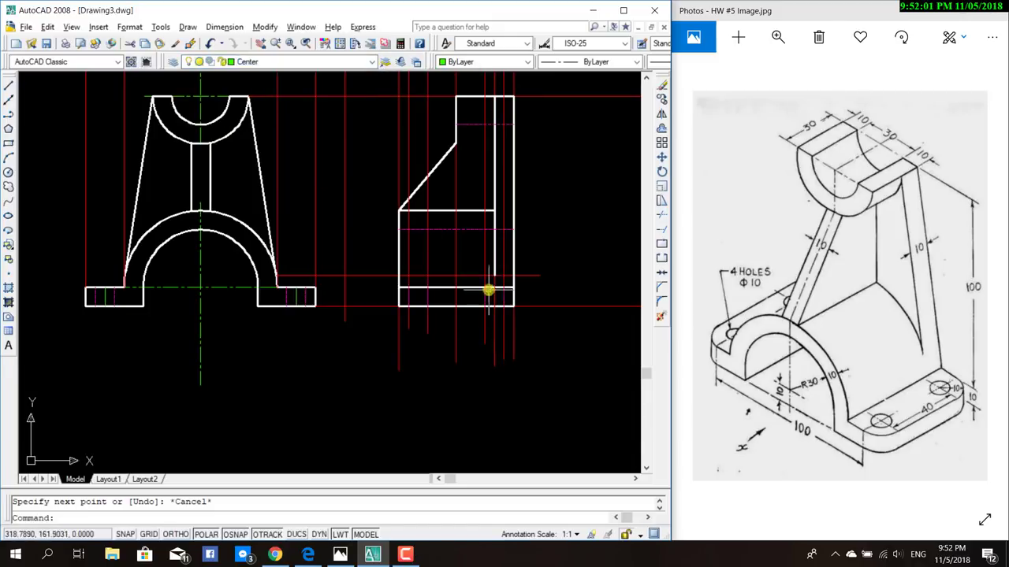
Draw a centre line in the side view's base, starting 5 units along the tracked edge and ending at the projection intersection.
{"action": "left_click", "coordinate": [7, 84]}
{"action": "left_click", "coordinate": [494, 305]}
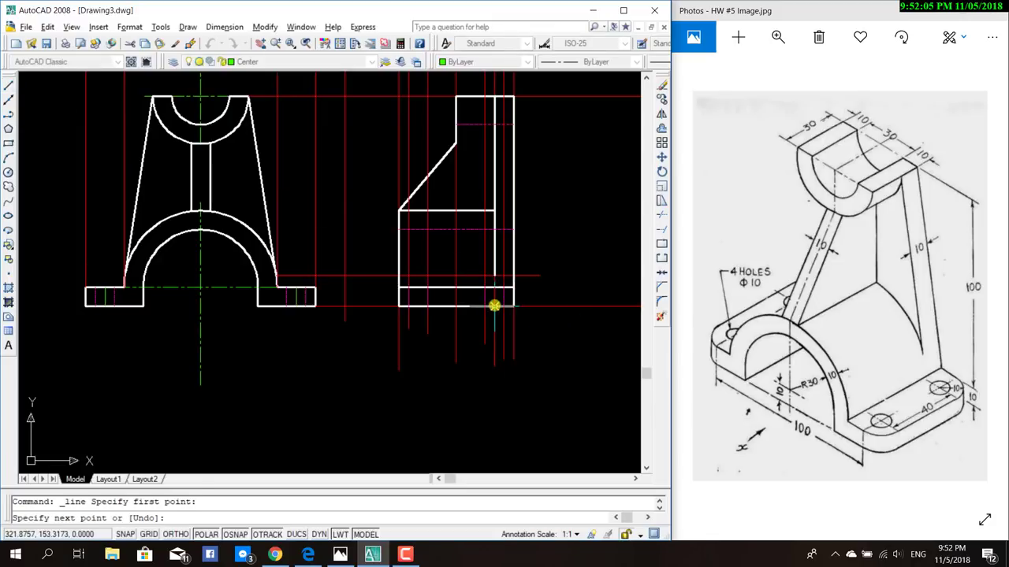
{"action": "key", "text": "Escape"}
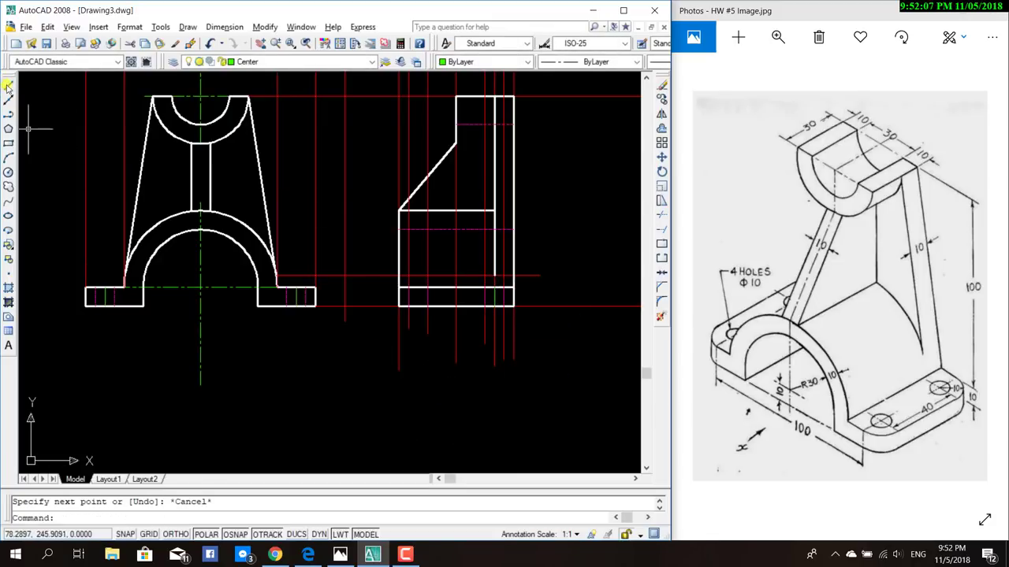
{"action": "left_click", "coordinate": [7, 84]}
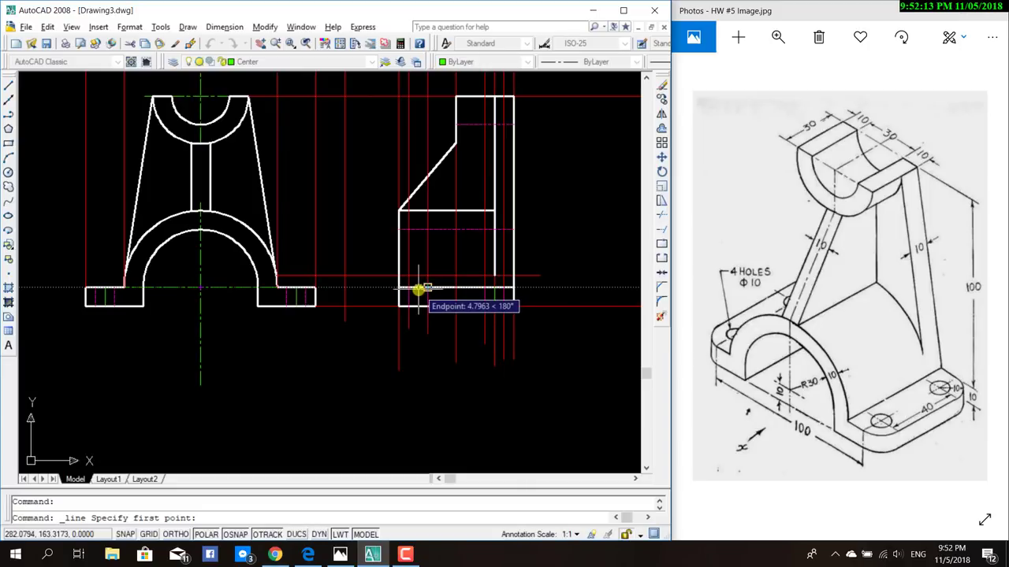
{"action": "type", "text": "5"}
{"action": "key", "text": "Return"}
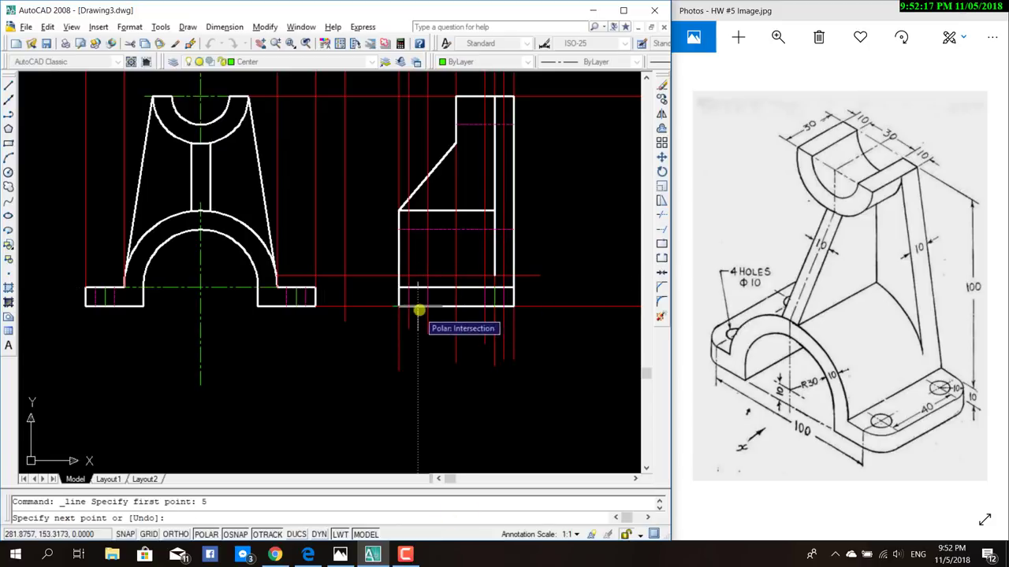
{"action": "left_click", "coordinate": [420, 309]}
{"action": "key", "text": "Return"}
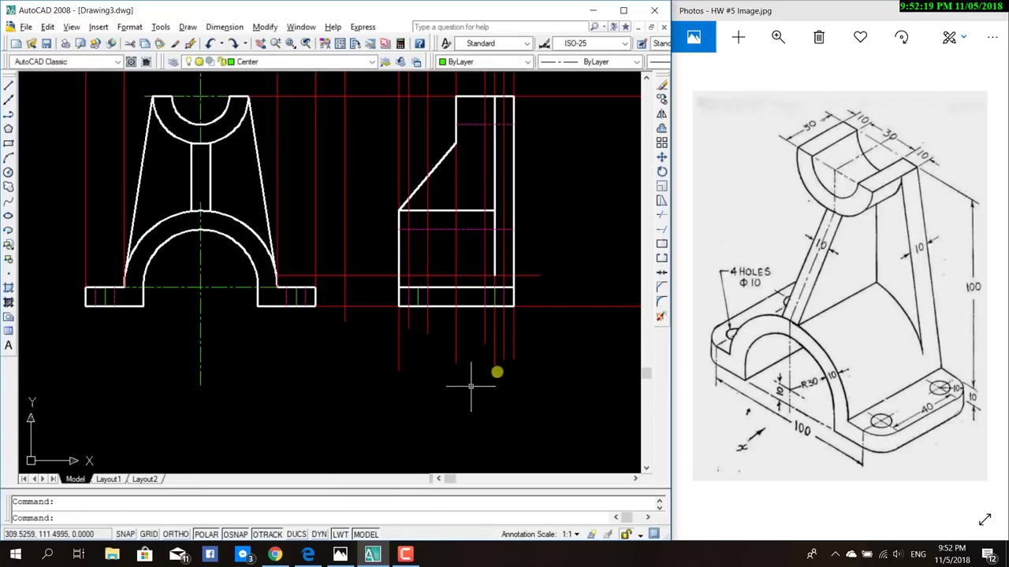
{"action": "middle_click_drag", "start_coordinate": [570, 254], "coordinate": [541, 326]}
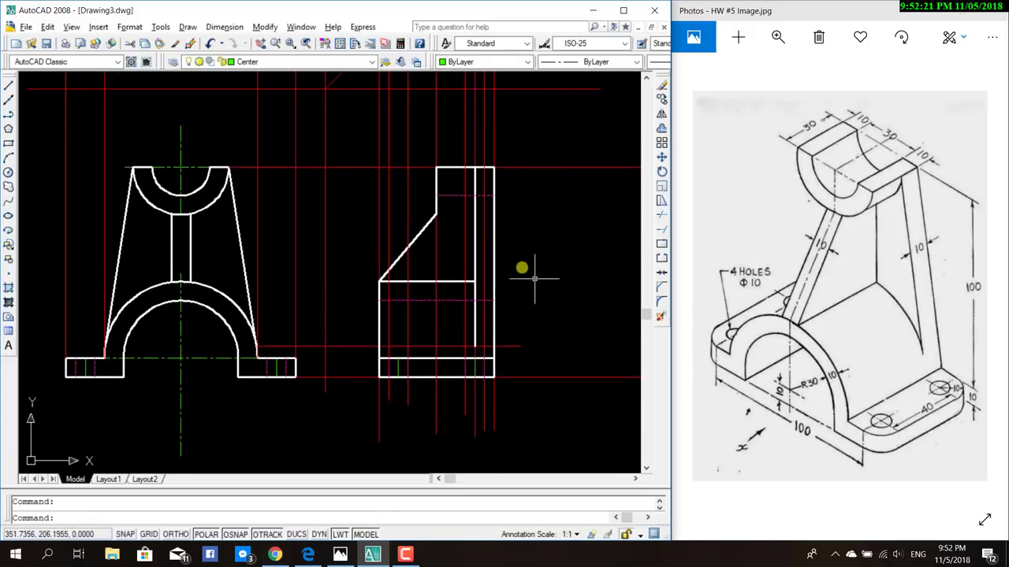
{"action": "scroll", "coordinate": [323, 101], "scroll_direction": "down", "scroll_amount": 3}
{"action": "middle_click_drag", "start_coordinate": [570, 218], "coordinate": [484, 326]}
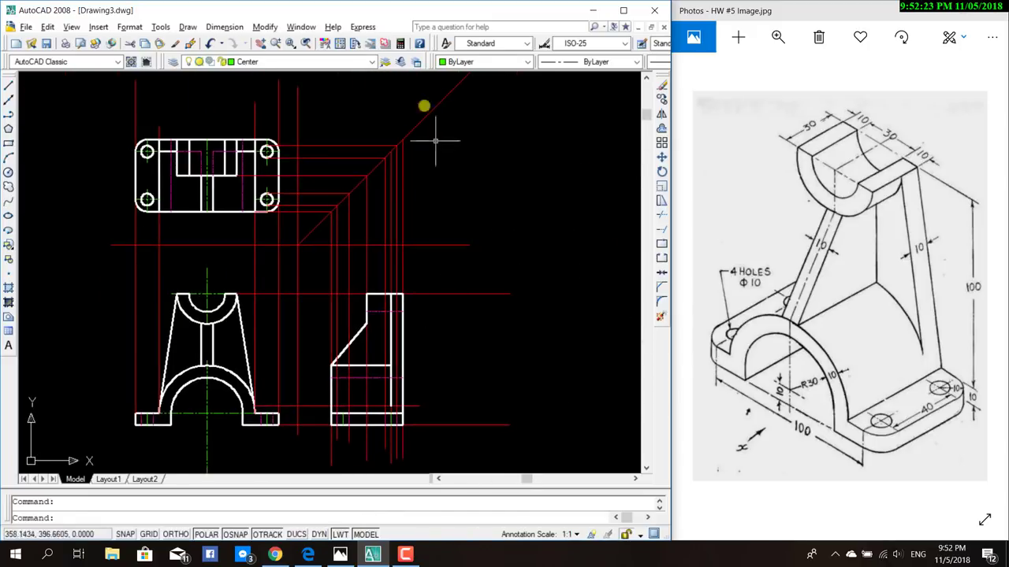
{"action": "left_click", "coordinate": [375, 62]}
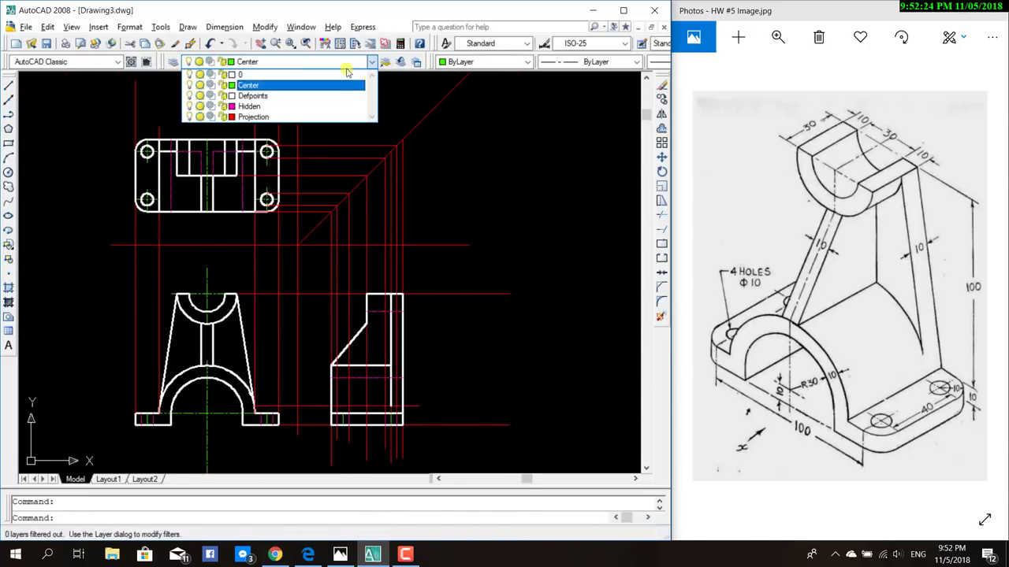
Turn off the Projection layer so the red projection and mitre lines disappear.
{"action": "left_click", "coordinate": [188, 117]}
{"action": "left_click", "coordinate": [465, 193]}
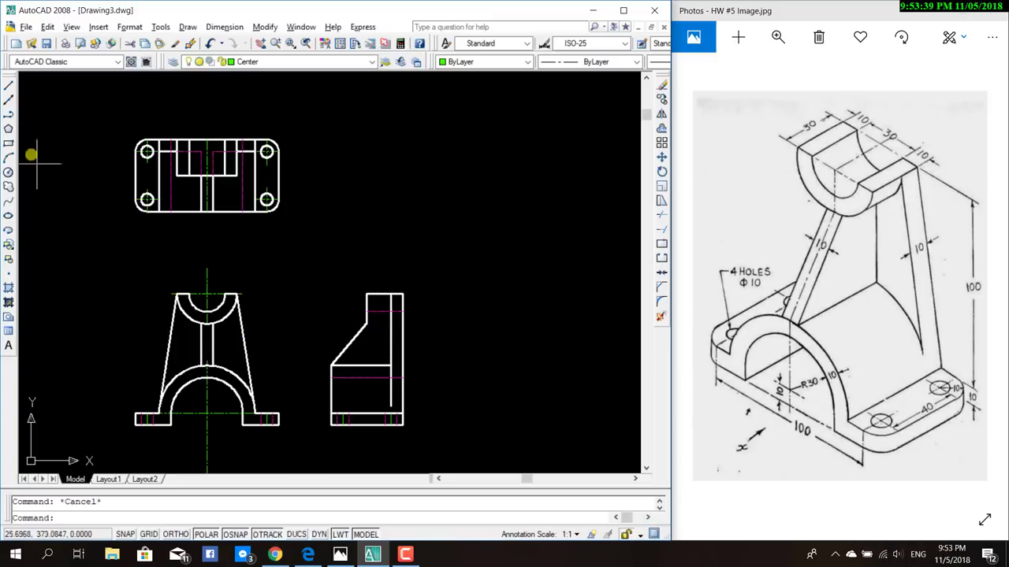
Make layer 0 current and draw a short line from the side view's left edge to its inner vertical line.
{"action": "left_click", "coordinate": [370, 63]}
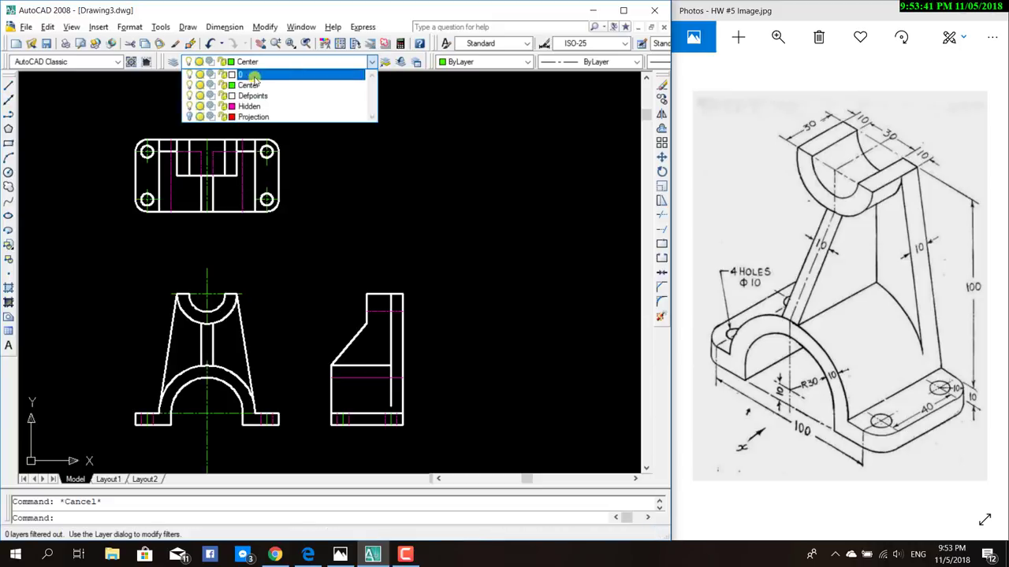
{"action": "left_click", "coordinate": [250, 76]}
{"action": "left_click", "coordinate": [8, 85]}
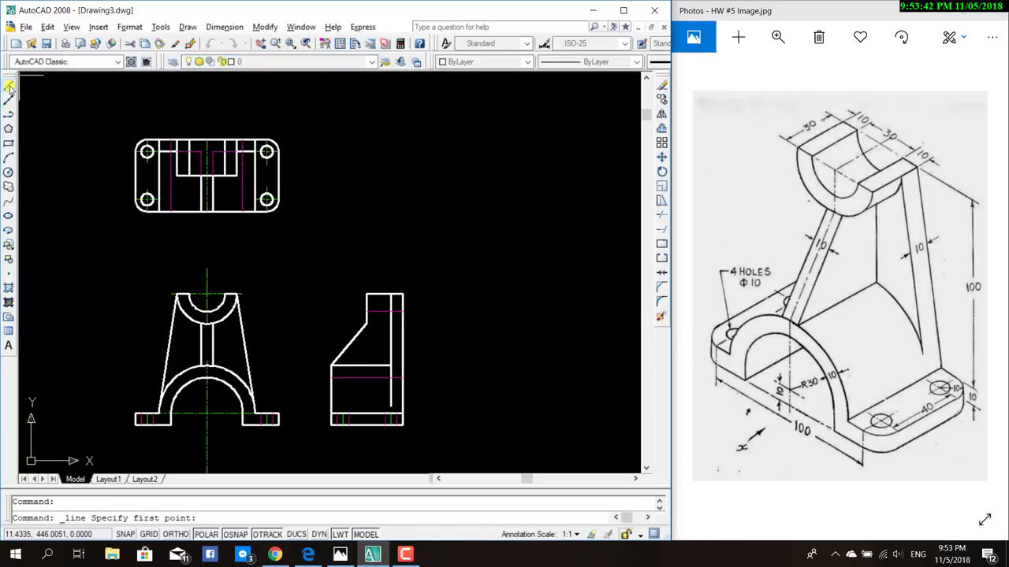
{"action": "left_click", "coordinate": [369, 322]}
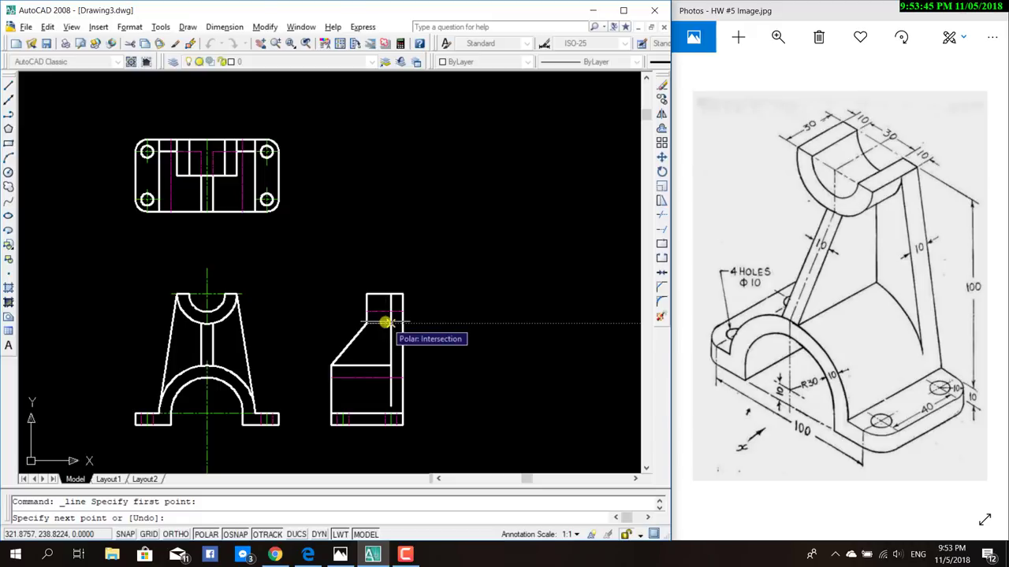
{"action": "left_click", "coordinate": [391, 324]}
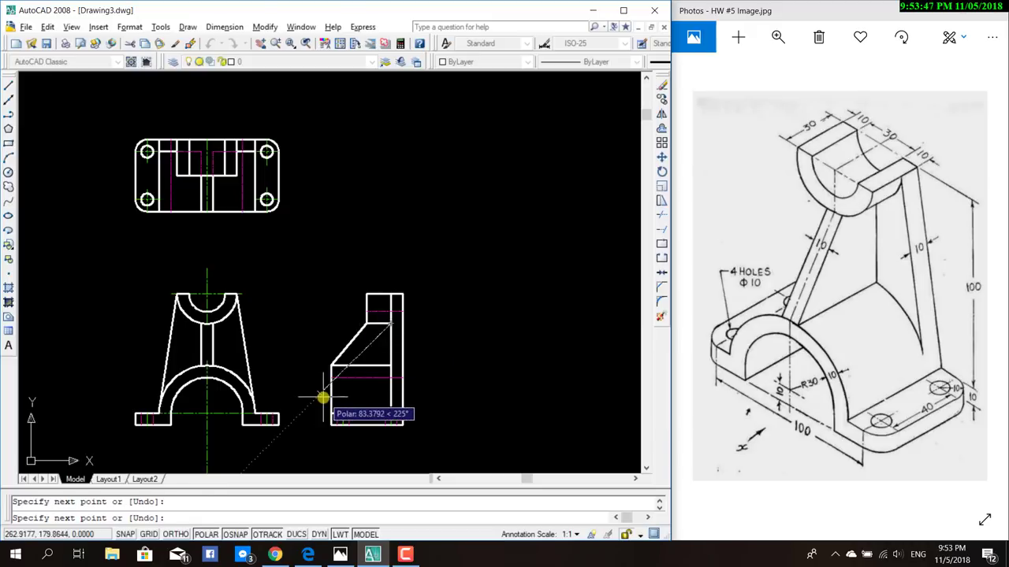
{"action": "key", "text": "Escape"}
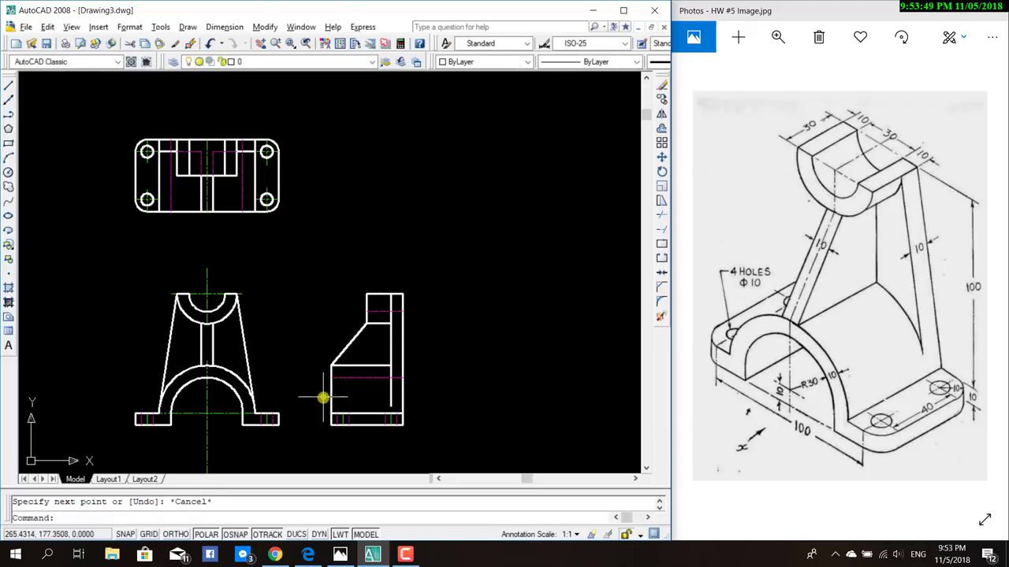